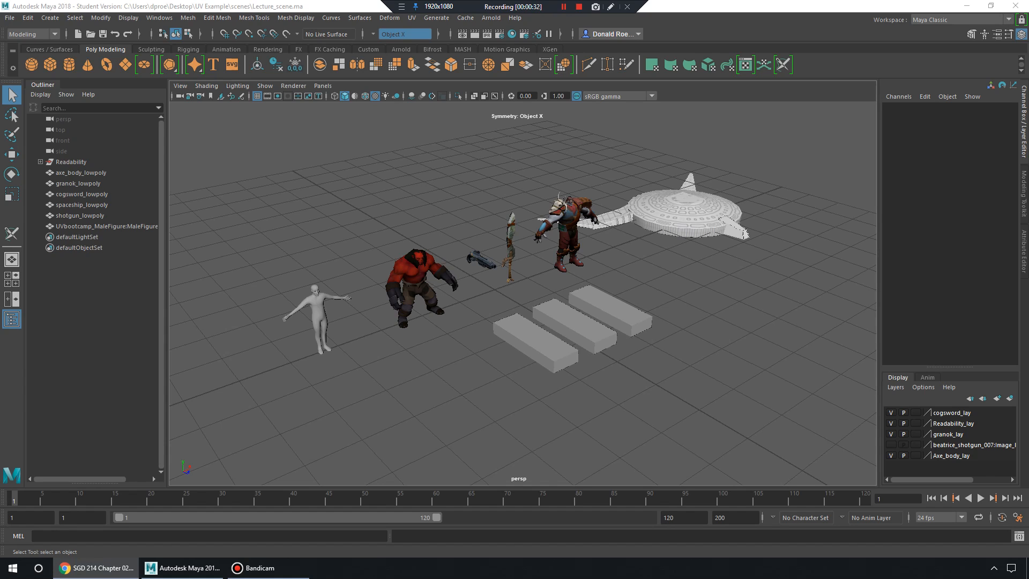
# Zoom toward the characters past the grey and cowboy figures, then select cogsword_lowpoly.
pyautogui.keyDown('alt'); pyautogui.moveTo(482, 300); pyautogui.dragTo(531, 300, button='right'); pyautogui.keyUp('alt')
pyautogui.keyDown('alt'); pyautogui.moveTo(530, 300); pyautogui.dragTo(451, 279); pyautogui.keyUp('alt')
pyautogui.keyDown('alt'); pyautogui.moveTo(450, 279); pyautogui.dragTo(531, 293, button='middle'); pyautogui.keyUp('alt')
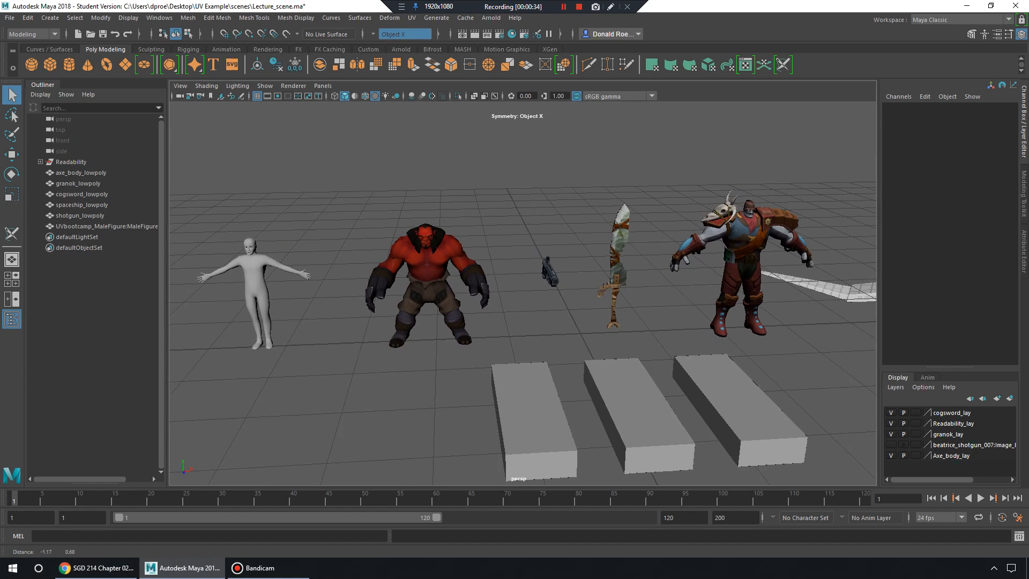
pyautogui.keyDown('alt'); pyautogui.moveTo(531, 293); pyautogui.dragTo(585, 295, button='right'); pyautogui.keyUp('alt')
pyautogui.keyDown('alt'); pyautogui.moveTo(482, 294); pyautogui.dragTo(616, 304, button='middle'); pyautogui.keyUp('alt')
pyautogui.moveTo(617, 305)
pyautogui.keyDown('alt'); pyautogui.mouseDown()
pyautogui.moveTo(670, 303)
pyautogui.moveTo(611, 299)
pyautogui.mouseUp(); pyautogui.keyUp('alt')
pyautogui.keyDown('alt'); pyautogui.moveTo(611, 299); pyautogui.dragTo(439, 295, button='middle'); pyautogui.keyUp('alt')
pyautogui.moveTo(482, 297)
pyautogui.keyDown('alt'); pyautogui.mouseDown()
pyautogui.moveTo(429, 297)
pyautogui.moveTo(466, 297)
pyautogui.mouseUp(); pyautogui.keyUp('alt')
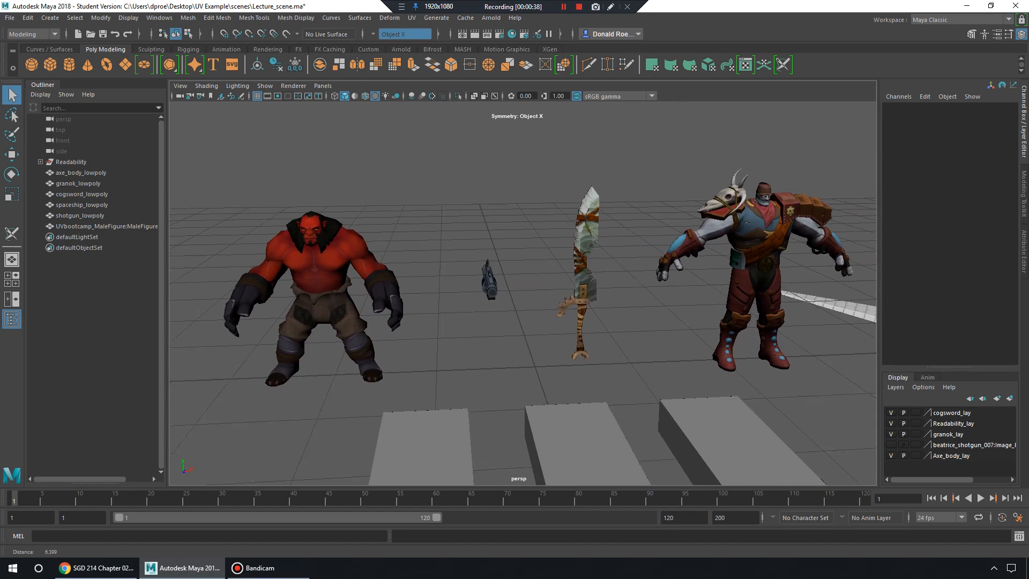
pyautogui.keyDown('alt'); pyautogui.moveTo(467, 298); pyautogui.dragTo(510, 301, button='right'); pyautogui.keyUp('alt')
pyautogui.moveTo(509, 301)
pyautogui.keyDown('alt'); pyautogui.mouseDown()
pyautogui.moveTo(569, 299)
pyautogui.moveTo(520, 298)
pyautogui.mouseUp(); pyautogui.keyUp('alt')
pyautogui.click(594, 236)
# Move in close on the sword's white blade from a lower angle.
pyautogui.keyDown('alt'); pyautogui.moveTo(594, 236); pyautogui.dragTo(477, 241, button='middle'); pyautogui.keyUp('alt')
pyautogui.keyDown('alt'); pyautogui.moveTo(477, 241); pyautogui.dragTo(568, 247, button='right'); pyautogui.keyUp('alt')
pyautogui.keyDown('alt'); pyautogui.moveTo(515, 246); pyautogui.dragTo(582, 319, button='middle'); pyautogui.keyUp('alt')
pyautogui.keyDown('alt'); pyautogui.moveTo(582, 319); pyautogui.dragTo(644, 314); pyautogui.keyUp('alt')
pyautogui.keyDown('alt'); pyautogui.moveTo(536, 268); pyautogui.dragTo(606, 343, button='middle'); pyautogui.keyUp('alt')
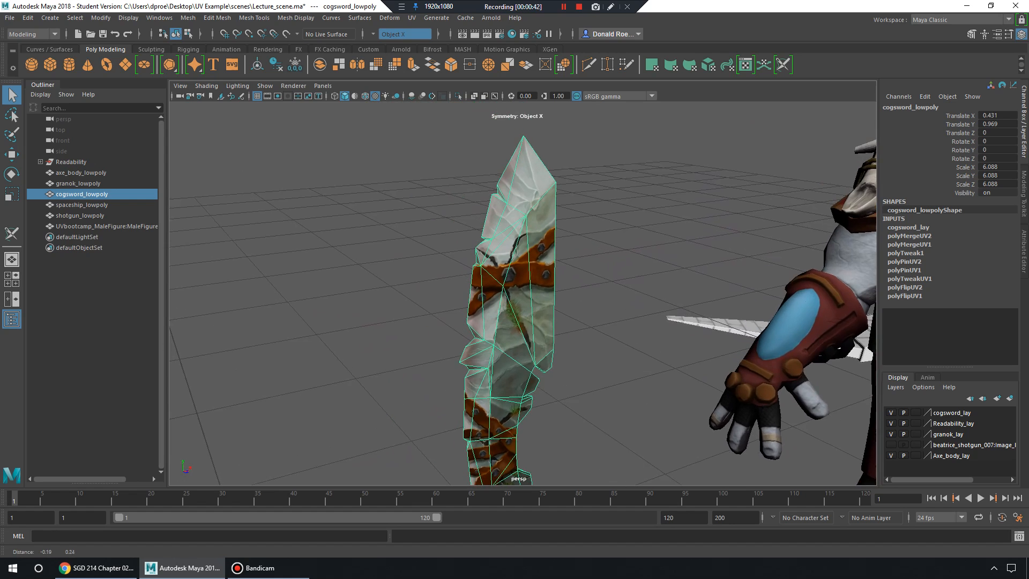
pyautogui.keyDown('alt'); pyautogui.moveTo(536, 301); pyautogui.dragTo(617, 306, button='right'); pyautogui.keyUp('alt')
pyautogui.keyDown('alt'); pyautogui.moveTo(601, 305); pyautogui.dragTo(576, 277); pyautogui.keyUp('alt')
# Deselect and reselect cogsword_lowpoly, then view the sword from higher up.
pyautogui.click(676, 258)
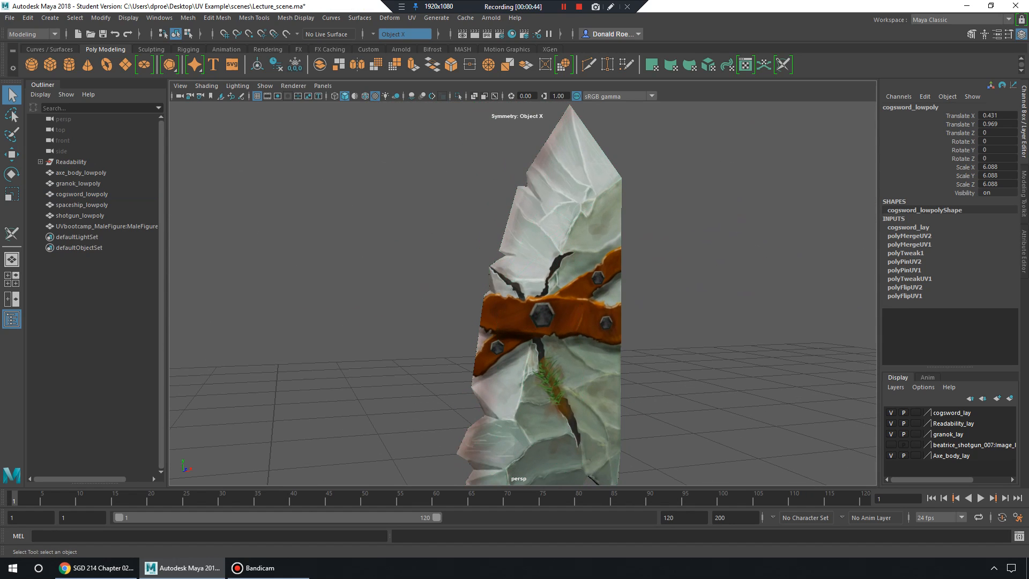
pyautogui.keyDown('alt'); pyautogui.moveTo(643, 268); pyautogui.dragTo(493, 292, button='right'); pyautogui.keyUp('alt')
pyautogui.click(554, 289)
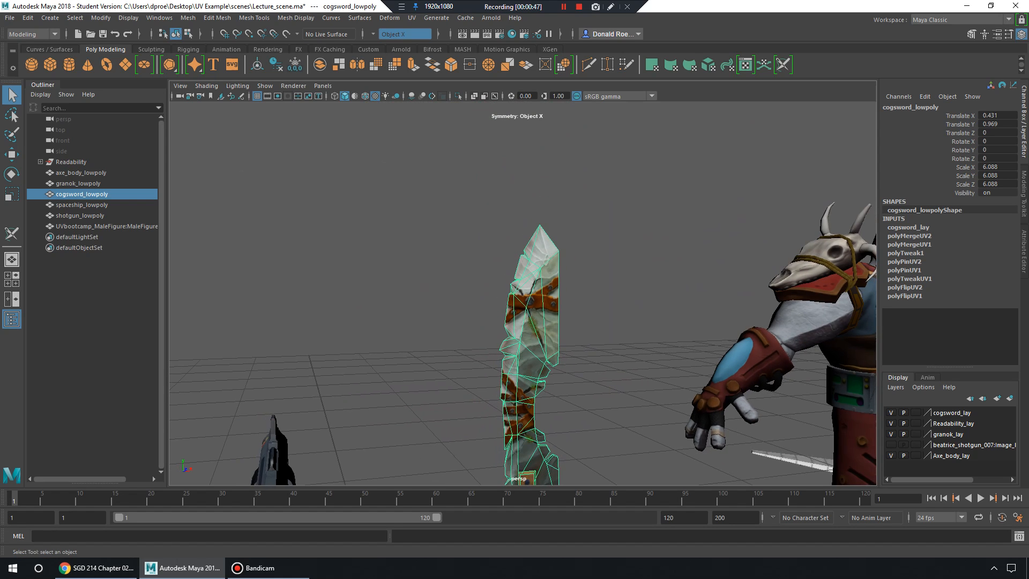
pyautogui.keyDown('alt'); pyautogui.moveTo(514, 332); pyautogui.dragTo(507, 230, button='middle'); pyautogui.keyUp('alt')
pyautogui.keyDown('alt'); pyautogui.moveTo(506, 231); pyautogui.dragTo(515, 279); pyautogui.keyUp('alt')
pyautogui.keyDown('alt'); pyautogui.moveTo(536, 278); pyautogui.dragTo(467, 280, button='right'); pyautogui.keyUp('alt')
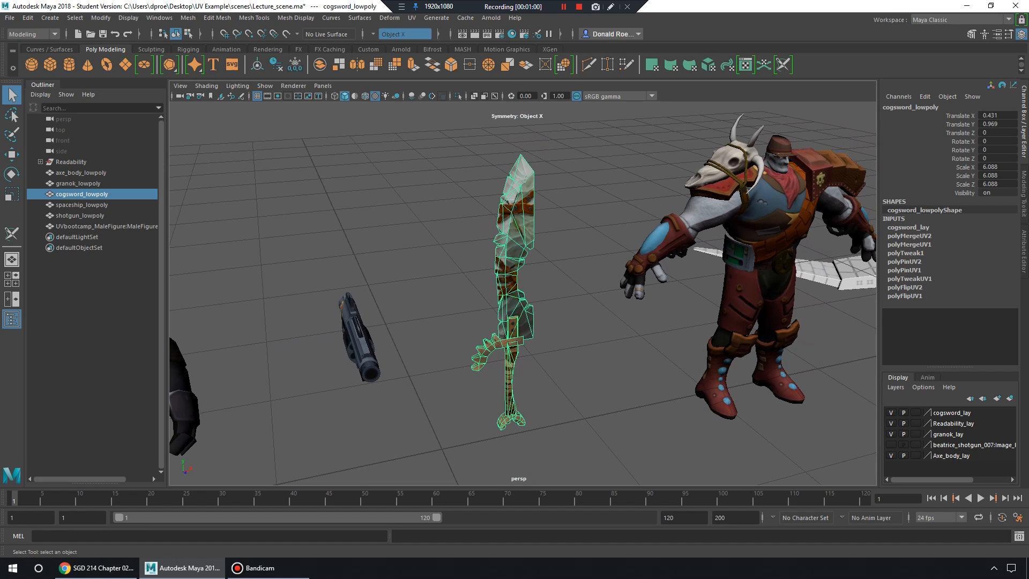
pyautogui.press('super+plus')
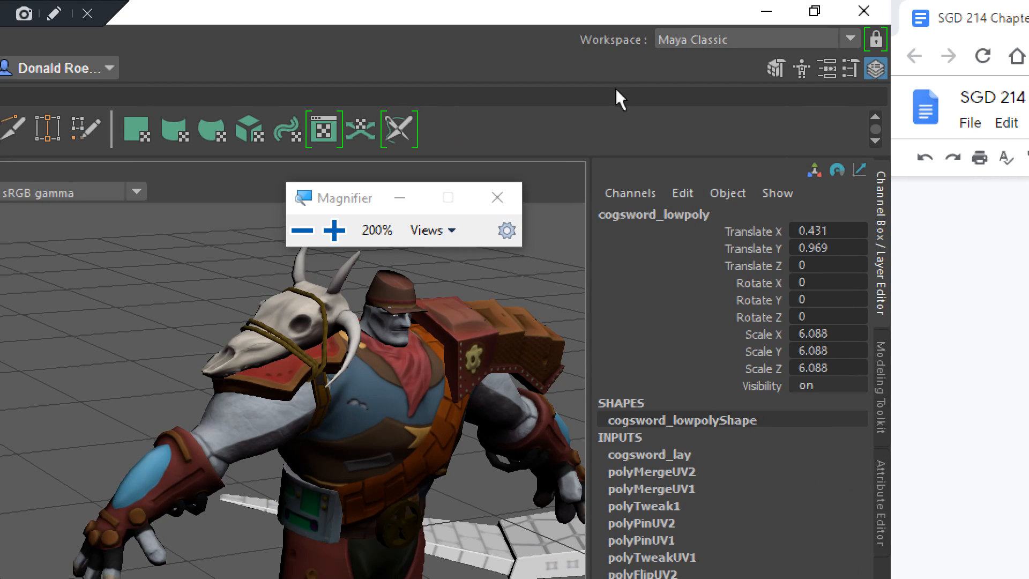
# Switch to the UV Editing workspace to show cogsword_lowpoly's UV shells beside the perspective view.
pyautogui.click(850, 40)
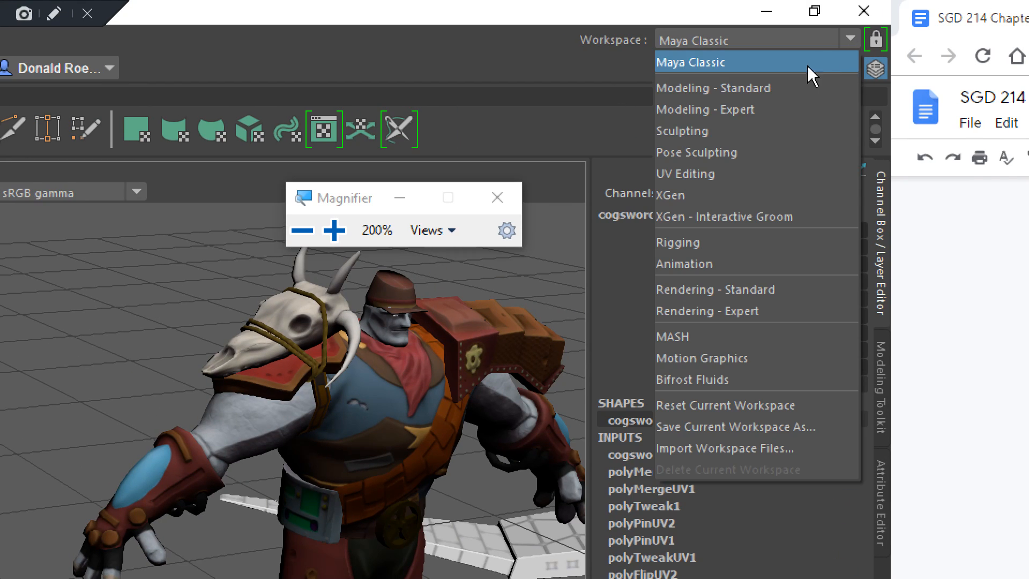
pyautogui.click(743, 166)
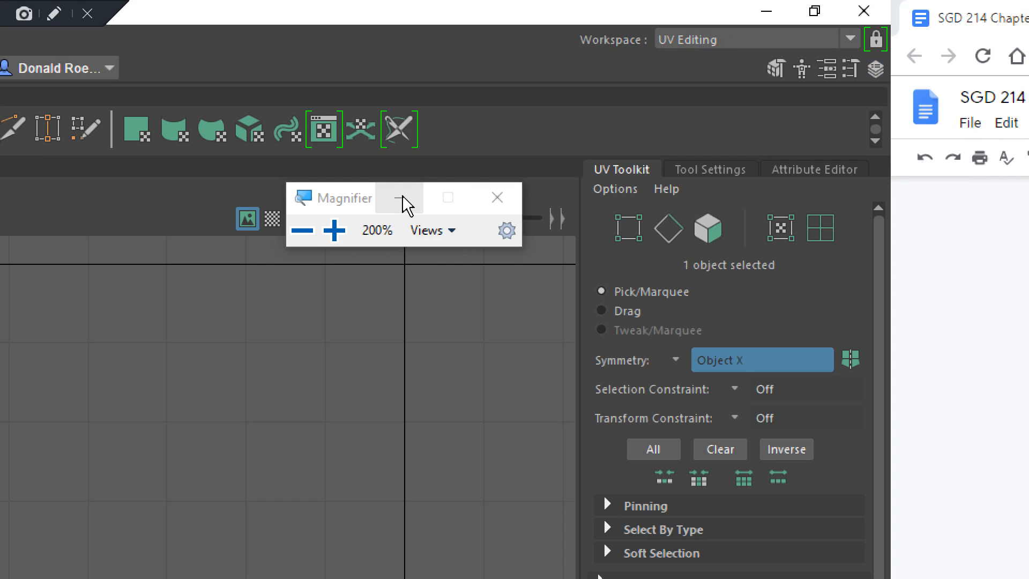
pyautogui.click(401, 197)
pyautogui.press('super+minus')
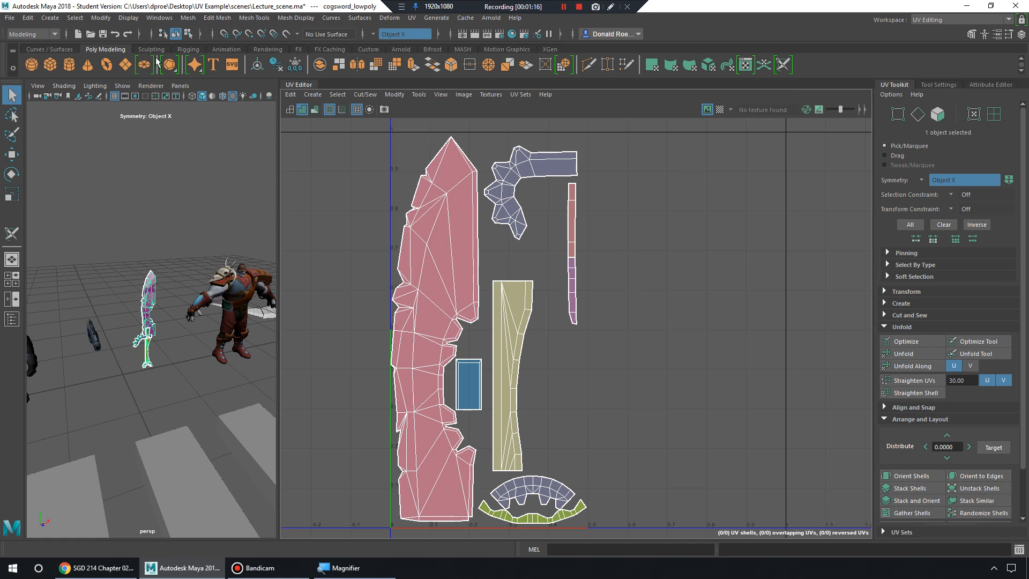
# Open the Outliner from Windows, then frame and orbit the cogsword in the 3D view.
pyautogui.click(159, 17)
pyautogui.click(175, 133)
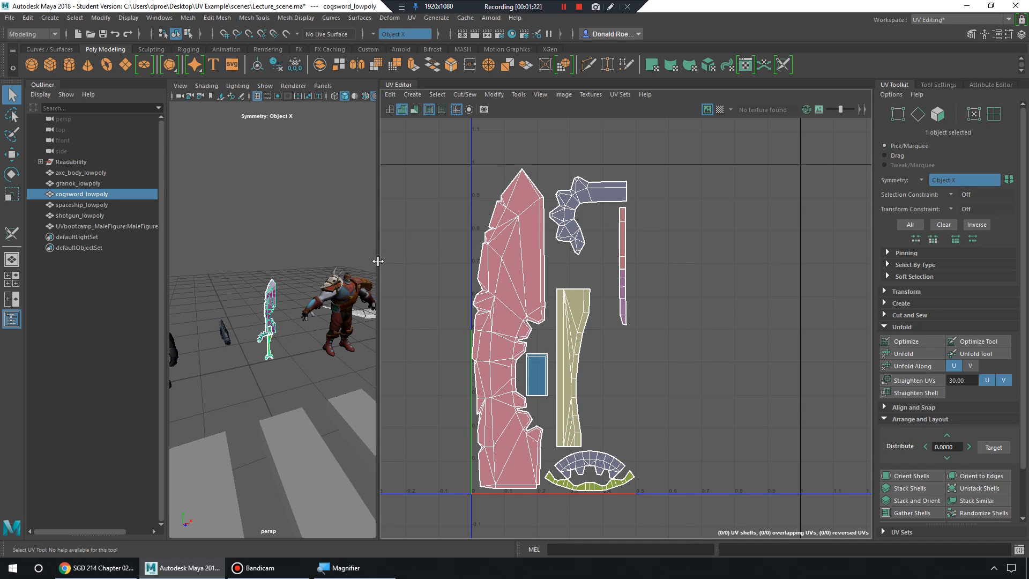
pyautogui.moveTo(378, 262)
pyautogui.mouseDown()
pyautogui.moveTo(395, 261)
pyautogui.moveTo(377, 262)
pyautogui.mouseUp()
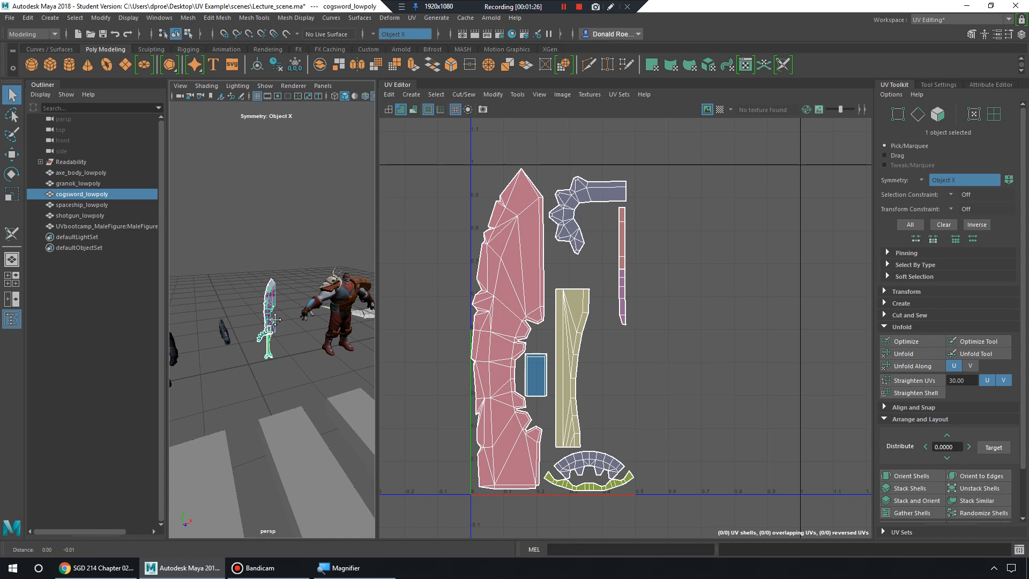
pyautogui.press('f')
pyautogui.keyDown('alt'); pyautogui.moveTo(333, 316); pyautogui.dragTo(320, 273); pyautogui.keyUp('alt')
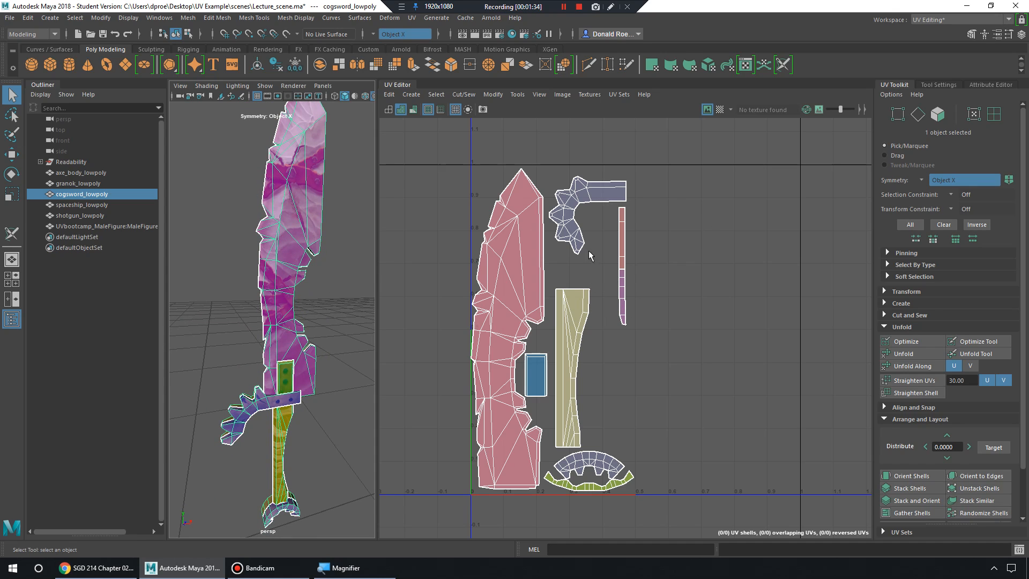
# Zoom in and out around the cogsword's seven UV shells in the UV Editor.
pyautogui.scroll(3, 537, 252)
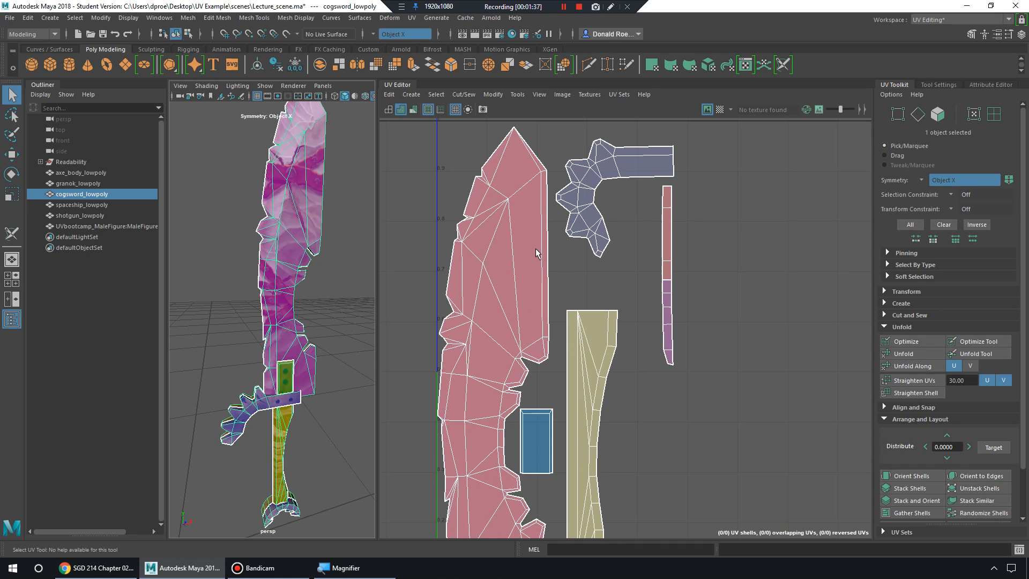
pyautogui.moveTo(536, 292)
pyautogui.keyDown('alt'); pyautogui.mouseDown(button='middle')
pyautogui.moveTo(508, 263)
pyautogui.moveTo(552, 303)
pyautogui.mouseUp(button='middle'); pyautogui.keyUp('alt')
pyautogui.keyDown('alt'); pyautogui.moveTo(553, 302); pyautogui.dragTo(513, 268, button='right'); pyautogui.keyUp('alt')
pyautogui.keyDown('alt'); pyautogui.moveTo(611, 265); pyautogui.dragTo(529, 237, button='middle'); pyautogui.keyUp('alt')
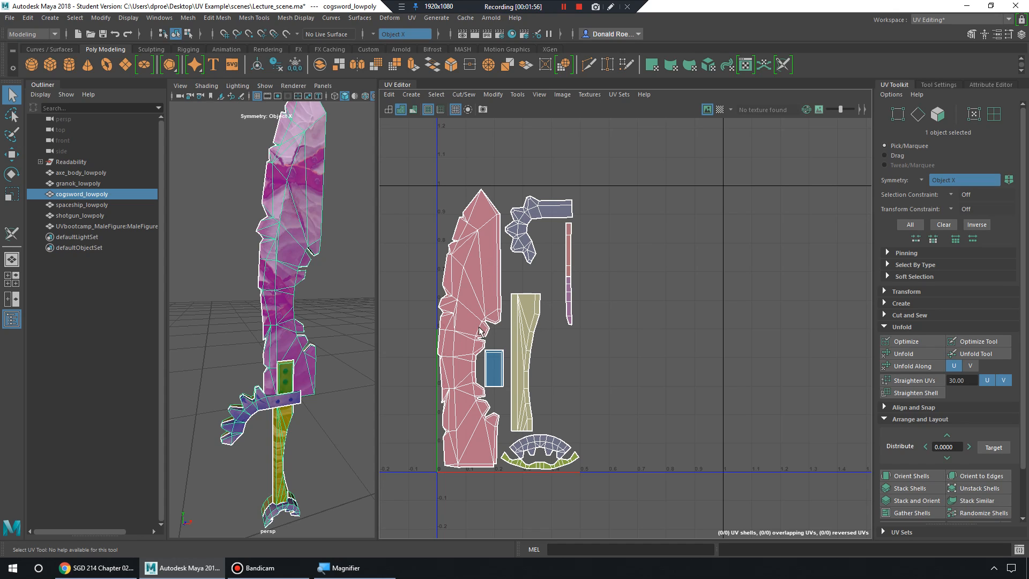
pyautogui.keyDown('alt'); pyautogui.moveTo(484, 304); pyautogui.dragTo(694, 314, button='right'); pyautogui.keyUp('alt')
pyautogui.keyDown('alt'); pyautogui.moveTo(575, 244); pyautogui.dragTo(519, 280, button='middle'); pyautogui.keyUp('alt')
pyautogui.keyDown('alt'); pyautogui.moveTo(679, 285); pyautogui.dragTo(566, 293, button='right'); pyautogui.keyUp('alt')
pyautogui.keyDown('alt'); pyautogui.moveTo(567, 293); pyautogui.dragTo(575, 271, button='middle'); pyautogui.keyUp('alt')
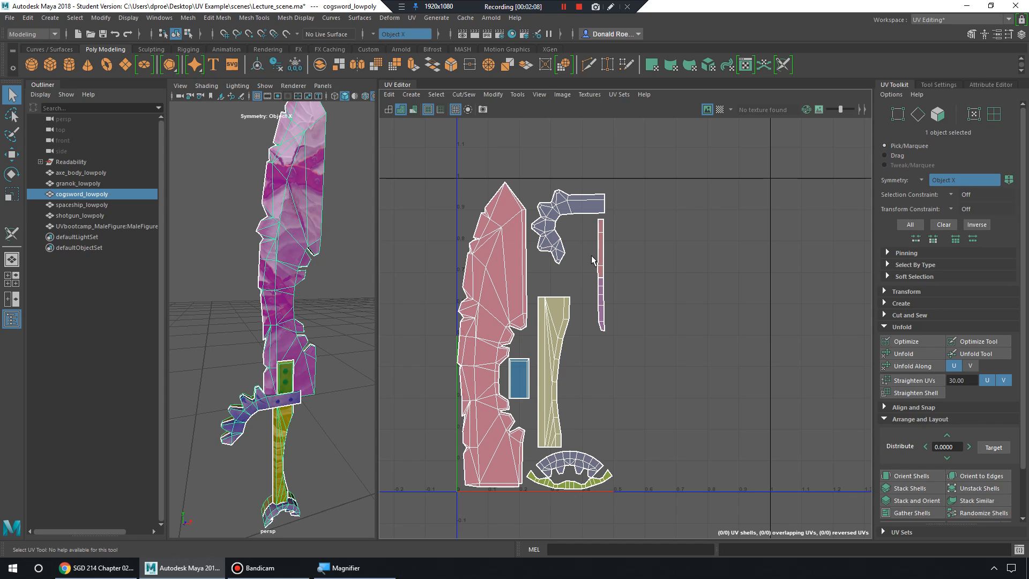
pyautogui.scroll(3, 549, 216)
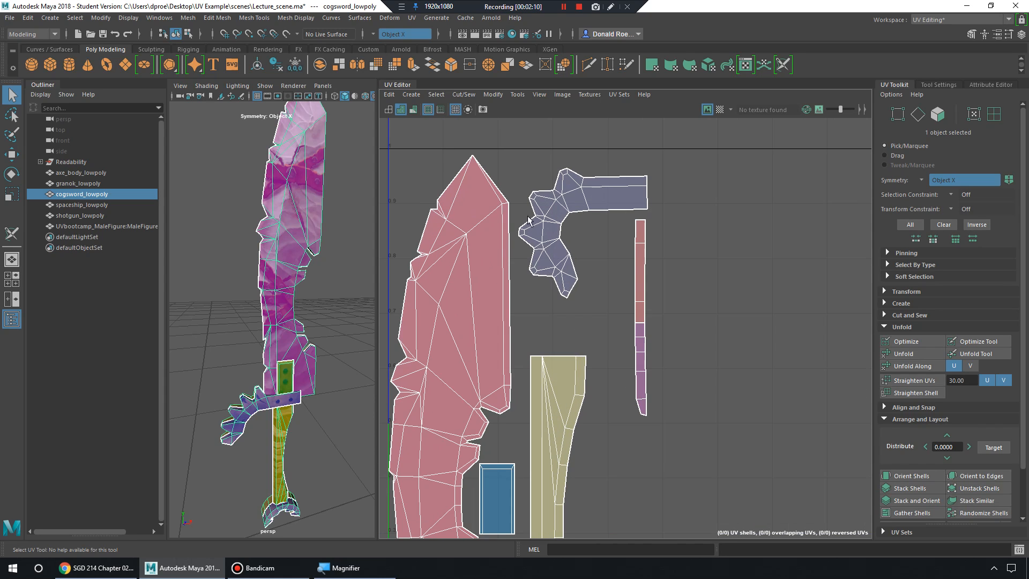
pyautogui.scroll(-2, 396, 171)
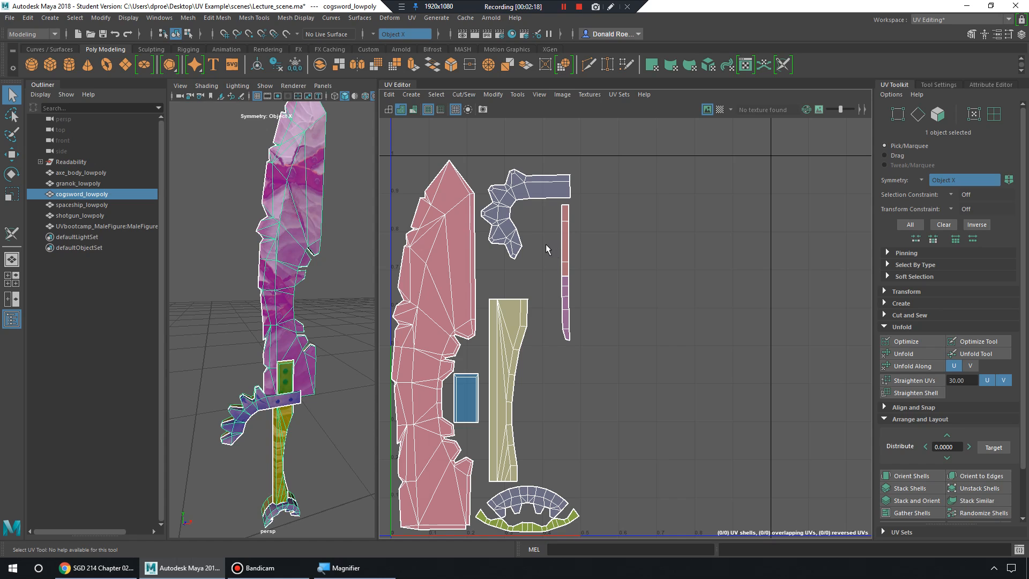
pyautogui.scroll(2, 547, 243)
pyautogui.keyDown('alt'); pyautogui.moveTo(525, 244); pyautogui.dragTo(623, 250, button='middle'); pyautogui.keyUp('alt')
pyautogui.keyDown('alt'); pyautogui.moveTo(623, 251); pyautogui.dragTo(601, 285, button='right'); pyautogui.keyUp('alt')
pyautogui.keyDown('alt'); pyautogui.moveTo(601, 285); pyautogui.dragTo(570, 163, button='middle'); pyautogui.keyUp('alt')
pyautogui.keyDown('alt'); pyautogui.moveTo(569, 162); pyautogui.dragTo(684, 305, button='right'); pyautogui.keyUp('alt')
pyautogui.keyDown('alt'); pyautogui.moveTo(684, 304); pyautogui.dragTo(710, 257, button='middle'); pyautogui.keyUp('alt')
pyautogui.keyDown('alt'); pyautogui.moveTo(615, 256); pyautogui.dragTo(528, 207, button='right'); pyautogui.keyUp('alt')
pyautogui.keyDown('alt'); pyautogui.moveTo(564, 200); pyautogui.dragTo(539, 315, button='middle'); pyautogui.keyUp('alt')
pyautogui.keyDown('alt'); pyautogui.moveTo(556, 249); pyautogui.dragTo(494, 255, button='right'); pyautogui.keyUp('alt')
pyautogui.keyDown('alt'); pyautogui.moveTo(636, 234); pyautogui.dragTo(487, 232, button='right'); pyautogui.keyUp('alt')
pyautogui.keyDown('alt'); pyautogui.moveTo(670, 319); pyautogui.dragTo(626, 239, button='middle'); pyautogui.keyUp('alt')
pyautogui.keyDown('alt'); pyautogui.moveTo(703, 245); pyautogui.dragTo(554, 235, button='right'); pyautogui.keyUp('alt')
pyautogui.keyDown('alt'); pyautogui.moveTo(633, 211); pyautogui.dragTo(588, 258, button='middle'); pyautogui.keyUp('alt')
pyautogui.keyDown('alt'); pyautogui.moveTo(517, 315); pyautogui.dragTo(682, 311, button='right'); pyautogui.keyUp('alt')
pyautogui.keyDown('alt'); pyautogui.moveTo(594, 233); pyautogui.dragTo(607, 331, button='middle'); pyautogui.keyUp('alt')
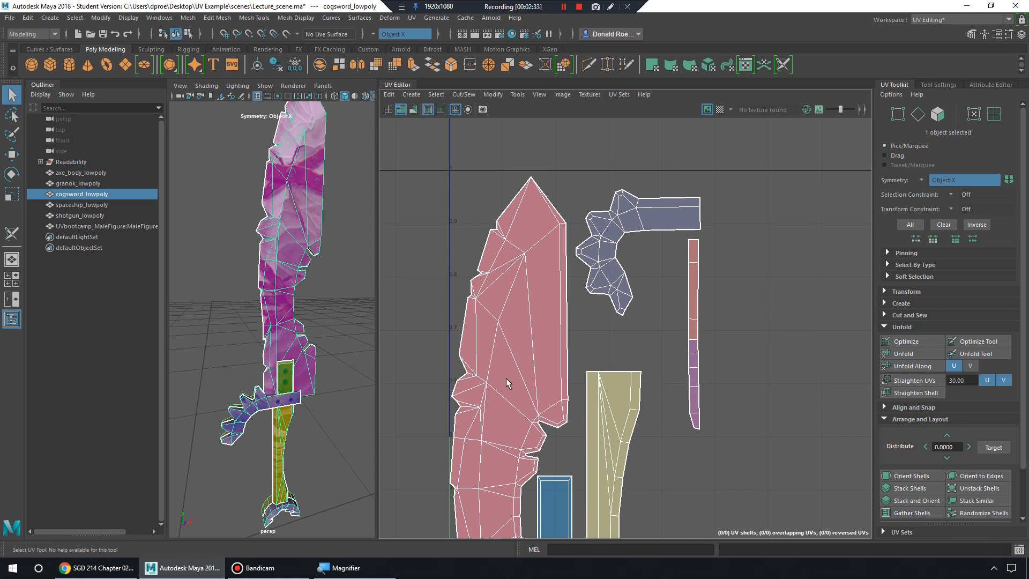
pyautogui.keyDown('alt'); pyautogui.moveTo(477, 351); pyautogui.dragTo(794, 369, button='right'); pyautogui.keyUp('alt')
pyautogui.keyDown('alt'); pyautogui.moveTo(611, 280); pyautogui.dragTo(589, 446, button='middle'); pyautogui.keyUp('alt')
pyautogui.keyDown('alt'); pyautogui.moveTo(689, 327); pyautogui.dragTo(505, 305, button='right'); pyautogui.keyUp('alt')
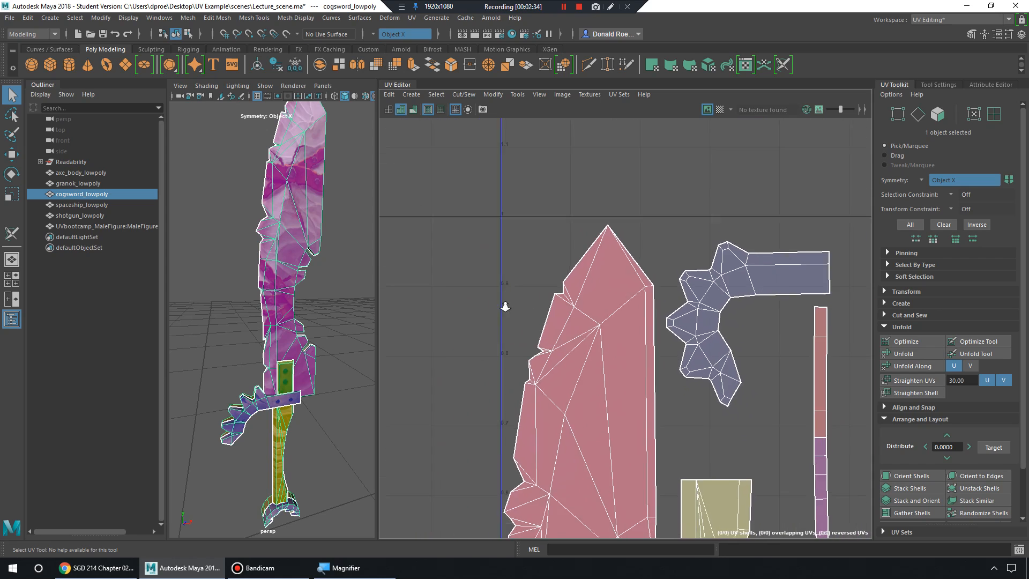
pyautogui.keyDown('alt'); pyautogui.moveTo(755, 344); pyautogui.dragTo(512, 329, button='right'); pyautogui.keyUp('alt')
pyautogui.keyDown('alt'); pyautogui.moveTo(776, 355); pyautogui.dragTo(595, 267, button='middle'); pyautogui.keyUp('alt')
pyautogui.keyDown('alt'); pyautogui.moveTo(595, 268); pyautogui.dragTo(724, 298, button='right'); pyautogui.keyUp('alt')
pyautogui.keyDown('alt'); pyautogui.moveTo(604, 256); pyautogui.dragTo(757, 319, button='middle'); pyautogui.keyUp('alt')
pyautogui.keyDown('alt'); pyautogui.moveTo(580, 303); pyautogui.dragTo(760, 311, button='right'); pyautogui.keyUp('alt')
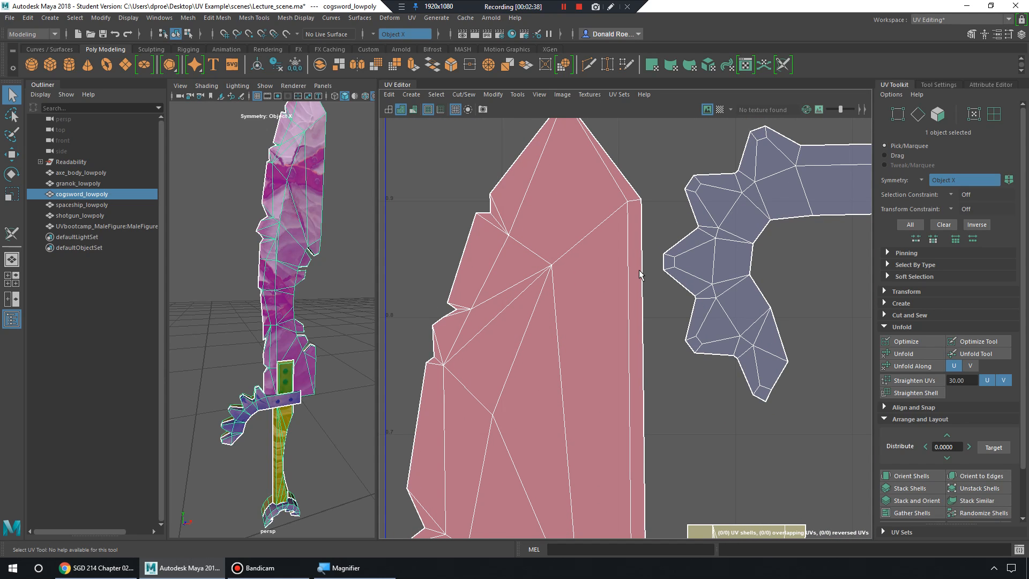
pyautogui.keyDown('alt'); pyautogui.moveTo(692, 272); pyautogui.dragTo(435, 270, button='right'); pyautogui.keyUp('alt')
pyautogui.keyDown('alt'); pyautogui.moveTo(717, 286); pyautogui.dragTo(644, 214, button='middle'); pyautogui.keyUp('alt')
pyautogui.keyDown('alt'); pyautogui.moveTo(707, 273); pyautogui.dragTo(644, 269, button='right'); pyautogui.keyUp('alt')
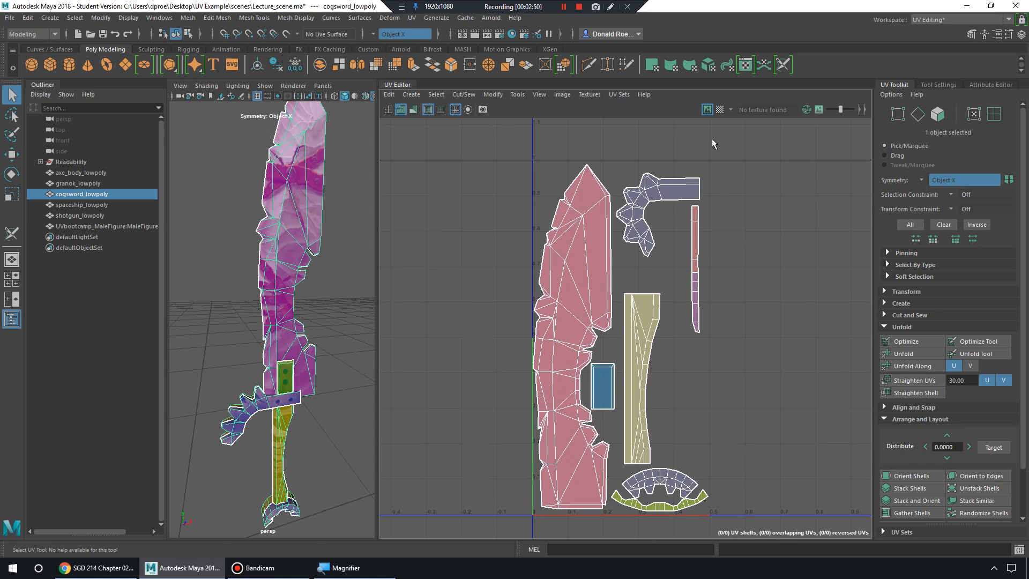
# Show the checker map on the cogsword UVs, inspect the sword, and ready the Move tool for UVs.
pyautogui.click(719, 108)
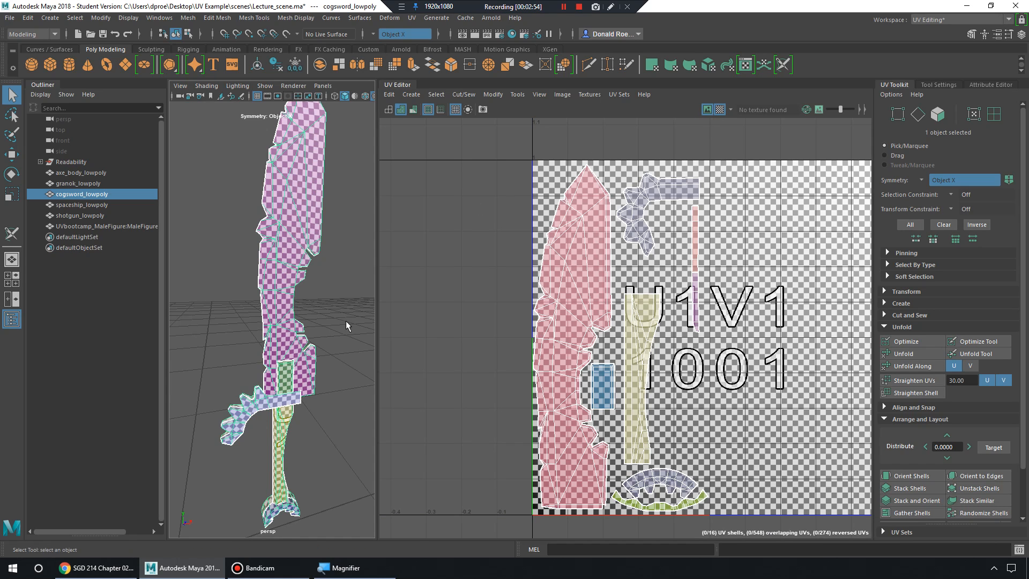
pyautogui.keyDown('alt'); pyautogui.moveTo(296, 355); pyautogui.dragTo(310, 267, button='middle'); pyautogui.keyUp('alt')
pyautogui.keyDown('alt'); pyautogui.moveTo(310, 267); pyautogui.dragTo(393, 303, button='right'); pyautogui.keyUp('alt')
pyautogui.keyDown('alt'); pyautogui.moveTo(394, 302); pyautogui.dragTo(439, 285, button='right'); pyautogui.keyUp('alt')
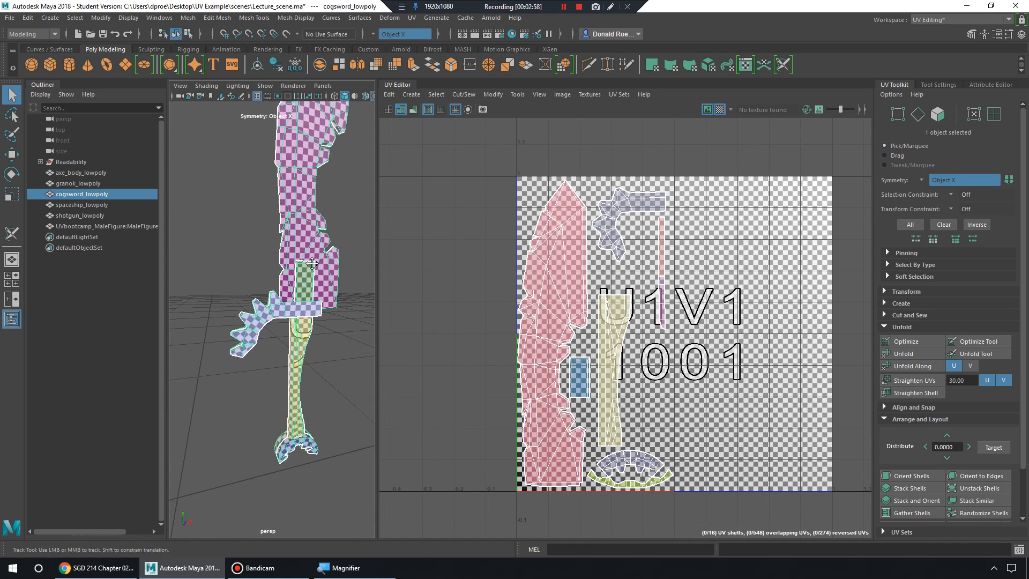
pyautogui.keyDown('alt'); pyautogui.moveTo(313, 263); pyautogui.dragTo(292, 366, button='middle'); pyautogui.keyUp('alt')
pyautogui.keyDown('alt'); pyautogui.moveTo(331, 326); pyautogui.dragTo(322, 317); pyautogui.keyUp('alt')
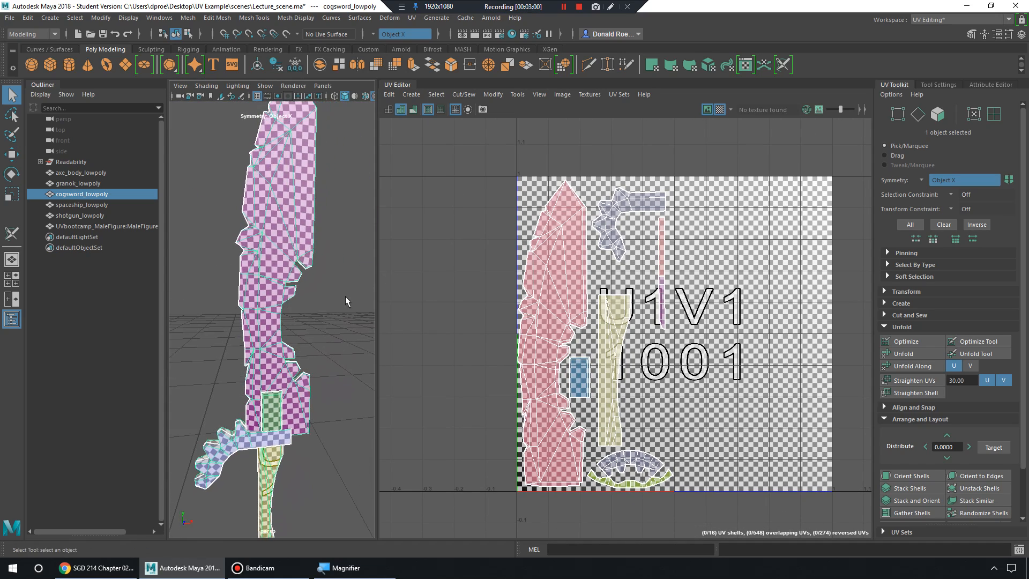
pyautogui.keyDown('alt'); pyautogui.moveTo(348, 301); pyautogui.dragTo(338, 291, button='right'); pyautogui.keyUp('alt')
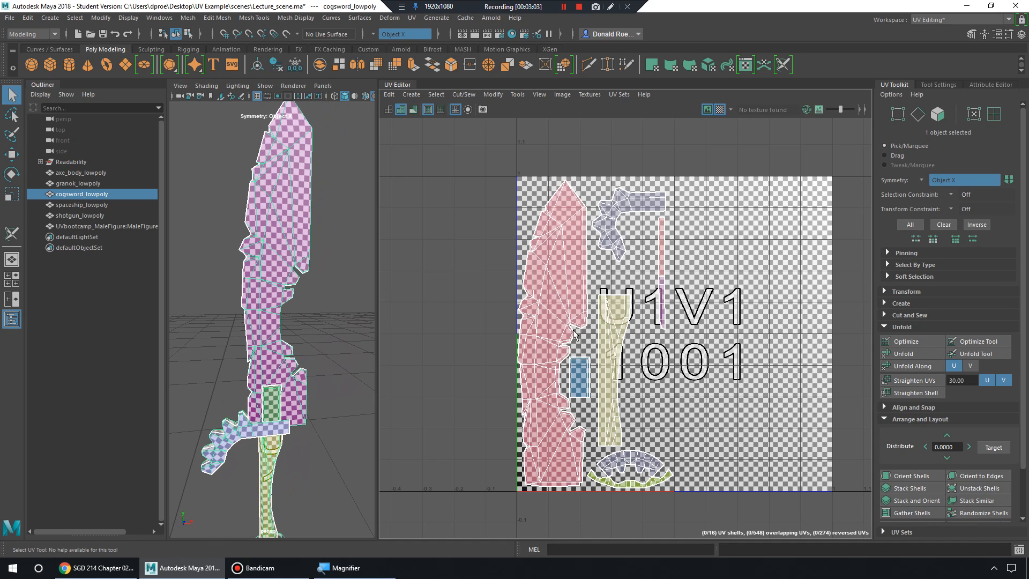
pyautogui.press('w')
pyautogui.moveTo(544, 310); pyautogui.dragTo(505, 296, button='right')
# Switch to UV shell selection and drag the blade shell left out of the 0–1 tile.
pyautogui.click(558, 311)
pyautogui.moveTo(632, 332); pyautogui.dragTo(521, 334)
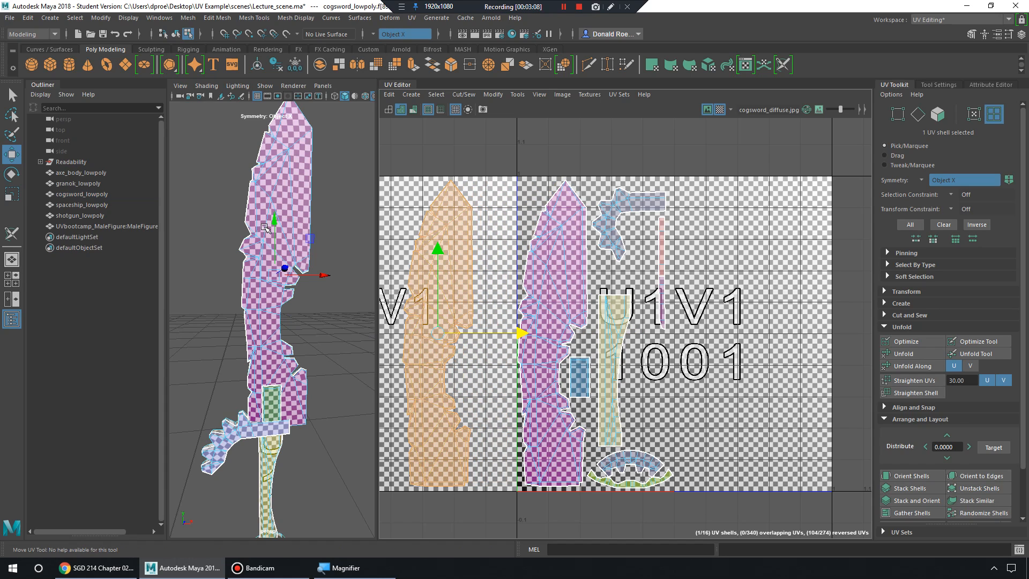
pyautogui.keyDown('alt'); pyautogui.moveTo(292, 231); pyautogui.dragTo(297, 241); pyautogui.keyUp('alt')
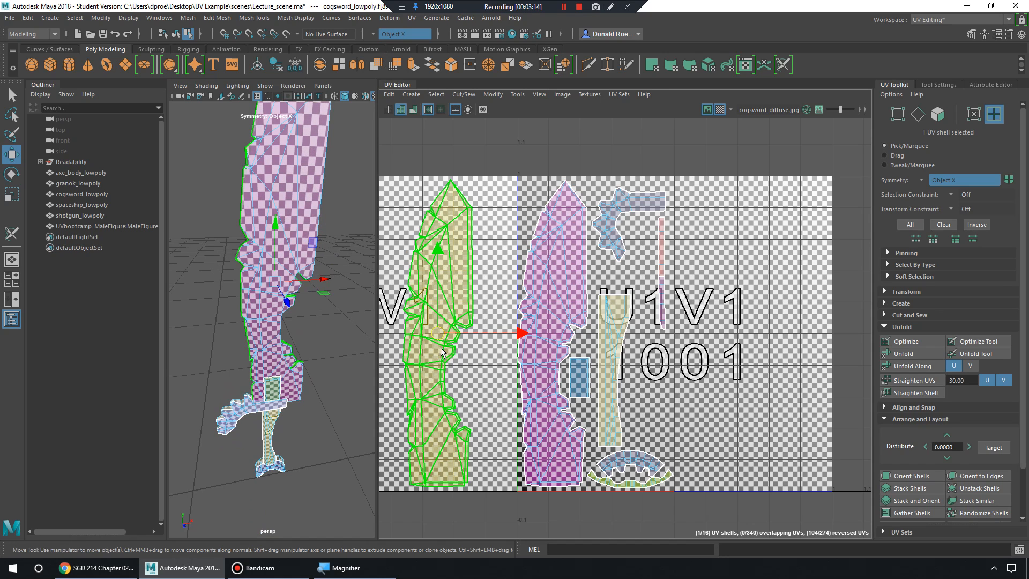
# Enlarge the blade UV shell with Scale while checking the checker density on the sword.
pyautogui.press('e')
pyautogui.press('r')
pyautogui.moveTo(440, 336); pyautogui.dragTo(499, 328)
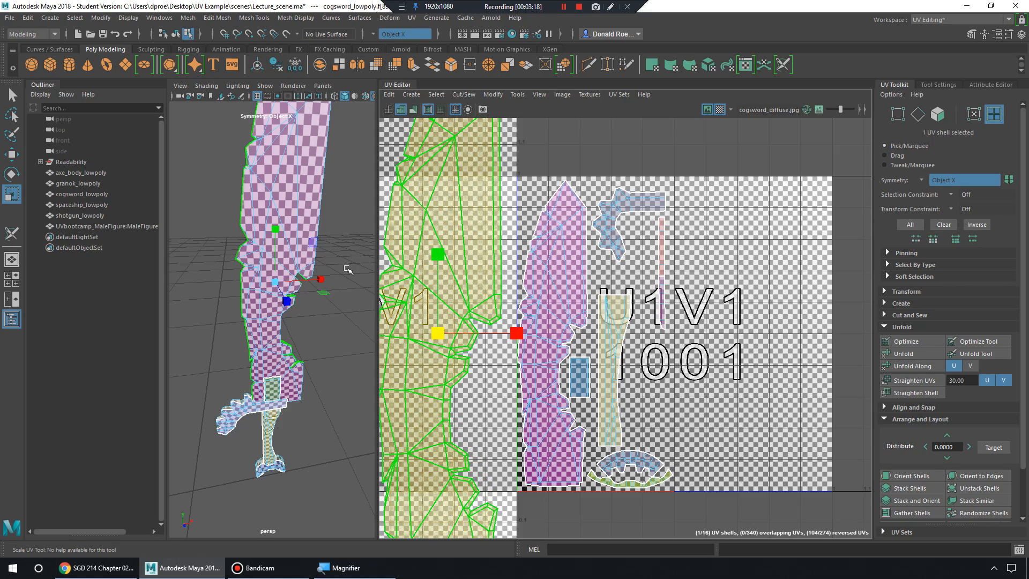
pyautogui.keyDown('alt'); pyautogui.moveTo(230, 259); pyautogui.dragTo(364, 267); pyautogui.keyUp('alt')
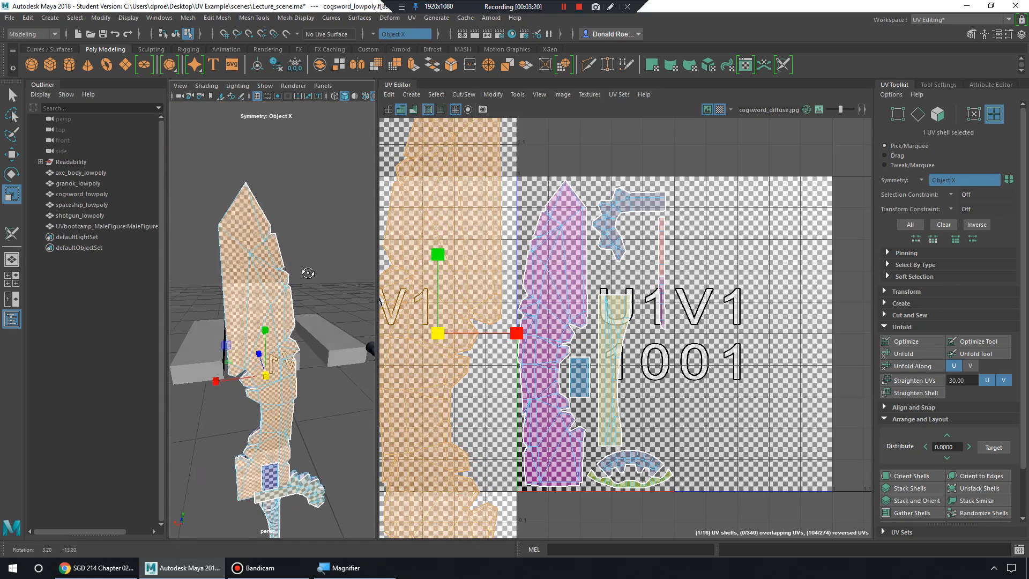
pyautogui.moveTo(438, 334)
pyautogui.mouseDown()
pyautogui.moveTo(505, 321)
pyautogui.moveTo(452, 322)
pyautogui.mouseUp()
pyautogui.keyDown('alt'); pyautogui.moveTo(198, 327); pyautogui.dragTo(204, 265, button='middle'); pyautogui.keyUp('alt')
pyautogui.keyDown('alt'); pyautogui.moveTo(595, 276); pyautogui.dragTo(338, 262, button='right'); pyautogui.keyUp('alt')
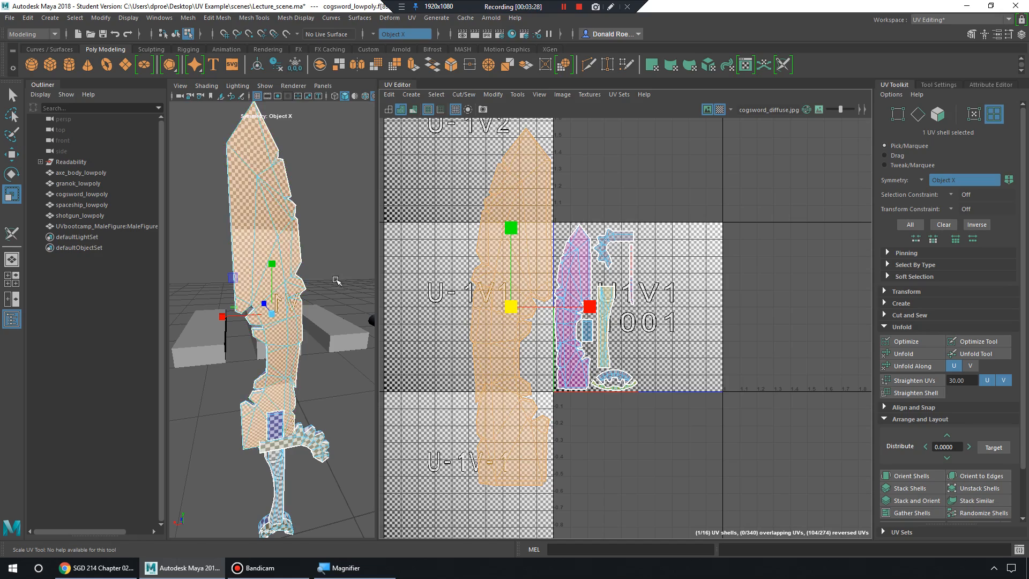
pyautogui.keyDown('alt'); pyautogui.moveTo(273, 290); pyautogui.dragTo(295, 296, button='right'); pyautogui.keyUp('alt')
# Undo the blade shell's scale and move, returning it to its original spot.
pyautogui.hotkey('ctrl', 'z')
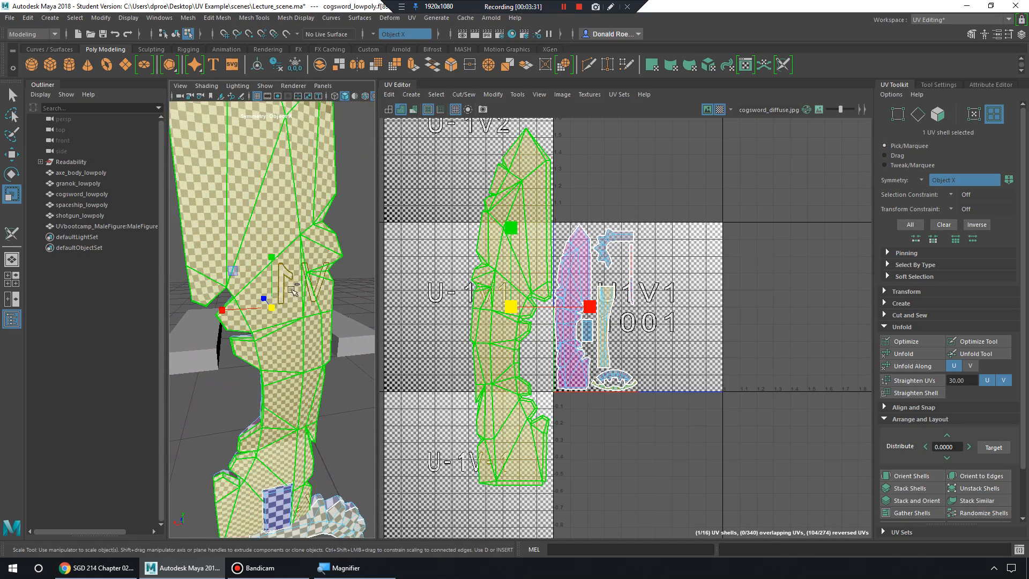
pyautogui.hotkey('ctrl', 'z')
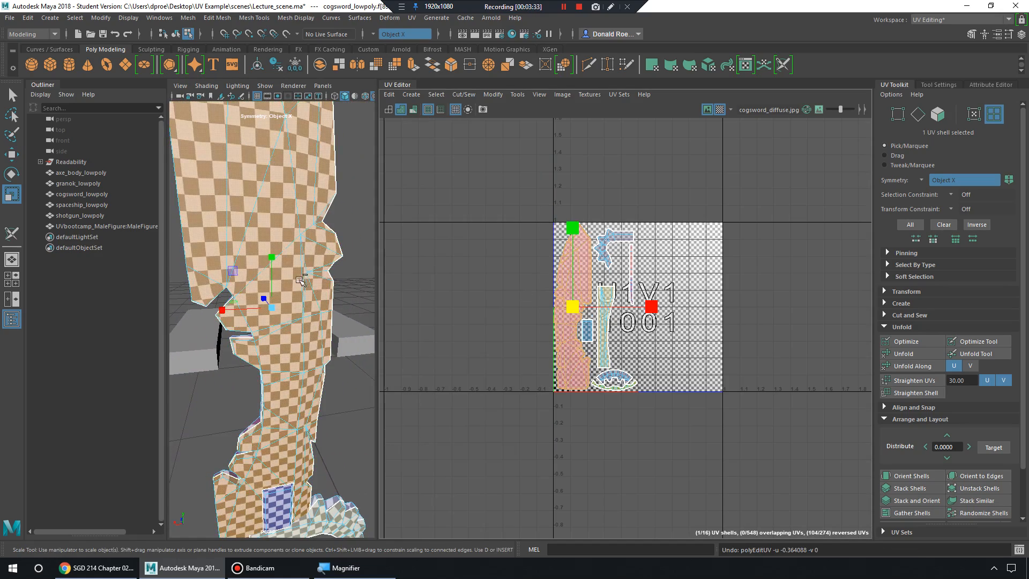
pyautogui.keyDown('alt'); pyautogui.moveTo(300, 280); pyautogui.dragTo(188, 288); pyautogui.keyUp('alt')
pyautogui.keyDown('alt'); pyautogui.moveTo(317, 285); pyautogui.dragTo(278, 302, button='middle'); pyautogui.keyUp('alt')
pyautogui.keyDown('alt'); pyautogui.moveTo(322, 296); pyautogui.dragTo(296, 289, button='right'); pyautogui.keyUp('alt')
pyautogui.keyDown('alt'); pyautogui.moveTo(296, 289); pyautogui.dragTo(307, 291); pyautogui.keyUp('alt')
pyautogui.moveTo(327, 292)
pyautogui.keyDown('alt'); pyautogui.mouseDown(button='right')
pyautogui.moveTo(305, 292)
pyautogui.moveTo(321, 291)
pyautogui.mouseUp(button='right'); pyautogui.keyUp('alt')
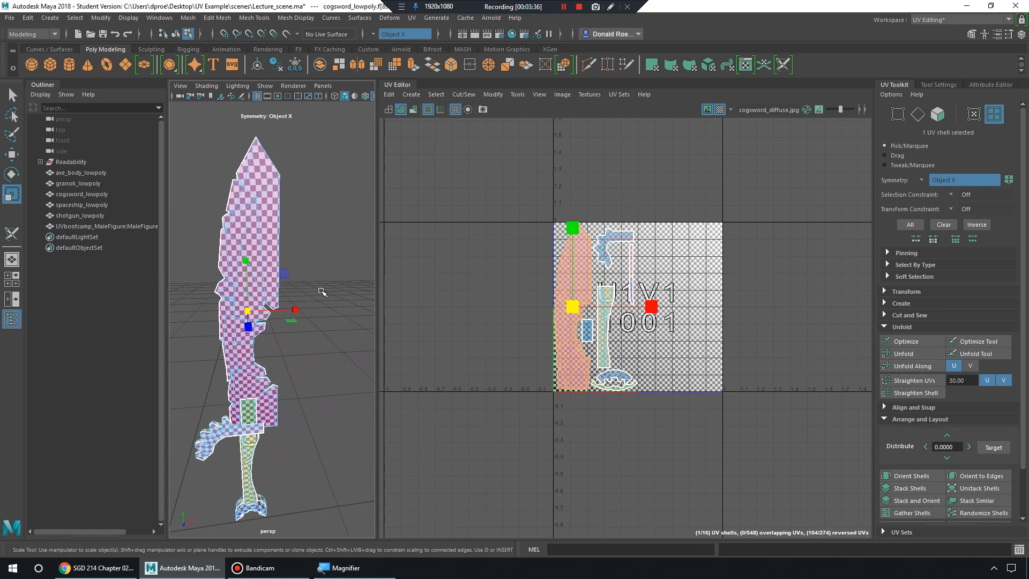
# Inspect the checkered blade up close, down to the guard and handle.
pyautogui.keyDown('alt'); pyautogui.moveTo(322, 291); pyautogui.dragTo(319, 294); pyautogui.keyUp('alt')
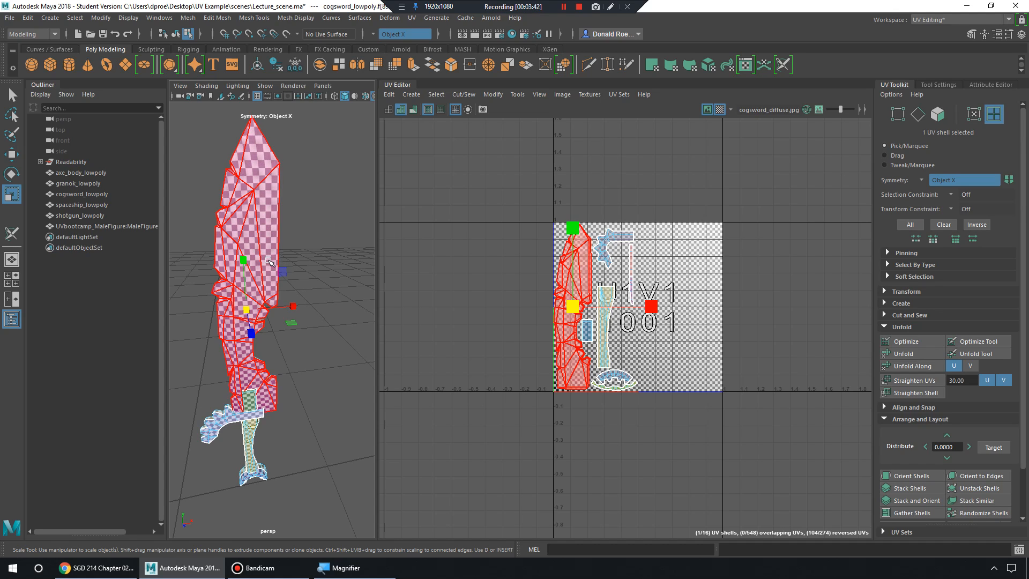
pyautogui.keyDown('alt'); pyautogui.moveTo(286, 306); pyautogui.dragTo(309, 263, button='middle'); pyautogui.keyUp('alt')
pyautogui.keyDown('alt'); pyautogui.moveTo(309, 284); pyautogui.dragTo(280, 322, button='right'); pyautogui.keyUp('alt')
pyautogui.keyDown('alt'); pyautogui.moveTo(281, 321); pyautogui.dragTo(276, 278); pyautogui.keyUp('alt')
pyautogui.keyDown('alt'); pyautogui.moveTo(276, 279); pyautogui.dragTo(266, 428, button='right'); pyautogui.keyUp('alt')
pyautogui.keyDown('alt'); pyautogui.moveTo(267, 431); pyautogui.dragTo(266, 387, button='middle'); pyautogui.keyUp('alt')
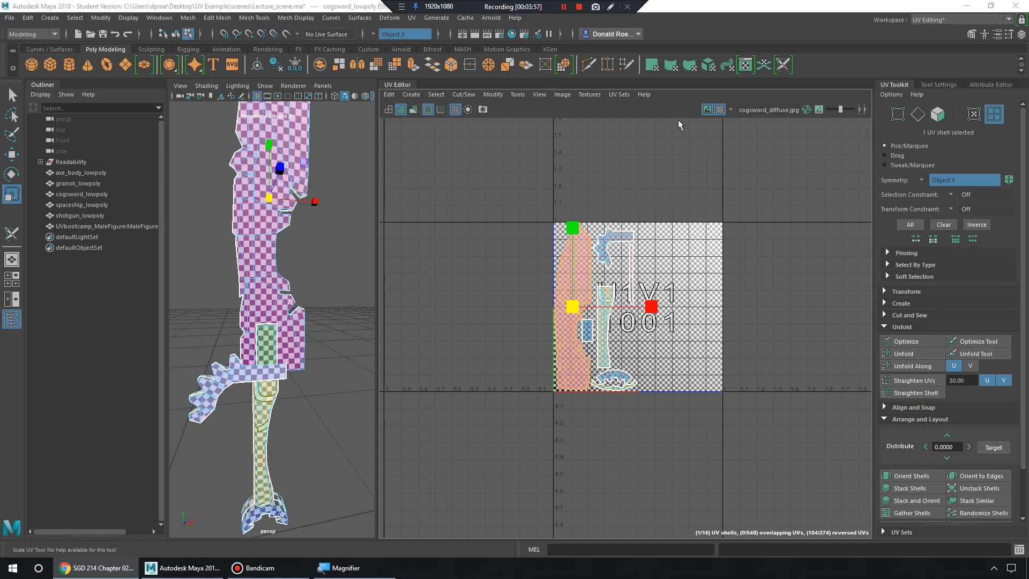
# Turn off the checker map and the shaded tint on the UV shells.
pyautogui.click(721, 109)
pyautogui.scroll(-6, 272, 310)
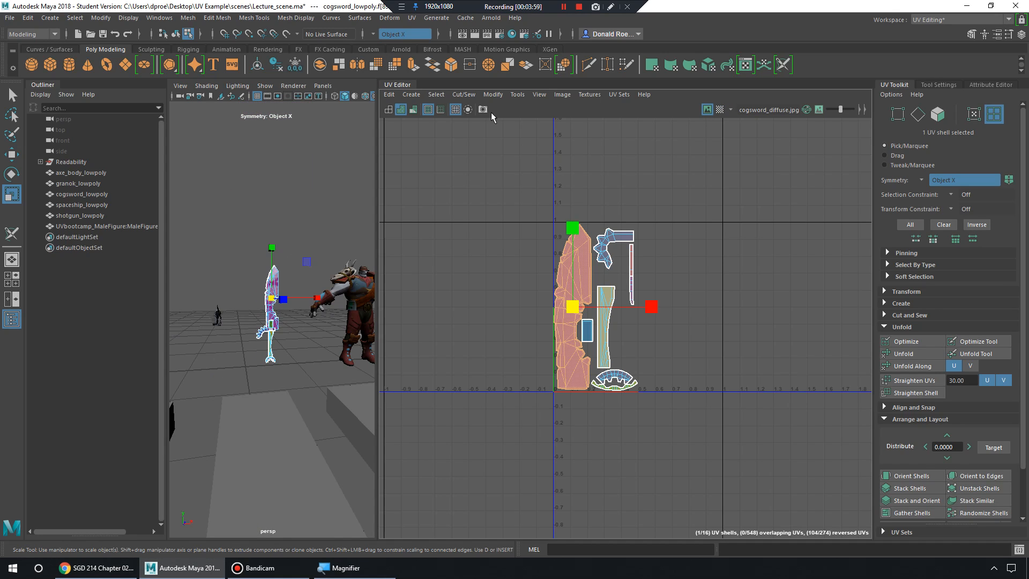
pyautogui.scroll(5, 324, 249)
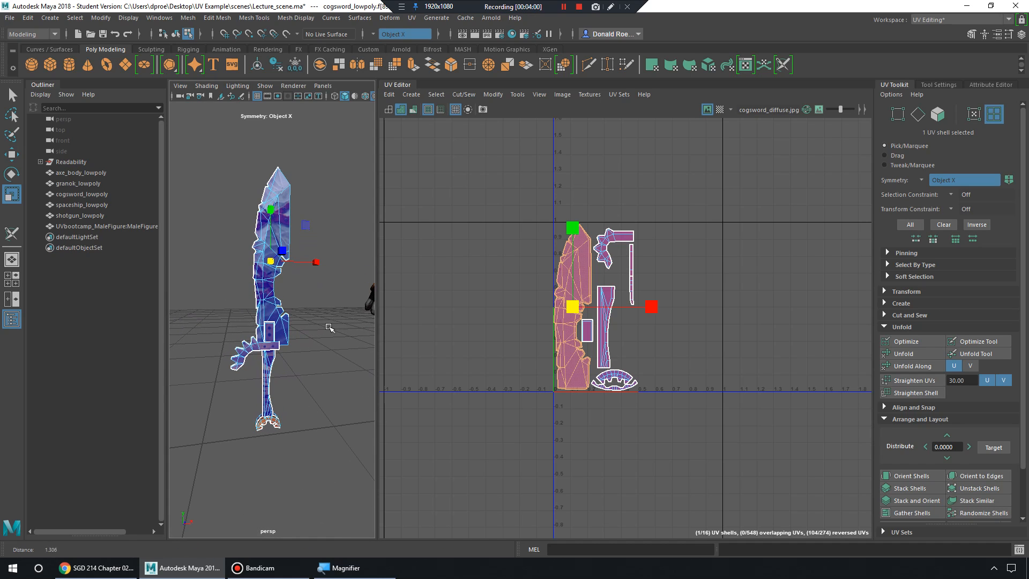
pyautogui.click(389, 110)
pyautogui.scroll(-4, 241, 296)
# Bring the red character into view, toggling the four-view layout and back.
pyautogui.keyDown('alt'); pyautogui.moveTo(241, 296); pyautogui.dragTo(345, 305, button='middle'); pyautogui.keyUp('alt')
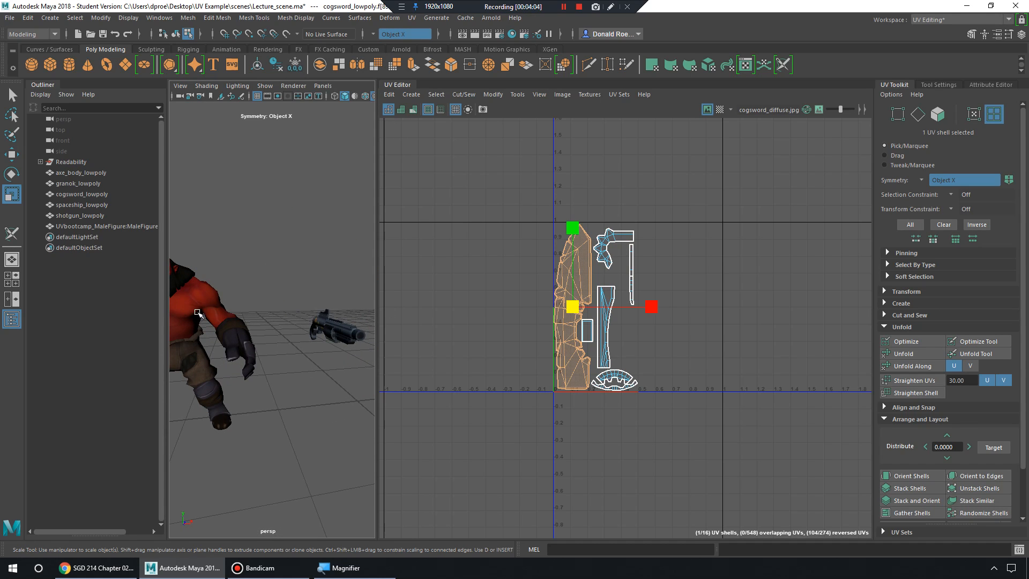
pyautogui.scroll(-5, 257, 292)
pyautogui.keyDown('alt'); pyautogui.moveTo(257, 292); pyautogui.dragTo(292, 324); pyautogui.keyUp('alt')
pyautogui.scroll(5, 287, 340)
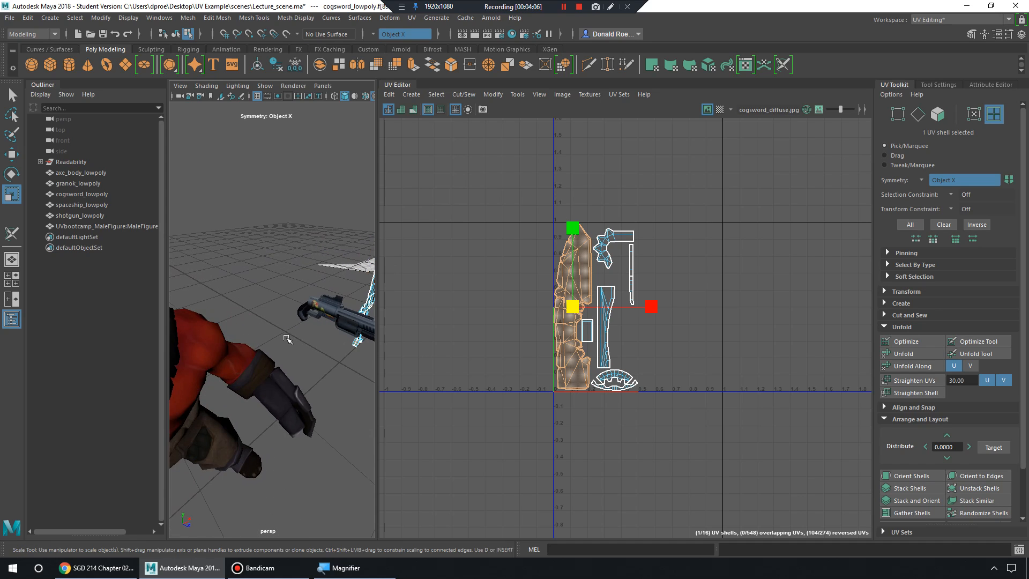
pyautogui.keyDown('alt'); pyautogui.moveTo(287, 340); pyautogui.dragTo(321, 312, button='middle'); pyautogui.keyUp('alt')
pyautogui.scroll(-5, 321, 312)
pyautogui.press('space')
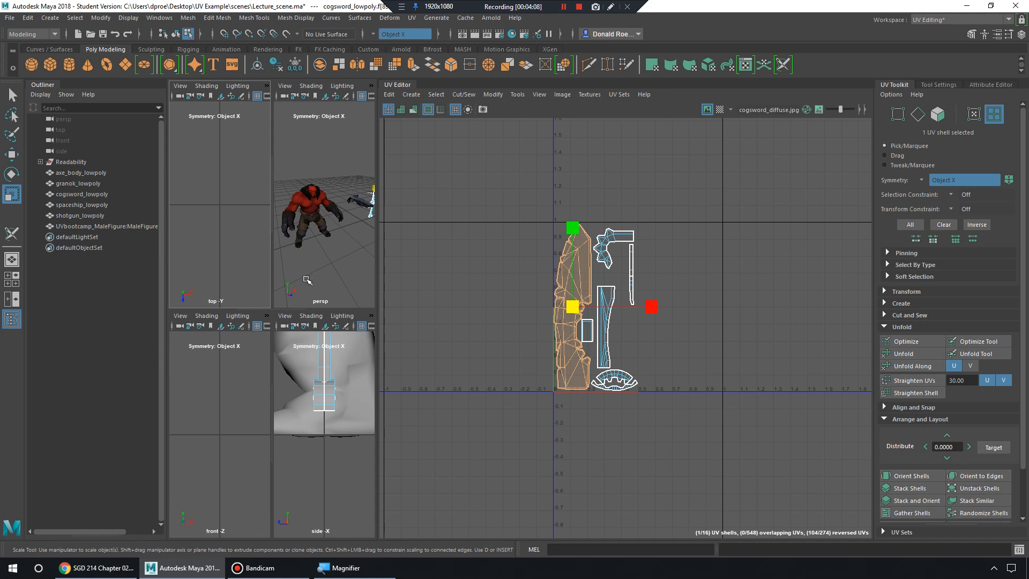
pyautogui.press('space')
pyautogui.scroll(3, 286, 266)
# Orbit and zoom around the red character until it faces front.
pyautogui.keyDown('alt'); pyautogui.moveTo(286, 267); pyautogui.dragTo(280, 296); pyautogui.keyUp('alt')
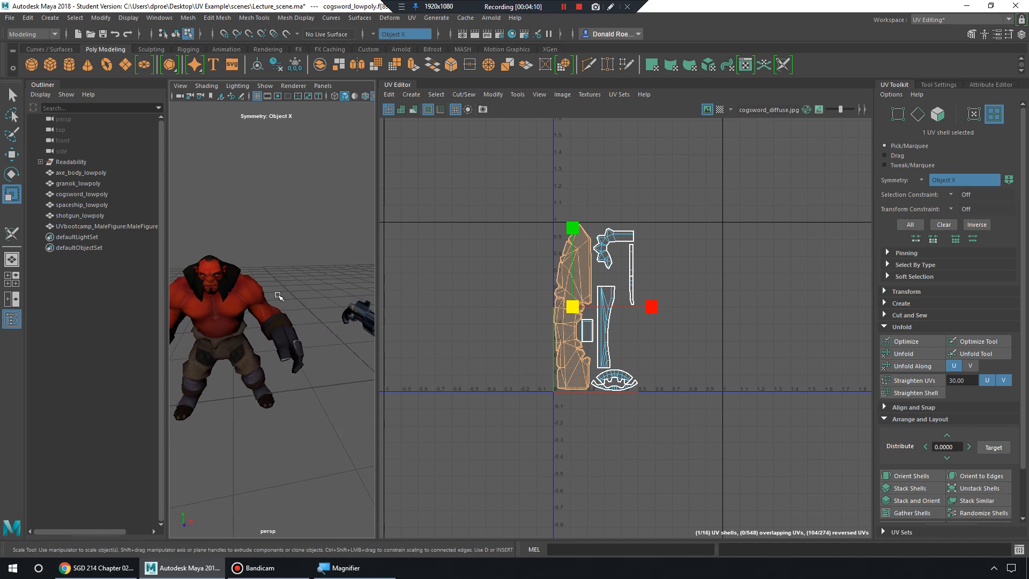
pyautogui.keyDown('alt'); pyautogui.moveTo(280, 296); pyautogui.dragTo(329, 292, button='middle'); pyautogui.keyUp('alt')
pyautogui.scroll(3, 315, 301)
pyautogui.keyDown('alt'); pyautogui.moveTo(315, 300); pyautogui.dragTo(324, 296); pyautogui.keyUp('alt')
pyautogui.scroll(-4, 300, 295)
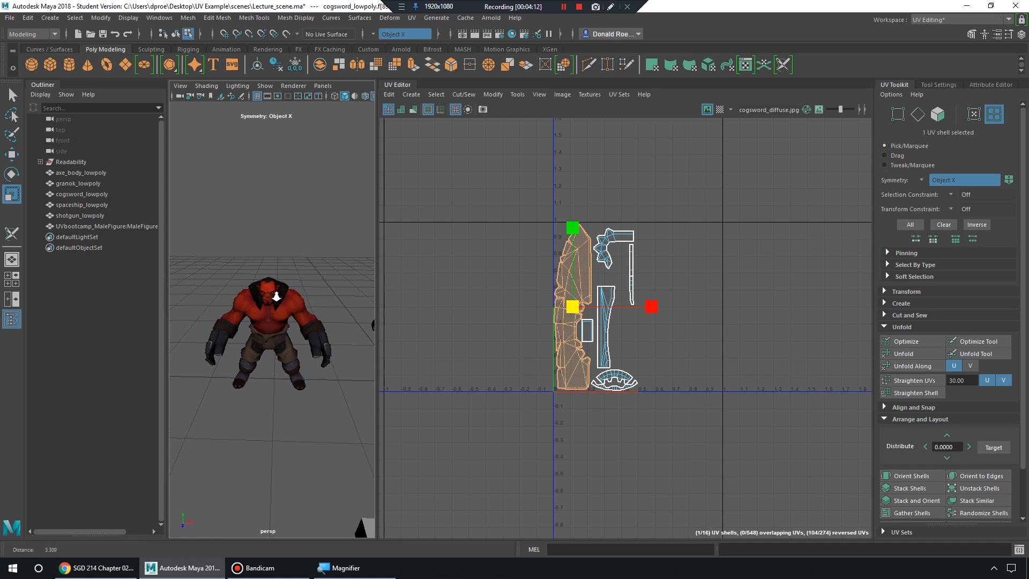
pyautogui.keyDown('alt'); pyautogui.moveTo(278, 294); pyautogui.dragTo(265, 296, button='middle'); pyautogui.keyUp('alt')
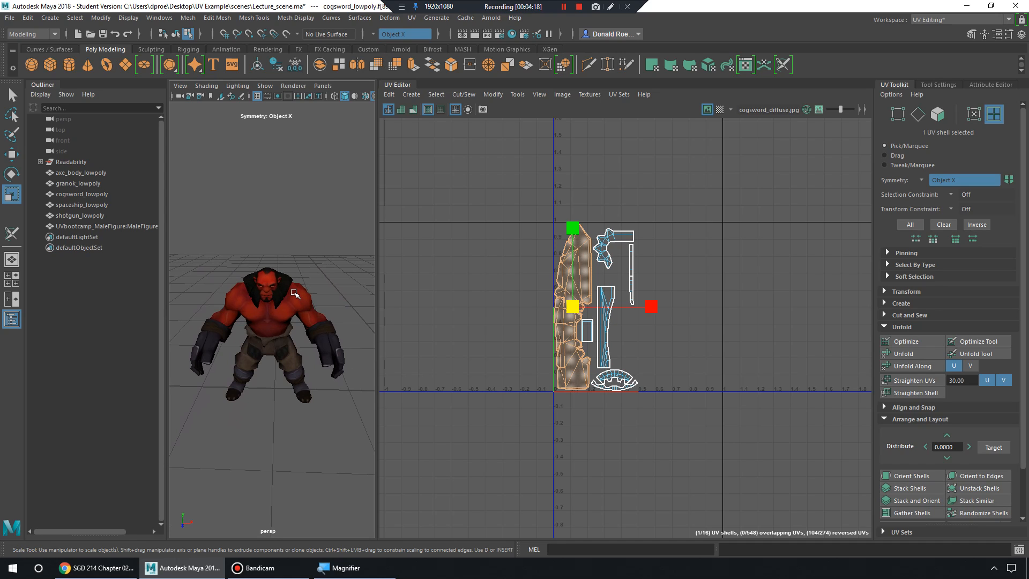
pyautogui.moveTo(282, 294)
pyautogui.keyDown('alt'); pyautogui.mouseDown()
pyautogui.moveTo(290, 305)
pyautogui.moveTo(307, 299)
pyautogui.moveTo(307, 320)
pyautogui.moveTo(294, 293)
pyautogui.mouseUp(); pyautogui.keyUp('alt')
pyautogui.scroll(-2, 288, 304)
pyautogui.scroll(1, 307, 299)
pyautogui.scroll(-6, 296, 299)
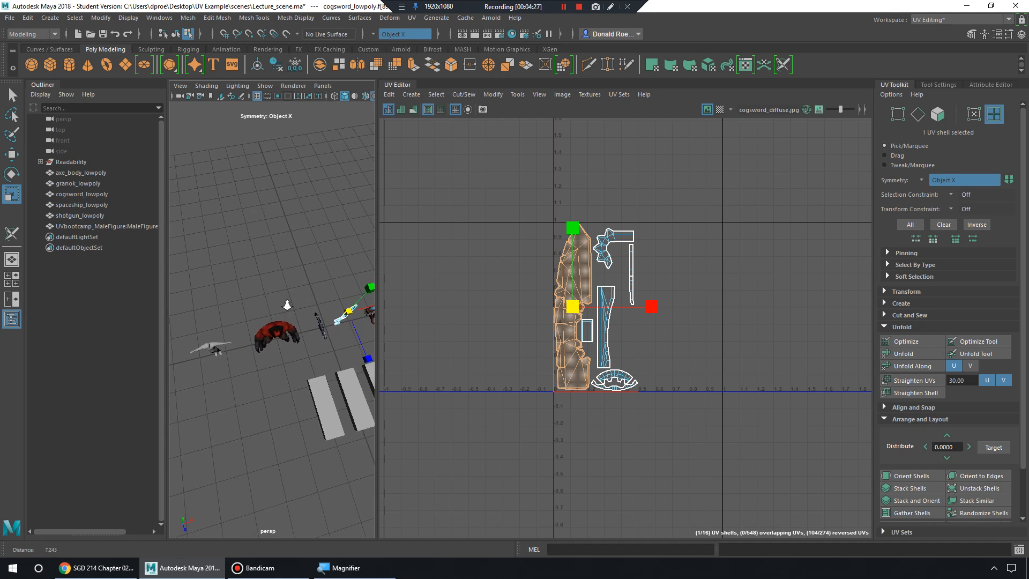
pyautogui.scroll(-4, 287, 305)
# View the scene from higher and lower angles, then zoom in on the character's leg.
pyautogui.keyDown('alt'); pyautogui.moveTo(287, 305); pyautogui.dragTo(290, 307); pyautogui.keyUp('alt')
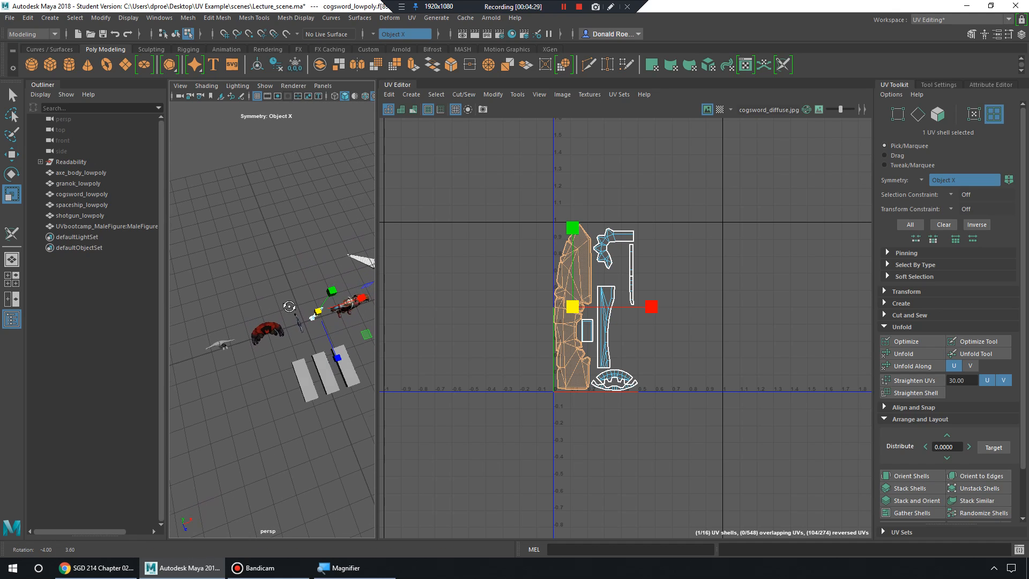
pyautogui.scroll(-3, 304, 300)
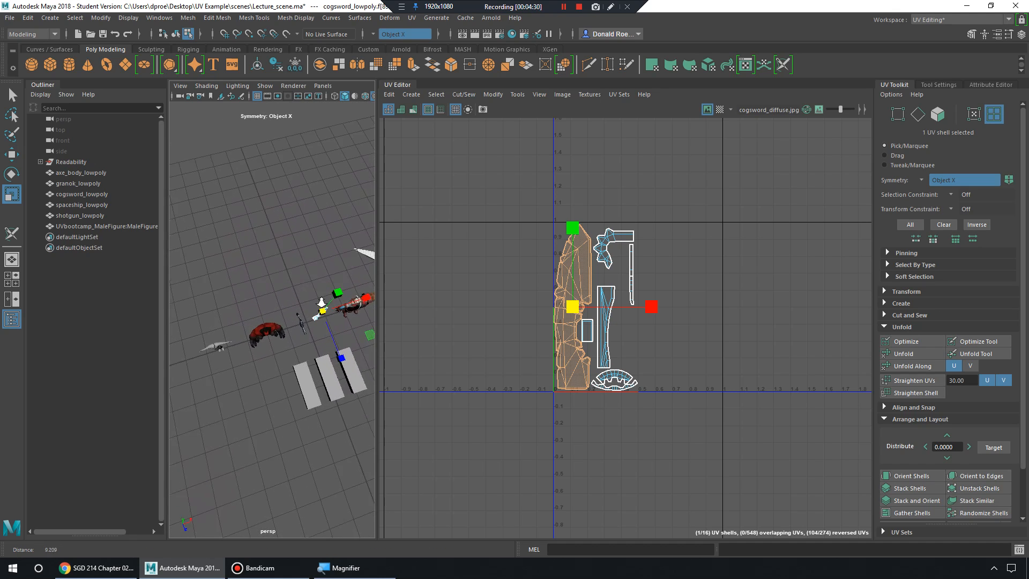
pyautogui.keyDown('alt'); pyautogui.moveTo(316, 306); pyautogui.dragTo(306, 290); pyautogui.keyUp('alt')
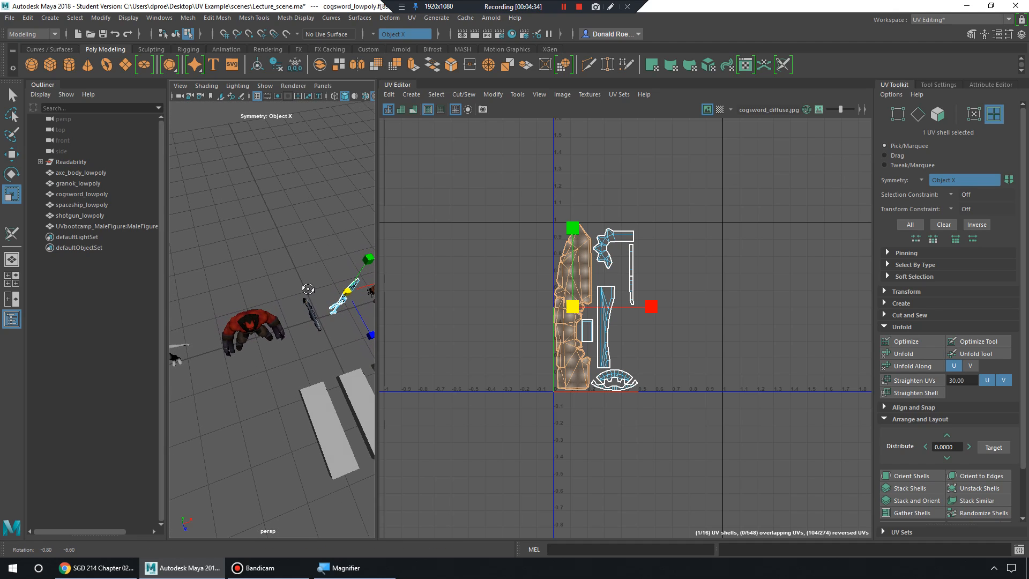
pyautogui.scroll(-2, 313, 295)
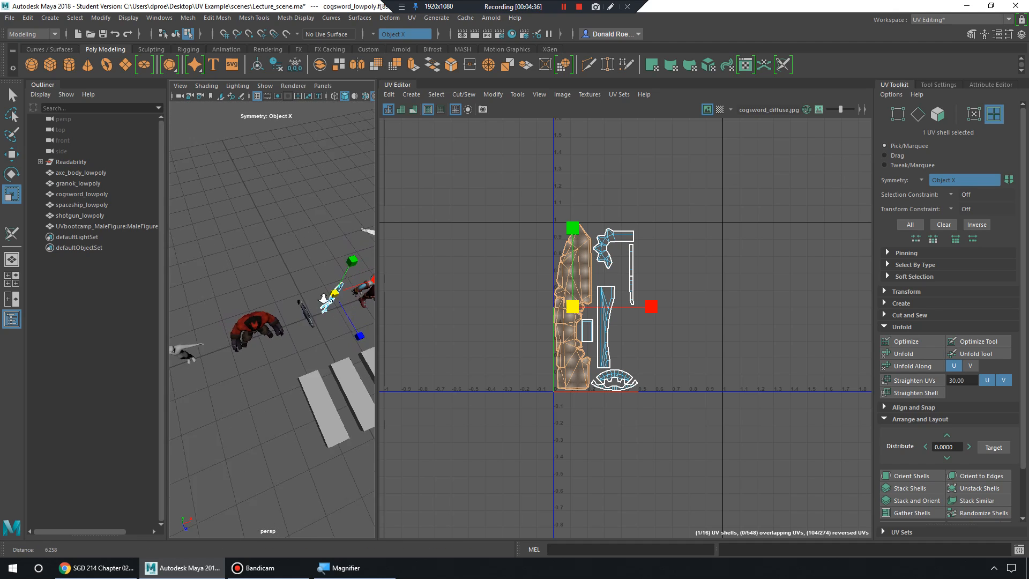
pyautogui.scroll(-3, 272, 308)
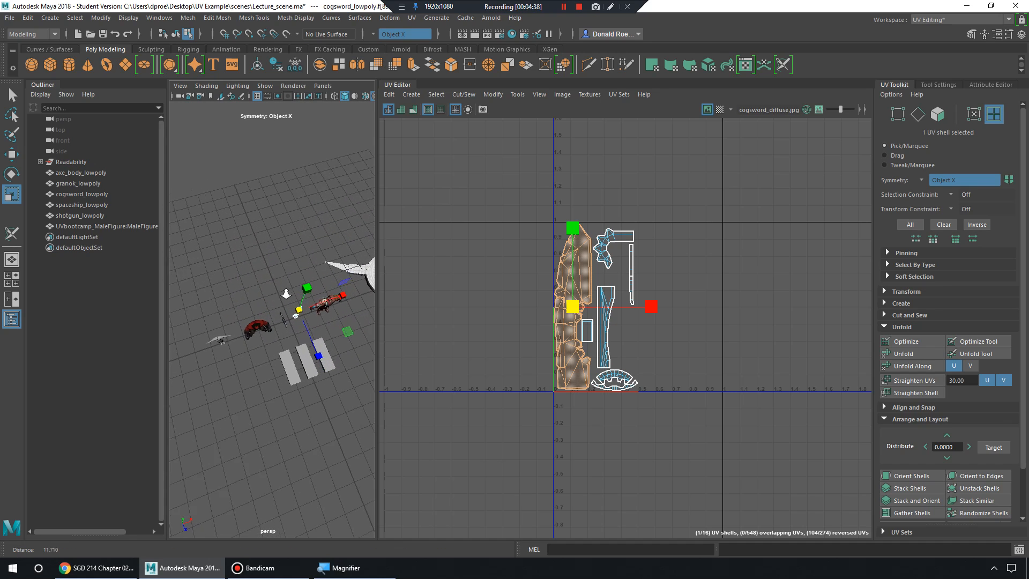
pyautogui.scroll(4, 277, 302)
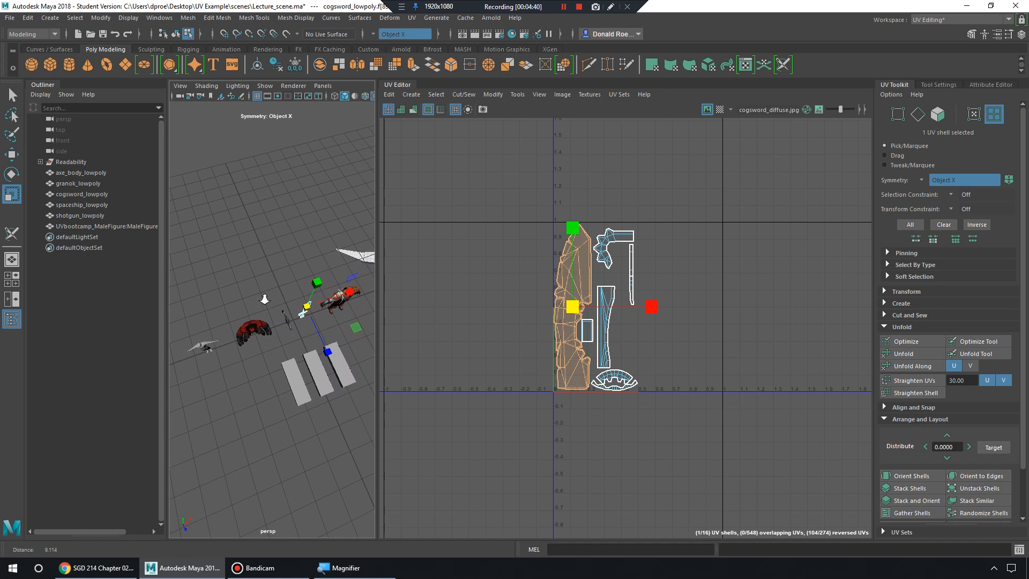
pyautogui.scroll(-2, 256, 301)
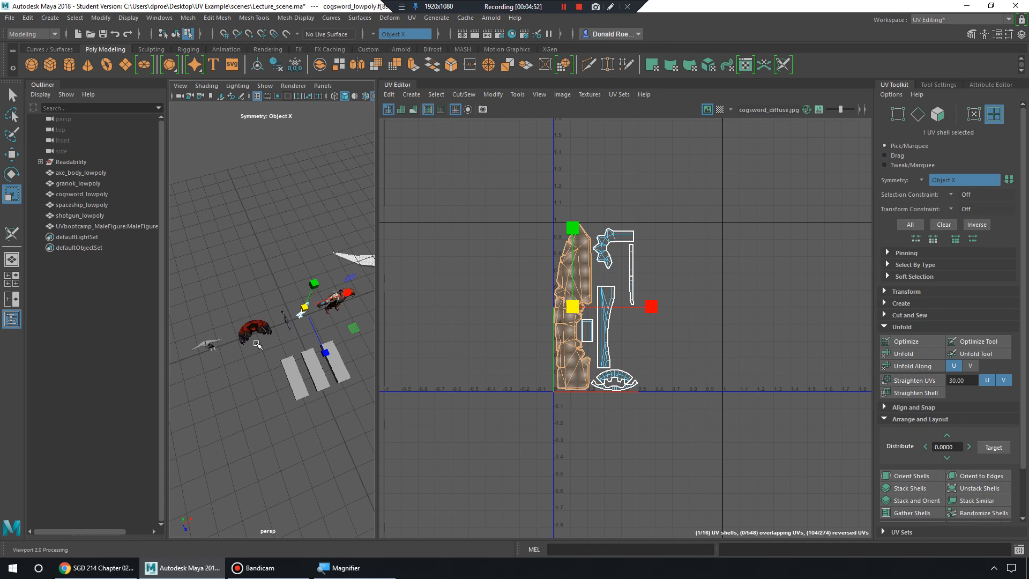
pyautogui.keyDown('alt'); pyautogui.moveTo(257, 337); pyautogui.dragTo(279, 346, button='right'); pyautogui.keyUp('alt')
pyautogui.keyDown('alt'); pyautogui.moveTo(279, 346); pyautogui.dragTo(309, 309); pyautogui.keyUp('alt')
pyautogui.keyDown('alt'); pyautogui.moveTo(310, 308); pyautogui.dragTo(242, 453, button='right'); pyautogui.keyUp('alt')
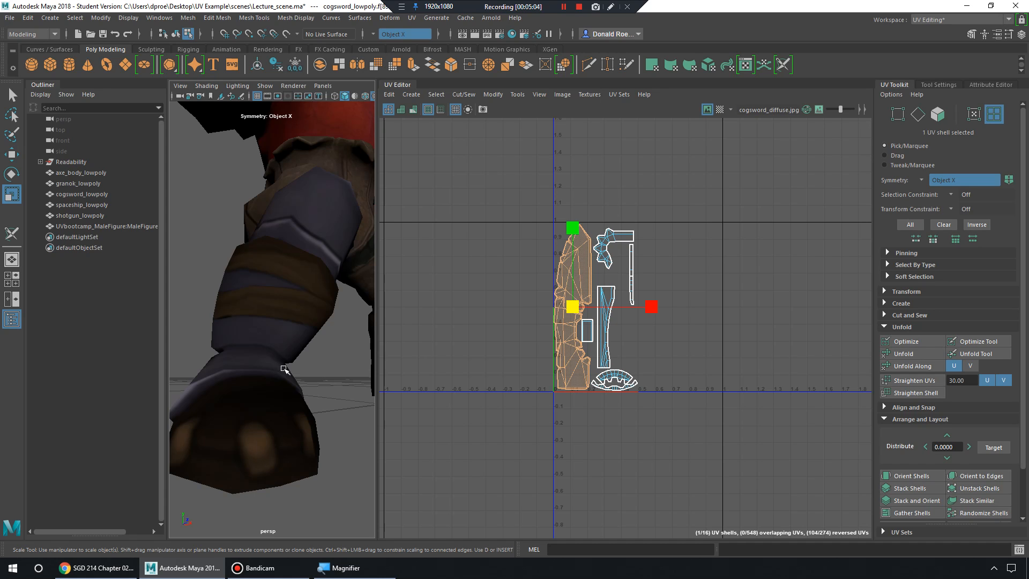
# Orbit around the red character to view its back, face and whole body.
pyautogui.keyDown('alt'); pyautogui.moveTo(285, 369); pyautogui.dragTo(233, 364, button='right'); pyautogui.keyUp('alt')
pyautogui.moveTo(299, 324)
pyautogui.keyDown('alt'); pyautogui.mouseDown()
pyautogui.moveTo(292, 370)
pyautogui.moveTo(301, 343)
pyautogui.mouseUp(); pyautogui.keyUp('alt')
pyautogui.keyDown('alt'); pyautogui.moveTo(301, 343); pyautogui.dragTo(347, 354, button='right'); pyautogui.keyUp('alt')
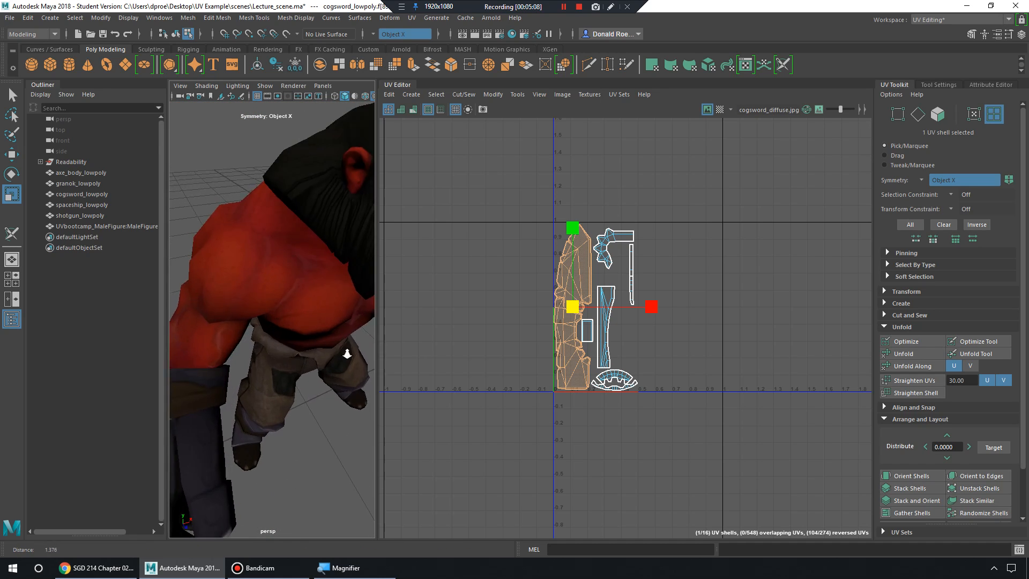
pyautogui.keyDown('alt'); pyautogui.moveTo(347, 353); pyautogui.dragTo(288, 336); pyautogui.keyUp('alt')
pyautogui.keyDown('alt'); pyautogui.moveTo(288, 335); pyautogui.dragTo(278, 388, button='middle'); pyautogui.keyUp('alt')
pyautogui.keyDown('alt'); pyautogui.moveTo(278, 388); pyautogui.dragTo(303, 364, button='right'); pyautogui.keyUp('alt')
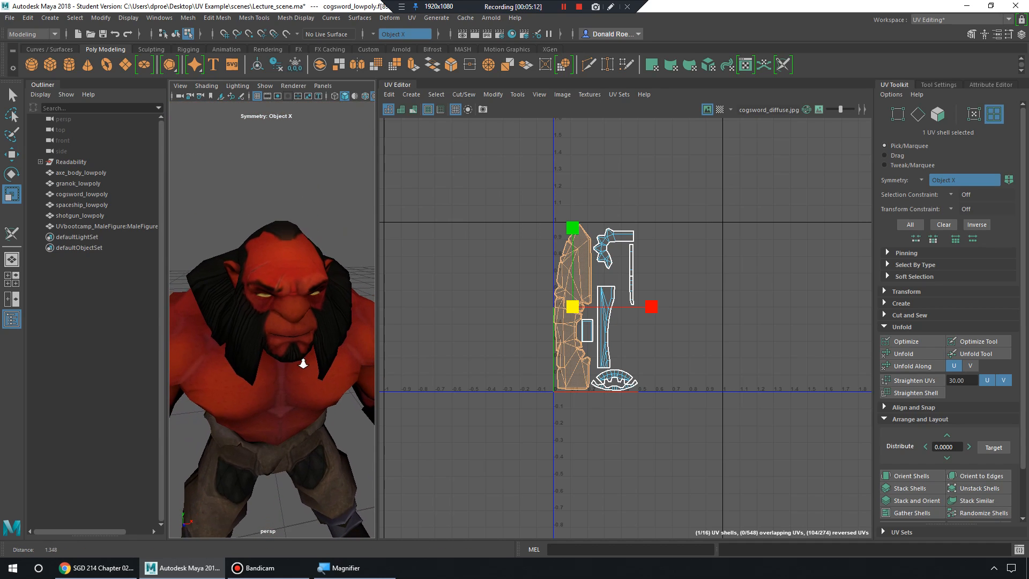
pyautogui.keyDown('alt'); pyautogui.moveTo(303, 364); pyautogui.dragTo(293, 315, button='middle'); pyautogui.keyUp('alt')
pyautogui.keyDown('alt'); pyautogui.moveTo(293, 314); pyautogui.dragTo(280, 349); pyautogui.keyUp('alt')
pyautogui.keyDown('alt'); pyautogui.moveTo(280, 349); pyautogui.dragTo(292, 338, button='middle'); pyautogui.keyUp('alt')
pyautogui.keyDown('alt'); pyautogui.moveTo(292, 337); pyautogui.dragTo(278, 335, button='right'); pyautogui.keyUp('alt')
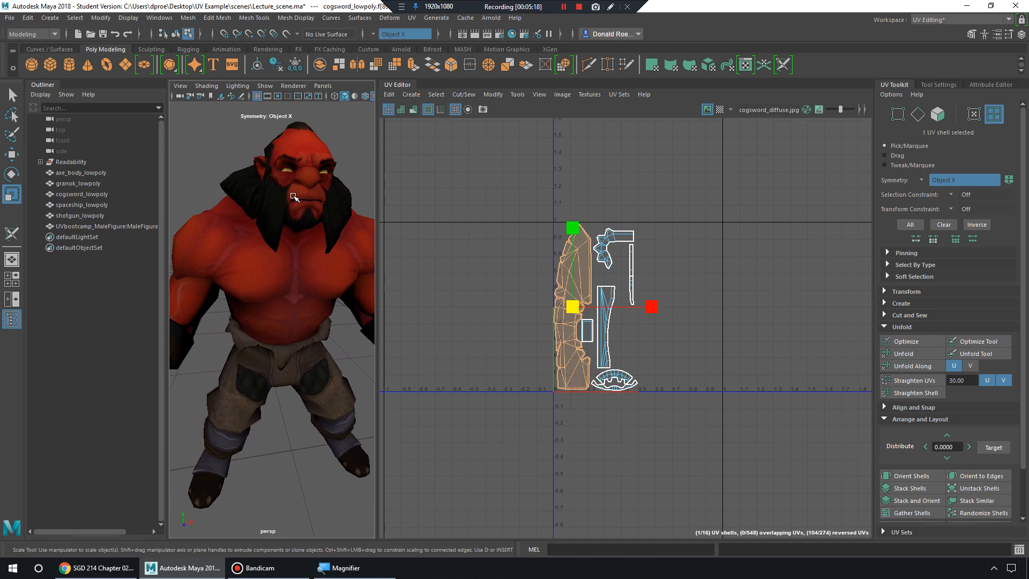
# Inspect the character's back, shoulder and head, then return to a front view of its torso.
pyautogui.keyDown('alt'); pyautogui.moveTo(290, 312); pyautogui.dragTo(342, 349); pyautogui.keyUp('alt')
pyautogui.keyDown('alt'); pyautogui.moveTo(342, 349); pyautogui.dragTo(301, 342, button='right'); pyautogui.keyUp('alt')
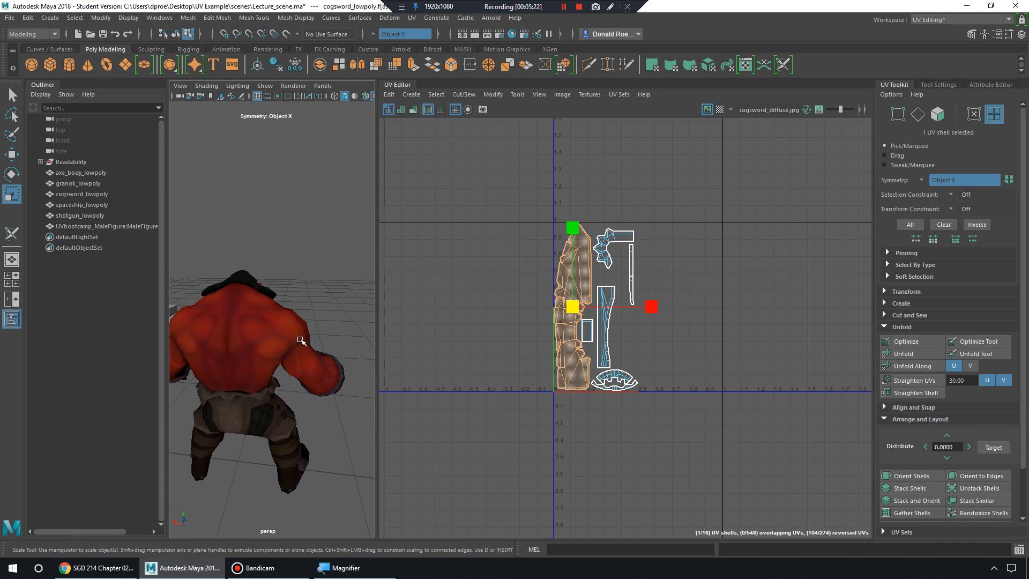
pyautogui.keyDown('alt'); pyautogui.moveTo(301, 342); pyautogui.dragTo(303, 330); pyautogui.keyUp('alt')
pyautogui.keyDown('alt'); pyautogui.moveTo(304, 330); pyautogui.dragTo(310, 337, button='right'); pyautogui.keyUp('alt')
pyautogui.keyDown('alt'); pyautogui.moveTo(309, 337); pyautogui.dragTo(324, 335); pyautogui.keyUp('alt')
pyautogui.keyDown('alt'); pyautogui.moveTo(324, 335); pyautogui.dragTo(311, 344, button='right'); pyautogui.keyUp('alt')
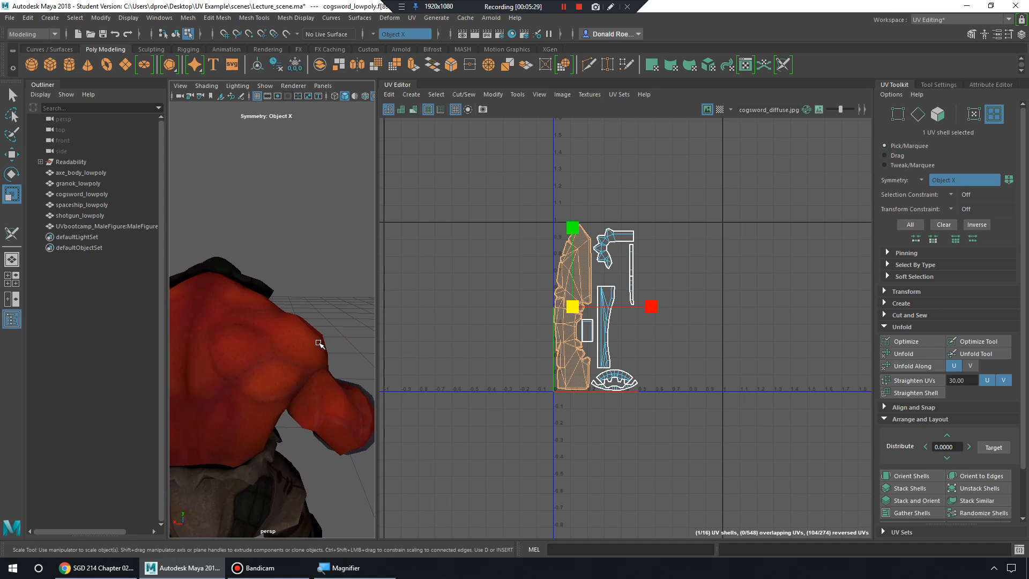
pyautogui.keyDown('alt'); pyautogui.moveTo(319, 342); pyautogui.dragTo(291, 337); pyautogui.keyUp('alt')
pyautogui.keyDown('alt'); pyautogui.moveTo(275, 325); pyautogui.dragTo(286, 337, button='middle'); pyautogui.keyUp('alt')
pyautogui.keyDown('alt'); pyautogui.moveTo(285, 337); pyautogui.dragTo(274, 342); pyautogui.keyUp('alt')
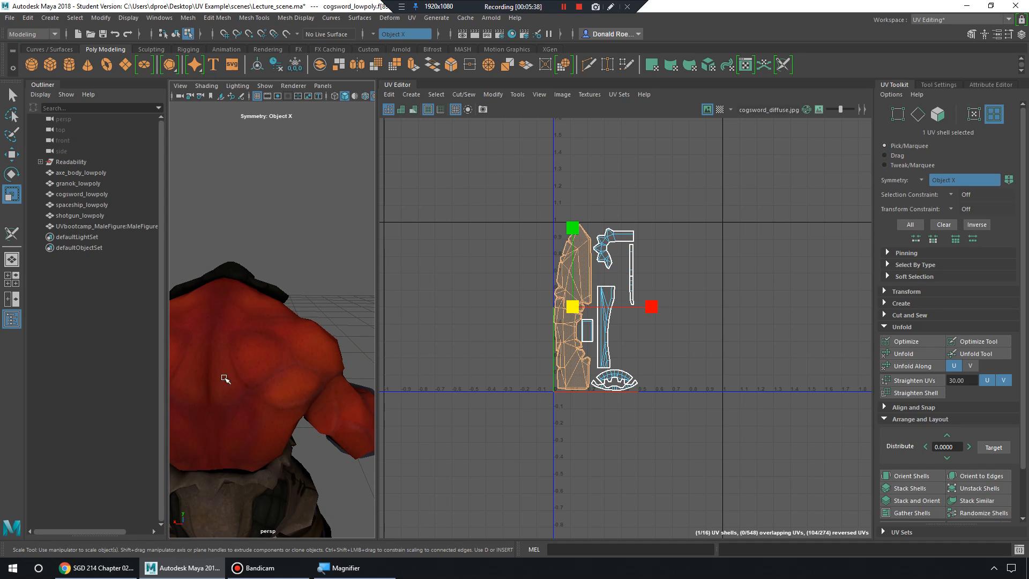
pyautogui.keyDown('alt'); pyautogui.moveTo(341, 388); pyautogui.dragTo(302, 346); pyautogui.keyUp('alt')
pyautogui.keyDown('alt'); pyautogui.moveTo(295, 346); pyautogui.dragTo(312, 353, button='right'); pyautogui.keyUp('alt')
pyautogui.keyDown('alt'); pyautogui.moveTo(311, 351); pyautogui.dragTo(285, 339, button='right'); pyautogui.keyUp('alt')
pyautogui.keyDown('alt'); pyautogui.moveTo(285, 339); pyautogui.dragTo(291, 334); pyautogui.keyUp('alt')
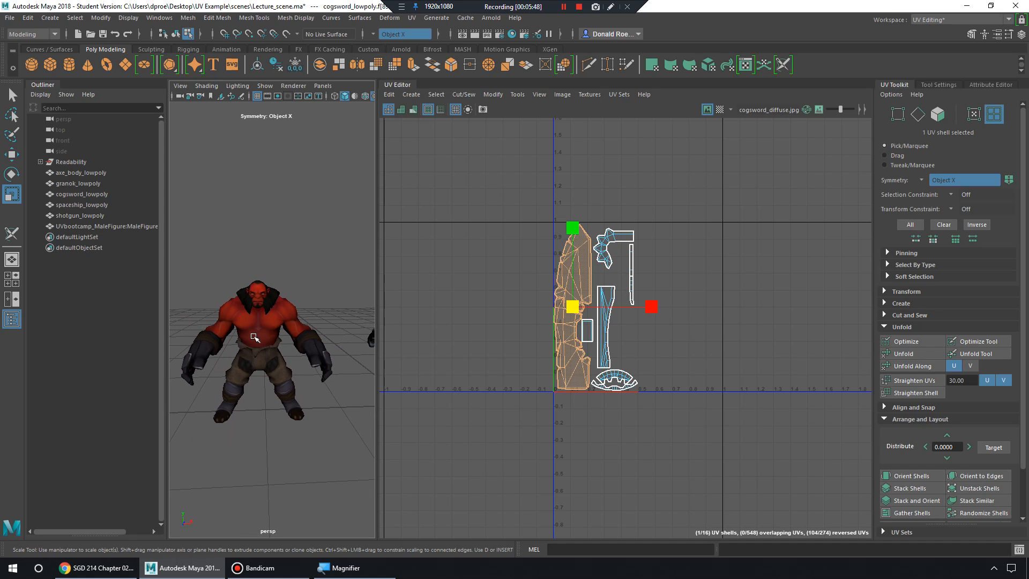
pyautogui.keyDown('alt'); pyautogui.moveTo(255, 338); pyautogui.dragTo(275, 349, button='right'); pyautogui.keyUp('alt')
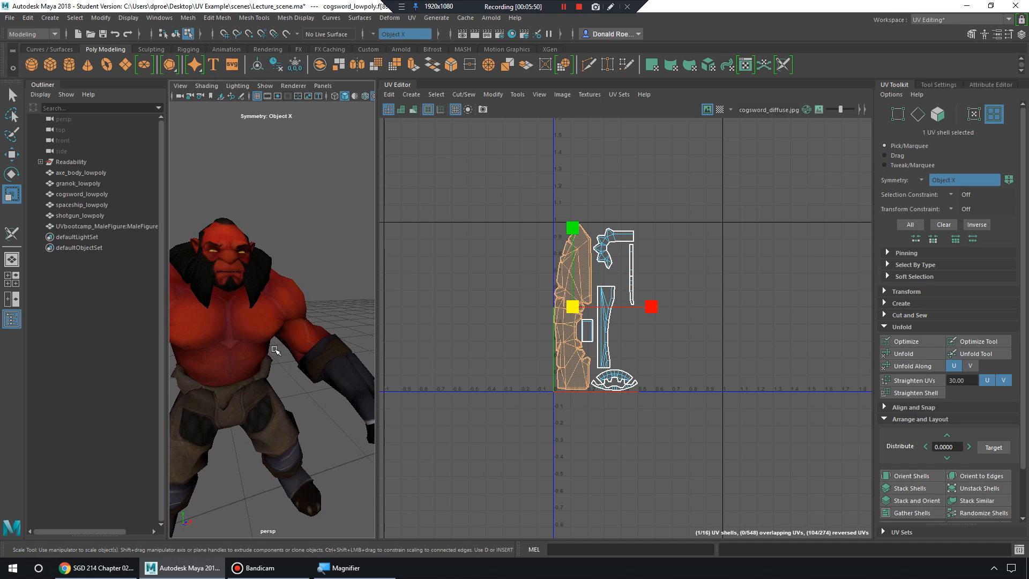
# Select axe_body_lowpoly, switch to UV Shell selection, and pick its head shell.
pyautogui.click(275, 349)
pyautogui.moveTo(268, 258); pyautogui.dragTo(307, 307, button='right')
pyautogui.keyDown('alt'); pyautogui.moveTo(499, 314); pyautogui.dragTo(584, 298, button='right'); pyautogui.keyUp('alt')
pyautogui.moveTo(578, 236); pyautogui.dragTo(562, 221, button='right')
pyautogui.click(562, 221)
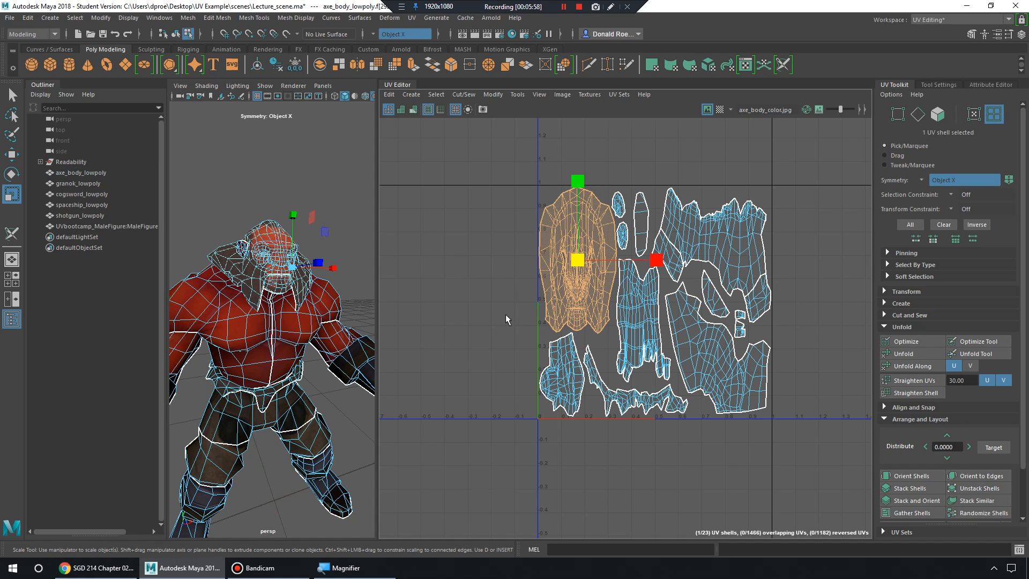
# Select the axe character's head UV shell after trying the leg and small lower-left shells.
pyautogui.click(572, 383)
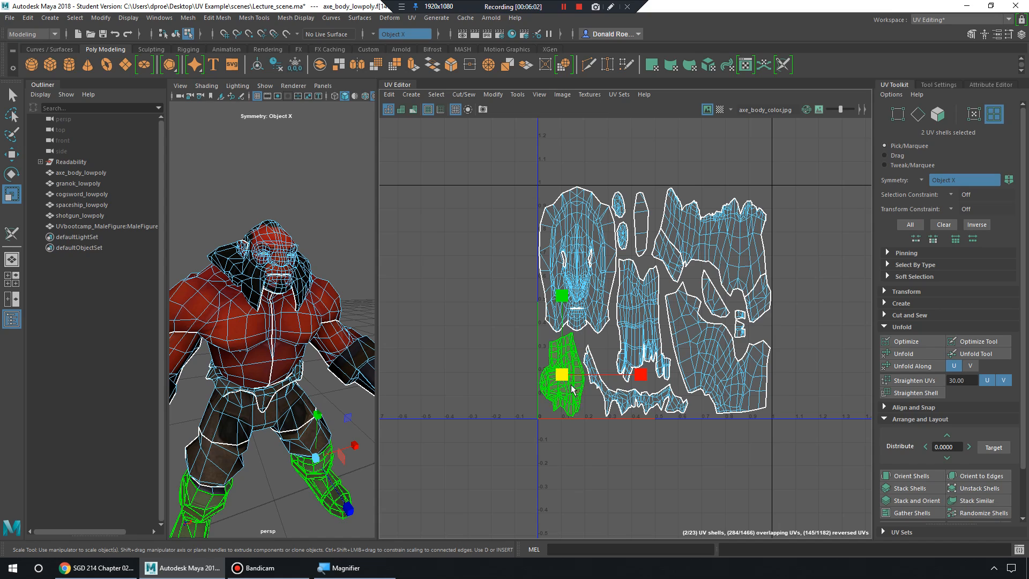
pyautogui.click(585, 311)
pyautogui.click(569, 381)
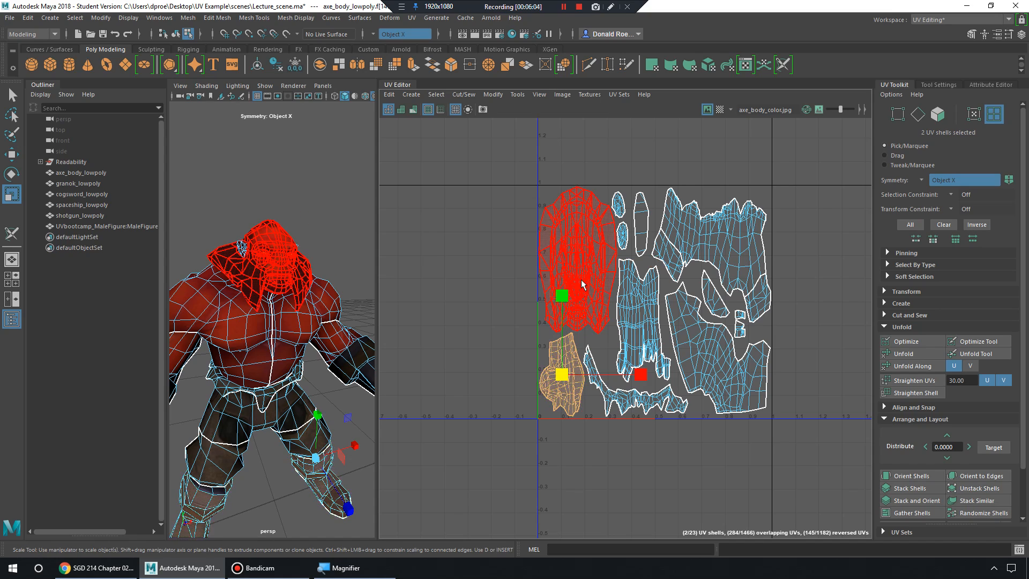
pyautogui.click(581, 280)
pyautogui.click(580, 381)
pyautogui.click(583, 287)
pyautogui.click(569, 392)
pyautogui.click(600, 251)
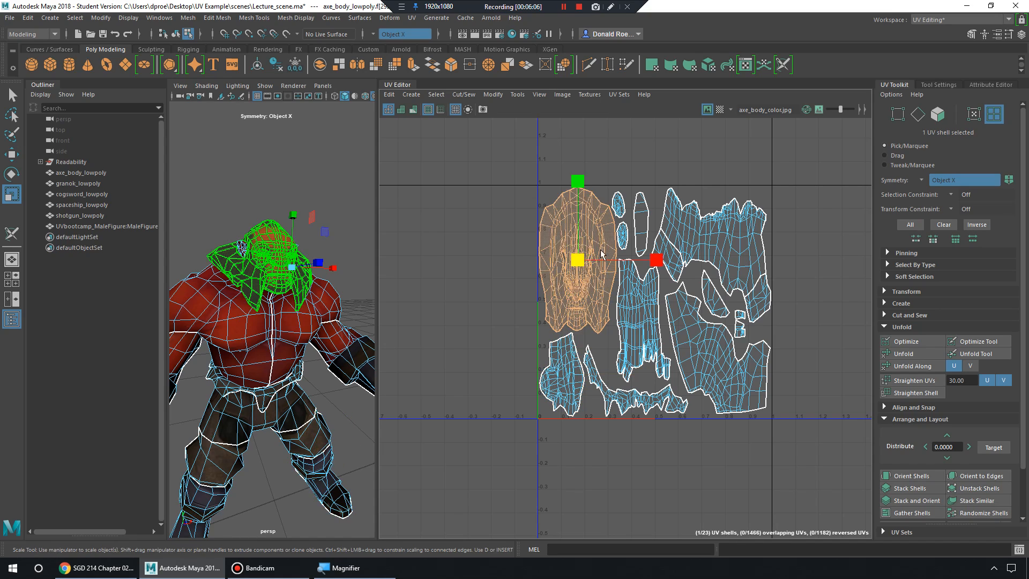
# Show the checker map and orbit around the axe character to inspect the checkers.
pyautogui.click(719, 110)
pyautogui.keyDown('alt'); pyautogui.moveTo(316, 241); pyautogui.dragTo(328, 278); pyautogui.keyUp('alt')
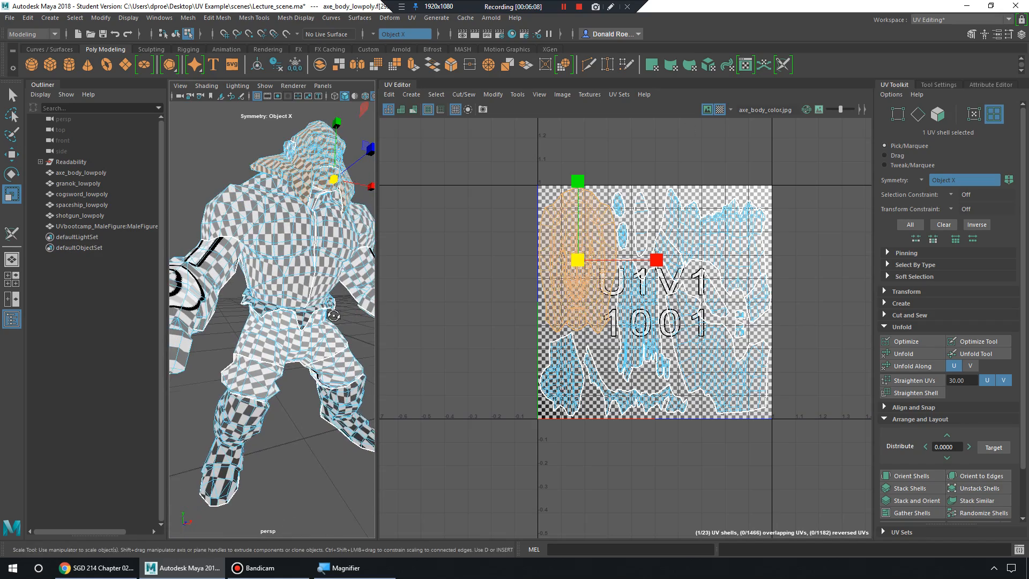
pyautogui.keyDown('alt'); pyautogui.moveTo(331, 274); pyautogui.dragTo(314, 326, button='middle'); pyautogui.keyUp('alt')
pyautogui.keyDown('alt'); pyautogui.moveTo(315, 326); pyautogui.dragTo(316, 362); pyautogui.keyUp('alt')
# Return to object selection and select the axe_body_lowpoly model.
pyautogui.moveTo(298, 257); pyautogui.dragTo(343, 214, button='right')
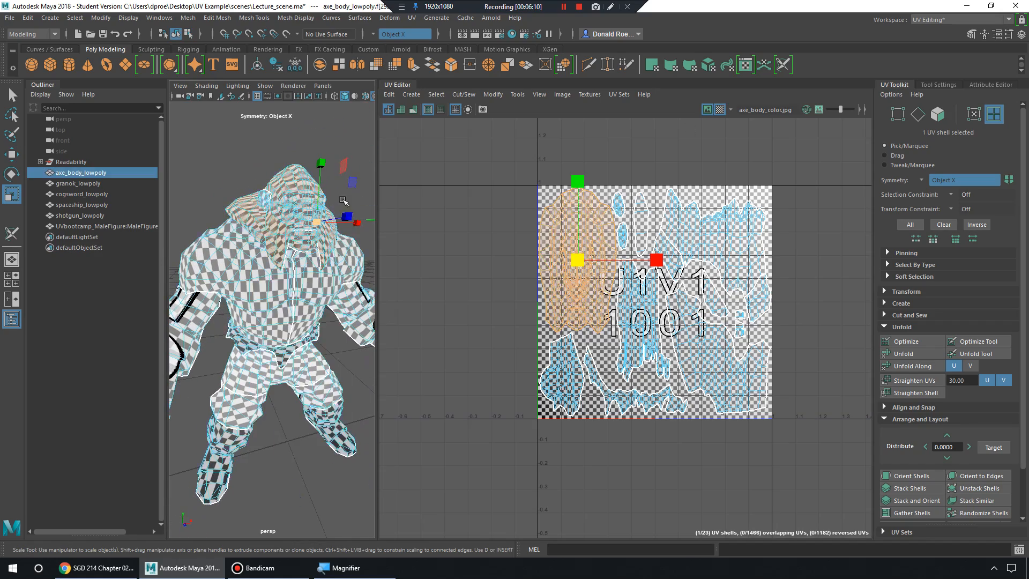
pyautogui.click(348, 193)
pyautogui.keyDown('alt'); pyautogui.moveTo(346, 201); pyautogui.dragTo(337, 213); pyautogui.keyUp('alt')
pyautogui.click(321, 252)
# Inspect the model down to the legs, then turn off the checker map and deselect the character.
pyautogui.keyDown('alt'); pyautogui.moveTo(322, 268); pyautogui.dragTo(295, 337); pyautogui.keyUp('alt')
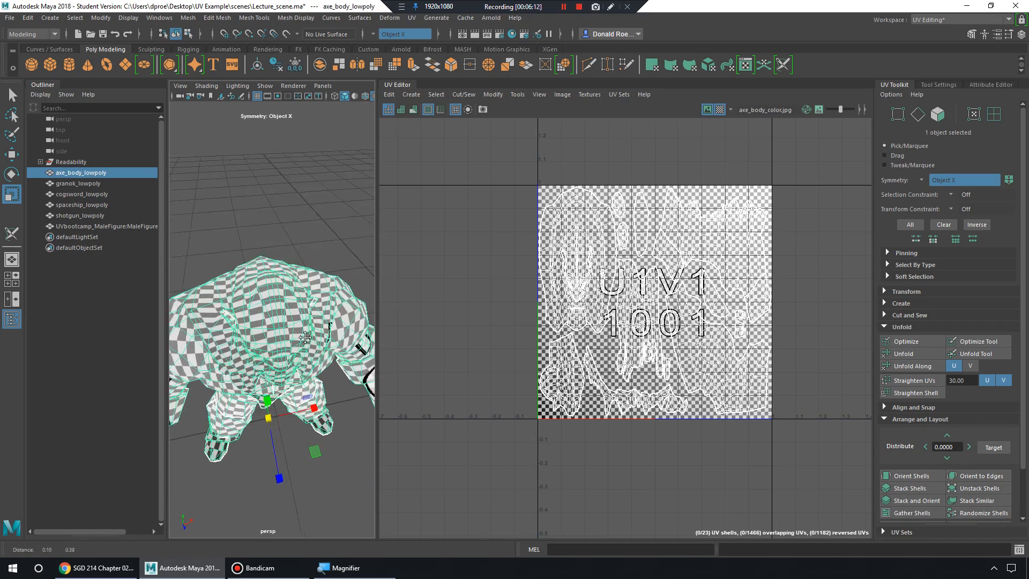
pyautogui.keyDown('alt'); pyautogui.moveTo(289, 340); pyautogui.dragTo(299, 350, button='right'); pyautogui.keyUp('alt')
pyautogui.keyDown('alt'); pyautogui.moveTo(299, 350); pyautogui.dragTo(322, 303); pyautogui.keyUp('alt')
pyautogui.keyDown('alt'); pyautogui.moveTo(276, 499); pyautogui.dragTo(275, 347, button='middle'); pyautogui.keyUp('alt')
pyautogui.keyDown('alt'); pyautogui.moveTo(276, 348); pyautogui.dragTo(275, 317); pyautogui.keyUp('alt')
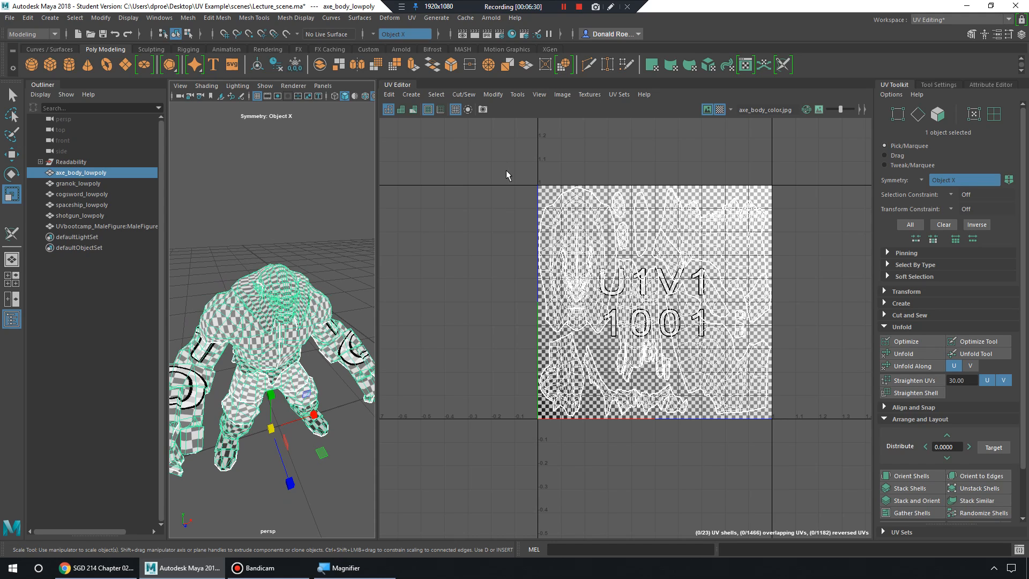
pyautogui.click(720, 110)
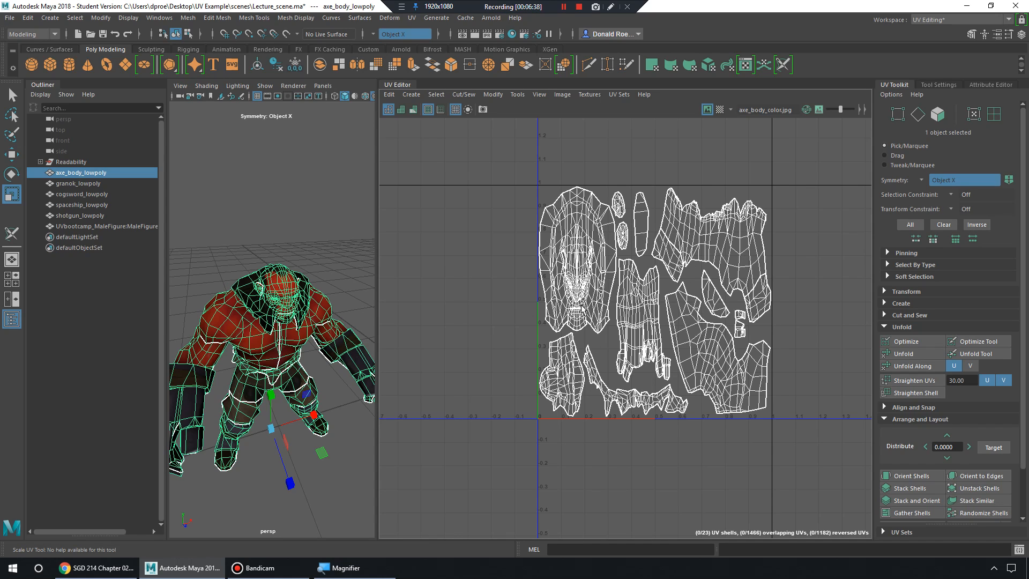
pyautogui.click(273, 247)
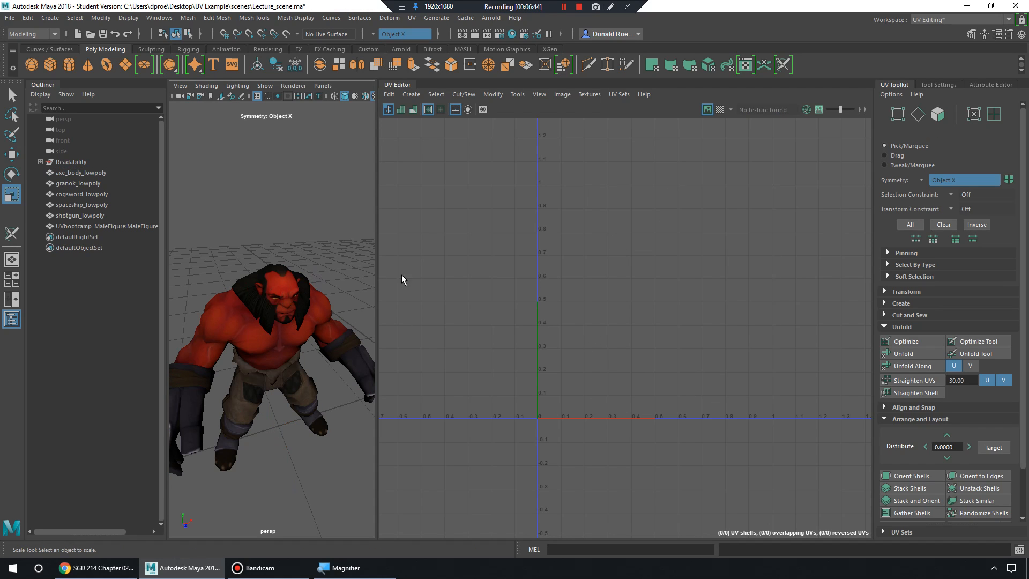
# Select the axe character, show the checker map and inspect its checkered back and collar.
pyautogui.hotkey('alt', 'Tab')
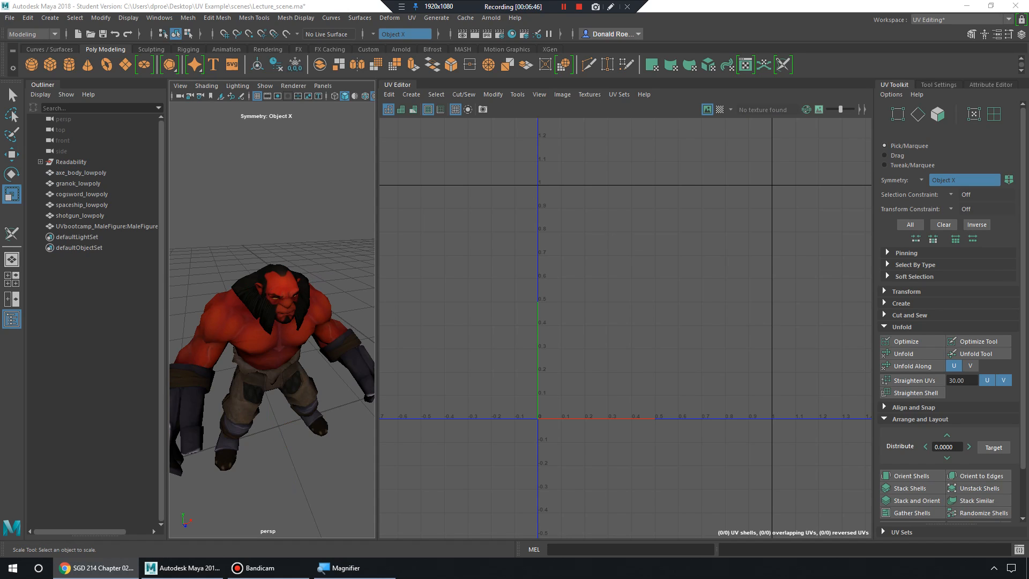
pyautogui.click(301, 292)
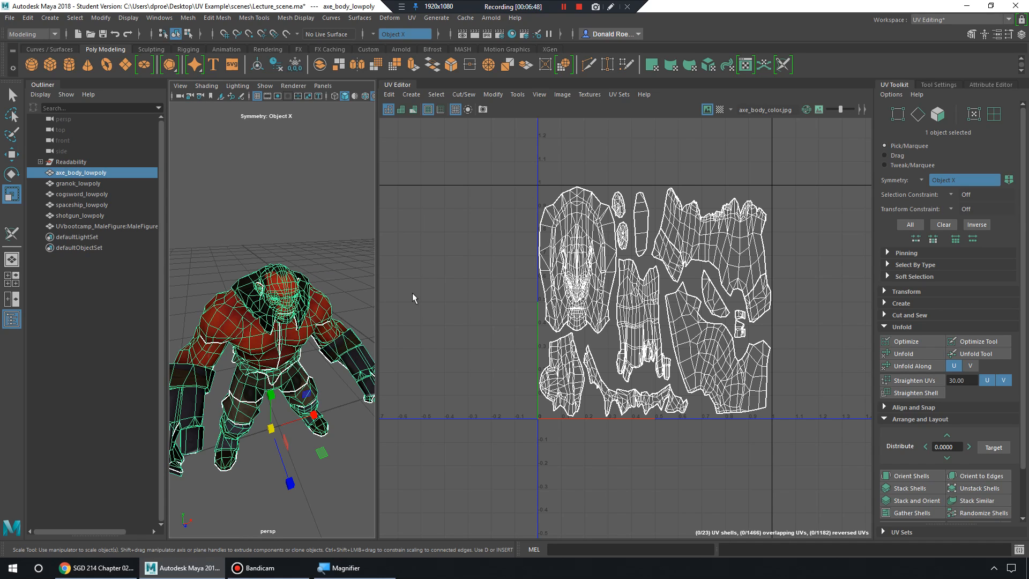
pyautogui.click(719, 110)
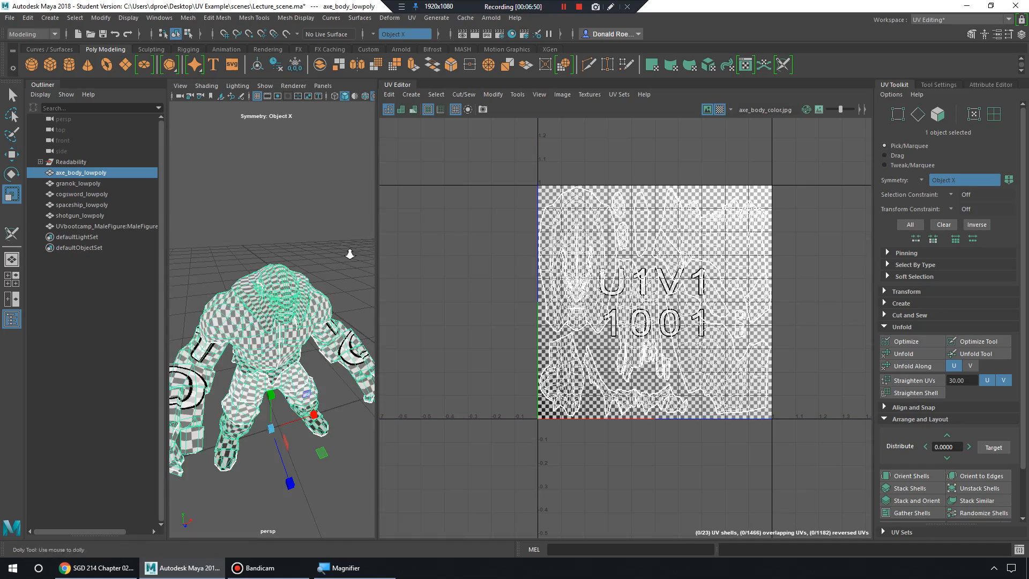
pyautogui.scroll(5, 349, 253)
pyautogui.keyDown('alt'); pyautogui.moveTo(329, 218); pyautogui.dragTo(300, 268); pyautogui.keyUp('alt')
pyautogui.scroll(5, 296, 286)
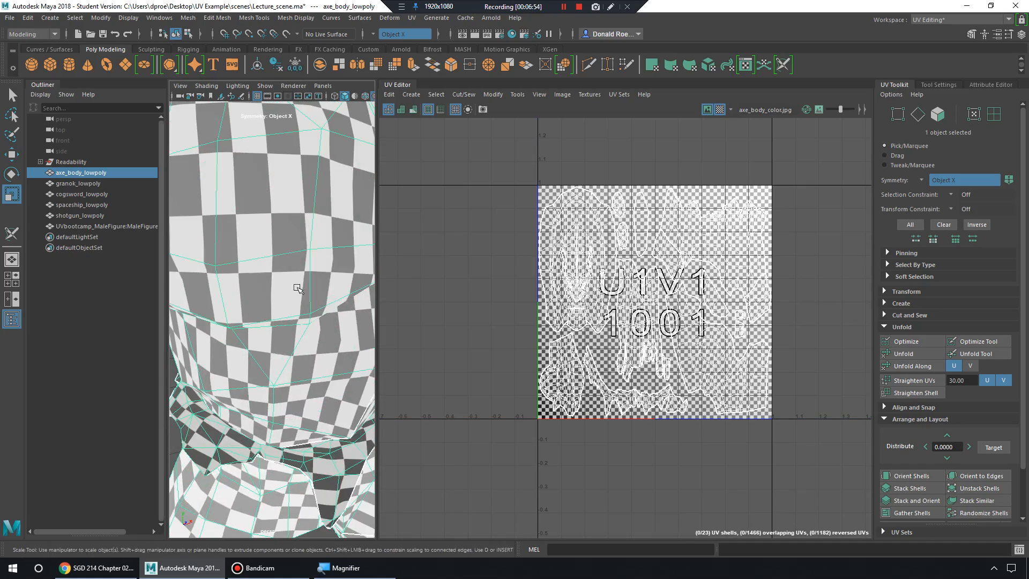
pyautogui.keyDown('alt'); pyautogui.moveTo(296, 286); pyautogui.dragTo(313, 317, button='middle'); pyautogui.keyUp('alt')
pyautogui.keyDown('alt'); pyautogui.moveTo(308, 294); pyautogui.dragTo(255, 282); pyautogui.keyUp('alt')
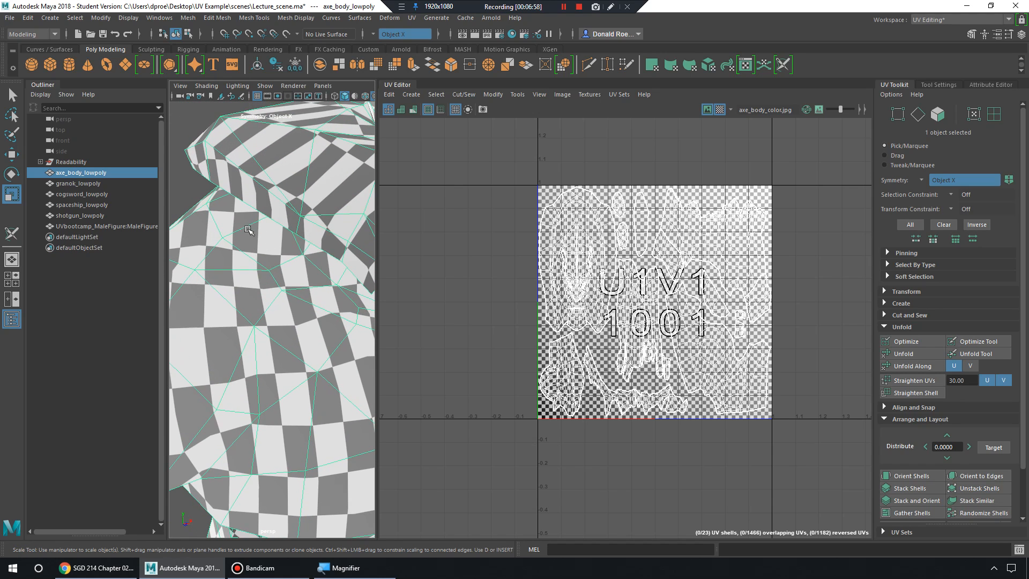
pyautogui.keyDown('alt'); pyautogui.moveTo(260, 230); pyautogui.dragTo(281, 237); pyautogui.keyUp('alt')
pyautogui.keyDown('alt'); pyautogui.moveTo(261, 202); pyautogui.dragTo(272, 198); pyautogui.keyUp('alt')
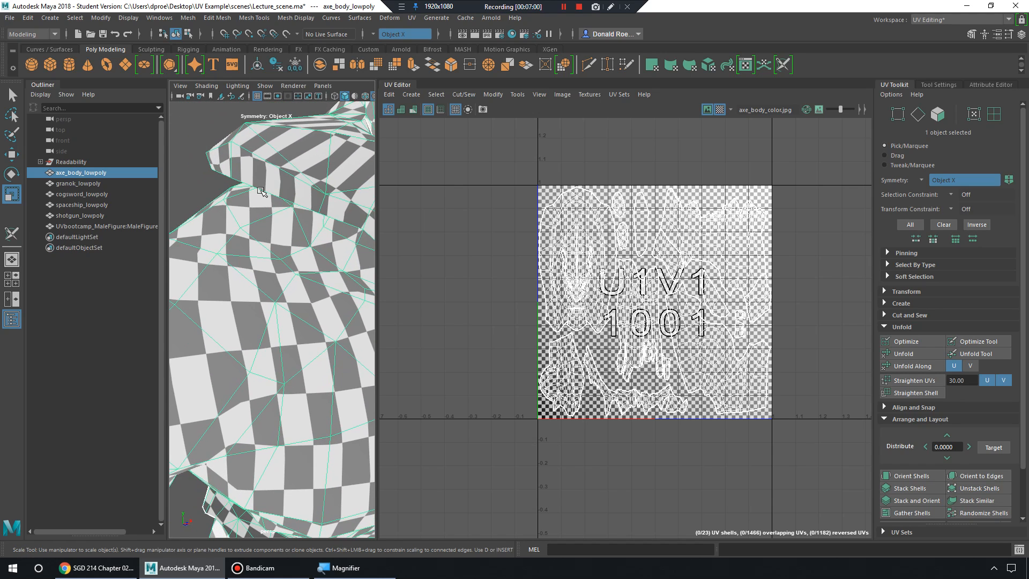
pyautogui.keyDown('alt'); pyautogui.moveTo(262, 192); pyautogui.dragTo(320, 238, button='right'); pyautogui.keyUp('alt')
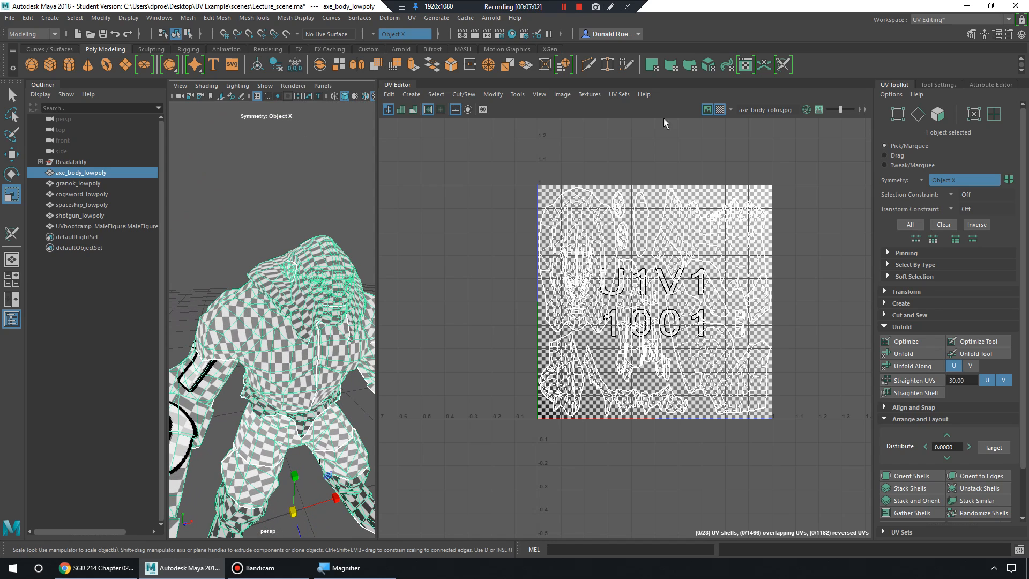
# Turn the checker map off, swing the view to the blocks and select the front block.
pyautogui.click(719, 110)
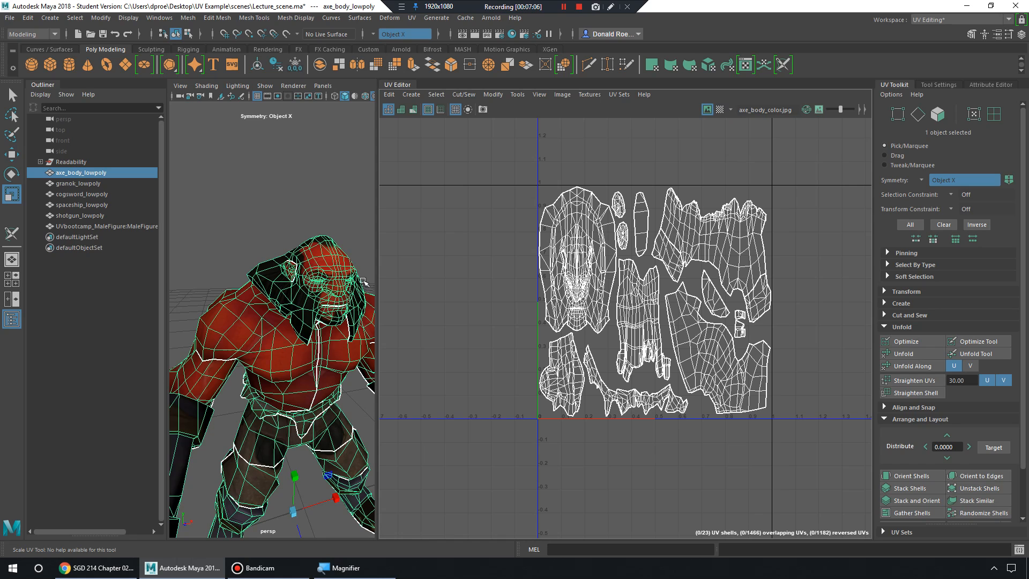
pyautogui.keyDown('alt'); pyautogui.moveTo(363, 282); pyautogui.dragTo(244, 287, button='right'); pyautogui.keyUp('alt')
pyautogui.keyDown('alt'); pyautogui.moveTo(244, 288); pyautogui.dragTo(210, 294); pyautogui.keyUp('alt')
pyautogui.keyDown('alt'); pyautogui.moveTo(307, 333); pyautogui.dragTo(285, 310, button='middle'); pyautogui.keyUp('alt')
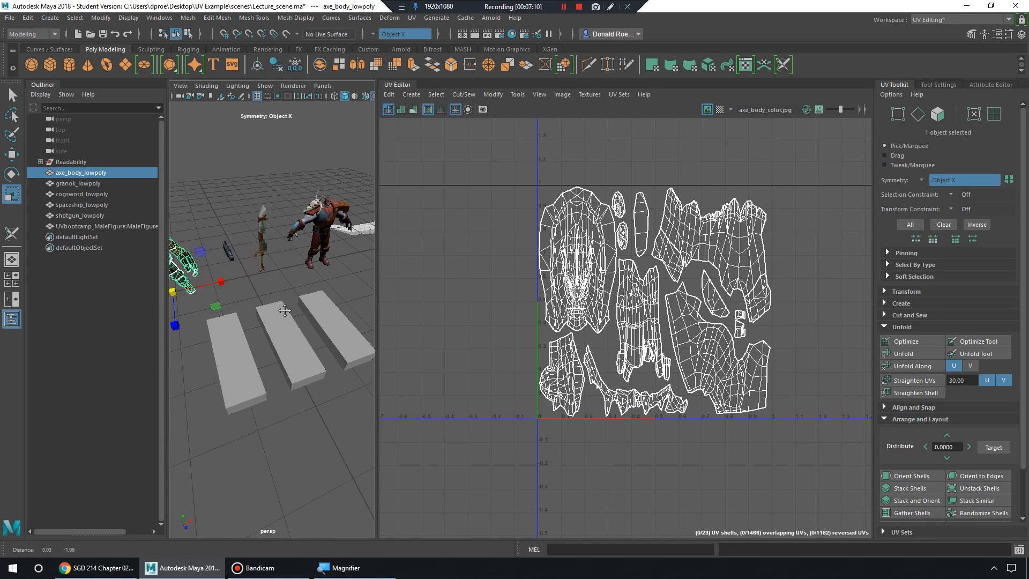
pyautogui.keyDown('alt'); pyautogui.moveTo(285, 311); pyautogui.dragTo(301, 336, button='right'); pyautogui.keyUp('alt')
pyautogui.keyDown('alt'); pyautogui.moveTo(301, 335); pyautogui.dragTo(307, 309); pyautogui.keyUp('alt')
pyautogui.click(279, 346)
pyautogui.keyDown('alt'); pyautogui.moveTo(287, 320); pyautogui.dragTo(270, 325, button='middle'); pyautogui.keyUp('alt')
# Widen the perspective panel, reframe the blocks and select the right-hand Readability_Cube_Bad block.
pyautogui.keyDown('alt'); pyautogui.moveTo(326, 318); pyautogui.dragTo(267, 346); pyautogui.keyUp('alt')
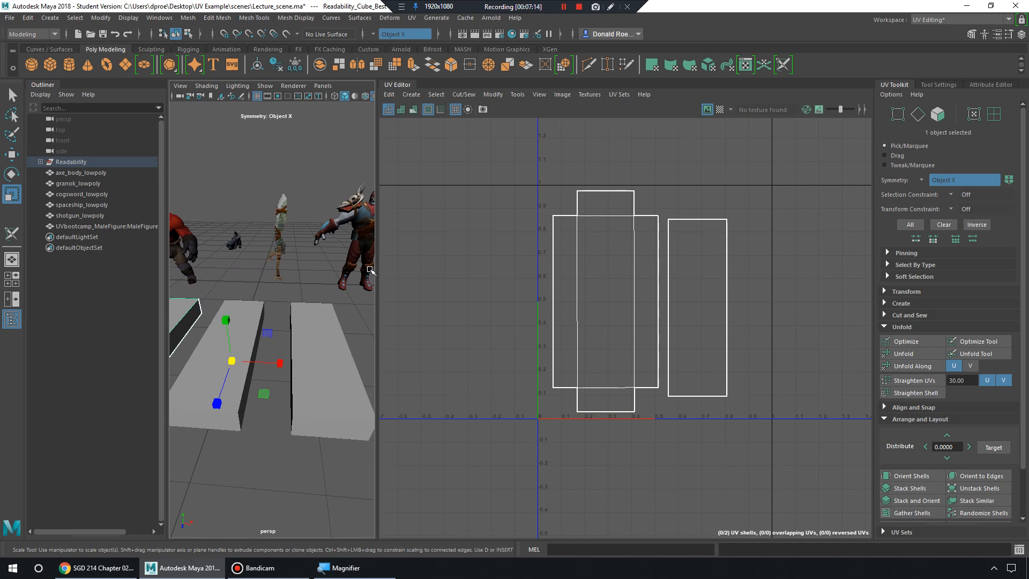
pyautogui.moveTo(377, 271); pyautogui.dragTo(470, 284)
pyautogui.keyDown('alt'); pyautogui.moveTo(354, 333); pyautogui.dragTo(142, 236); pyautogui.keyUp('alt')
pyautogui.scroll(-4, 277, 294)
pyautogui.keyDown('alt'); pyautogui.moveTo(278, 294); pyautogui.dragTo(312, 302, button='middle'); pyautogui.keyUp('alt')
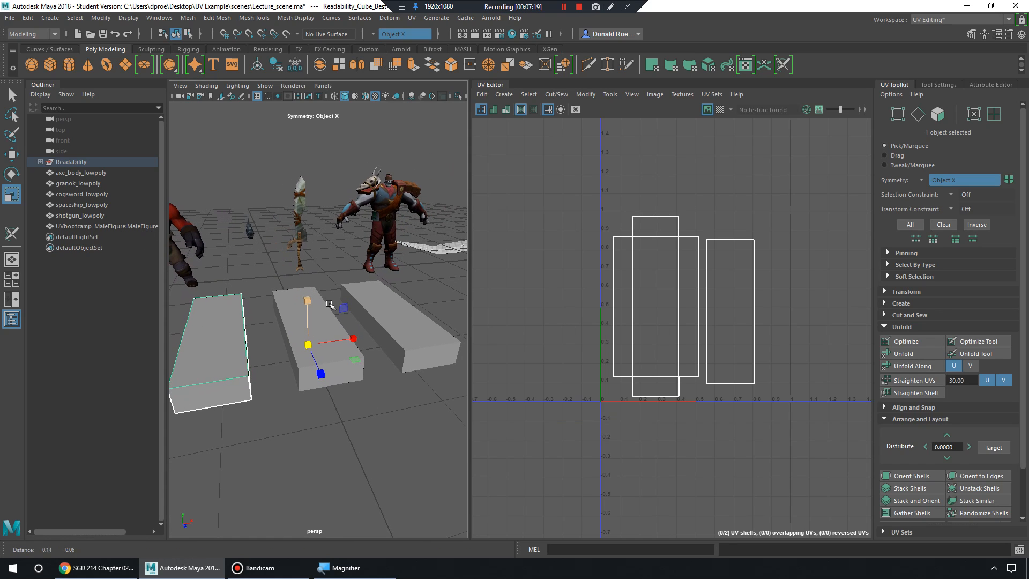
pyautogui.click(353, 427)
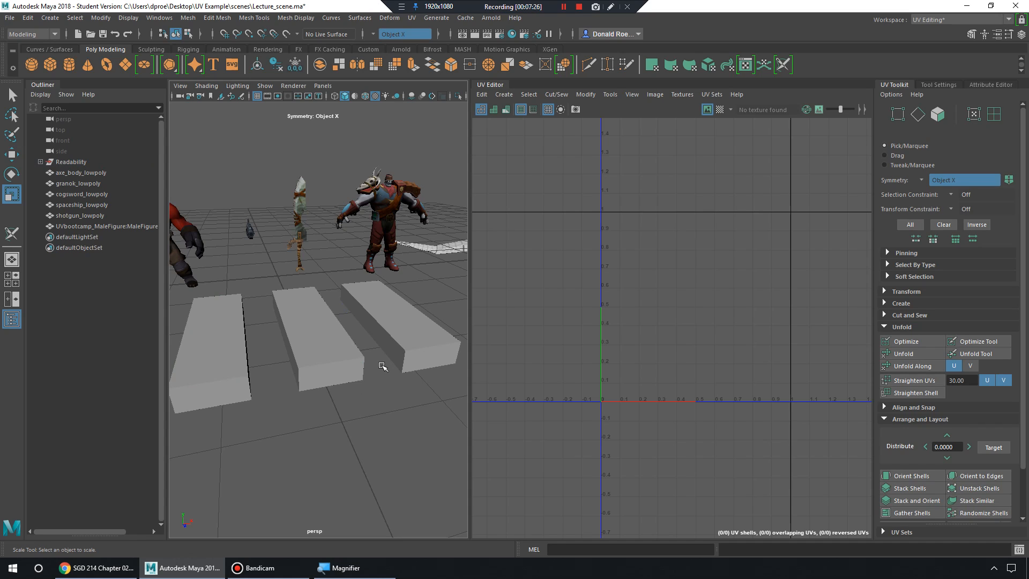
pyautogui.click(405, 344)
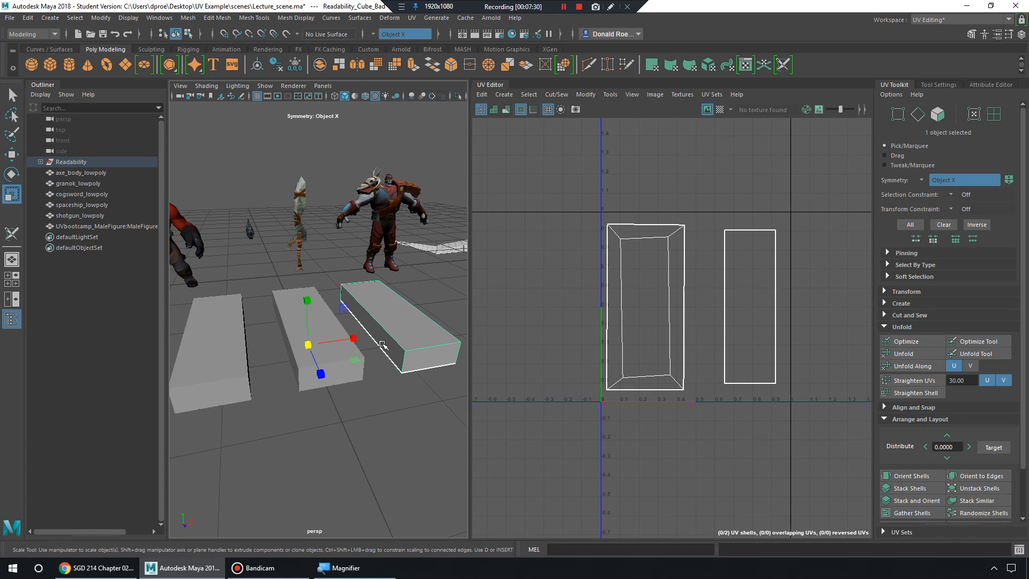
# Switch to UV Shell selection, select the larger left shell, and zoom in on it.
pyautogui.scroll(8, 378, 339)
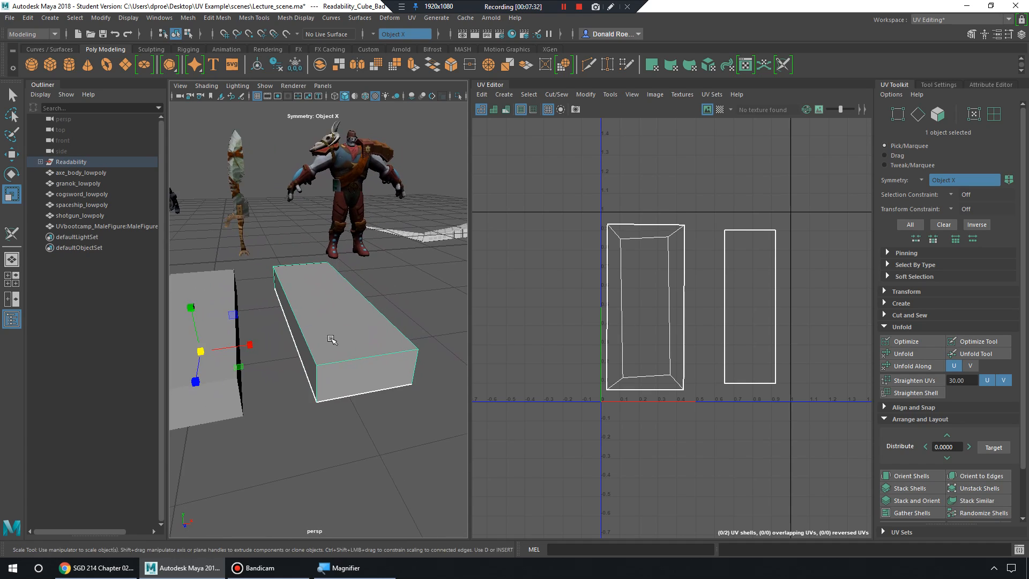
pyautogui.keyDown('alt'); pyautogui.moveTo(370, 351); pyautogui.dragTo(330, 346); pyautogui.keyUp('alt')
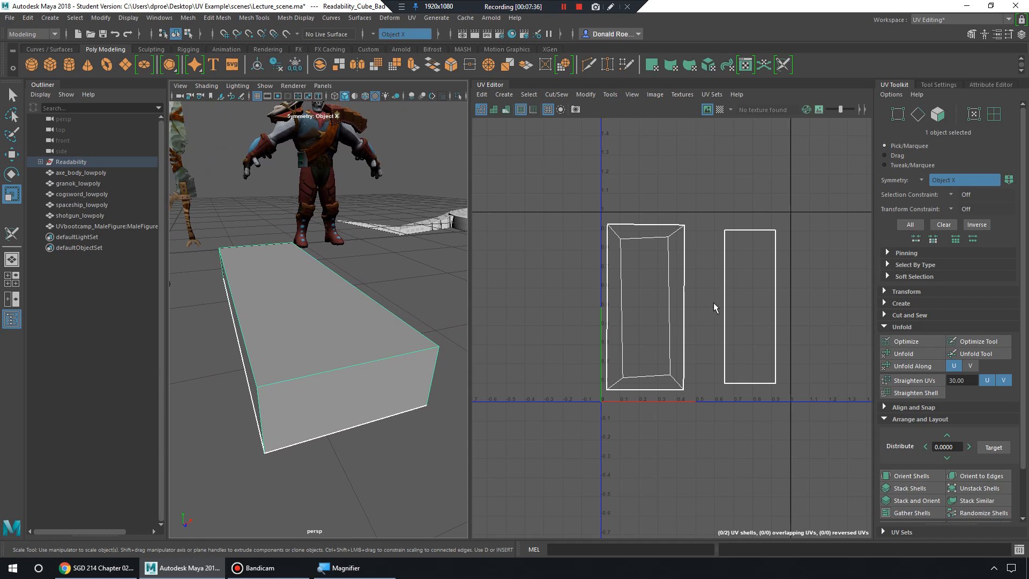
pyautogui.moveTo(648, 274); pyautogui.dragTo(642, 266, button='right')
pyautogui.click(739, 283)
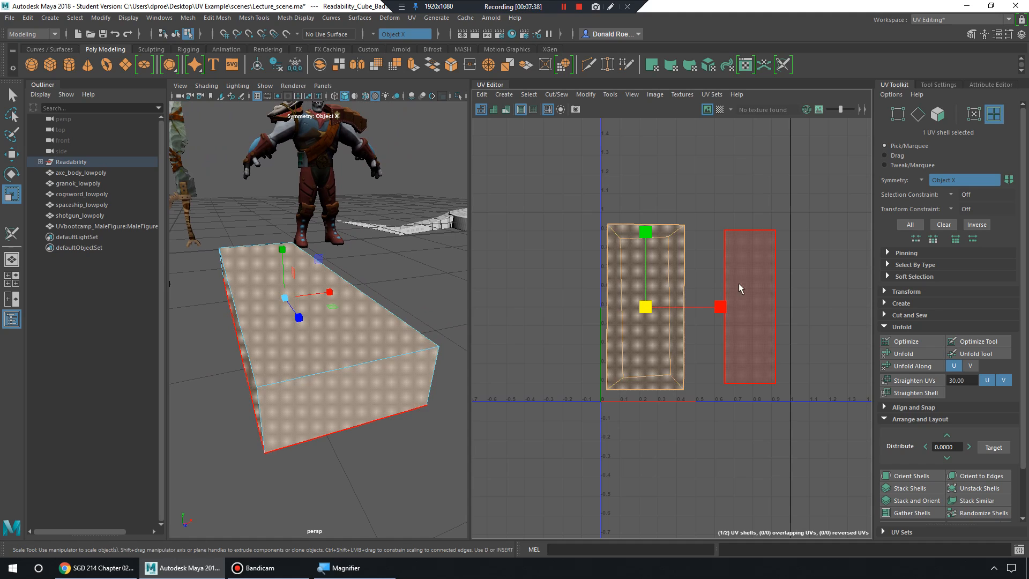
pyautogui.click(652, 276)
pyautogui.click(751, 258)
pyautogui.keyDown('alt'); pyautogui.moveTo(317, 349); pyautogui.dragTo(461, 338); pyautogui.keyUp('alt')
pyautogui.click(632, 310)
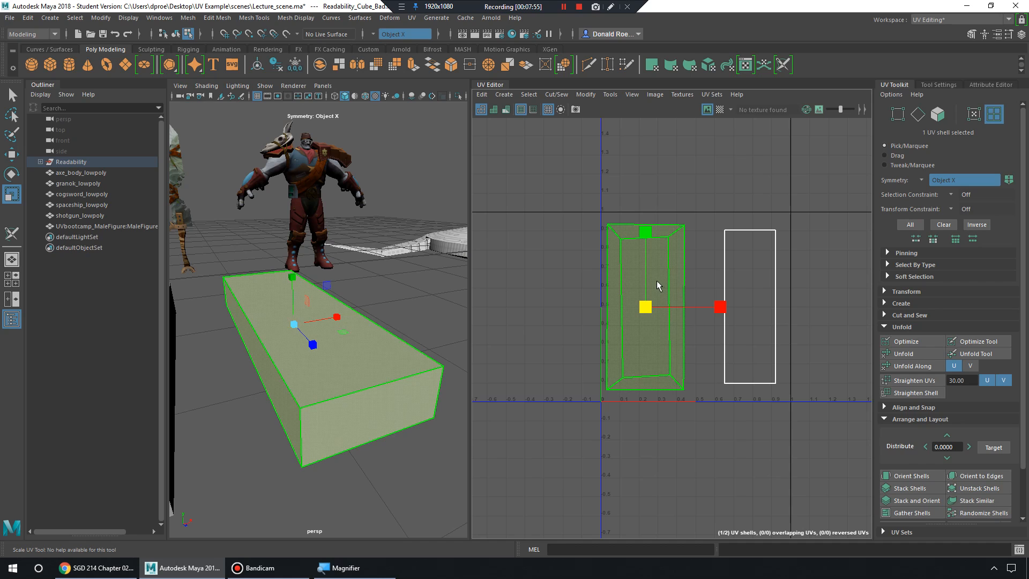
pyautogui.scroll(3, 621, 271)
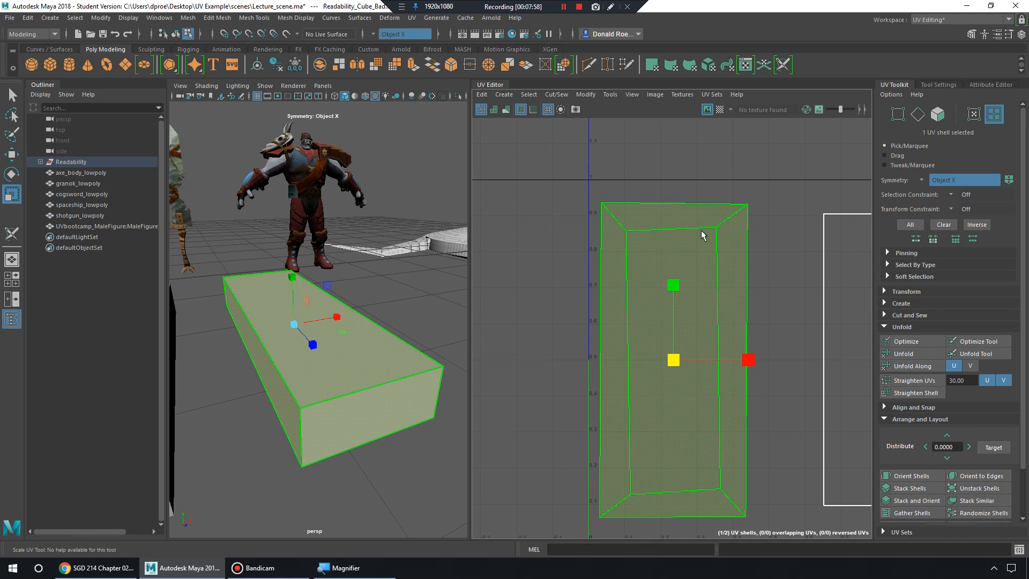
pyautogui.keyDown('alt'); pyautogui.moveTo(706, 257); pyautogui.dragTo(700, 255, button='middle'); pyautogui.keyUp('alt')
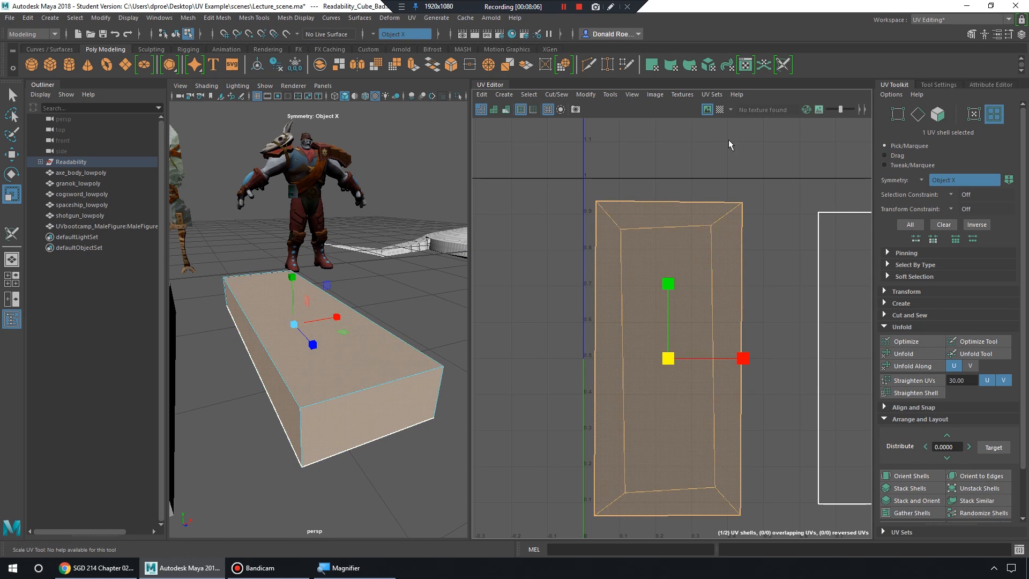
# Show the checker map and orbit the right block to inspect its skewed side checkers.
pyautogui.click(720, 109)
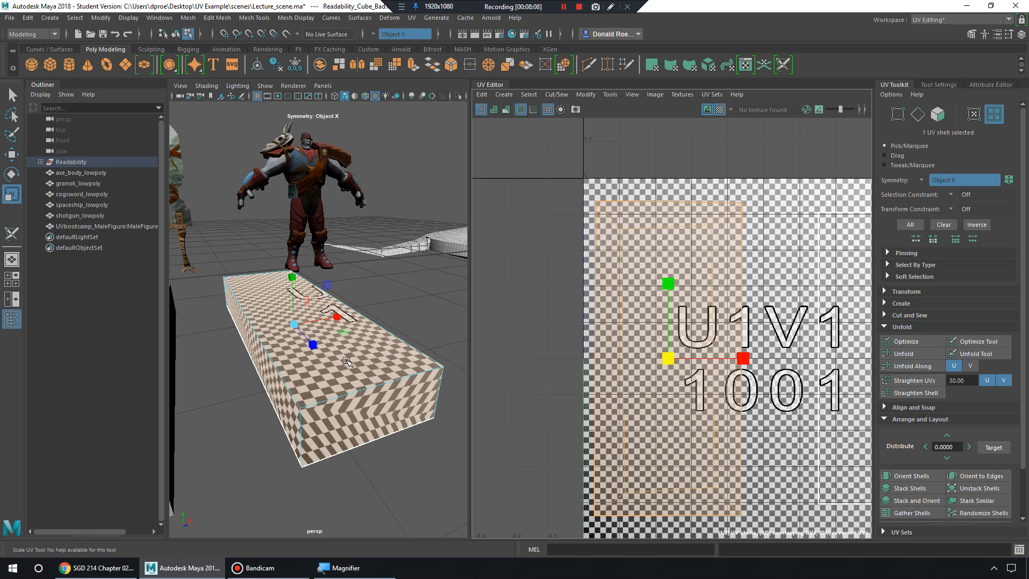
pyautogui.keyDown('alt'); pyautogui.moveTo(354, 356); pyautogui.dragTo(373, 338); pyautogui.keyUp('alt')
pyautogui.keyDown('alt'); pyautogui.moveTo(373, 339); pyautogui.dragTo(383, 354, button='right'); pyautogui.keyUp('alt')
pyautogui.keyDown('alt'); pyautogui.moveTo(383, 355); pyautogui.dragTo(383, 355, button='middle'); pyautogui.keyUp('alt')
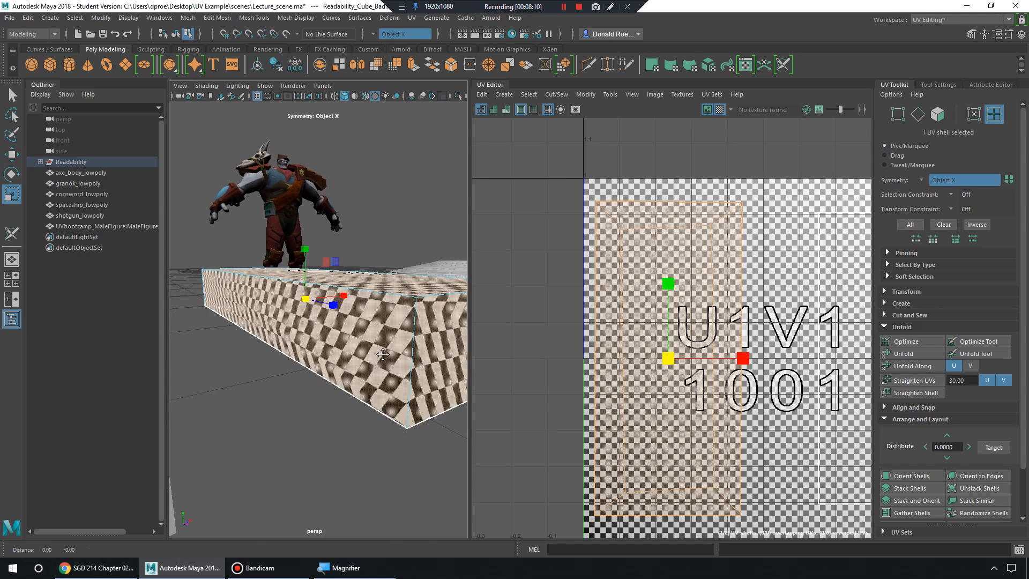
pyautogui.keyDown('alt'); pyautogui.moveTo(383, 354); pyautogui.dragTo(324, 335); pyautogui.keyUp('alt')
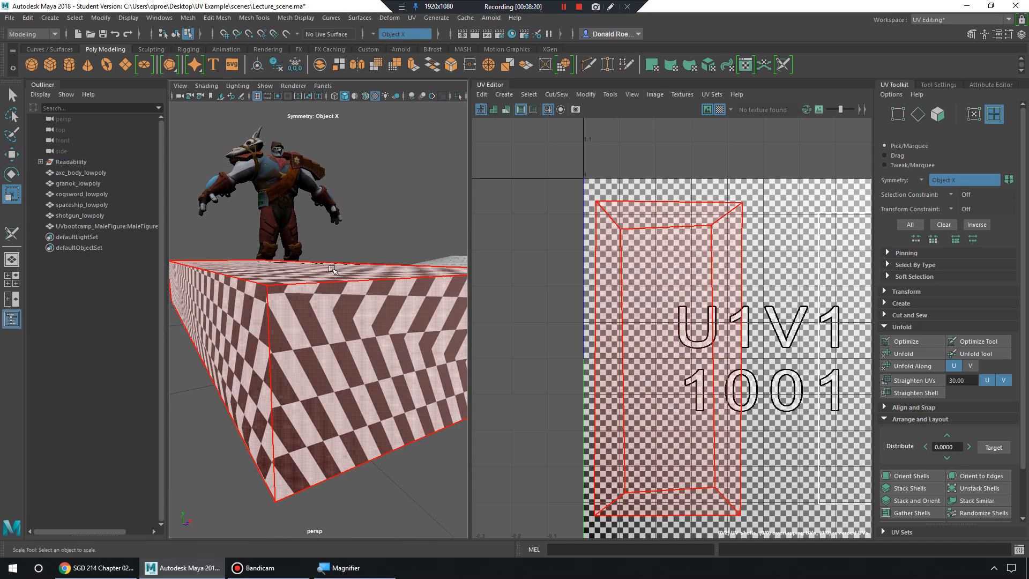
pyautogui.keyDown('alt'); pyautogui.moveTo(370, 385); pyautogui.dragTo(358, 357); pyautogui.keyUp('alt')
pyautogui.keyDown('alt'); pyautogui.moveTo(370, 357); pyautogui.dragTo(357, 356, button='right'); pyautogui.keyUp('alt')
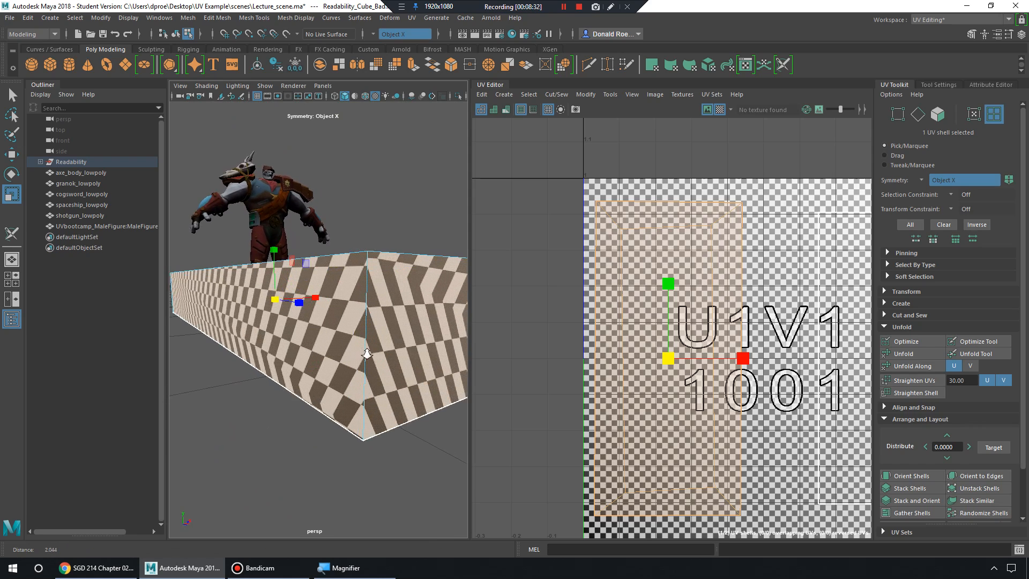
pyautogui.keyDown('alt'); pyautogui.moveTo(357, 356); pyautogui.dragTo(374, 362); pyautogui.keyUp('alt')
pyautogui.keyDown('alt'); pyautogui.moveTo(374, 363); pyautogui.dragTo(429, 338, button='middle'); pyautogui.keyUp('alt')
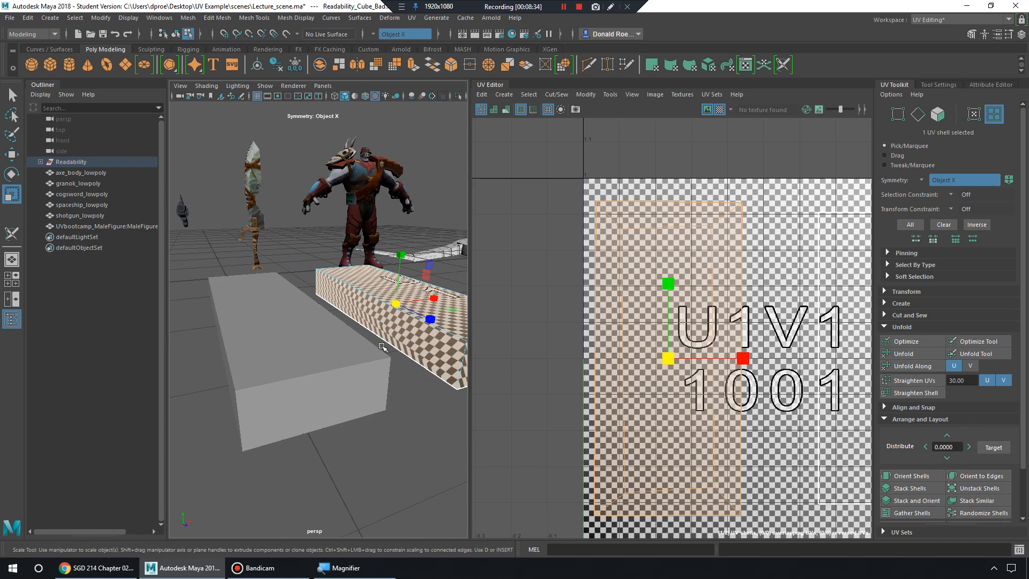
pyautogui.moveTo(405, 260); pyautogui.dragTo(452, 245, button='right')
# Select the left grey box, turn the checker map off and frame its UV shells.
pyautogui.click(350, 342)
pyautogui.click(719, 110)
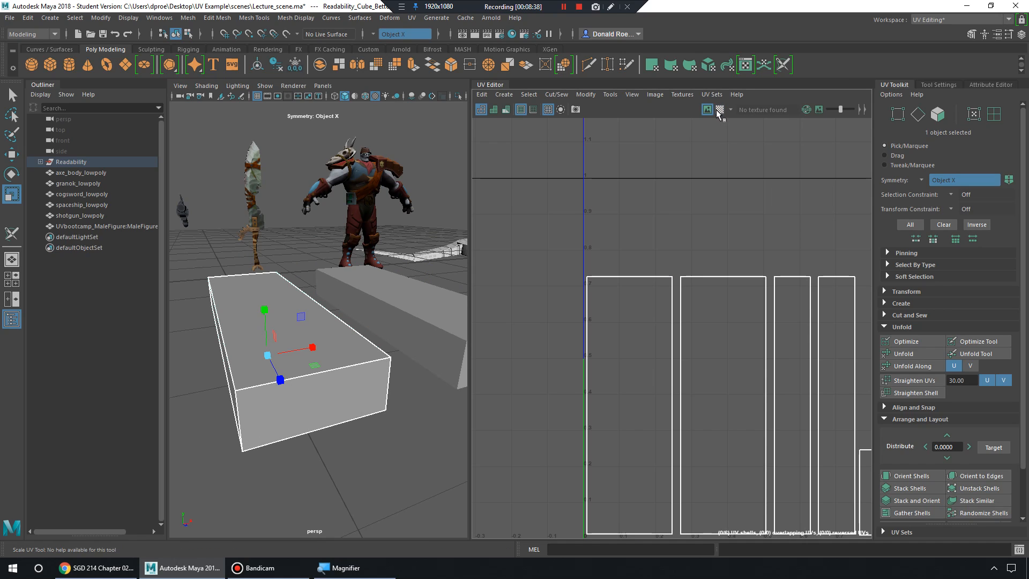
pyautogui.keyDown('alt'); pyautogui.moveTo(823, 294); pyautogui.dragTo(736, 242, button='middle'); pyautogui.keyUp('alt')
pyautogui.keyDown('alt'); pyautogui.moveTo(736, 241); pyautogui.dragTo(717, 240, button='right'); pyautogui.keyUp('alt')
pyautogui.keyDown('alt'); pyautogui.moveTo(717, 240); pyautogui.dragTo(695, 237, button='middle'); pyautogui.keyUp('alt')
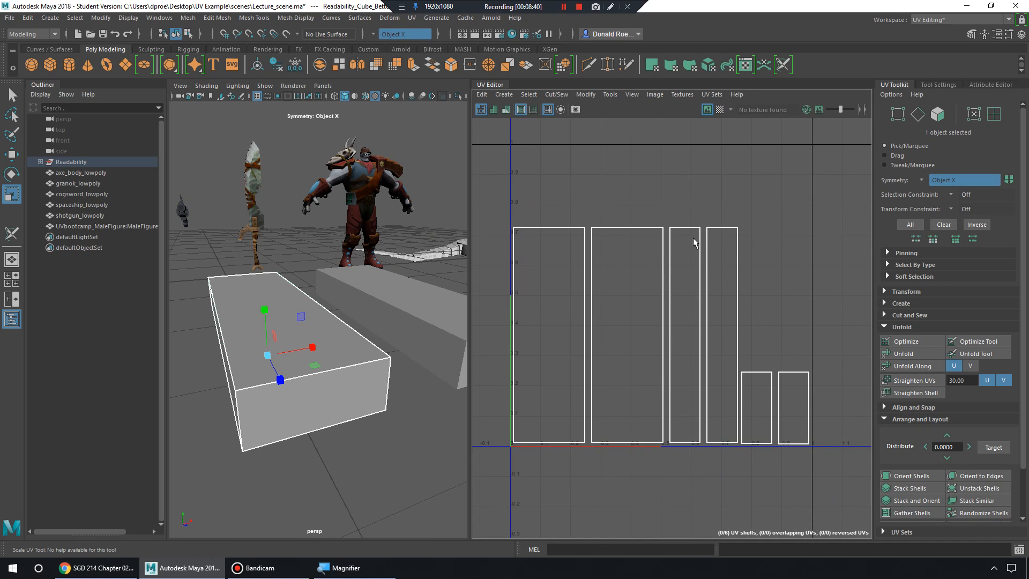
pyautogui.keyDown('alt'); pyautogui.moveTo(695, 237); pyautogui.dragTo(711, 237, button='right'); pyautogui.keyUp('alt')
pyautogui.keyDown('alt'); pyautogui.moveTo(710, 237); pyautogui.dragTo(699, 250, button='middle'); pyautogui.keyUp('alt')
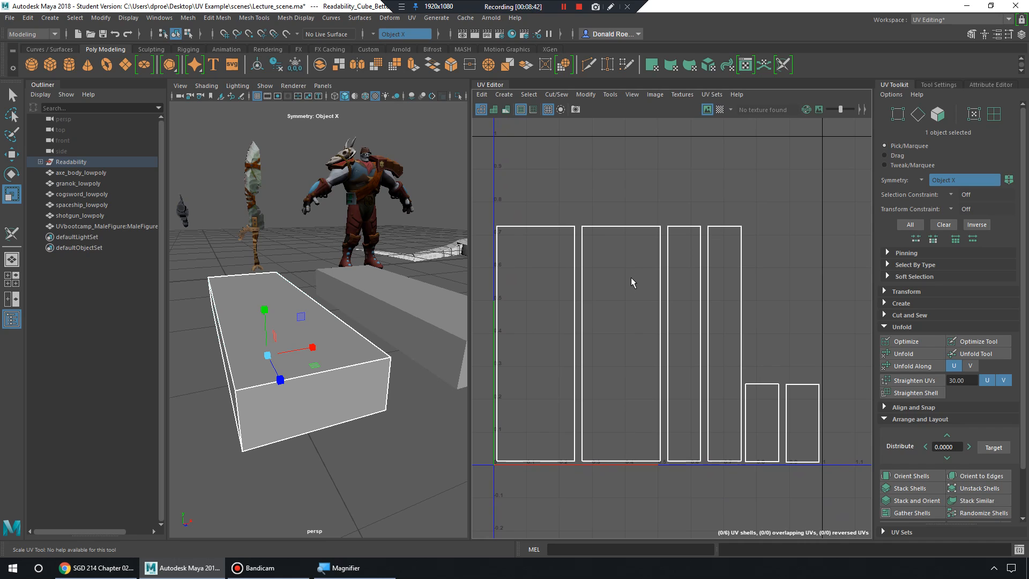
pyautogui.keyDown('alt'); pyautogui.moveTo(347, 328); pyautogui.dragTo(340, 346); pyautogui.keyUp('alt')
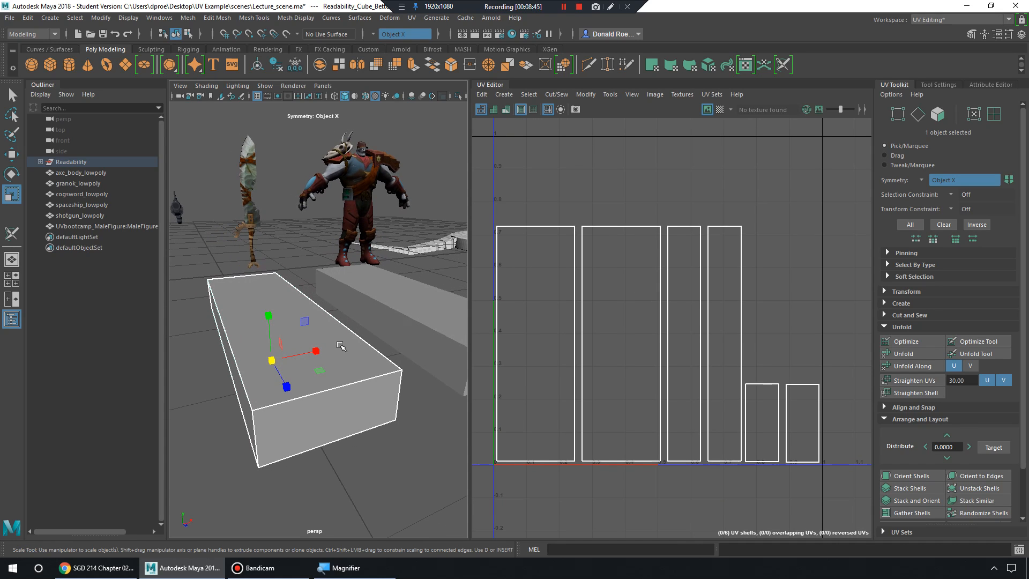
# Turn the checker map back on, inspect the box closely, and select one top edge.
pyautogui.click(720, 110)
pyautogui.keyDown('alt'); pyautogui.moveTo(332, 314); pyautogui.dragTo(369, 298, button='right'); pyautogui.keyUp('alt')
pyautogui.keyDown('alt'); pyautogui.moveTo(370, 298); pyautogui.dragTo(367, 286); pyautogui.keyUp('alt')
pyautogui.keyDown('alt'); pyautogui.moveTo(366, 286); pyautogui.dragTo(381, 289, button='right'); pyautogui.keyUp('alt')
pyautogui.keyDown('alt'); pyautogui.moveTo(381, 289); pyautogui.dragTo(370, 293); pyautogui.keyUp('alt')
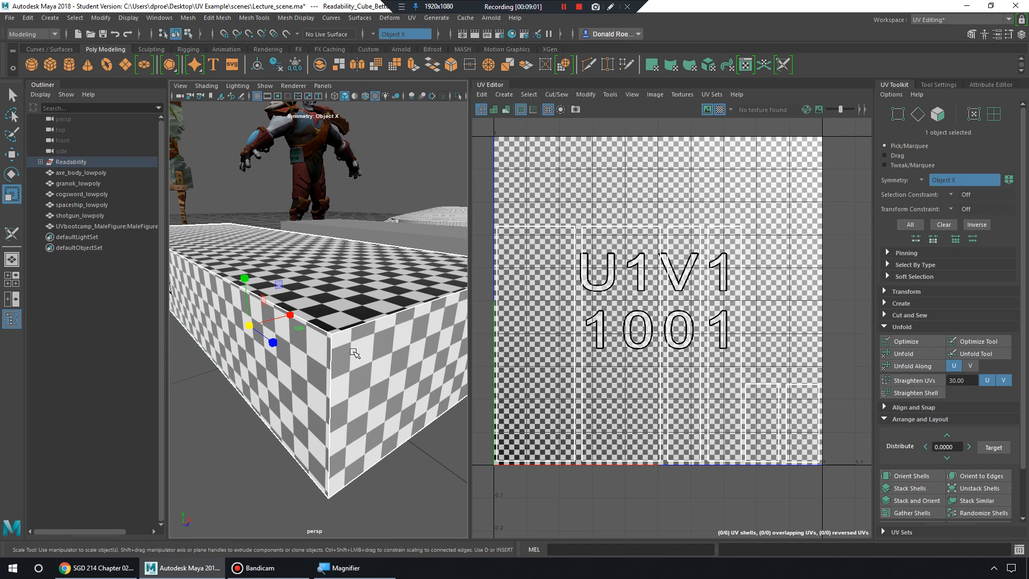
pyautogui.keyDown('alt'); pyautogui.moveTo(361, 352); pyautogui.dragTo(350, 328); pyautogui.keyUp('alt')
pyautogui.keyDown('alt'); pyautogui.moveTo(350, 328); pyautogui.dragTo(354, 339, button='right'); pyautogui.keyUp('alt')
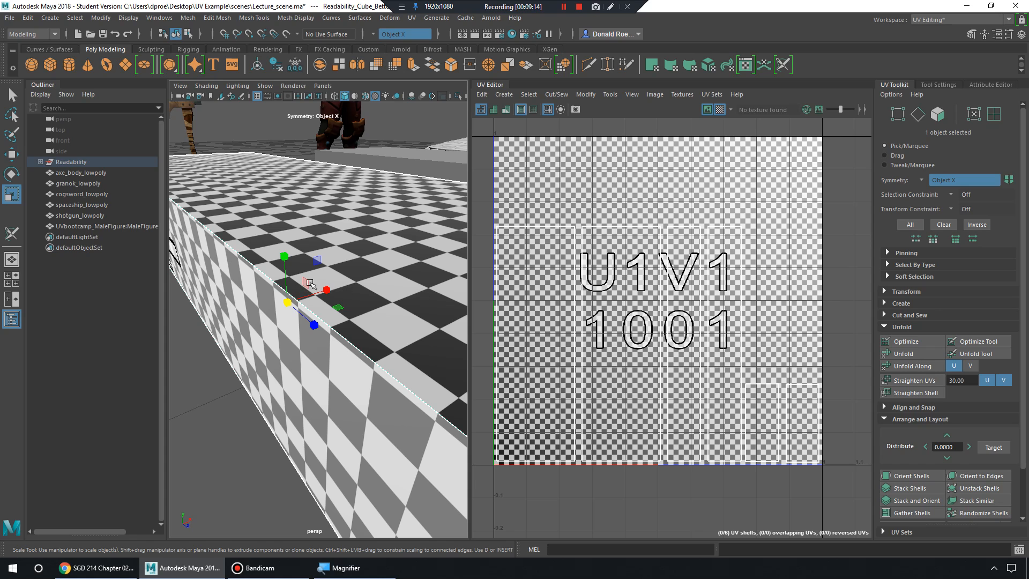
pyautogui.moveTo(252, 269); pyautogui.dragTo(251, 251, button='right')
pyautogui.click(250, 263)
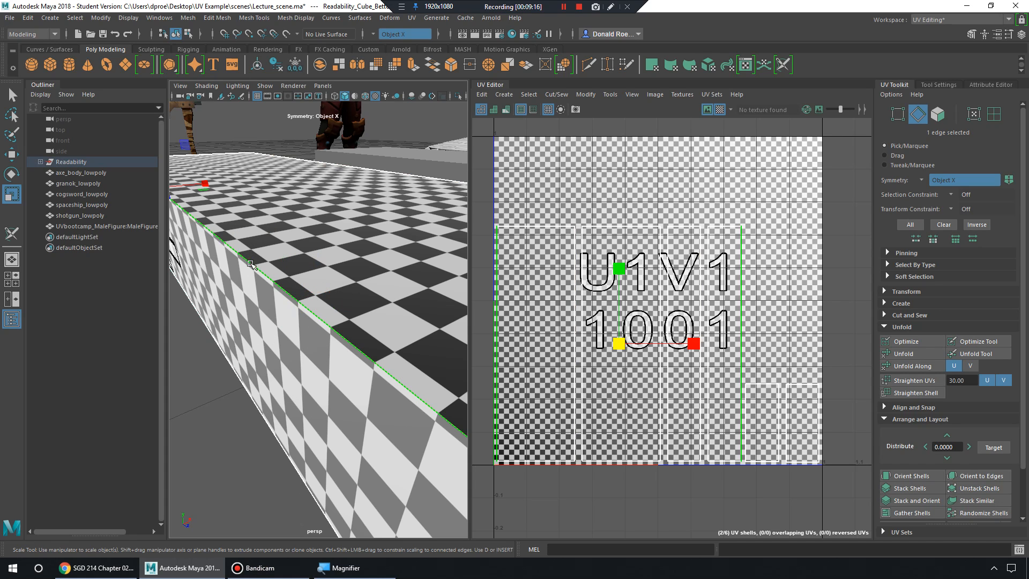
# Hide the checker map and zoom the UV view onto the selected edge by the V axis.
pyautogui.keyDown('alt'); pyautogui.moveTo(587, 335); pyautogui.dragTo(744, 343, button='right'); pyautogui.keyUp('alt')
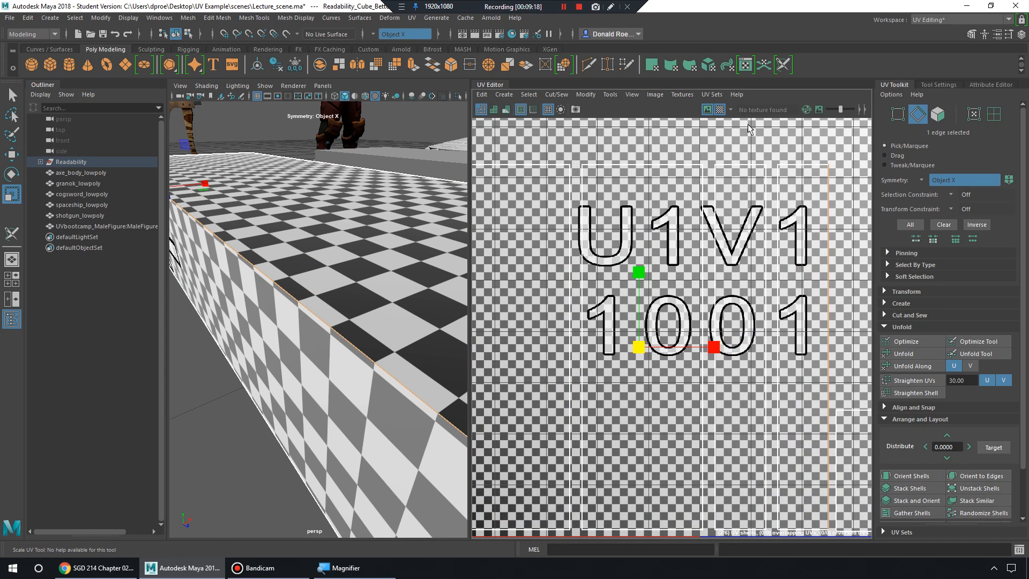
pyautogui.click(720, 110)
pyautogui.keyDown('alt'); pyautogui.moveTo(700, 313); pyautogui.dragTo(666, 269, button='middle'); pyautogui.keyUp('alt')
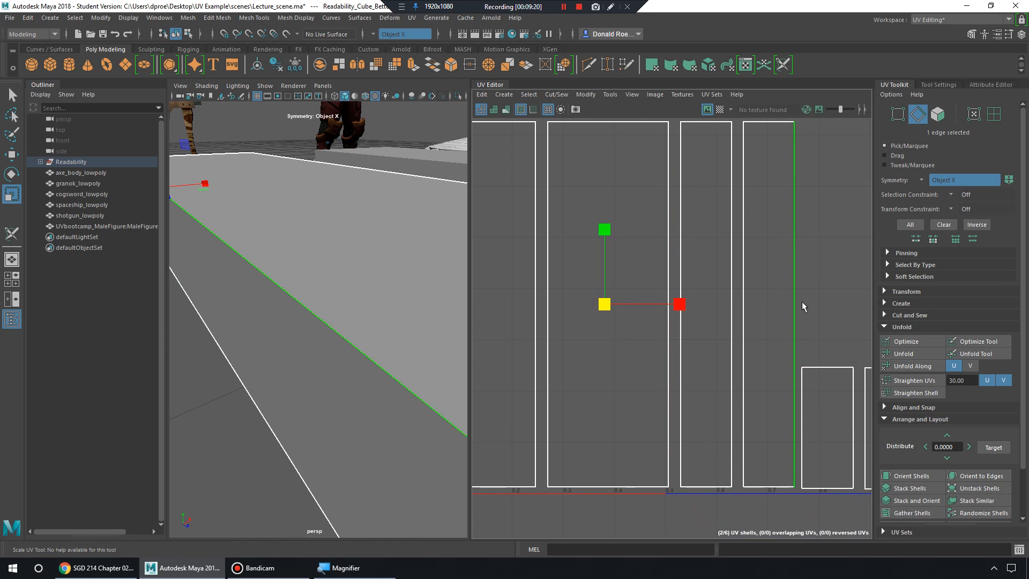
pyautogui.keyDown('alt'); pyautogui.moveTo(678, 321); pyautogui.dragTo(791, 324, button='middle'); pyautogui.keyUp('alt')
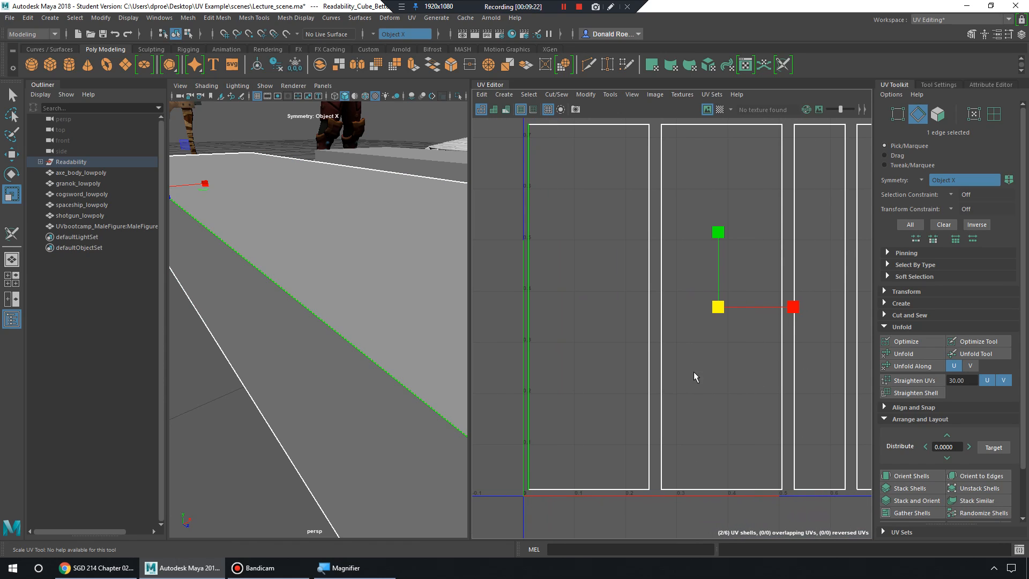
pyautogui.keyDown('alt'); pyautogui.moveTo(824, 361); pyautogui.dragTo(728, 368, button='middle'); pyautogui.keyUp('alt')
pyautogui.keyDown('alt'); pyautogui.moveTo(728, 368); pyautogui.dragTo(724, 367, button='right'); pyautogui.keyUp('alt')
pyautogui.keyDown('alt'); pyautogui.moveTo(820, 347); pyautogui.dragTo(709, 343, button='middle'); pyautogui.keyUp('alt')
pyautogui.keyDown('alt'); pyautogui.moveTo(708, 342); pyautogui.dragTo(644, 332, button='right'); pyautogui.keyUp('alt')
pyautogui.keyDown('alt'); pyautogui.moveTo(643, 332); pyautogui.dragTo(834, 370, button='middle'); pyautogui.keyUp('alt')
pyautogui.keyDown('alt'); pyautogui.moveTo(640, 360); pyautogui.dragTo(735, 357, button='middle'); pyautogui.keyUp('alt')
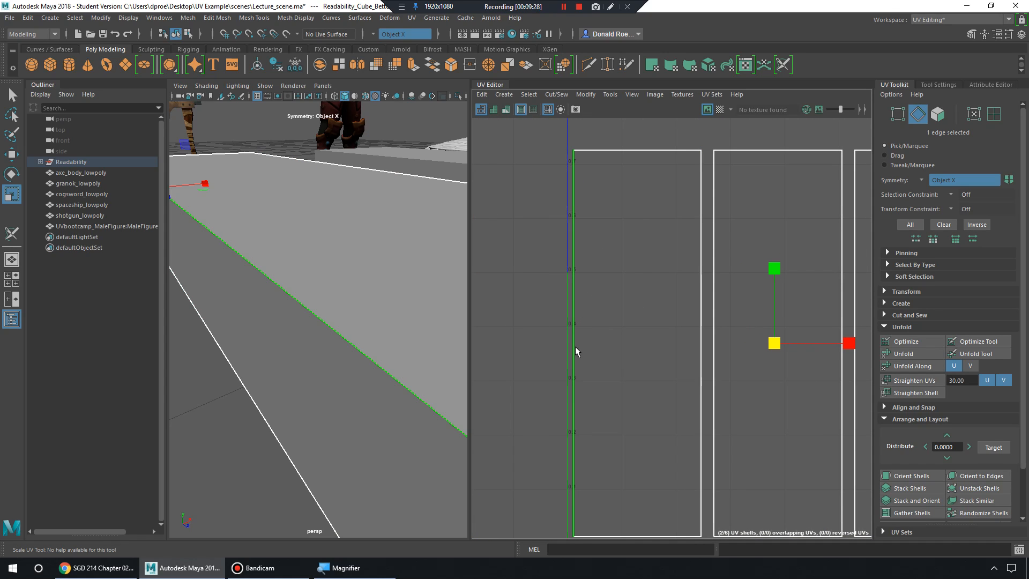
pyautogui.keyDown('alt'); pyautogui.moveTo(598, 389); pyautogui.dragTo(604, 365, button='middle'); pyautogui.keyUp('alt')
pyautogui.keyDown('alt'); pyautogui.moveTo(604, 365); pyautogui.dragTo(624, 362, button='right'); pyautogui.keyUp('alt')
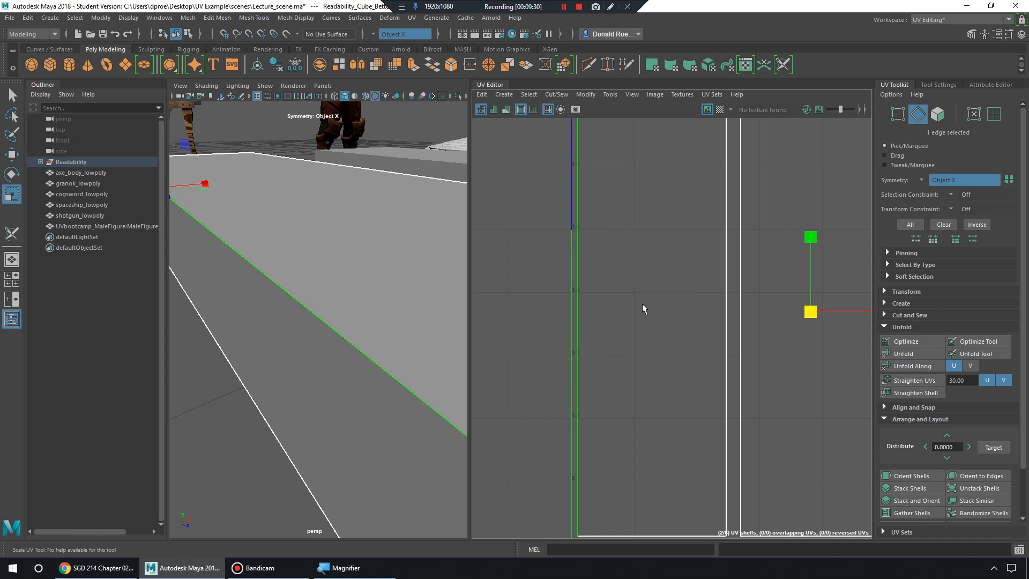
# Select the box's upper edge in Edge mode and show the checker map again.
pyautogui.keyDown('alt'); pyautogui.moveTo(417, 338); pyautogui.dragTo(370, 333, button='right'); pyautogui.keyUp('alt')
pyautogui.keyDown('alt'); pyautogui.moveTo(370, 333); pyautogui.dragTo(335, 335, button='middle'); pyautogui.keyUp('alt')
pyautogui.moveTo(333, 259)
pyautogui.mouseDown(button='right')
pyautogui.moveTo(361, 231)
pyautogui.moveTo(333, 234)
pyautogui.moveTo(362, 237)
pyautogui.moveTo(332, 260)
pyautogui.mouseUp(button='right')
pyautogui.click(340, 270)
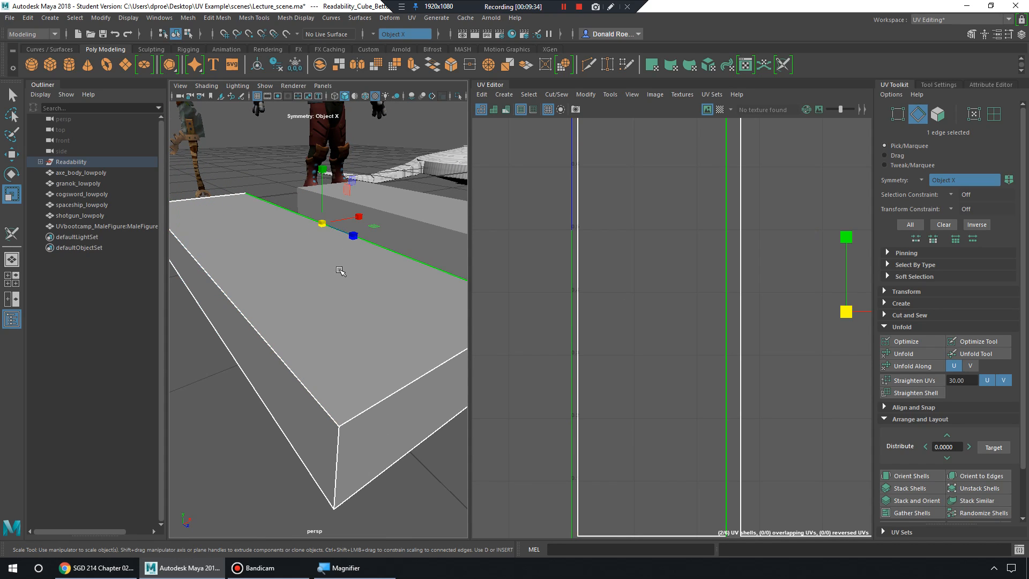
pyautogui.click(720, 110)
pyautogui.keyDown('alt'); pyautogui.moveTo(365, 313); pyautogui.dragTo(339, 311, button='right'); pyautogui.keyUp('alt')
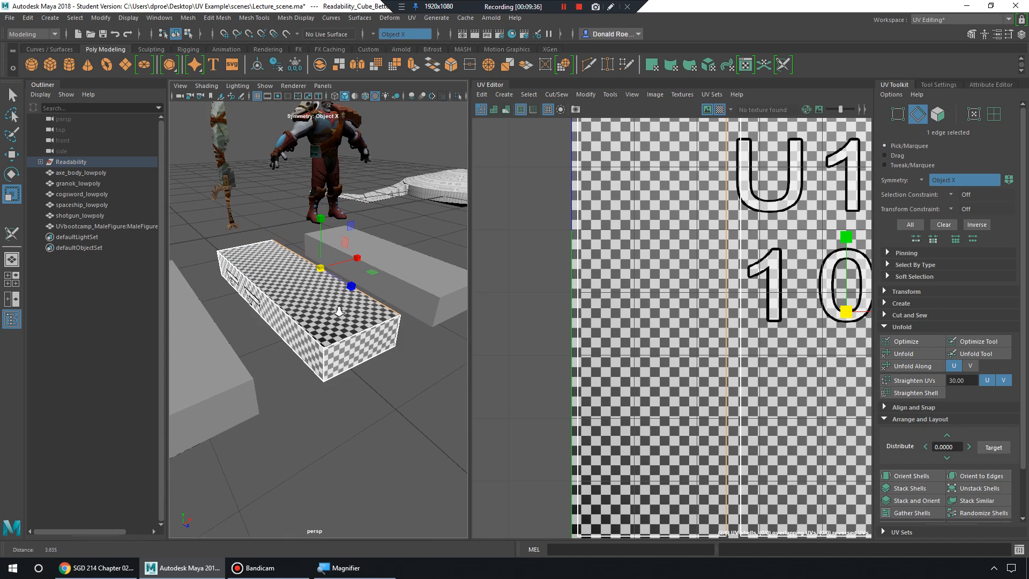
# Frame the box's near corner and zoom the UV view out to the U1V1 1001 tile.
pyautogui.keyDown('alt'); pyautogui.moveTo(338, 311); pyautogui.dragTo(385, 331); pyautogui.keyUp('alt')
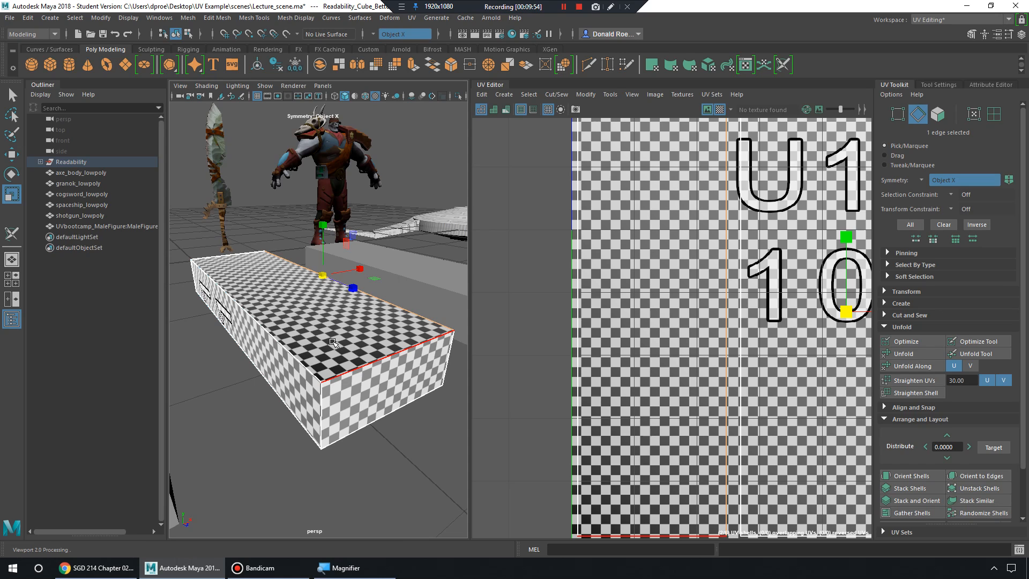
pyautogui.scroll(5, 326, 348)
pyautogui.scroll(-5, 326, 348)
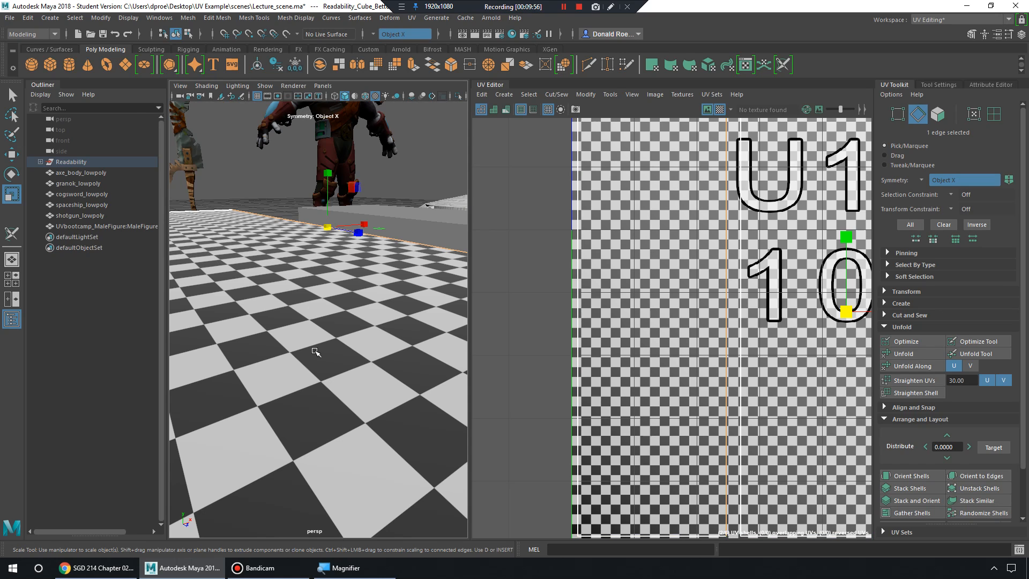
pyautogui.keyDown('alt'); pyautogui.moveTo(327, 347); pyautogui.dragTo(367, 344, button='right'); pyautogui.keyUp('alt')
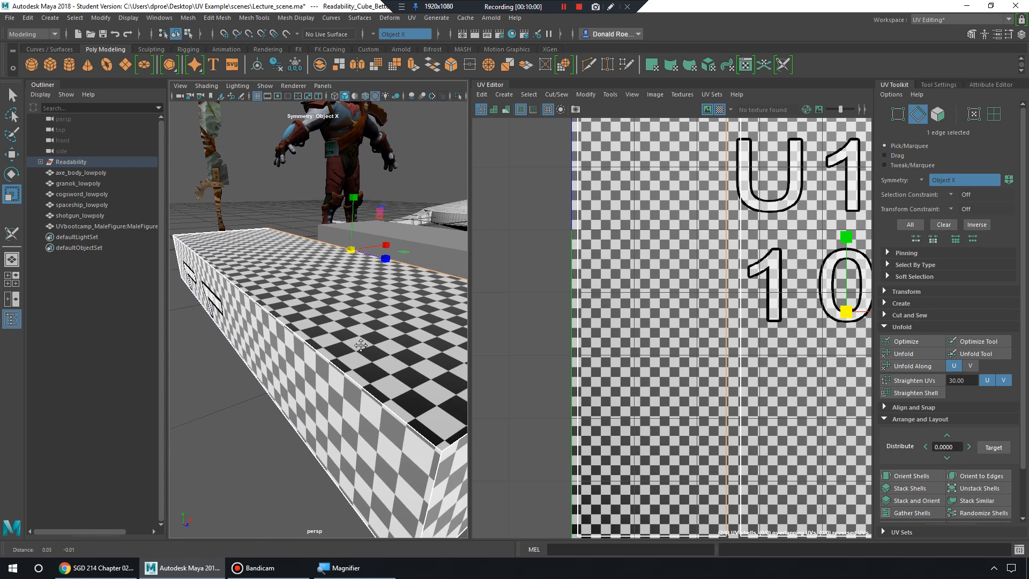
pyautogui.keyDown('alt'); pyautogui.moveTo(367, 343); pyautogui.dragTo(324, 321, button='middle'); pyautogui.keyUp('alt')
pyautogui.keyDown('alt'); pyautogui.moveTo(323, 320); pyautogui.dragTo(339, 338, button='right'); pyautogui.keyUp('alt')
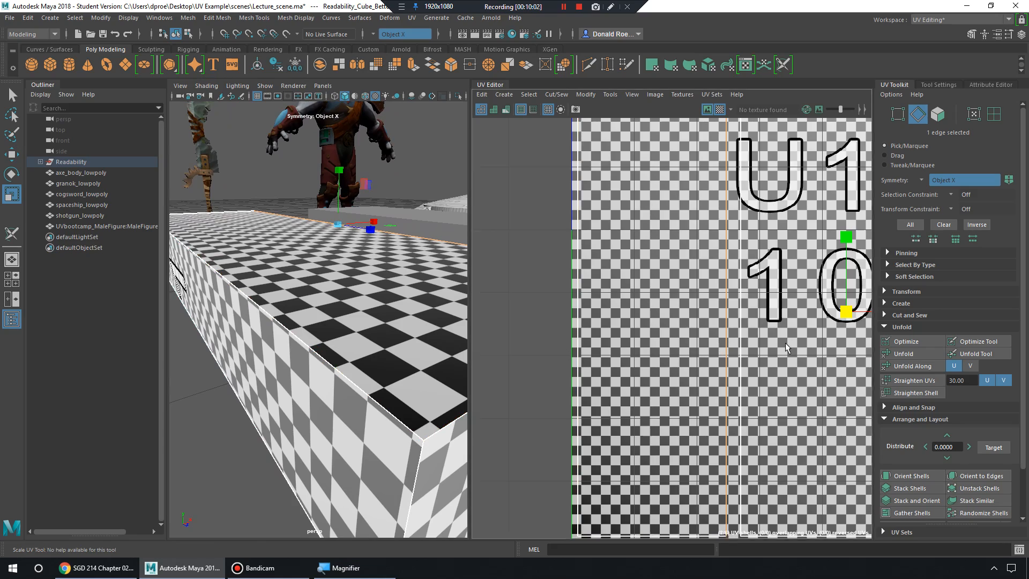
pyautogui.keyDown('alt'); pyautogui.moveTo(786, 342); pyautogui.dragTo(713, 358, button='middle'); pyautogui.keyUp('alt')
pyautogui.keyDown('alt'); pyautogui.moveTo(713, 359); pyautogui.dragTo(697, 329, button='right'); pyautogui.keyUp('alt')
pyautogui.keyDown('alt'); pyautogui.moveTo(697, 329); pyautogui.dragTo(612, 334, button='middle'); pyautogui.keyUp('alt')
pyautogui.keyDown('alt'); pyautogui.moveTo(612, 334); pyautogui.dragTo(592, 323, button='right'); pyautogui.keyUp('alt')
pyautogui.keyDown('alt'); pyautogui.moveTo(729, 326); pyautogui.dragTo(760, 321, button='middle'); pyautogui.keyUp('alt')
pyautogui.keyDown('alt'); pyautogui.moveTo(760, 321); pyautogui.dragTo(737, 328, button='right'); pyautogui.keyUp('alt')
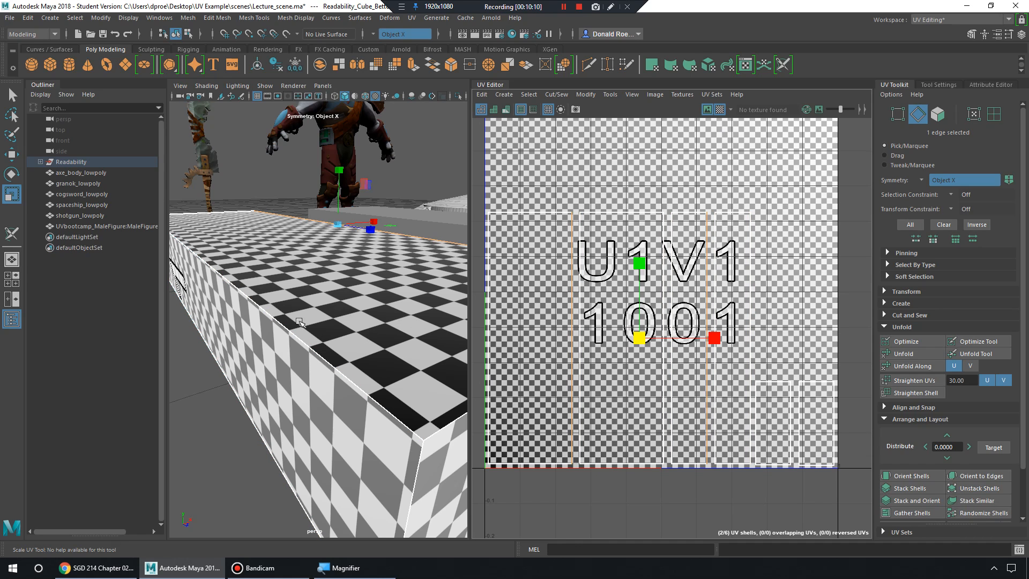
# Turn on shaded UV display to check the shells' coverage.
pyautogui.scroll(-6, 316, 316)
pyautogui.keyDown('alt'); pyautogui.moveTo(291, 353); pyautogui.dragTo(352, 345, button='middle'); pyautogui.keyUp('alt')
pyautogui.scroll(3, 293, 349)
pyautogui.scroll(-3, 292, 350)
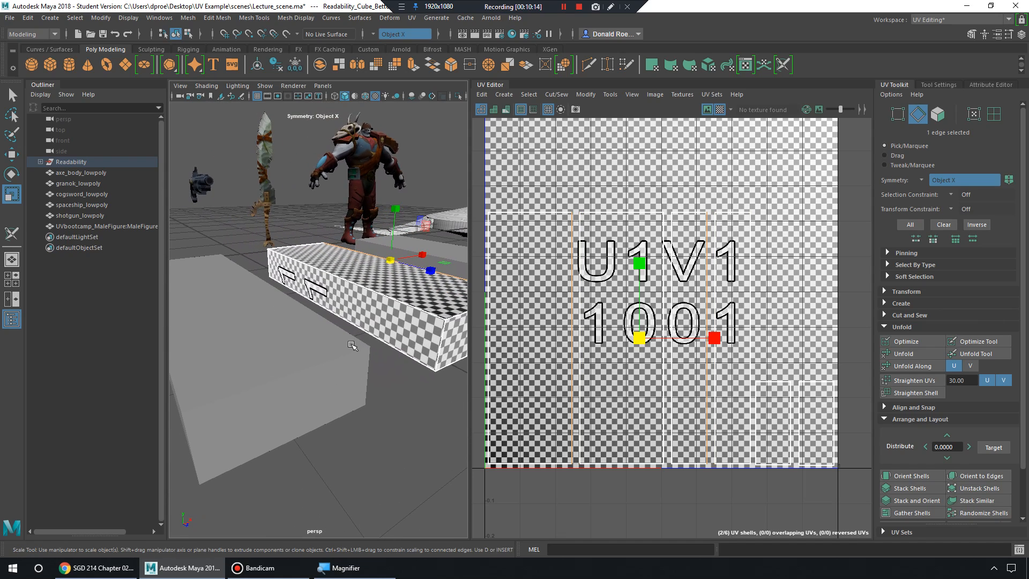
pyautogui.scroll(8, 349, 344)
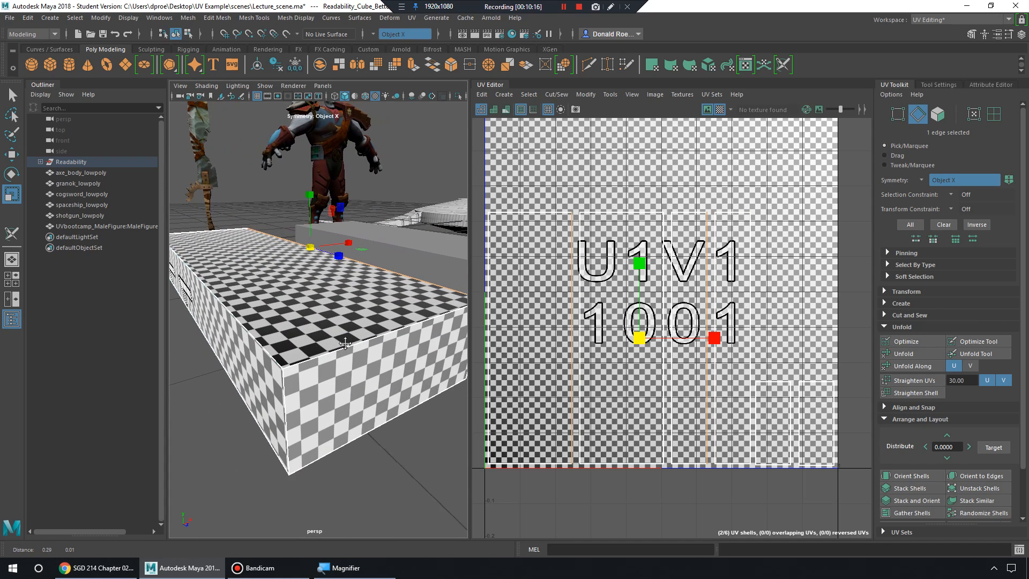
pyautogui.click(495, 110)
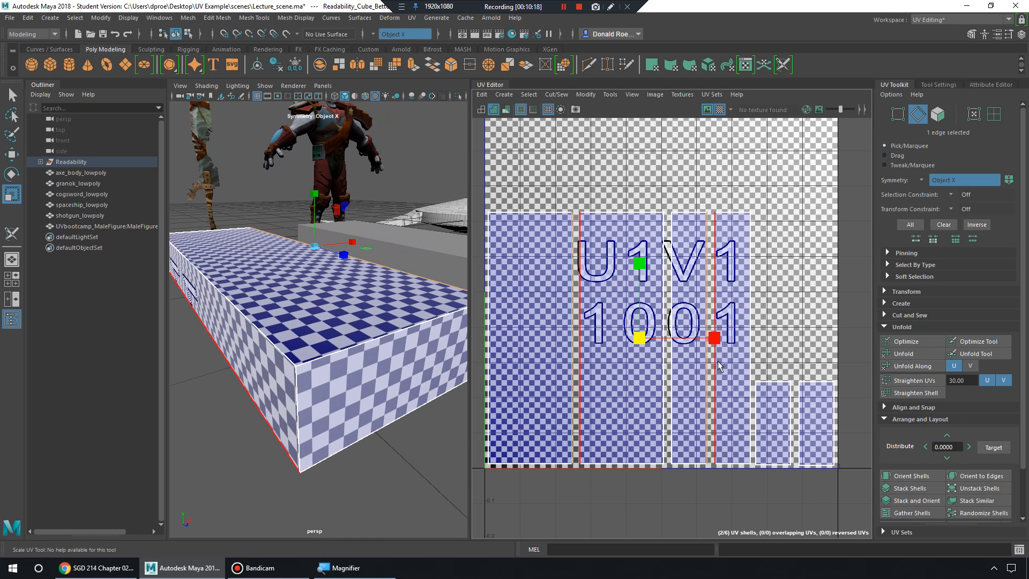
# Select the grey box to show its cross-shaped UV layout over the checker map.
pyautogui.keyDown('alt'); pyautogui.moveTo(374, 336); pyautogui.dragTo(286, 331, button='right'); pyautogui.keyUp('alt')
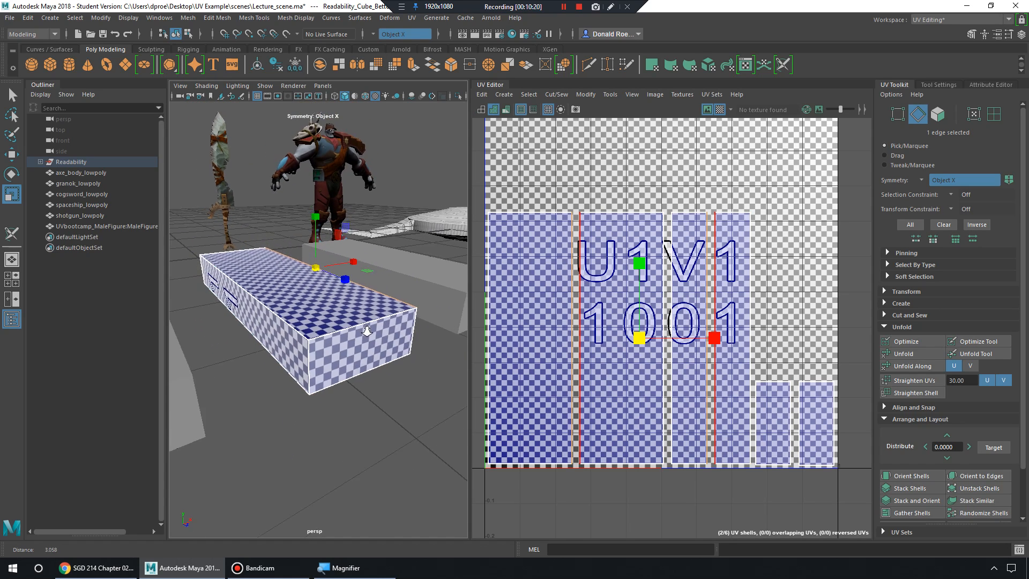
pyautogui.keyDown('alt'); pyautogui.moveTo(287, 332); pyautogui.dragTo(394, 347, button='middle'); pyautogui.keyUp('alt')
pyautogui.keyDown('alt'); pyautogui.moveTo(394, 348); pyautogui.dragTo(375, 339); pyautogui.keyUp('alt')
pyautogui.moveTo(375, 338)
pyautogui.keyDown('alt'); pyautogui.mouseDown(button='right')
pyautogui.moveTo(387, 342)
pyautogui.moveTo(363, 348)
pyautogui.mouseUp(button='right'); pyautogui.keyUp('alt')
pyautogui.keyDown('alt'); pyautogui.moveTo(364, 348); pyautogui.dragTo(371, 349, button='middle'); pyautogui.keyUp('alt')
pyautogui.keyDown('alt'); pyautogui.moveTo(359, 349); pyautogui.dragTo(369, 349, button='right'); pyautogui.keyUp('alt')
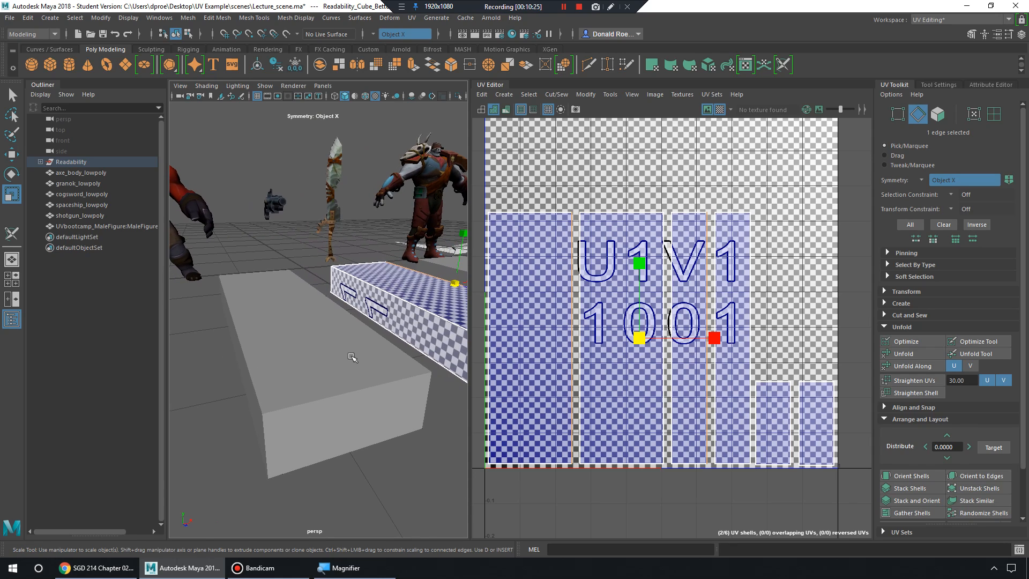
pyautogui.click(353, 355)
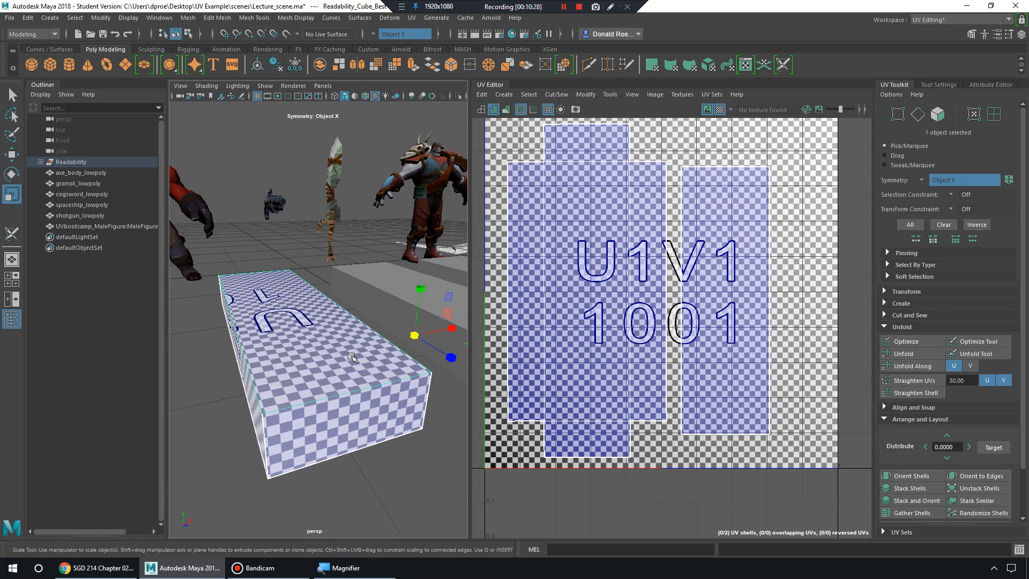
# Turn the checker map off, then select the right box and then the left box to view their UVs.
pyautogui.click(720, 110)
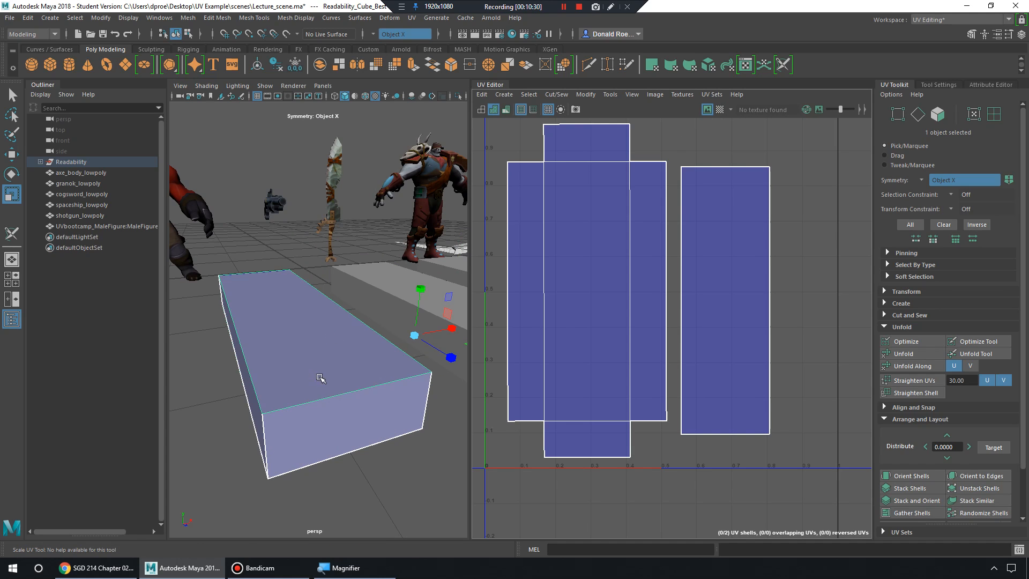
pyautogui.moveTo(320, 377)
pyautogui.keyDown('alt'); pyautogui.mouseDown()
pyautogui.moveTo(311, 372)
pyautogui.moveTo(322, 375)
pyautogui.mouseUp(); pyautogui.keyUp('alt')
pyautogui.keyDown('alt'); pyautogui.moveTo(322, 374); pyautogui.dragTo(306, 376, button='right'); pyautogui.keyUp('alt')
pyautogui.keyDown('alt'); pyautogui.moveTo(307, 376); pyautogui.dragTo(274, 377, button='middle'); pyautogui.keyUp('alt')
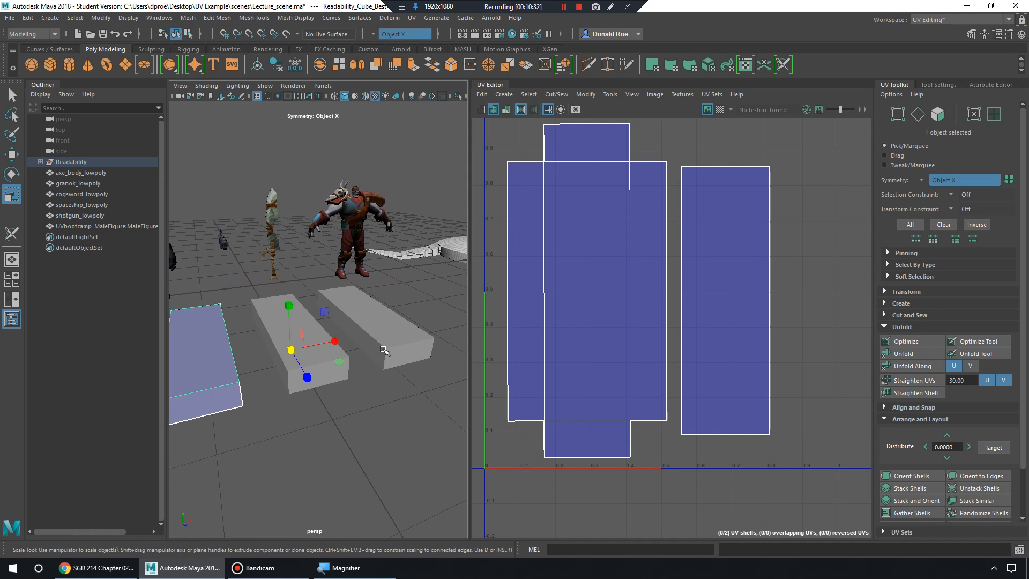
pyautogui.click(395, 339)
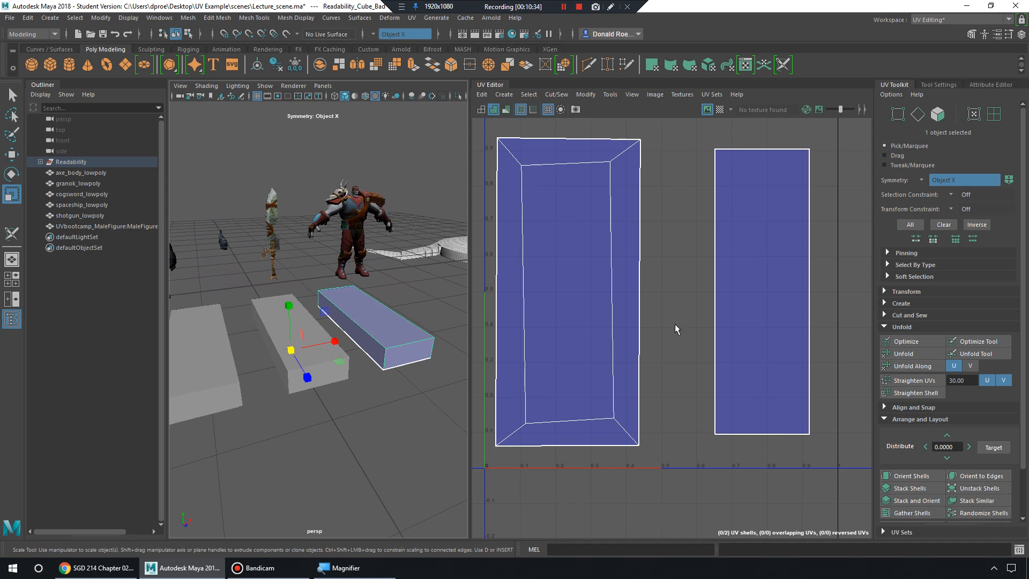
pyautogui.keyDown('alt'); pyautogui.moveTo(277, 389); pyautogui.dragTo(335, 377, button='middle'); pyautogui.keyUp('alt')
pyautogui.click(294, 357)
# Zoom and pan the UV Editor across the left box's UV shells.
pyautogui.keyDown('alt'); pyautogui.moveTo(637, 274); pyautogui.dragTo(607, 349, button='middle'); pyautogui.keyUp('alt')
pyautogui.keyDown('alt'); pyautogui.moveTo(607, 348); pyautogui.dragTo(647, 347, button='right'); pyautogui.keyUp('alt')
pyautogui.keyDown('alt'); pyautogui.moveTo(631, 303); pyautogui.dragTo(684, 313, button='middle'); pyautogui.keyUp('alt')
pyautogui.keyDown('alt'); pyautogui.moveTo(650, 323); pyautogui.dragTo(665, 330, button='right'); pyautogui.keyUp('alt')
pyautogui.keyDown('alt'); pyautogui.moveTo(641, 351); pyautogui.dragTo(672, 349, button='middle'); pyautogui.keyUp('alt')
pyautogui.keyDown('alt'); pyautogui.moveTo(652, 282); pyautogui.dragTo(628, 325, button='middle'); pyautogui.keyUp('alt')
pyautogui.keyDown('alt'); pyautogui.moveTo(628, 325); pyautogui.dragTo(651, 328, button='right'); pyautogui.keyUp('alt')
pyautogui.keyDown('alt'); pyautogui.moveTo(394, 326); pyautogui.dragTo(363, 328, button='middle'); pyautogui.keyUp('alt')
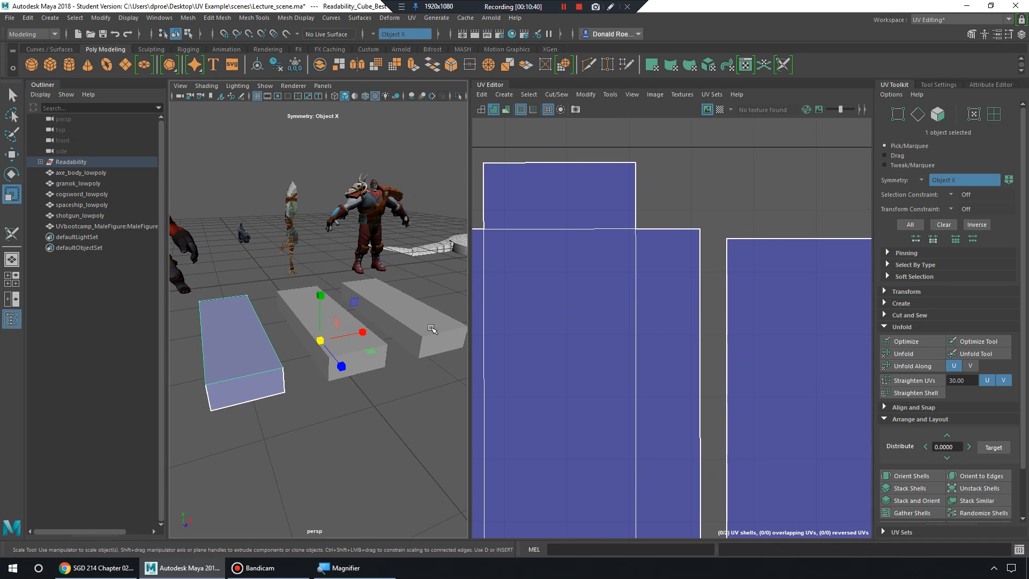
# Select the right box to compare its UVs, then reselect the left box.
pyautogui.click(432, 330)
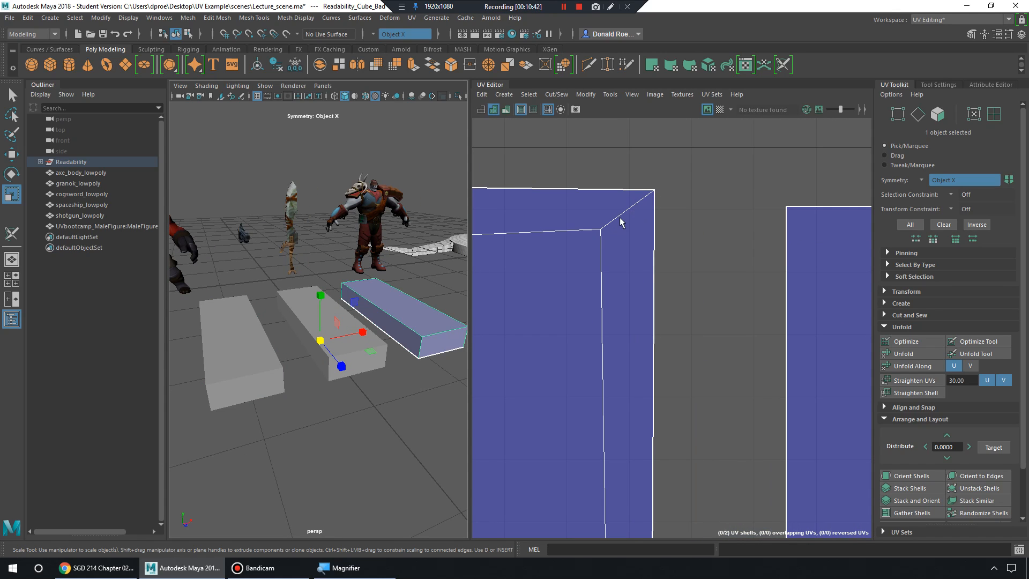
pyautogui.click(279, 370)
pyautogui.keyDown('alt'); pyautogui.moveTo(279, 370); pyautogui.dragTo(352, 351, button='middle'); pyautogui.keyUp('alt')
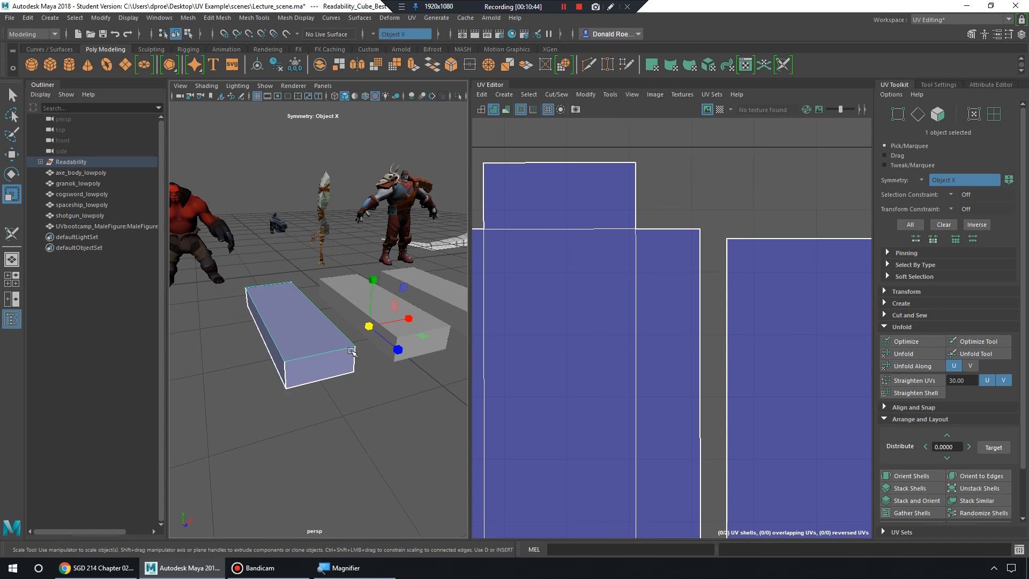
pyautogui.keyDown('alt'); pyautogui.moveTo(336, 349); pyautogui.dragTo(356, 347); pyautogui.keyUp('alt')
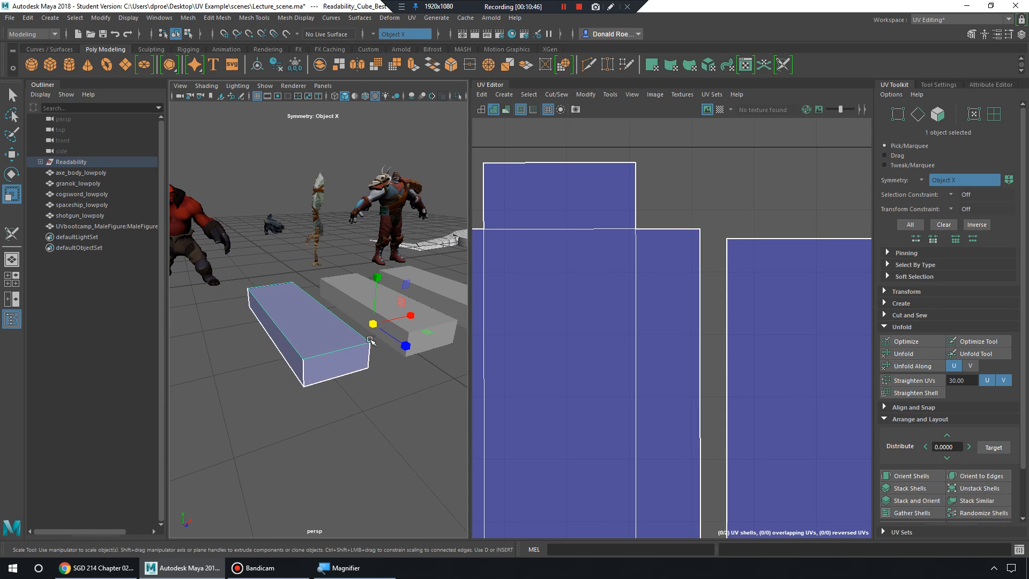
# Frame the left box's UV shells in the UV Editor.
pyautogui.keyDown('alt'); pyautogui.moveTo(608, 307); pyautogui.dragTo(633, 356, button='middle'); pyautogui.keyUp('alt')
pyautogui.keyDown('alt'); pyautogui.moveTo(633, 356); pyautogui.dragTo(695, 240, button='right'); pyautogui.keyUp('alt')
pyautogui.keyDown('alt'); pyautogui.moveTo(703, 274); pyautogui.dragTo(691, 260, button='middle'); pyautogui.keyUp('alt')
pyautogui.keyDown('alt'); pyautogui.moveTo(649, 315); pyautogui.dragTo(732, 273, button='middle'); pyautogui.keyUp('alt')
pyautogui.keyDown('alt'); pyautogui.moveTo(797, 293); pyautogui.dragTo(670, 237, button='right'); pyautogui.keyUp('alt')
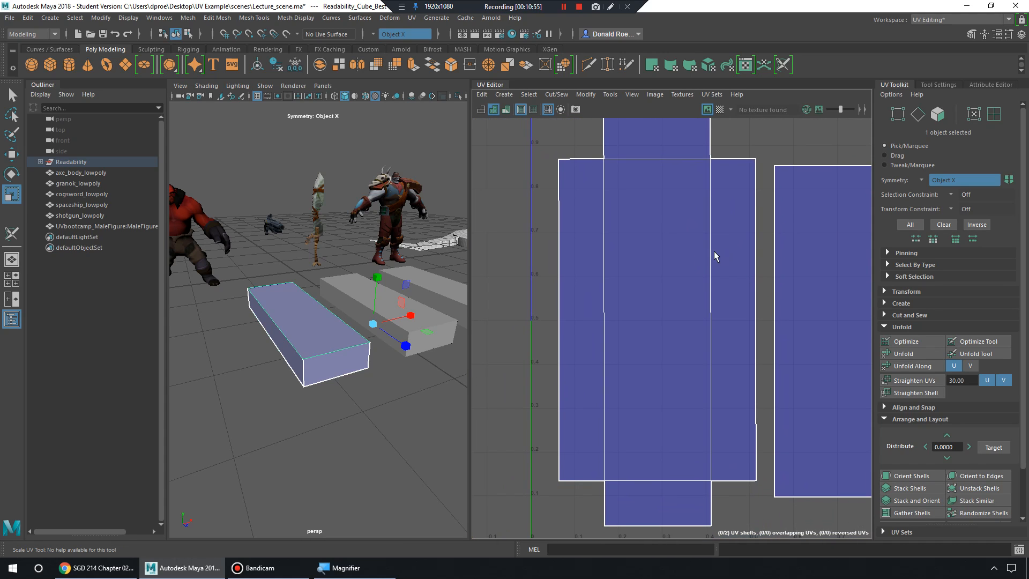
pyautogui.keyDown('alt'); pyautogui.moveTo(626, 272); pyautogui.dragTo(605, 295, button='middle'); pyautogui.keyUp('alt')
pyautogui.keyDown('alt'); pyautogui.moveTo(605, 295); pyautogui.dragTo(769, 313, button='right'); pyautogui.keyUp('alt')
# Bring the long box close in the viewport and turn the checker map back on with U1V1 1001 tiles.
pyautogui.keyDown('alt'); pyautogui.moveTo(437, 312); pyautogui.dragTo(405, 324, button='right'); pyautogui.keyUp('alt')
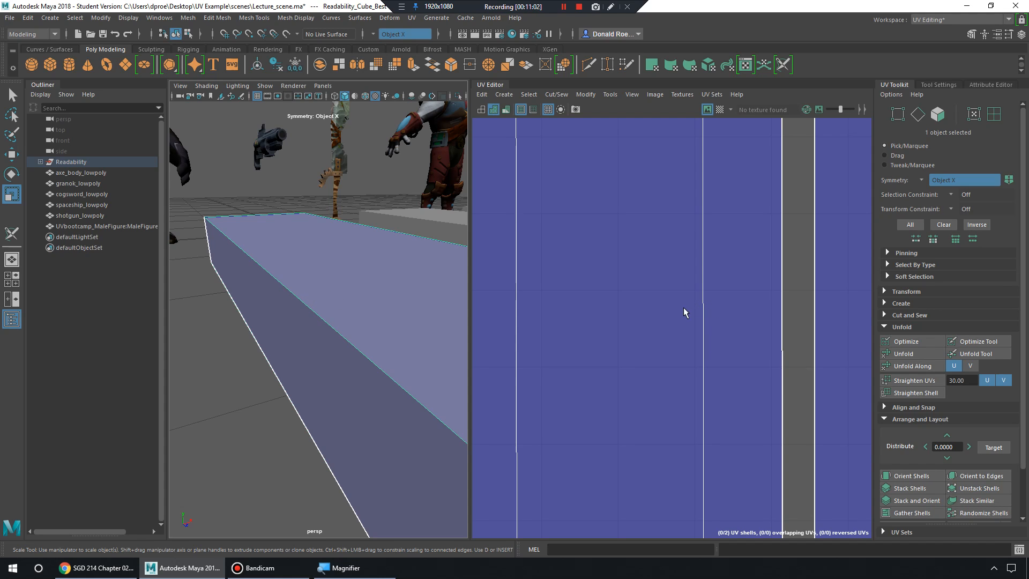
pyautogui.keyDown('alt'); pyautogui.moveTo(684, 309); pyautogui.dragTo(433, 314, button='right'); pyautogui.keyUp('alt')
pyautogui.keyDown('alt'); pyautogui.moveTo(433, 314); pyautogui.dragTo(359, 298); pyautogui.keyUp('alt')
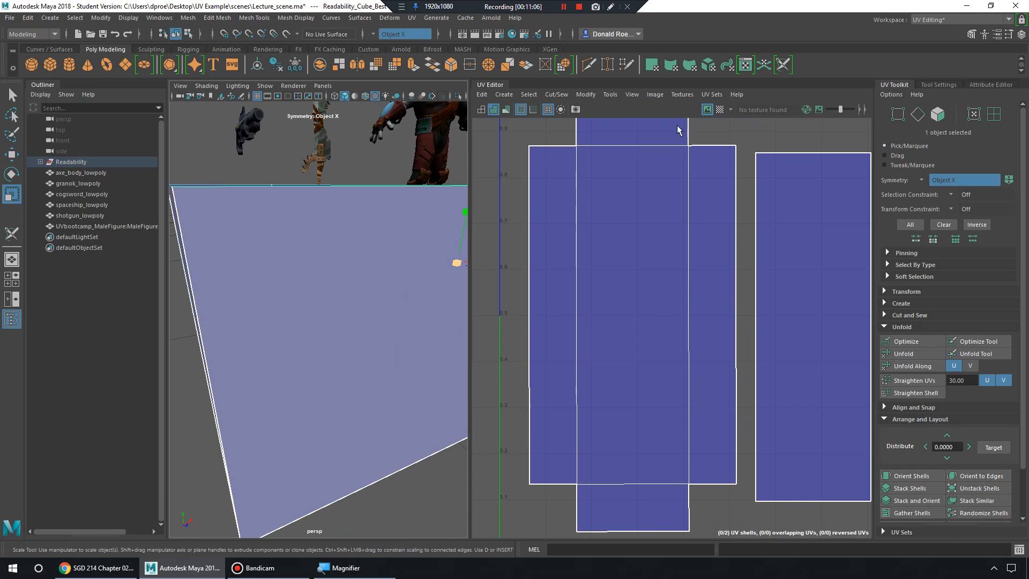
pyautogui.click(720, 109)
pyautogui.keyDown('alt'); pyautogui.moveTo(418, 275); pyautogui.dragTo(398, 296); pyautogui.keyUp('alt')
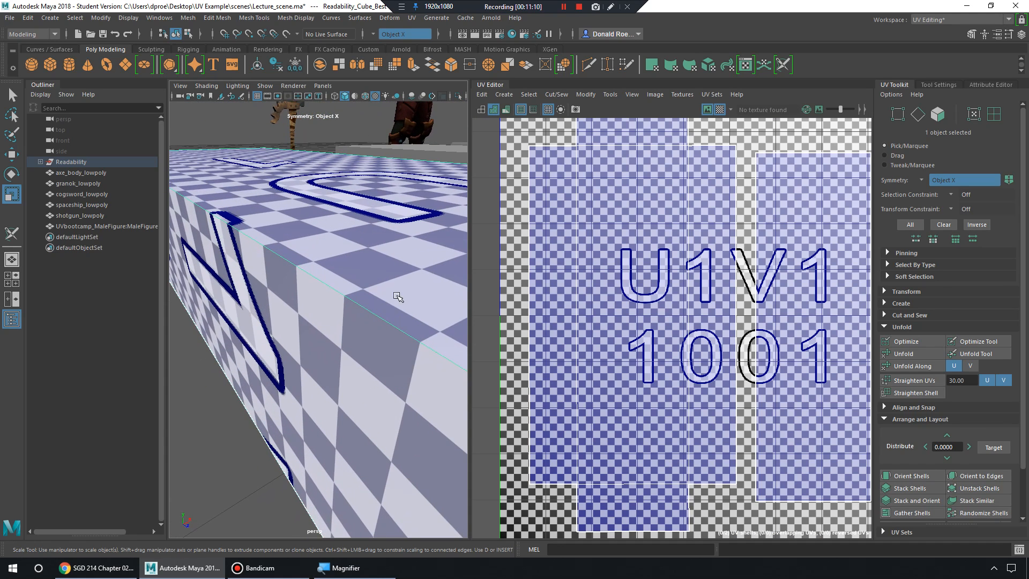
# Orbit around the checkered box to inspect its sides, underside, end and top.
pyautogui.keyDown('alt'); pyautogui.moveTo(368, 370); pyautogui.dragTo(399, 294); pyautogui.keyUp('alt')
pyautogui.keyDown('alt'); pyautogui.moveTo(399, 294); pyautogui.dragTo(409, 301, button='middle'); pyautogui.keyUp('alt')
pyautogui.moveTo(409, 301)
pyautogui.keyDown('alt'); pyautogui.mouseDown()
pyautogui.moveTo(418, 312)
pyautogui.moveTo(401, 303)
pyautogui.mouseUp(); pyautogui.keyUp('alt')
pyautogui.keyDown('alt'); pyautogui.moveTo(401, 303); pyautogui.dragTo(420, 309, button='middle'); pyautogui.keyUp('alt')
pyautogui.keyDown('alt'); pyautogui.moveTo(421, 310); pyautogui.dragTo(396, 368); pyautogui.keyUp('alt')
pyautogui.keyDown('alt'); pyautogui.moveTo(396, 367); pyautogui.dragTo(378, 343, button='right'); pyautogui.keyUp('alt')
pyautogui.keyDown('alt'); pyautogui.moveTo(378, 343); pyautogui.dragTo(324, 276, button='middle'); pyautogui.keyUp('alt')
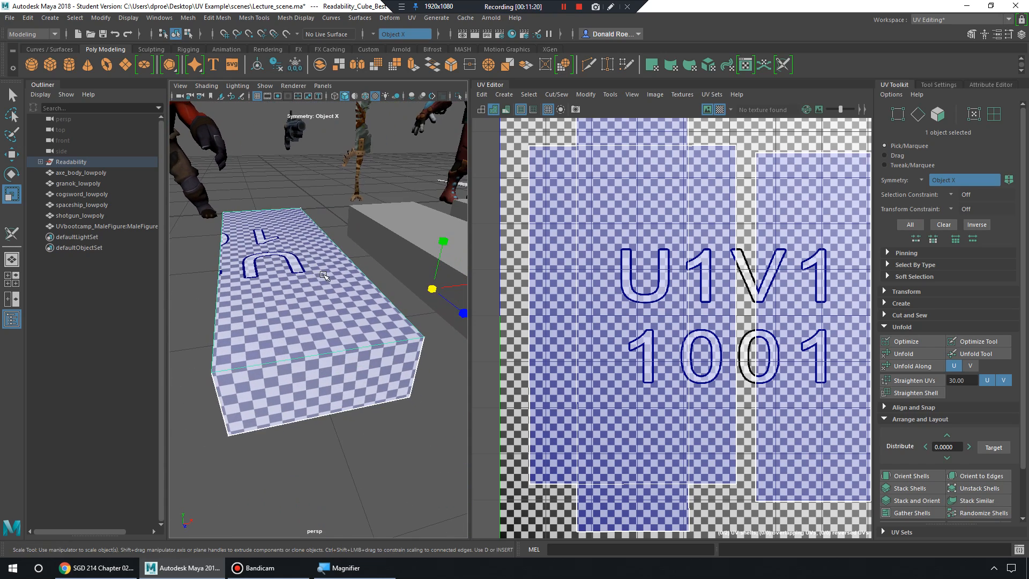
pyautogui.keyDown('alt'); pyautogui.moveTo(325, 276); pyautogui.dragTo(315, 266, button='right'); pyautogui.keyUp('alt')
pyautogui.keyDown('alt'); pyautogui.moveTo(315, 267); pyautogui.dragTo(339, 285); pyautogui.keyUp('alt')
pyautogui.moveTo(339, 285)
pyautogui.keyDown('alt'); pyautogui.mouseDown(button='right')
pyautogui.moveTo(350, 298)
pyautogui.moveTo(338, 293)
pyautogui.mouseUp(button='right'); pyautogui.keyUp('alt')
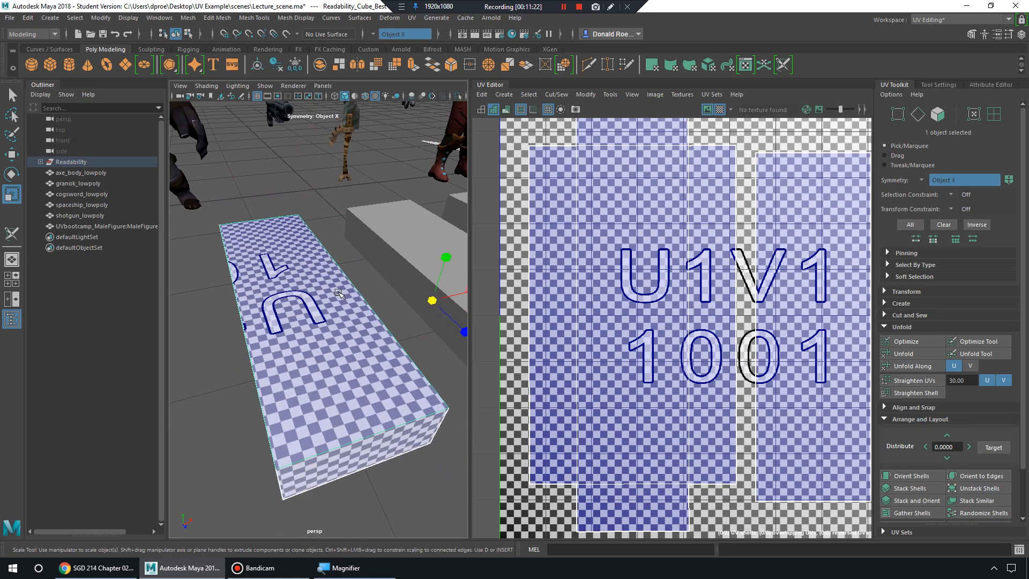
# Turn the checker map off, centre the blue UV shells, and bring the other box into view.
pyautogui.click(720, 109)
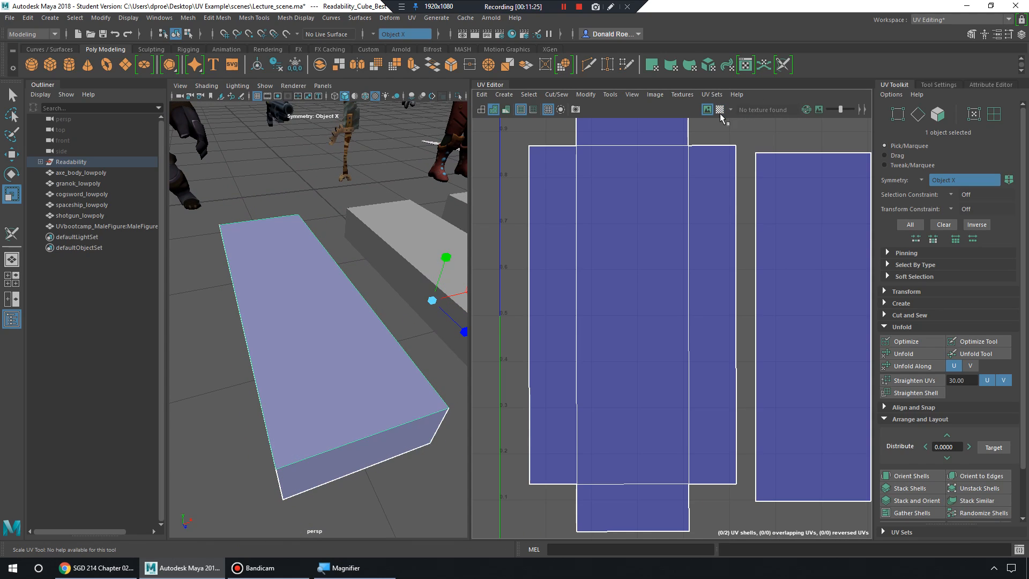
pyautogui.scroll(-5, 714, 246)
pyautogui.scroll(1, 715, 242)
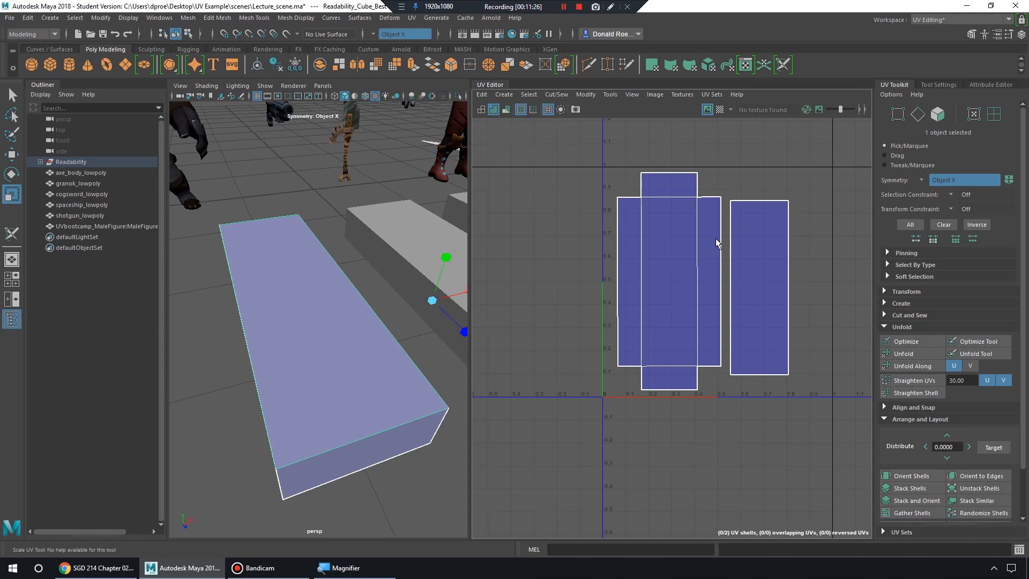
pyautogui.scroll(5, 715, 238)
pyautogui.scroll(-1, 734, 232)
pyautogui.keyDown('alt'); pyautogui.moveTo(748, 225); pyautogui.dragTo(647, 242, button='middle'); pyautogui.keyUp('alt')
pyautogui.scroll(-3, 691, 260)
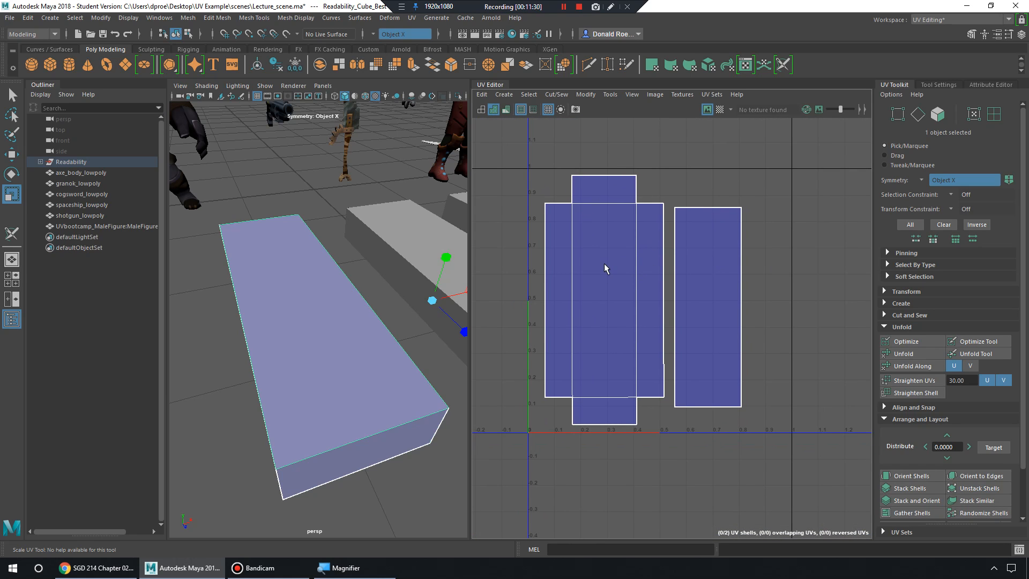
pyautogui.scroll(2, 650, 229)
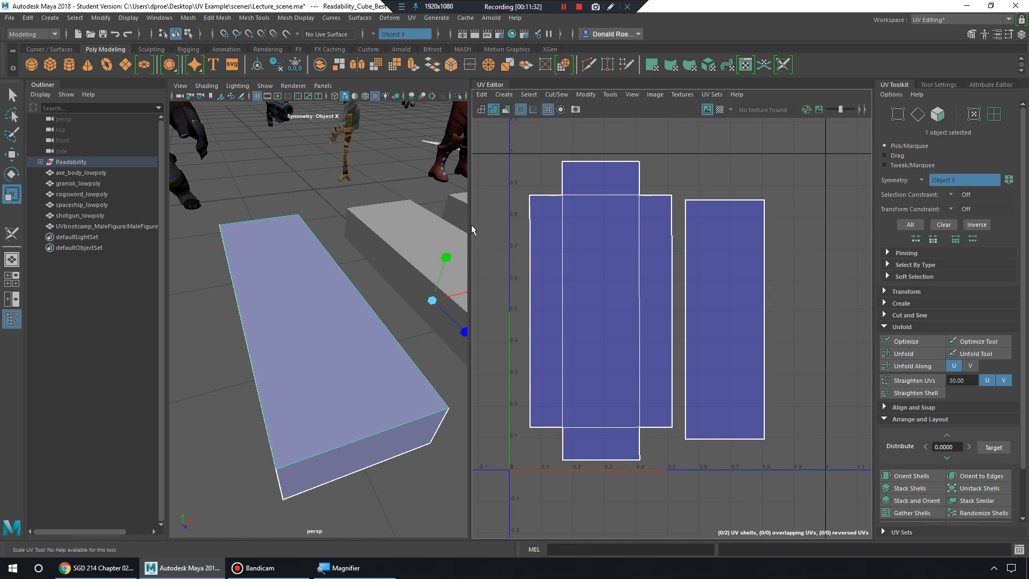
pyautogui.keyDown('alt'); pyautogui.moveTo(416, 152); pyautogui.dragTo(298, 248, button='middle'); pyautogui.keyUp('alt')
# Select Readability_Cube_Bad and view its two UV shells with the checker map on.
pyautogui.click(326, 379)
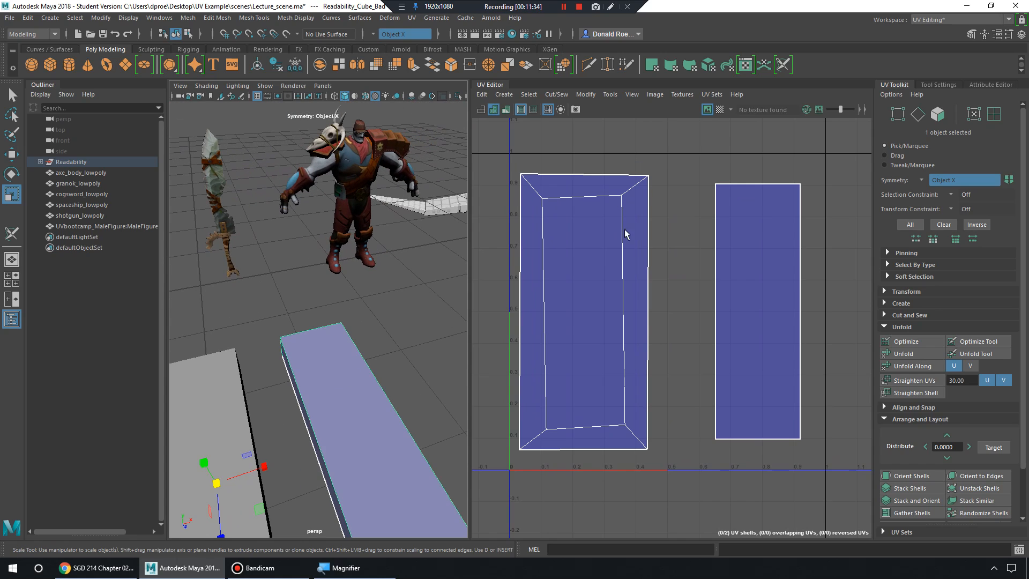
pyautogui.click(719, 110)
pyautogui.keyDown('alt'); pyautogui.moveTo(408, 394); pyautogui.dragTo(377, 348); pyautogui.keyUp('alt')
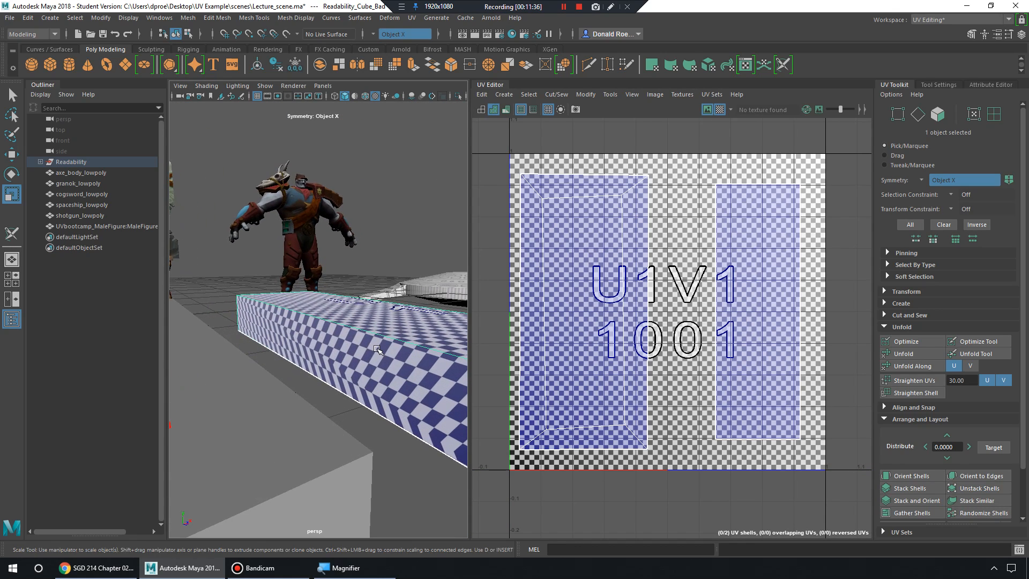
pyautogui.keyDown('alt'); pyautogui.moveTo(376, 349); pyautogui.dragTo(352, 343, button='middle'); pyautogui.keyUp('alt')
pyautogui.scroll(3, 351, 342)
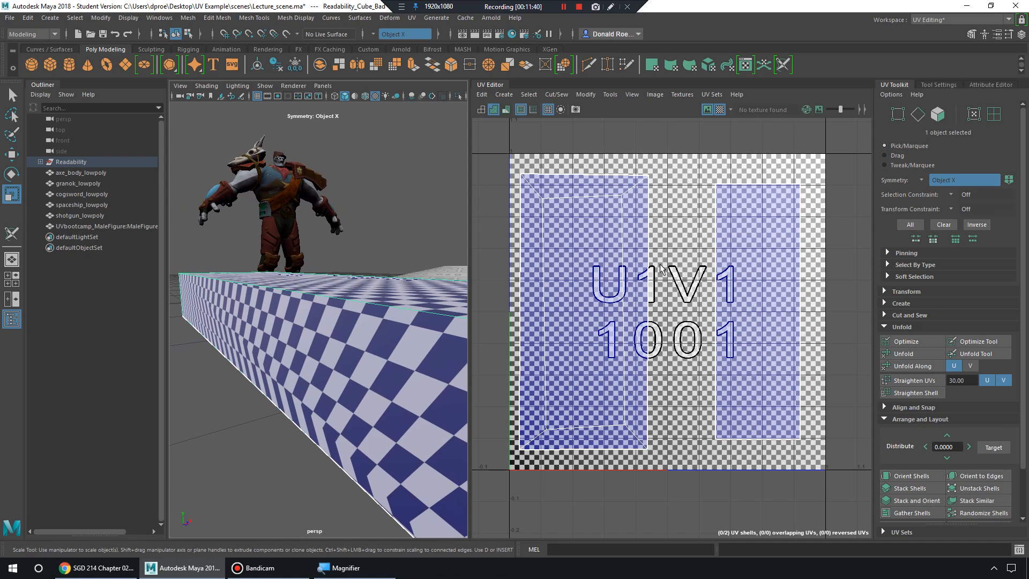
# Turn the checker map off and orbit up to bring the characters and props into view.
pyautogui.click(721, 111)
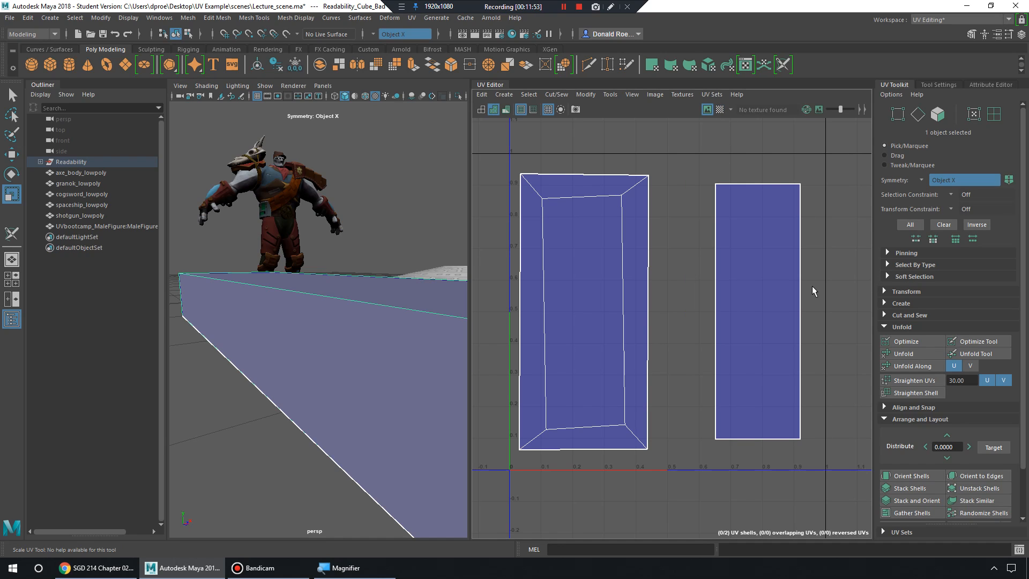
pyautogui.hotkey('alt', 'Tab')
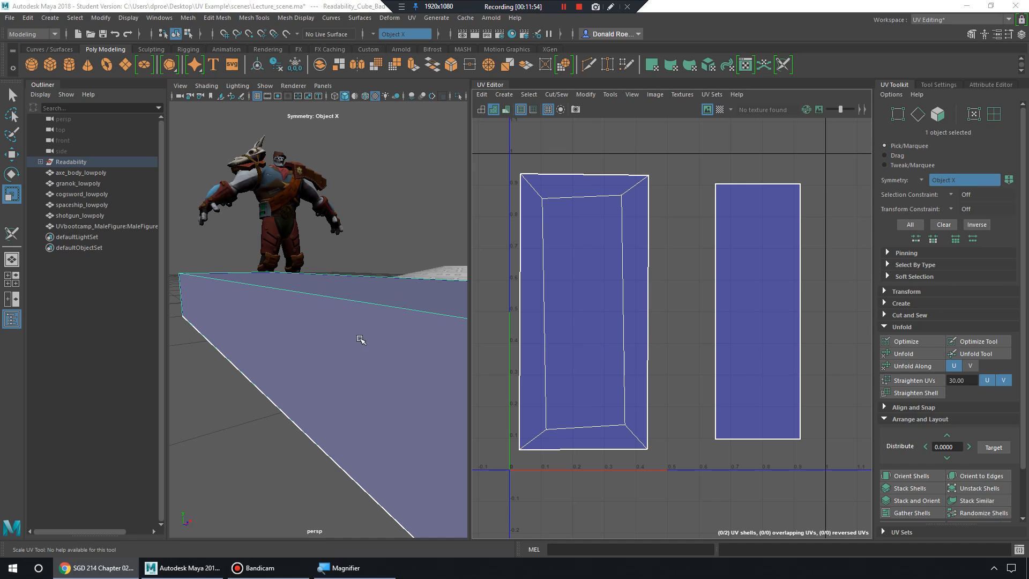
pyautogui.scroll(-5, 369, 307)
pyautogui.keyDown('alt'); pyautogui.moveTo(368, 307); pyautogui.dragTo(322, 341); pyautogui.keyUp('alt')
pyautogui.scroll(3, 320, 352)
pyautogui.keyDown('alt'); pyautogui.moveTo(279, 321); pyautogui.dragTo(329, 328, button='middle'); pyautogui.keyUp('alt')
# Select shotgun_lowpoly, frame it with F, and orbit for a side-on view.
pyautogui.click(249, 323)
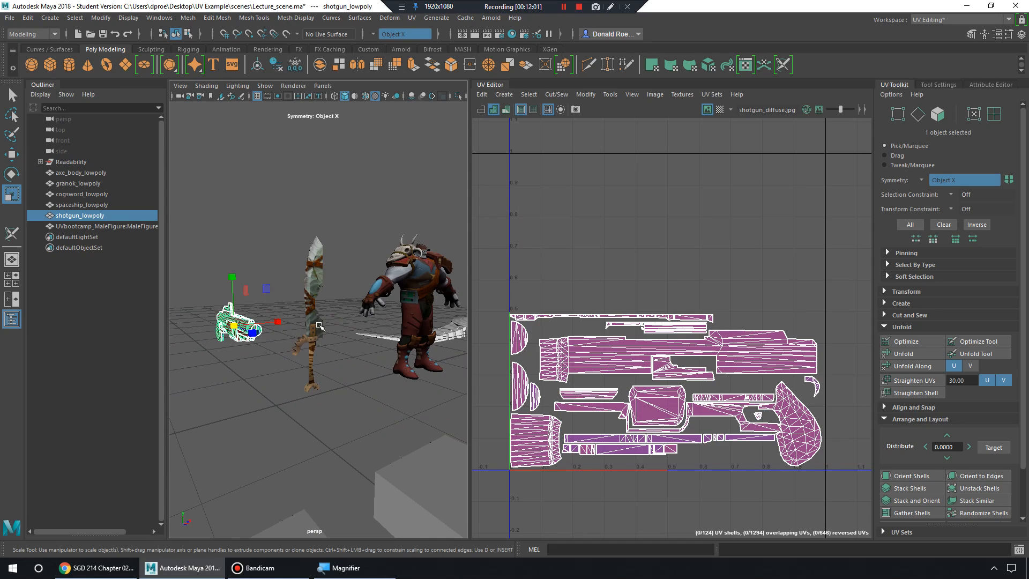
pyautogui.press('f')
pyautogui.keyDown('alt'); pyautogui.moveTo(354, 351); pyautogui.dragTo(324, 358); pyautogui.keyUp('alt')
pyautogui.keyDown('alt'); pyautogui.moveTo(324, 358); pyautogui.dragTo(389, 373, button='right'); pyautogui.keyUp('alt')
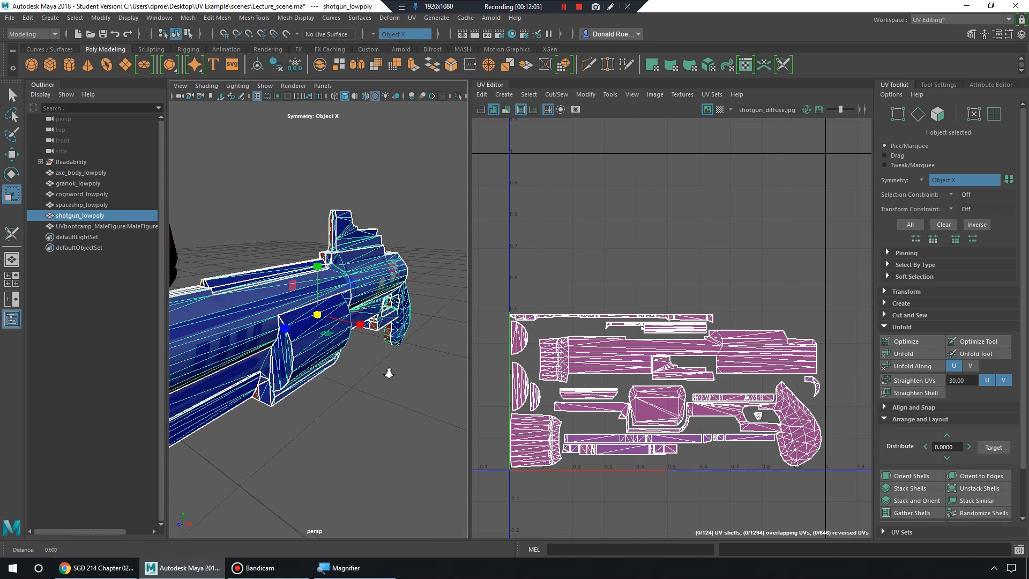
pyautogui.keyDown('alt'); pyautogui.moveTo(389, 373); pyautogui.dragTo(350, 292); pyautogui.keyUp('alt')
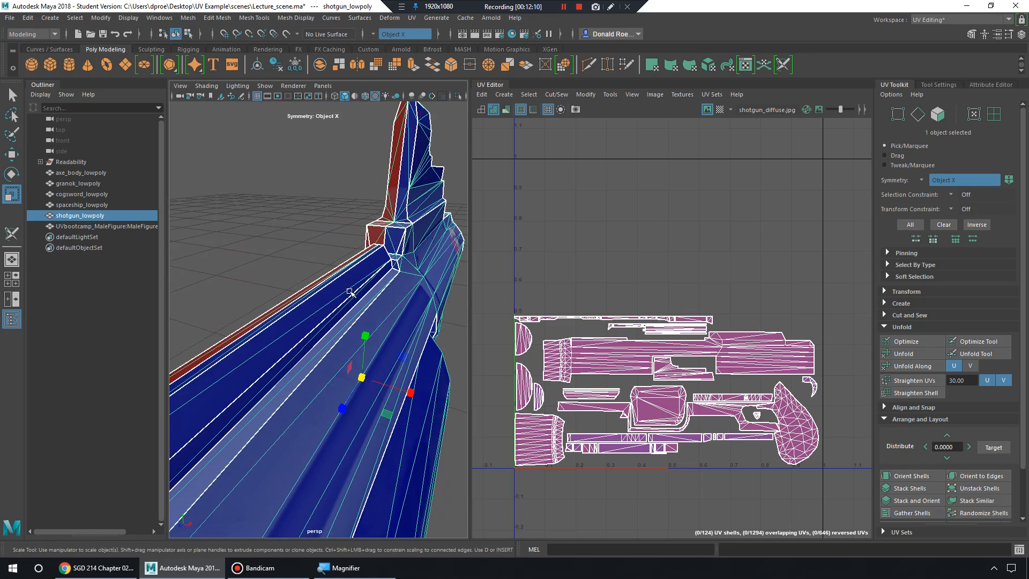
pyautogui.keyDown('alt'); pyautogui.moveTo(387, 235); pyautogui.dragTo(386, 300); pyautogui.keyUp('alt')
# Show the full shotgun UV tile with shotgun_diffuse.jpg in the UV Editor.
pyautogui.scroll(6, 633, 418)
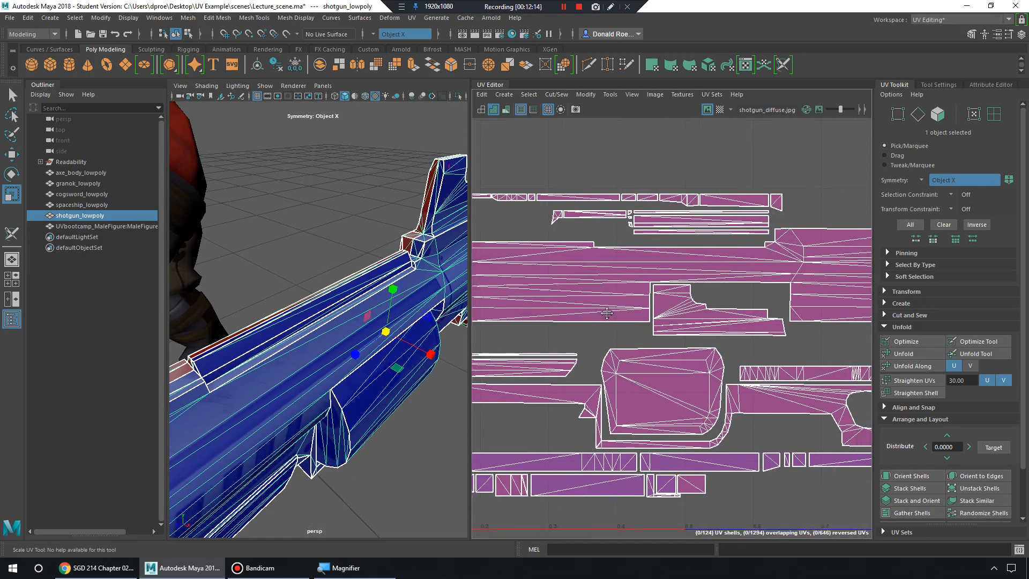
pyautogui.keyDown('alt'); pyautogui.moveTo(632, 418); pyautogui.dragTo(701, 397, button='middle'); pyautogui.keyUp('alt')
pyautogui.scroll(-8, 697, 393)
pyautogui.scroll(3, 660, 310)
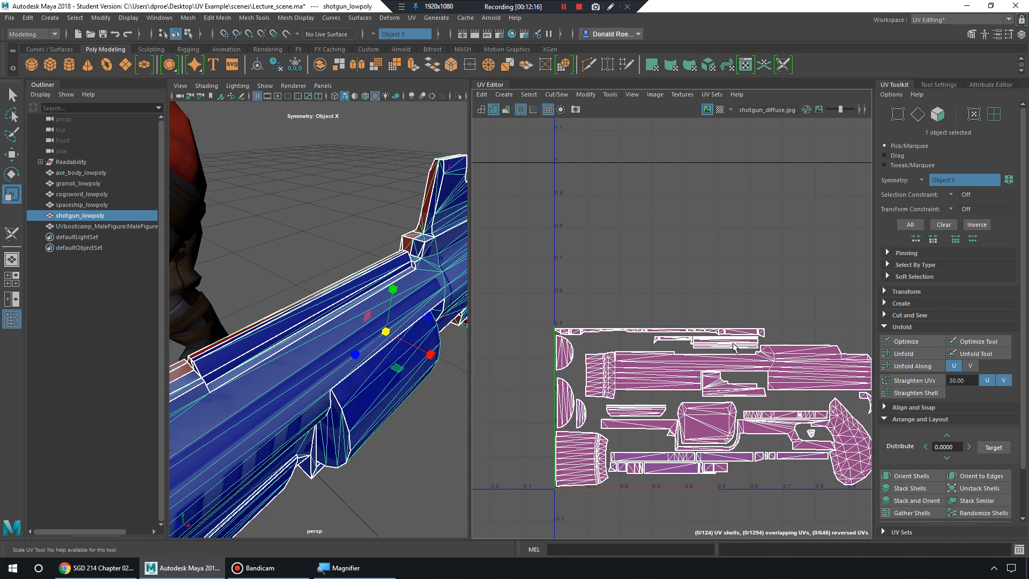
pyautogui.keyDown('alt'); pyautogui.moveTo(719, 343); pyautogui.dragTo(648, 347, button='middle'); pyautogui.keyUp('alt')
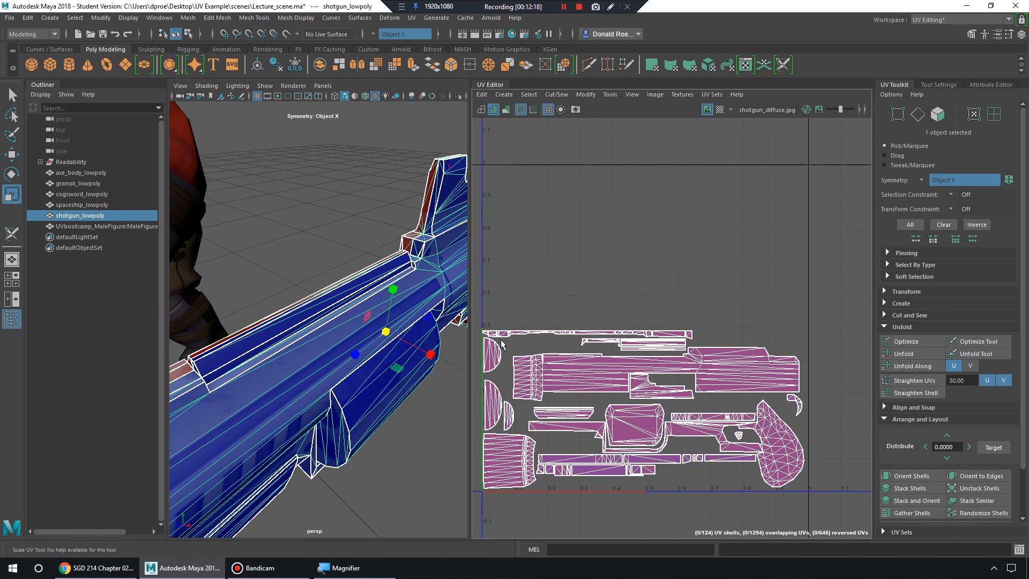
pyautogui.scroll(-2, 625, 291)
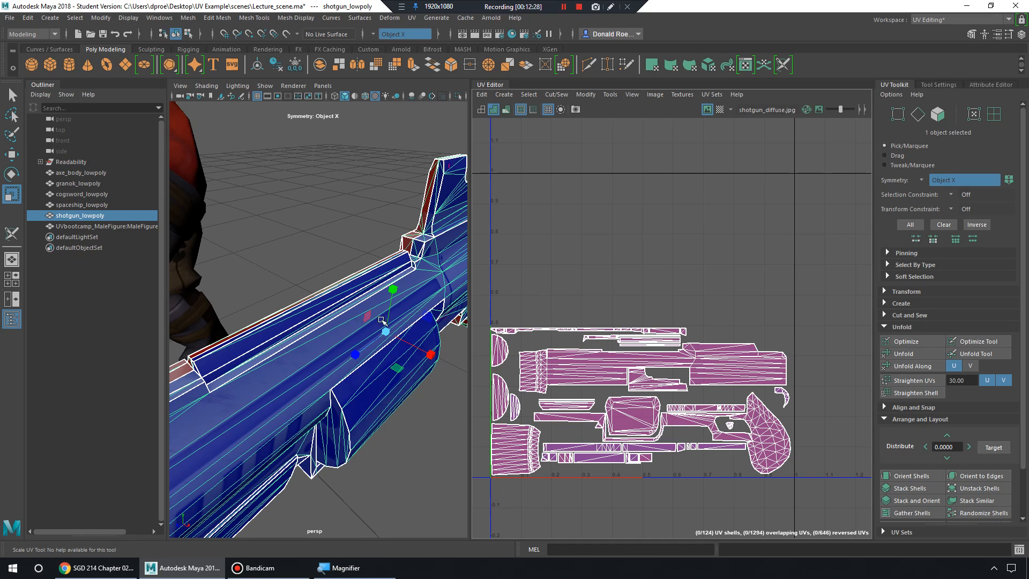
pyautogui.keyDown('alt'); pyautogui.moveTo(370, 322); pyautogui.dragTo(325, 311); pyautogui.keyUp('alt')
pyautogui.moveTo(324, 311)
pyautogui.keyDown('alt'); pyautogui.mouseDown(button='right')
pyautogui.moveTo(348, 321)
pyautogui.moveTo(315, 306)
pyautogui.mouseUp(button='right'); pyautogui.keyUp('alt')
pyautogui.keyDown('alt'); pyautogui.moveTo(315, 307); pyautogui.dragTo(337, 309); pyautogui.keyUp('alt')
pyautogui.keyDown('alt'); pyautogui.moveTo(337, 310); pyautogui.dragTo(365, 314, button='right'); pyautogui.keyUp('alt')
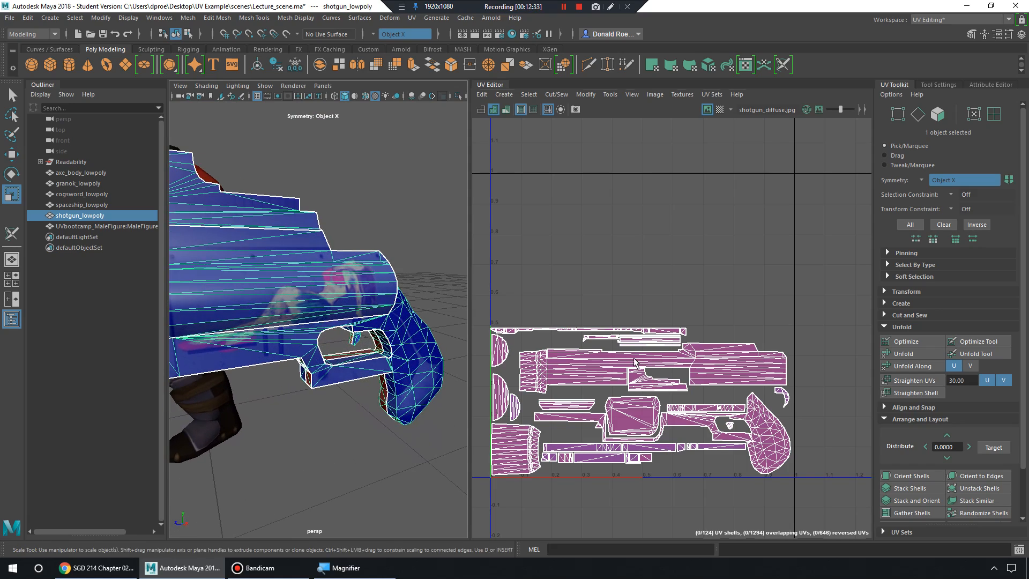
pyautogui.scroll(6, 635, 362)
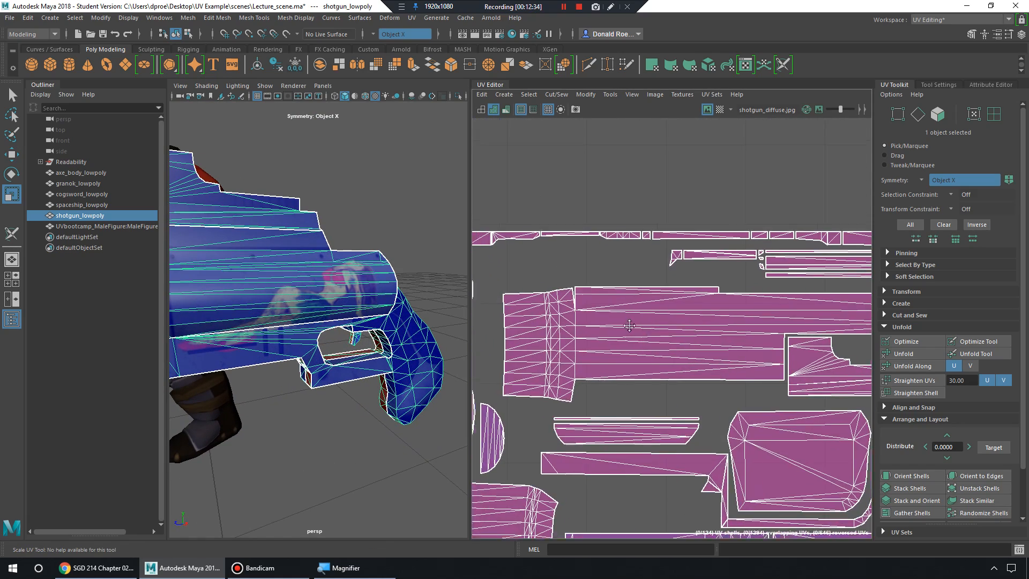
# Zoom in on the shotgun's UV shells, switch to Face mode, and select the small four-face shell.
pyautogui.keyDown('alt'); pyautogui.moveTo(629, 326); pyautogui.dragTo(758, 358, button='middle'); pyautogui.keyUp('alt')
pyautogui.scroll(5, 703, 358)
pyautogui.keyDown('alt'); pyautogui.moveTo(799, 328); pyautogui.dragTo(483, 352, button='middle'); pyautogui.keyUp('alt')
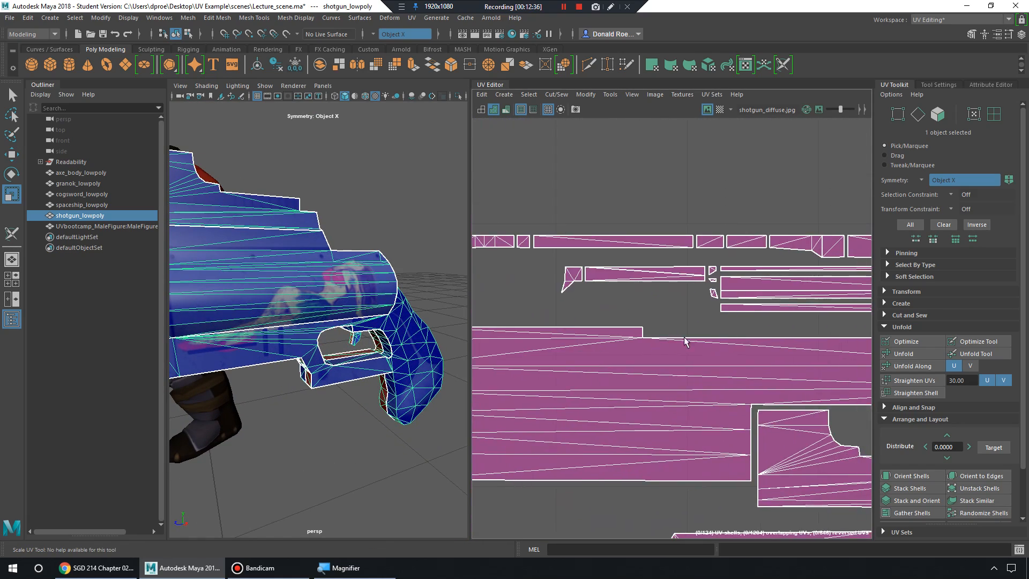
pyautogui.keyDown('alt'); pyautogui.moveTo(685, 340); pyautogui.dragTo(635, 328, button='right'); pyautogui.keyUp('alt')
pyautogui.keyDown('alt'); pyautogui.moveTo(791, 338); pyautogui.dragTo(684, 339, button='middle'); pyautogui.keyUp('alt')
pyautogui.keyDown('alt'); pyautogui.moveTo(627, 319); pyautogui.dragTo(765, 377, button='right'); pyautogui.keyUp('alt')
pyautogui.keyDown('alt'); pyautogui.moveTo(617, 327); pyautogui.dragTo(646, 371, button='middle'); pyautogui.keyUp('alt')
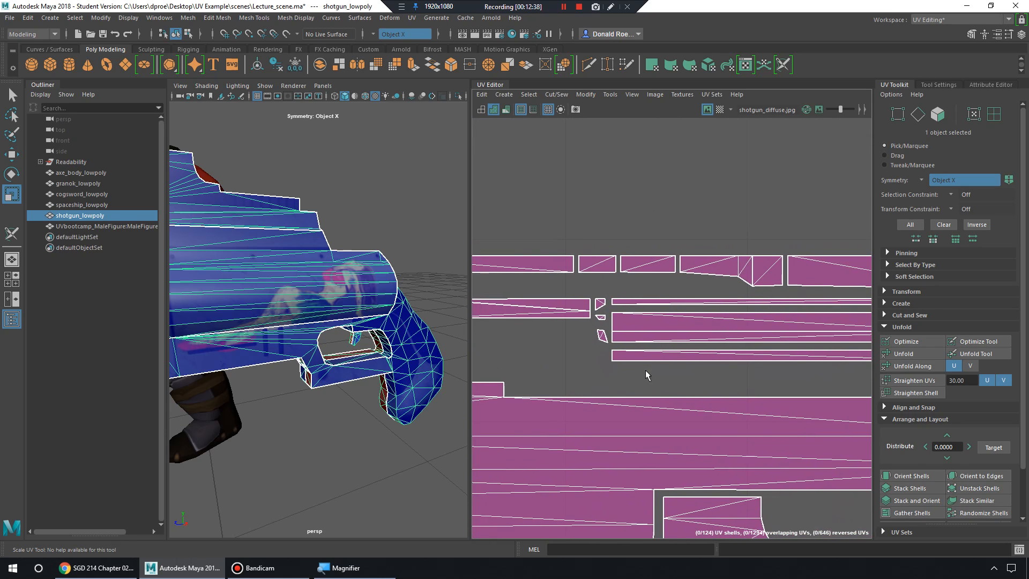
pyautogui.keyDown('alt'); pyautogui.moveTo(646, 374); pyautogui.dragTo(663, 339, button='right'); pyautogui.keyUp('alt')
pyautogui.moveTo(591, 302); pyautogui.dragTo(590, 330, button='right')
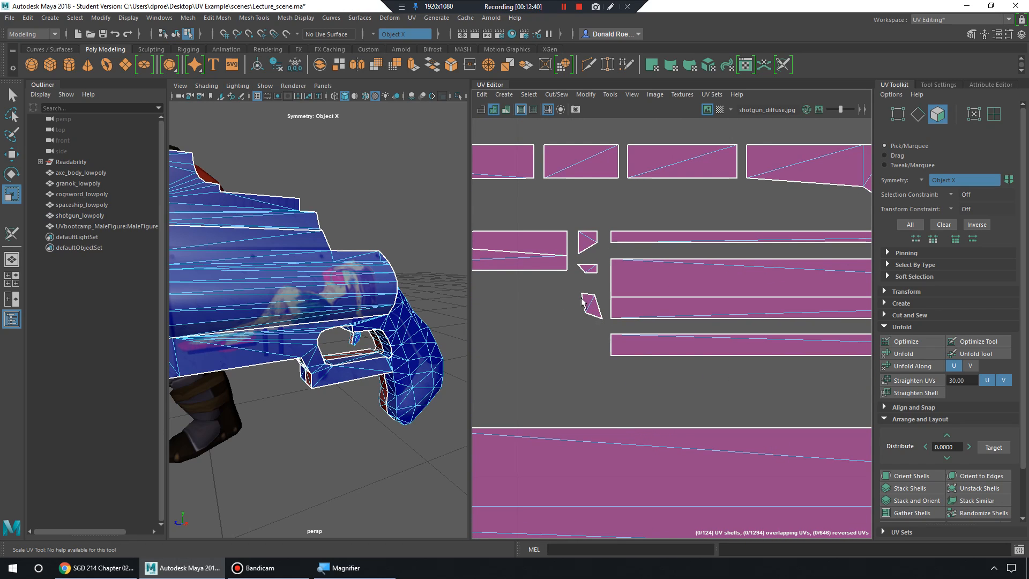
pyautogui.moveTo(573, 288); pyautogui.dragTo(606, 325)
# Frame the selected faces in the viewport and turn off Shade UVs in the UV Editor.
pyautogui.press('f')
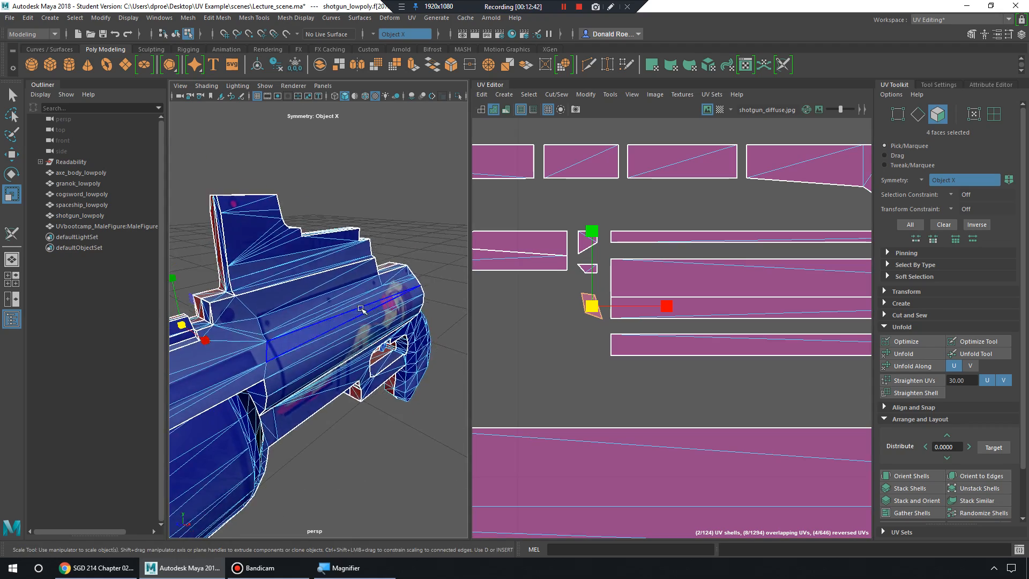
pyautogui.moveTo(356, 314)
pyautogui.keyDown('alt'); pyautogui.mouseDown()
pyautogui.moveTo(429, 326)
pyautogui.moveTo(357, 304)
pyautogui.moveTo(361, 288)
pyautogui.moveTo(331, 298)
pyautogui.moveTo(328, 252)
pyautogui.mouseUp(); pyautogui.keyUp('alt')
pyautogui.scroll(-5, 357, 304)
pyautogui.scroll(7, 331, 299)
pyautogui.scroll(-4, 418, 193)
pyautogui.click(494, 109)
pyautogui.click(481, 109)
# Orbit around the faces, selecting the lower triangle face, then the upper quad face.
pyautogui.keyDown('alt'); pyautogui.moveTo(328, 252); pyautogui.dragTo(324, 266, button='middle'); pyautogui.keyUp('alt')
pyautogui.keyDown('alt'); pyautogui.moveTo(324, 266); pyautogui.dragTo(317, 258); pyautogui.keyUp('alt')
pyautogui.keyDown('alt'); pyautogui.moveTo(317, 257); pyautogui.dragTo(338, 264, button='middle'); pyautogui.keyUp('alt')
pyautogui.keyDown('alt'); pyautogui.moveTo(337, 265); pyautogui.dragTo(343, 262); pyautogui.keyUp('alt')
pyautogui.keyDown('alt'); pyautogui.moveTo(343, 262); pyautogui.dragTo(345, 263, button='middle'); pyautogui.keyUp('alt')
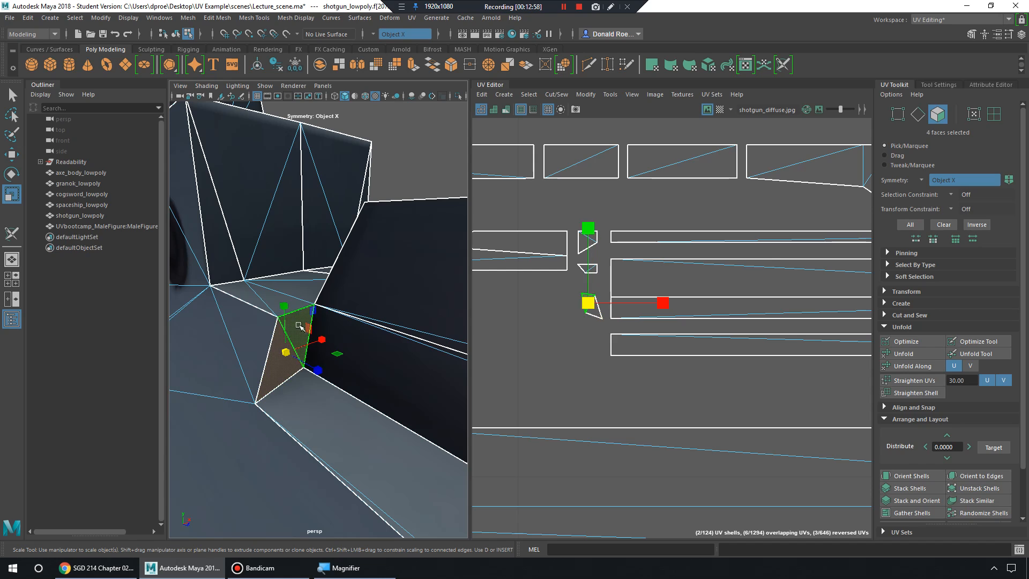
pyautogui.click(271, 370)
pyautogui.click(295, 323)
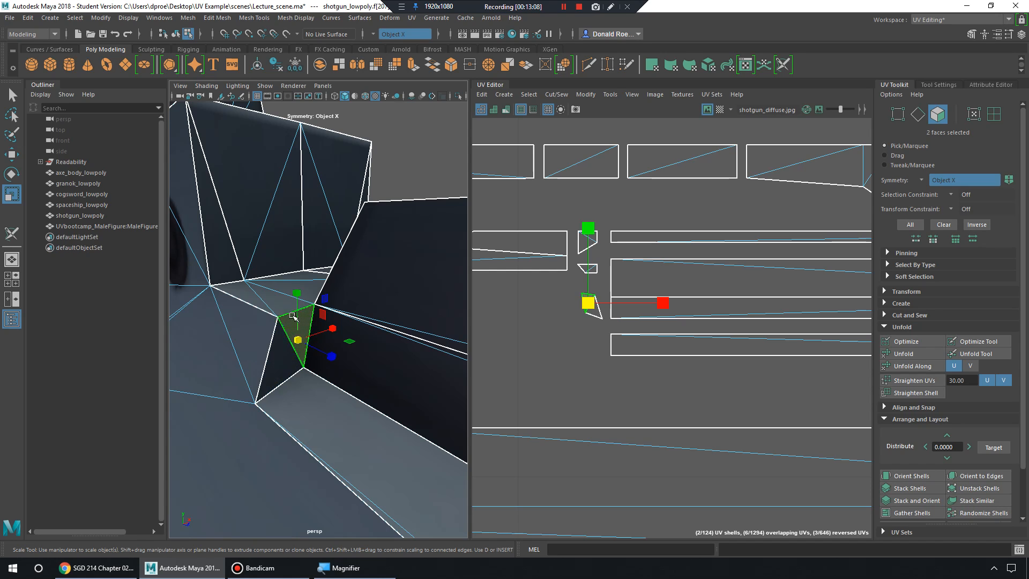
# Orbit and move in toward the shotgun's boxy corner.
pyautogui.keyDown('alt'); pyautogui.moveTo(317, 321); pyautogui.dragTo(298, 323, button='right'); pyautogui.keyUp('alt')
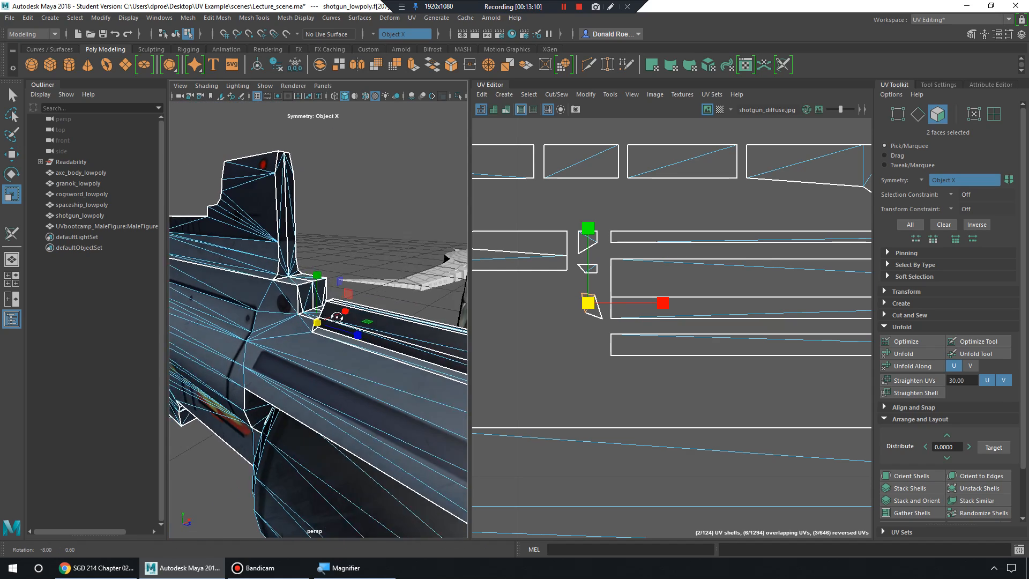
pyautogui.keyDown('alt'); pyautogui.moveTo(298, 322); pyautogui.dragTo(324, 319); pyautogui.keyUp('alt')
pyautogui.keyDown('alt'); pyautogui.moveTo(324, 318); pyautogui.dragTo(320, 315, button='right'); pyautogui.keyUp('alt')
pyautogui.keyDown('alt'); pyautogui.moveTo(319, 315); pyautogui.dragTo(328, 317); pyautogui.keyUp('alt')
pyautogui.keyDown('alt'); pyautogui.moveTo(328, 317); pyautogui.dragTo(330, 326, button='middle'); pyautogui.keyUp('alt')
pyautogui.keyDown('alt'); pyautogui.moveTo(330, 326); pyautogui.dragTo(326, 321, button='right'); pyautogui.keyUp('alt')
pyautogui.scroll(4, 335, 323)
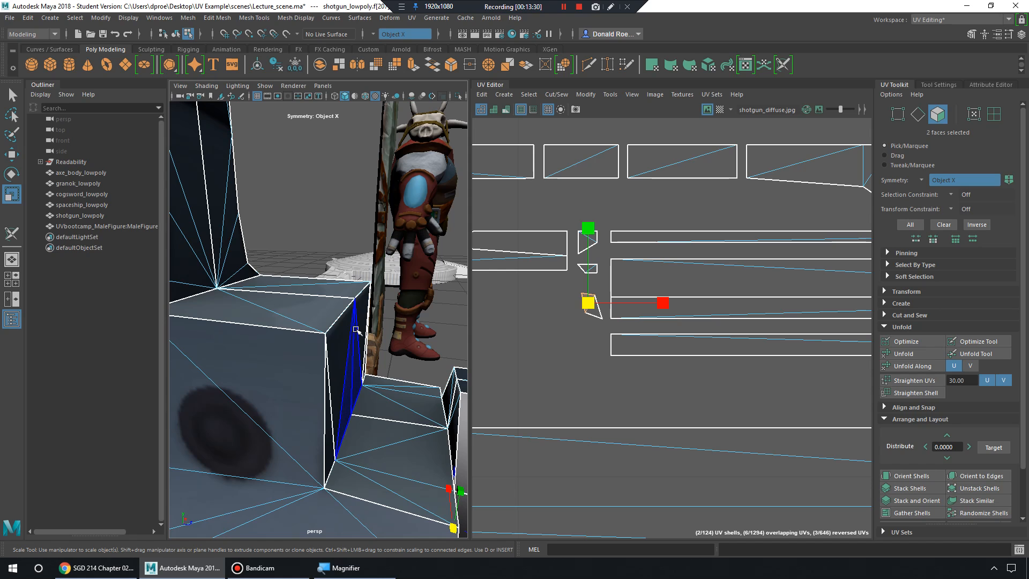
# Turn on Texture Borders so the shotgun's UV shell edges display as thick outlines.
pyautogui.click(521, 110)
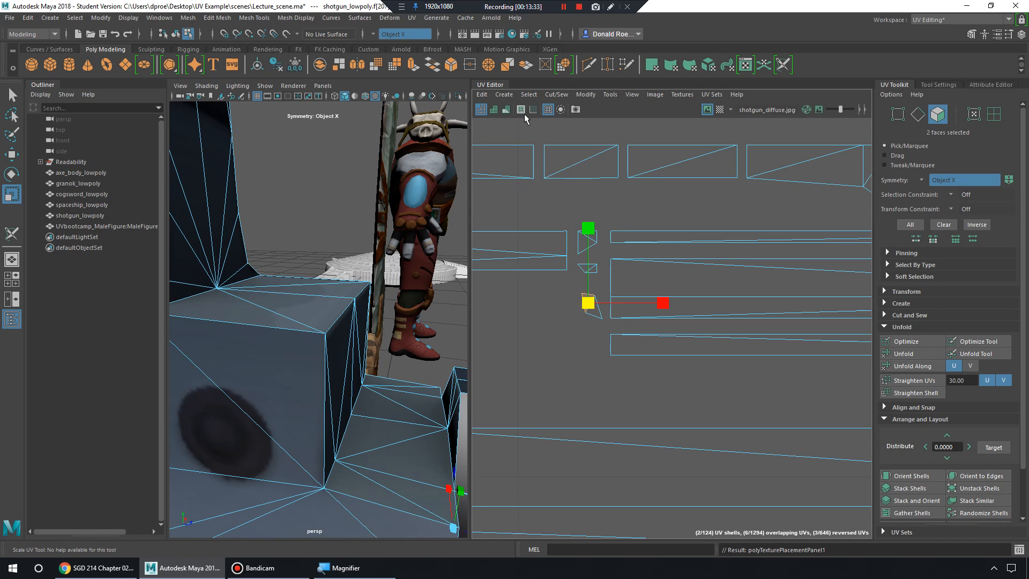
pyautogui.click(521, 110)
pyautogui.click(521, 109)
pyautogui.click(521, 110)
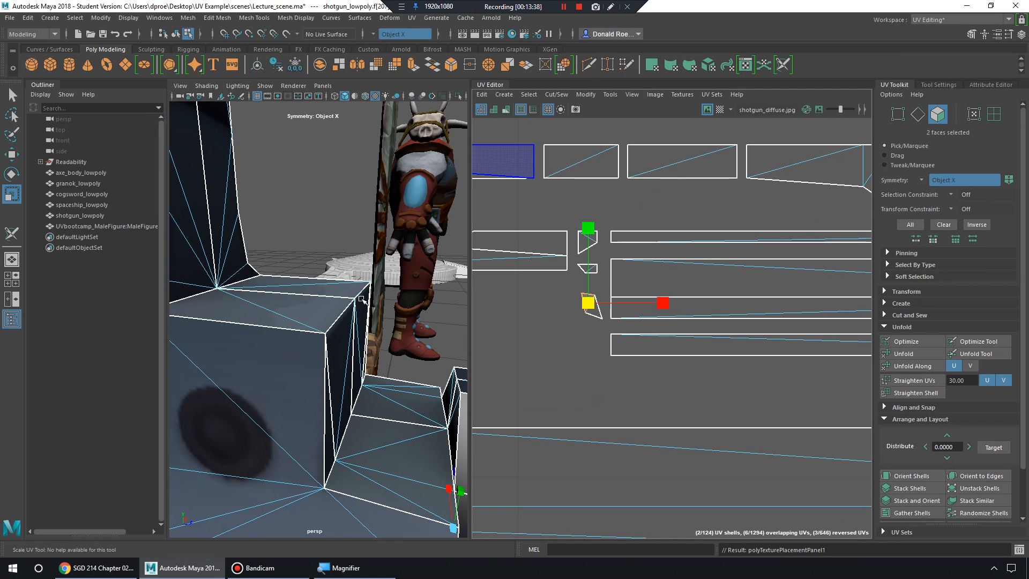
# Inspect the shotgun's box faces in perspective, adding the adjoining face pair to the selection.
pyautogui.keyDown('alt'); pyautogui.moveTo(372, 326); pyautogui.dragTo(348, 332); pyautogui.keyUp('alt')
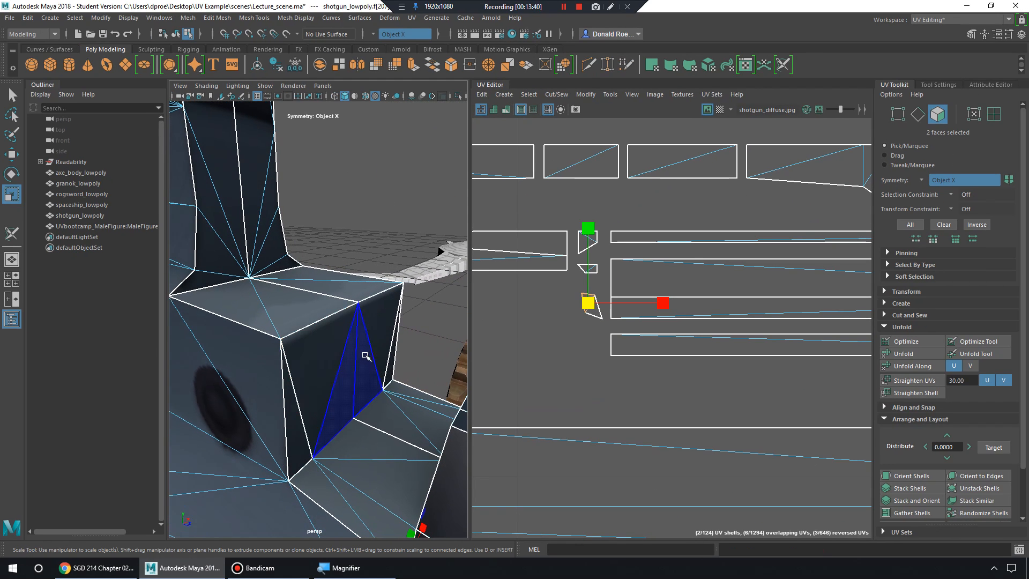
pyautogui.keyDown('alt'); pyautogui.moveTo(418, 417); pyautogui.dragTo(303, 402); pyautogui.keyUp('alt')
pyautogui.scroll(-4, 273, 350)
pyautogui.moveTo(300, 359)
pyautogui.keyDown('alt'); pyautogui.mouseDown(button='middle')
pyautogui.moveTo(344, 381)
pyautogui.moveTo(290, 363)
pyautogui.mouseUp(button='middle'); pyautogui.keyUp('alt')
pyautogui.scroll(-3, 332, 375)
pyautogui.scroll(5, 354, 378)
pyautogui.keyDown('shift'); pyautogui.click(304, 360); pyautogui.keyUp('shift')
pyautogui.keyDown('alt'); pyautogui.moveTo(376, 367); pyautogui.dragTo(316, 363, button='middle'); pyautogui.keyUp('alt')
pyautogui.keyDown('alt'); pyautogui.moveTo(322, 364); pyautogui.dragTo(355, 365, button='right'); pyautogui.keyUp('alt')
pyautogui.scroll(2, 356, 365)
pyautogui.scroll(-4, 356, 365)
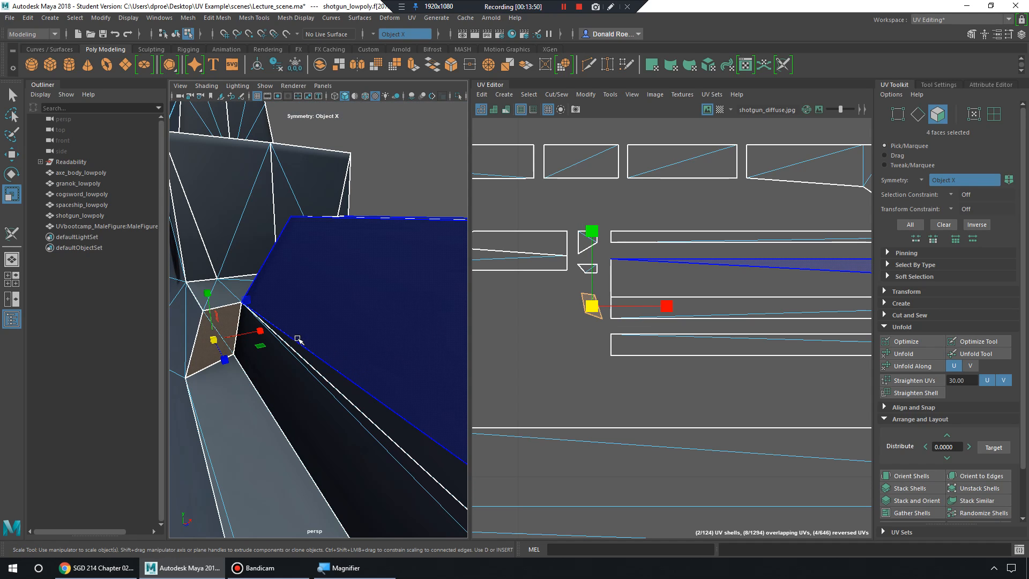
pyautogui.keyDown('alt'); pyautogui.moveTo(246, 340); pyautogui.dragTo(350, 349, button='middle'); pyautogui.keyUp('alt')
pyautogui.scroll(4, 301, 340)
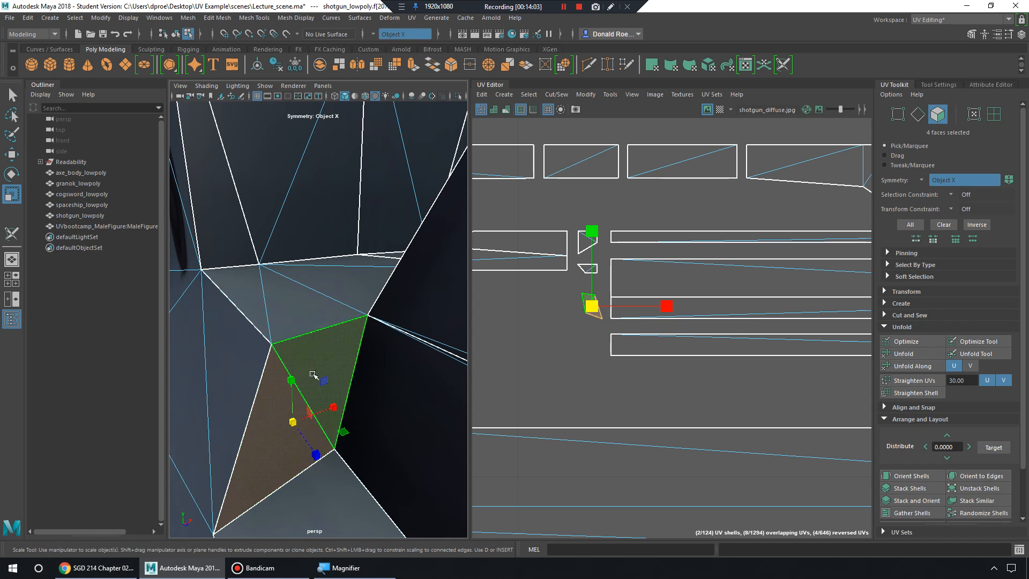
# Zoom and pan the UV layout out to show more shells, viewing both gun sides.
pyautogui.keyDown('alt'); pyautogui.moveTo(744, 309); pyautogui.dragTo(643, 298, button='right'); pyautogui.keyUp('alt')
pyautogui.keyDown('alt'); pyautogui.moveTo(643, 298); pyautogui.dragTo(604, 301, button='middle'); pyautogui.keyUp('alt')
pyautogui.moveTo(605, 301)
pyautogui.keyDown('alt'); pyautogui.mouseDown(button='right')
pyautogui.moveTo(624, 282)
pyautogui.moveTo(606, 292)
pyautogui.mouseUp(button='right'); pyautogui.keyUp('alt')
pyautogui.keyDown('alt'); pyautogui.moveTo(713, 315); pyautogui.dragTo(628, 287, button='middle'); pyautogui.keyUp('alt')
pyautogui.keyDown('alt'); pyautogui.moveTo(628, 287); pyautogui.dragTo(489, 314, button='right'); pyautogui.keyUp('alt')
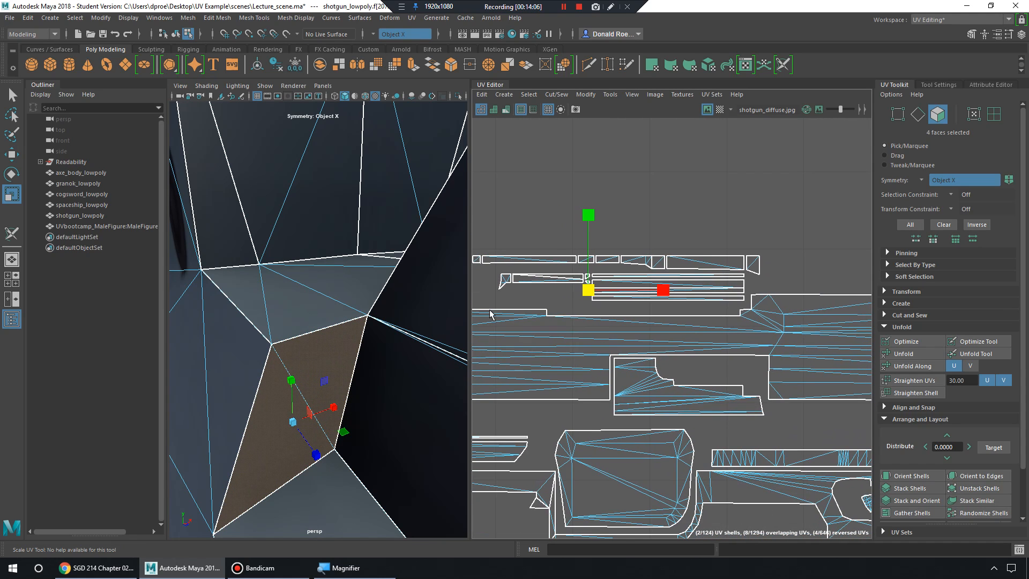
pyautogui.keyDown('alt'); pyautogui.moveTo(357, 353); pyautogui.dragTo(305, 336, button='middle'); pyautogui.keyUp('alt')
pyautogui.keyDown('alt'); pyautogui.moveTo(305, 336); pyautogui.dragTo(267, 328, button='right'); pyautogui.keyUp('alt')
pyautogui.keyDown('alt'); pyautogui.moveTo(267, 329); pyautogui.dragTo(365, 342); pyautogui.keyUp('alt')
pyautogui.keyDown('alt'); pyautogui.moveTo(311, 346); pyautogui.dragTo(375, 343); pyautogui.keyUp('alt')
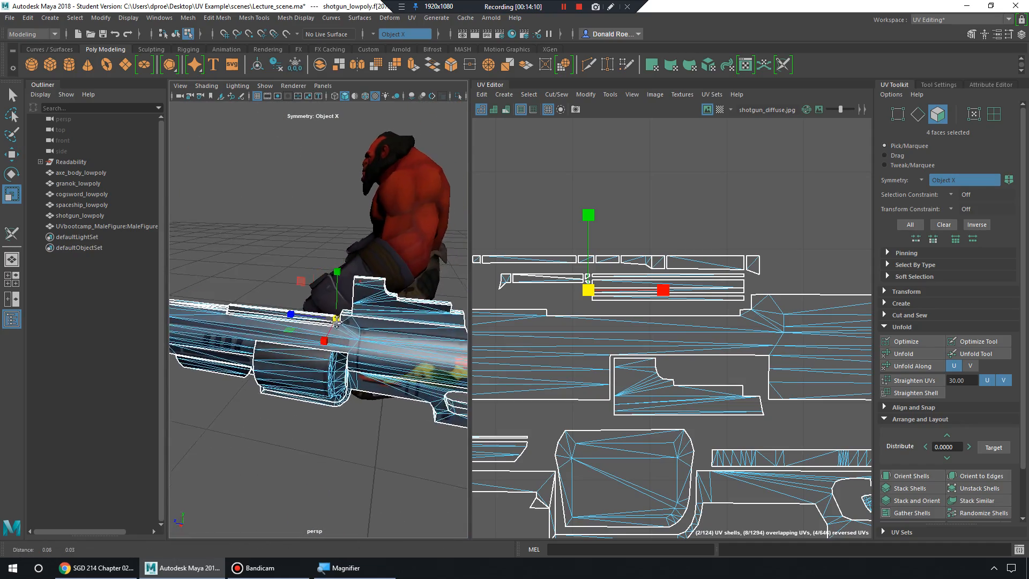
pyautogui.keyDown('alt'); pyautogui.moveTo(332, 343); pyautogui.dragTo(383, 332, button='right'); pyautogui.keyUp('alt')
pyautogui.keyDown('alt'); pyautogui.moveTo(674, 335); pyautogui.dragTo(830, 342, button='middle'); pyautogui.keyUp('alt')
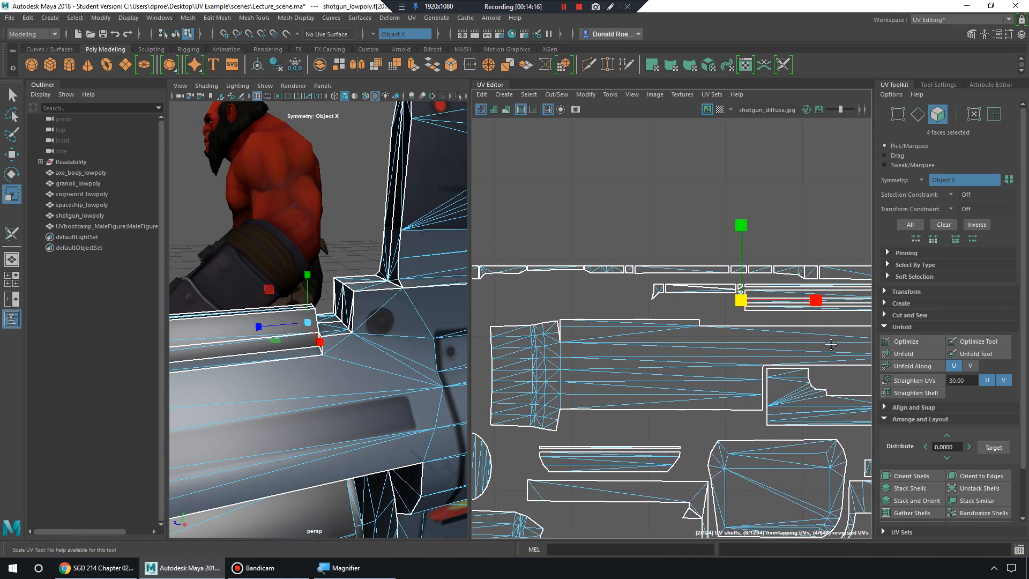
pyautogui.moveTo(691, 354)
pyautogui.keyDown('alt'); pyautogui.mouseDown(button='middle')
pyautogui.moveTo(840, 338)
pyautogui.moveTo(522, 315)
pyautogui.mouseUp(button='middle'); pyautogui.keyUp('alt')
pyautogui.keyDown('alt'); pyautogui.moveTo(668, 312); pyautogui.dragTo(763, 325, button='middle'); pyautogui.keyUp('alt')
# Close in on the small box and switch to Edge mode on its top edge.
pyautogui.keyDown('alt'); pyautogui.moveTo(312, 298); pyautogui.dragTo(264, 294, button='middle'); pyautogui.keyUp('alt')
pyautogui.keyDown('alt'); pyautogui.moveTo(317, 295); pyautogui.dragTo(342, 298, button='right'); pyautogui.keyUp('alt')
pyautogui.keyDown('alt'); pyautogui.moveTo(311, 287); pyautogui.dragTo(345, 311, button='middle'); pyautogui.keyUp('alt')
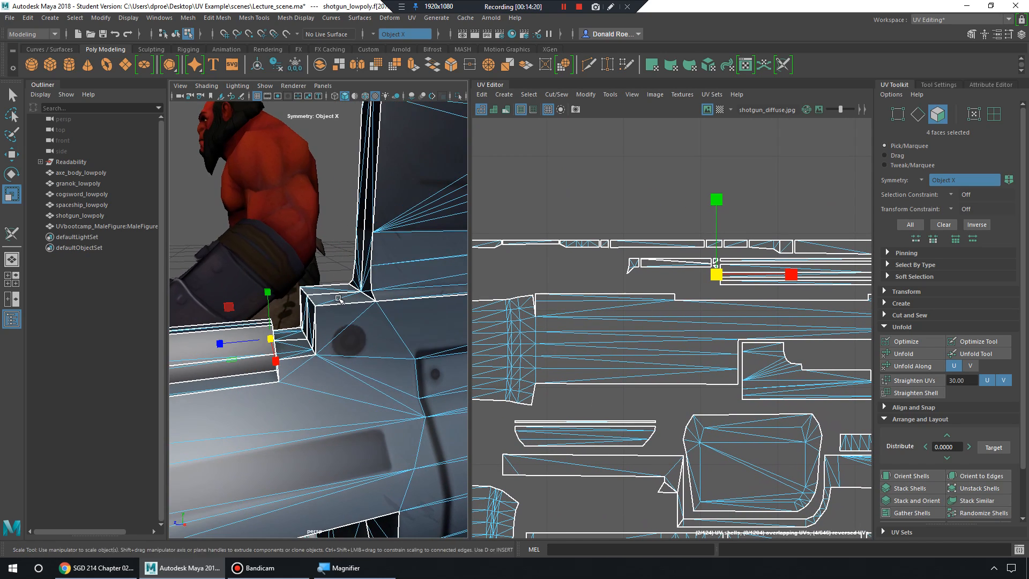
pyautogui.keyDown('alt'); pyautogui.moveTo(316, 300); pyautogui.dragTo(314, 231, button='right'); pyautogui.keyUp('alt')
pyautogui.scroll(-1, 338, 304)
pyautogui.scroll(3, 318, 303)
pyautogui.scroll(-1, 320, 305)
pyautogui.scroll(-1, 314, 302)
pyautogui.click(295, 265)
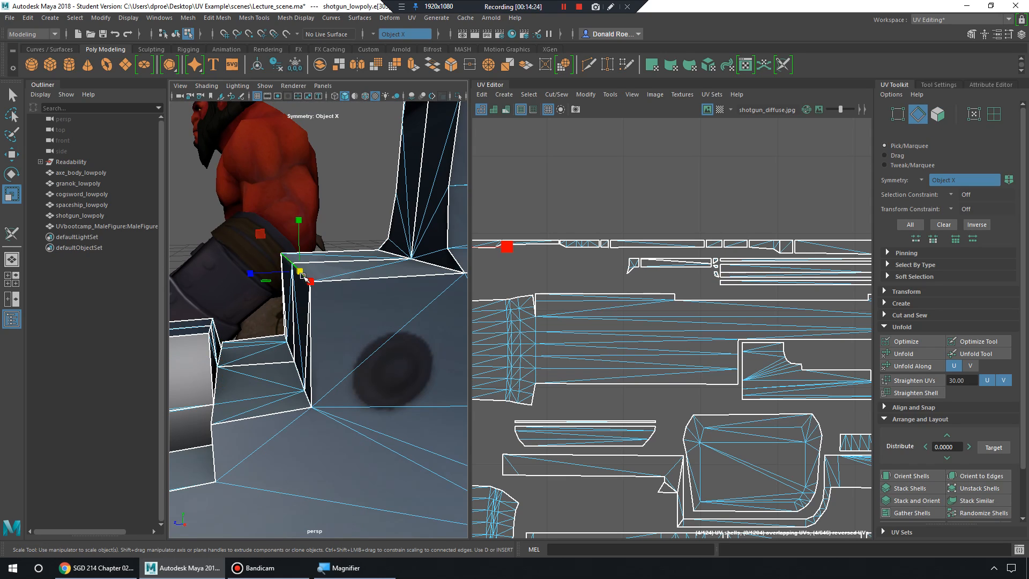
# Bevel the selected box edges with Edit Mesh > Bevel at width 0.0719.
pyautogui.click(217, 18)
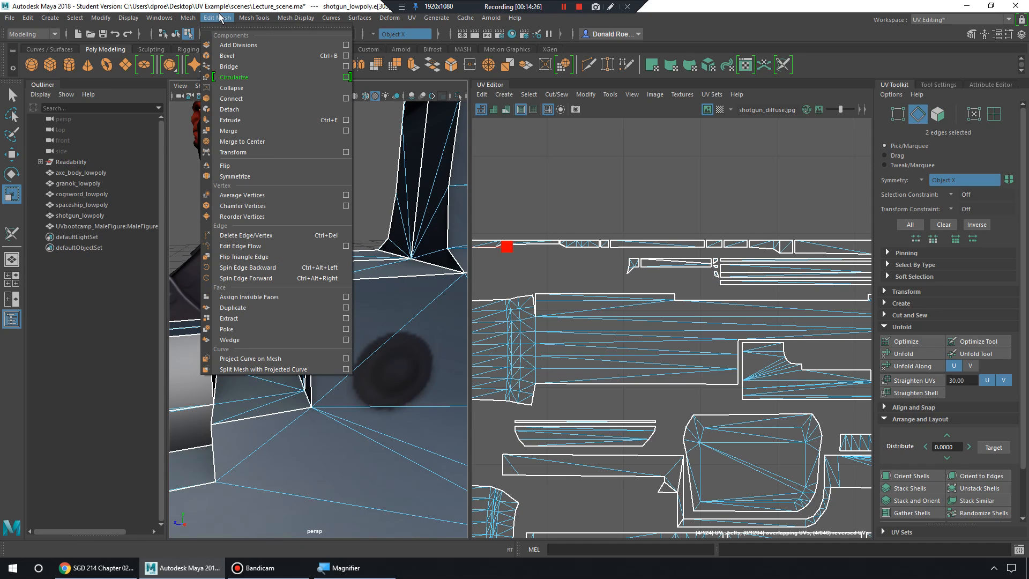
pyautogui.click(346, 55)
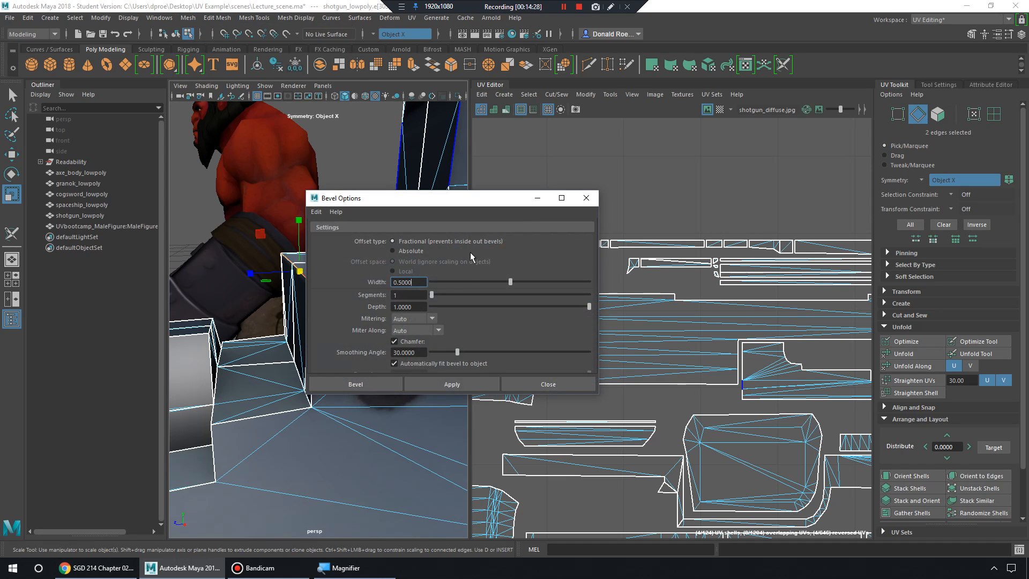
pyautogui.click(461, 383)
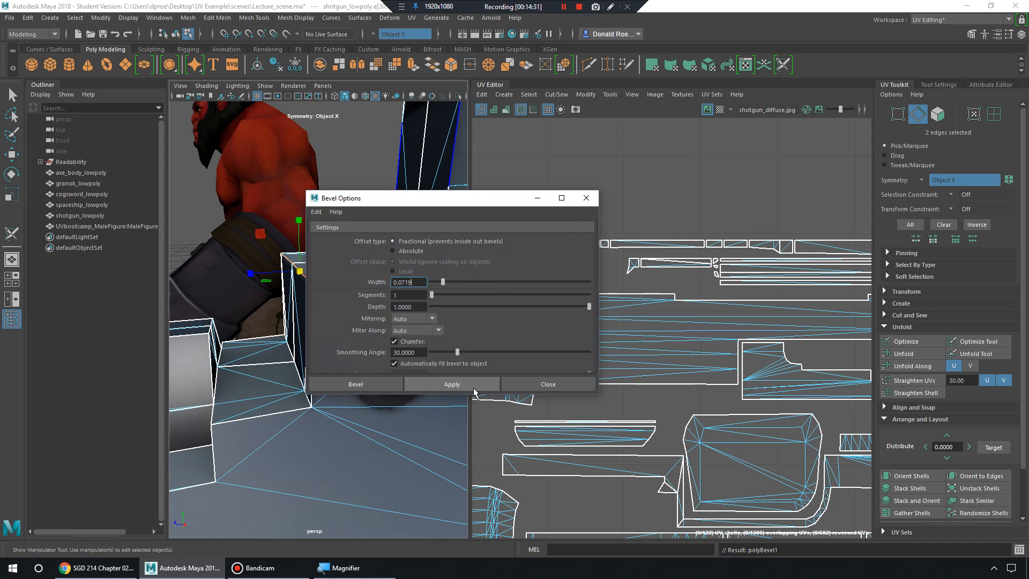
pyautogui.moveTo(426, 199); pyautogui.dragTo(611, 217)
pyautogui.click(356, 259)
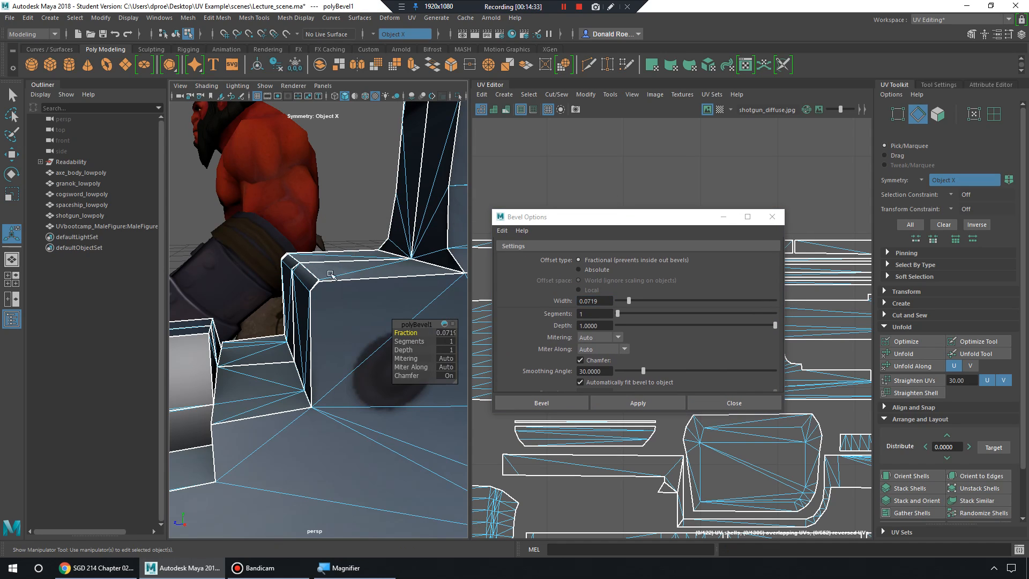
pyautogui.click(420, 294)
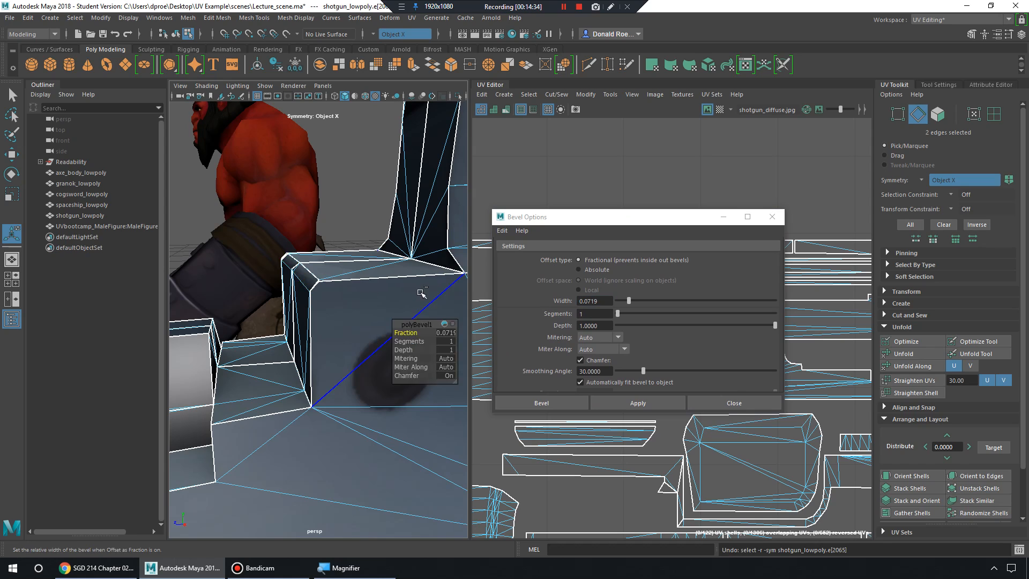
pyautogui.click(656, 406)
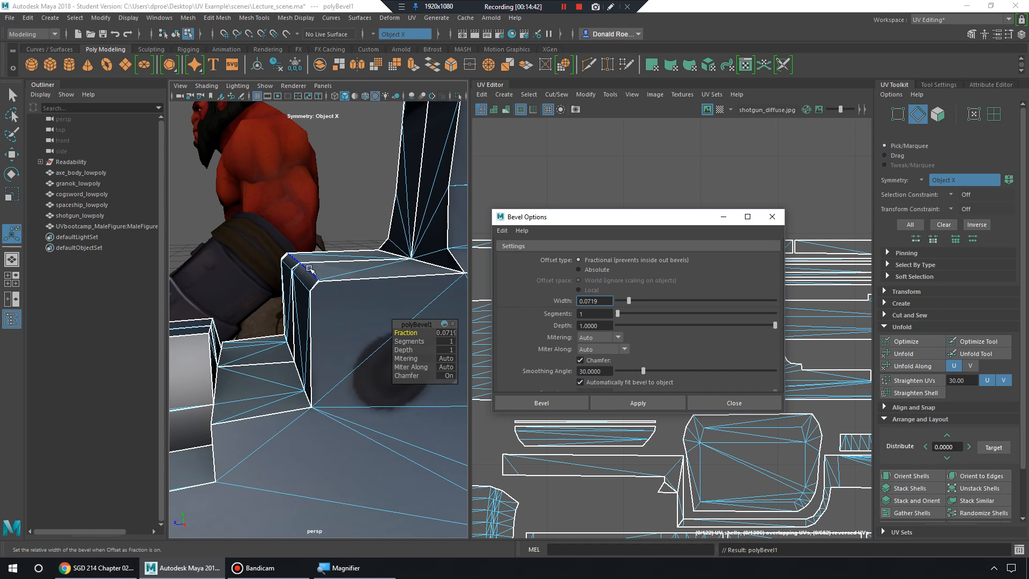
# Select an edge on the bevelled box and minimize the Bevel Options window.
pyautogui.keyDown('alt'); pyautogui.moveTo(314, 260); pyautogui.dragTo(354, 301); pyautogui.keyUp('alt')
pyautogui.click(359, 317)
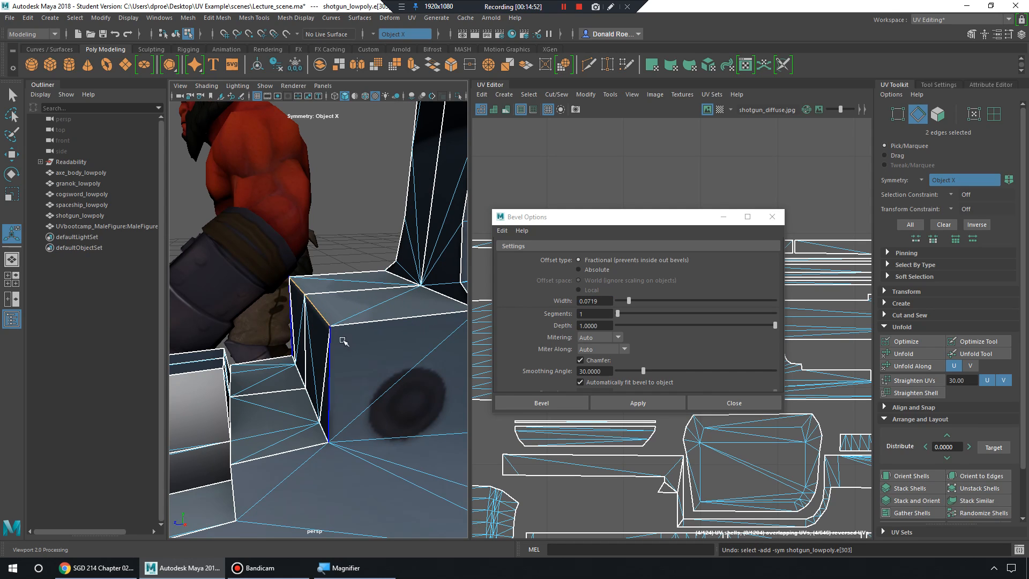
pyautogui.click(727, 215)
pyautogui.click(725, 217)
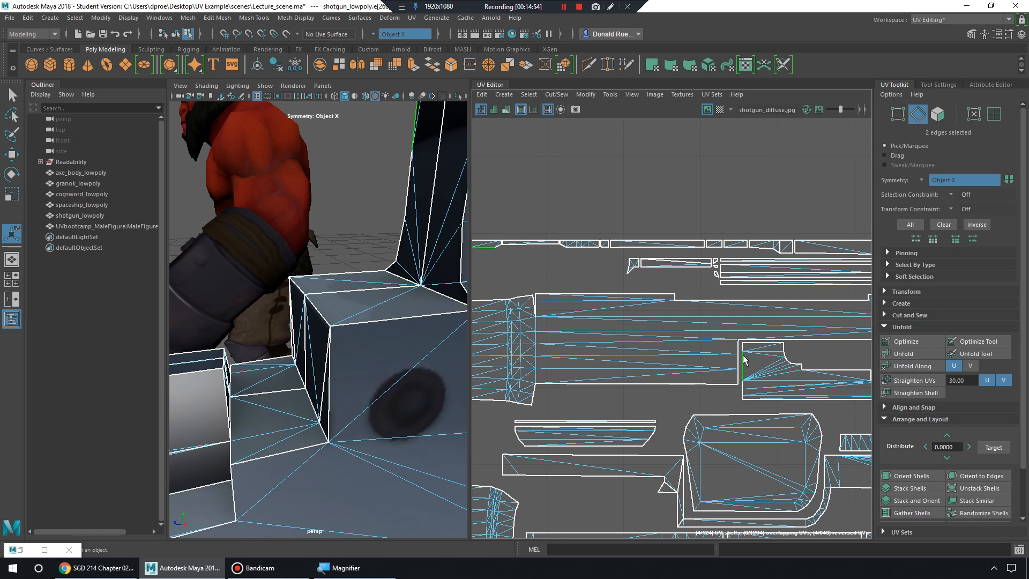
# Zoom the UV layout out to show all of the shotgun's UV shells.
pyautogui.keyDown('alt'); pyautogui.moveTo(624, 308); pyautogui.dragTo(606, 312, button='middle'); pyautogui.keyUp('alt')
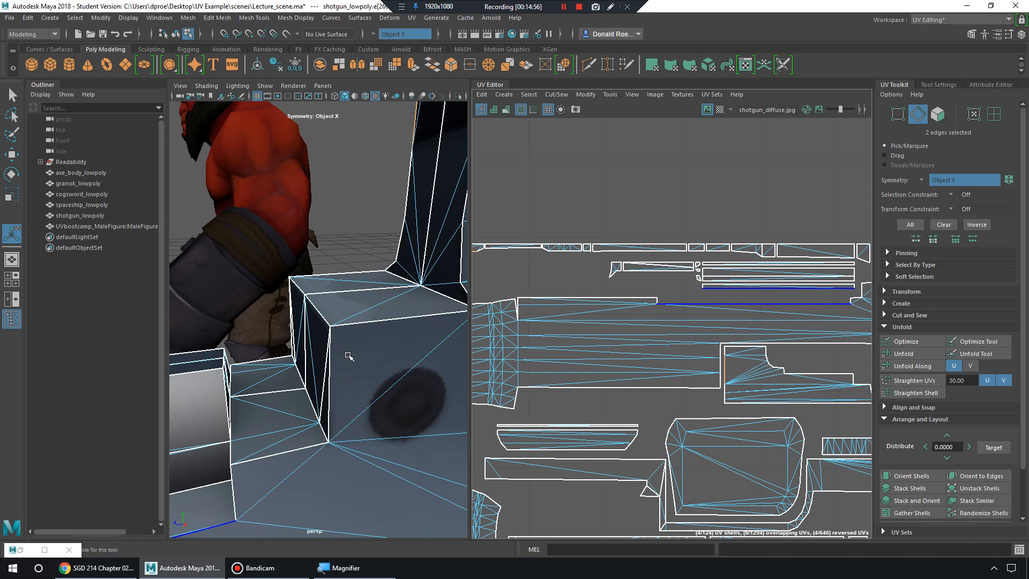
pyautogui.keyDown('alt'); pyautogui.moveTo(348, 357); pyautogui.dragTo(374, 333, button='middle'); pyautogui.keyUp('alt')
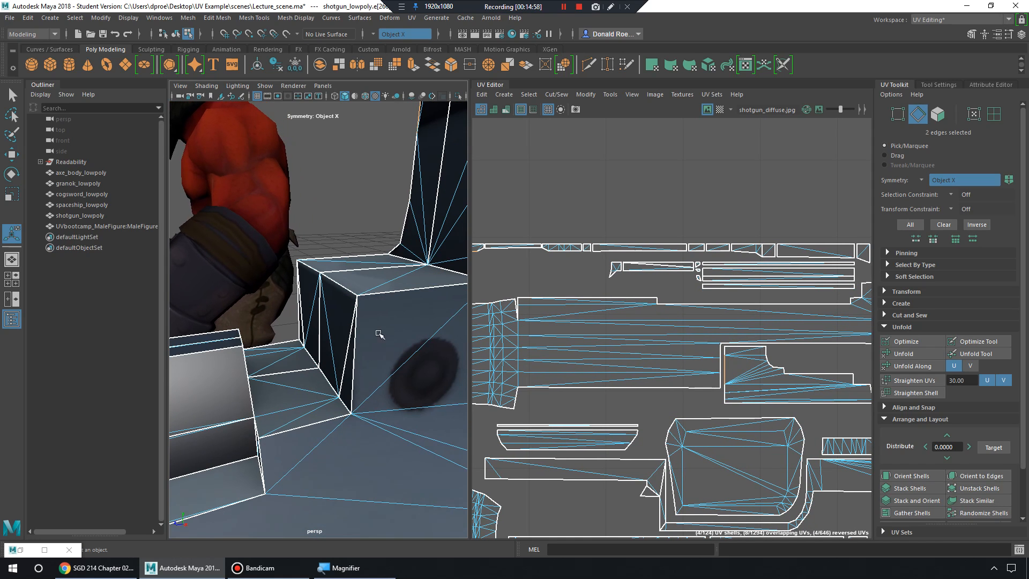
pyautogui.scroll(-3, 387, 329)
pyautogui.keyDown('alt'); pyautogui.moveTo(848, 354); pyautogui.dragTo(770, 321, button='middle'); pyautogui.keyUp('alt')
pyautogui.keyDown('alt'); pyautogui.moveTo(771, 322); pyautogui.dragTo(605, 285, button='right'); pyautogui.keyUp('alt')
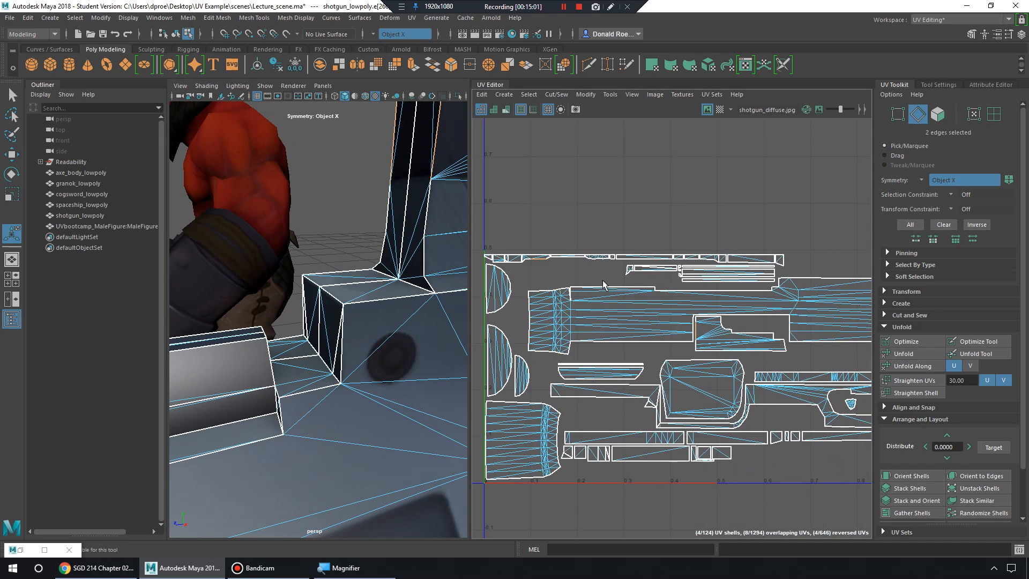
pyautogui.keyDown('alt'); pyautogui.moveTo(774, 337); pyautogui.dragTo(729, 313, button='middle'); pyautogui.keyUp('alt')
pyautogui.keyDown('alt'); pyautogui.moveTo(729, 313); pyautogui.dragTo(677, 295, button='right'); pyautogui.keyUp('alt')
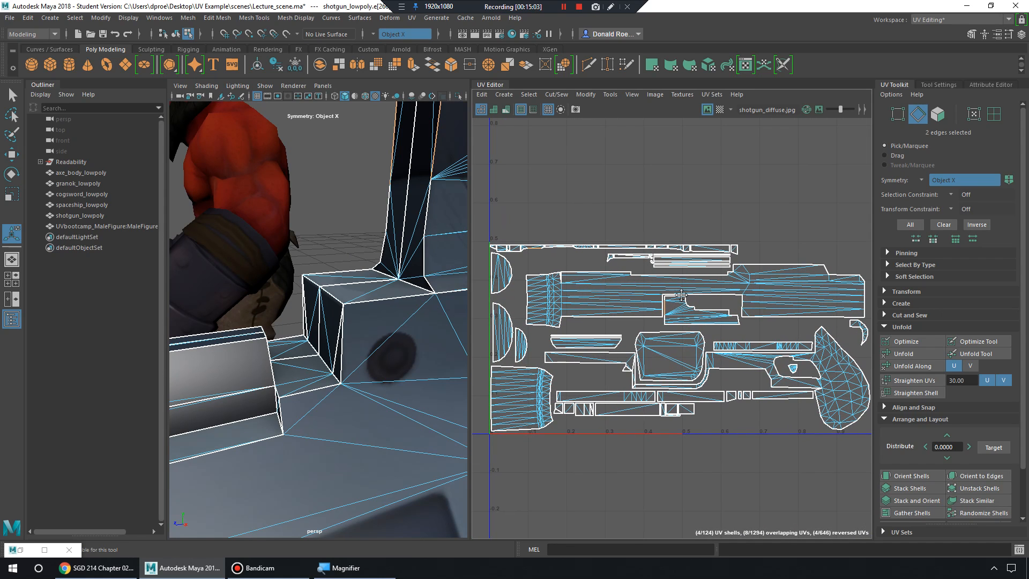
pyautogui.keyDown('alt'); pyautogui.moveTo(682, 295); pyautogui.dragTo(674, 298, button='middle'); pyautogui.keyUp('alt')
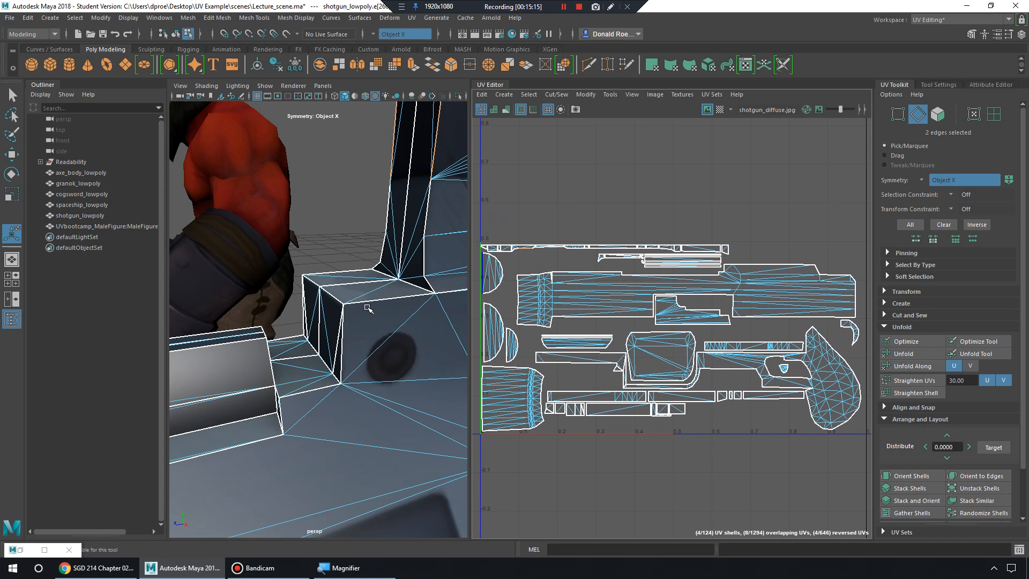
# Orbit low behind the gun's stock end and return to Object Mode.
pyautogui.keyDown('alt'); pyautogui.moveTo(393, 309); pyautogui.dragTo(353, 316, button='right'); pyautogui.keyUp('alt')
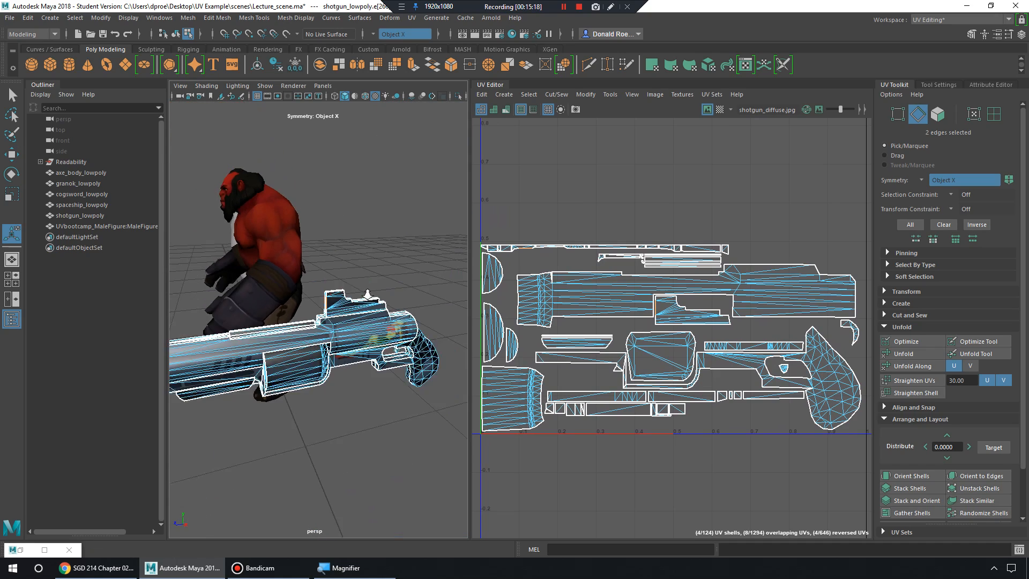
pyautogui.keyDown('alt'); pyautogui.moveTo(354, 317); pyautogui.dragTo(267, 315); pyautogui.keyUp('alt')
pyautogui.keyDown('alt'); pyautogui.moveTo(267, 314); pyautogui.dragTo(345, 337, button='middle'); pyautogui.keyUp('alt')
pyautogui.keyDown('alt'); pyautogui.moveTo(345, 336); pyautogui.dragTo(289, 316); pyautogui.keyUp('alt')
pyautogui.keyDown('alt'); pyautogui.moveTo(290, 316); pyautogui.dragTo(365, 329, button='right'); pyautogui.keyUp('alt')
pyautogui.keyDown('alt'); pyautogui.moveTo(364, 329); pyautogui.dragTo(391, 338); pyautogui.keyUp('alt')
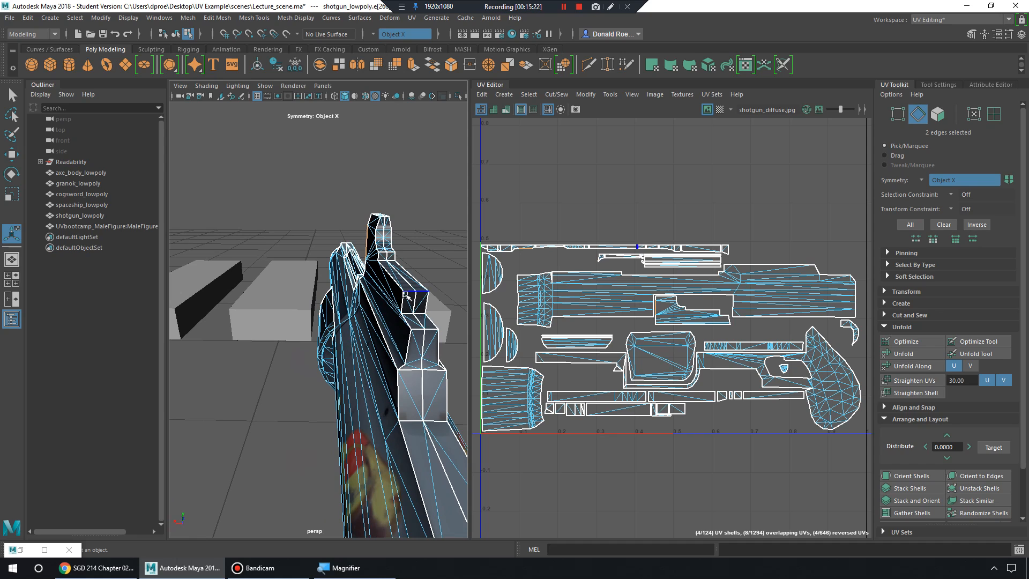
pyautogui.moveTo(410, 300); pyautogui.dragTo(452, 255, button='right')
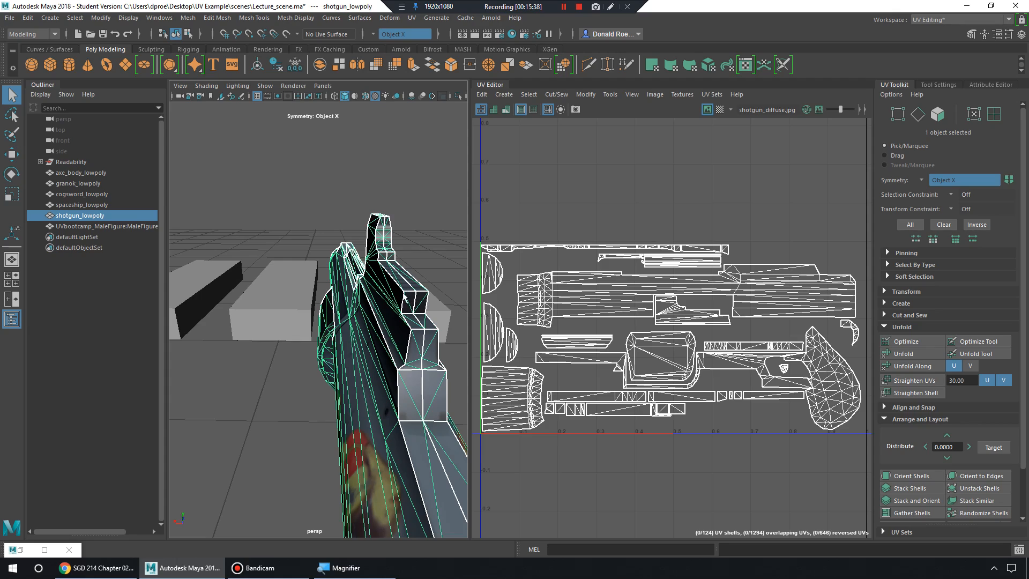
pyautogui.moveTo(371, 331)
pyautogui.keyDown('alt'); pyautogui.mouseDown()
pyautogui.moveTo(419, 337)
pyautogui.moveTo(367, 347)
pyautogui.mouseUp(); pyautogui.keyUp('alt')
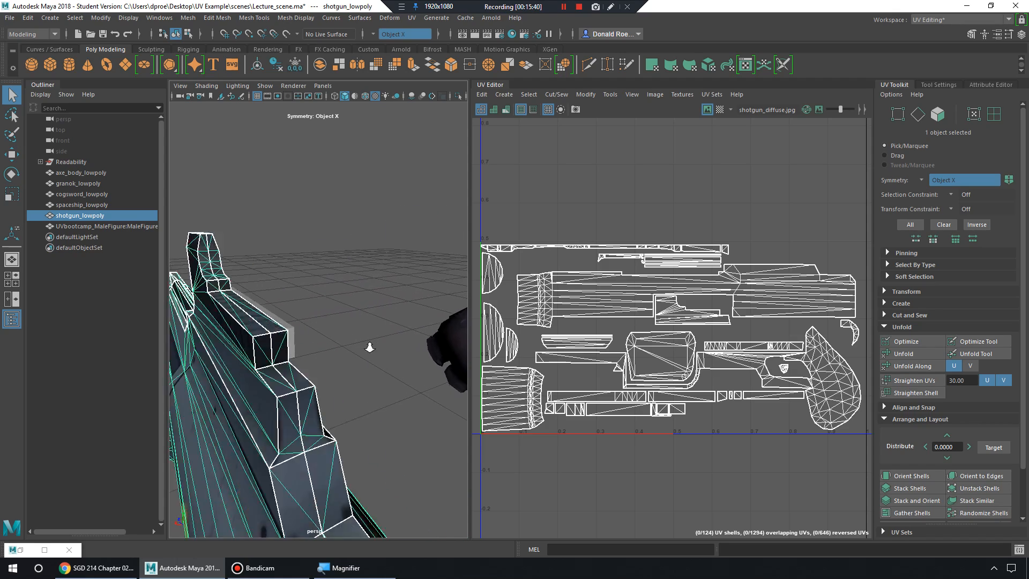
pyautogui.keyDown('alt'); pyautogui.moveTo(368, 346); pyautogui.dragTo(379, 349, button='right'); pyautogui.keyUp('alt')
pyautogui.moveTo(379, 349)
pyautogui.keyDown('alt'); pyautogui.mouseDown()
pyautogui.moveTo(391, 349)
pyautogui.moveTo(385, 355)
pyautogui.mouseUp(); pyautogui.keyUp('alt')
pyautogui.keyDown('alt'); pyautogui.moveTo(390, 376); pyautogui.dragTo(370, 351, button='middle'); pyautogui.keyUp('alt')
pyautogui.click(368, 332)
pyautogui.keyDown('alt'); pyautogui.moveTo(422, 375); pyautogui.dragTo(373, 352, button='middle'); pyautogui.keyUp('alt')
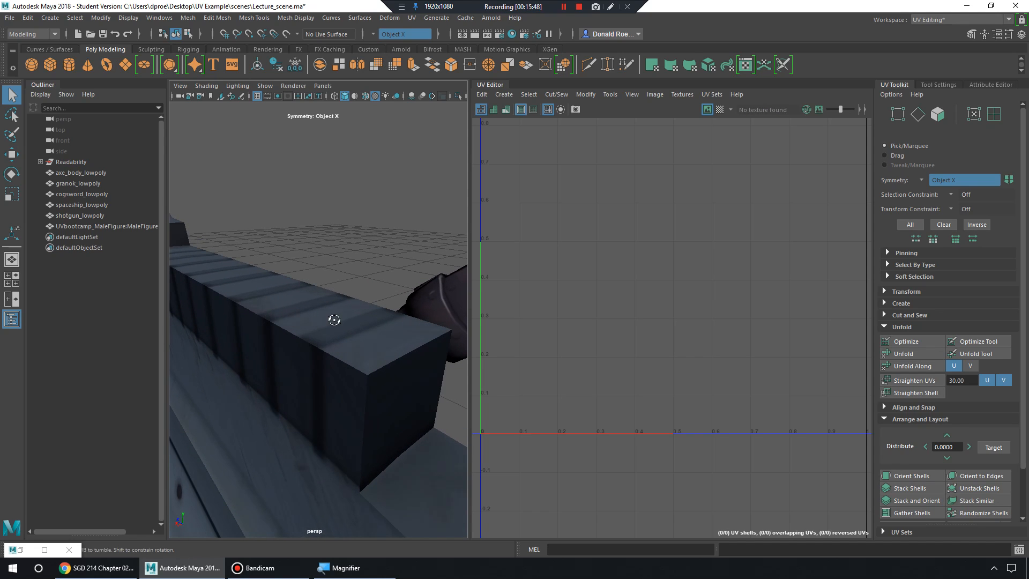
pyautogui.keyDown('alt'); pyautogui.moveTo(333, 319); pyautogui.dragTo(349, 321); pyautogui.keyUp('alt')
pyautogui.keyDown('alt'); pyautogui.moveTo(363, 319); pyautogui.dragTo(360, 318, button='middle'); pyautogui.keyUp('alt')
pyautogui.moveTo(359, 318)
pyautogui.keyDown('alt'); pyautogui.mouseDown()
pyautogui.moveTo(369, 320)
pyautogui.moveTo(358, 329)
pyautogui.moveTo(379, 328)
pyautogui.moveTo(369, 327)
pyautogui.mouseUp(); pyautogui.keyUp('alt')
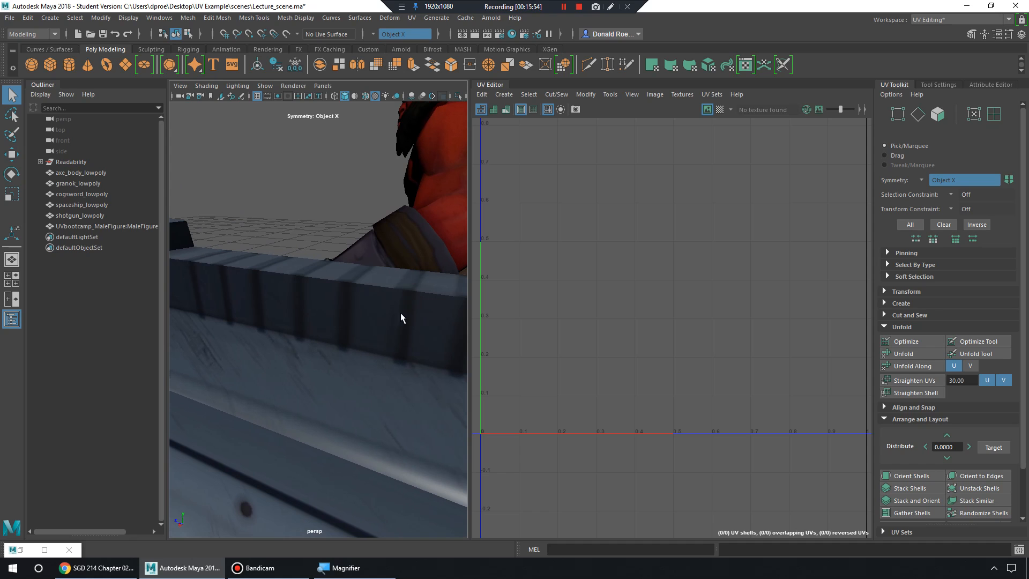
pyautogui.click(413, 298)
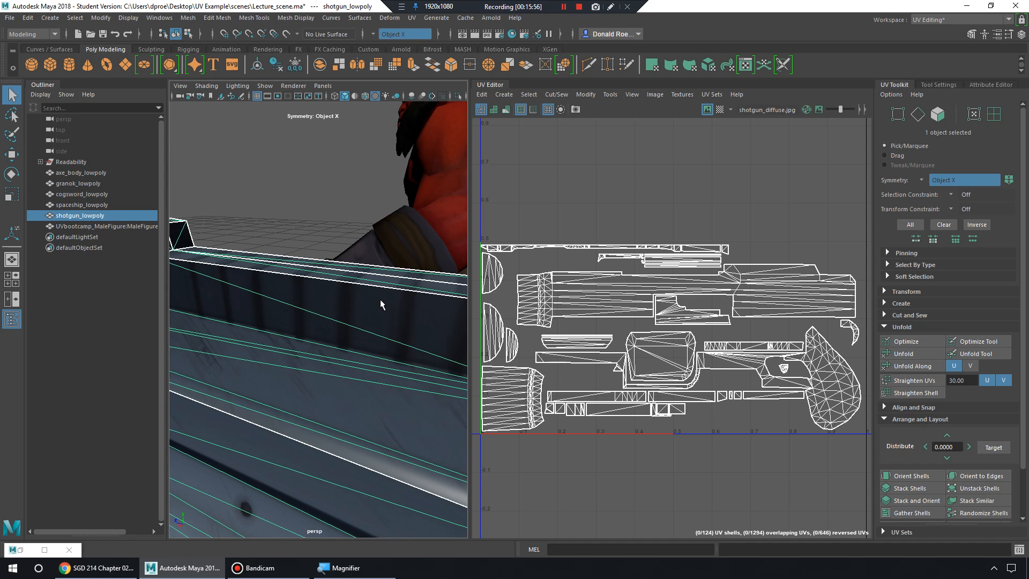
# Select a rail face in Face mode and frame it in the UV layout.
pyautogui.moveTo(380, 305); pyautogui.dragTo(382, 335, button='right')
pyautogui.click(426, 318)
pyautogui.press('f')
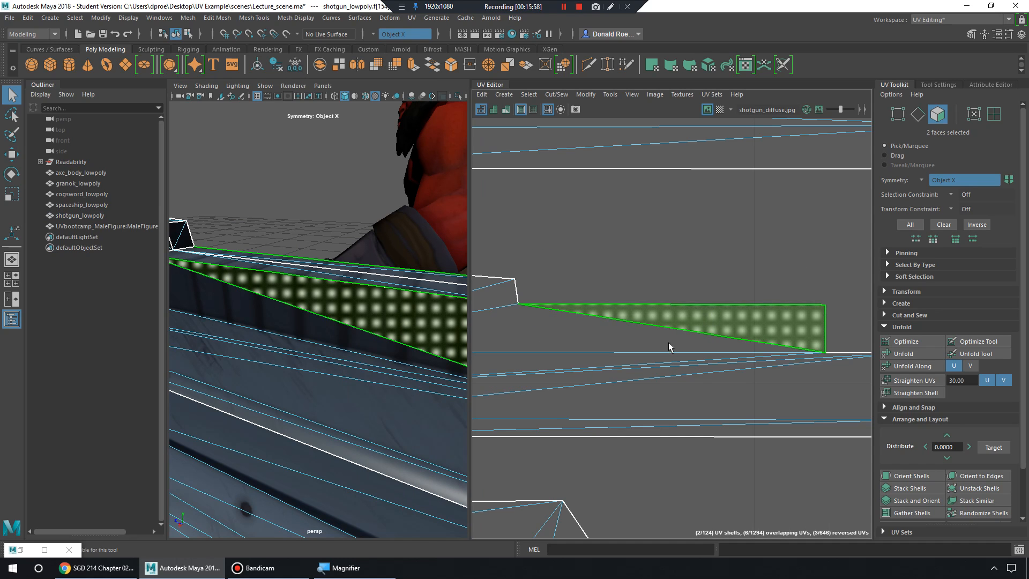
pyautogui.keyDown('alt'); pyautogui.moveTo(740, 344); pyautogui.dragTo(701, 316, button='right'); pyautogui.keyUp('alt')
pyautogui.keyDown('alt'); pyautogui.moveTo(770, 322); pyautogui.dragTo(713, 282, button='right'); pyautogui.keyUp('alt')
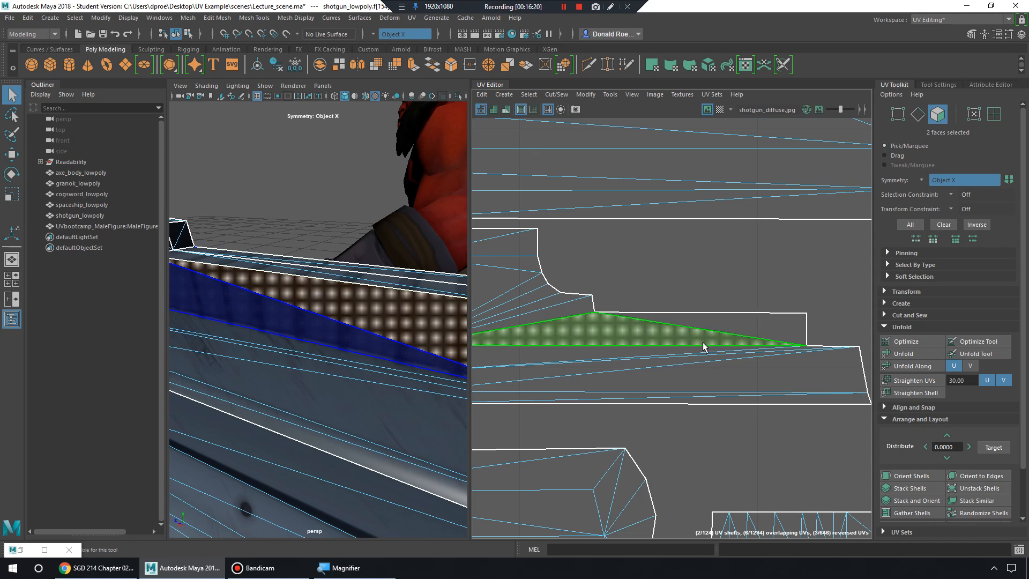
# Clear the faces, reselect the whole shotgun in Object Mode, and orbit to its rear.
pyautogui.click(367, 276)
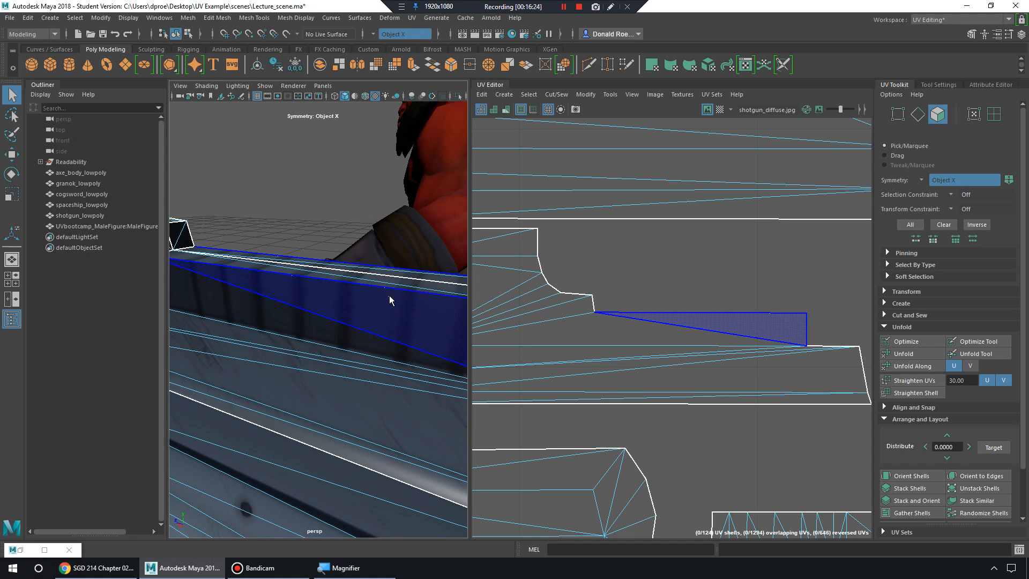
pyautogui.moveTo(389, 295); pyautogui.dragTo(433, 242, button='right')
pyautogui.scroll(-8, 418, 247)
pyautogui.keyDown('alt'); pyautogui.moveTo(397, 257); pyautogui.dragTo(464, 323); pyautogui.keyUp('alt')
pyautogui.keyDown('alt'); pyautogui.moveTo(324, 327); pyautogui.dragTo(327, 300); pyautogui.keyUp('alt')
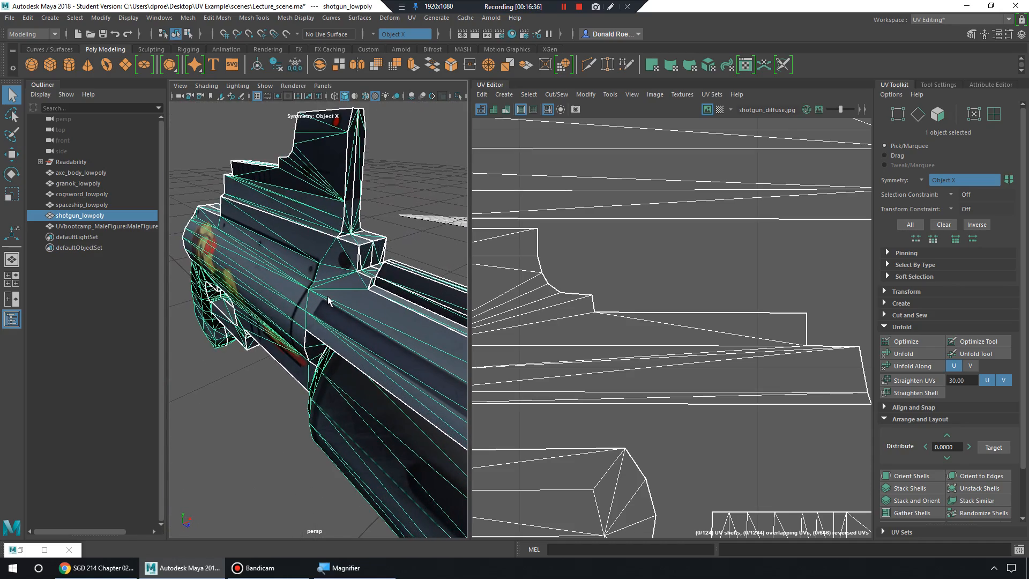
pyautogui.scroll(-10, 328, 300)
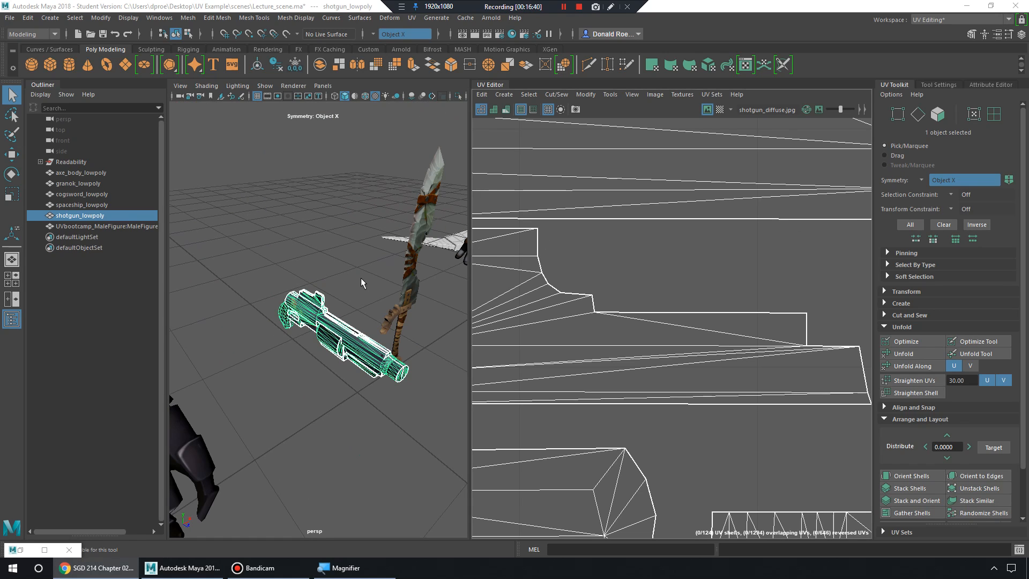
# Select the cogsword and frame it in both the 3D view and the UV Editor.
pyautogui.moveTo(403, 271)
pyautogui.keyDown('alt'); pyautogui.mouseDown()
pyautogui.moveTo(401, 260)
pyautogui.moveTo(371, 253)
pyautogui.moveTo(395, 258)
pyautogui.mouseUp(); pyautogui.keyUp('alt')
pyautogui.click(395, 258)
pyautogui.press('f')
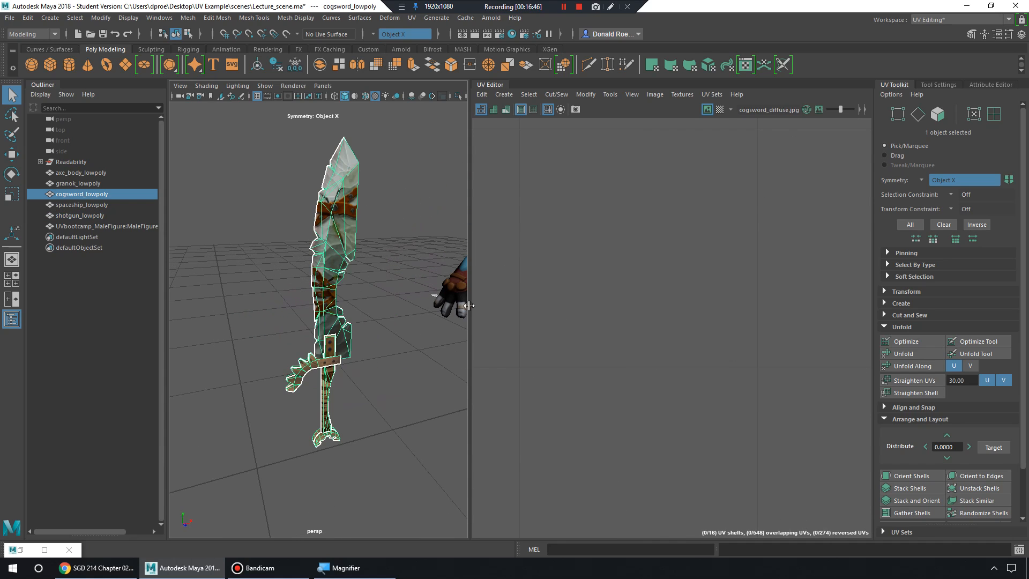
pyautogui.press('f')
pyautogui.keyDown('alt'); pyautogui.moveTo(726, 347); pyautogui.dragTo(761, 412, button='middle'); pyautogui.keyUp('alt')
pyautogui.keyDown('alt'); pyautogui.moveTo(767, 349); pyautogui.dragTo(713, 239, button='right'); pyautogui.keyUp('alt')
pyautogui.keyDown('alt'); pyautogui.moveTo(710, 240); pyautogui.dragTo(642, 268, button='middle'); pyautogui.keyUp('alt')
pyautogui.keyDown('alt'); pyautogui.moveTo(361, 253); pyautogui.dragTo(354, 239); pyautogui.keyUp('alt')
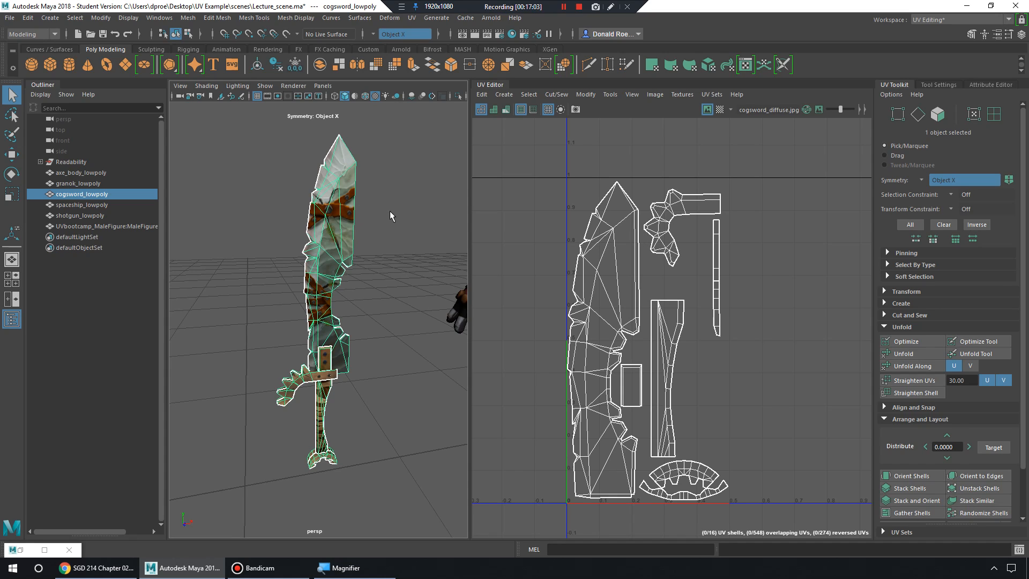
# Toggle the cogsword's selection repeatedly to compare cogsword_diffuse.jpg with its UV shells.
pyautogui.click(378, 259)
pyautogui.click(346, 243)
pyautogui.click(378, 171)
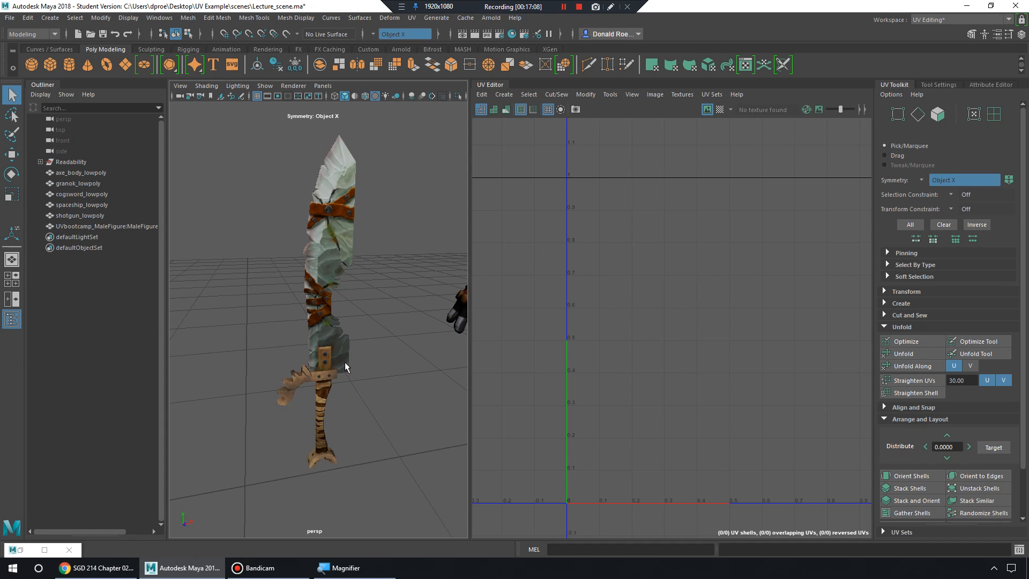
pyautogui.click(346, 167)
pyautogui.click(392, 159)
pyautogui.click(346, 179)
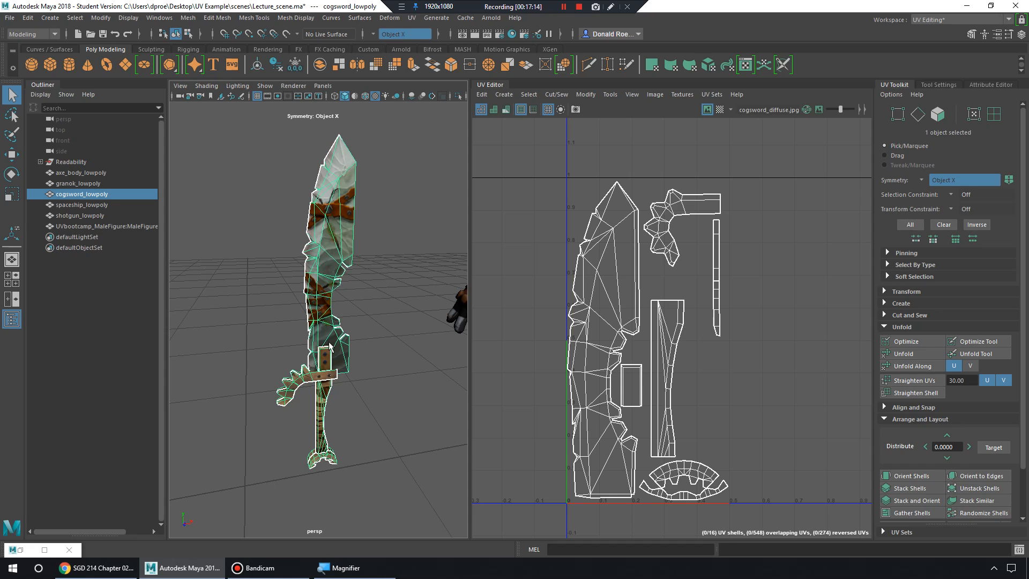
pyautogui.click(365, 373)
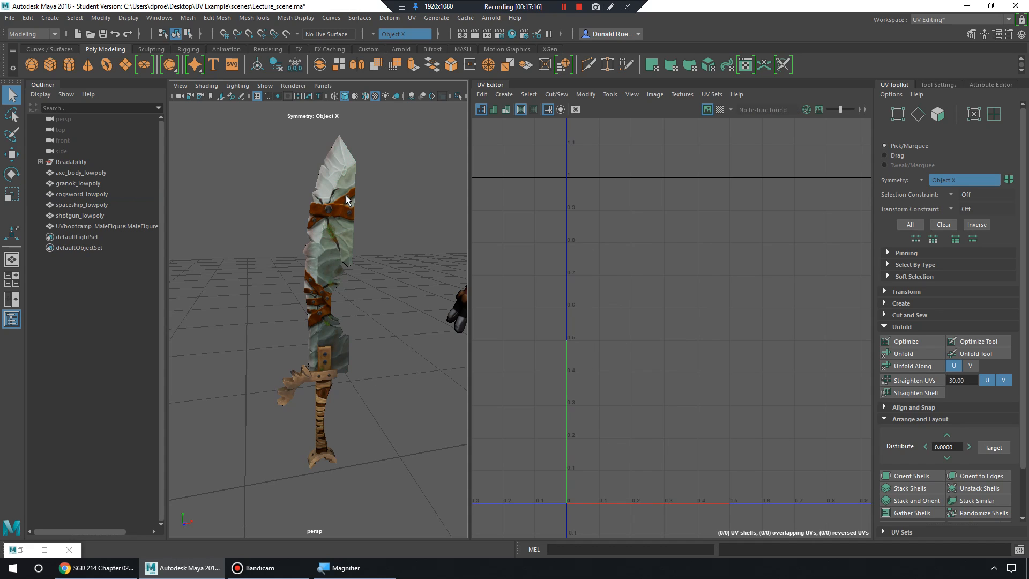
pyautogui.click(343, 146)
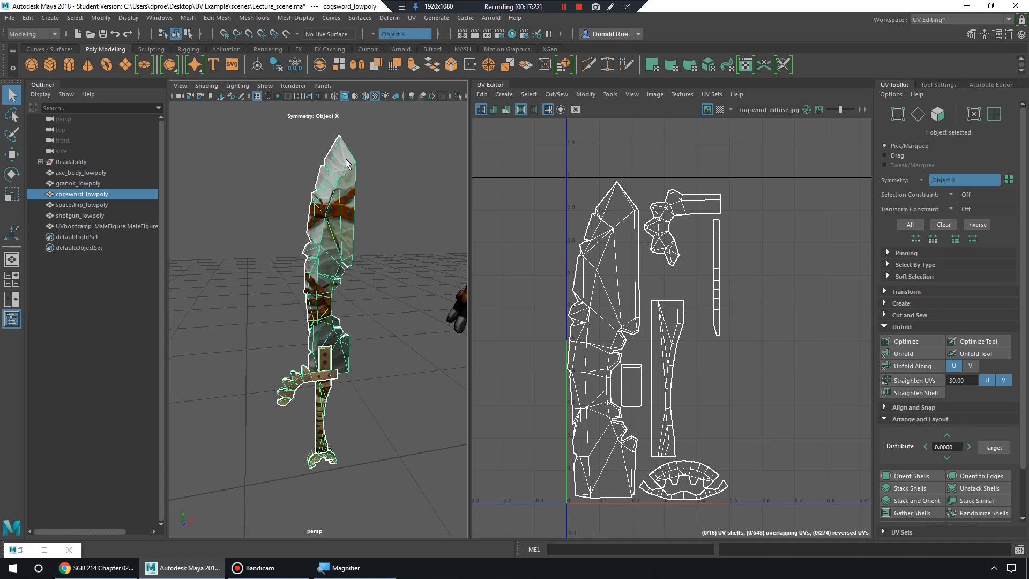
pyautogui.click(378, 161)
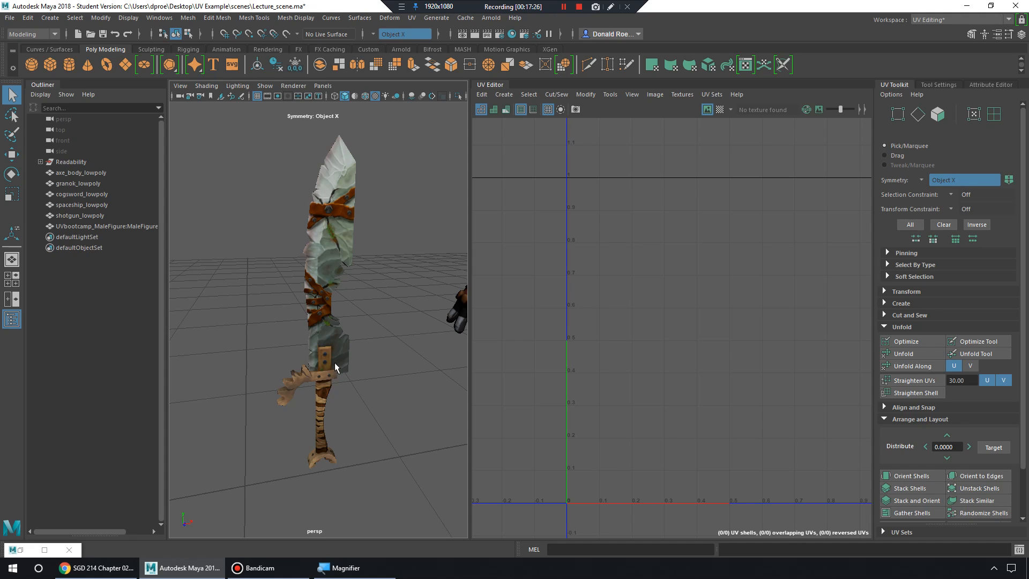
pyautogui.click(336, 300)
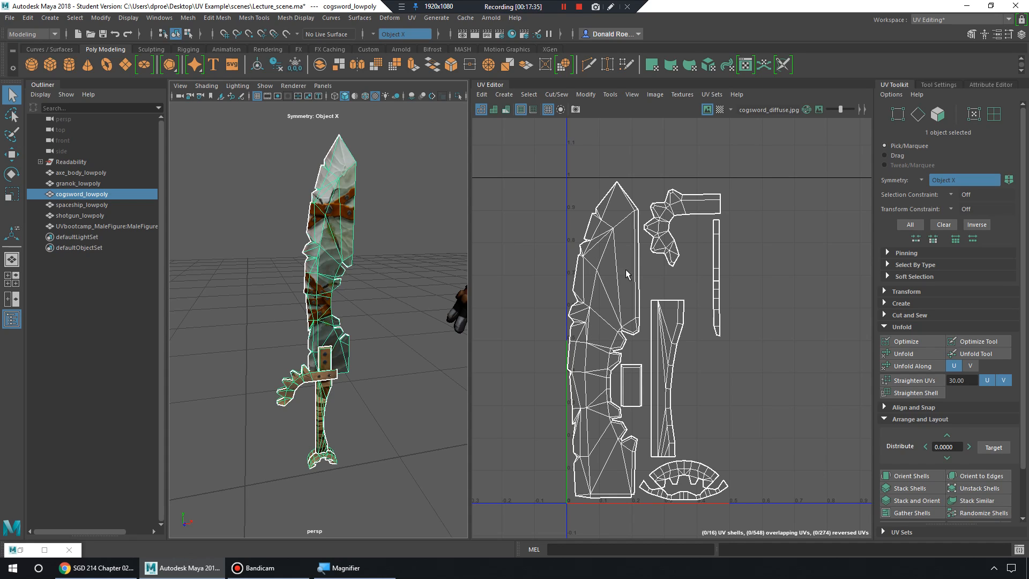
pyautogui.moveTo(611, 291); pyautogui.dragTo(562, 268, button='right')
pyautogui.click(603, 281)
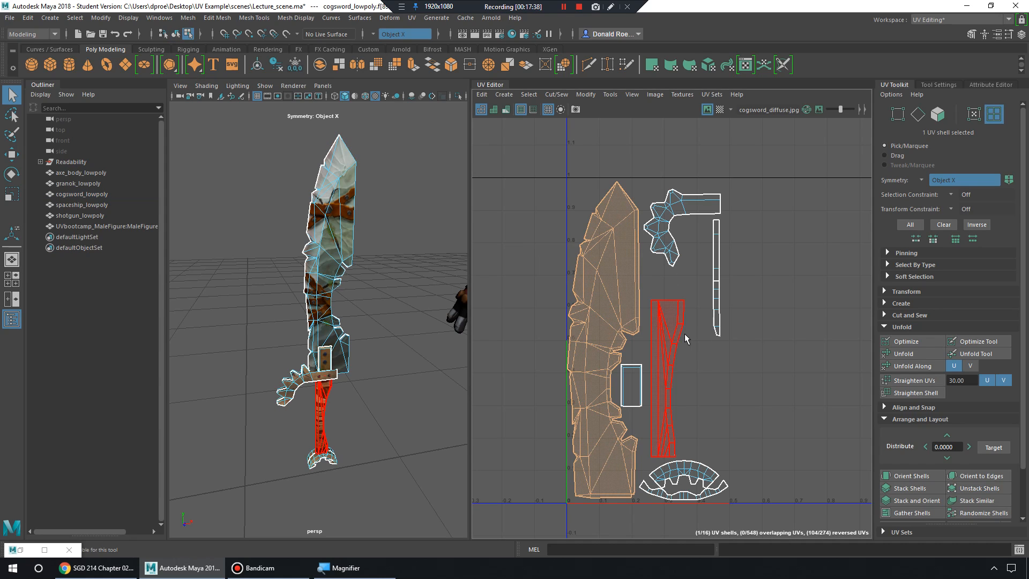
pyautogui.moveTo(545, 167); pyautogui.dragTo(801, 516)
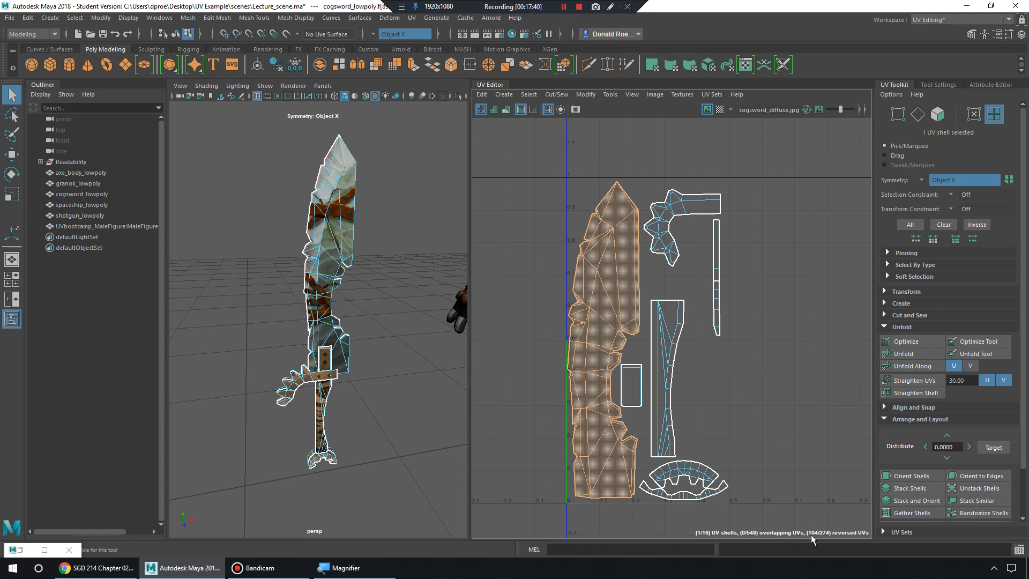
pyautogui.keyDown('alt'); pyautogui.moveTo(684, 399); pyautogui.dragTo(731, 400, button='right'); pyautogui.keyUp('alt')
pyautogui.keyDown('alt'); pyautogui.moveTo(731, 399); pyautogui.dragTo(681, 500, button='middle'); pyautogui.keyUp('alt')
pyautogui.keyDown('alt'); pyautogui.moveTo(680, 500); pyautogui.dragTo(716, 496, button='right'); pyautogui.keyUp('alt')
pyautogui.click(684, 182)
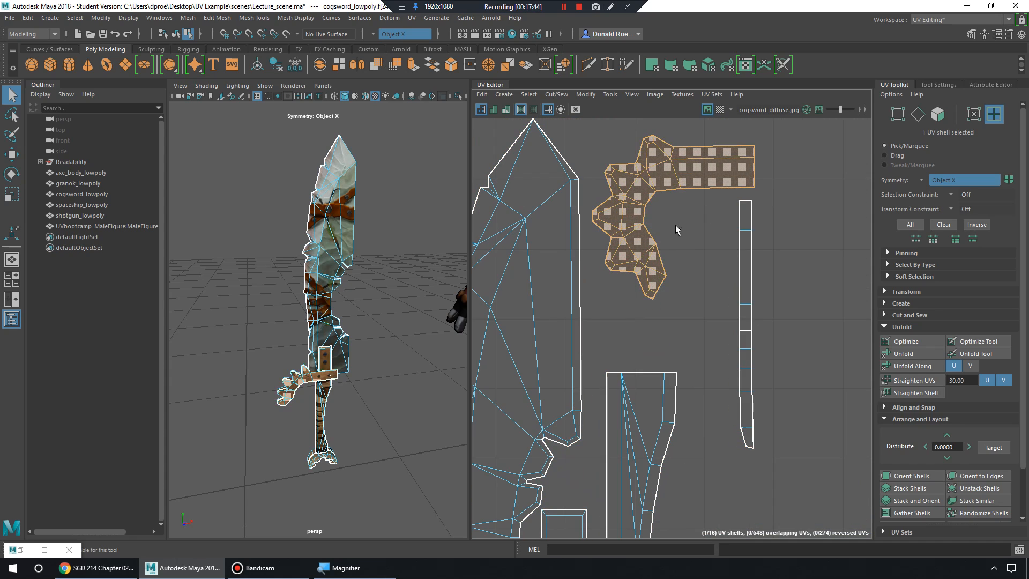
pyautogui.keyDown('alt'); pyautogui.moveTo(396, 385); pyautogui.dragTo(356, 382); pyautogui.keyUp('alt')
pyautogui.keyDown('alt'); pyautogui.moveTo(356, 382); pyautogui.dragTo(400, 423, button='right'); pyautogui.keyUp('alt')
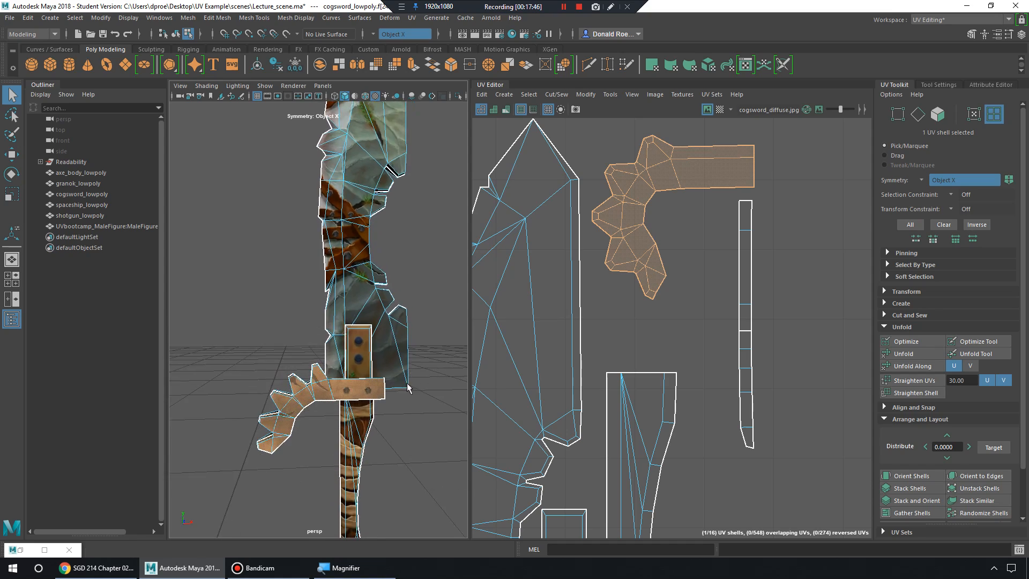
pyautogui.keyDown('alt'); pyautogui.moveTo(400, 423); pyautogui.dragTo(404, 372, button='middle'); pyautogui.keyUp('alt')
pyautogui.keyDown('alt'); pyautogui.moveTo(404, 372); pyautogui.dragTo(395, 379); pyautogui.keyUp('alt')
pyautogui.keyDown('alt'); pyautogui.moveTo(395, 379); pyautogui.dragTo(395, 393, button='right'); pyautogui.keyUp('alt')
pyautogui.keyDown('alt'); pyautogui.moveTo(395, 394); pyautogui.dragTo(405, 331, button='middle'); pyautogui.keyUp('alt')
pyautogui.scroll(-1, 657, 406)
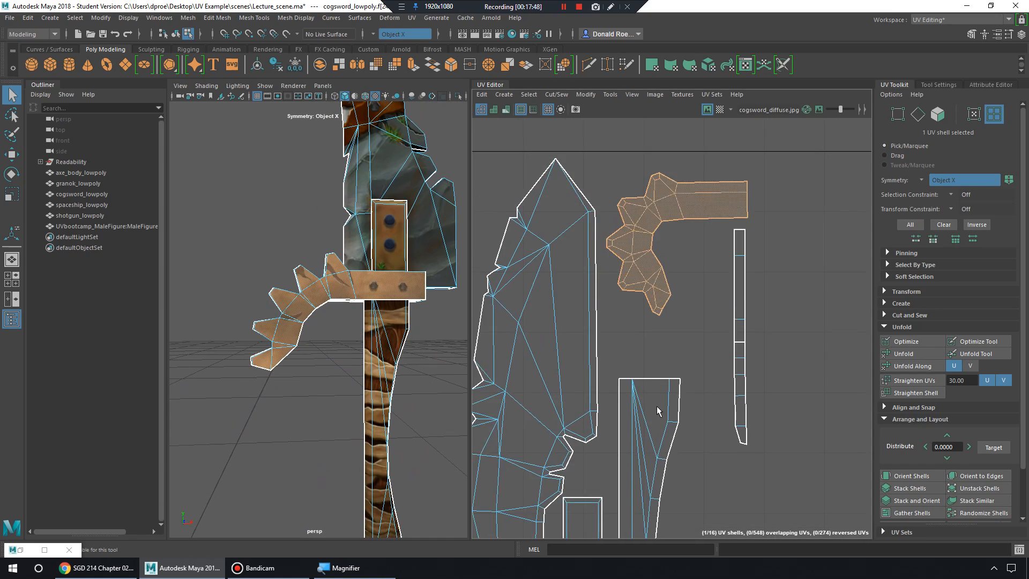
pyautogui.keyDown('alt'); pyautogui.moveTo(657, 407); pyautogui.dragTo(633, 304, button='middle'); pyautogui.keyUp('alt')
pyautogui.click(645, 372)
pyautogui.keyDown('alt'); pyautogui.moveTo(722, 466); pyautogui.dragTo(781, 332, button='middle'); pyautogui.keyUp('alt')
pyautogui.scroll(-1, 601, 352)
pyautogui.click(554, 294)
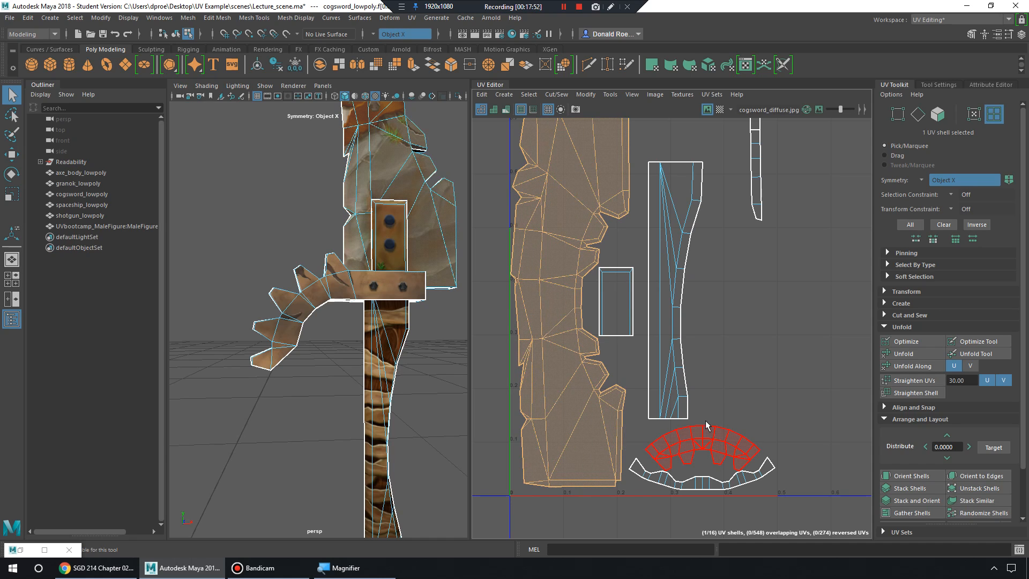
pyautogui.click(720, 448)
pyautogui.keyDown('alt'); pyautogui.moveTo(715, 290); pyautogui.dragTo(673, 485, button='middle'); pyautogui.keyUp('alt')
pyautogui.keyDown('alt'); pyautogui.moveTo(713, 372); pyautogui.dragTo(614, 376, button='right'); pyautogui.keyUp('alt')
pyautogui.keyDown('alt'); pyautogui.moveTo(683, 399); pyautogui.dragTo(674, 363, button='middle'); pyautogui.keyUp('alt')
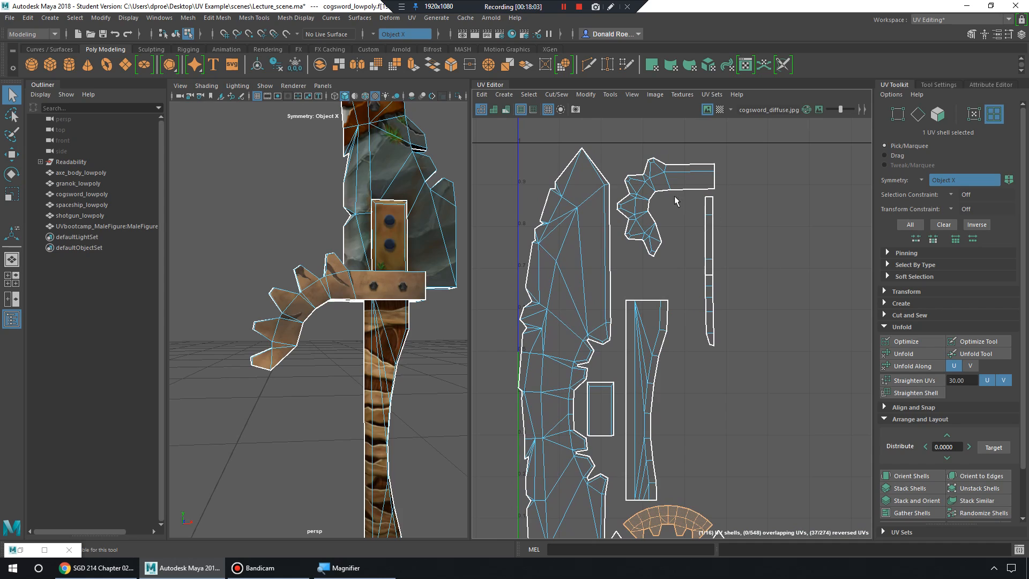
pyautogui.scroll(-3, 748, 300)
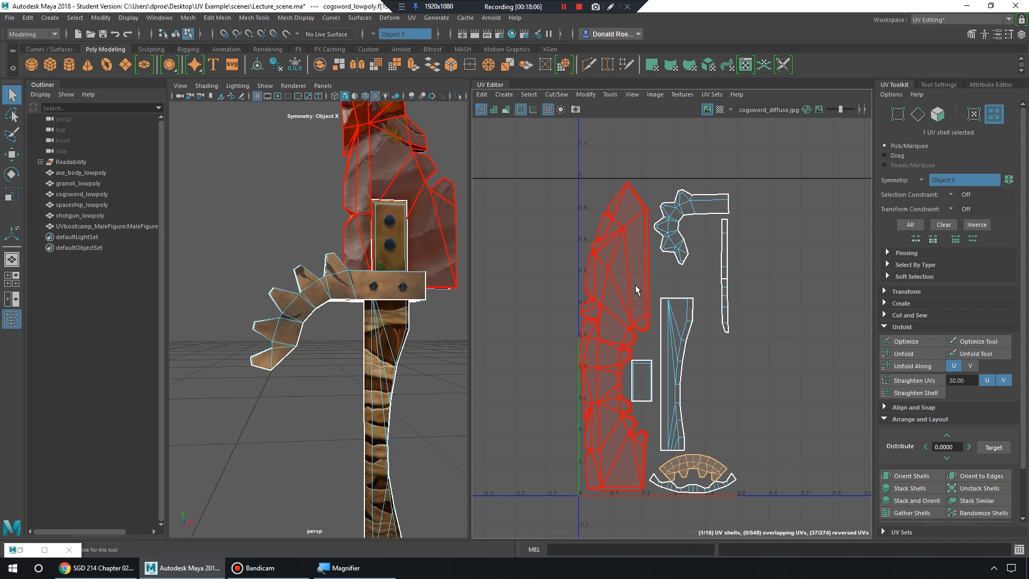
pyautogui.click(637, 256)
pyautogui.click(668, 311)
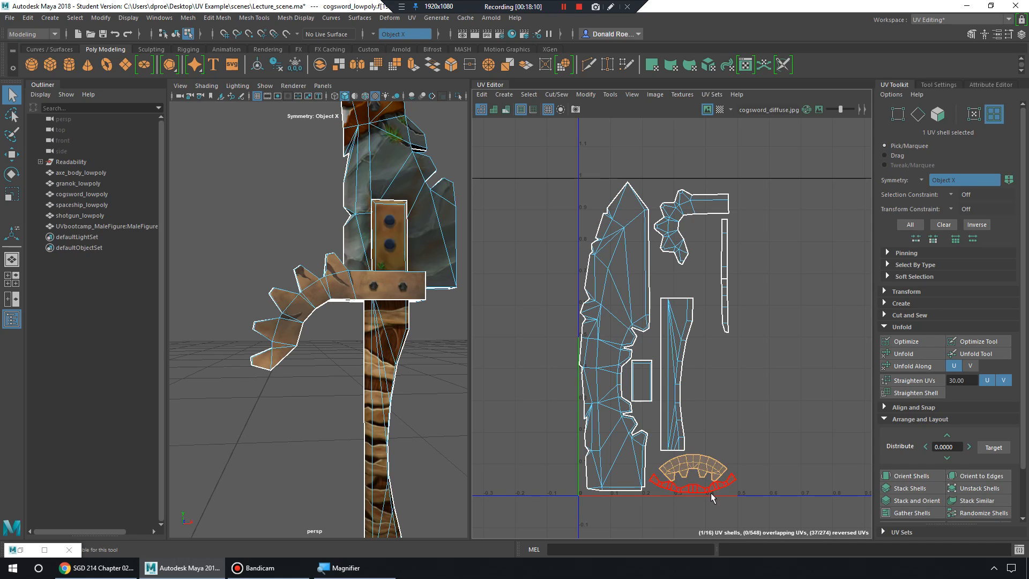
pyautogui.click(724, 249)
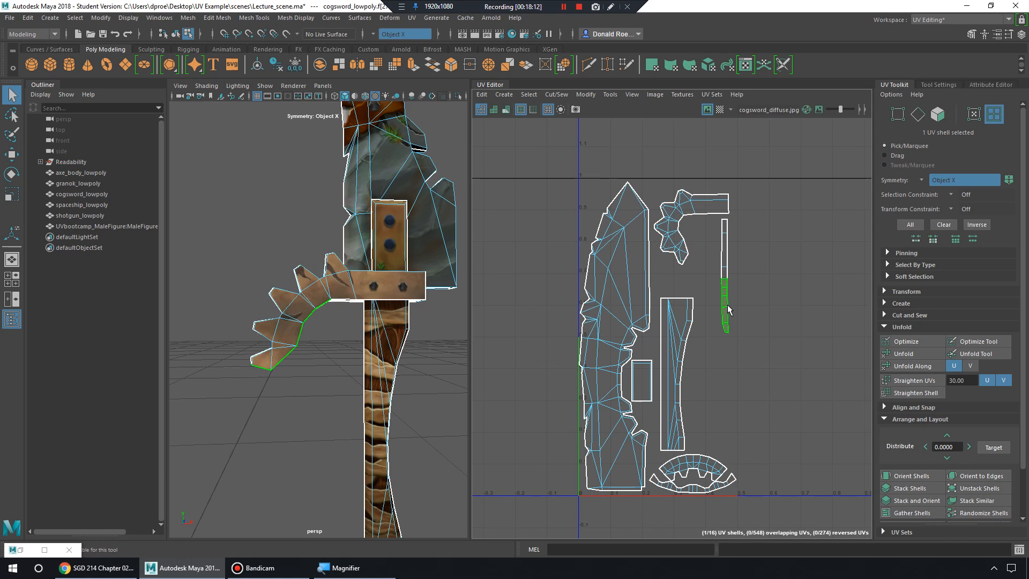
pyautogui.click(688, 241)
pyautogui.click(651, 255)
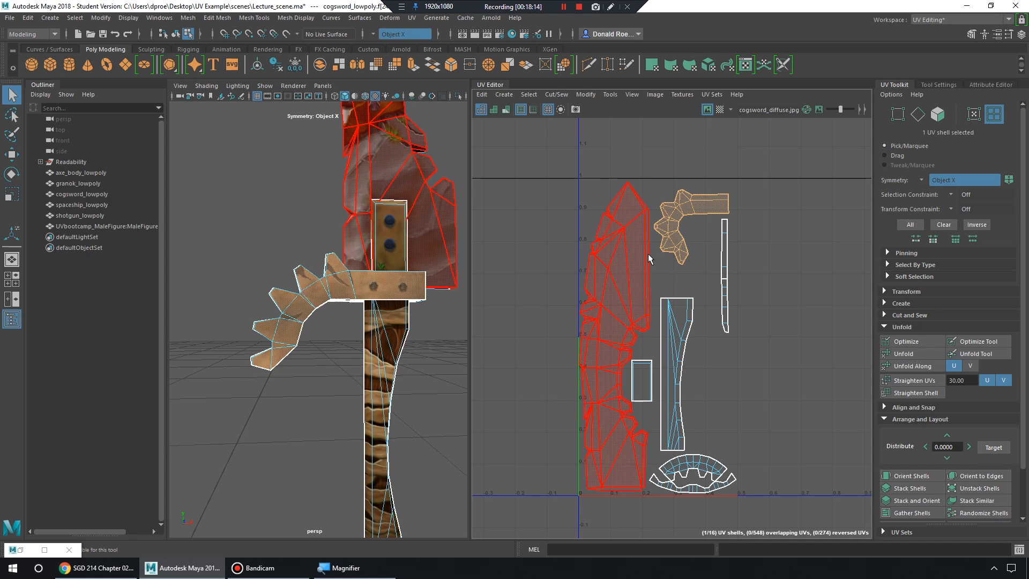
pyautogui.click(642, 268)
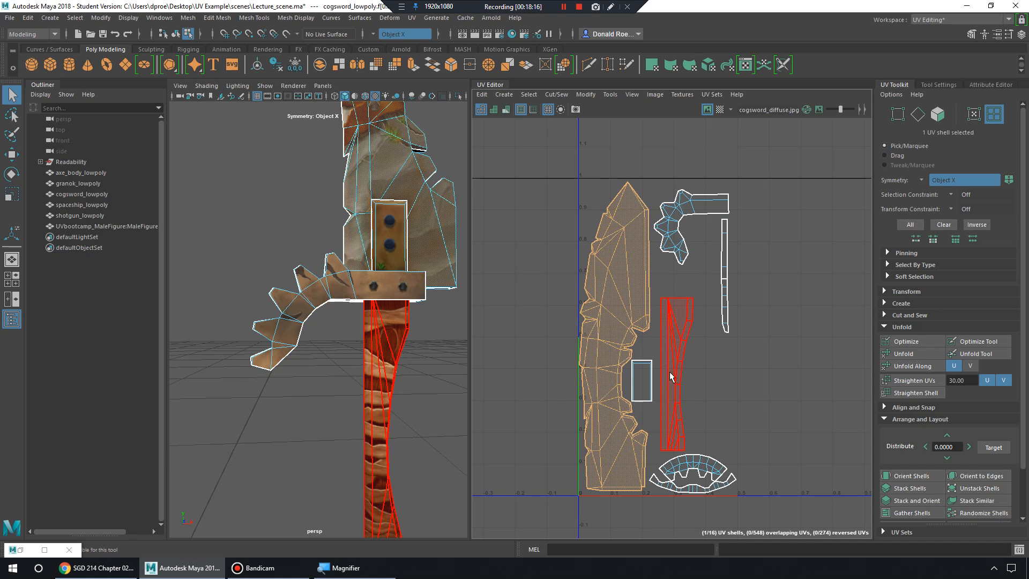
pyautogui.click(678, 353)
pyautogui.click(621, 437)
pyautogui.click(705, 486)
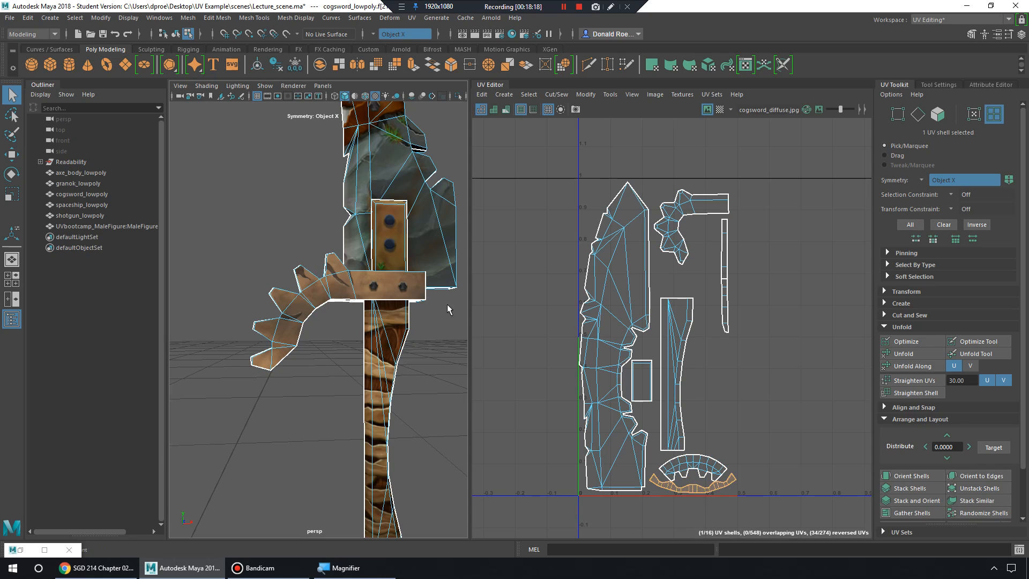
pyautogui.moveTo(391, 268); pyautogui.dragTo(319, 218, button='right')
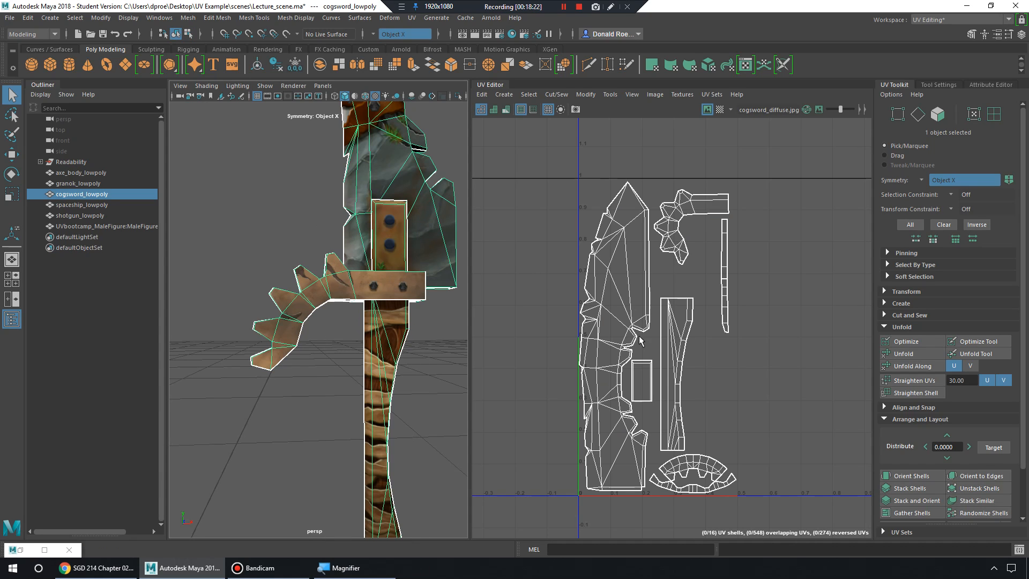
# Deselect and reselect the cogsword, then select granok_lowpoly and zoom the UV Editor on its layout.
pyautogui.click(413, 359)
pyautogui.scroll(-5, 412, 356)
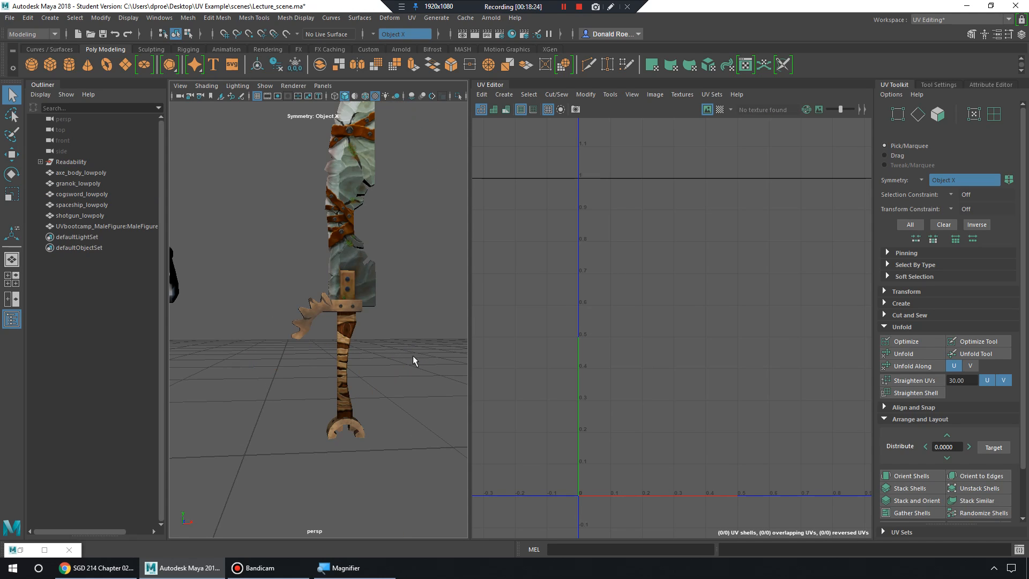
pyautogui.keyDown('alt'); pyautogui.moveTo(366, 292); pyautogui.dragTo(421, 317); pyautogui.keyUp('alt')
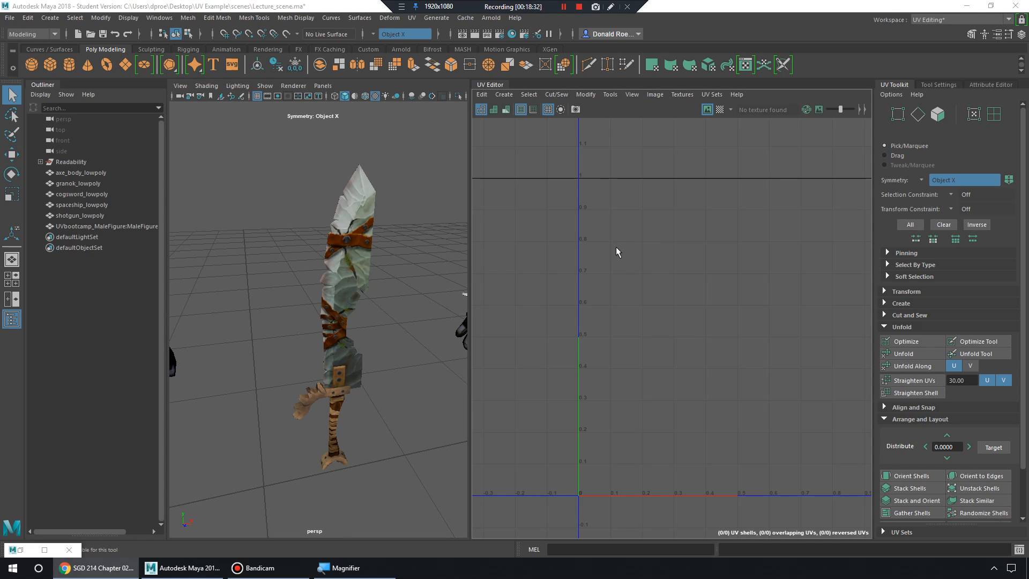
pyautogui.click(341, 245)
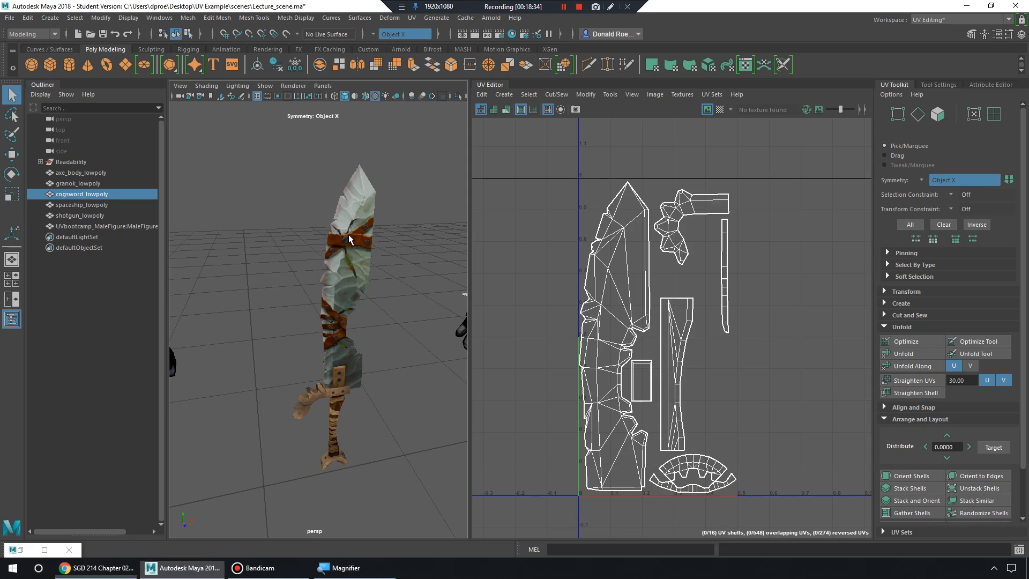
pyautogui.scroll(-2, 756, 276)
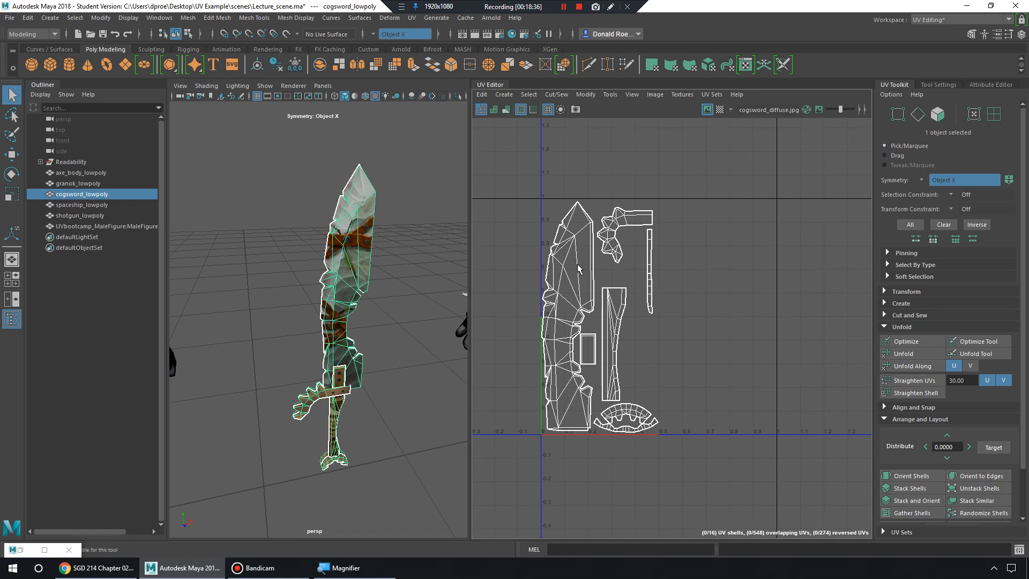
pyautogui.click(319, 266)
pyautogui.scroll(2, 657, 293)
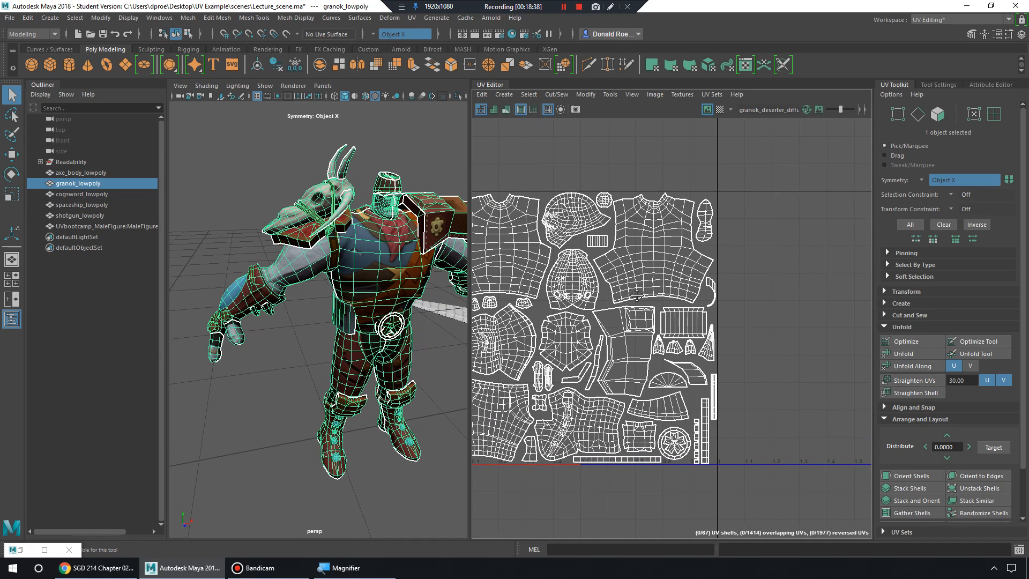
pyautogui.scroll(1, 664, 284)
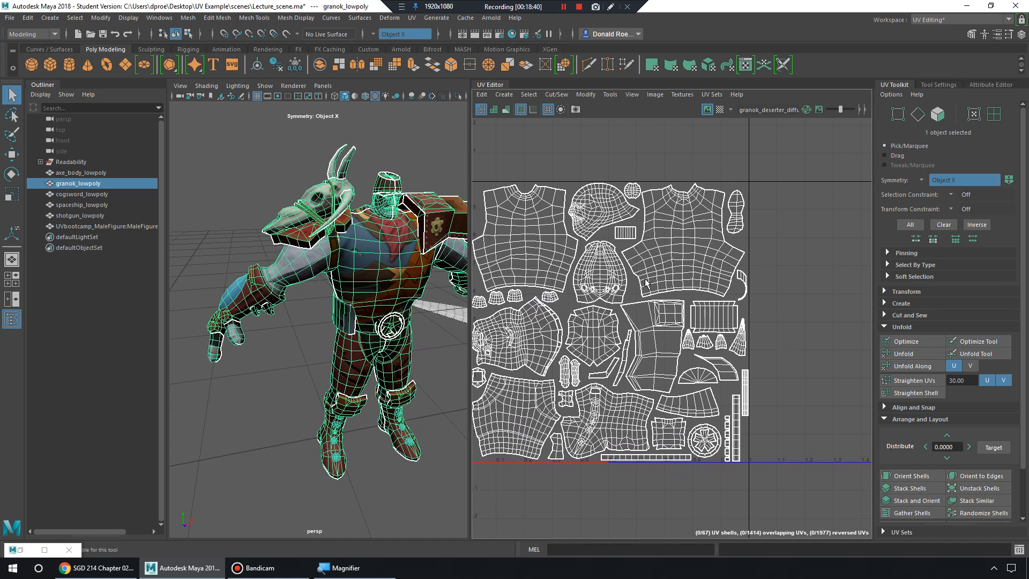
pyautogui.keyDown('alt'); pyautogui.moveTo(646, 279); pyautogui.dragTo(655, 277, button='middle'); pyautogui.keyUp('alt')
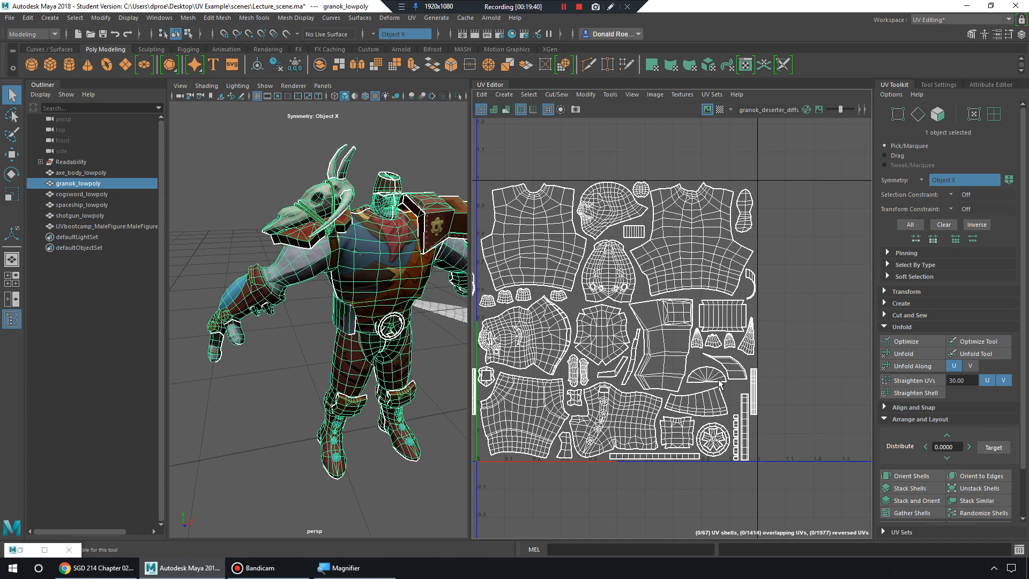
# Zoom and pan the UV Editor to centre granok_lowpoly's shells on the 0–1 UV tile.
pyautogui.keyDown('alt'); pyautogui.moveTo(750, 315); pyautogui.dragTo(727, 326, button='middle'); pyautogui.keyUp('alt')
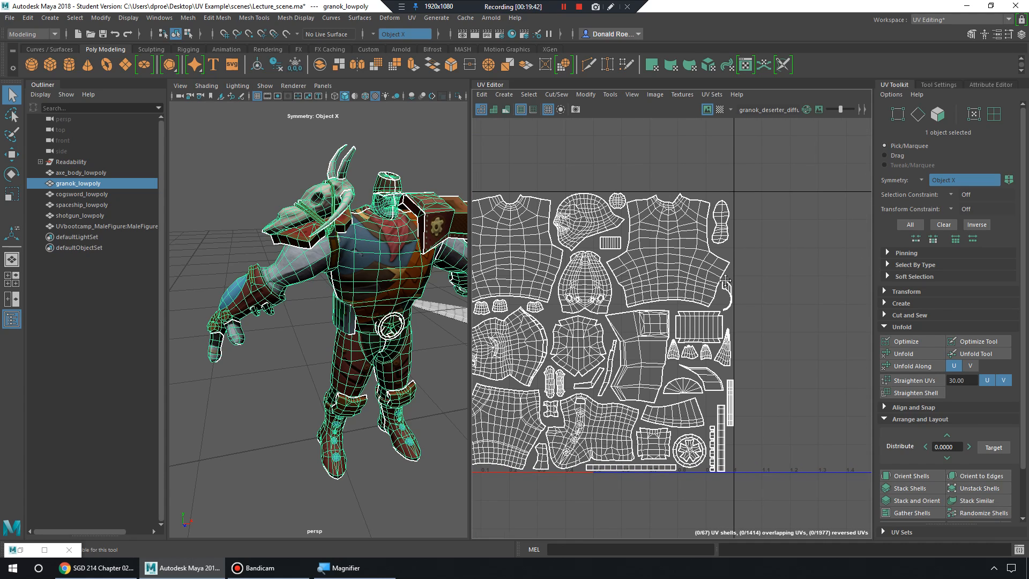
pyautogui.keyDown('alt'); pyautogui.moveTo(726, 282); pyautogui.dragTo(634, 286, button='right'); pyautogui.keyUp('alt')
pyautogui.keyDown('alt'); pyautogui.moveTo(714, 269); pyautogui.dragTo(700, 288, button='middle'); pyautogui.keyUp('alt')
pyautogui.keyDown('alt'); pyautogui.moveTo(662, 321); pyautogui.dragTo(720, 325, button='right'); pyautogui.keyUp('alt')
pyautogui.keyDown('alt'); pyautogui.moveTo(570, 411); pyautogui.dragTo(750, 330, button='middle'); pyautogui.keyUp('alt')
pyautogui.keyDown('alt'); pyautogui.moveTo(721, 371); pyautogui.dragTo(766, 373, button='right'); pyautogui.keyUp('alt')
pyautogui.keyDown('alt'); pyautogui.moveTo(665, 378); pyautogui.dragTo(727, 352, button='middle'); pyautogui.keyUp('alt')
pyautogui.keyDown('alt'); pyautogui.moveTo(670, 369); pyautogui.dragTo(722, 369, button='right'); pyautogui.keyUp('alt')
pyautogui.keyDown('alt'); pyautogui.moveTo(721, 370); pyautogui.dragTo(761, 377, button='middle'); pyautogui.keyUp('alt')
pyautogui.keyDown('alt'); pyautogui.moveTo(761, 376); pyautogui.dragTo(724, 359, button='right'); pyautogui.keyUp('alt')
pyautogui.keyDown('alt'); pyautogui.moveTo(724, 359); pyautogui.dragTo(726, 360, button='middle'); pyautogui.keyUp('alt')
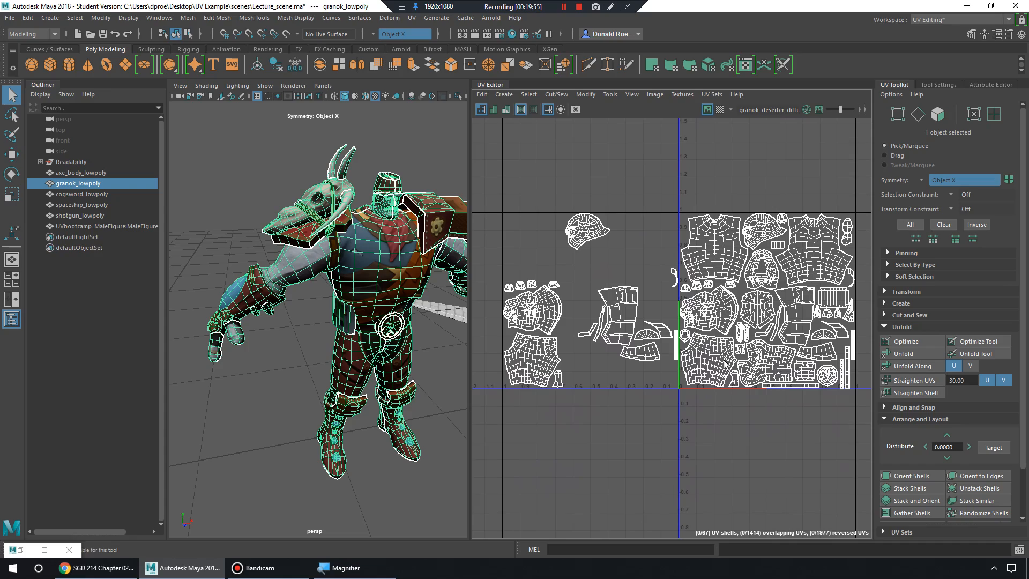
pyautogui.keyDown('alt'); pyautogui.moveTo(725, 363); pyautogui.dragTo(697, 364, button='middle'); pyautogui.keyUp('alt')
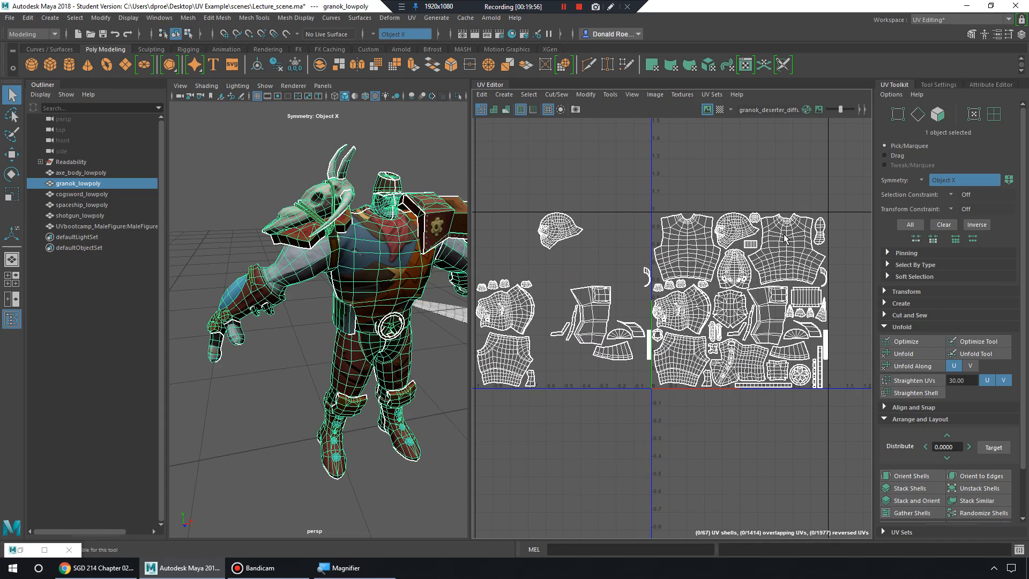
pyautogui.keyDown('alt'); pyautogui.moveTo(704, 250); pyautogui.dragTo(780, 298, button='right'); pyautogui.keyUp('alt')
pyautogui.keyDown('alt'); pyautogui.moveTo(572, 295); pyautogui.dragTo(796, 292, button='middle'); pyautogui.keyUp('alt')
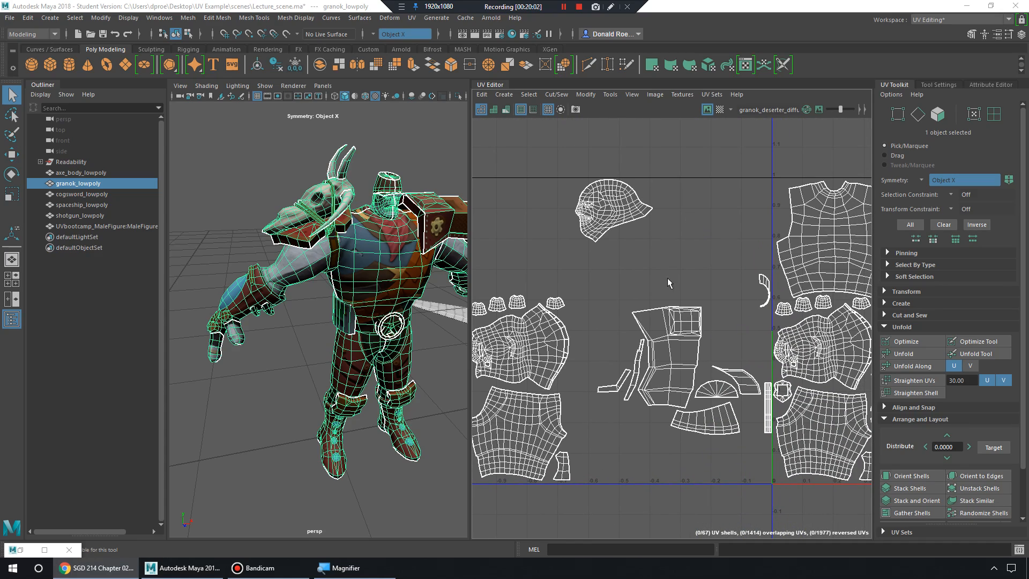
pyautogui.keyDown('alt'); pyautogui.moveTo(735, 260); pyautogui.dragTo(638, 246, button='middle'); pyautogui.keyUp('alt')
pyautogui.keyDown('alt'); pyautogui.moveTo(640, 264); pyautogui.dragTo(709, 275, button='right'); pyautogui.keyUp('alt')
pyautogui.keyDown('alt'); pyautogui.moveTo(710, 276); pyautogui.dragTo(694, 259, button='middle'); pyautogui.keyUp('alt')
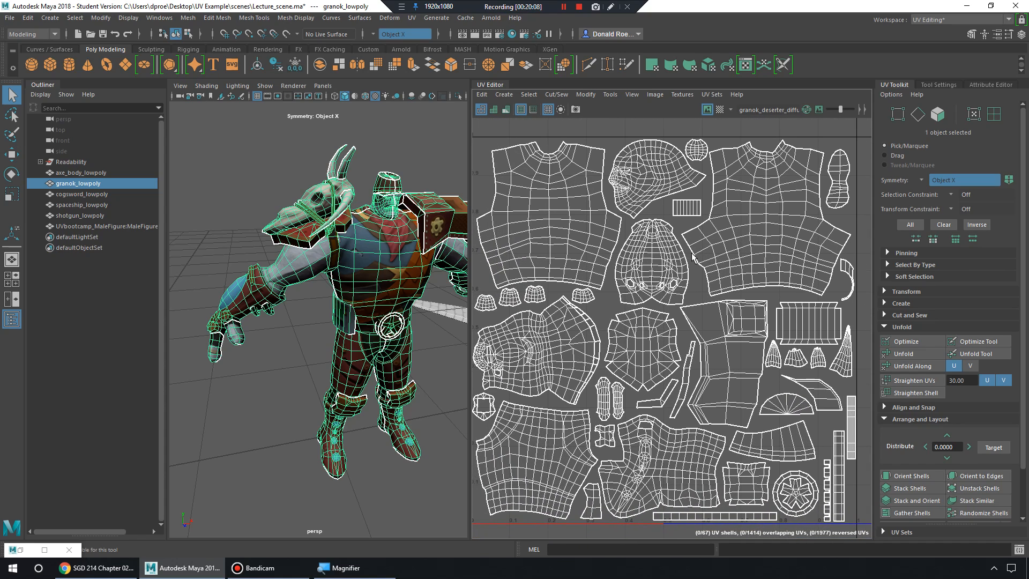
# Deselect granok_lowpoly, inspect its textured chest, bandana and shoulder armour up close, then reselect it.
pyautogui.keyDown('alt'); pyautogui.moveTo(372, 284); pyautogui.dragTo(347, 272); pyautogui.keyUp('alt')
pyautogui.moveTo(346, 273); pyautogui.dragTo(397, 244, button='right')
pyautogui.click(423, 352)
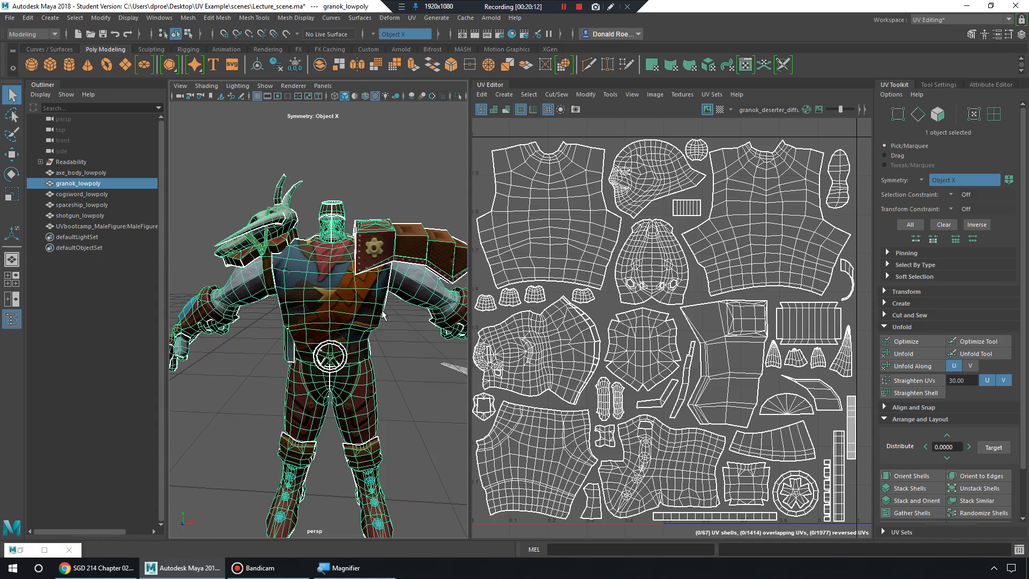
pyautogui.click(406, 352)
pyautogui.keyDown('alt'); pyautogui.moveTo(406, 353); pyautogui.dragTo(384, 346); pyautogui.keyUp('alt')
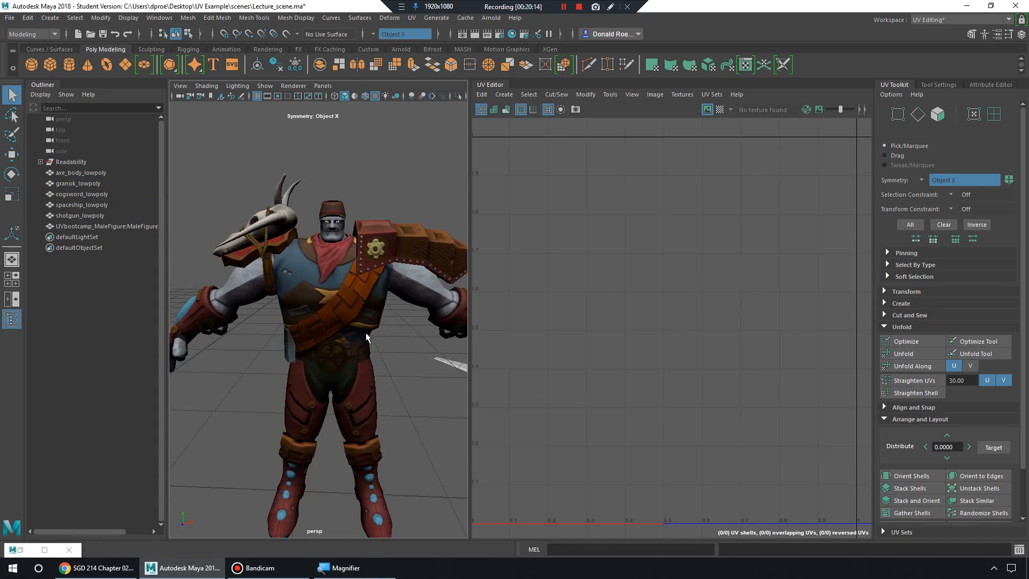
pyautogui.keyDown('alt'); pyautogui.moveTo(384, 346); pyautogui.dragTo(410, 324, button='right'); pyautogui.keyUp('alt')
pyautogui.keyDown('alt'); pyautogui.moveTo(409, 325); pyautogui.dragTo(378, 361, button='middle'); pyautogui.keyUp('alt')
pyautogui.keyDown('alt'); pyautogui.moveTo(379, 361); pyautogui.dragTo(404, 359, button='right'); pyautogui.keyUp('alt')
pyautogui.keyDown('alt'); pyautogui.moveTo(405, 359); pyautogui.dragTo(406, 352); pyautogui.keyUp('alt')
pyautogui.keyDown('alt'); pyautogui.moveTo(403, 359); pyautogui.dragTo(398, 336, button='middle'); pyautogui.keyUp('alt')
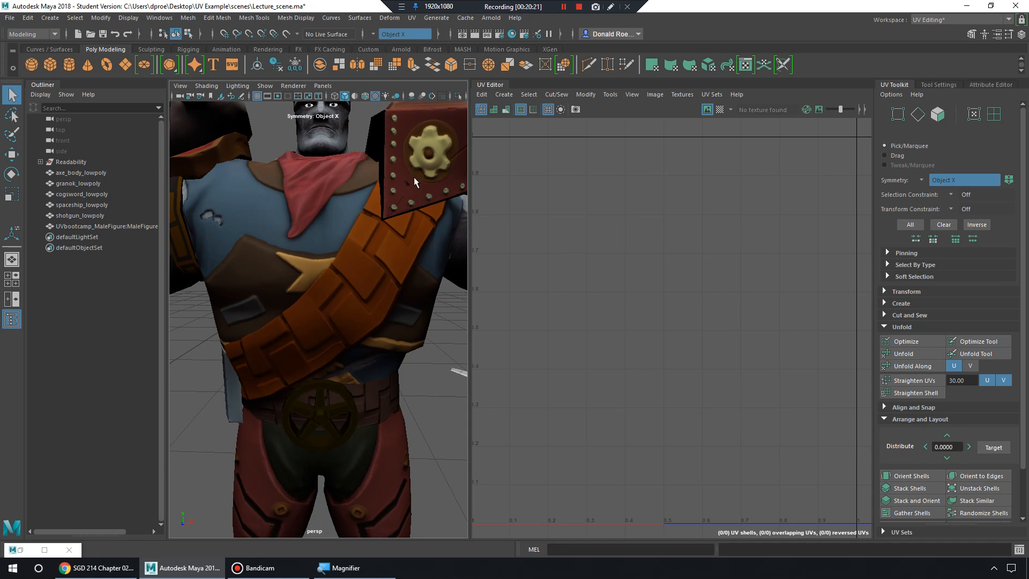
pyautogui.keyDown('alt'); pyautogui.moveTo(237, 362); pyautogui.dragTo(348, 292); pyautogui.keyUp('alt')
pyautogui.scroll(-6, 400, 249)
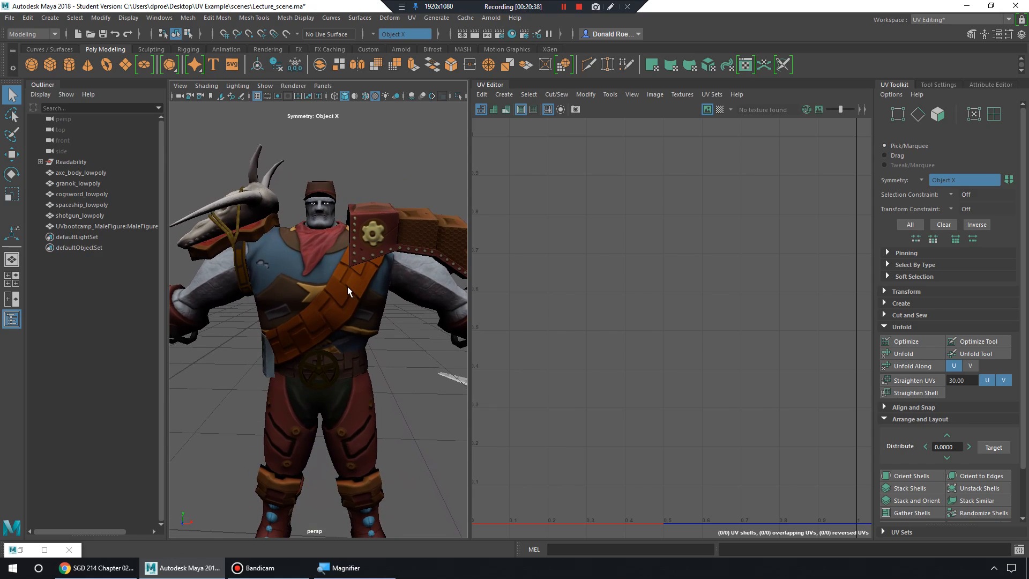
pyautogui.click(347, 290)
# Orbit to a three-quarter view of the character's arm and switch granok_lowpoly to Face mode.
pyautogui.scroll(5, 354, 278)
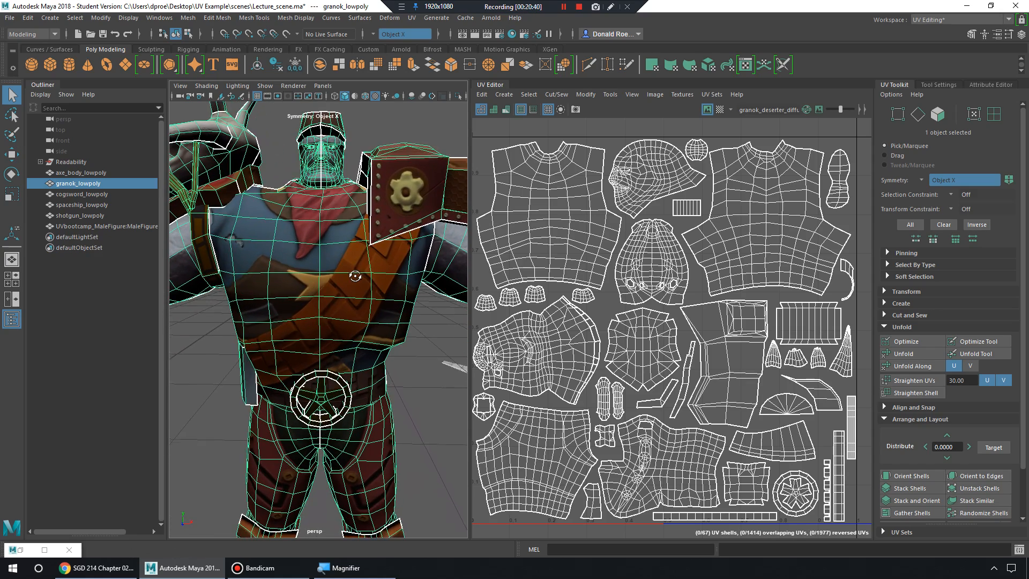
pyautogui.keyDown('alt'); pyautogui.moveTo(355, 276); pyautogui.dragTo(355, 240); pyautogui.keyUp('alt')
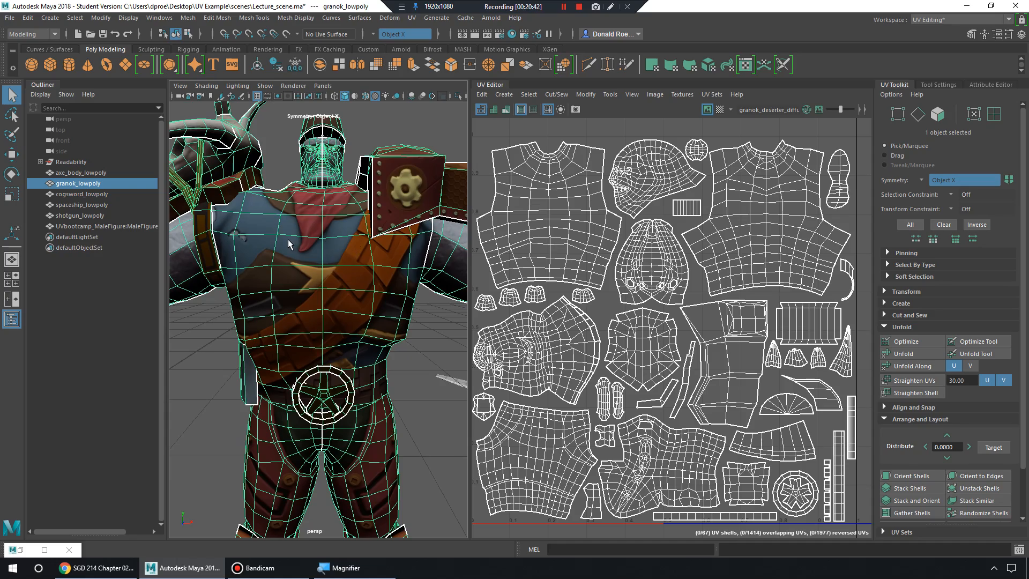
pyautogui.scroll(-5, 335, 260)
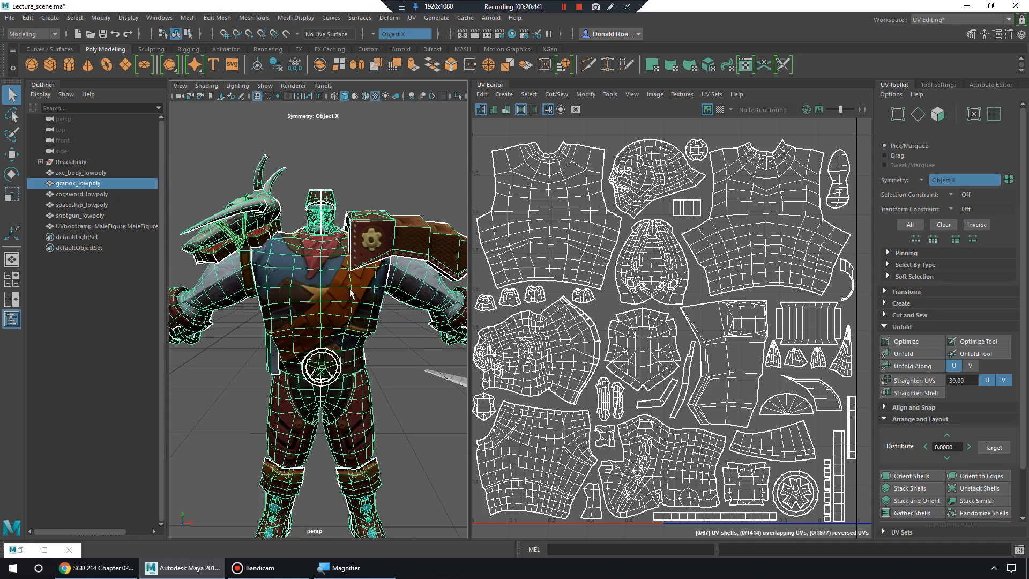
pyautogui.scroll(-4, 423, 320)
pyautogui.keyDown('alt'); pyautogui.moveTo(289, 318); pyautogui.dragTo(302, 322, button='middle'); pyautogui.keyUp('alt')
pyautogui.scroll(4, 301, 321)
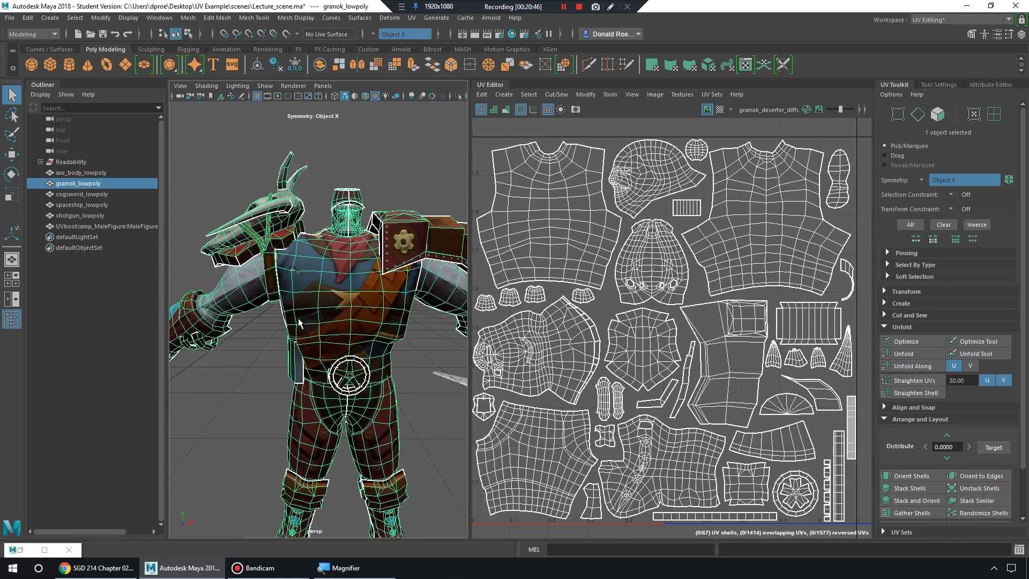
pyautogui.keyDown('alt'); pyautogui.moveTo(301, 322); pyautogui.dragTo(353, 321); pyautogui.keyUp('alt')
pyautogui.keyDown('alt'); pyautogui.moveTo(306, 319); pyautogui.dragTo(365, 314, button='middle'); pyautogui.keyUp('alt')
pyautogui.keyDown('alt'); pyautogui.moveTo(365, 314); pyautogui.dragTo(360, 305); pyautogui.keyUp('alt')
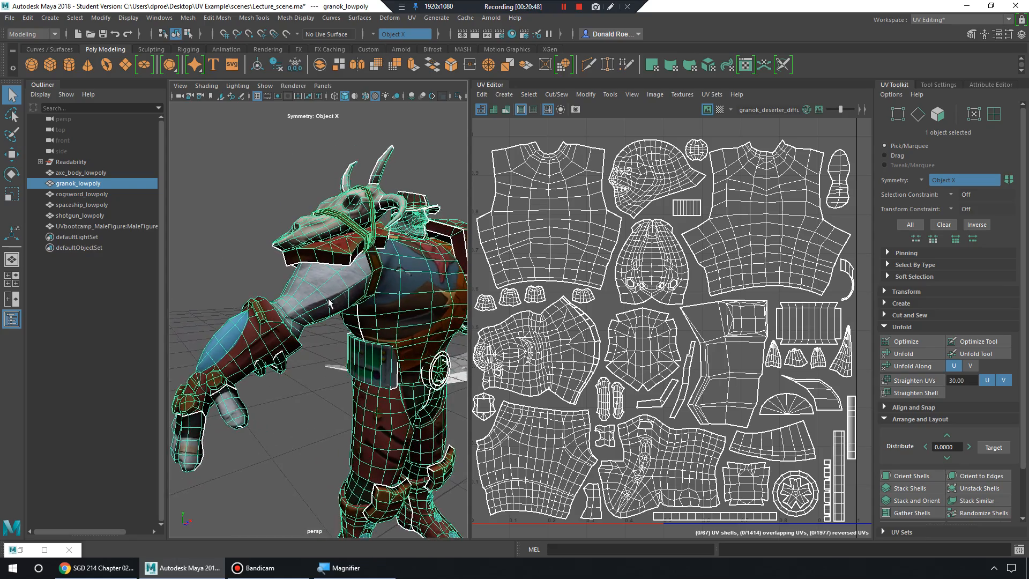
pyautogui.scroll(3, 360, 305)
pyautogui.rightClick(348, 280)
pyautogui.click(348, 285)
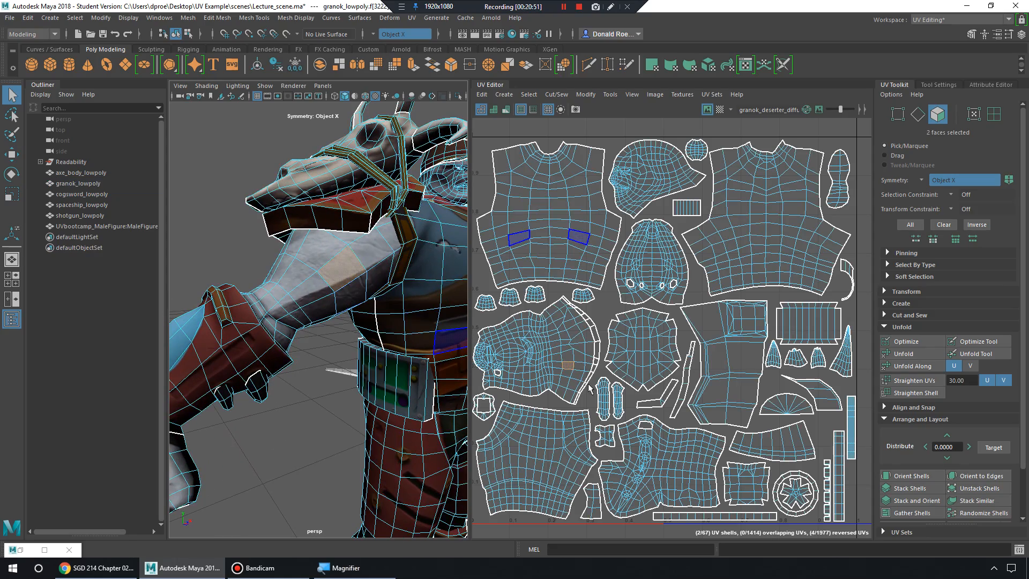
# View the character's side, zoom the UV Editor onto the large arm shell, and marquee-select its 612 faces.
pyautogui.keyDown('alt'); pyautogui.moveTo(339, 338); pyautogui.dragTo(323, 333); pyautogui.keyUp('alt')
pyautogui.keyDown('alt'); pyautogui.moveTo(370, 328); pyautogui.dragTo(311, 323, button='middle'); pyautogui.keyUp('alt')
pyautogui.scroll(-5, 311, 322)
pyautogui.keyDown('alt'); pyautogui.moveTo(317, 321); pyautogui.dragTo(359, 300); pyautogui.keyUp('alt')
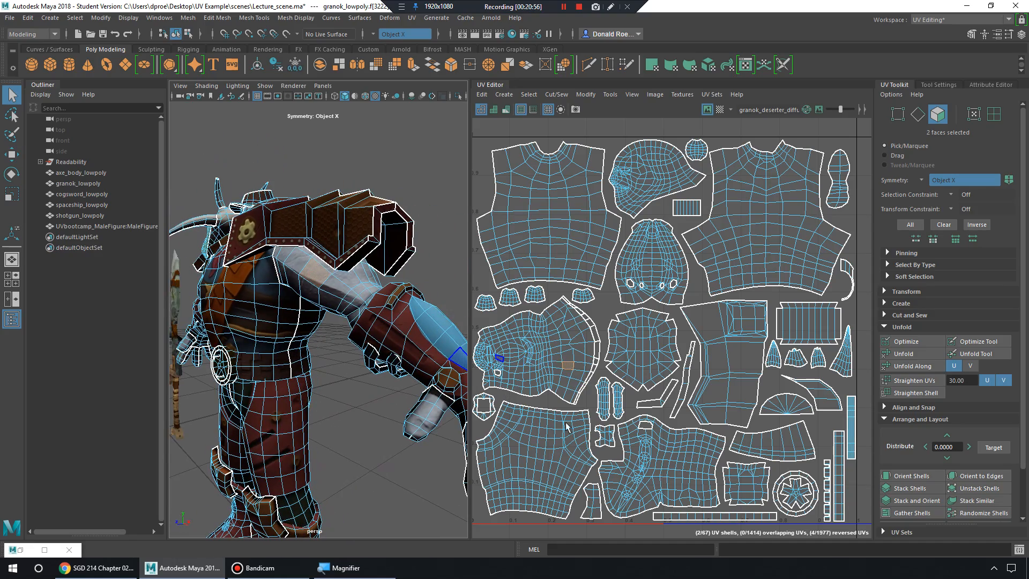
pyautogui.keyDown('alt'); pyautogui.moveTo(523, 374); pyautogui.dragTo(587, 380, button='middle'); pyautogui.keyUp('alt')
pyautogui.keyDown('alt'); pyautogui.moveTo(587, 381); pyautogui.dragTo(690, 431, button='right'); pyautogui.keyUp('alt')
pyautogui.keyDown('alt'); pyautogui.moveTo(687, 366); pyautogui.dragTo(668, 383, button='middle'); pyautogui.keyUp('alt')
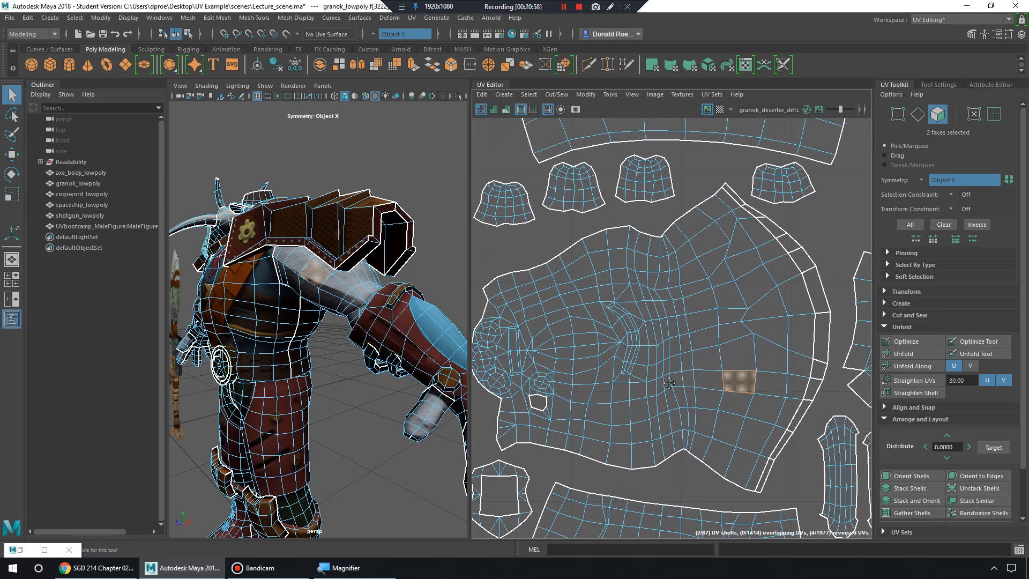
pyautogui.scroll(-1, 619, 291)
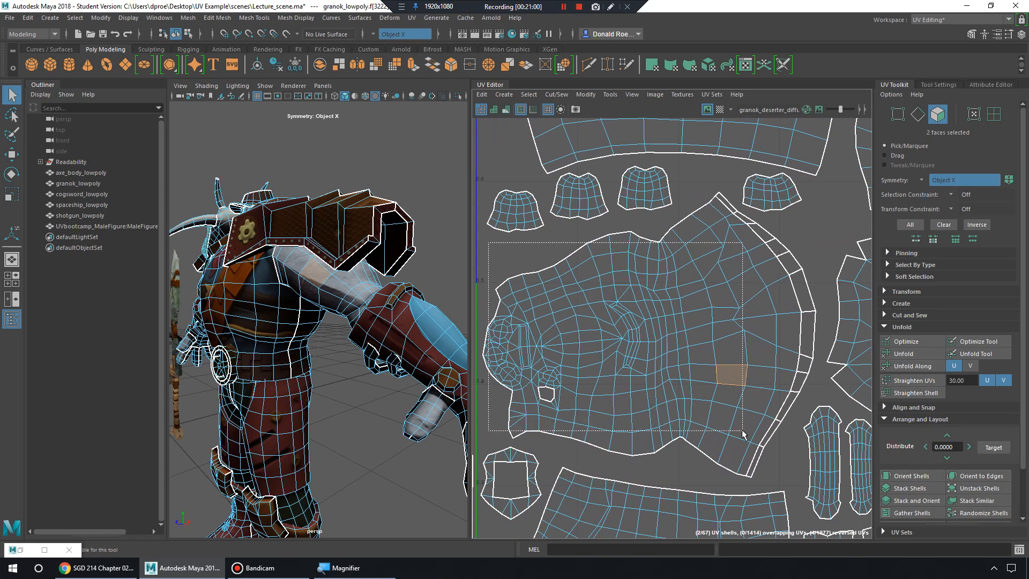
pyautogui.moveTo(743, 433); pyautogui.dragTo(742, 433)
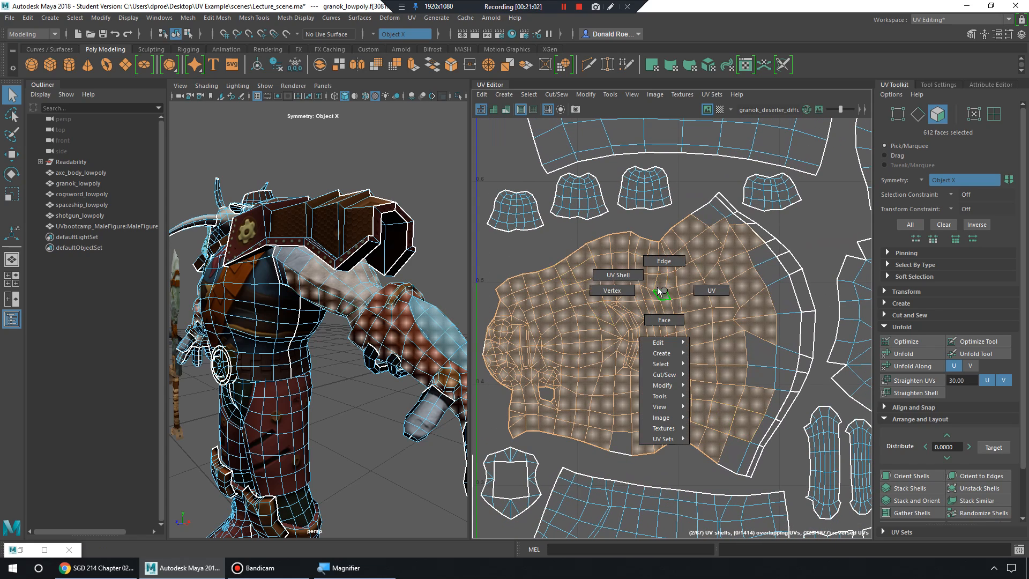
# Switch to UV Shell mode, select the arm shell, and zoom out over the UV layout.
pyautogui.moveTo(661, 292); pyautogui.dragTo(618, 275, button='right')
pyautogui.click(684, 280)
pyautogui.keyDown('alt'); pyautogui.moveTo(328, 335); pyautogui.dragTo(374, 357); pyautogui.keyUp('alt')
pyautogui.scroll(-4, 406, 361)
pyautogui.scroll(-2, 665, 322)
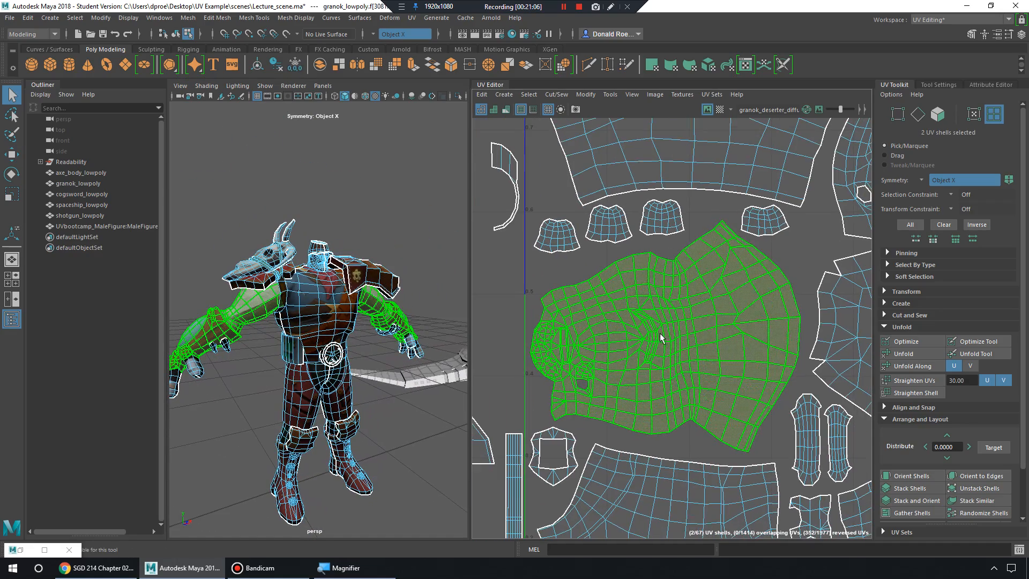
pyautogui.scroll(-1, 671, 332)
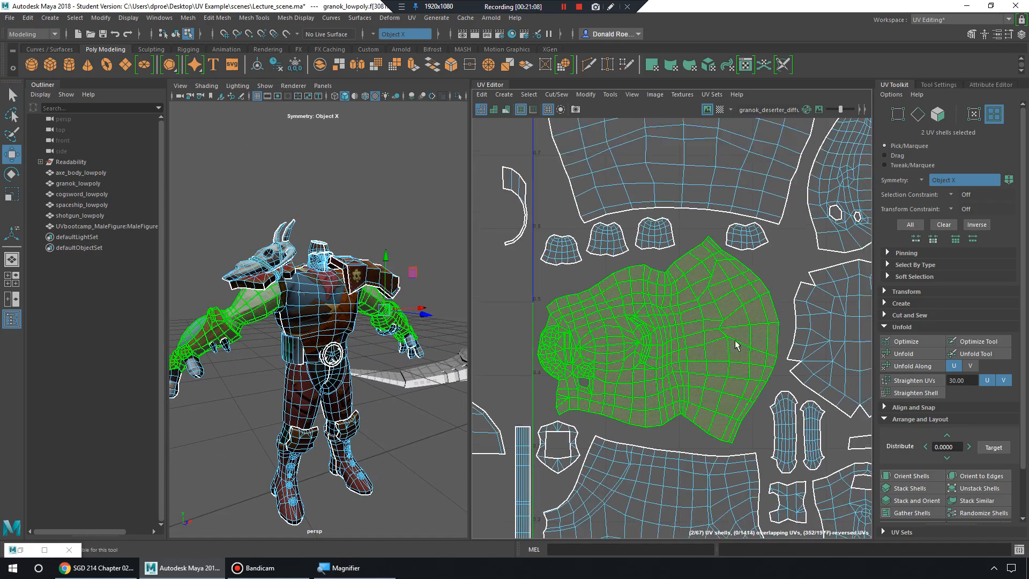
pyautogui.moveTo(701, 302); pyautogui.dragTo(707, 305, button='right')
pyautogui.scroll(2, 713, 319)
pyautogui.keyDown('alt'); pyautogui.moveTo(687, 342); pyautogui.dragTo(706, 334, button='middle'); pyautogui.keyUp('alt')
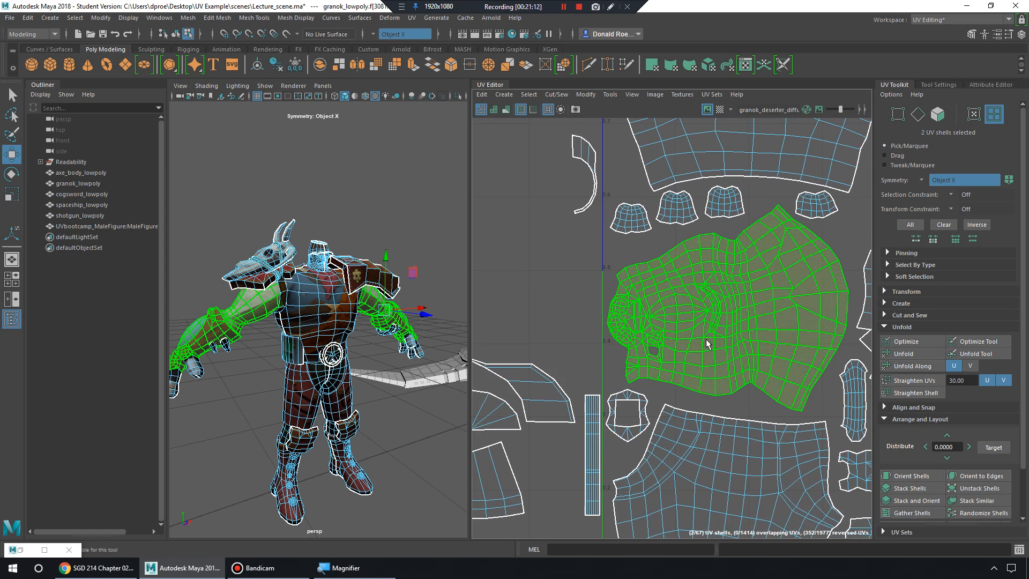
pyautogui.keyDown('alt'); pyautogui.moveTo(756, 262); pyautogui.dragTo(740, 285, button='middle'); pyautogui.keyUp('alt')
pyautogui.scroll(-3, 602, 294)
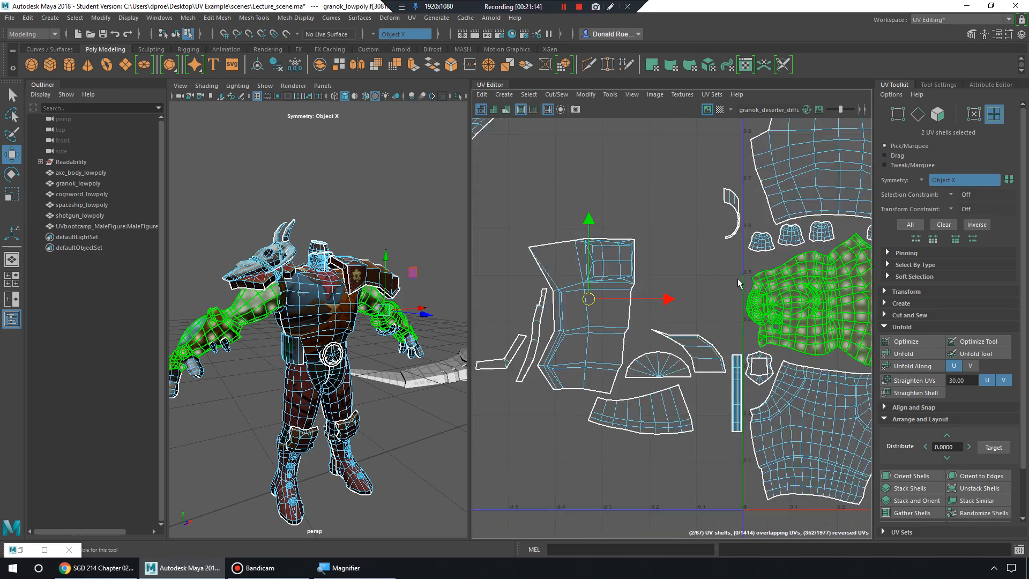
pyautogui.scroll(-3, 740, 285)
pyautogui.keyDown('alt'); pyautogui.moveTo(579, 274); pyautogui.dragTo(705, 255, button='middle'); pyautogui.keyUp('alt')
pyautogui.keyDown('alt'); pyautogui.moveTo(663, 282); pyautogui.dragTo(611, 284, button='middle'); pyautogui.keyUp('alt')
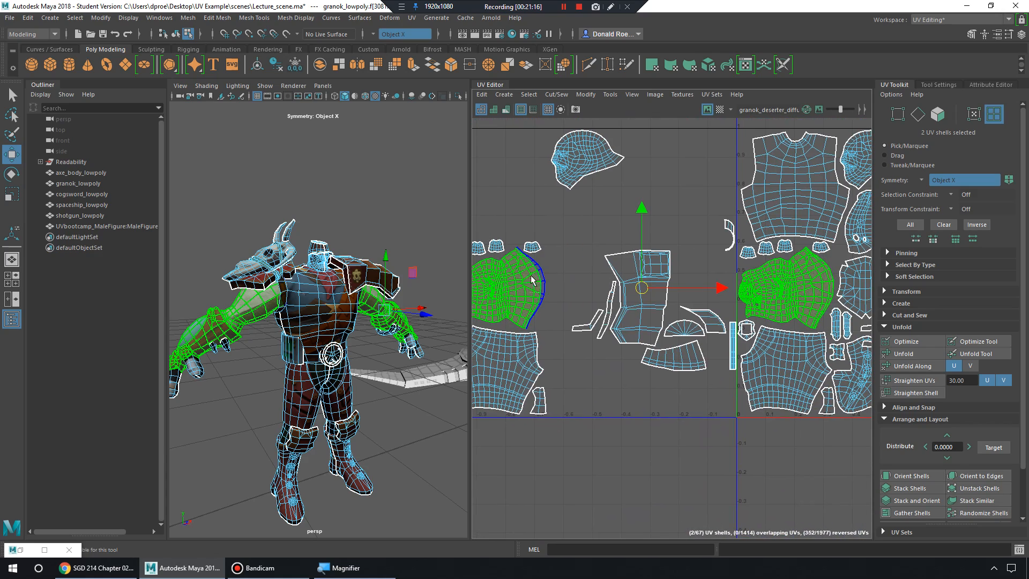
# Reselect the arm shell with its mirrored twin, then marquee the shells left of the 0–1 tile.
pyautogui.click(566, 275)
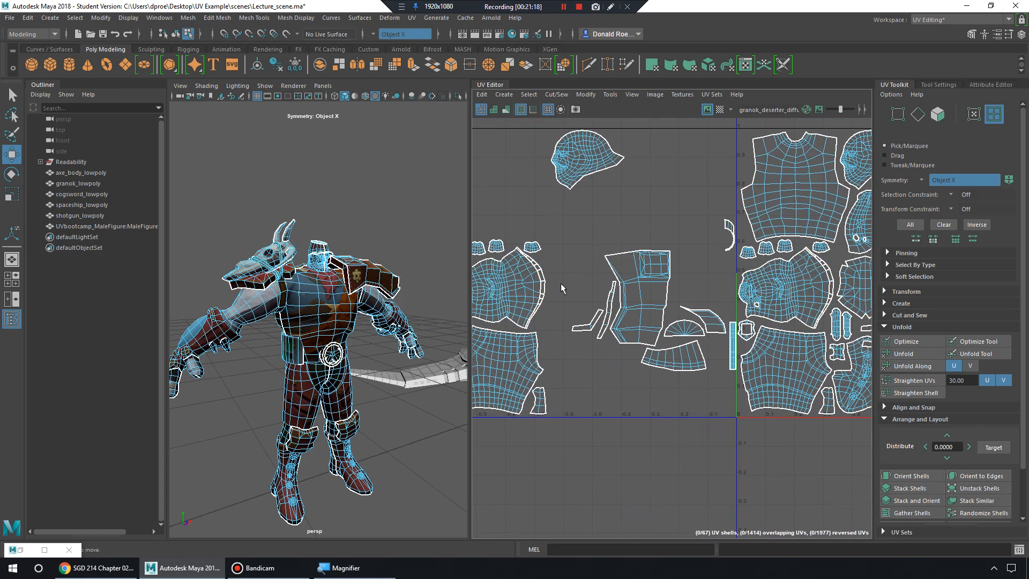
pyautogui.click(519, 280)
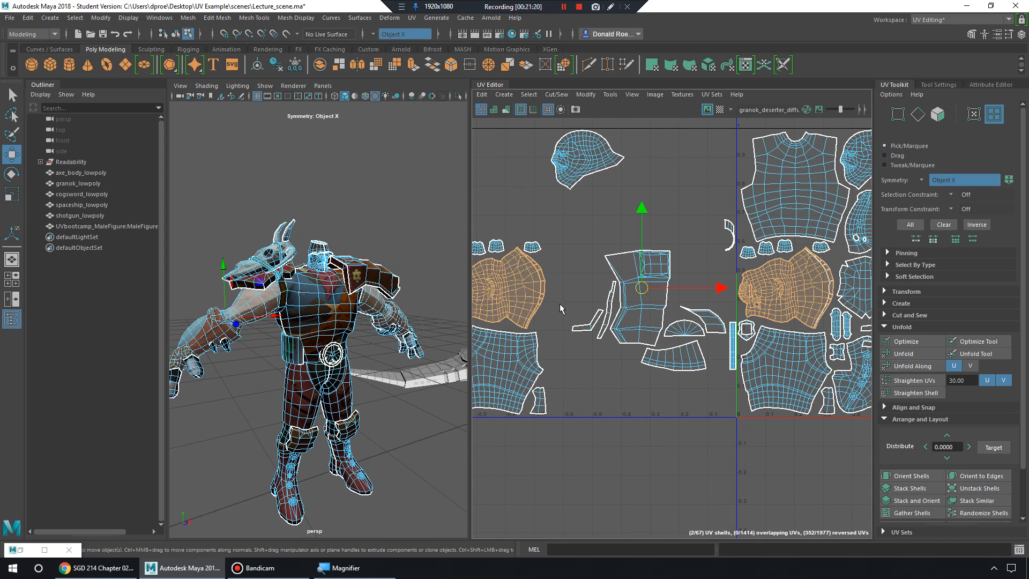
pyautogui.scroll(-4, 642, 279)
pyautogui.keyDown('alt'); pyautogui.moveTo(831, 214); pyautogui.dragTo(809, 247, button='middle'); pyautogui.keyUp('alt')
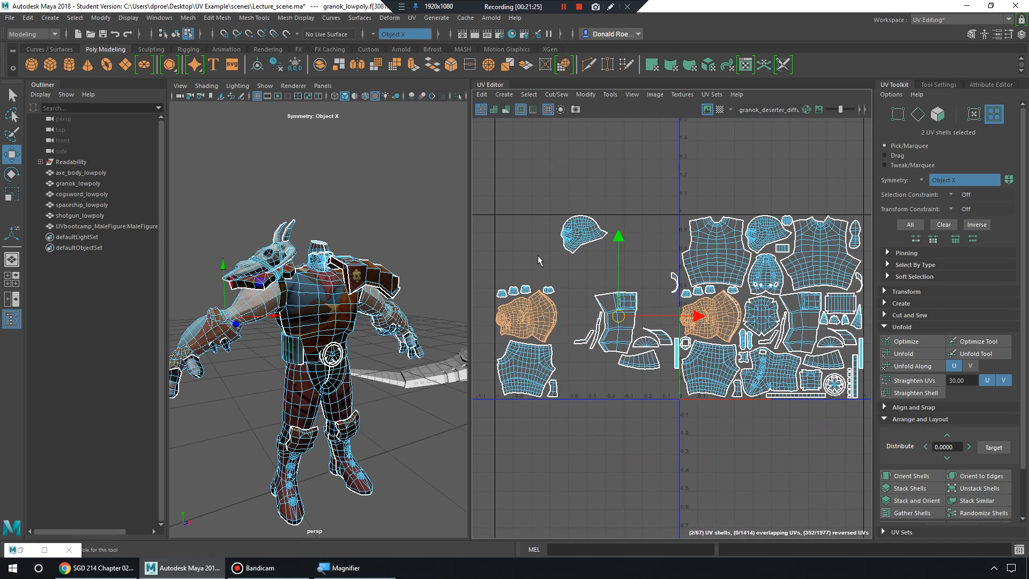
pyautogui.keyDown('alt'); pyautogui.moveTo(542, 255); pyautogui.dragTo(571, 250, button='middle'); pyautogui.keyUp('alt')
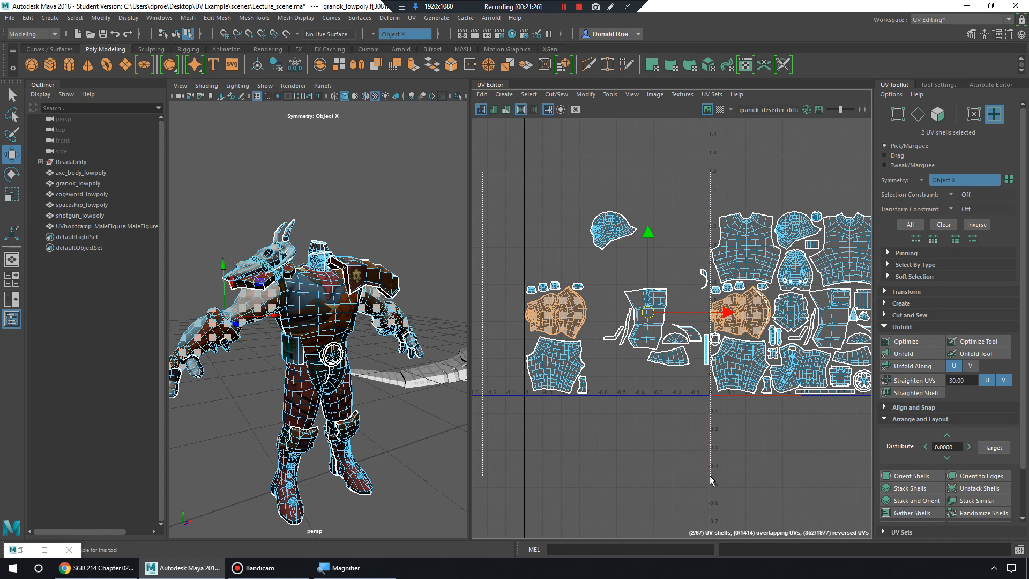
pyautogui.moveTo(711, 479); pyautogui.dragTo(711, 469)
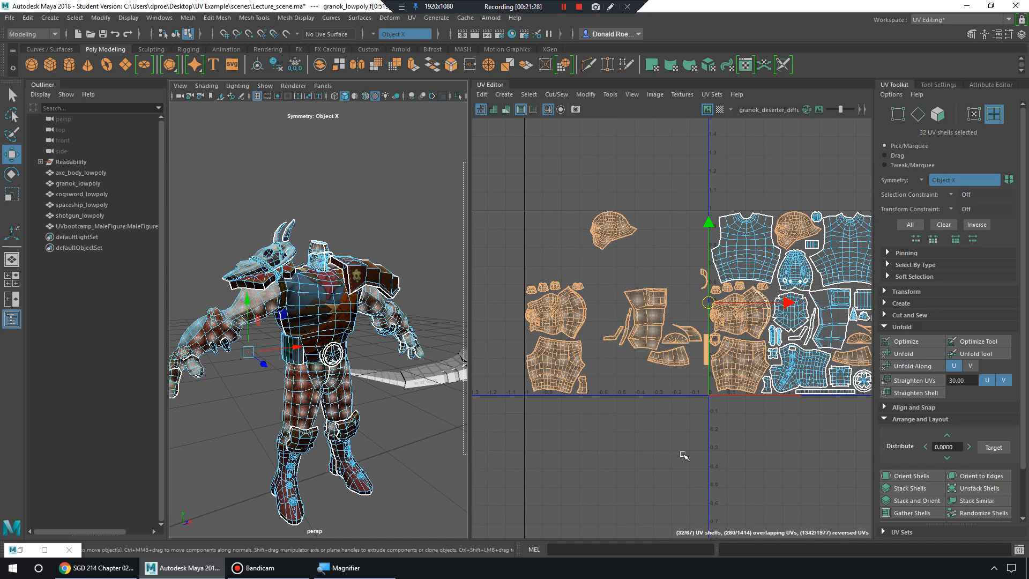
# Undo the stray spaceship selection, reselect granok_lowpoly, and marquee the shells left of the 0–1 tile.
pyautogui.moveTo(703, 458); pyautogui.dragTo(702, 453)
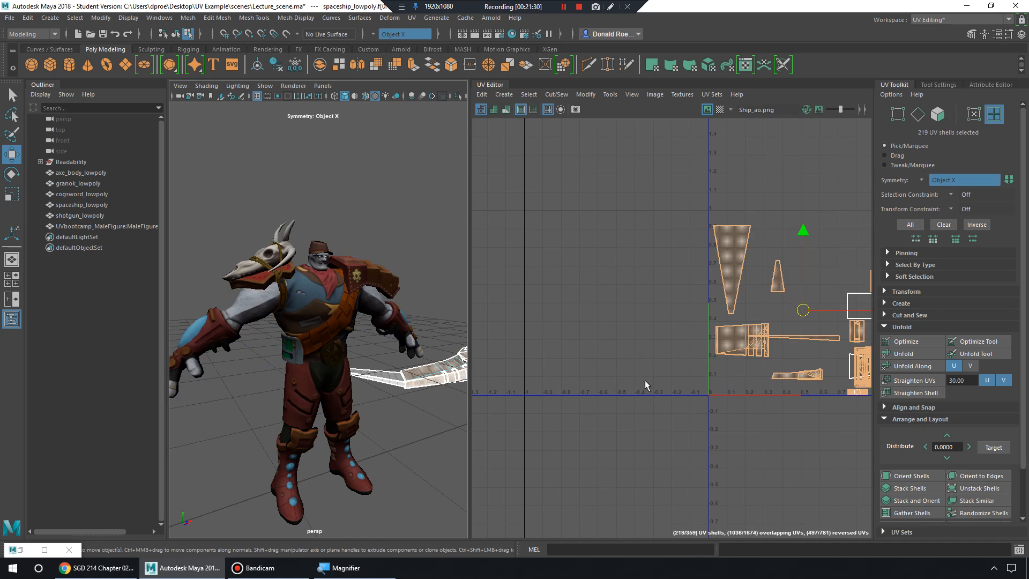
pyautogui.hotkey('ctrl', 'z')
pyautogui.moveTo(298, 258); pyautogui.dragTo(356, 244, button='right')
pyautogui.click(349, 288)
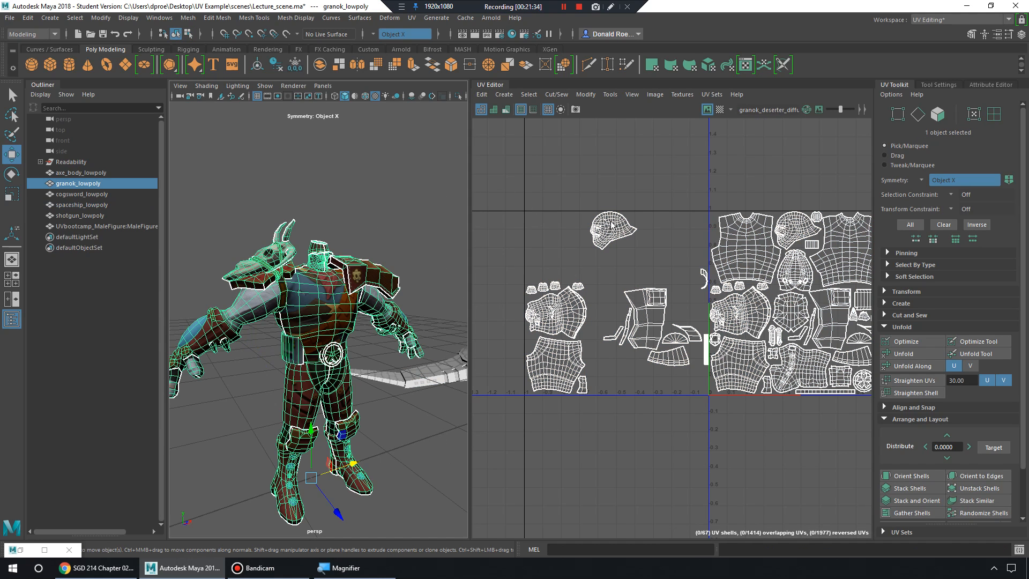
pyautogui.moveTo(612, 225); pyautogui.dragTo(555, 201, button='right')
pyautogui.moveTo(483, 180); pyautogui.dragTo(707, 453)
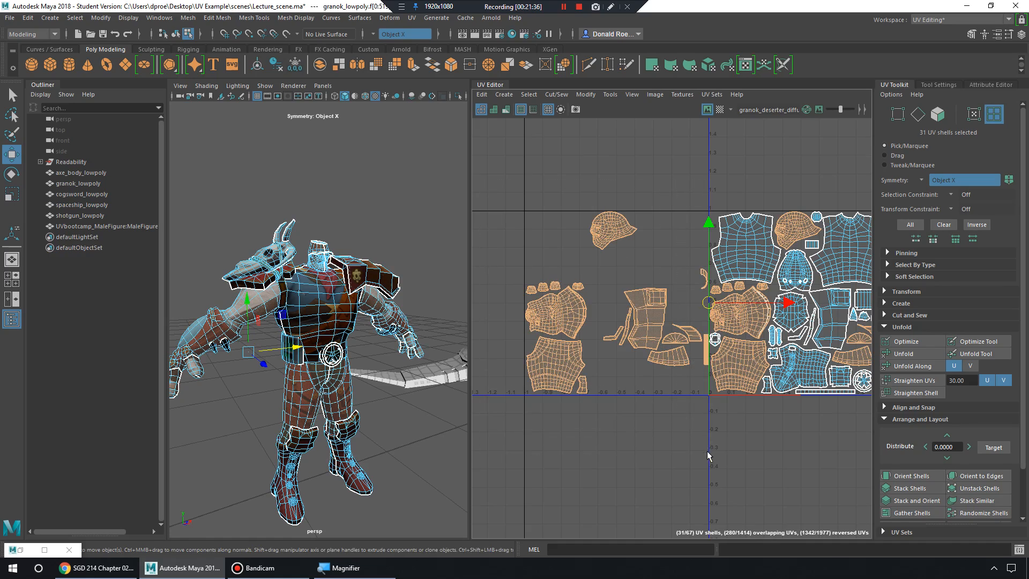
# Redo the UV Shell marquee and drop unwanted shells until exactly 20 left-side shells remain.
pyautogui.scroll(5, 750, 348)
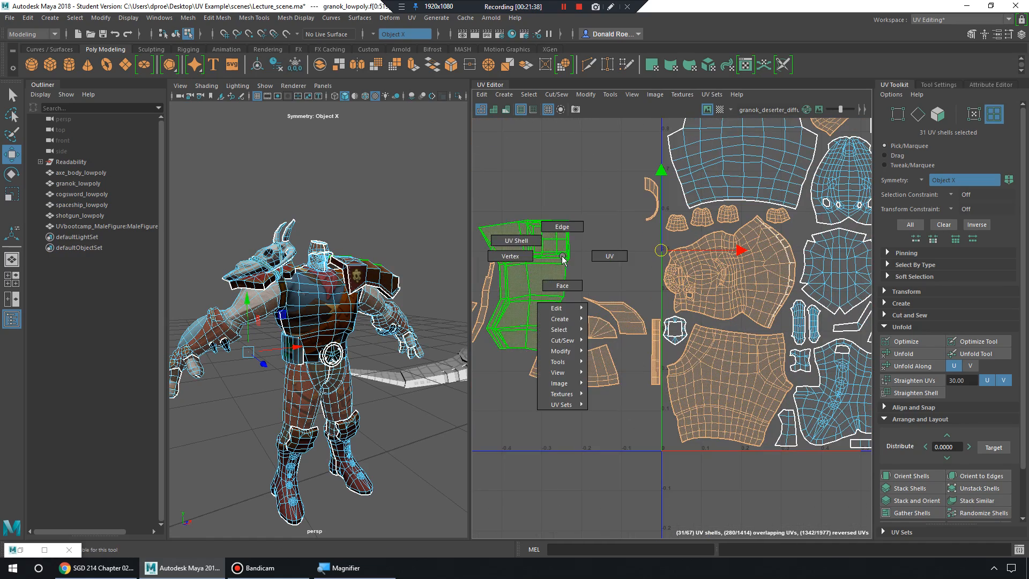
pyautogui.moveTo(562, 256); pyautogui.dragTo(539, 246, button='right')
pyautogui.scroll(-3, 602, 260)
pyautogui.keyDown('alt'); pyautogui.moveTo(602, 259); pyautogui.dragTo(703, 263, button='middle'); pyautogui.keyUp('alt')
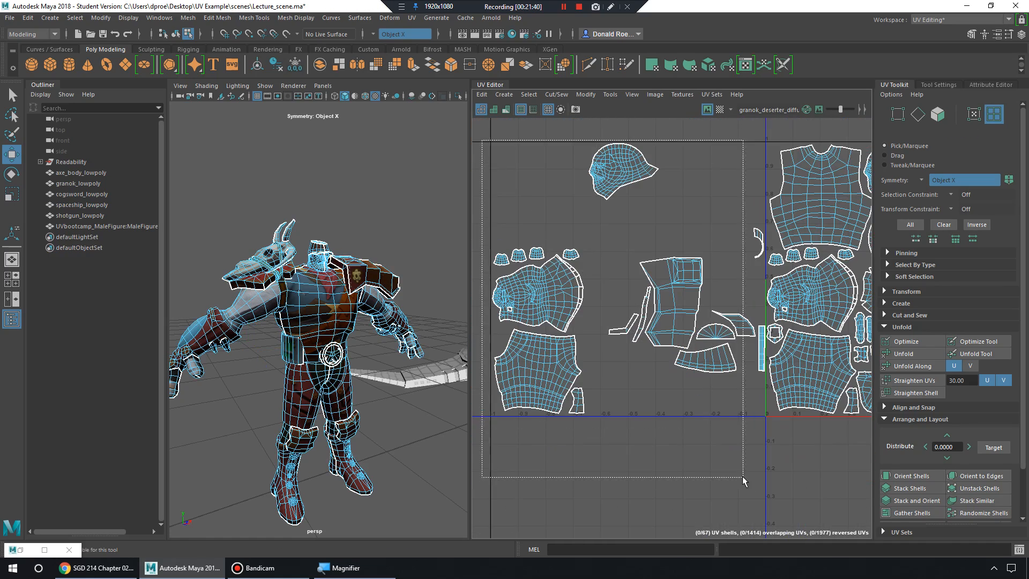
pyautogui.moveTo(742, 476); pyautogui.dragTo(744, 475)
pyautogui.keyDown('alt'); pyautogui.moveTo(745, 468); pyautogui.dragTo(666, 472, button='middle'); pyautogui.keyUp('alt')
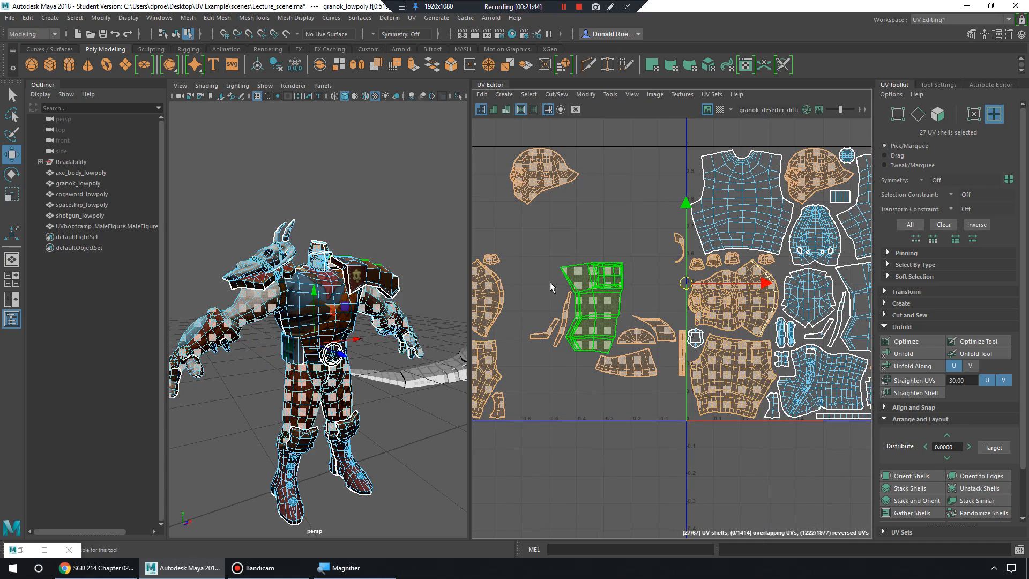
pyautogui.scroll(-3, 604, 284)
pyautogui.keyDown('alt'); pyautogui.moveTo(535, 241); pyautogui.dragTo(596, 229, button='middle'); pyautogui.keyUp('alt')
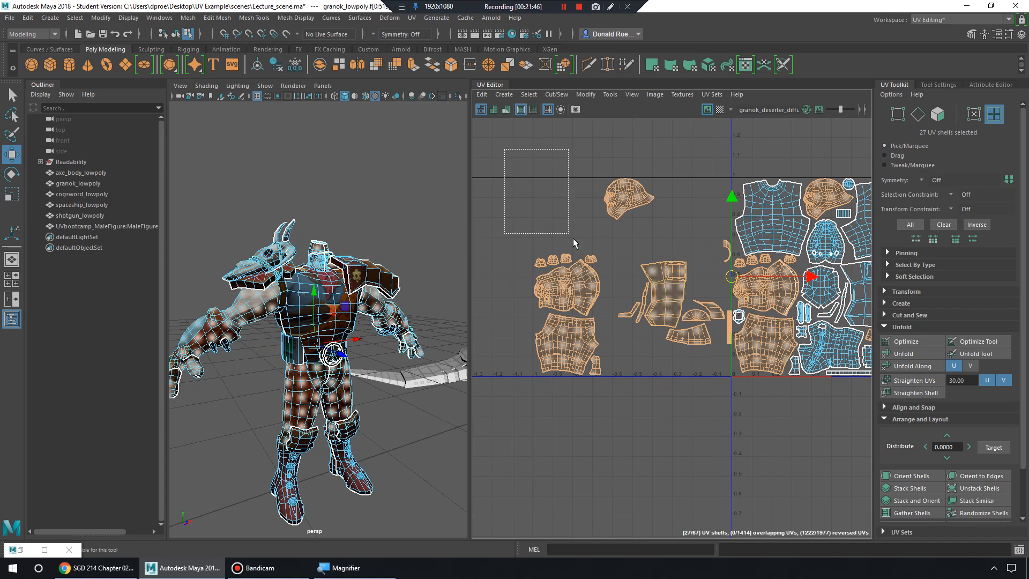
pyautogui.moveTo(732, 431); pyautogui.dragTo(732, 430)
pyautogui.keyDown('alt'); pyautogui.moveTo(710, 313); pyautogui.dragTo(599, 324, button='middle'); pyautogui.keyUp('alt')
pyautogui.scroll(2, 599, 323)
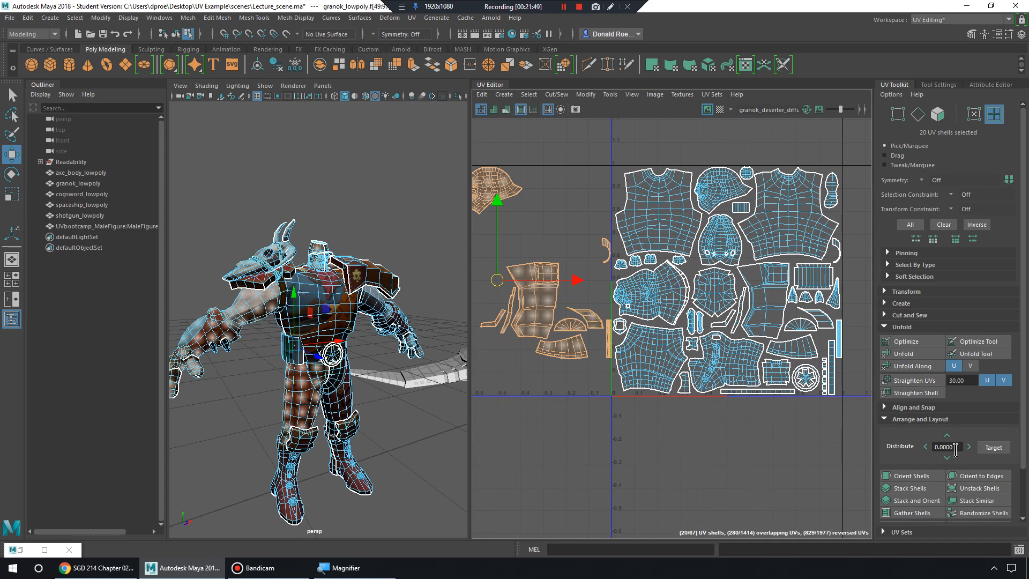
# Move the 20 selected shells 1.0 to the right into the 0–1 tile via UV Toolkit Transform.
pyautogui.click(884, 327)
pyautogui.click(886, 290)
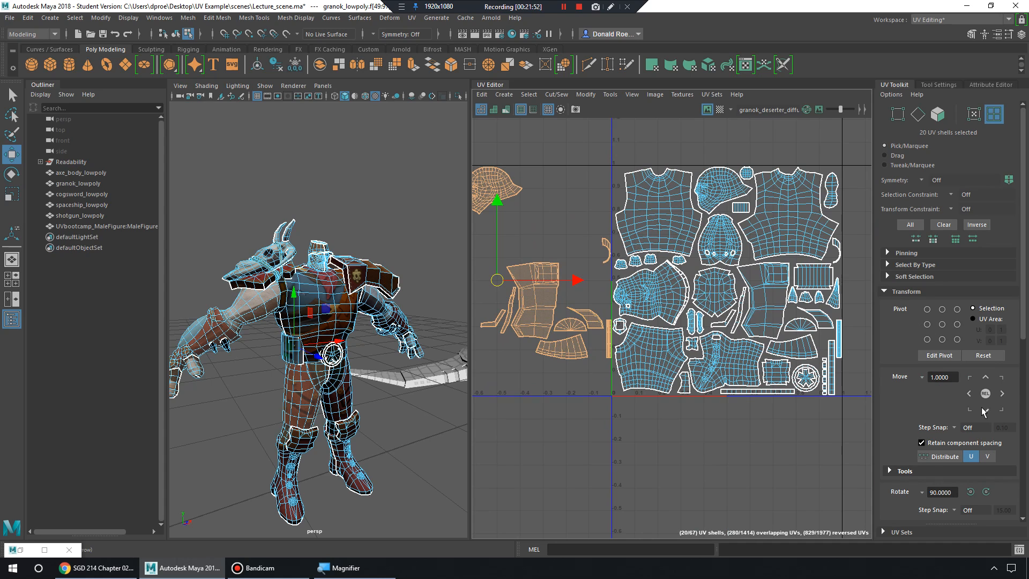
pyautogui.scroll(-3, 928, 414)
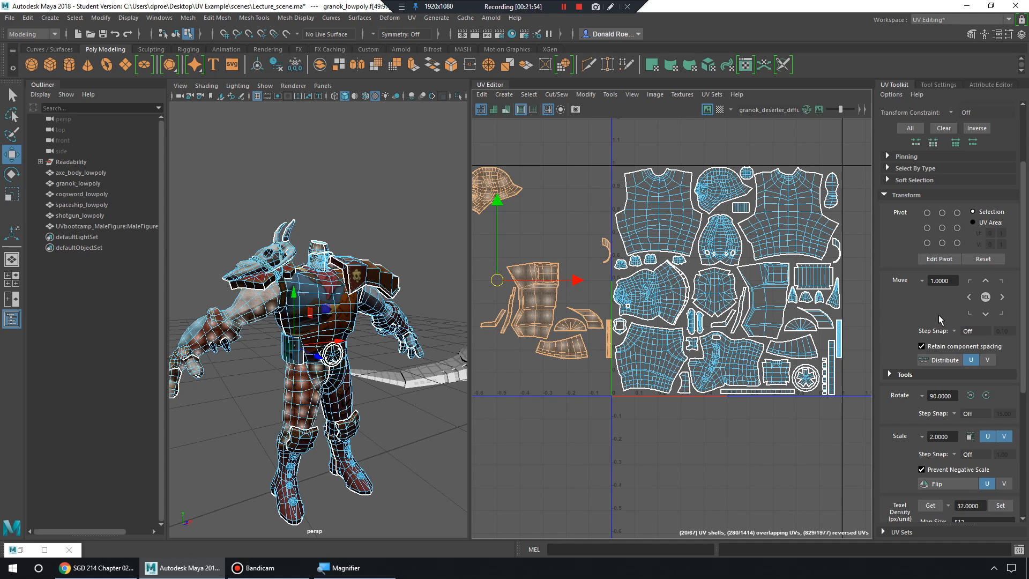
pyautogui.click(1001, 297)
pyautogui.keyDown('alt'); pyautogui.moveTo(759, 304); pyautogui.dragTo(670, 329, button='middle'); pyautogui.keyUp('alt')
pyautogui.moveTo(670, 329)
pyautogui.keyDown('alt'); pyautogui.mouseDown(button='right')
pyautogui.moveTo(752, 356)
pyautogui.moveTo(681, 338)
pyautogui.mouseUp(button='right'); pyautogui.keyUp('alt')
pyautogui.keyDown('alt'); pyautogui.moveTo(680, 339); pyautogui.dragTo(569, 336, button='middle'); pyautogui.keyUp('alt')
pyautogui.keyDown('alt'); pyautogui.moveTo(570, 337); pyautogui.dragTo(650, 337, button='right'); pyautogui.keyUp('alt')
pyautogui.keyDown('alt'); pyautogui.moveTo(650, 337); pyautogui.dragTo(661, 325, button='middle'); pyautogui.keyUp('alt')
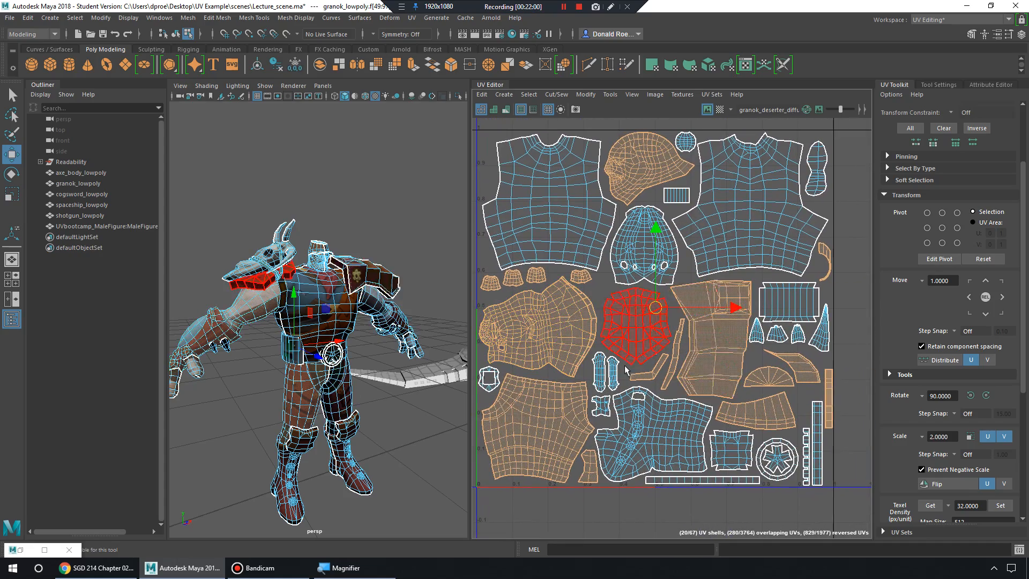
pyautogui.moveTo(599, 335); pyautogui.dragTo(685, 329, button='middle')
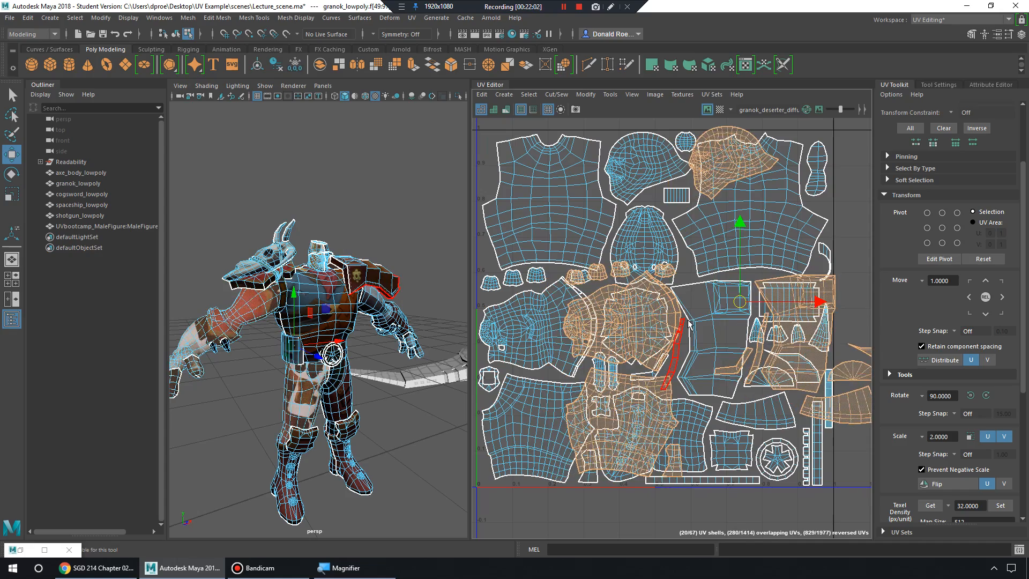
pyautogui.hotkey('ctrl', 'z')
# Select one of the overlapping arm shells, slide it aside to check the overlap, then undo.
pyautogui.keyDown('alt'); pyautogui.moveTo(594, 330); pyautogui.dragTo(733, 314, button='middle'); pyautogui.keyUp('alt')
pyautogui.keyDown('alt'); pyautogui.moveTo(733, 315); pyautogui.dragTo(783, 317, button='right'); pyautogui.keyUp('alt')
pyautogui.click(517, 318)
pyautogui.click(678, 308)
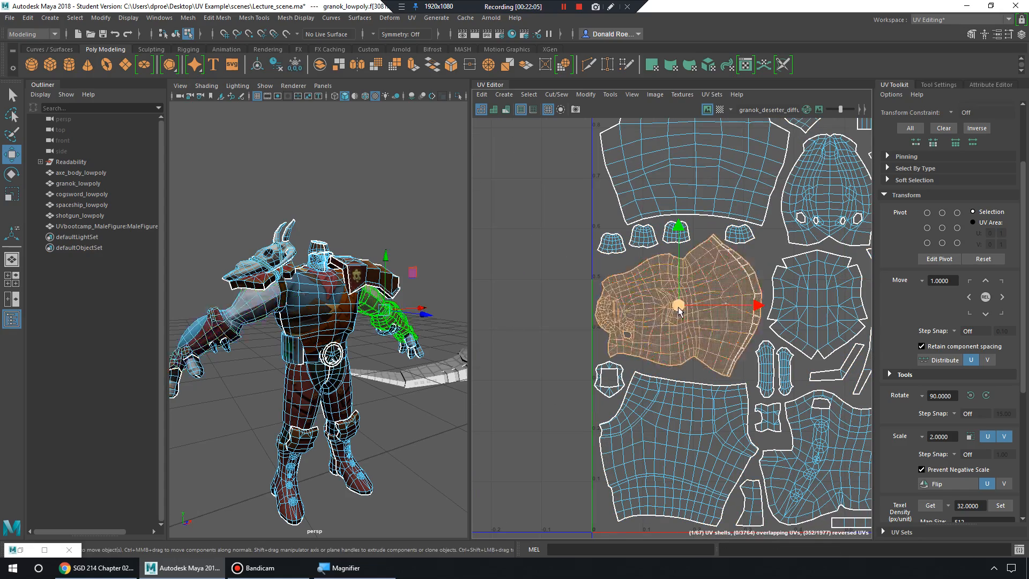
pyautogui.moveTo(358, 315)
pyautogui.keyDown('alt'); pyautogui.mouseDown()
pyautogui.moveTo(308, 300)
pyautogui.moveTo(424, 312)
pyautogui.moveTo(375, 317)
pyautogui.mouseUp(); pyautogui.keyUp('alt')
pyautogui.click(664, 305)
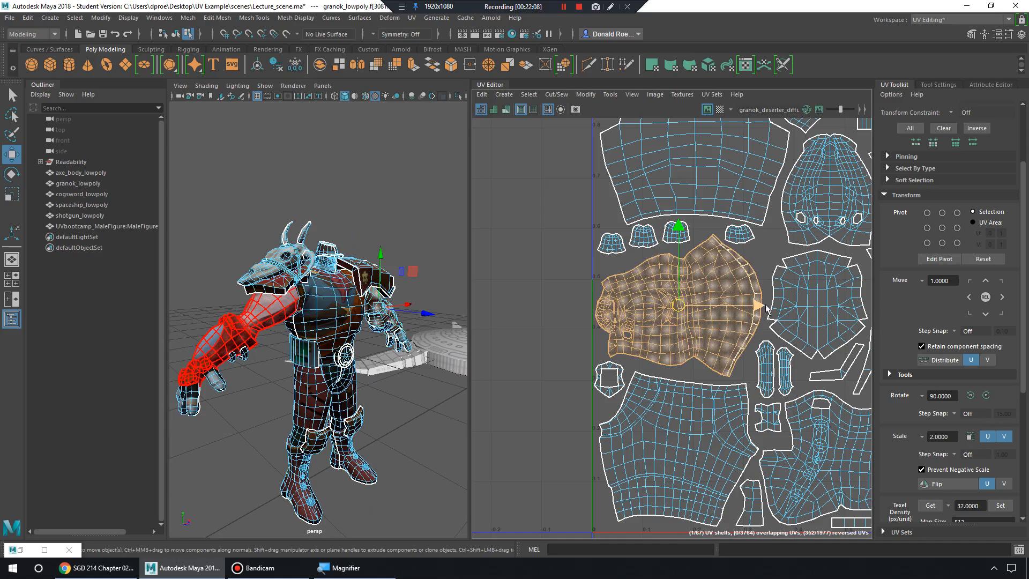
pyautogui.moveTo(765, 308); pyautogui.dragTo(453, 324)
pyautogui.keyDown('alt'); pyautogui.moveTo(453, 324); pyautogui.dragTo(665, 315, button='right'); pyautogui.keyUp('alt')
pyautogui.moveTo(726, 308); pyautogui.dragTo(747, 313)
pyautogui.hotkey('ctrl', 'z')
pyautogui.hotkey('ctrl', 'z')
# Frame and select the front and back torso shells and the shell below them.
pyautogui.keyDown('alt'); pyautogui.moveTo(429, 318); pyautogui.dragTo(263, 311, button='right'); pyautogui.keyUp('alt')
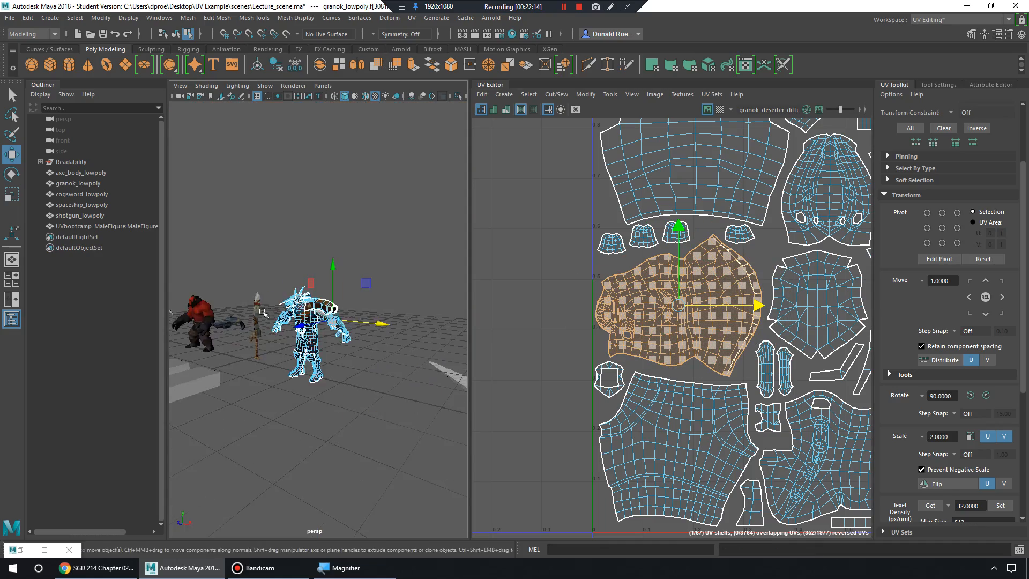
pyautogui.keyDown('alt'); pyautogui.moveTo(317, 317); pyautogui.dragTo(362, 321); pyautogui.keyUp('alt')
pyautogui.keyDown('alt'); pyautogui.moveTo(361, 321); pyautogui.dragTo(388, 323, button='right'); pyautogui.keyUp('alt')
pyautogui.keyDown('alt'); pyautogui.moveTo(388, 322); pyautogui.dragTo(381, 351, button='middle'); pyautogui.keyUp('alt')
pyautogui.keyDown('alt'); pyautogui.moveTo(382, 351); pyautogui.dragTo(442, 358, button='right'); pyautogui.keyUp('alt')
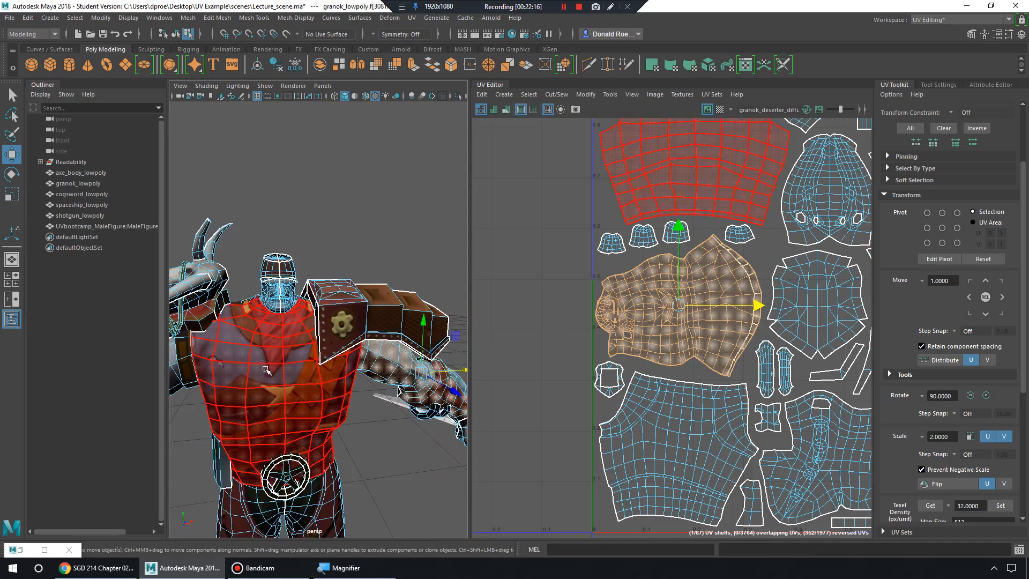
pyautogui.click(266, 370)
pyautogui.press('f')
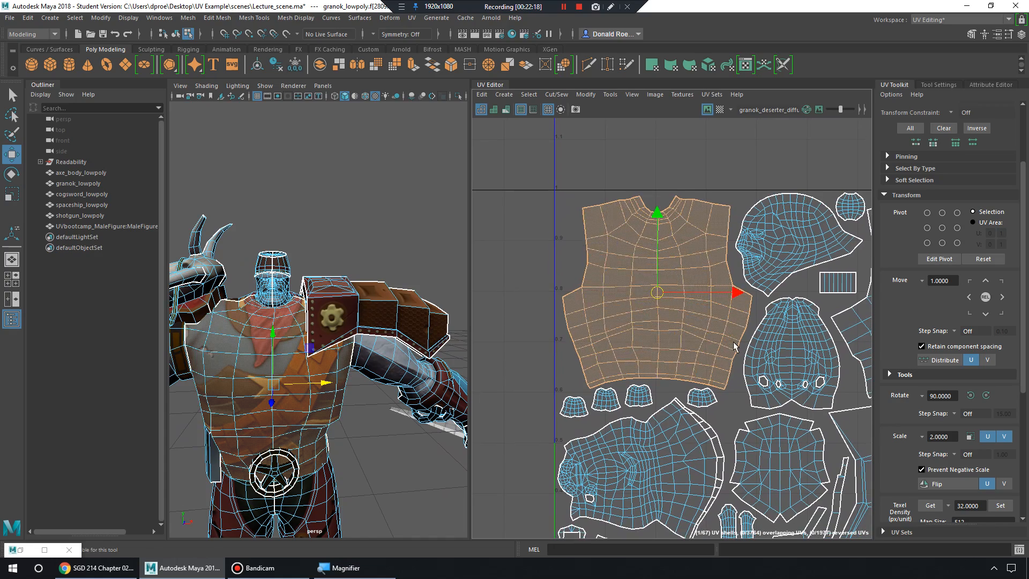
pyautogui.keyDown('alt'); pyautogui.moveTo(677, 358); pyautogui.dragTo(664, 287, button='middle'); pyautogui.keyUp('alt')
pyautogui.click(757, 263)
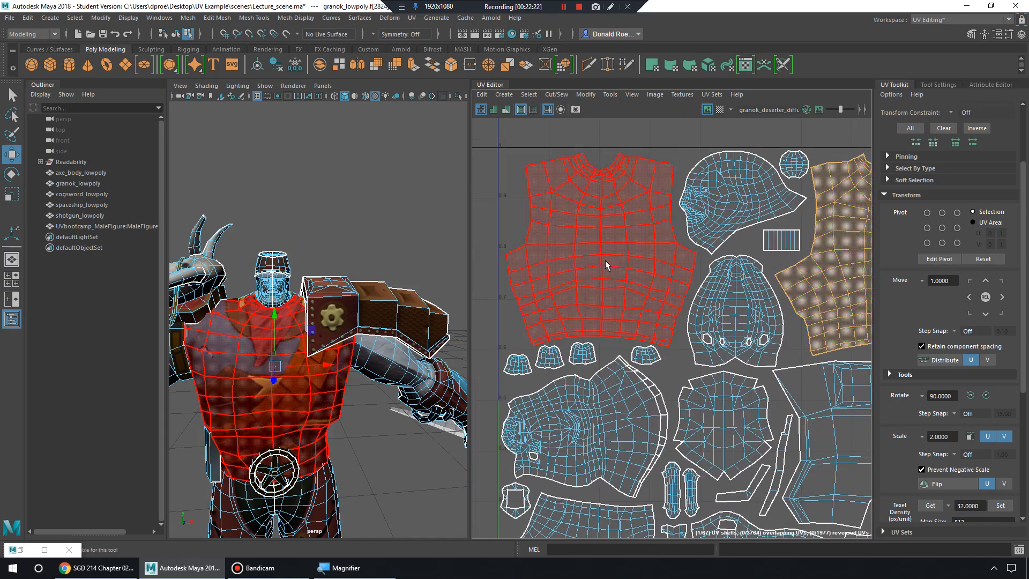
pyautogui.click(607, 264)
pyautogui.click(625, 411)
pyautogui.keyDown('alt'); pyautogui.moveTo(590, 402); pyautogui.dragTo(665, 348, button='middle'); pyautogui.keyUp('alt')
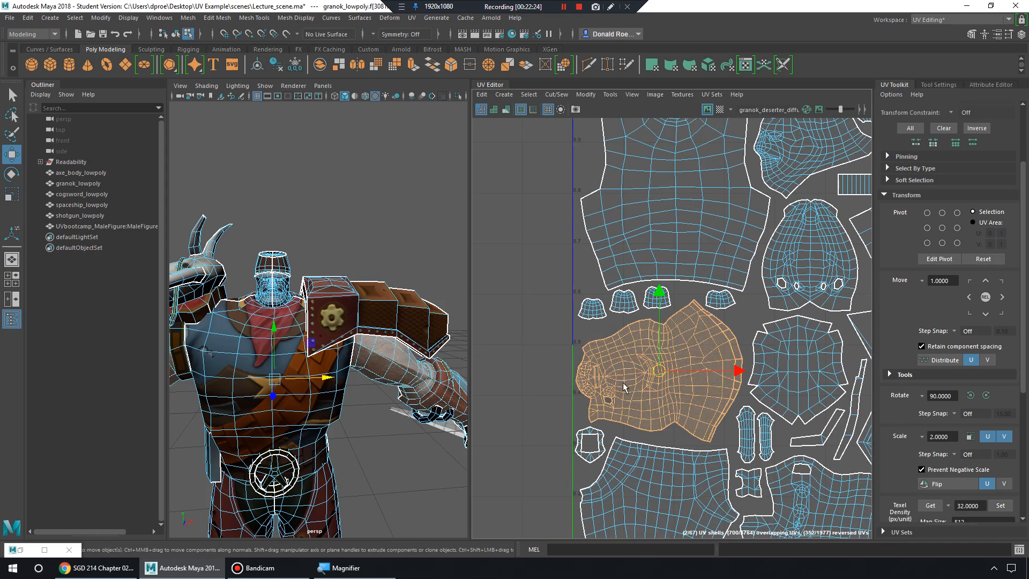
pyautogui.keyDown('alt'); pyautogui.moveTo(324, 368); pyautogui.dragTo(289, 359, button='right'); pyautogui.keyUp('alt')
pyautogui.keyDown('alt'); pyautogui.moveTo(289, 359); pyautogui.dragTo(292, 330); pyautogui.keyUp('alt')
pyautogui.moveTo(293, 331); pyautogui.dragTo(332, 244, button='right')
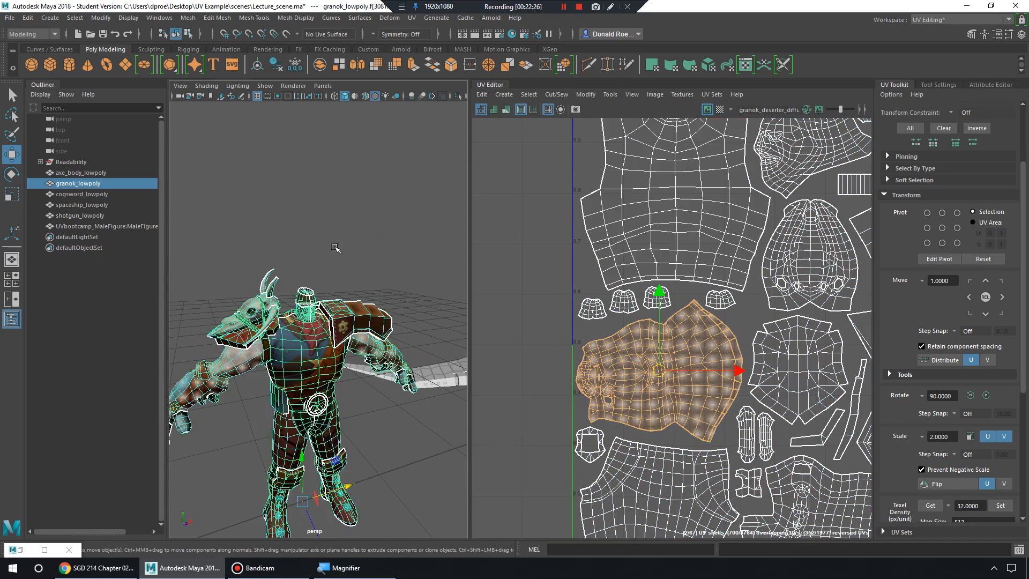
pyautogui.keyDown('alt'); pyautogui.moveTo(335, 248); pyautogui.dragTo(358, 392); pyautogui.keyUp('alt')
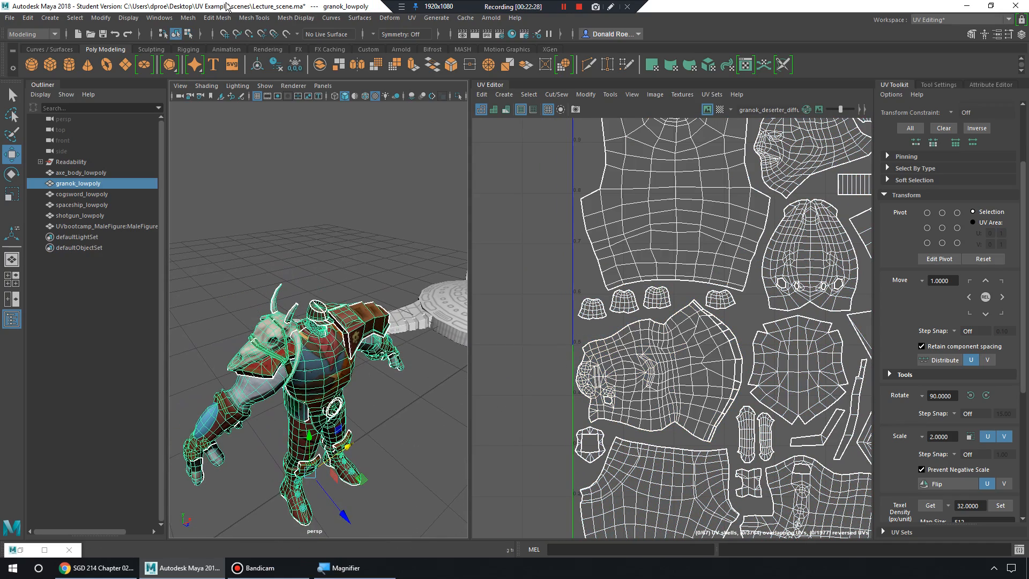
# Run Mesh > Separate, pull torso piece polySurface22 away along Z, and frame it.
pyautogui.click(187, 18)
pyautogui.click(214, 60)
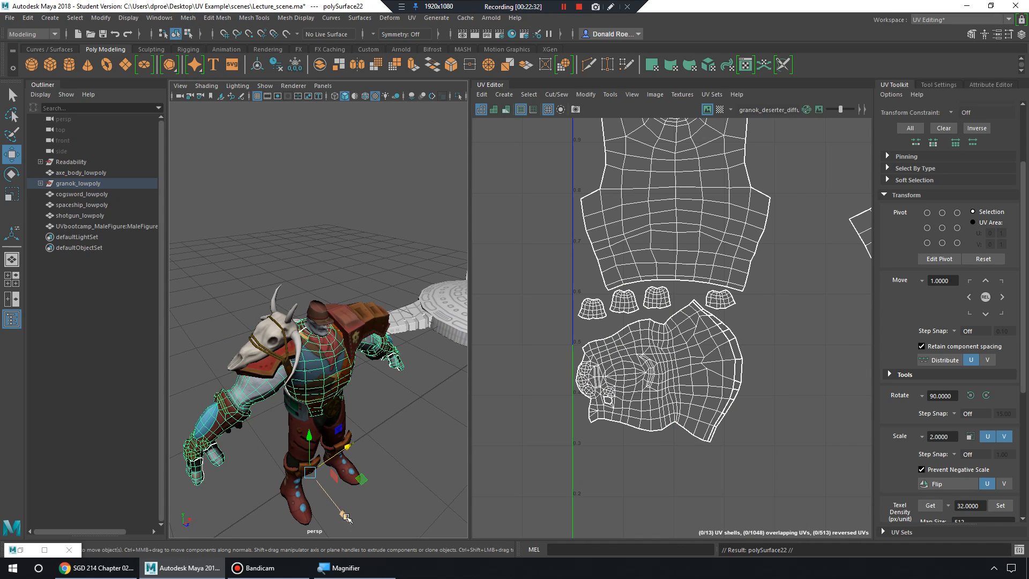
pyautogui.moveTo(346, 518); pyautogui.dragTo(252, 301)
pyautogui.press('f')
pyautogui.scroll(-5, 651, 270)
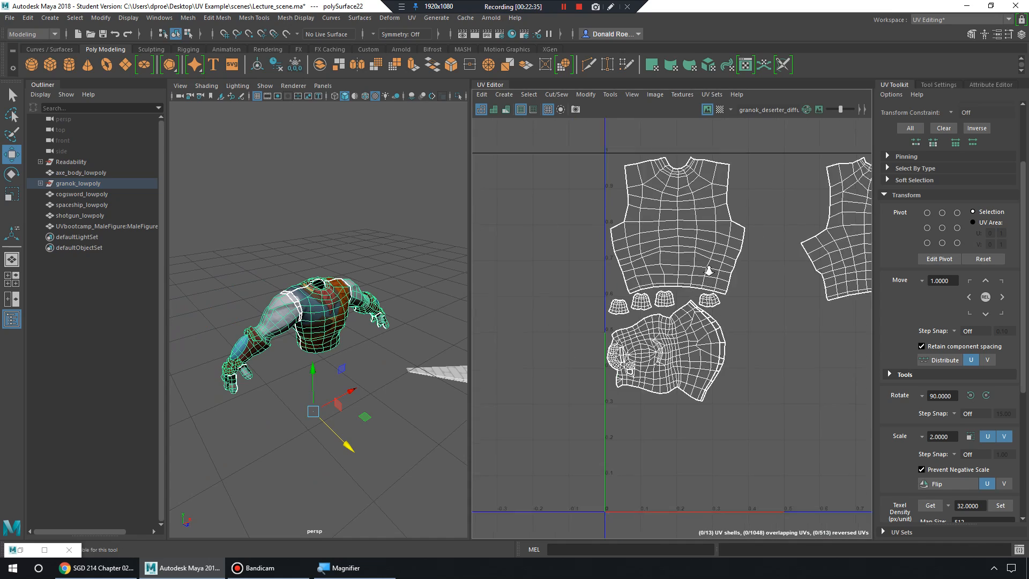
pyautogui.moveTo(288, 368)
pyautogui.keyDown('alt'); pyautogui.mouseDown()
pyautogui.moveTo(249, 351)
pyautogui.moveTo(300, 357)
pyautogui.mouseUp(); pyautogui.keyUp('alt')
pyautogui.scroll(8, 429, 365)
pyautogui.keyDown('alt'); pyautogui.moveTo(429, 365); pyautogui.dragTo(379, 347); pyautogui.keyUp('alt')
pyautogui.scroll(-5, 378, 345)
# Switch polySurface22 to Face mode and select its arm faces.
pyautogui.moveTo(365, 260); pyautogui.dragTo(365, 294, button='right')
pyautogui.keyDown('alt'); pyautogui.moveTo(370, 299); pyautogui.dragTo(392, 282); pyautogui.keyUp('alt')
pyautogui.keyDown('alt'); pyautogui.moveTo(209, 270); pyautogui.dragTo(266, 261); pyautogui.keyUp('alt')
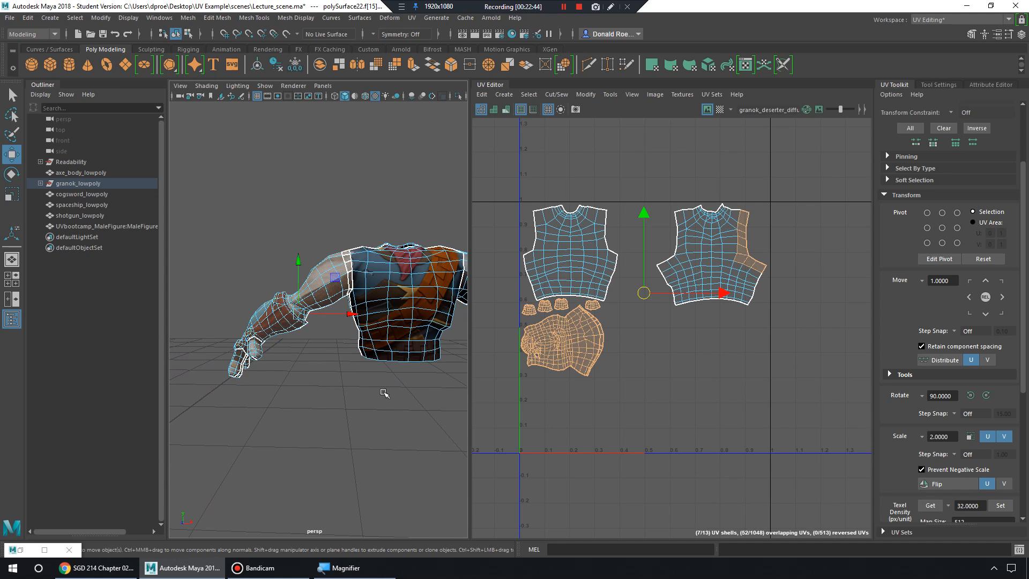
pyautogui.keyDown('alt'); pyautogui.moveTo(385, 393); pyautogui.dragTo(368, 416); pyautogui.keyUp('alt')
# Undo the deletion of the arm faces to restore them.
pyautogui.click(368, 413)
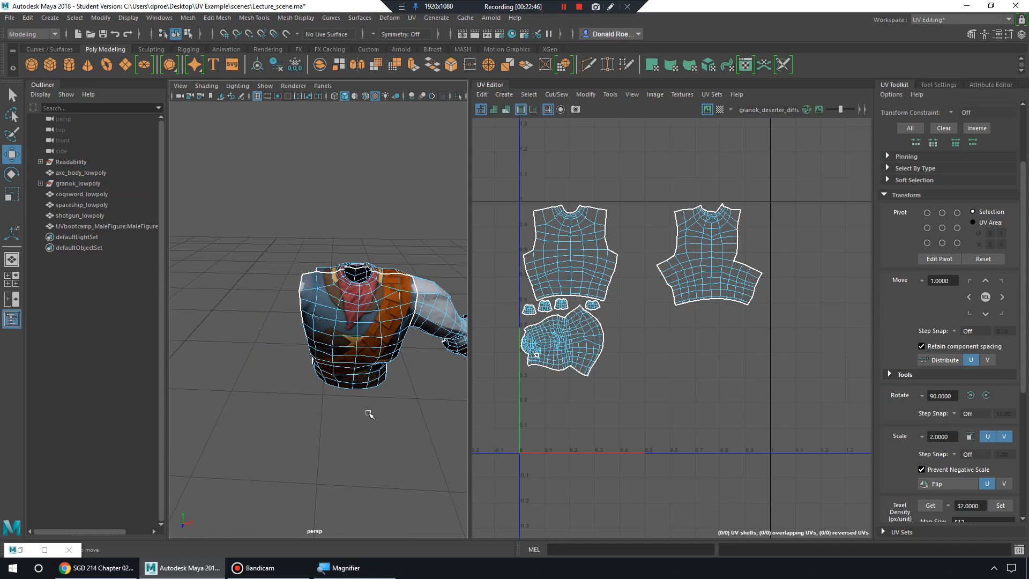
pyautogui.keyDown('alt'); pyautogui.moveTo(356, 362); pyautogui.dragTo(447, 374); pyautogui.keyUp('alt')
pyautogui.hotkey('ctrl', 'z')
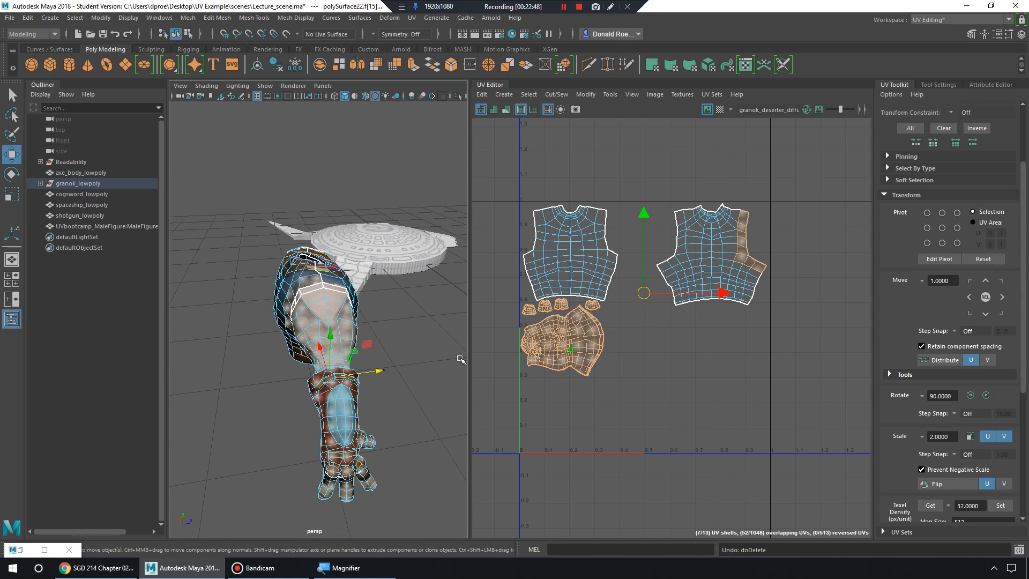
pyautogui.keyDown('alt'); pyautogui.moveTo(675, 270); pyautogui.dragTo(745, 256, button='middle'); pyautogui.keyUp('alt')
# Slide the lower-left shell off its duplicate and delete the stray UV shell left of 0–1.
pyautogui.click(643, 333)
pyautogui.moveTo(624, 317); pyautogui.dragTo(588, 298, button='right')
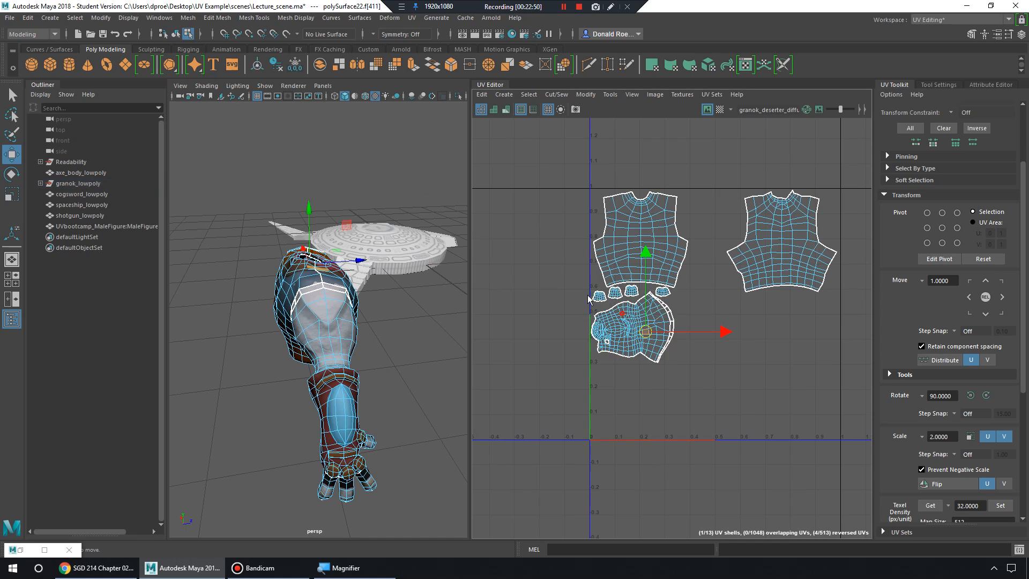
pyautogui.moveTo(704, 325); pyautogui.dragTo(581, 329)
pyautogui.keyDown('alt'); pyautogui.moveTo(572, 328); pyautogui.dragTo(623, 325, button='middle'); pyautogui.keyUp('alt')
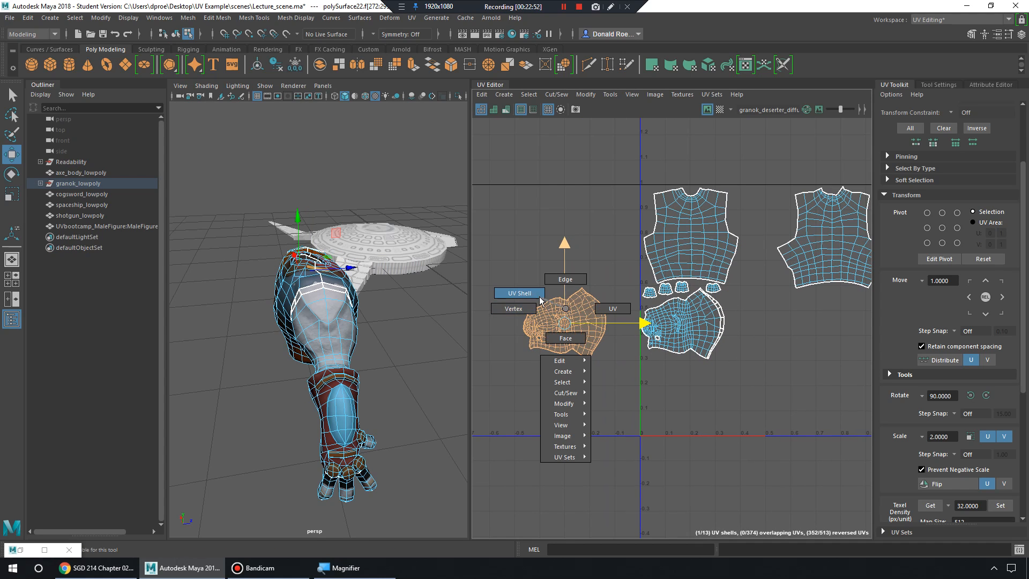
pyautogui.moveTo(540, 301); pyautogui.dragTo(541, 301, button='right')
pyautogui.click(569, 322)
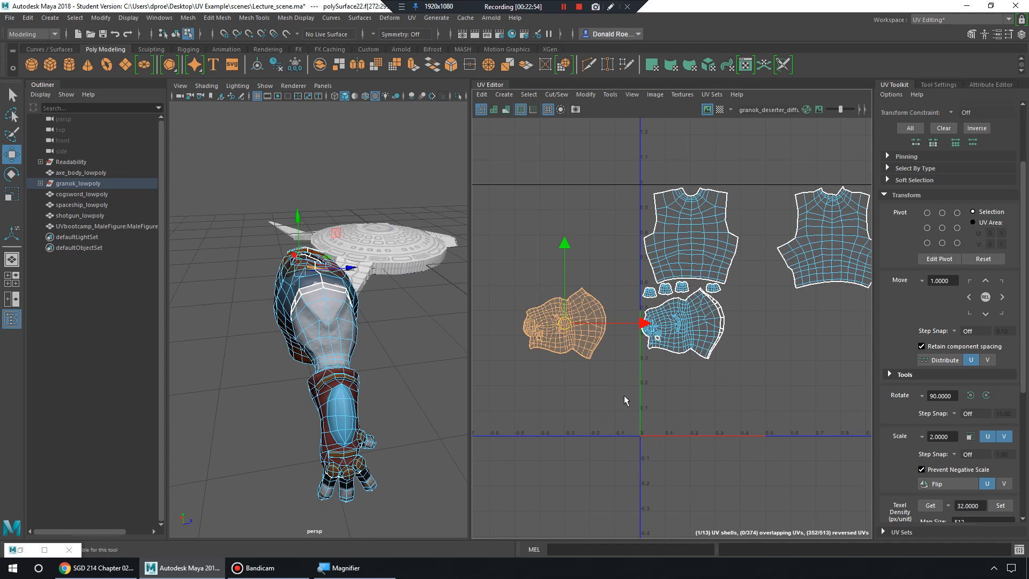
pyautogui.press('Delete')
# Select the arm's UV shell and inspect the arm and hand.
pyautogui.keyDown('alt'); pyautogui.moveTo(368, 306); pyautogui.dragTo(252, 305); pyautogui.keyUp('alt')
pyautogui.keyDown('alt'); pyautogui.moveTo(252, 304); pyautogui.dragTo(316, 302, button='right'); pyautogui.keyUp('alt')
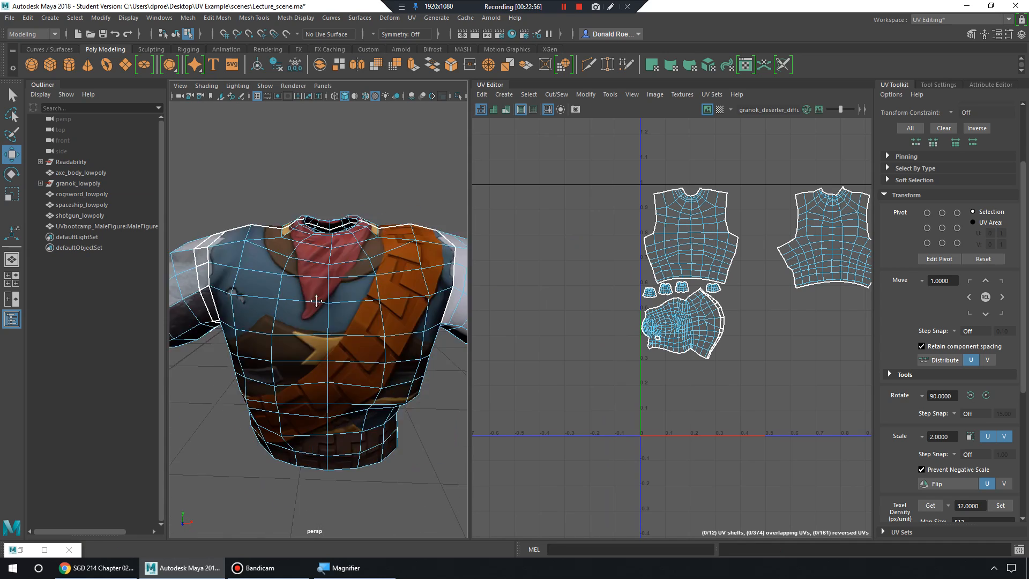
pyautogui.keyDown('alt'); pyautogui.moveTo(316, 301); pyautogui.dragTo(258, 306, button='middle'); pyautogui.keyUp('alt')
pyautogui.click(395, 311)
pyautogui.keyDown('alt'); pyautogui.moveTo(396, 310); pyautogui.dragTo(340, 309); pyautogui.keyUp('alt')
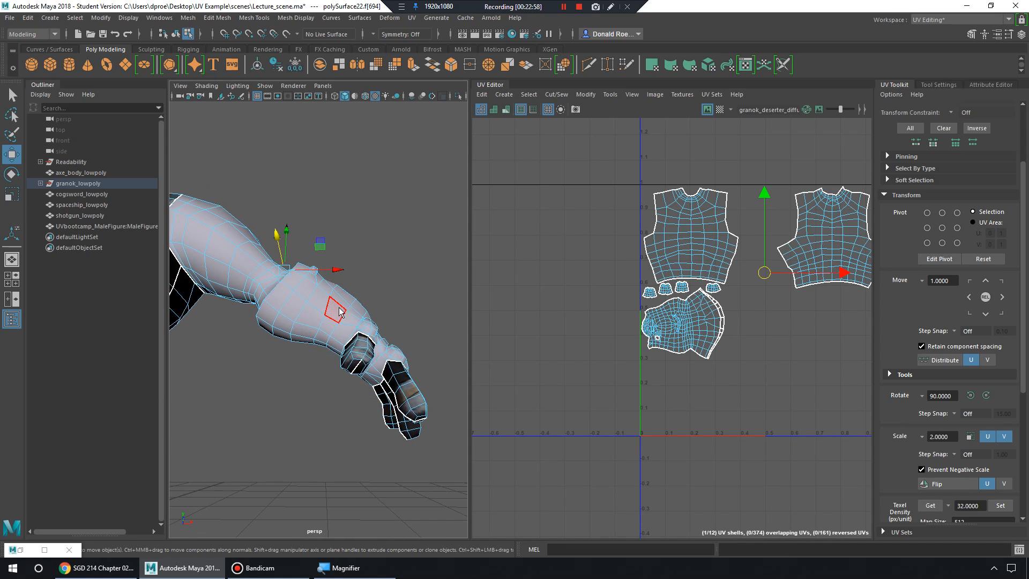
pyautogui.rightClick(339, 309)
pyautogui.keyDown('alt'); pyautogui.moveTo(340, 311); pyautogui.dragTo(294, 271, button='right'); pyautogui.keyUp('alt')
pyautogui.keyDown('alt'); pyautogui.moveTo(294, 271); pyautogui.dragTo(302, 283); pyautogui.keyUp('alt')
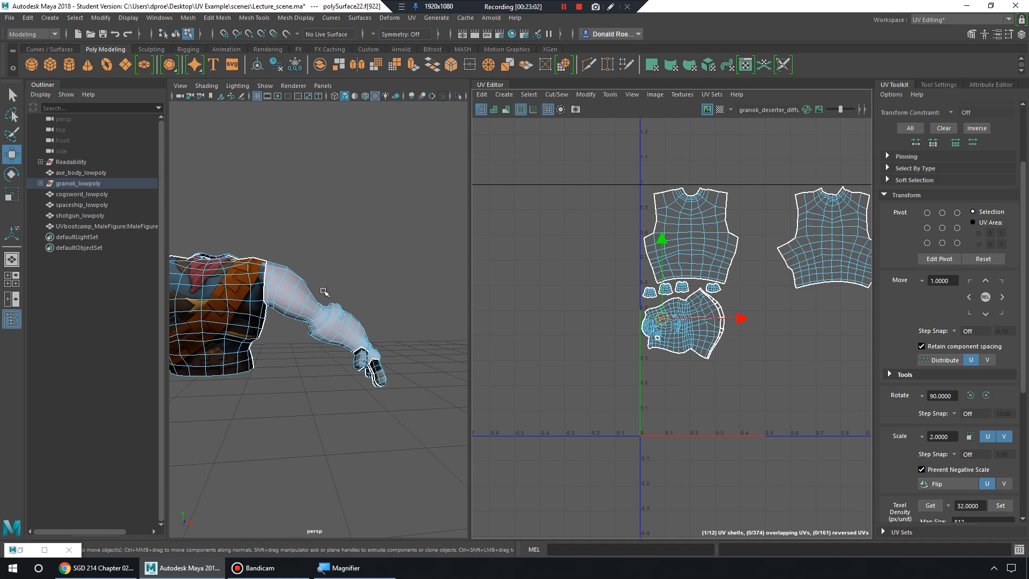
# Delete the extra arm's connected faces in wireframe, then return to shaded display.
pyautogui.press('4')
pyautogui.doubleClick(365, 341)
pyautogui.press('Delete')
pyautogui.moveTo(325, 292)
pyautogui.keyDown('alt'); pyautogui.mouseDown()
pyautogui.moveTo(349, 311)
pyautogui.moveTo(354, 338)
pyautogui.moveTo(400, 336)
pyautogui.moveTo(352, 239)
pyautogui.moveTo(332, 303)
pyautogui.mouseUp(); pyautogui.keyUp('alt')
pyautogui.press('5')
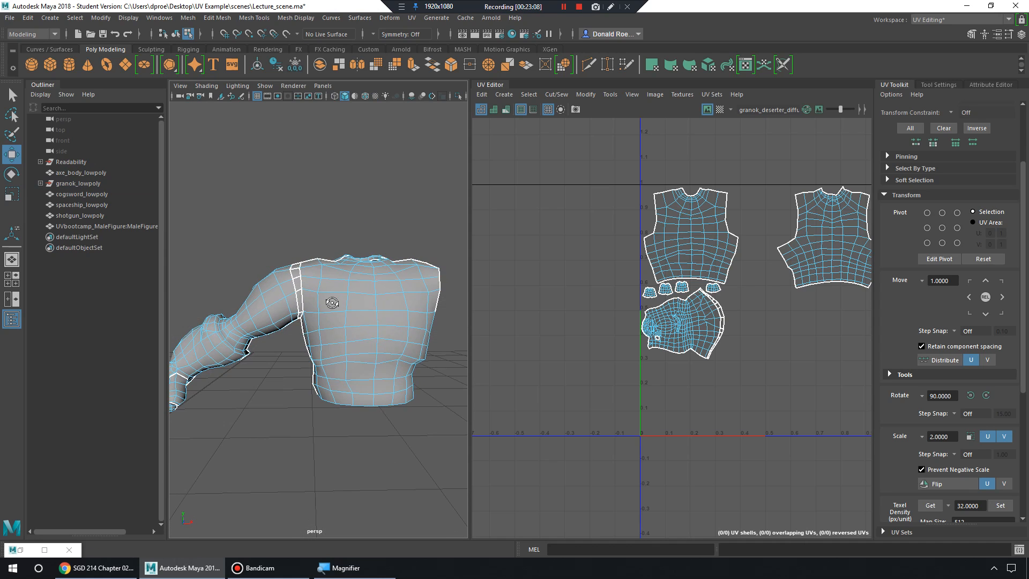
pyautogui.keyDown('alt'); pyautogui.moveTo(332, 303); pyautogui.dragTo(413, 320, button='right'); pyautogui.keyUp('alt')
pyautogui.keyDown('alt'); pyautogui.moveTo(413, 320); pyautogui.dragTo(414, 331, button='middle'); pyautogui.keyUp('alt')
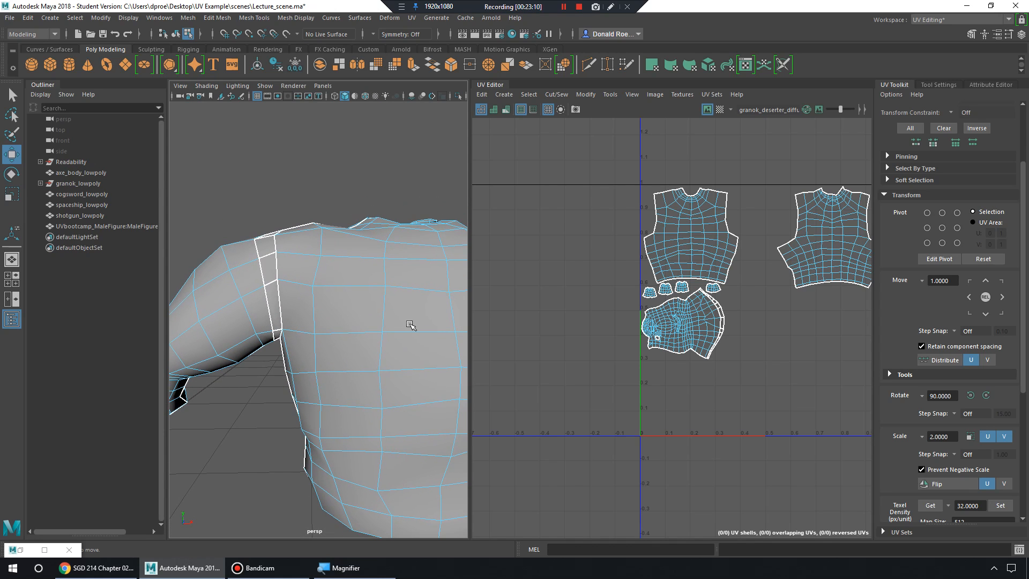
# Select all the torso faces to show their UV shells.
pyautogui.press('a')
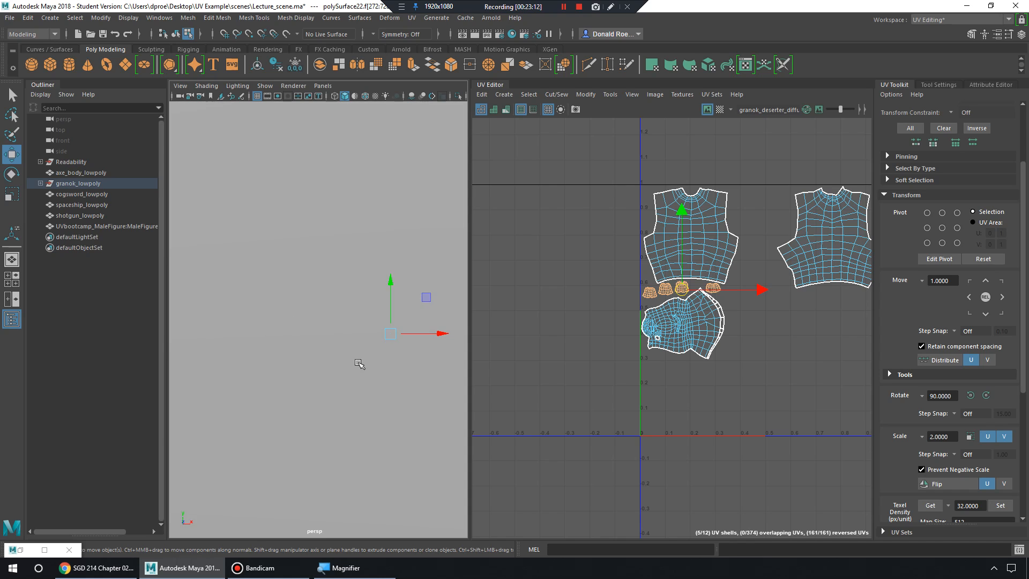
pyautogui.click(311, 332)
pyautogui.keyDown('alt'); pyautogui.moveTo(328, 320); pyautogui.dragTo(321, 323); pyautogui.keyUp('alt')
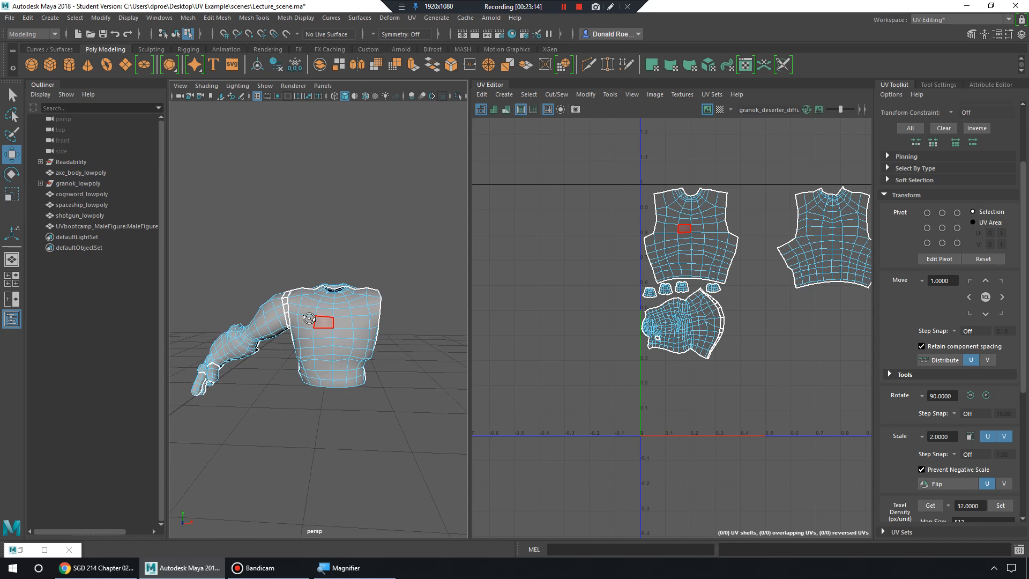
pyautogui.keyDown('alt'); pyautogui.moveTo(320, 323); pyautogui.dragTo(368, 338, button='right'); pyautogui.keyUp('alt')
pyautogui.keyDown('alt'); pyautogui.moveTo(382, 325); pyautogui.dragTo(352, 324, button='middle'); pyautogui.keyUp('alt')
pyautogui.keyDown('alt'); pyautogui.moveTo(352, 325); pyautogui.dragTo(331, 307); pyautogui.keyUp('alt')
pyautogui.moveTo(329, 283); pyautogui.dragTo(327, 294, button='right')
pyautogui.keyDown('alt'); pyautogui.moveTo(326, 296); pyautogui.dragTo(332, 301); pyautogui.keyUp('alt')
pyautogui.moveTo(413, 432); pyautogui.dragTo(413, 432)
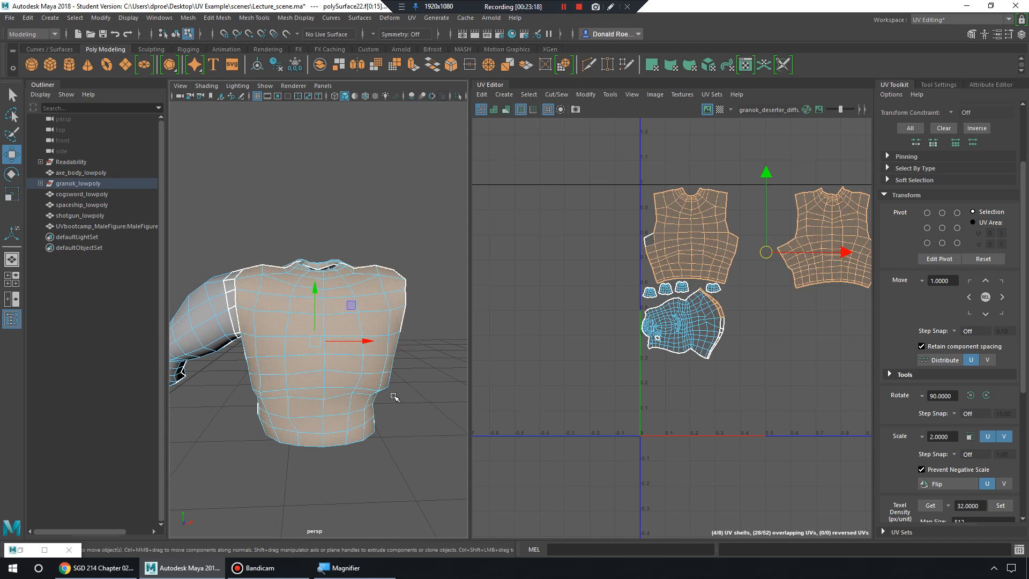
pyautogui.keyDown('alt'); pyautogui.moveTo(391, 395); pyautogui.dragTo(392, 314); pyautogui.keyUp('alt')
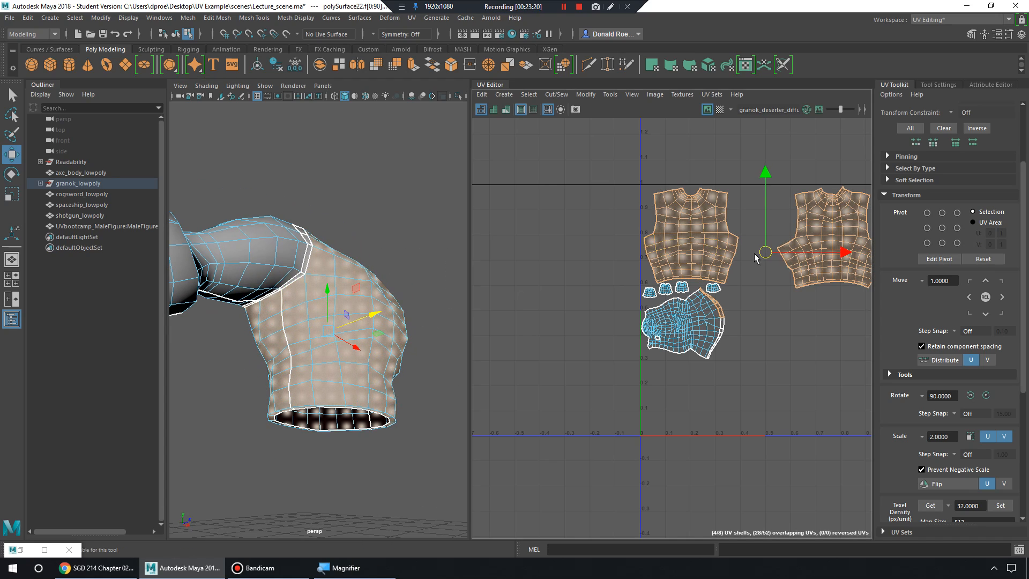
# Check the front and back shirt UV shells by picking chest faces to locate their UVs.
pyautogui.keyDown('alt'); pyautogui.moveTo(709, 264); pyautogui.dragTo(603, 351, button='middle'); pyautogui.keyUp('alt')
pyautogui.keyDown('alt'); pyautogui.moveTo(603, 351); pyautogui.dragTo(712, 364, button='right'); pyautogui.keyUp('alt')
pyautogui.keyDown('alt'); pyautogui.moveTo(407, 338); pyautogui.dragTo(331, 375); pyautogui.keyUp('alt')
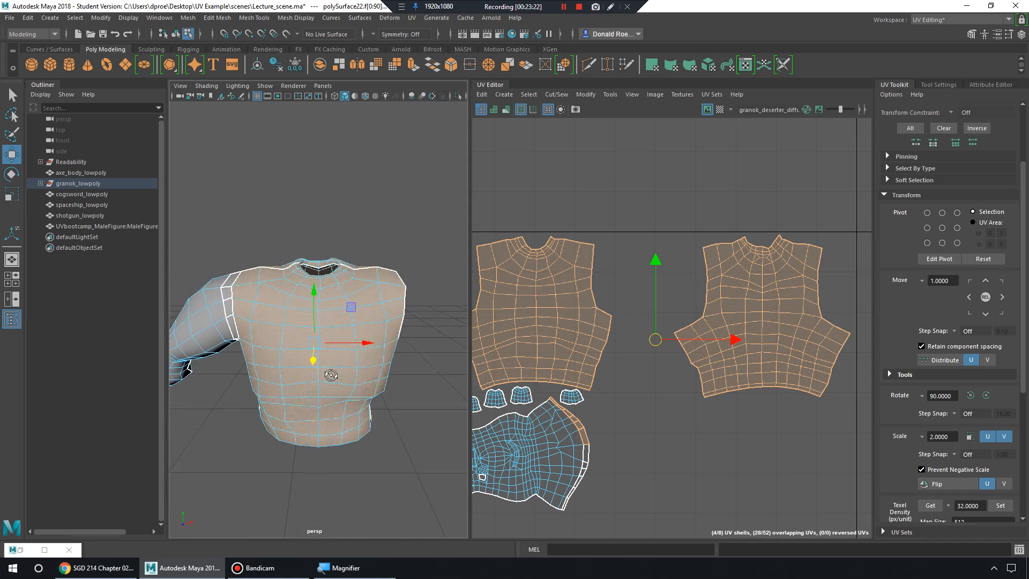
pyautogui.keyDown('alt'); pyautogui.moveTo(331, 375); pyautogui.dragTo(360, 362, button='right'); pyautogui.keyUp('alt')
pyautogui.keyDown('alt'); pyautogui.moveTo(348, 351); pyautogui.dragTo(331, 343); pyautogui.keyUp('alt')
pyautogui.keyDown('alt'); pyautogui.moveTo(340, 348); pyautogui.dragTo(334, 343, button='middle'); pyautogui.keyUp('alt')
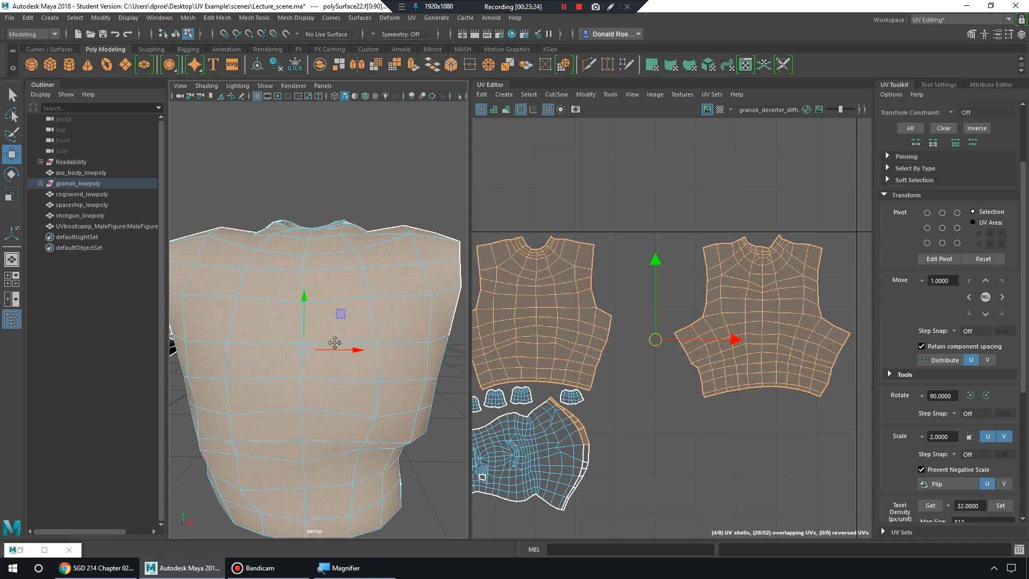
pyautogui.keyDown('alt'); pyautogui.moveTo(705, 340); pyautogui.dragTo(631, 335, button='right'); pyautogui.keyUp('alt')
pyautogui.keyDown('alt'); pyautogui.moveTo(632, 334); pyautogui.dragTo(679, 321, button='middle'); pyautogui.keyUp('alt')
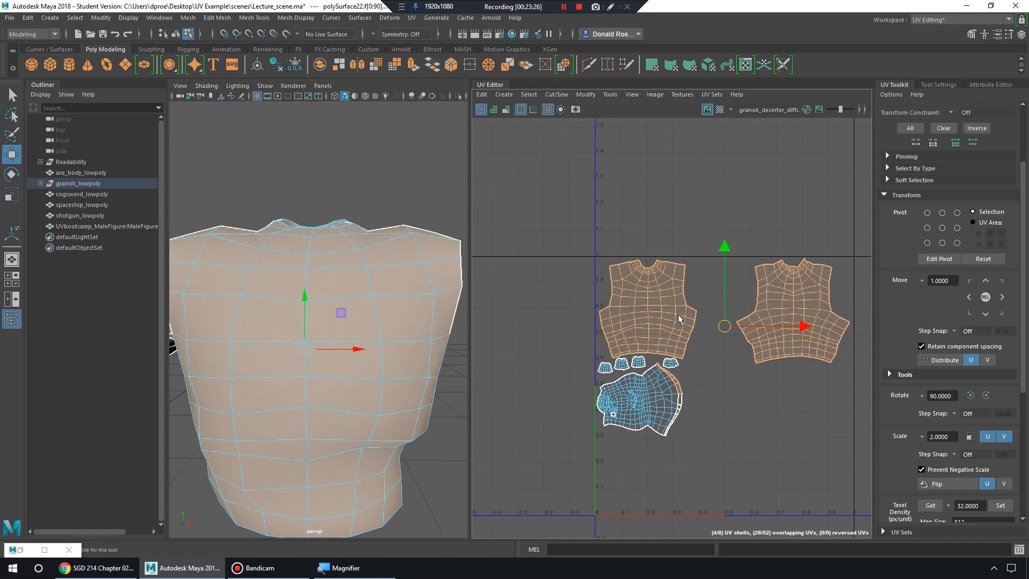
pyautogui.keyDown('alt'); pyautogui.moveTo(679, 320); pyautogui.dragTo(793, 332, button='right'); pyautogui.keyUp('alt')
pyautogui.keyDown('alt'); pyautogui.moveTo(793, 331); pyautogui.dragTo(720, 322, button='middle'); pyautogui.keyUp('alt')
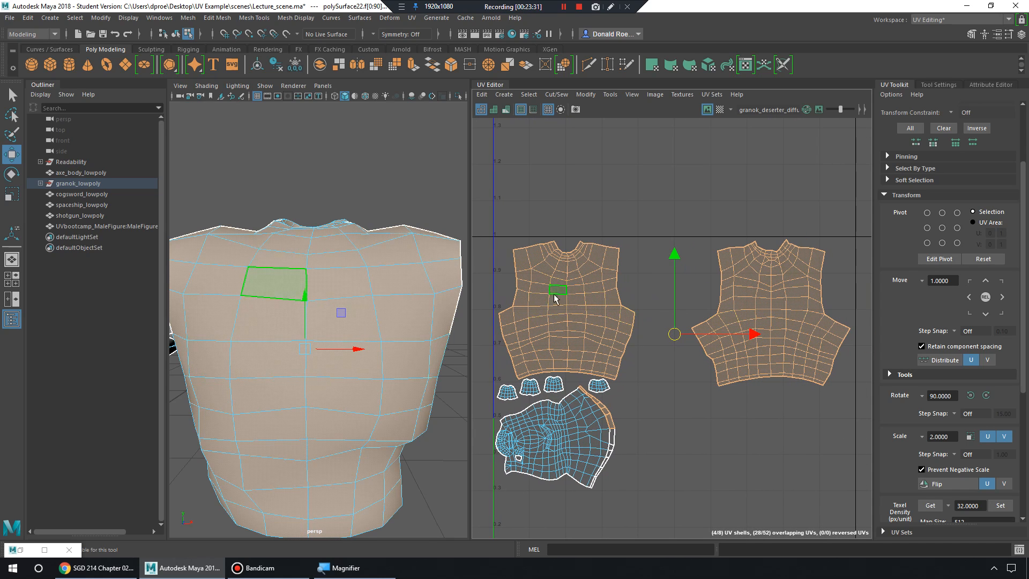
pyautogui.click(541, 315)
pyautogui.click(596, 358)
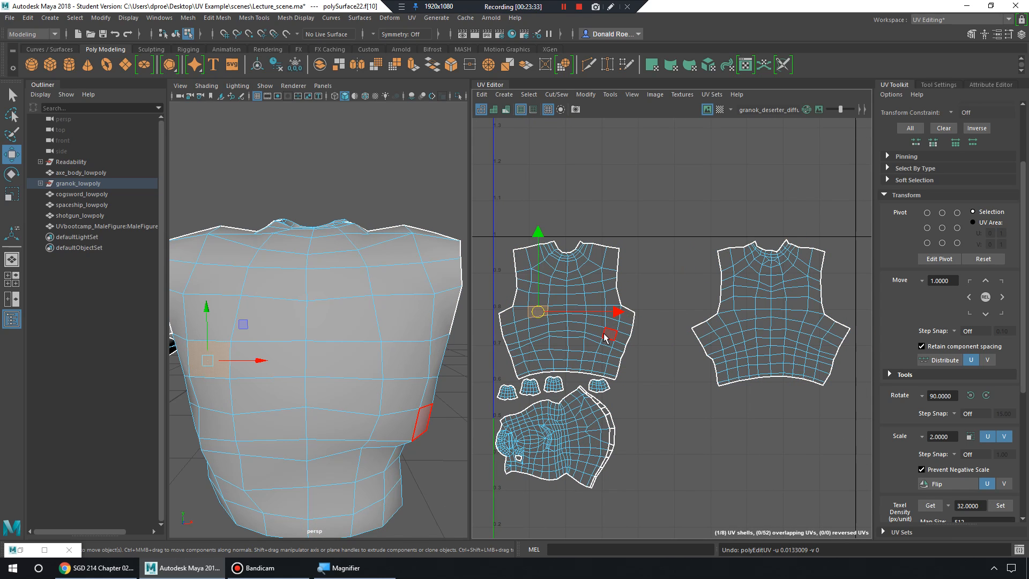
pyautogui.click(579, 363)
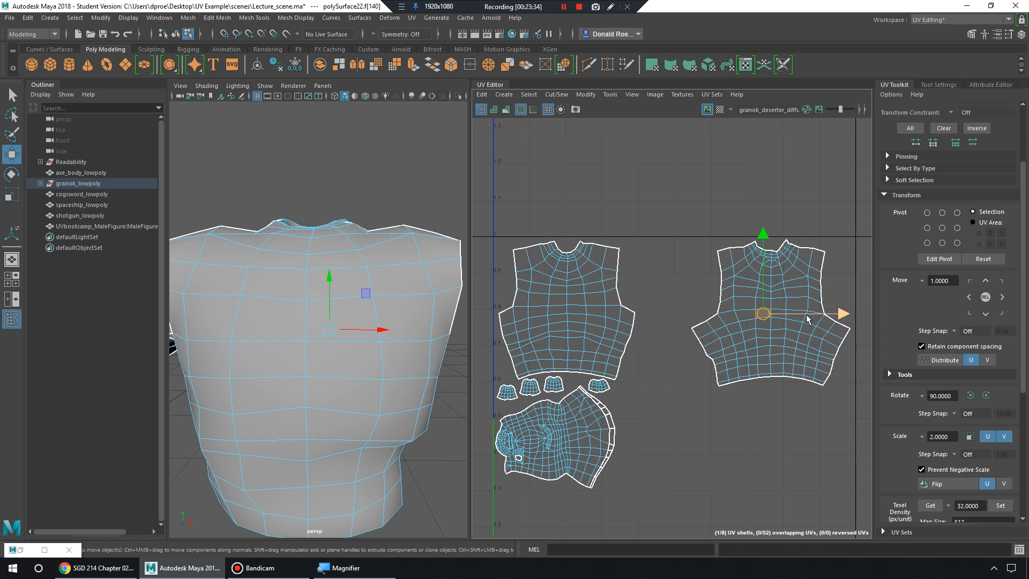
# Show the torso and arm with the diffuse texture, then return to object selection.
pyautogui.scroll(-5, 349, 328)
pyautogui.keyDown('alt'); pyautogui.moveTo(349, 328); pyautogui.dragTo(383, 317, button='middle'); pyautogui.keyUp('alt')
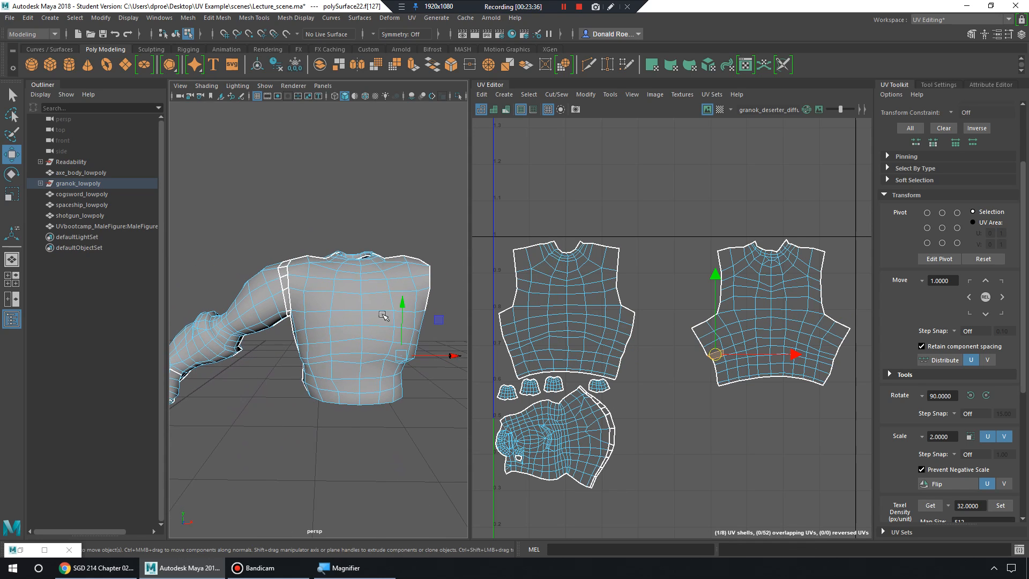
pyautogui.keyDown('alt'); pyautogui.moveTo(383, 317); pyautogui.dragTo(378, 340); pyautogui.keyUp('alt')
pyautogui.press('6')
pyautogui.moveTo(366, 260); pyautogui.dragTo(418, 244, button='right')
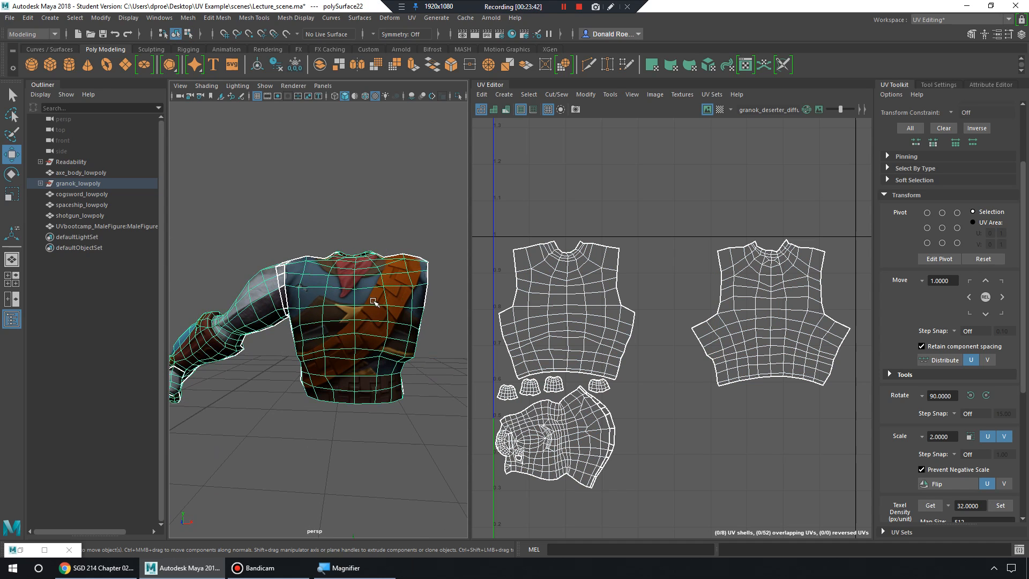
# Duplicate the shirt mesh and set Scale X to -1 in the docked Channel Box.
pyautogui.click(379, 316)
pyautogui.scroll(-5, 383, 335)
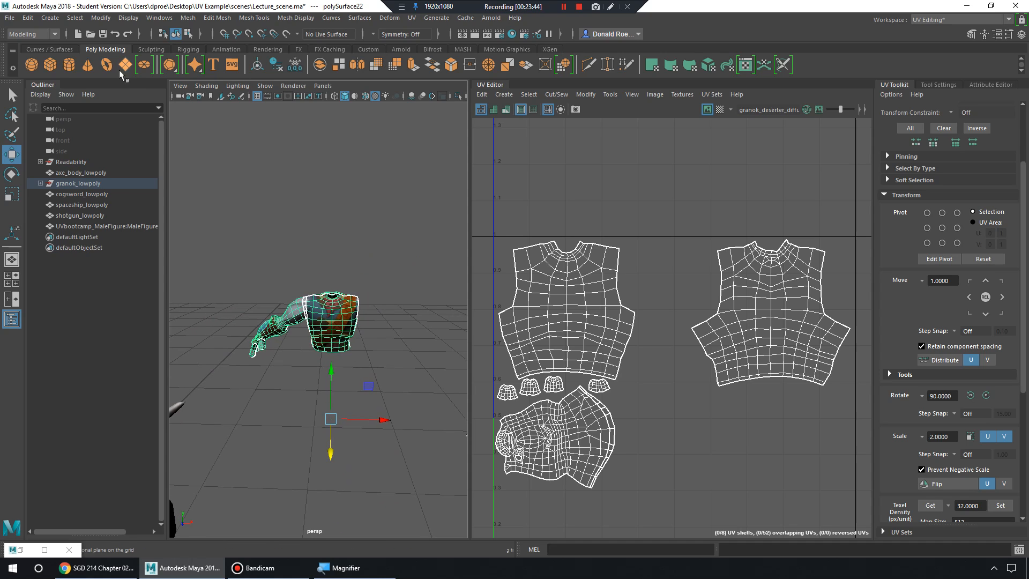
pyautogui.scroll(2, 211, 238)
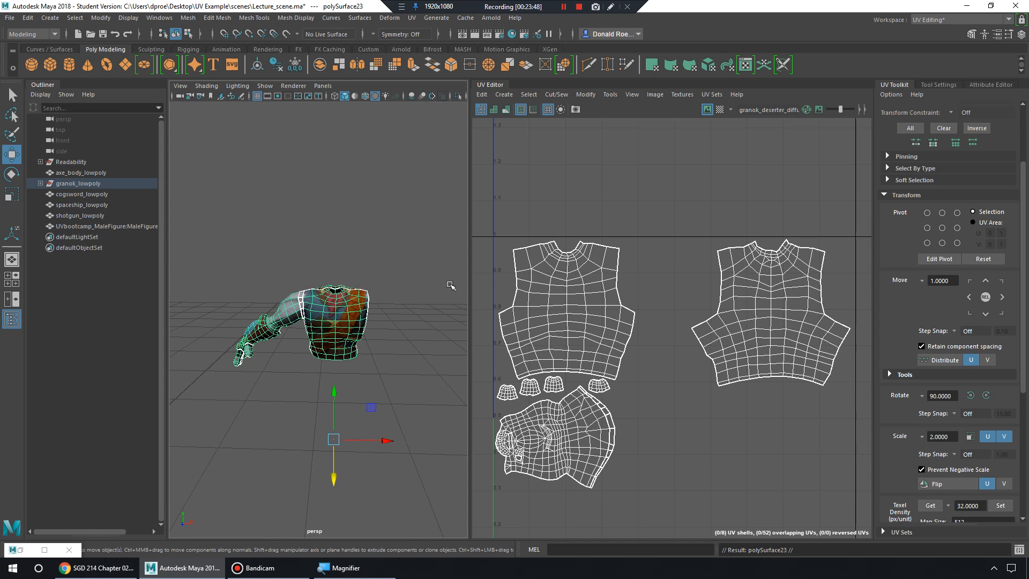
pyautogui.click(1022, 34)
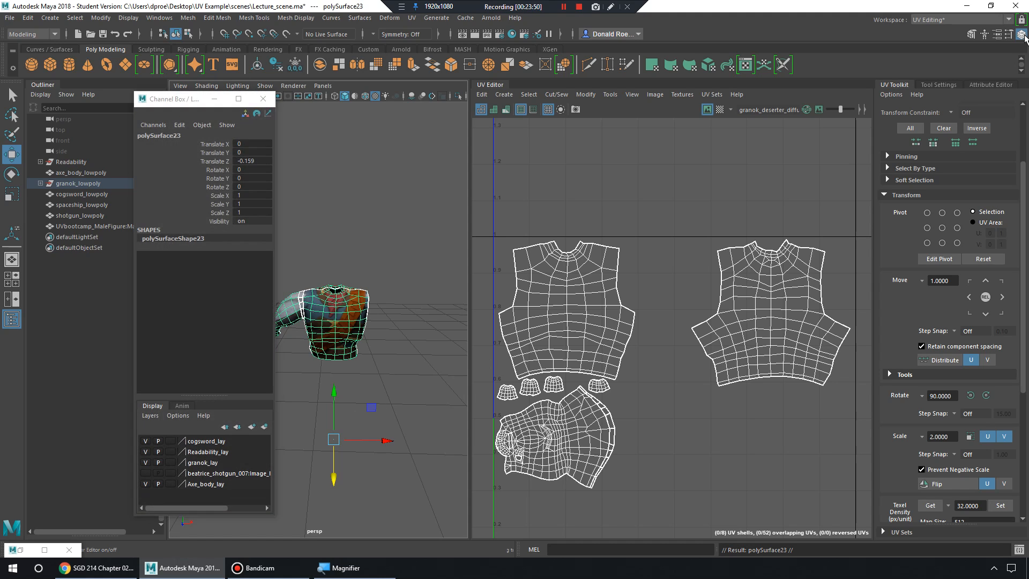
pyautogui.moveTo(185, 103); pyautogui.dragTo(928, 102)
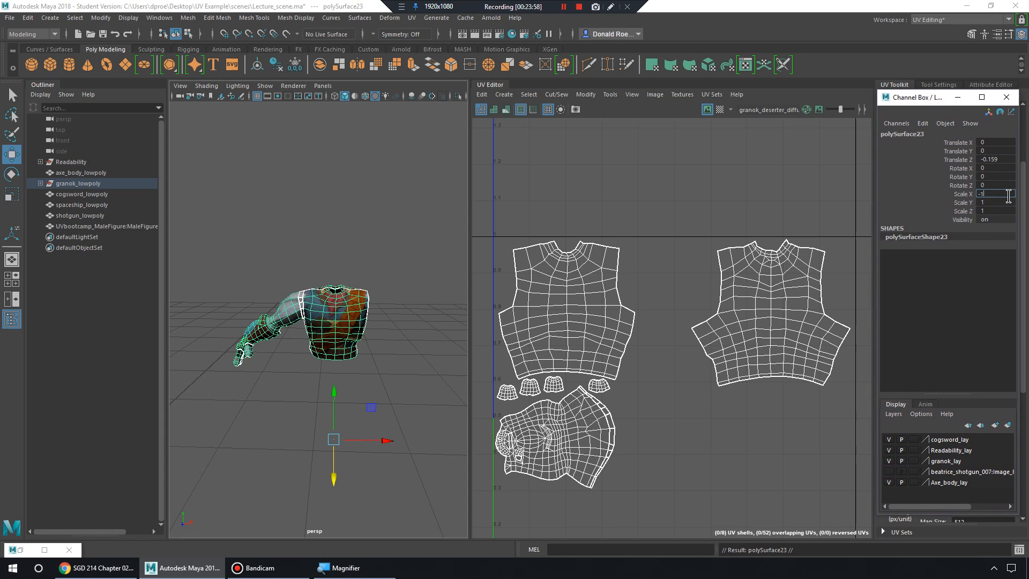
pyautogui.press('Return')
# Hide the original torso half, polySurface22.
pyautogui.press('f')
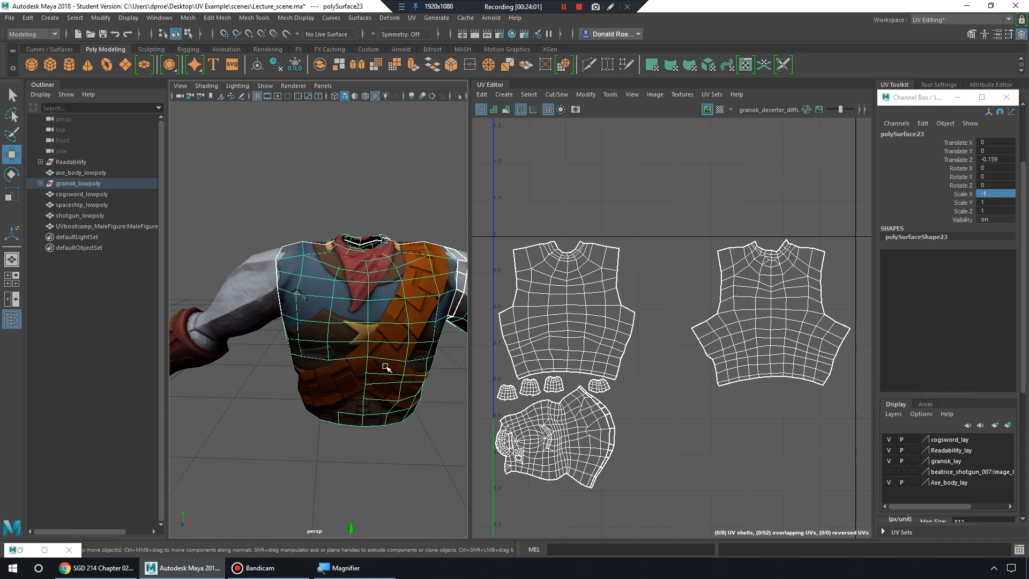
pyautogui.keyDown('alt'); pyautogui.moveTo(401, 303); pyautogui.dragTo(371, 272); pyautogui.keyUp('alt')
pyautogui.moveTo(371, 269); pyautogui.dragTo(372, 307, button='right')
pyautogui.keyDown('alt'); pyautogui.moveTo(372, 303); pyautogui.dragTo(398, 294); pyautogui.keyUp('alt')
pyautogui.moveTo(398, 293)
pyautogui.keyDown('alt'); pyautogui.mouseDown(button='right')
pyautogui.moveTo(358, 286)
pyautogui.moveTo(406, 279)
pyautogui.mouseUp(button='right'); pyautogui.keyUp('alt')
pyautogui.click(222, 288)
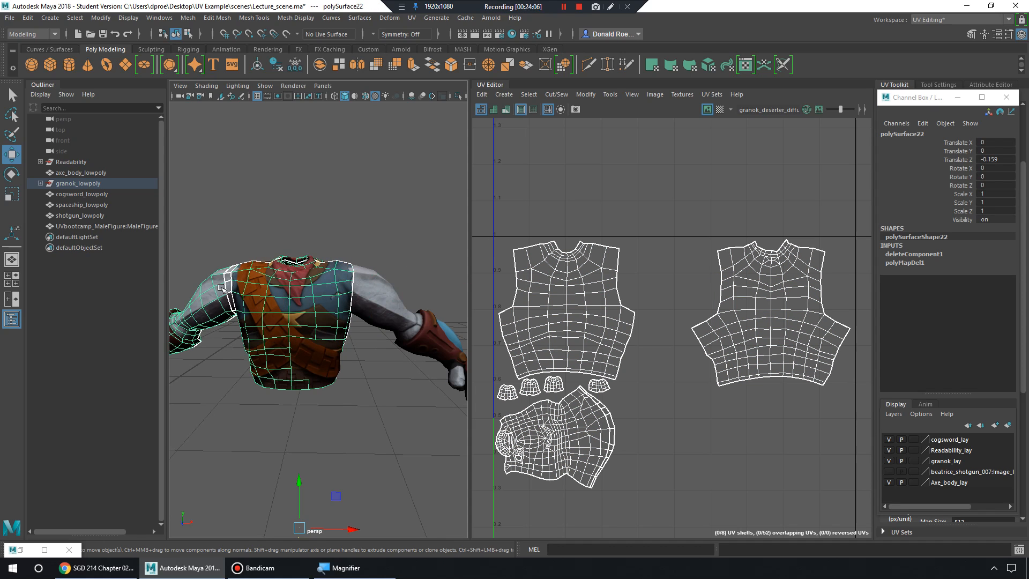
pyautogui.press('h')
# On polySurface23, hide the torso faces and then the six hand faces.
pyautogui.click(320, 287)
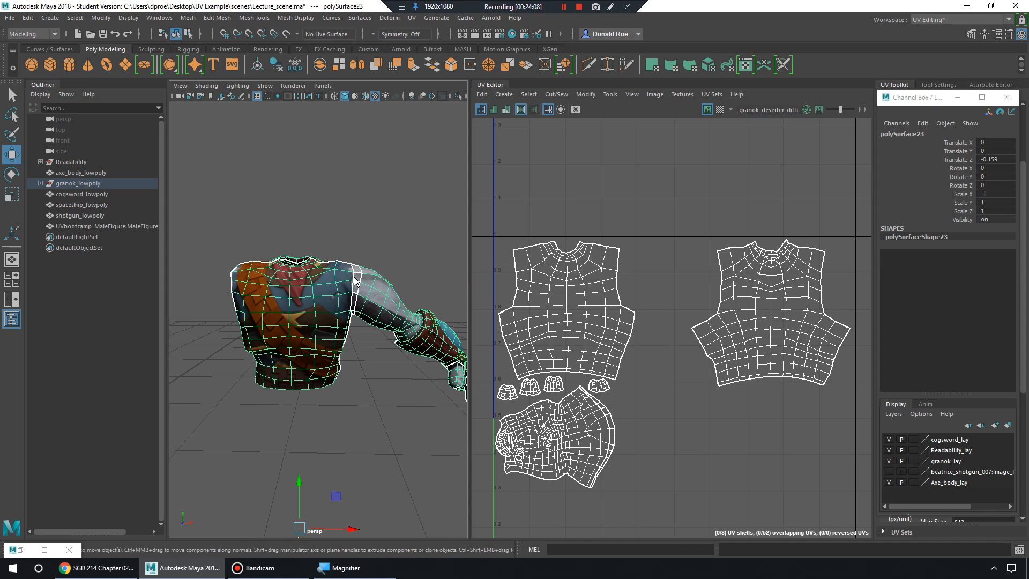
pyautogui.moveTo(355, 281); pyautogui.dragTo(355, 320, button='right')
pyautogui.moveTo(347, 481); pyautogui.dragTo(337, 476)
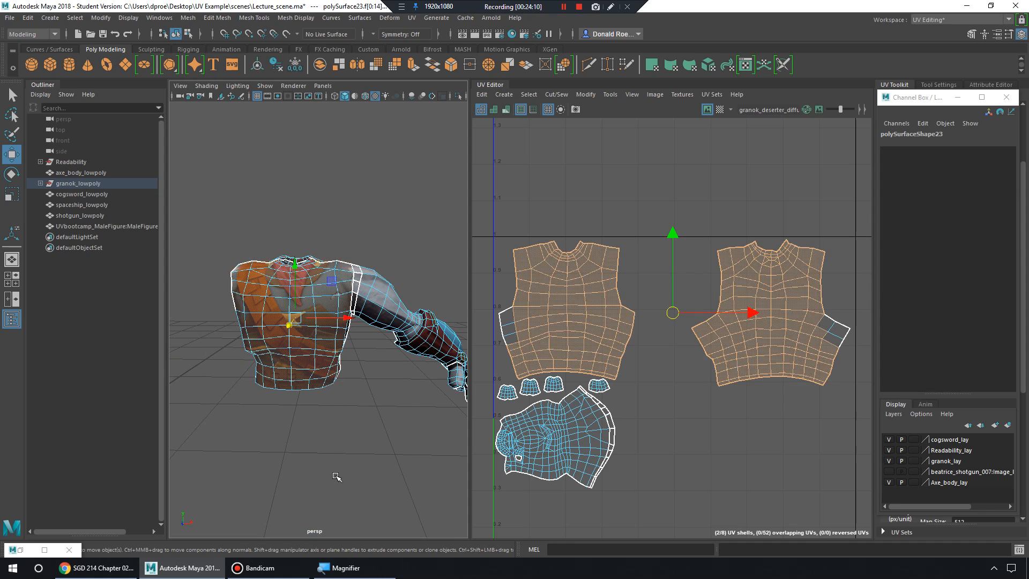
pyautogui.press('h')
pyautogui.keyDown('alt'); pyautogui.moveTo(368, 398); pyautogui.dragTo(315, 379); pyautogui.keyUp('alt')
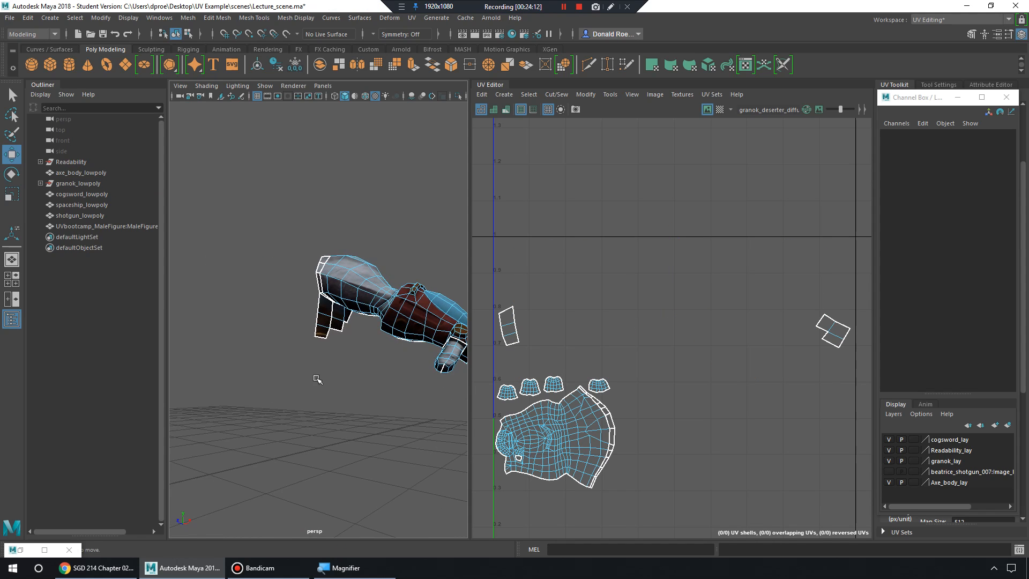
pyautogui.scroll(5, 314, 379)
pyautogui.moveTo(252, 287); pyautogui.dragTo(422, 407)
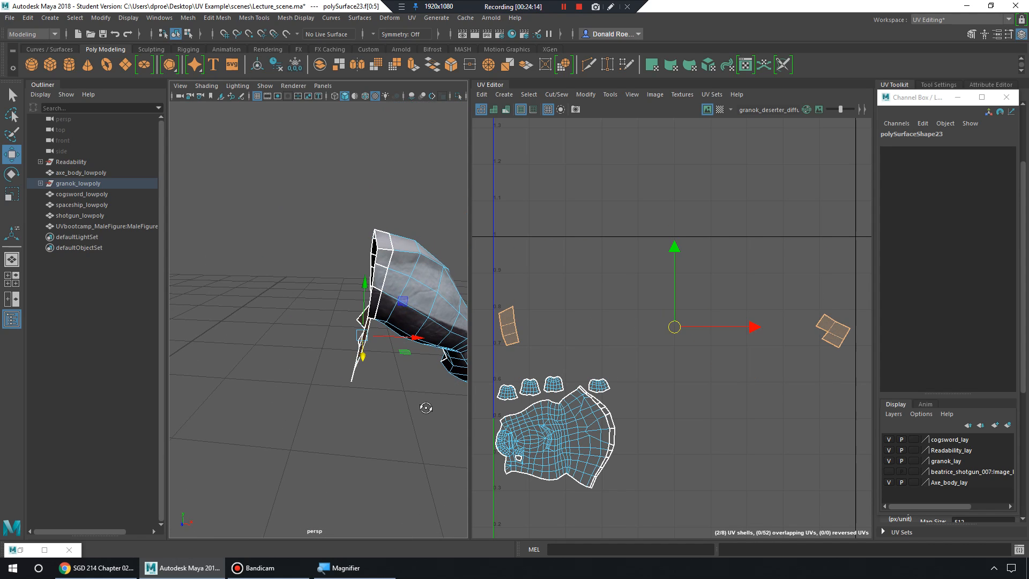
pyautogui.hotkey('ctrl', 'h')
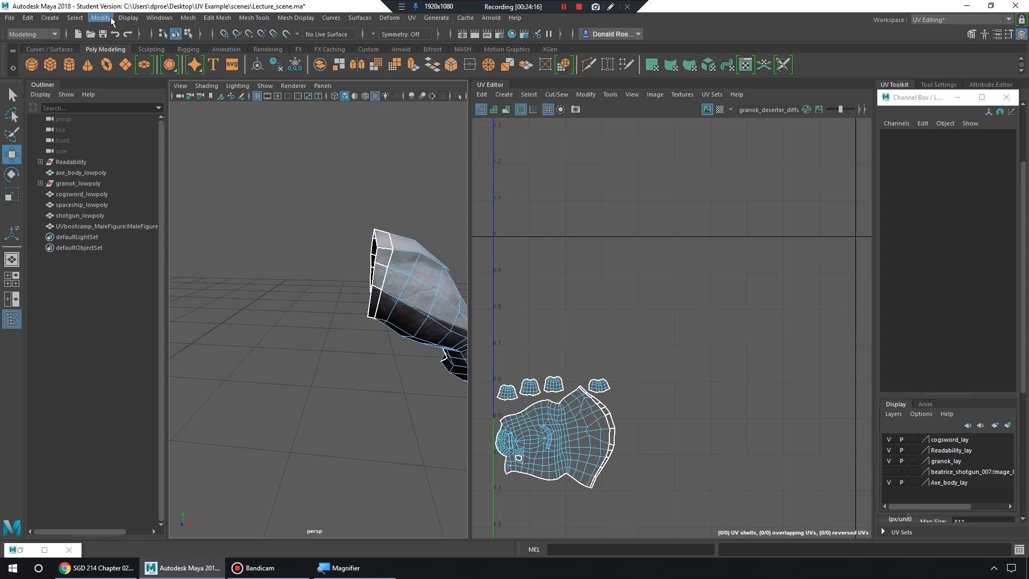
# Reveal all hidden geometry with Display > Show > All and return to object selection.
pyautogui.click(128, 18)
pyautogui.moveTo(161, 85)
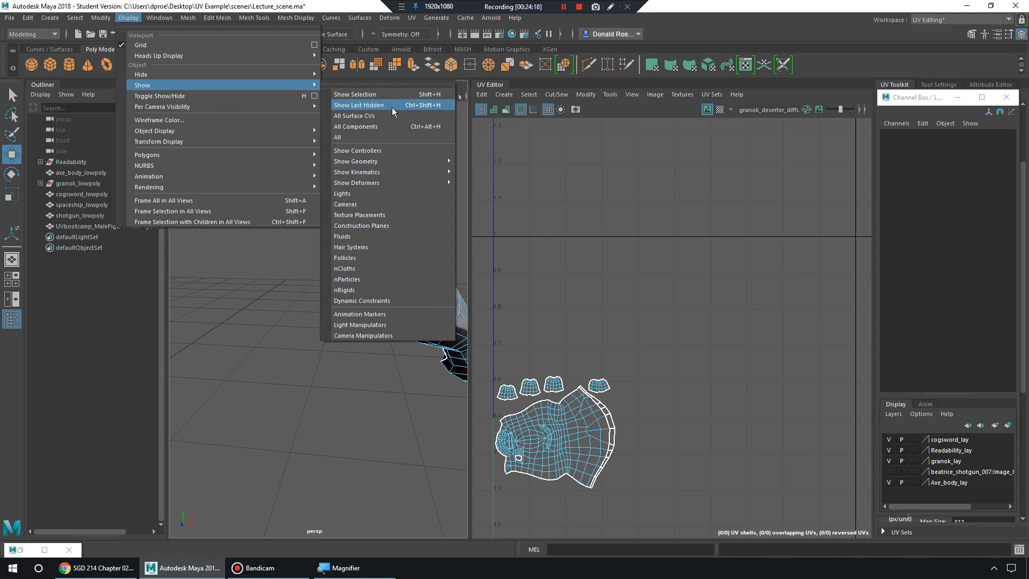
pyautogui.click(377, 137)
pyautogui.scroll(-3, 329, 317)
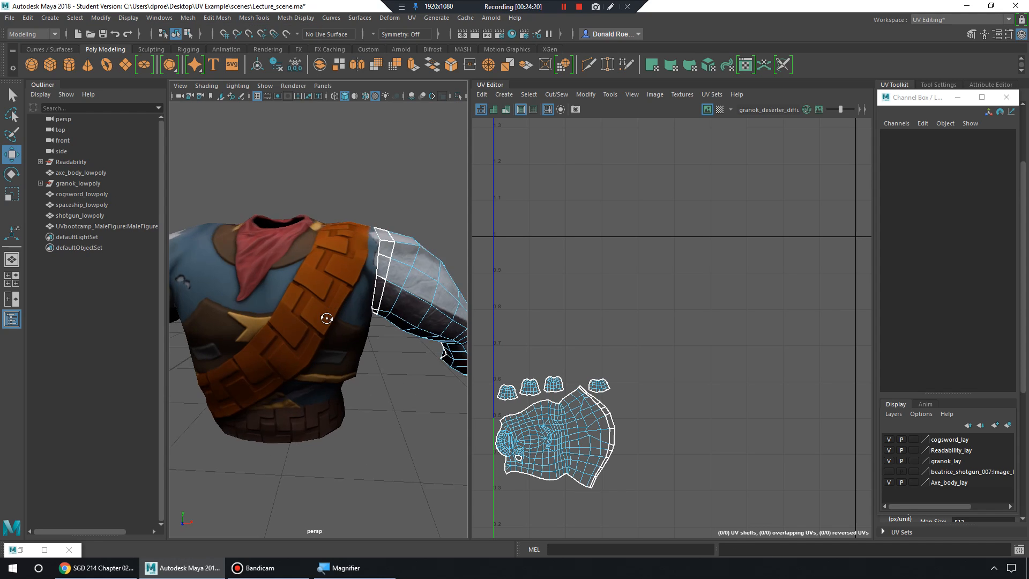
pyautogui.moveTo(374, 260); pyautogui.dragTo(428, 245, button='right')
pyautogui.keyDown('alt'); pyautogui.moveTo(380, 295); pyautogui.dragTo(307, 328); pyautogui.keyUp('alt')
# Inspect the head UV shells, then select both shirt halves to view their UVs.
pyautogui.keyDown('alt'); pyautogui.moveTo(527, 426); pyautogui.dragTo(540, 386, button='middle'); pyautogui.keyUp('alt')
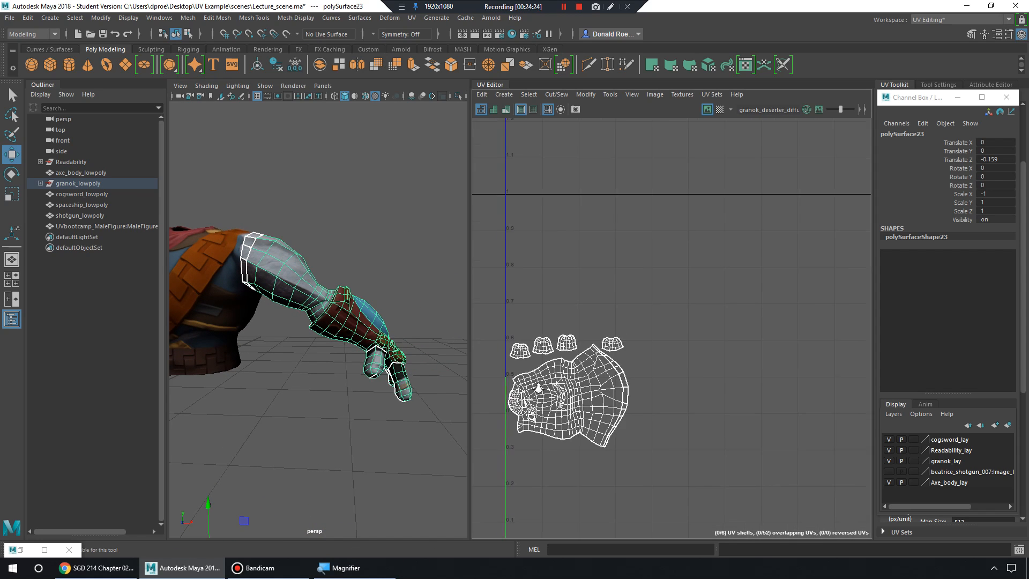
pyautogui.keyDown('alt'); pyautogui.moveTo(540, 386); pyautogui.dragTo(670, 409, button='right'); pyautogui.keyUp('alt')
pyautogui.keyDown('alt'); pyautogui.moveTo(626, 398); pyautogui.dragTo(665, 379, button='middle'); pyautogui.keyUp('alt')
pyautogui.keyDown('alt'); pyautogui.moveTo(664, 378); pyautogui.dragTo(719, 389, button='right'); pyautogui.keyUp('alt')
pyautogui.keyDown('alt'); pyautogui.moveTo(718, 389); pyautogui.dragTo(764, 380, button='middle'); pyautogui.keyUp('alt')
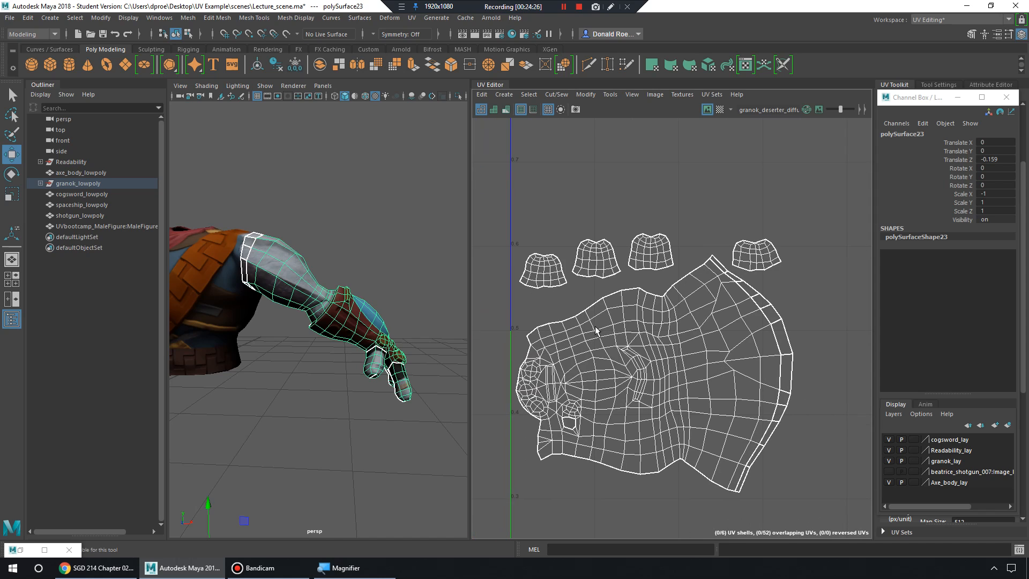
pyautogui.keyDown('alt'); pyautogui.moveTo(246, 343); pyautogui.dragTo(407, 354, button='middle'); pyautogui.keyUp('alt')
pyautogui.click(342, 300)
pyautogui.keyDown('alt'); pyautogui.moveTo(375, 331); pyautogui.dragTo(284, 297); pyautogui.keyUp('alt')
pyautogui.keyDown('alt'); pyautogui.moveTo(333, 317); pyautogui.dragTo(227, 347, button='middle'); pyautogui.keyUp('alt')
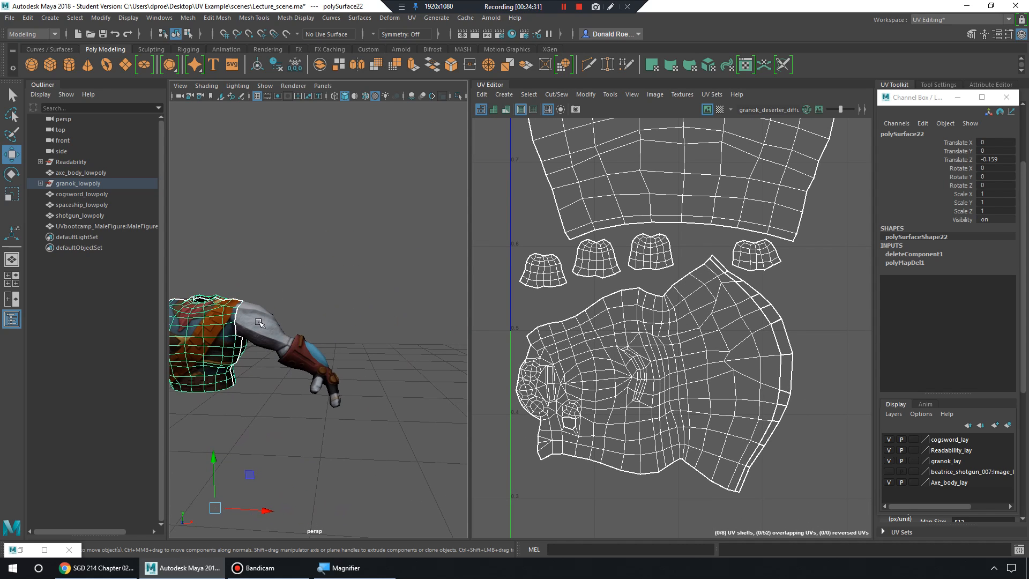
pyautogui.keyDown('shift'); pyautogui.click(312, 333); pyautogui.keyUp('shift')
pyautogui.keyDown('alt'); pyautogui.moveTo(312, 333); pyautogui.dragTo(352, 336, button='middle'); pyautogui.keyUp('alt')
pyautogui.keyDown('alt'); pyautogui.moveTo(867, 296); pyautogui.dragTo(625, 334, button='right'); pyautogui.keyUp('alt')
pyautogui.keyDown('alt'); pyautogui.moveTo(625, 335); pyautogui.dragTo(699, 306, button='middle'); pyautogui.keyUp('alt')
# Compare each half's UV shells by selecting the right arm and left torso pieces in turn.
pyautogui.click(286, 344)
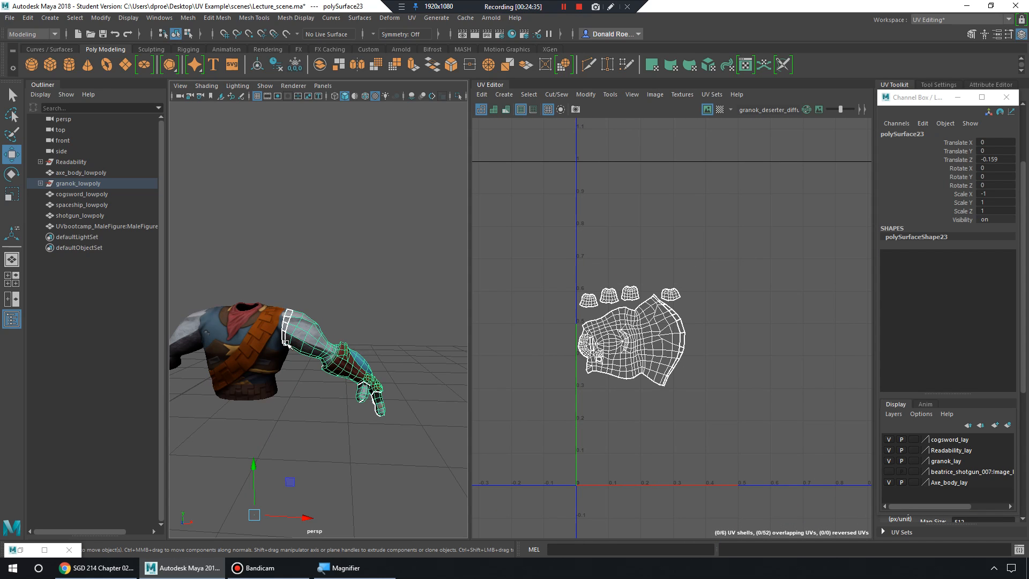
pyautogui.keyDown('alt'); pyautogui.moveTo(209, 338); pyautogui.dragTo(304, 328, button='middle'); pyautogui.keyUp('alt')
pyautogui.click(271, 328)
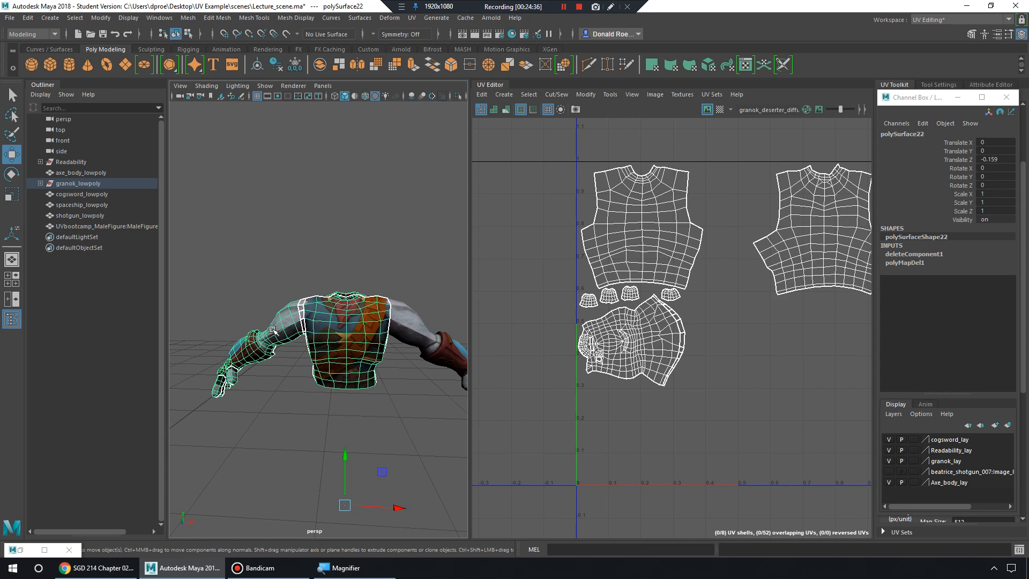
pyautogui.keyDown('shift'); pyautogui.click(414, 331); pyautogui.keyUp('shift')
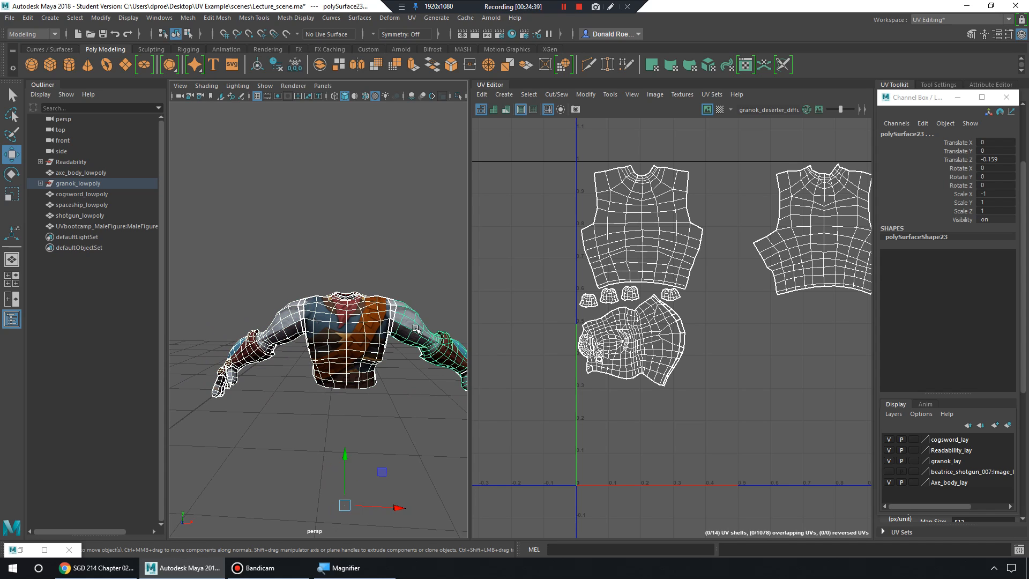
pyautogui.scroll(4, 707, 336)
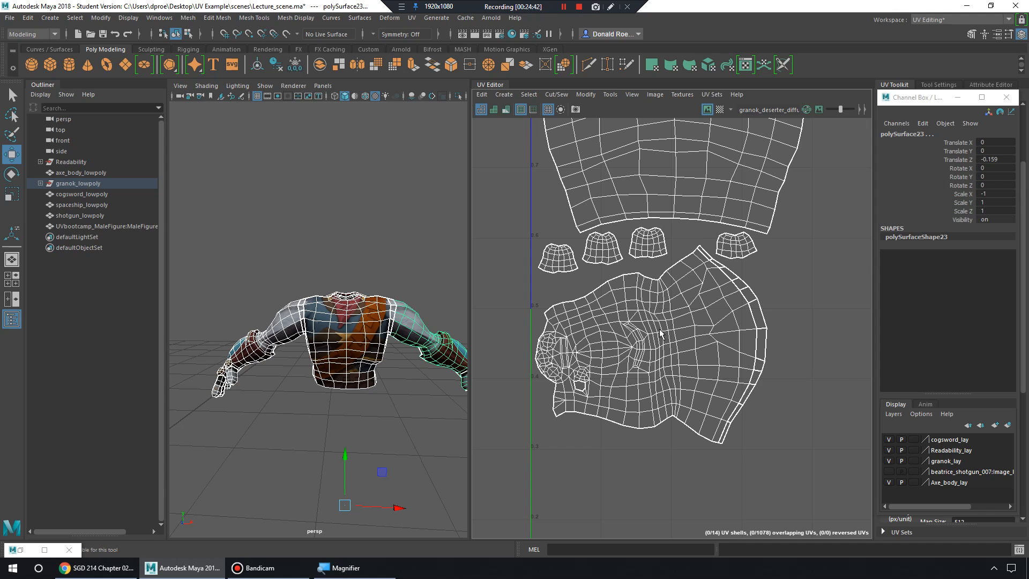
pyautogui.click(426, 316)
pyautogui.click(272, 337)
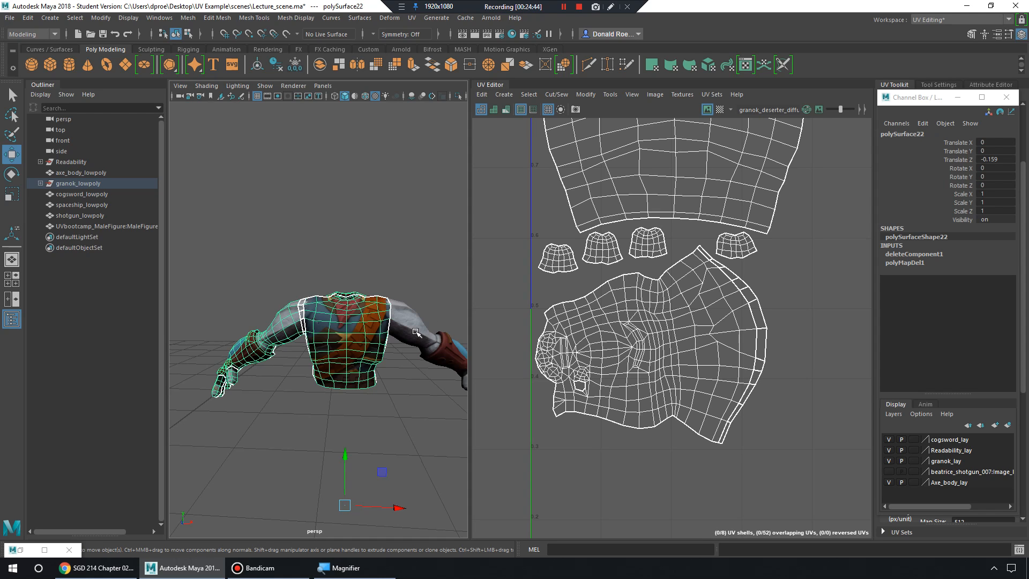
# Select the left torso piece and the right arm copy together.
pyautogui.keyDown('alt'); pyautogui.moveTo(825, 150); pyautogui.dragTo(689, 359, button='middle'); pyautogui.keyUp('alt')
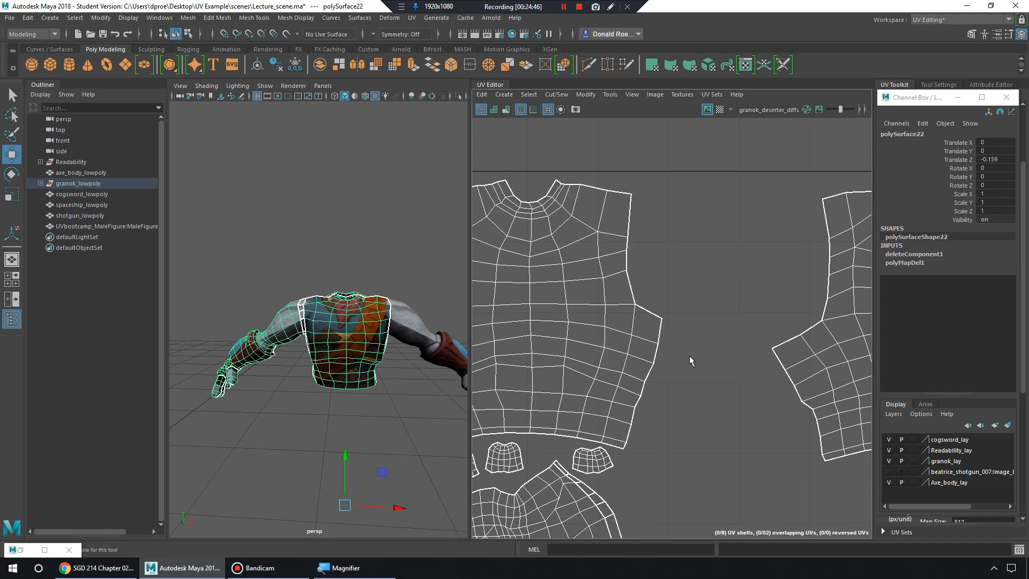
pyautogui.keyDown('alt'); pyautogui.moveTo(690, 359); pyautogui.dragTo(611, 322, button='right'); pyautogui.keyUp('alt')
pyautogui.keyDown('alt'); pyautogui.moveTo(333, 318); pyautogui.dragTo(315, 315, button='middle'); pyautogui.keyUp('alt')
pyautogui.keyDown('alt'); pyautogui.moveTo(315, 316); pyautogui.dragTo(366, 326, button='right'); pyautogui.keyUp('alt')
pyautogui.keyDown('alt'); pyautogui.moveTo(365, 325); pyautogui.dragTo(287, 261); pyautogui.keyUp('alt')
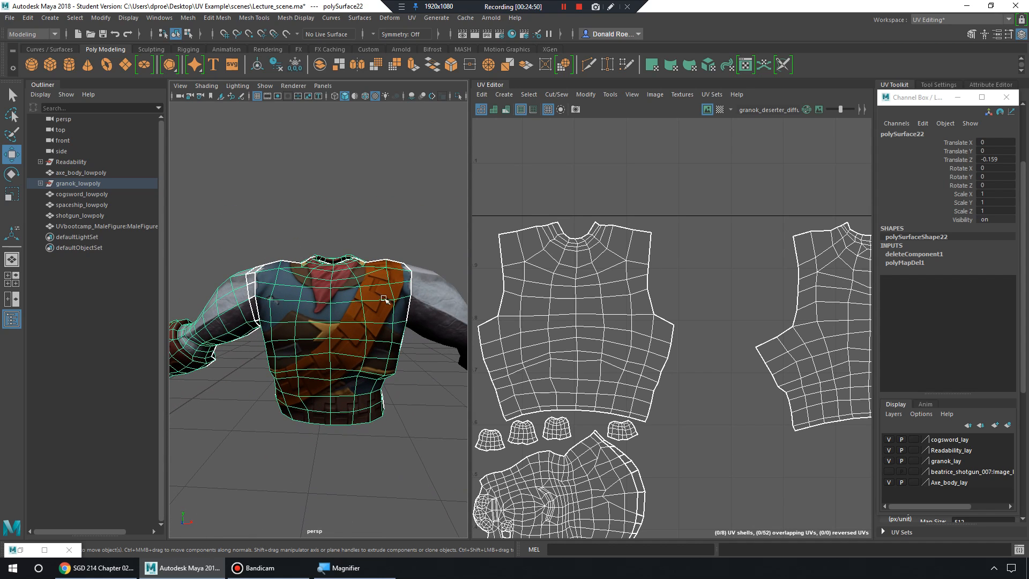
pyautogui.click(423, 299)
pyautogui.click(189, 22)
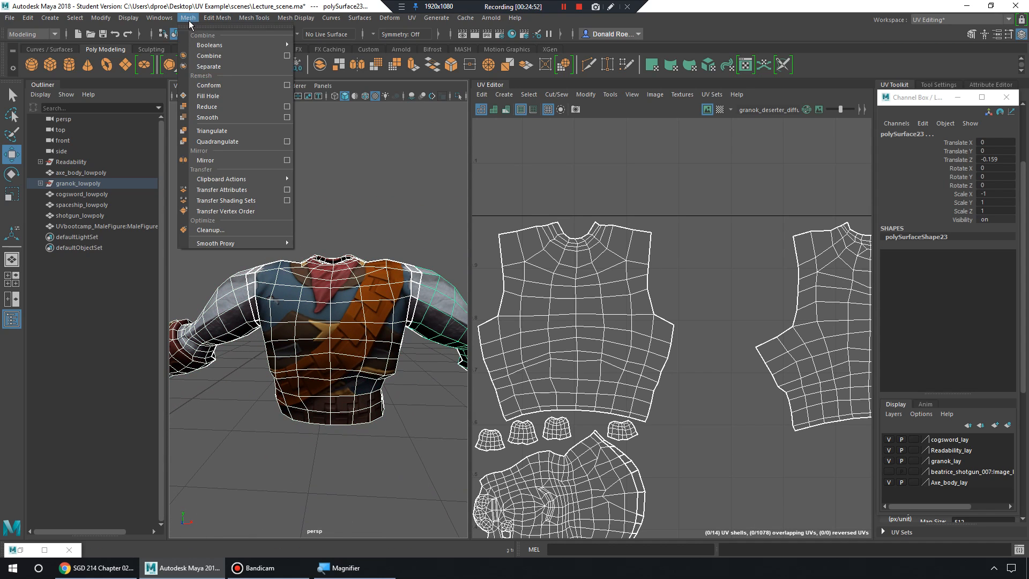
# Combine both shirt halves and merge the shoulder seam vertices at threshold 0.0001.
pyautogui.click(221, 56)
pyautogui.moveTo(380, 260); pyautogui.dragTo(330, 241, button='right')
pyautogui.keyDown('alt'); pyautogui.moveTo(331, 241); pyautogui.dragTo(251, 220, button='middle'); pyautogui.keyUp('alt')
pyautogui.moveTo(307, 225); pyautogui.dragTo(386, 351)
pyautogui.keyDown('alt'); pyautogui.moveTo(360, 322); pyautogui.dragTo(406, 309, button='right'); pyautogui.keyUp('alt')
pyautogui.keyDown('shift'); pyautogui.moveTo(367, 264); pyautogui.dragTo(420, 202, button='right'); pyautogui.keyUp('shift')
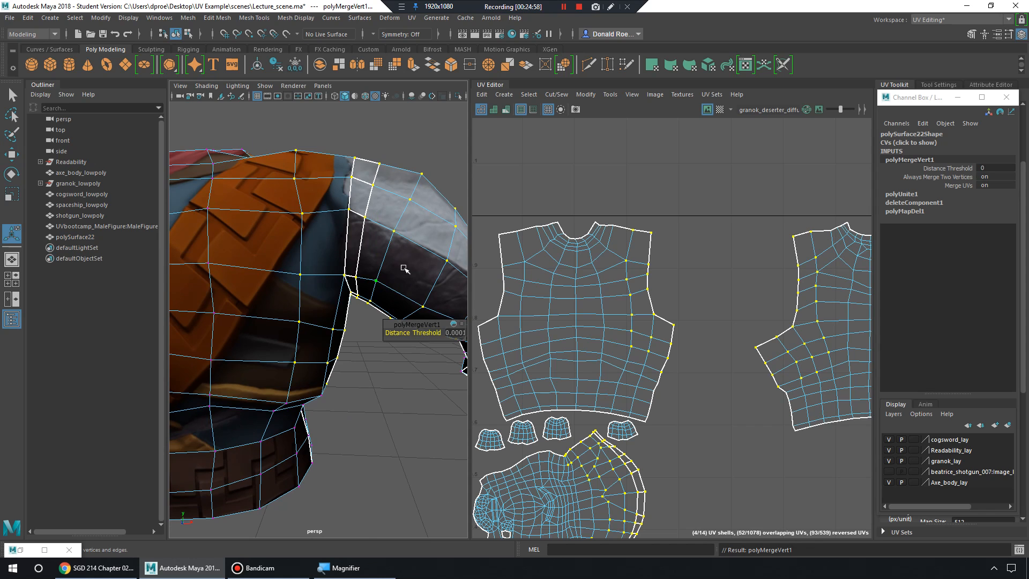
# Check the merged shoulder, then reselect the combined shirt mesh in object mode.
pyautogui.keyDown('alt'); pyautogui.moveTo(404, 268); pyautogui.dragTo(379, 291); pyautogui.keyUp('alt')
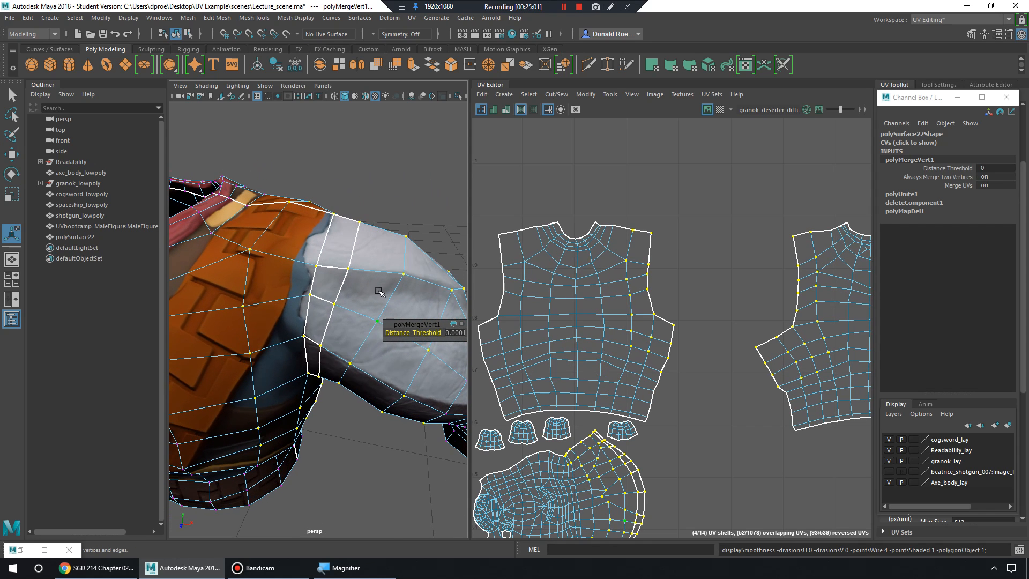
pyautogui.moveTo(344, 230); pyautogui.dragTo(382, 209, button='right')
pyautogui.click(400, 185)
pyautogui.keyDown('alt'); pyautogui.moveTo(400, 184); pyautogui.dragTo(392, 255); pyautogui.keyUp('alt')
pyautogui.keyDown('alt'); pyautogui.moveTo(392, 255); pyautogui.dragTo(346, 259, button='right'); pyautogui.keyUp('alt')
pyautogui.keyDown('alt'); pyautogui.moveTo(346, 258); pyautogui.dragTo(325, 314); pyautogui.keyUp('alt')
pyautogui.click(315, 307)
pyautogui.scroll(-8, 539, 327)
pyautogui.scroll(-7, 359, 327)
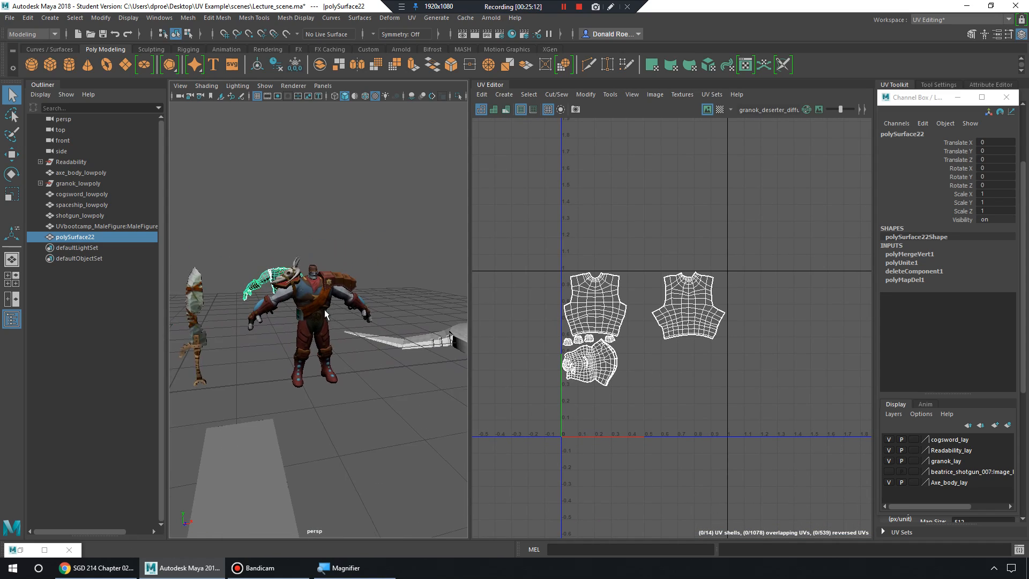
# Select and frame the combined shirt mesh behind the armored character.
pyautogui.keyDown('alt'); pyautogui.moveTo(325, 315); pyautogui.dragTo(396, 334, button='right'); pyautogui.keyUp('alt')
pyautogui.keyDown('alt'); pyautogui.moveTo(395, 335); pyautogui.dragTo(370, 306); pyautogui.keyUp('alt')
pyautogui.moveTo(370, 305)
pyautogui.keyDown('alt'); pyautogui.mouseDown(button='right')
pyautogui.moveTo(349, 303)
pyautogui.moveTo(361, 303)
pyautogui.mouseUp(button='right'); pyautogui.keyUp('alt')
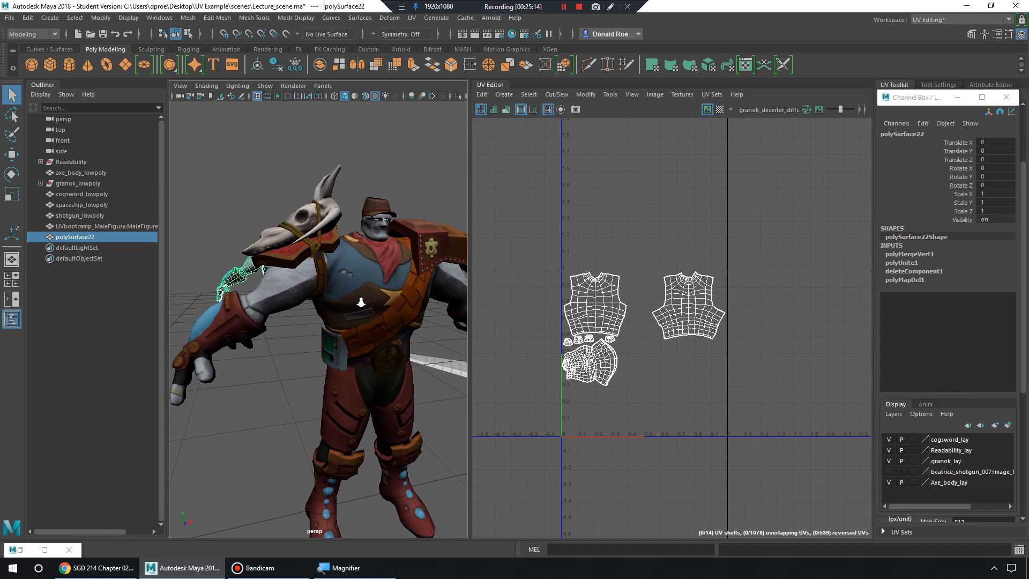
pyautogui.click(364, 302)
pyautogui.keyDown('alt'); pyautogui.moveTo(363, 301); pyautogui.dragTo(356, 327); pyautogui.keyUp('alt')
pyautogui.click(297, 256)
pyautogui.press('f')
pyautogui.keyDown('alt'); pyautogui.moveTo(326, 295); pyautogui.dragTo(342, 302); pyautogui.keyUp('alt')
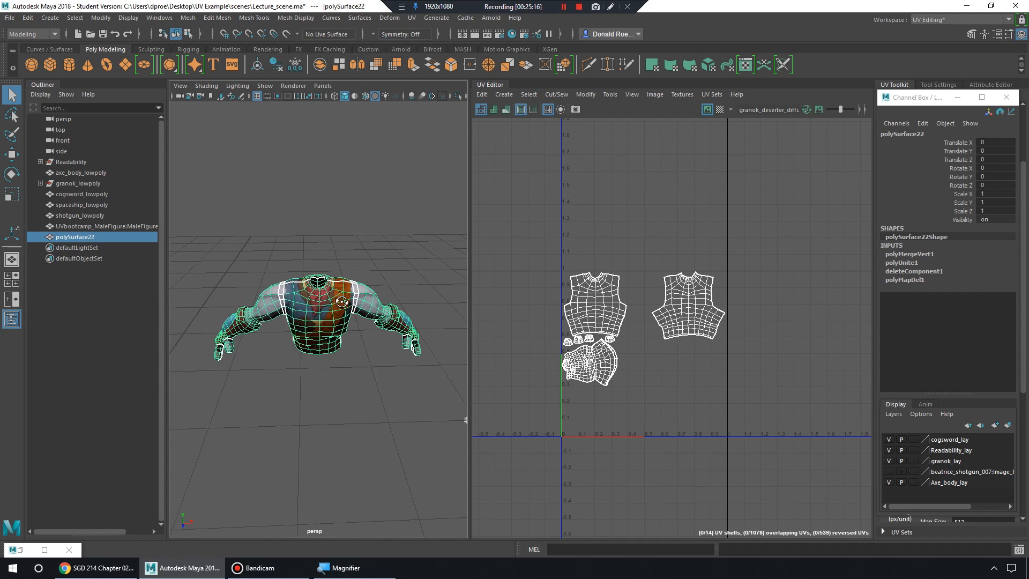
pyautogui.keyDown('alt'); pyautogui.moveTo(342, 302); pyautogui.dragTo(353, 300, button='right'); pyautogui.keyUp('alt')
pyautogui.keyDown('alt'); pyautogui.moveTo(354, 301); pyautogui.dragTo(347, 284); pyautogui.keyUp('alt')
# Delete the shirt's left-half faces and duplicate the remaining half as polySurface24.
pyautogui.moveTo(346, 259); pyautogui.dragTo(343, 290, button='right')
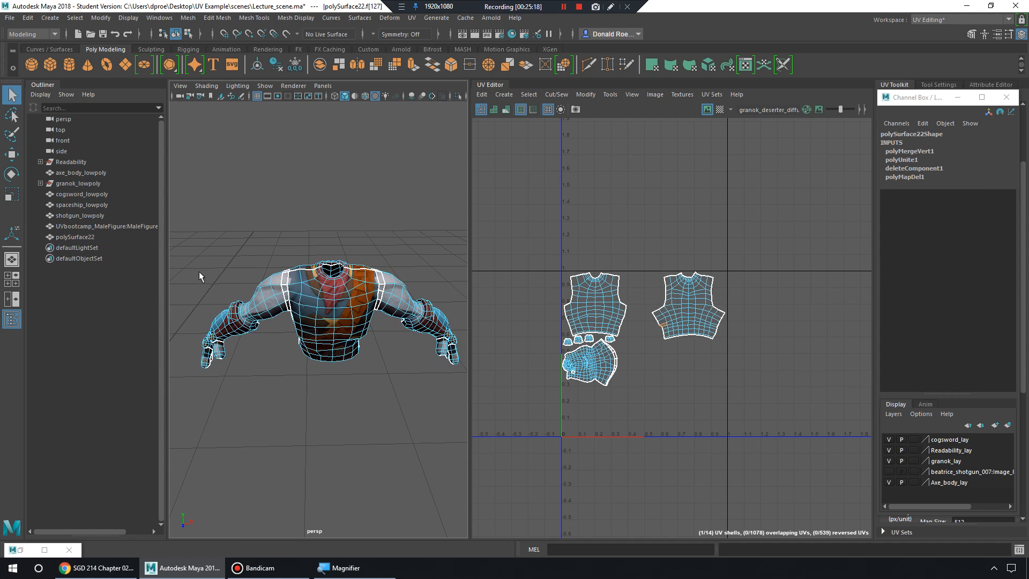
pyautogui.moveTo(324, 451); pyautogui.dragTo(410, 236)
pyautogui.press('Delete')
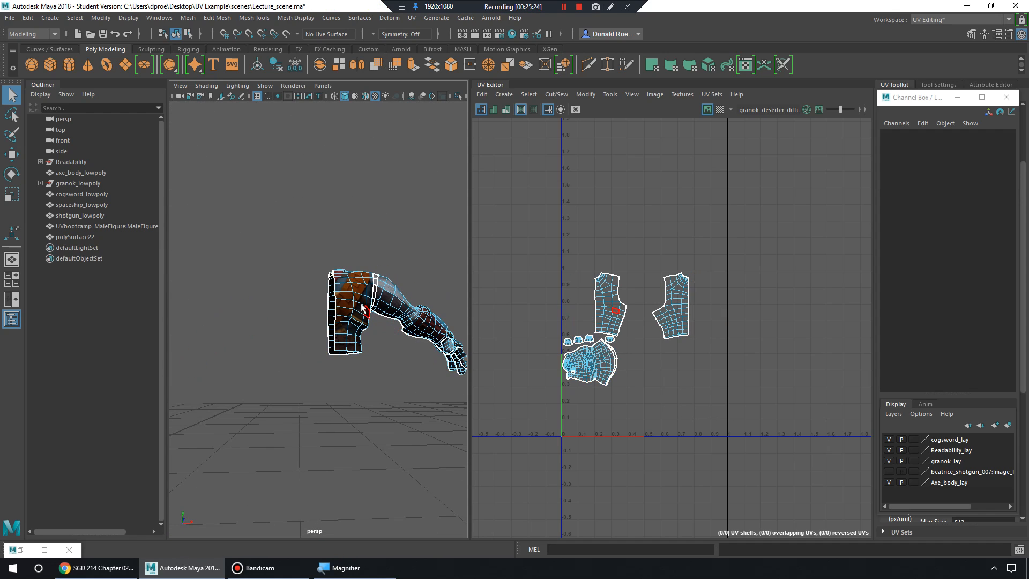
pyautogui.moveTo(352, 282); pyautogui.dragTo(394, 244, button='right')
pyautogui.keyDown('alt'); pyautogui.moveTo(355, 307); pyautogui.dragTo(346, 331); pyautogui.keyUp('alt')
pyautogui.keyDown('alt'); pyautogui.moveTo(346, 331); pyautogui.dragTo(215, 292, button='right'); pyautogui.keyUp('alt')
pyautogui.hotkey('ctrl', 'd')
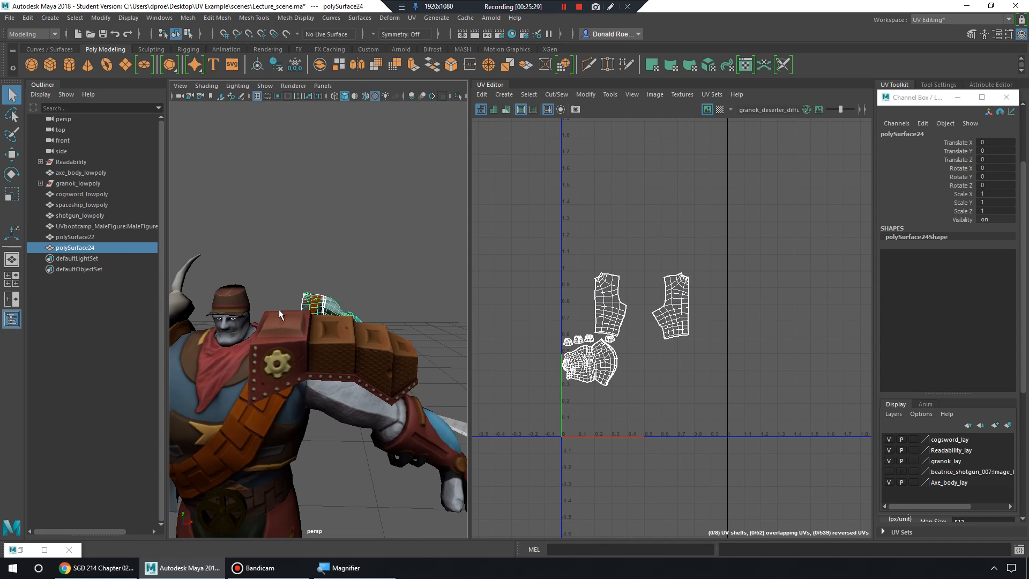
# Delete the original half shirt from the scene.
pyautogui.keyDown('alt'); pyautogui.moveTo(279, 310); pyautogui.dragTo(281, 340); pyautogui.keyUp('alt')
pyautogui.click(56, 19)
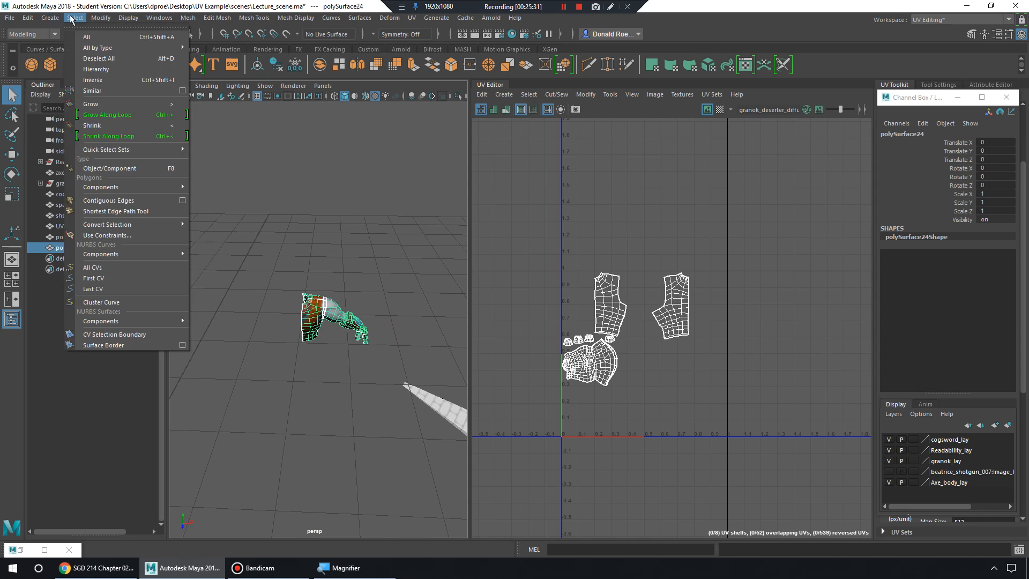
pyautogui.moveTo(94, 20)
pyautogui.click(147, 97)
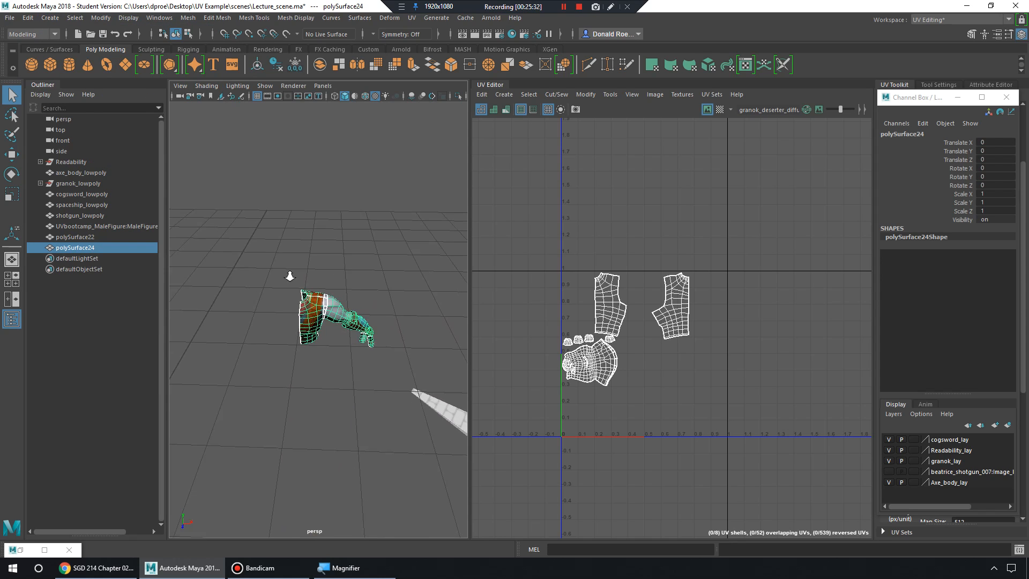
pyautogui.scroll(5, 292, 278)
pyautogui.click(277, 296)
pyautogui.press('Delete')
pyautogui.click(295, 292)
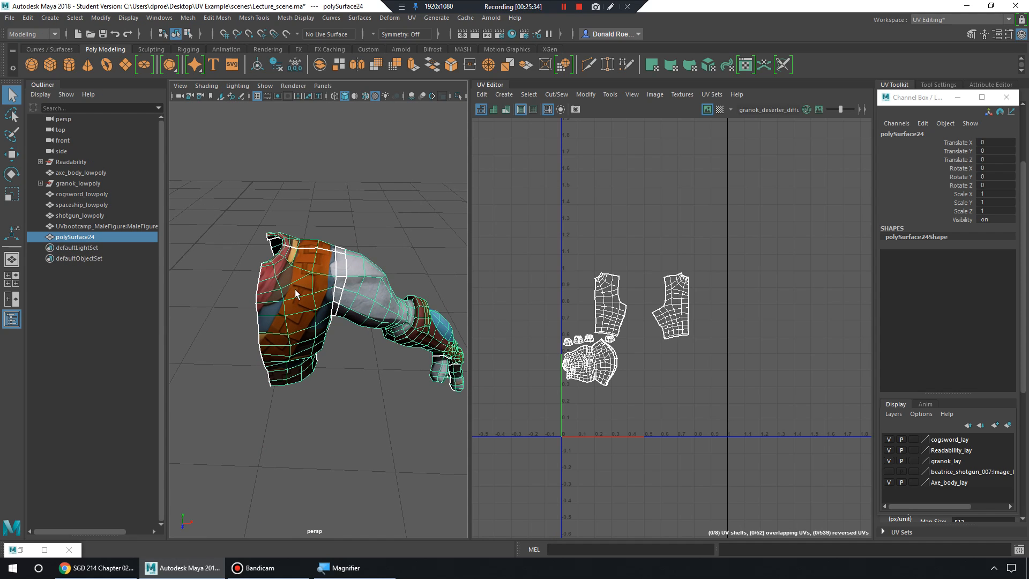
# Center the pivot of the remaining half shirt.
pyautogui.click(50, 17)
pyautogui.moveTo(100, 18)
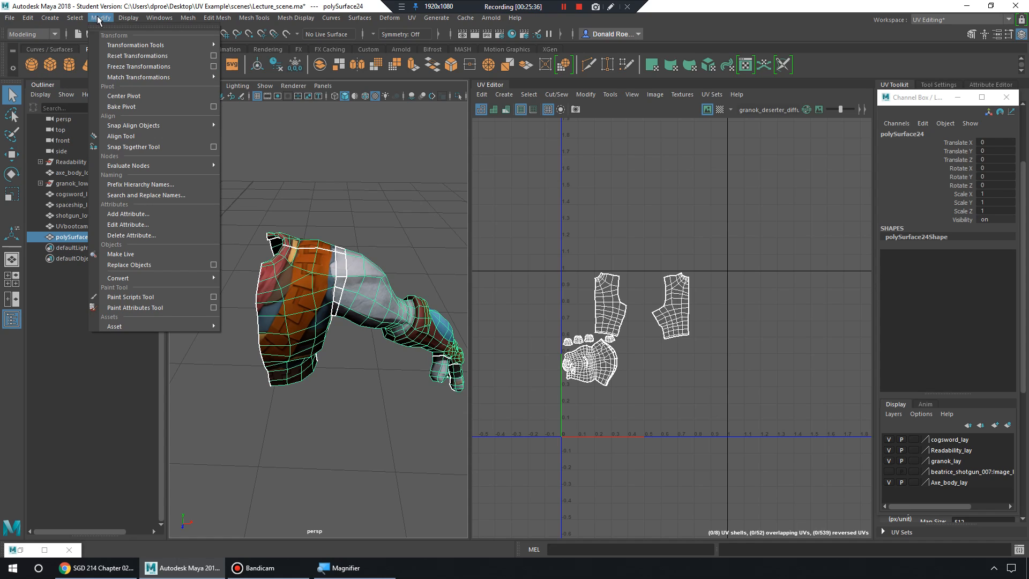
pyautogui.moveTo(149, 76)
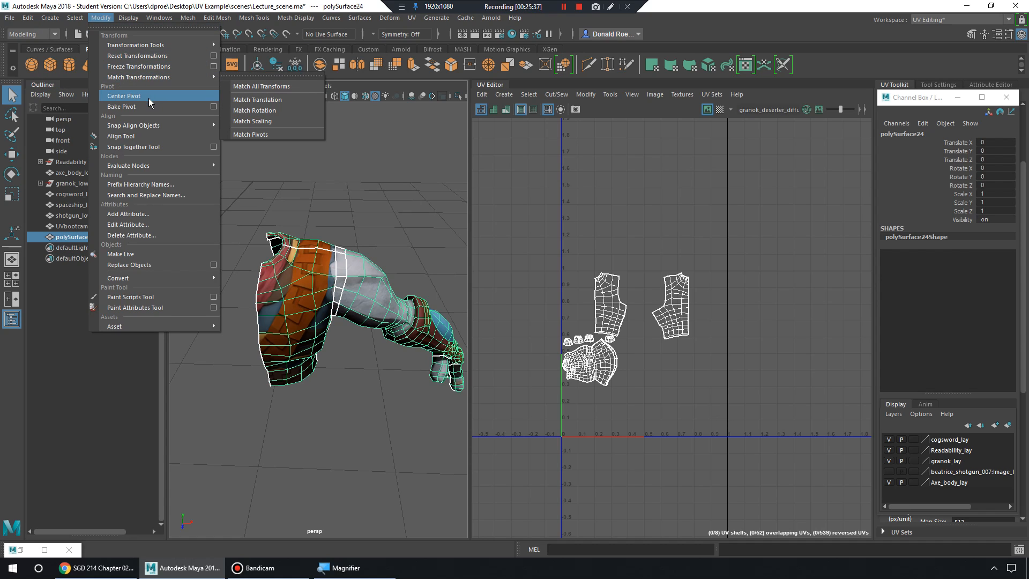
pyautogui.click(150, 98)
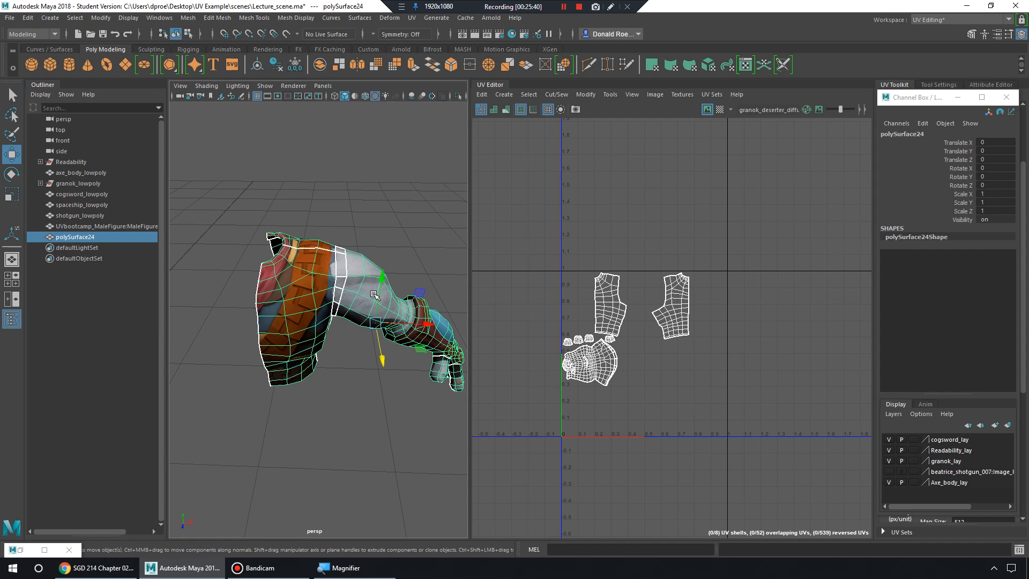
# Duplicate the half shirt and mirror the copy with Scale X -1.
pyautogui.keyDown('alt'); pyautogui.moveTo(374, 294); pyautogui.dragTo(337, 276); pyautogui.keyUp('alt')
pyautogui.hotkey('ctrl', 'd')
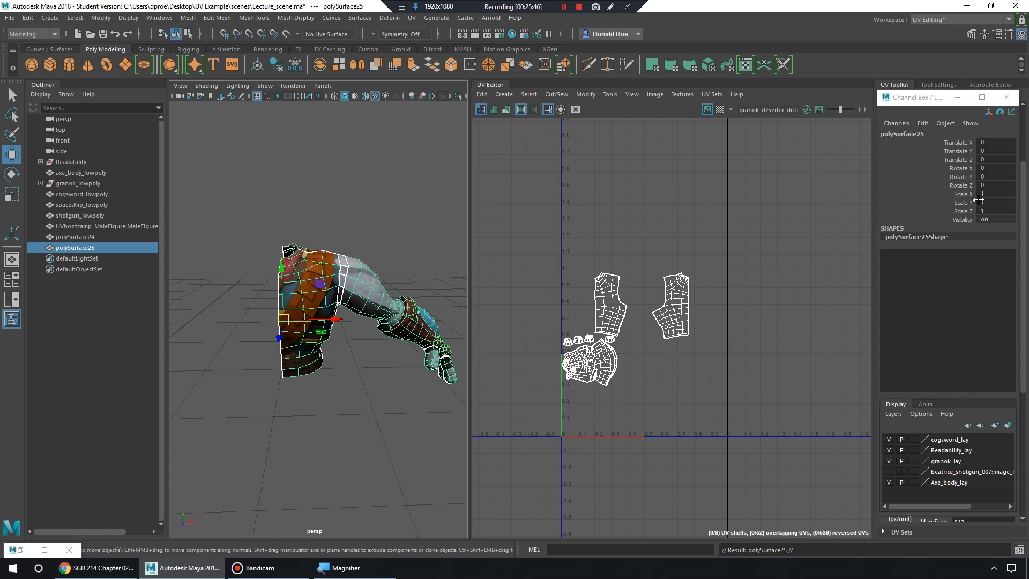
pyautogui.doubleClick(999, 193)
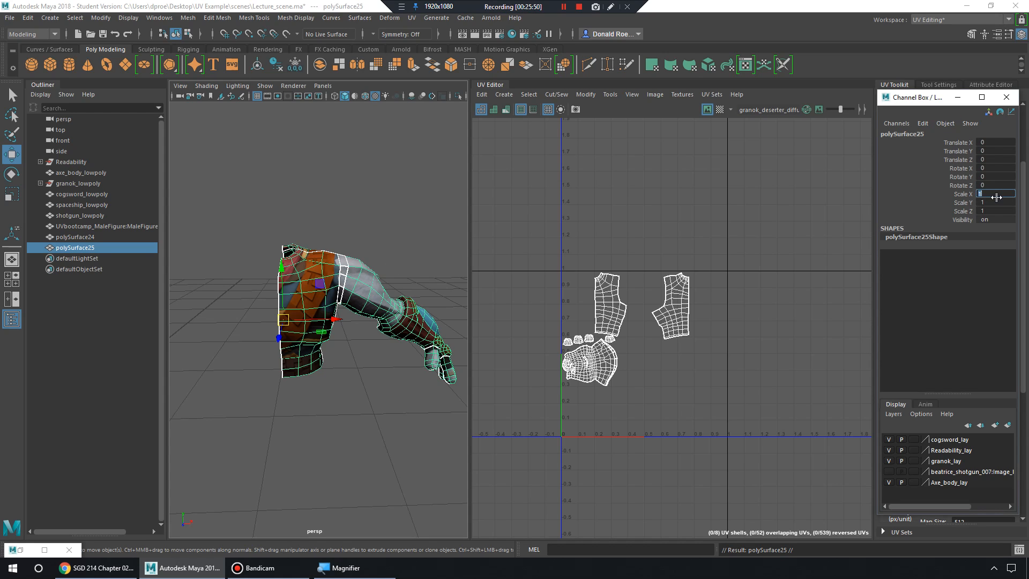
pyautogui.write('-1')
pyautogui.press('Return')
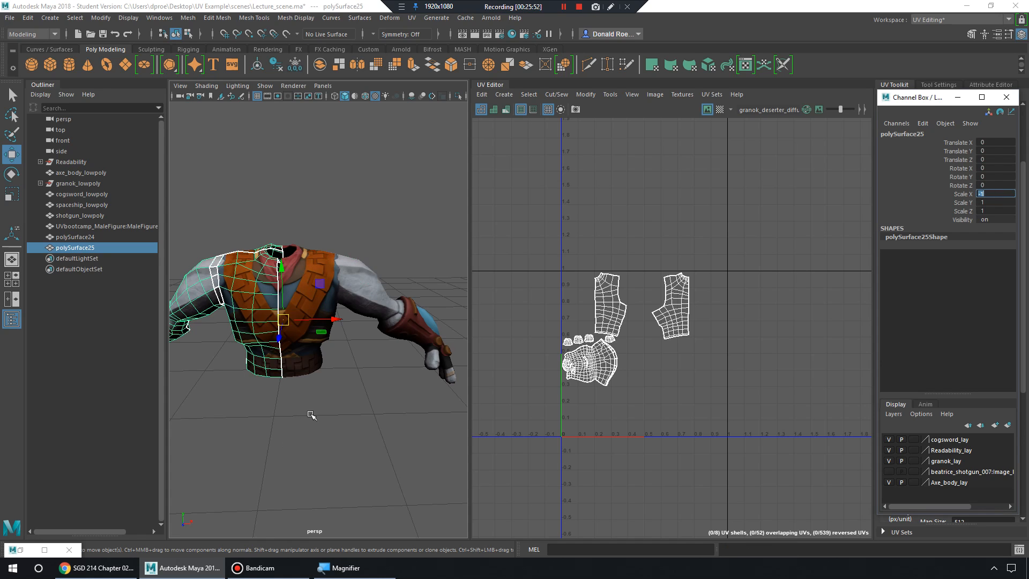
# Inspect the mirrored torso halves polySurface24 and polySurface25 from several angles.
pyautogui.click(312, 416)
pyautogui.keyDown('alt'); pyautogui.moveTo(319, 422); pyautogui.dragTo(354, 432, button='middle'); pyautogui.keyUp('alt')
pyautogui.keyDown('alt'); pyautogui.moveTo(354, 432); pyautogui.dragTo(372, 442, button='right'); pyautogui.keyUp('alt')
pyautogui.keyDown('alt'); pyautogui.moveTo(372, 441); pyautogui.dragTo(386, 355); pyautogui.keyUp('alt')
pyautogui.click(330, 307)
pyautogui.keyDown('shift'); pyautogui.click(291, 303); pyautogui.keyUp('shift')
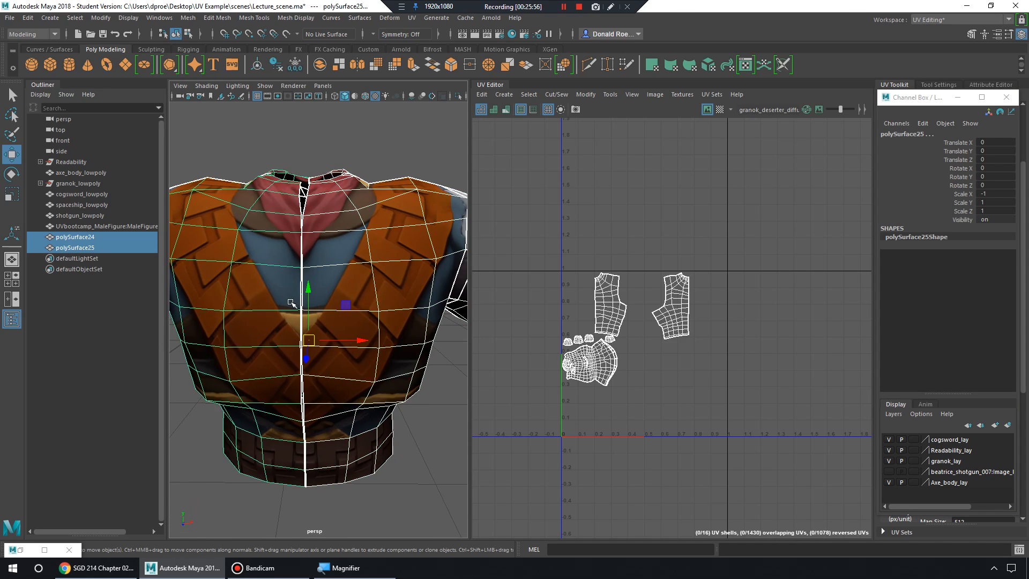
pyautogui.click(444, 477)
pyautogui.keyDown('alt'); pyautogui.moveTo(445, 477); pyautogui.dragTo(288, 441); pyautogui.keyUp('alt')
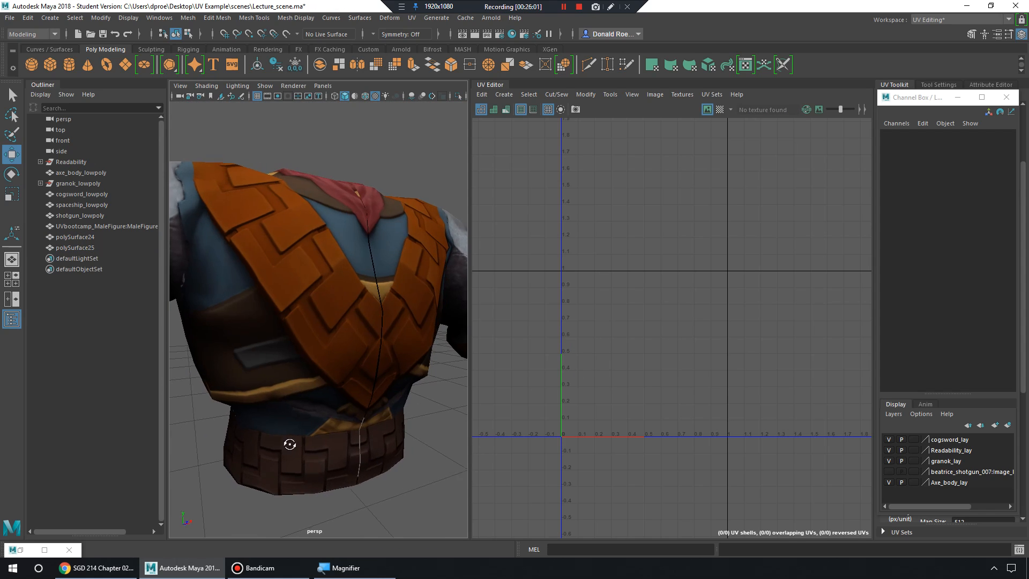
# Swing the view over to granok and select its body mesh.
pyautogui.click(323, 332)
pyautogui.keyDown('alt'); pyautogui.moveTo(323, 332); pyautogui.dragTo(205, 375, button='right'); pyautogui.keyUp('alt')
pyautogui.keyDown('alt'); pyautogui.moveTo(205, 374); pyautogui.dragTo(278, 382); pyautogui.keyUp('alt')
pyautogui.keyDown('alt'); pyautogui.moveTo(278, 382); pyautogui.dragTo(340, 356, button='right'); pyautogui.keyUp('alt')
pyautogui.click(344, 336)
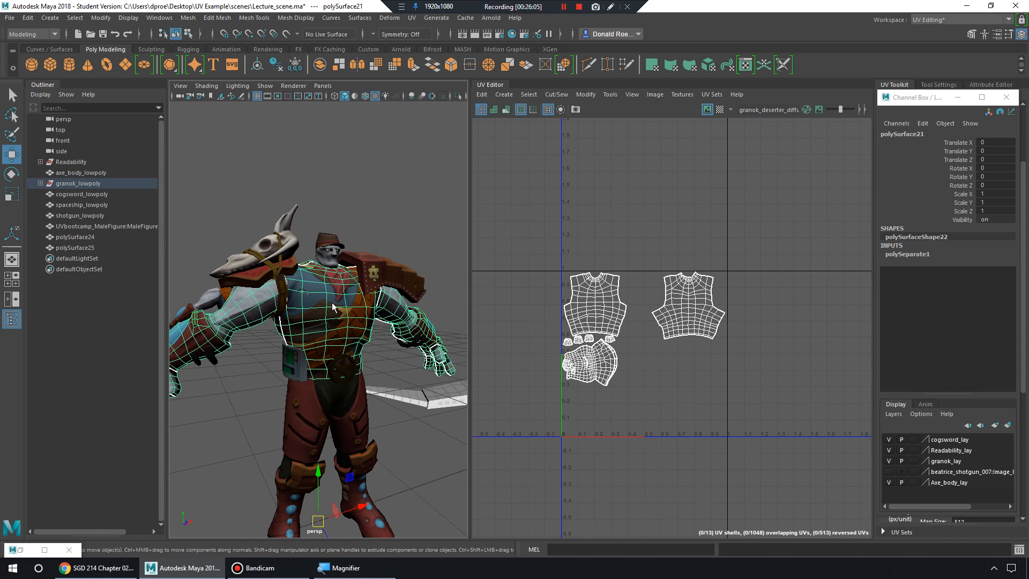
pyautogui.moveTo(332, 306); pyautogui.dragTo(356, 291, button='right')
pyautogui.keyDown('alt'); pyautogui.moveTo(356, 292); pyautogui.dragTo(343, 458); pyautogui.keyUp('alt')
# Select all of granok's meshes and examine their UV layout in the UV Editor.
pyautogui.keyDown('alt'); pyautogui.moveTo(548, 387); pyautogui.dragTo(616, 317, button='middle'); pyautogui.keyUp('alt')
pyautogui.keyDown('alt'); pyautogui.moveTo(616, 316); pyautogui.dragTo(675, 304, button='right'); pyautogui.keyUp('alt')
pyautogui.keyDown('alt'); pyautogui.moveTo(676, 304); pyautogui.dragTo(590, 338, button='middle'); pyautogui.keyUp('alt')
pyautogui.keyDown('alt'); pyautogui.moveTo(590, 338); pyautogui.dragTo(671, 325, button='right'); pyautogui.keyUp('alt')
pyautogui.keyDown('alt'); pyautogui.moveTo(670, 324); pyautogui.dragTo(697, 371, button='middle'); pyautogui.keyUp('alt')
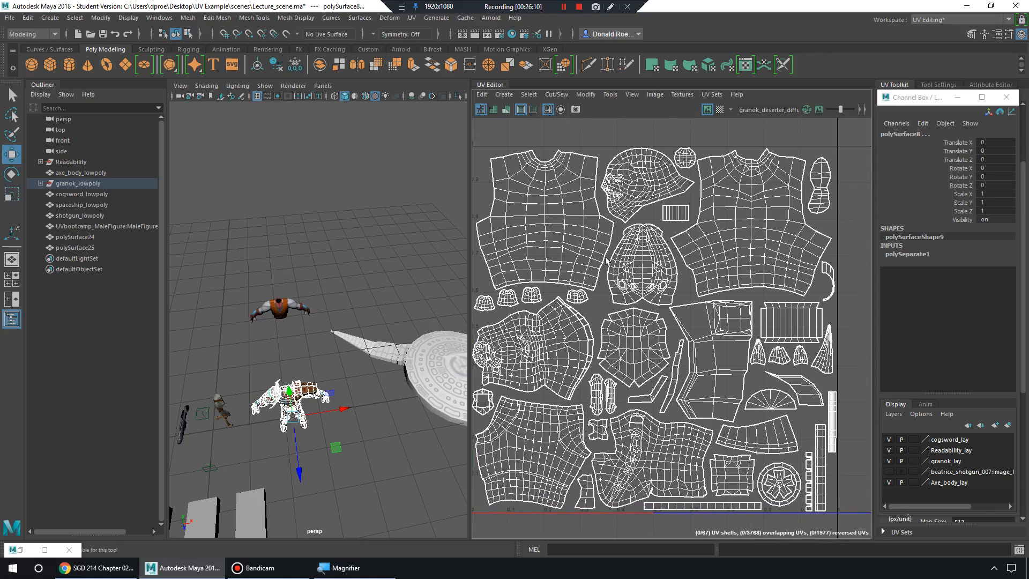
pyautogui.keyDown('alt'); pyautogui.moveTo(558, 344); pyautogui.dragTo(938, 338, button='middle'); pyautogui.keyUp('alt')
pyautogui.keyDown('alt'); pyautogui.moveTo(721, 312); pyautogui.dragTo(583, 318, button='middle'); pyautogui.keyUp('alt')
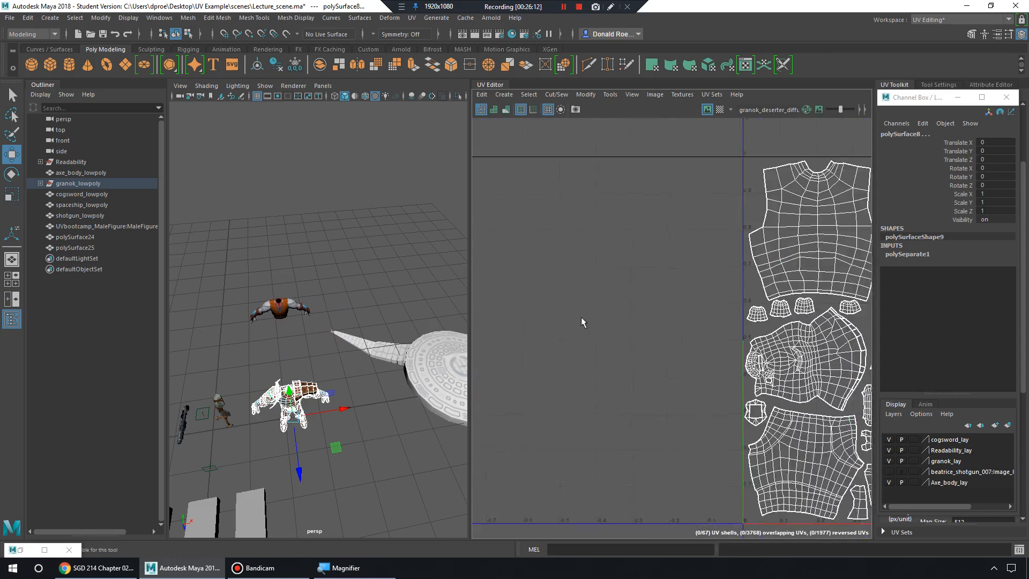
pyautogui.keyDown('alt'); pyautogui.moveTo(858, 306); pyautogui.dragTo(687, 303, button='middle'); pyautogui.keyUp('alt')
pyautogui.press('f')
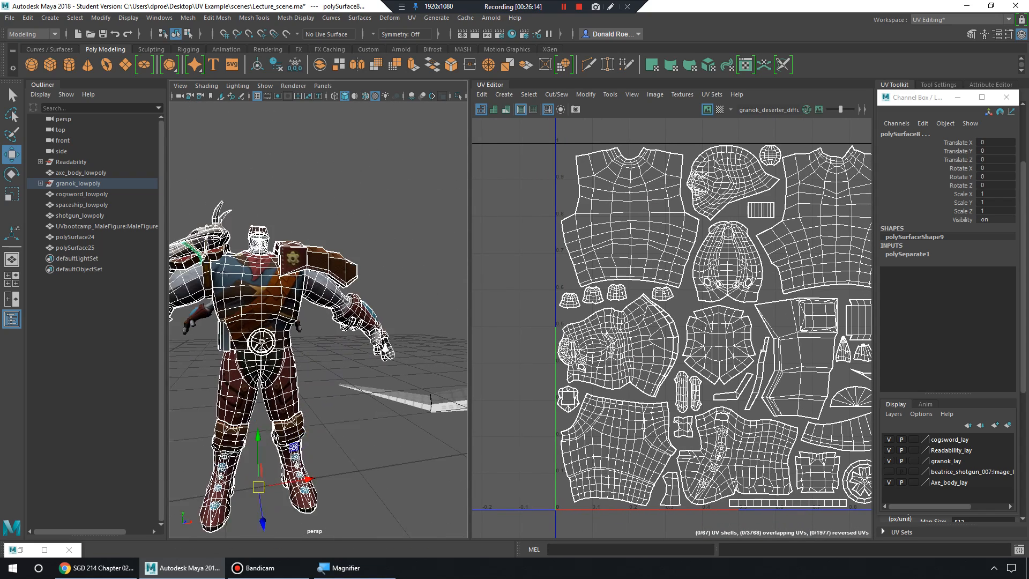
# Reopen Lecture_scene.ma from the scenes folder.
pyautogui.click(10, 17)
pyautogui.click(36, 45)
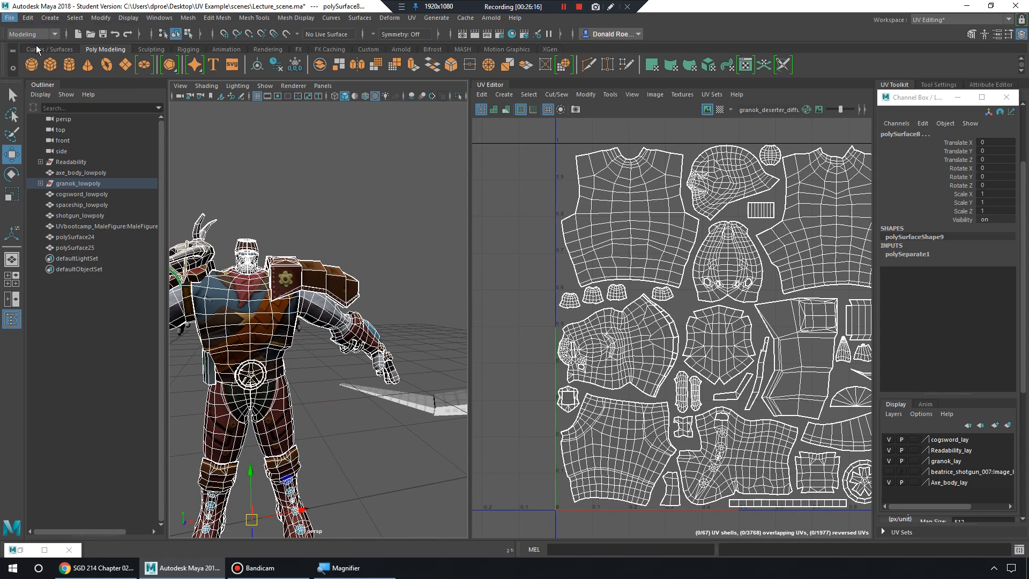
pyautogui.click(232, 182)
pyautogui.click(620, 406)
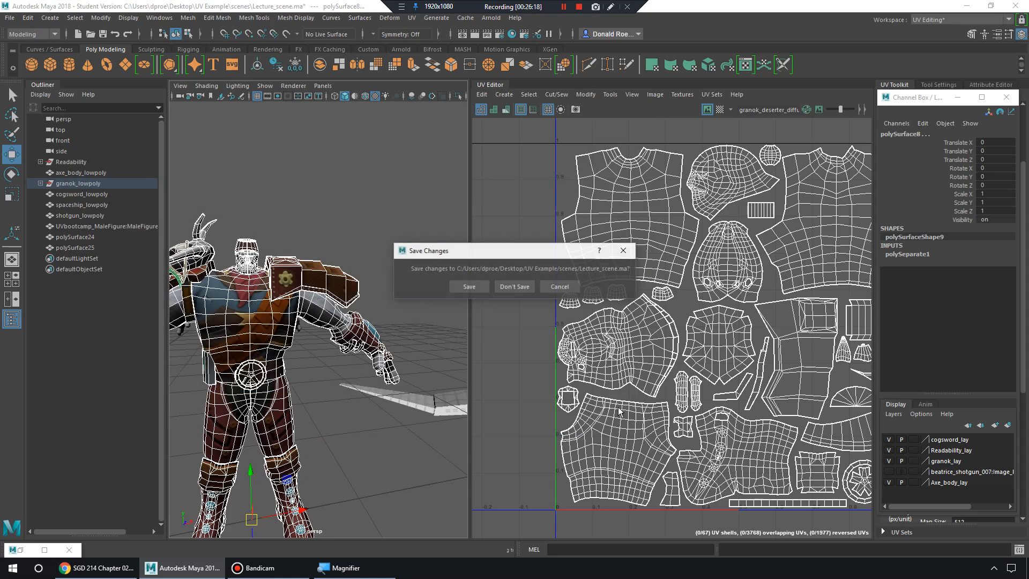
# Answer the save-changes prompt, dismiss the Student Version notice and frame granok.
pyautogui.click(512, 283)
pyautogui.click(485, 294)
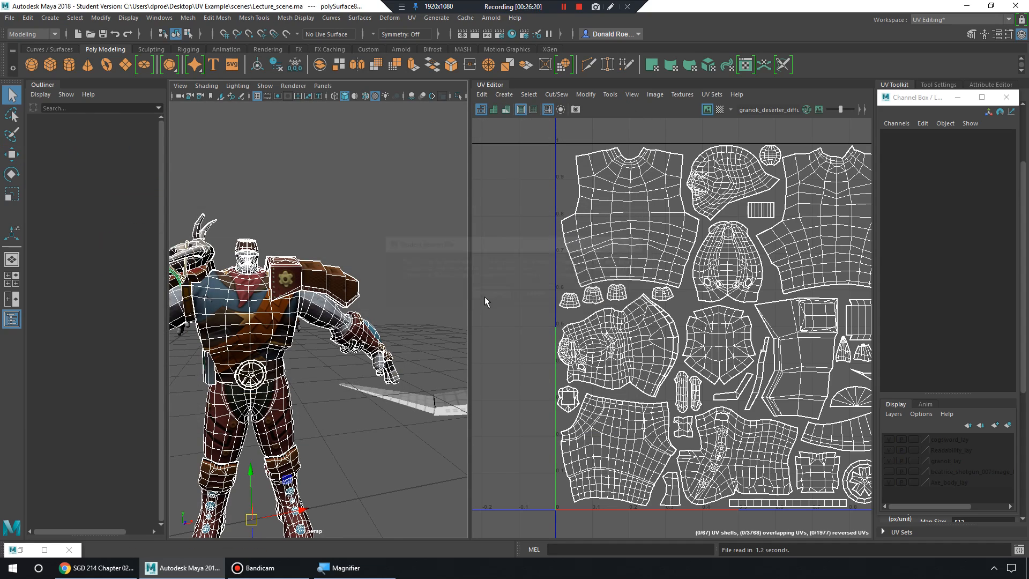
pyautogui.click(333, 295)
pyautogui.press('f')
# Pan the UV Editor left of the 0–1 tile and switch to UV Shell selection.
pyautogui.scroll(-2, 490, 294)
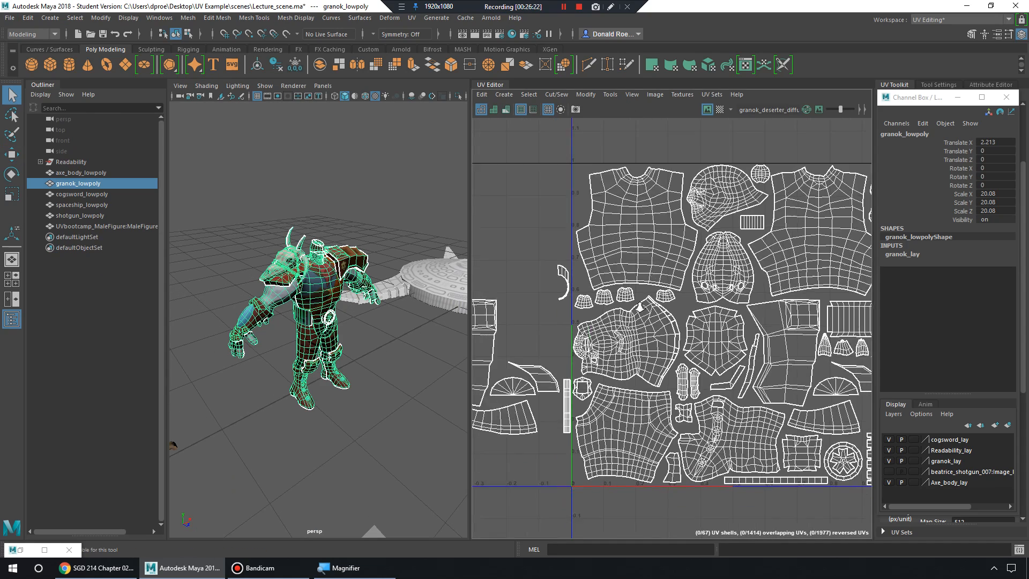
pyautogui.keyDown('alt'); pyautogui.moveTo(488, 294); pyautogui.dragTo(678, 296, button='middle'); pyautogui.keyUp('alt')
pyautogui.scroll(-1, 678, 300)
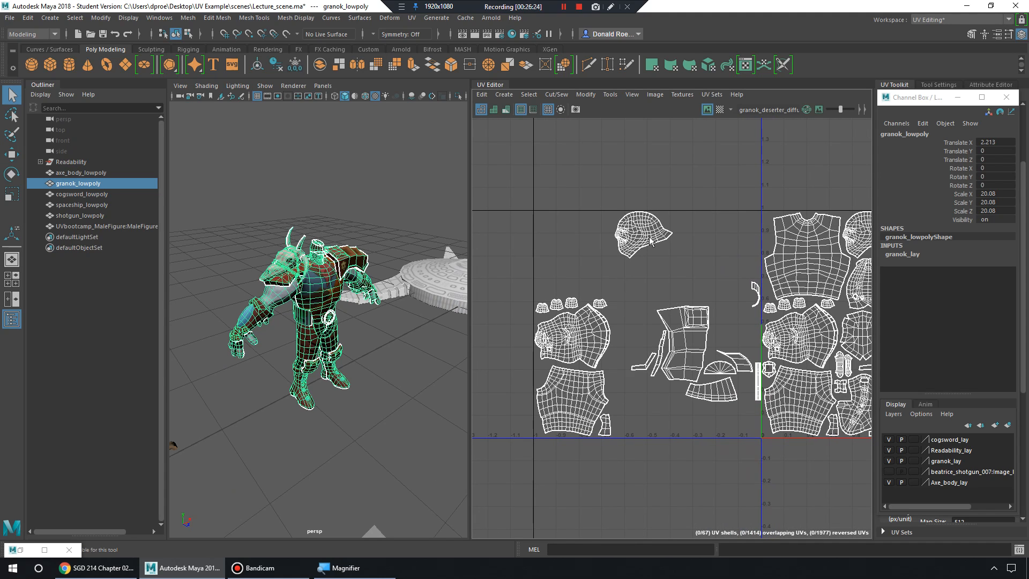
pyautogui.moveTo(650, 237); pyautogui.dragTo(608, 222, button='right')
pyautogui.moveTo(471, 205); pyautogui.dragTo(719, 484)
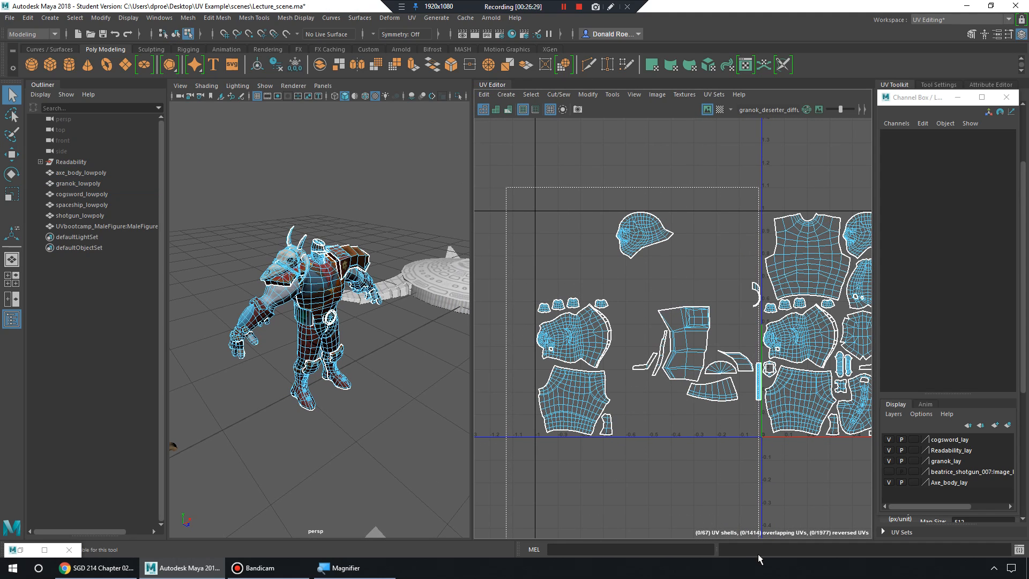
# Select the leftover shells left of the 0–1 tile, try sliding them in, then undo.
pyautogui.moveTo(758, 555); pyautogui.dragTo(762, 555)
pyautogui.keyDown('alt'); pyautogui.moveTo(845, 375); pyautogui.dragTo(779, 379, button='middle'); pyautogui.keyUp('alt')
pyautogui.keyDown('ctrl'); pyautogui.click(604, 353); pyautogui.keyUp('ctrl')
pyautogui.keyDown('alt'); pyautogui.moveTo(779, 378); pyautogui.dragTo(684, 324, button='right'); pyautogui.keyUp('alt')
pyautogui.moveTo(714, 324); pyautogui.dragTo(866, 337)
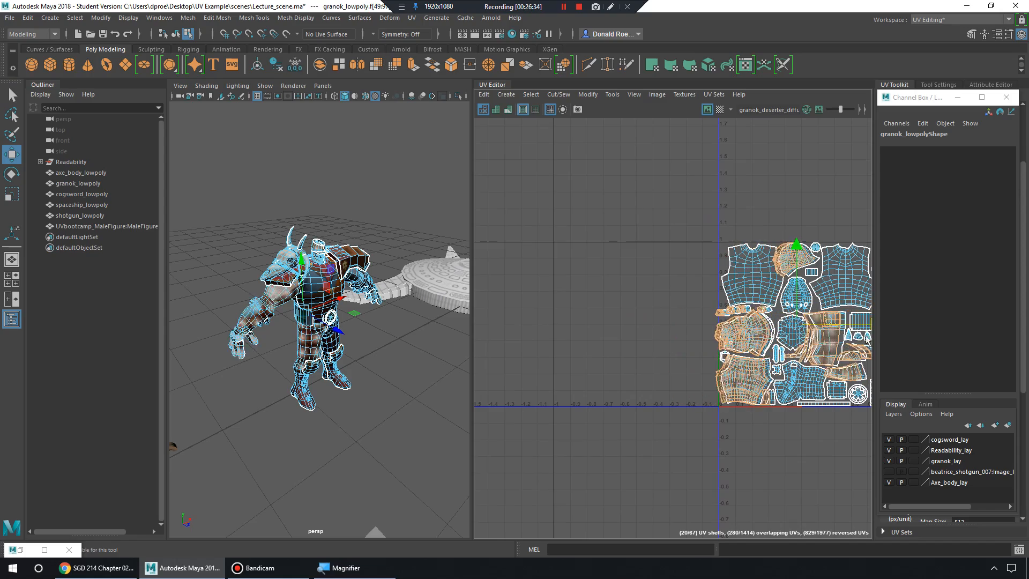
pyautogui.hotkey('ctrl', 'z')
# Slide the selected shells right into 0–1 space, inspect the chest shells, then undo the move.
pyautogui.keyDown('alt'); pyautogui.moveTo(703, 343); pyautogui.dragTo(620, 329, button='middle'); pyautogui.keyUp('alt')
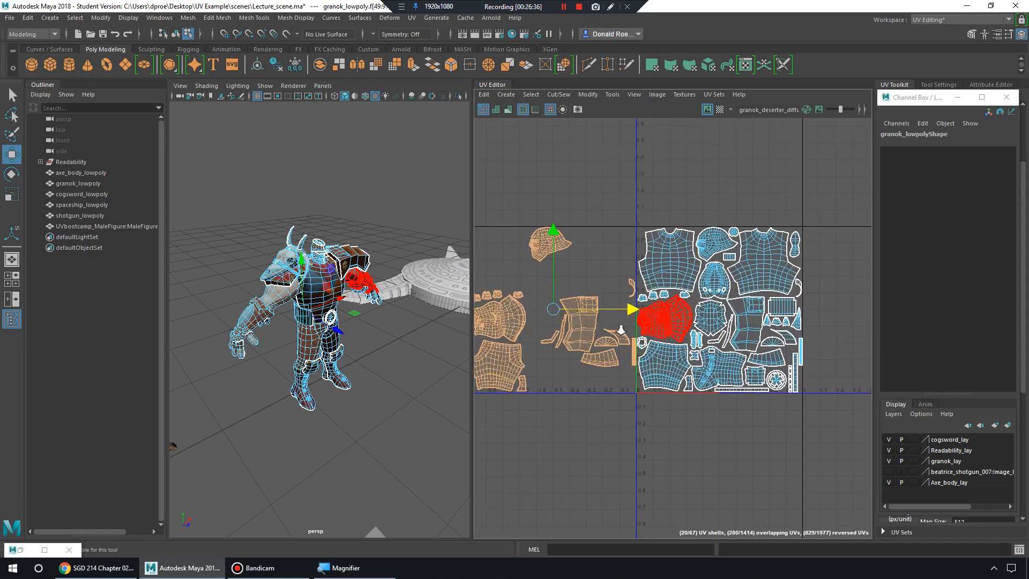
pyautogui.keyDown('alt'); pyautogui.moveTo(605, 326); pyautogui.dragTo(629, 324, button='right'); pyautogui.keyUp('alt')
pyautogui.keyDown('alt'); pyautogui.moveTo(629, 323); pyautogui.dragTo(587, 342, button='middle'); pyautogui.keyUp('alt')
pyautogui.keyDown('alt'); pyautogui.moveTo(588, 342); pyautogui.dragTo(705, 337, button='right'); pyautogui.keyUp('alt')
pyautogui.keyDown('alt'); pyautogui.moveTo(704, 338); pyautogui.dragTo(577, 382, button='middle'); pyautogui.keyUp('alt')
pyautogui.keyDown('alt'); pyautogui.moveTo(577, 381); pyautogui.dragTo(482, 369, button='right'); pyautogui.keyUp('alt')
pyautogui.keyDown('alt'); pyautogui.moveTo(482, 369); pyautogui.dragTo(531, 359, button='middle'); pyautogui.keyUp('alt')
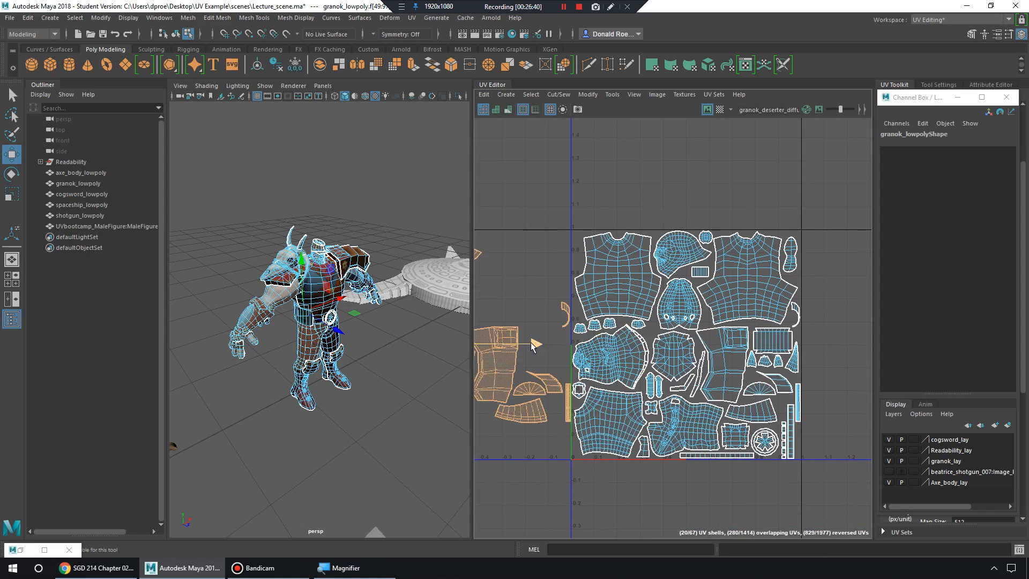
pyautogui.moveTo(534, 345); pyautogui.dragTo(760, 355)
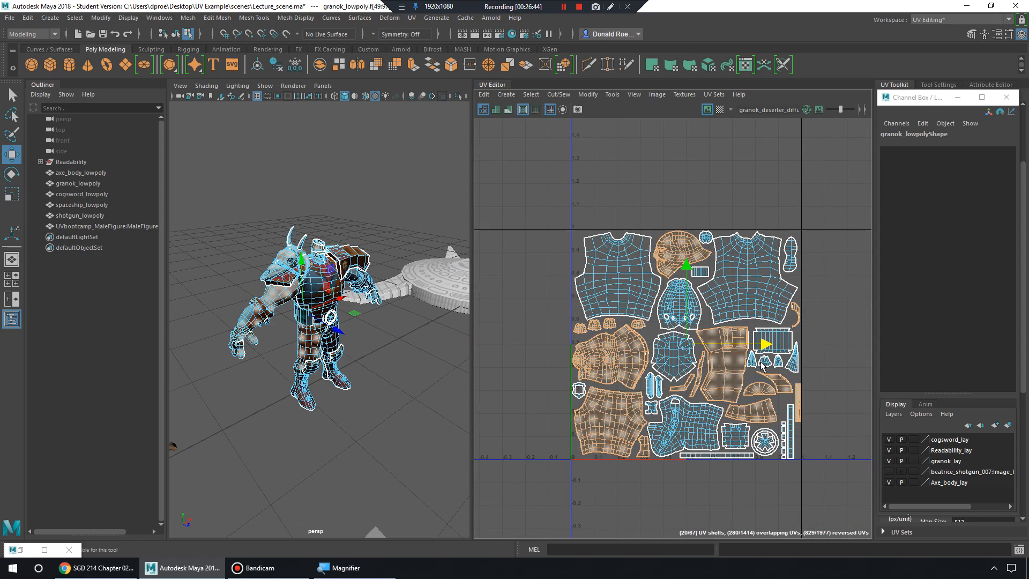
pyautogui.keyDown('alt'); pyautogui.moveTo(764, 366); pyautogui.dragTo(723, 316, button='right'); pyautogui.keyUp('alt')
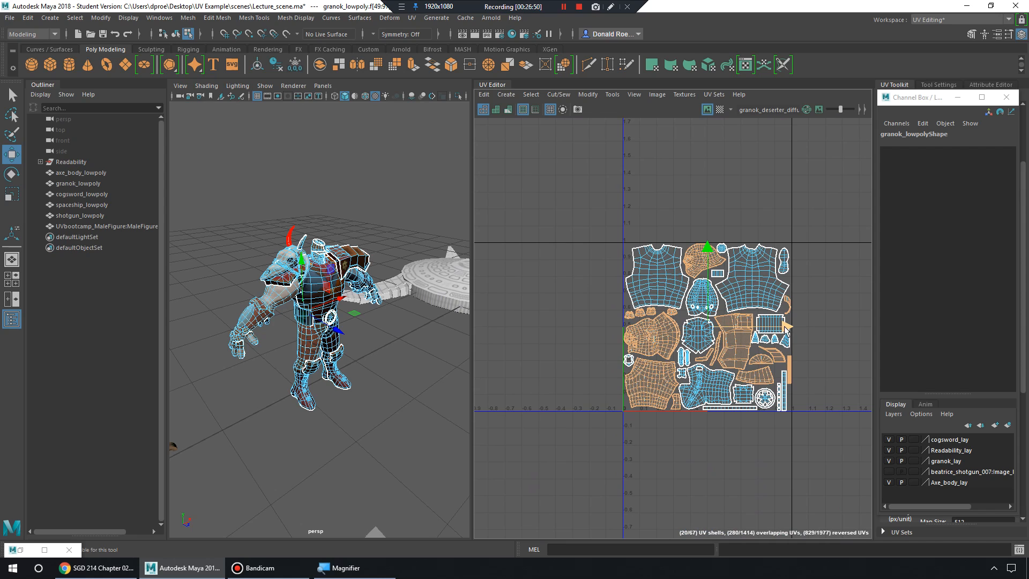
pyautogui.moveTo(790, 328); pyautogui.dragTo(617, 326)
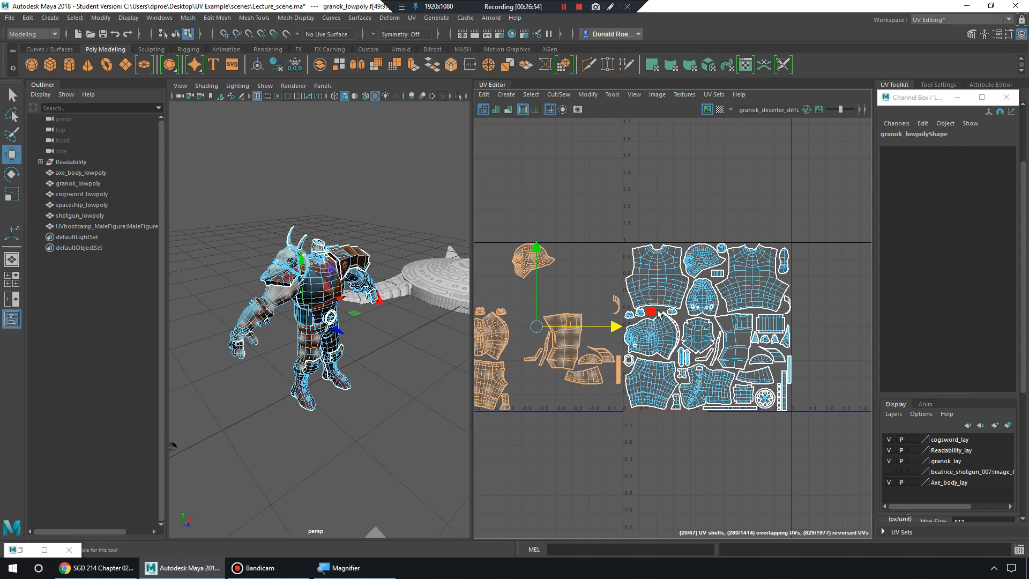
pyautogui.hotkey('ctrl', 'z')
pyautogui.hotkey('ctrl', 'z')
pyautogui.hotkey('ctrl', 'z')
# Shift the selected shells one unit in U and back using the UV move options.
pyautogui.keyDown('alt'); pyautogui.moveTo(669, 320); pyautogui.dragTo(727, 312, button='middle'); pyautogui.keyUp('alt')
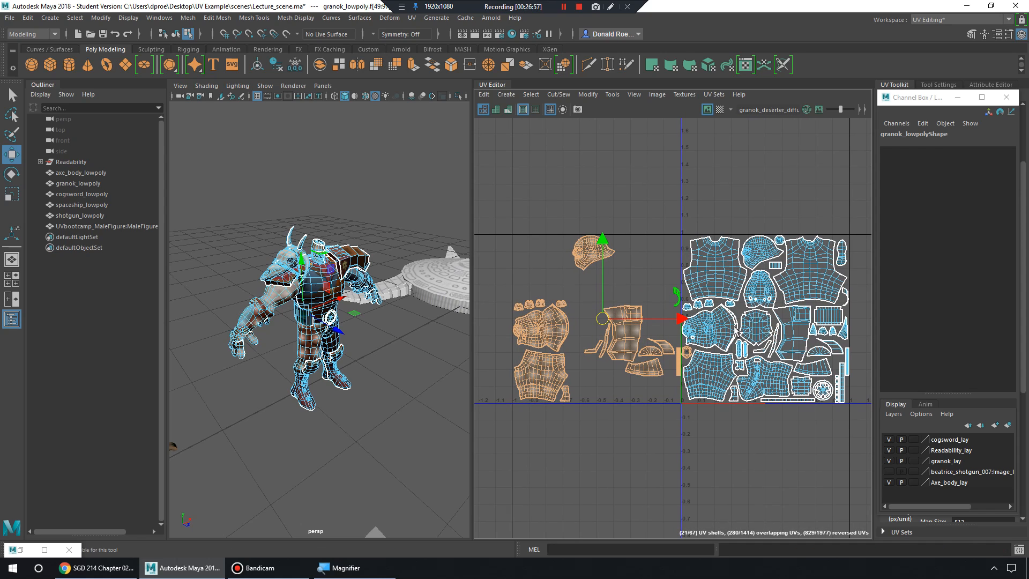
pyautogui.click(958, 97)
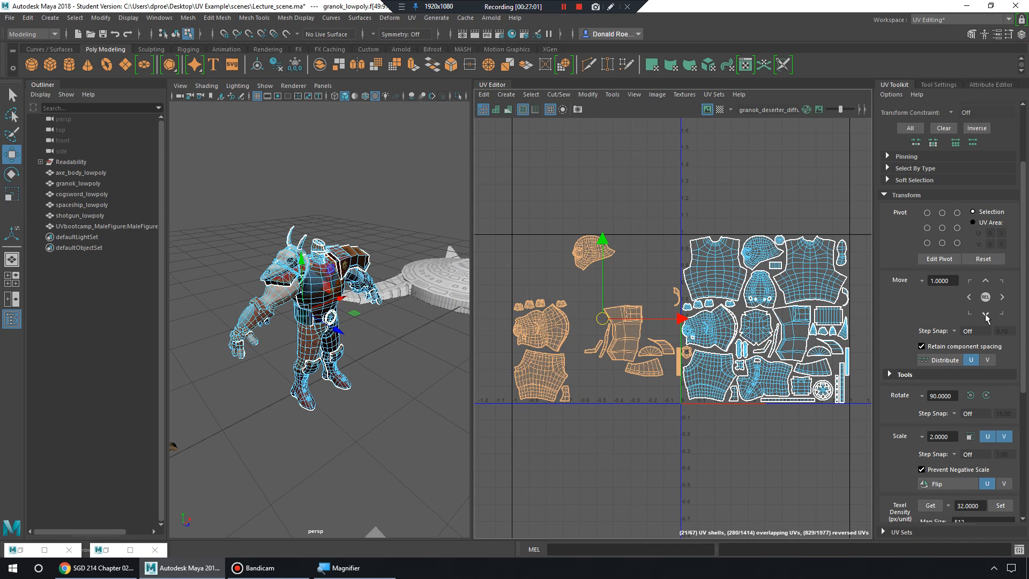
pyautogui.click(884, 195)
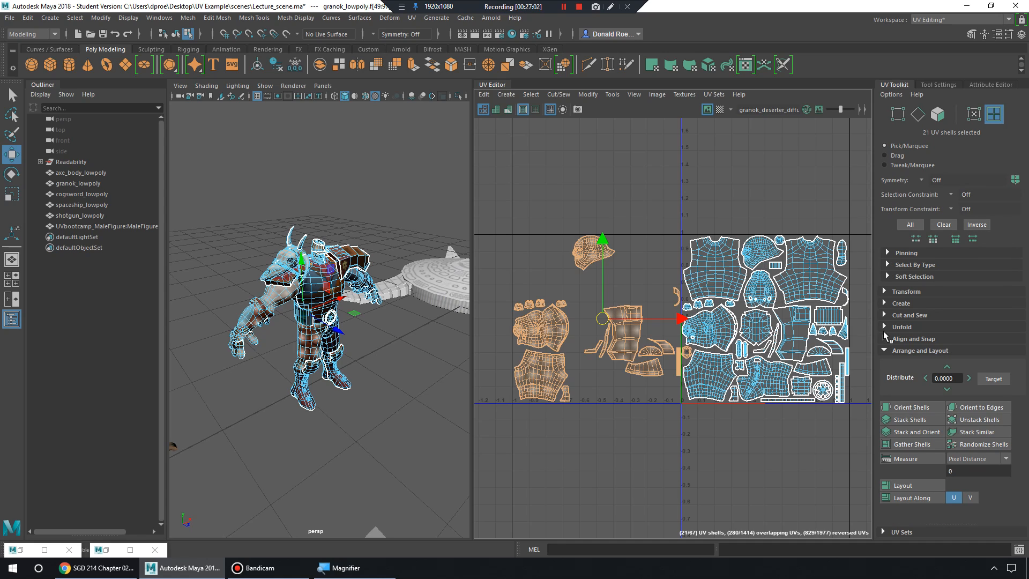
pyautogui.click(884, 291)
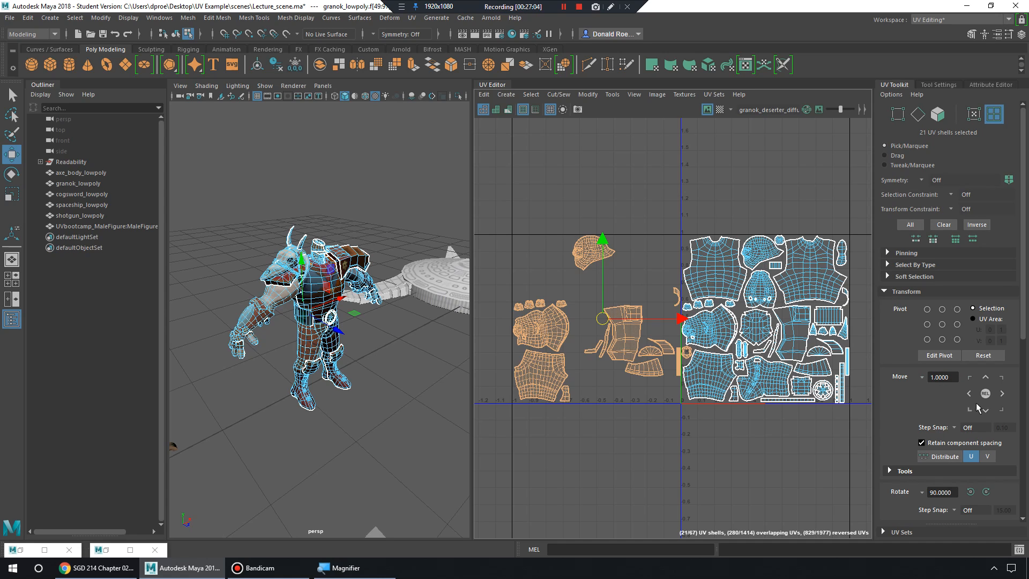
pyautogui.click(1002, 394)
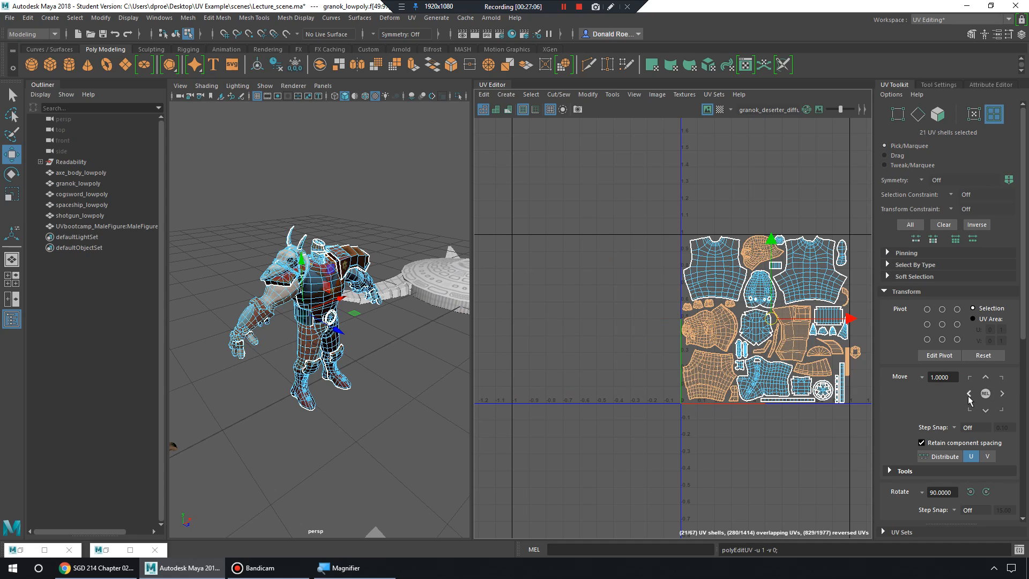
pyautogui.click(969, 394)
pyautogui.click(1003, 394)
pyautogui.click(970, 394)
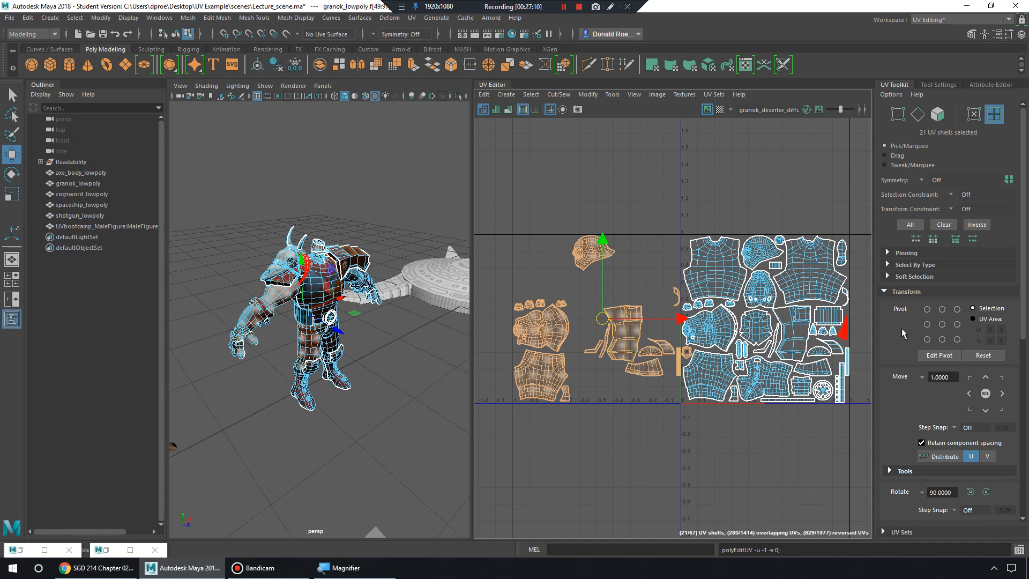
# Frame the 0–1 tile, look over the orange shells beside it, and deselect all.
pyautogui.scroll(3, 723, 318)
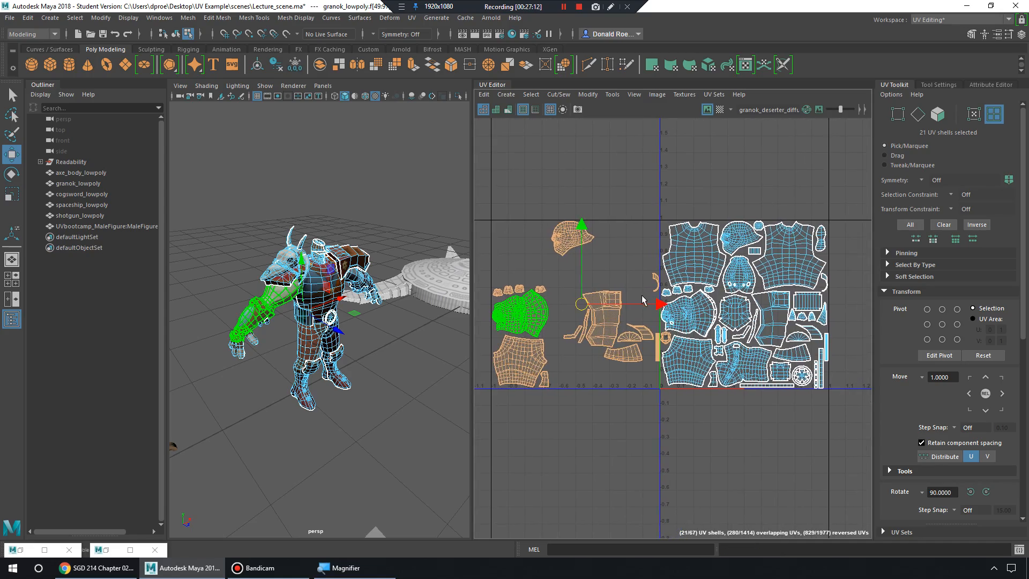
pyautogui.keyDown('alt'); pyautogui.moveTo(724, 317); pyautogui.dragTo(643, 322, button='middle'); pyautogui.keyUp('alt')
pyautogui.keyDown('alt'); pyautogui.moveTo(642, 321); pyautogui.dragTo(788, 308, button='right'); pyautogui.keyUp('alt')
pyautogui.keyDown('alt'); pyautogui.moveTo(788, 307); pyautogui.dragTo(706, 309, button='middle'); pyautogui.keyUp('alt')
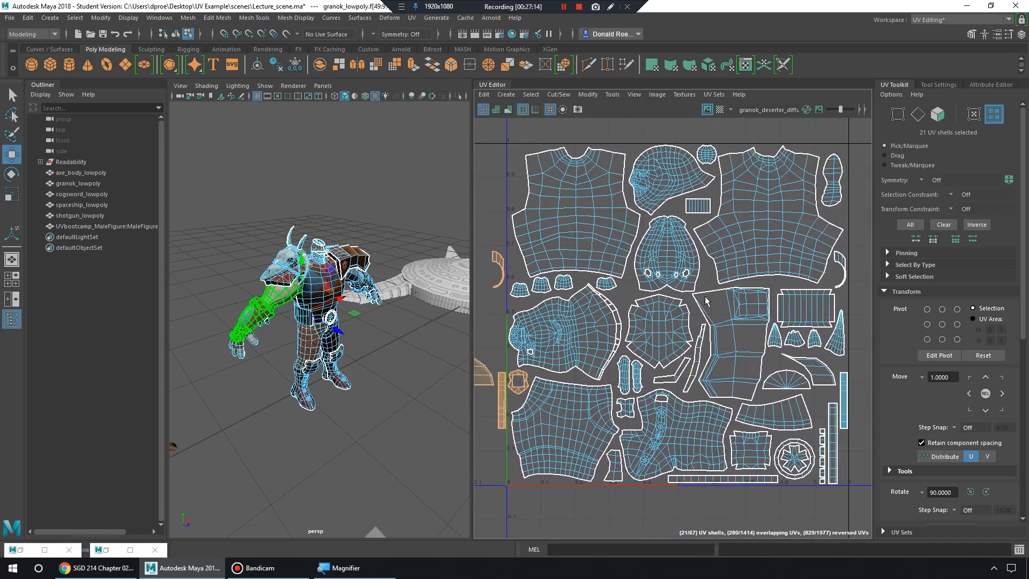
pyautogui.keyDown('alt'); pyautogui.moveTo(706, 310); pyautogui.dragTo(619, 277, button='right'); pyautogui.keyUp('alt')
pyautogui.keyDown('alt'); pyautogui.moveTo(619, 278); pyautogui.dragTo(790, 261, button='middle'); pyautogui.keyUp('alt')
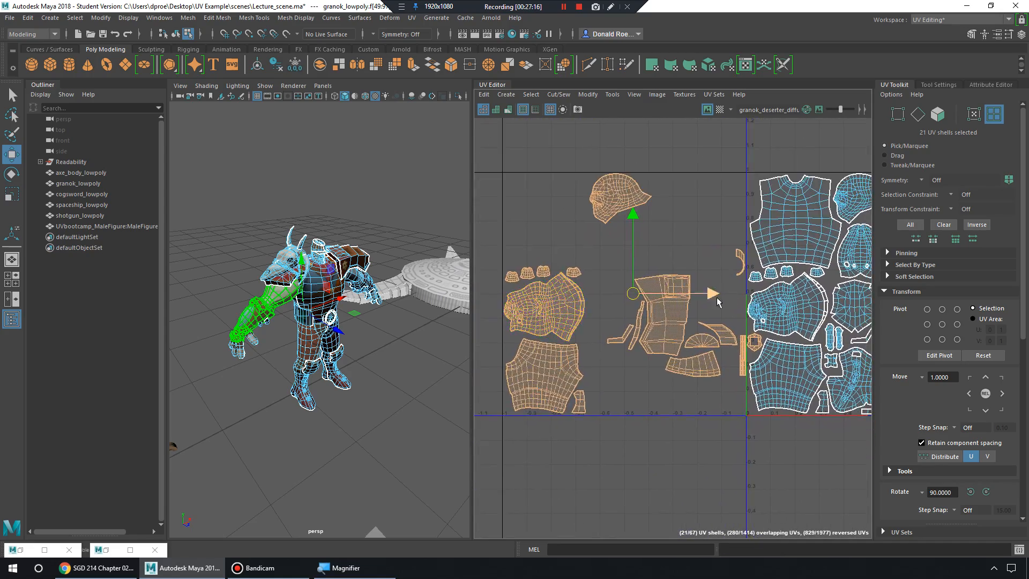
pyautogui.keyDown('alt'); pyautogui.moveTo(661, 305); pyautogui.dragTo(648, 277, button='middle'); pyautogui.keyUp('alt')
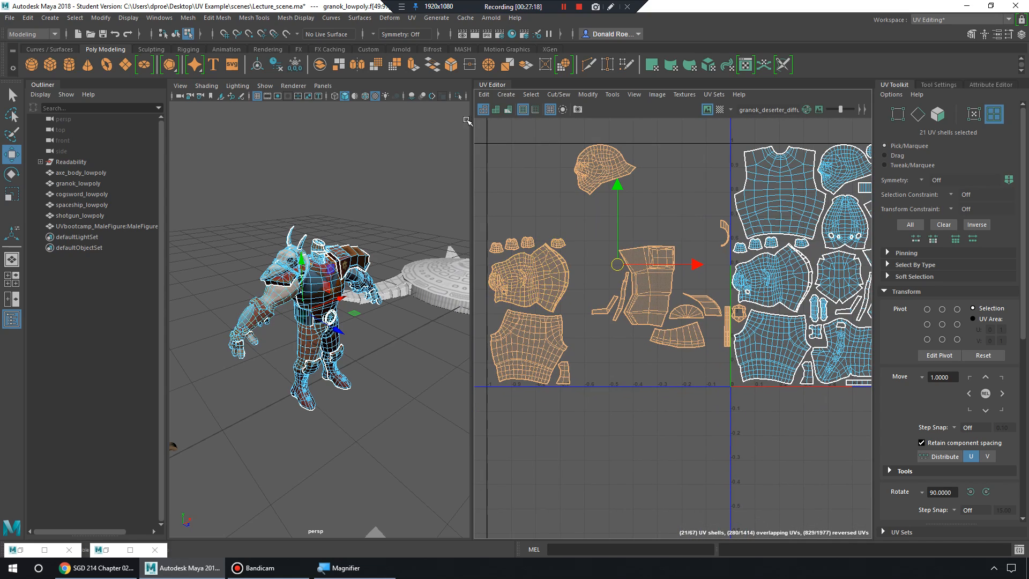
pyautogui.click(526, 207)
pyautogui.moveTo(475, 132)
pyautogui.mouseDown()
pyautogui.moveTo(568, 134)
pyautogui.moveTo(479, 134)
pyautogui.mouseUp()
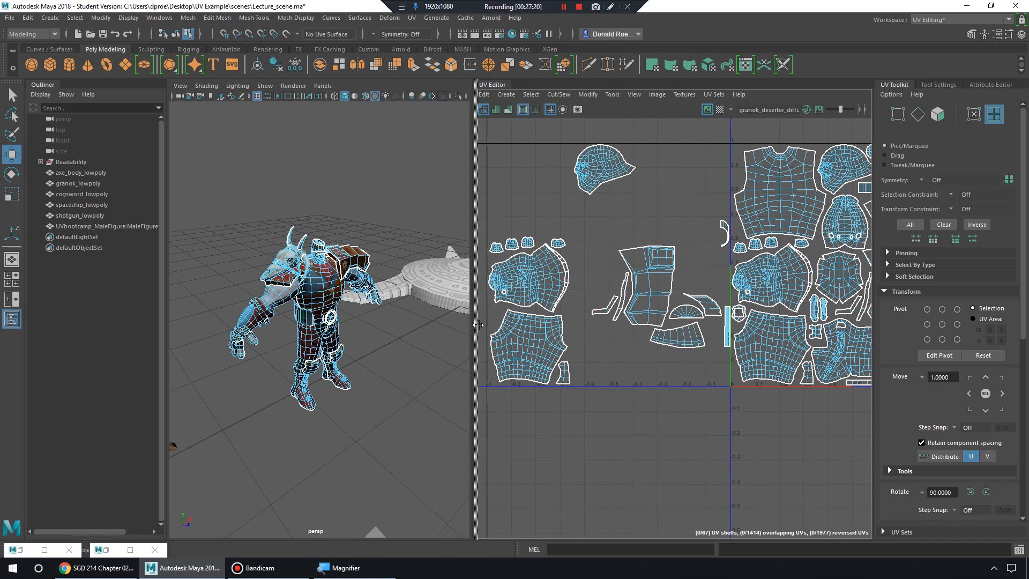
pyautogui.keyDown('alt'); pyautogui.moveTo(660, 319); pyautogui.dragTo(528, 257, button='right'); pyautogui.keyUp('alt')
# Select the 20 stray shells, nudge them toward the tile, then select the 47 packed shells.
pyautogui.moveTo(497, 160); pyautogui.dragTo(702, 432)
pyautogui.scroll(2, 589, 359)
pyautogui.keyDown('alt'); pyautogui.moveTo(585, 332); pyautogui.dragTo(450, 355, button='middle'); pyautogui.keyUp('alt')
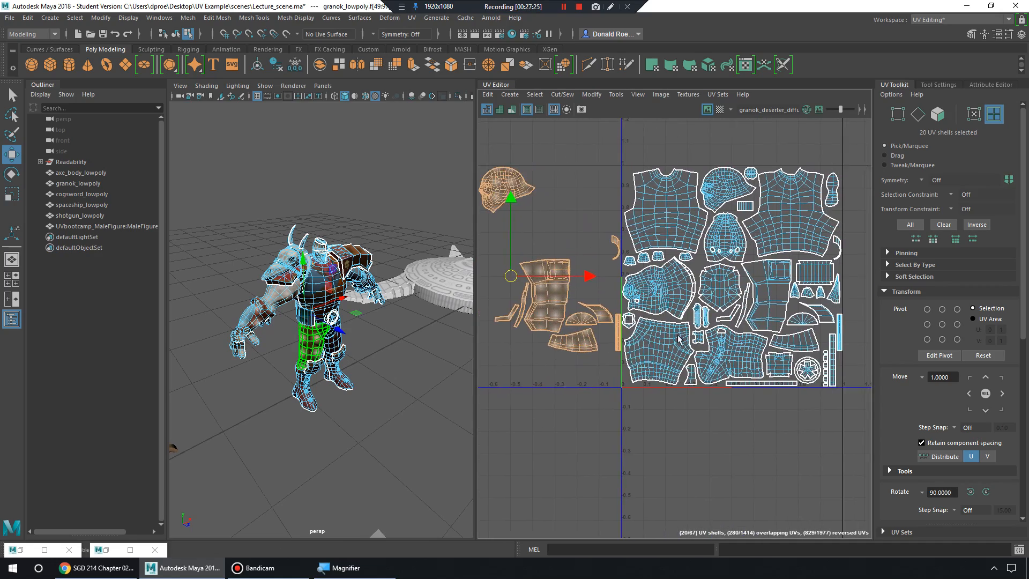
pyautogui.scroll(-2, 487, 348)
pyautogui.moveTo(621, 286)
pyautogui.mouseDown()
pyautogui.moveTo(765, 298)
pyautogui.moveTo(810, 316)
pyautogui.moveTo(611, 300)
pyautogui.mouseUp()
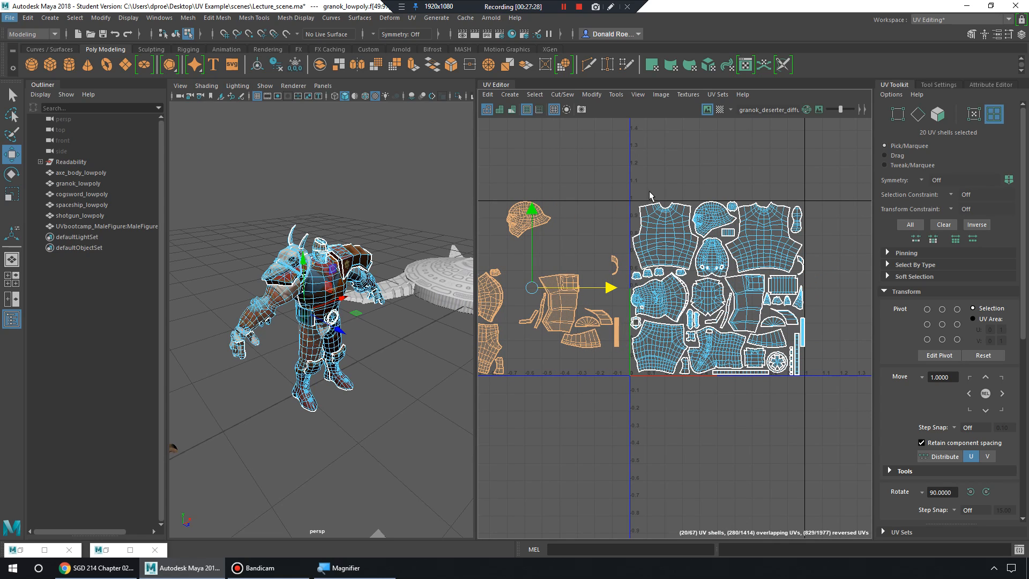
pyautogui.moveTo(626, 176); pyautogui.dragTo(847, 440)
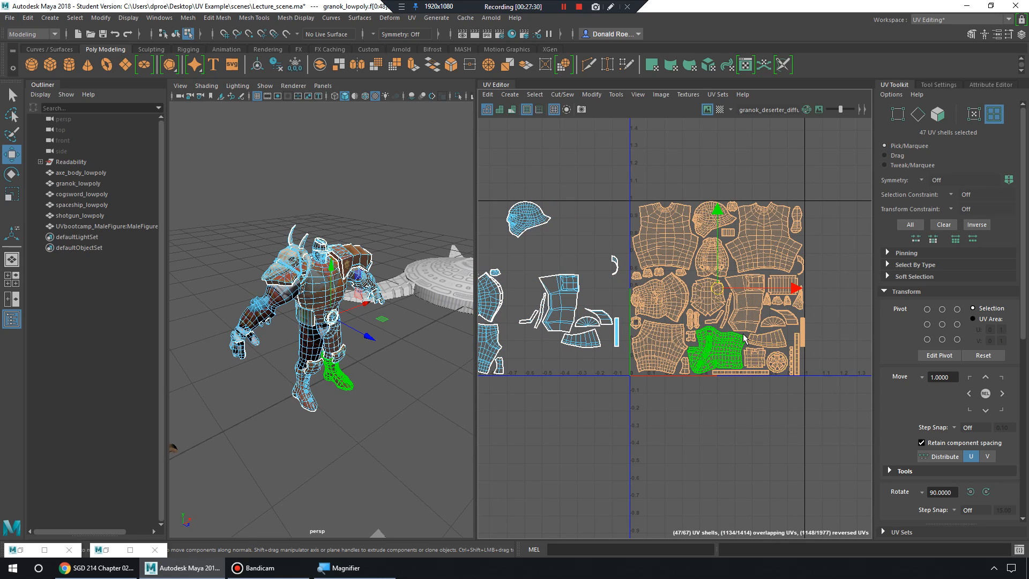
pyautogui.keyDown('alt'); pyautogui.moveTo(552, 290); pyautogui.dragTo(623, 291, button='middle'); pyautogui.keyUp('alt')
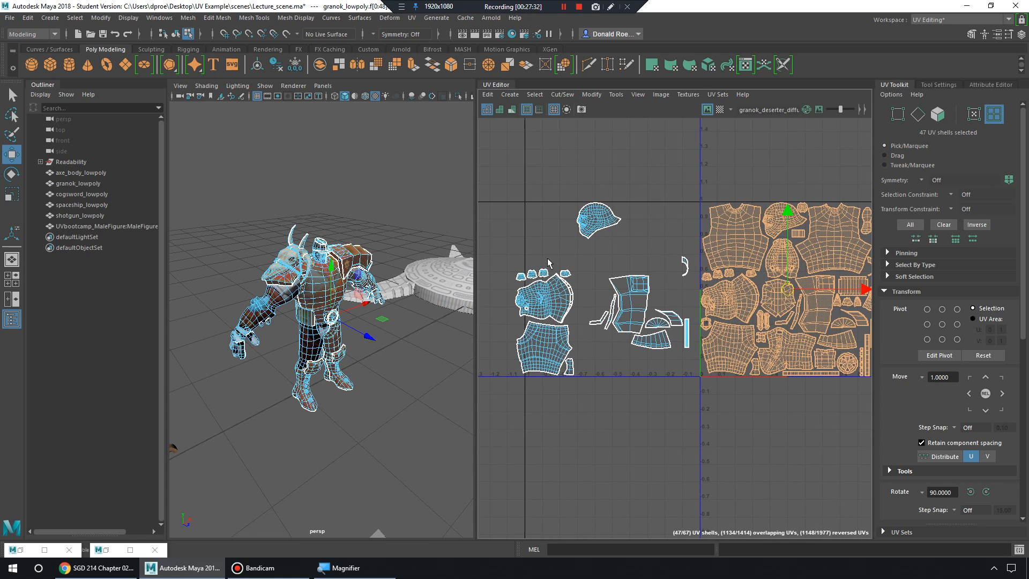
pyautogui.press('r')
pyautogui.keyDown('alt'); pyautogui.moveTo(815, 316); pyautogui.dragTo(747, 334, button='middle'); pyautogui.keyUp('alt')
pyautogui.scroll(1, 747, 334)
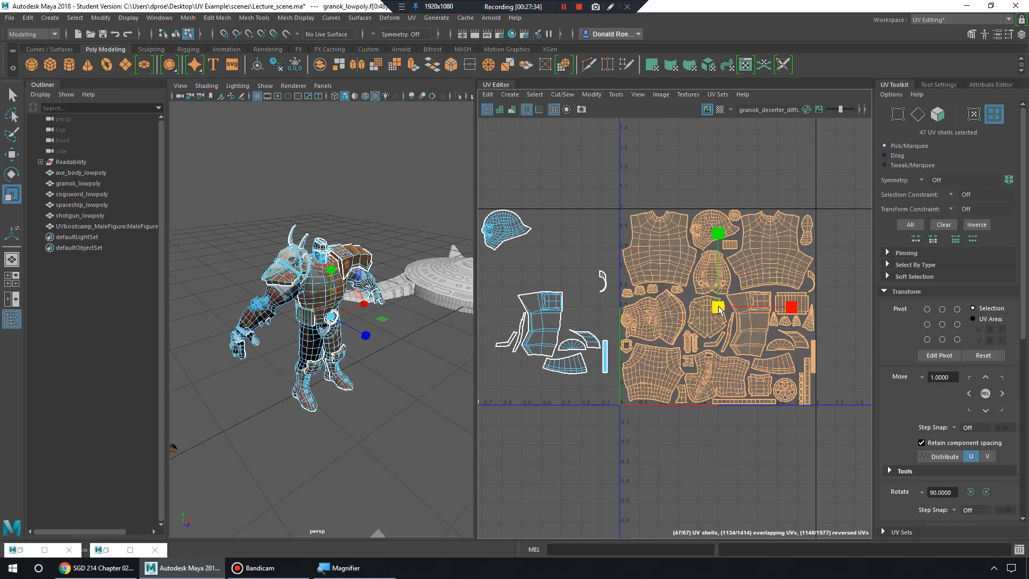
pyautogui.moveTo(717, 307); pyautogui.dragTo(740, 277)
pyautogui.press('w')
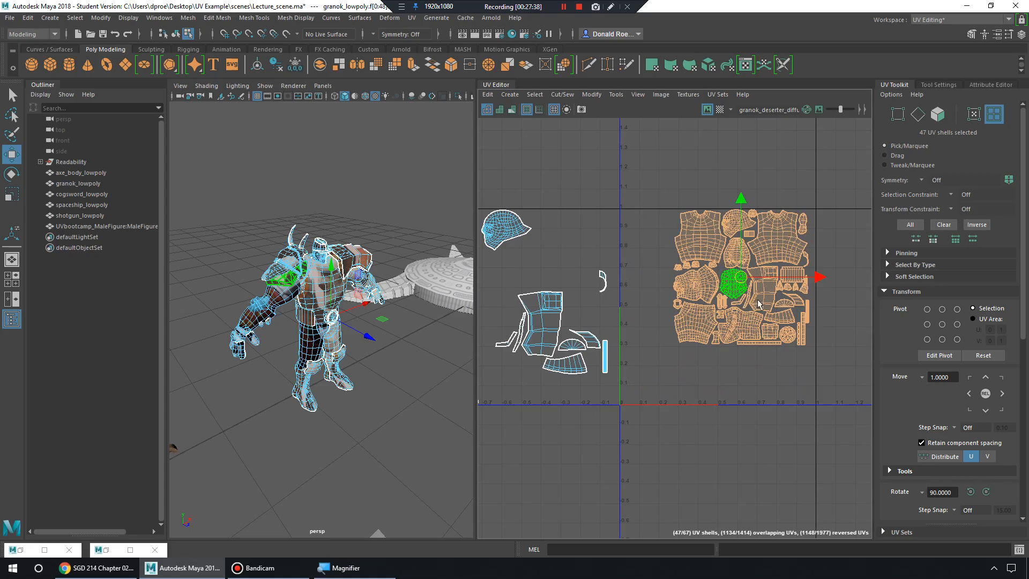
pyautogui.keyDown('alt'); pyautogui.moveTo(741, 278); pyautogui.dragTo(657, 330, button='middle'); pyautogui.keyUp('alt')
pyautogui.keyDown('alt'); pyautogui.moveTo(658, 330); pyautogui.dragTo(863, 437, button='right'); pyautogui.keyUp('alt')
pyautogui.keyDown('alt'); pyautogui.moveTo(665, 273); pyautogui.dragTo(737, 342, button='middle'); pyautogui.keyUp('alt')
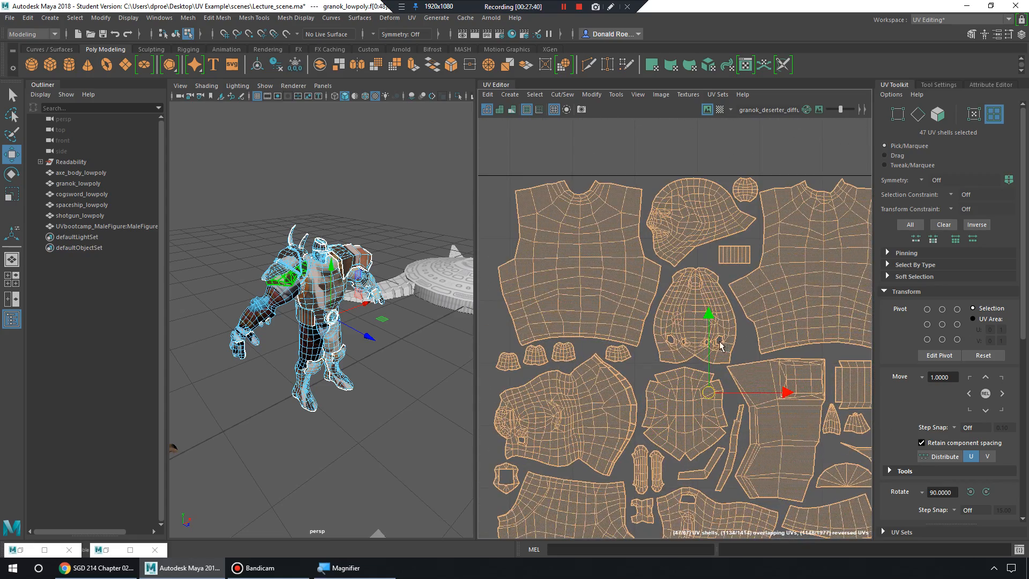
pyautogui.moveTo(626, 327)
pyautogui.keyDown('alt'); pyautogui.mouseDown(button='middle')
pyautogui.moveTo(732, 352)
pyautogui.moveTo(690, 329)
pyautogui.mouseUp(button='middle'); pyautogui.keyUp('alt')
pyautogui.keyDown('alt'); pyautogui.moveTo(768, 314); pyautogui.dragTo(692, 296, button='middle'); pyautogui.keyUp('alt')
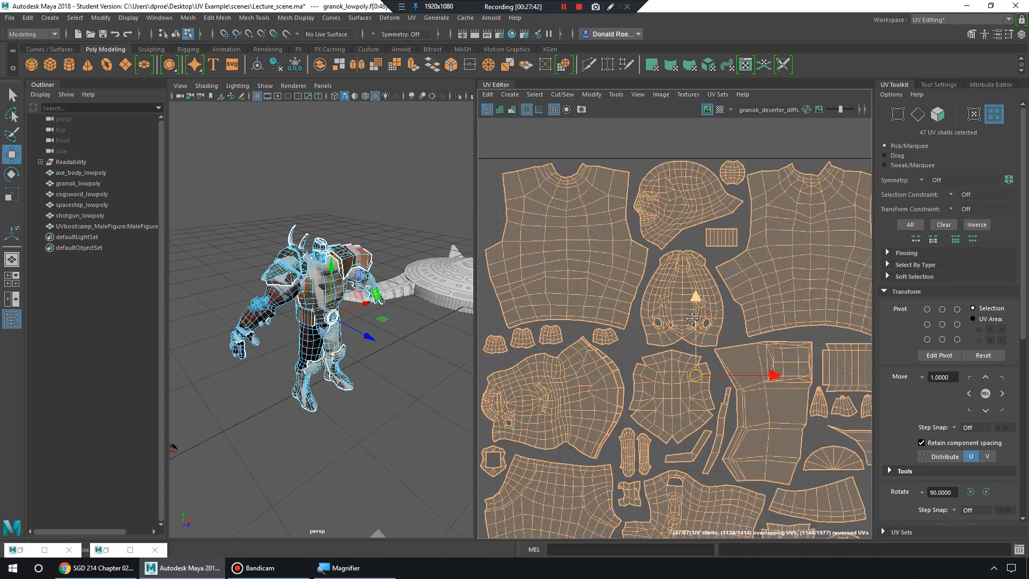
pyautogui.keyDown('alt'); pyautogui.moveTo(764, 372); pyautogui.dragTo(696, 339, button='middle'); pyautogui.keyUp('alt')
pyautogui.keyDown('alt'); pyautogui.moveTo(696, 341); pyautogui.dragTo(638, 322, button='right'); pyautogui.keyUp('alt')
pyautogui.keyDown('alt'); pyautogui.moveTo(638, 323); pyautogui.dragTo(690, 306, button='middle'); pyautogui.keyUp('alt')
pyautogui.hotkey('ctrl', 'z')
pyautogui.hotkey('ctrl', 'z')
pyautogui.hotkey('ctrl', 'z')
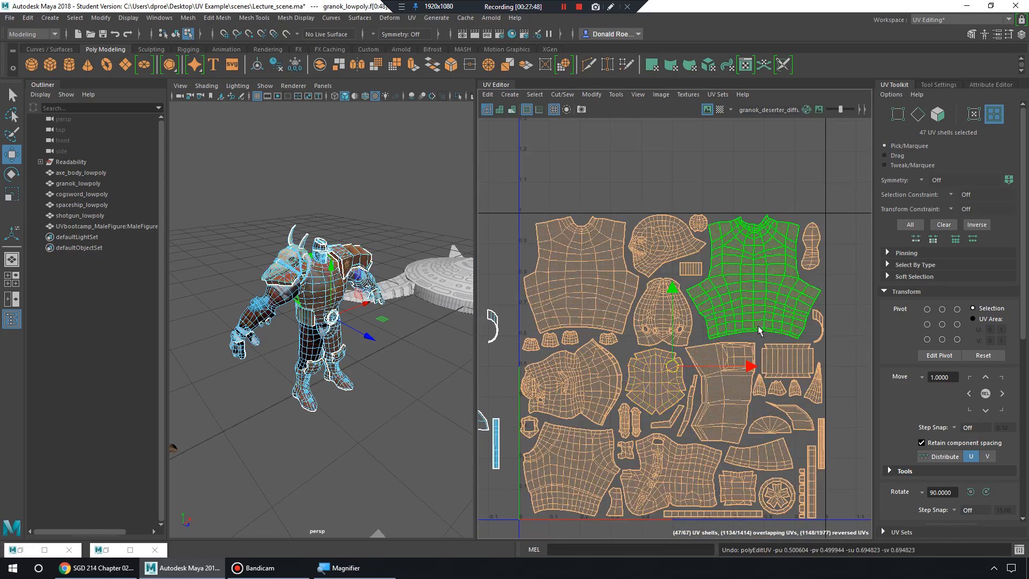
pyautogui.keyDown('alt'); pyautogui.moveTo(758, 326); pyautogui.dragTo(602, 321, button='right'); pyautogui.keyUp('alt')
pyautogui.keyDown('alt'); pyautogui.moveTo(602, 321); pyautogui.dragTo(713, 292, button='middle'); pyautogui.keyUp('alt')
pyautogui.keyDown('alt'); pyautogui.moveTo(638, 307); pyautogui.dragTo(750, 292, button='middle'); pyautogui.keyUp('alt')
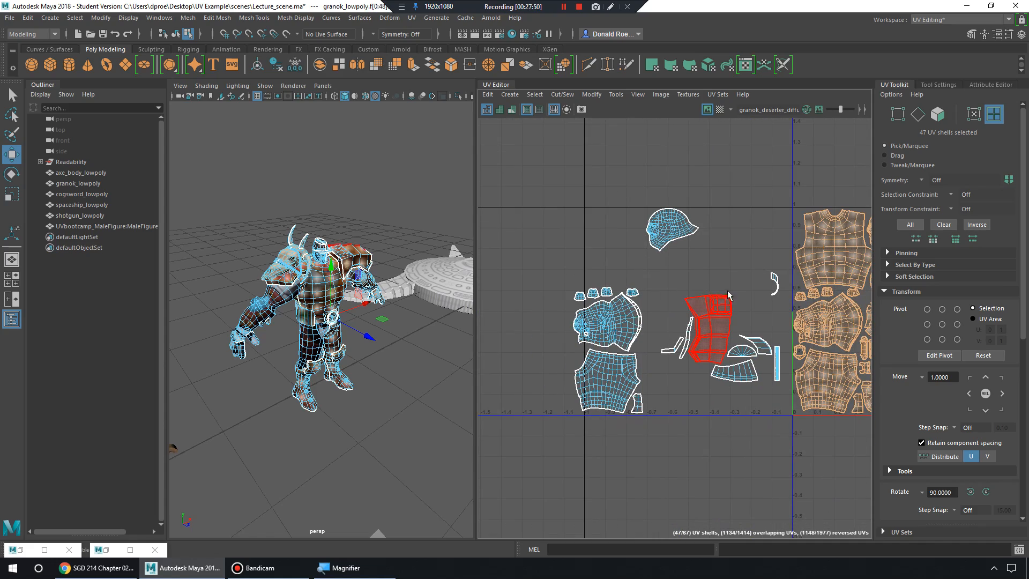
pyautogui.keyDown('alt'); pyautogui.moveTo(704, 329); pyautogui.dragTo(576, 332, button='middle'); pyautogui.keyUp('alt')
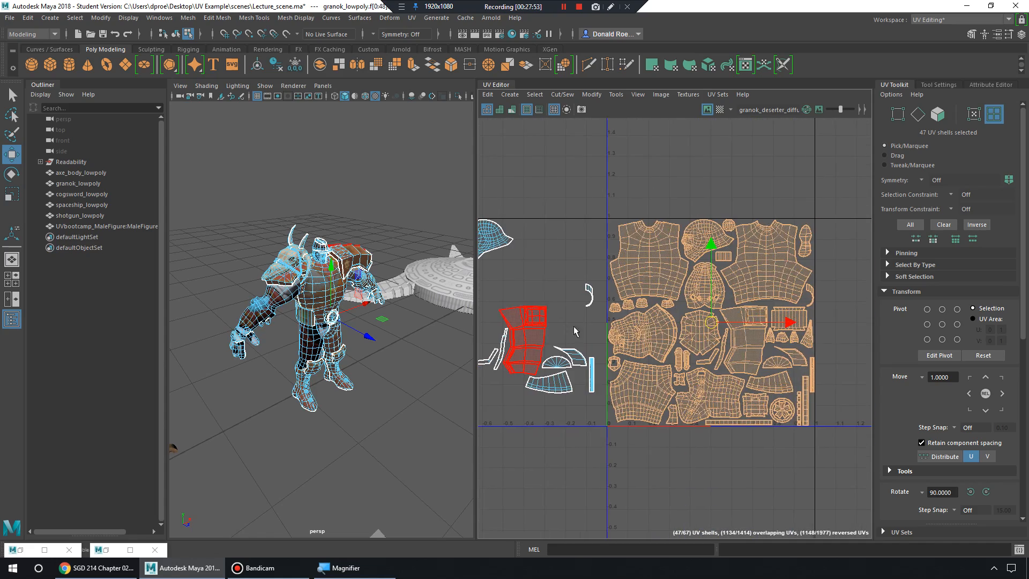
pyautogui.keyDown('alt'); pyautogui.moveTo(641, 328); pyautogui.dragTo(729, 321, button='middle'); pyautogui.keyUp('alt')
pyautogui.keyDown('alt'); pyautogui.moveTo(572, 263); pyautogui.dragTo(584, 257, button='middle'); pyautogui.keyUp('alt')
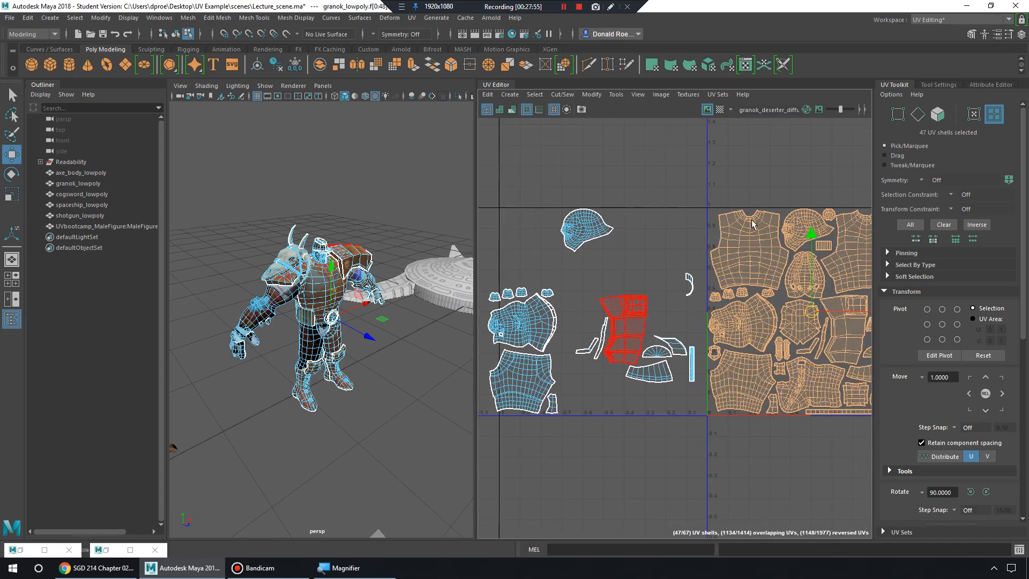
pyautogui.scroll(6, 752, 224)
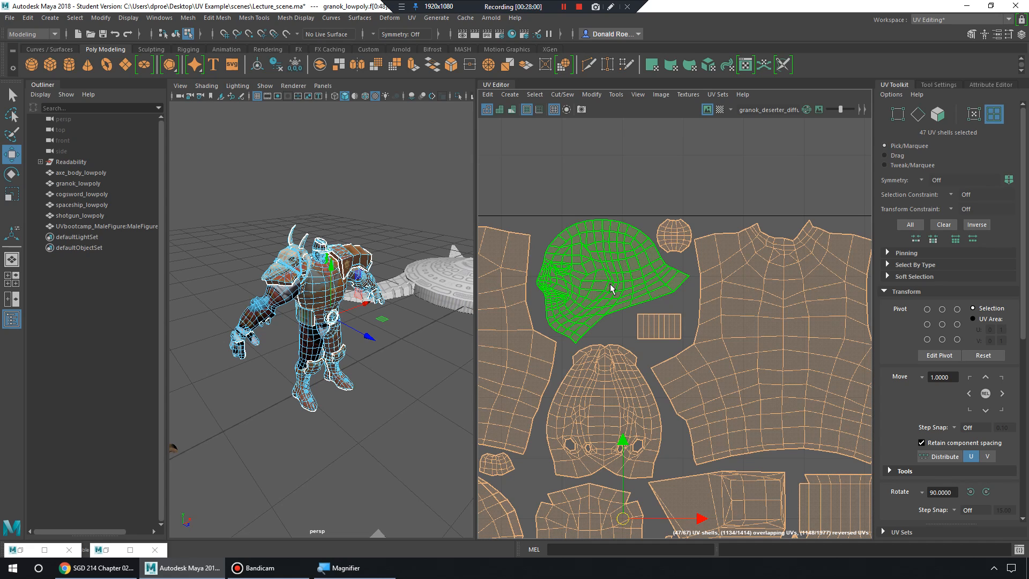
# Select only the head UV shell and zoom around it in the UV Editor and viewport.
pyautogui.click(615, 282)
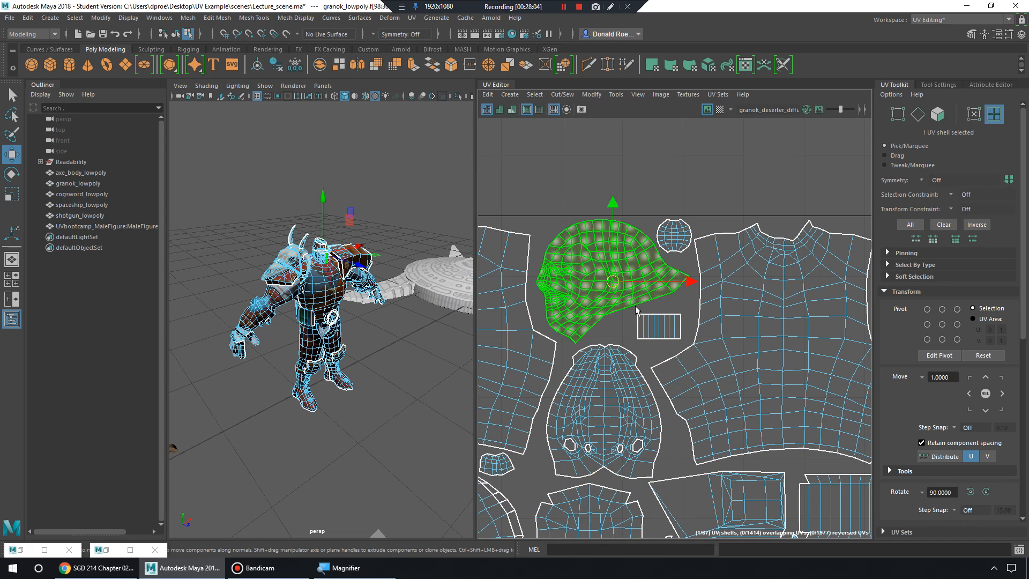
pyautogui.scroll(-4, 707, 320)
pyautogui.scroll(-2, 708, 320)
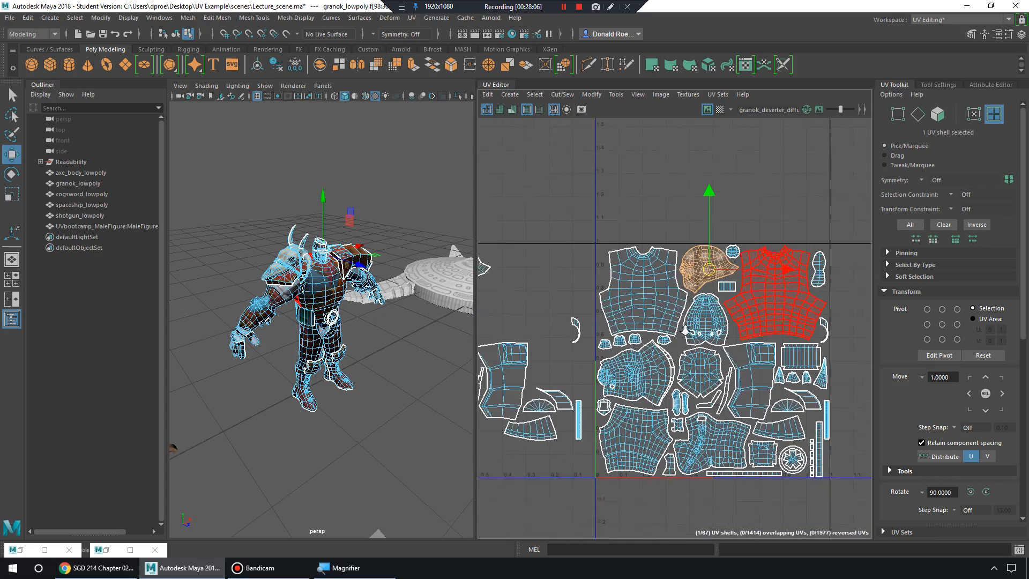
pyautogui.scroll(6, 375, 359)
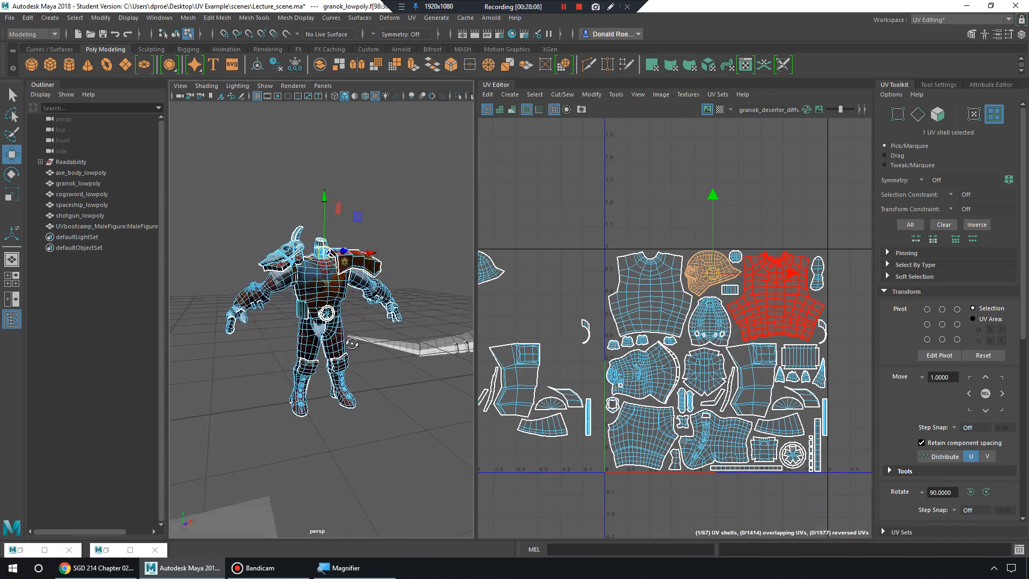
pyautogui.scroll(-5, 360, 345)
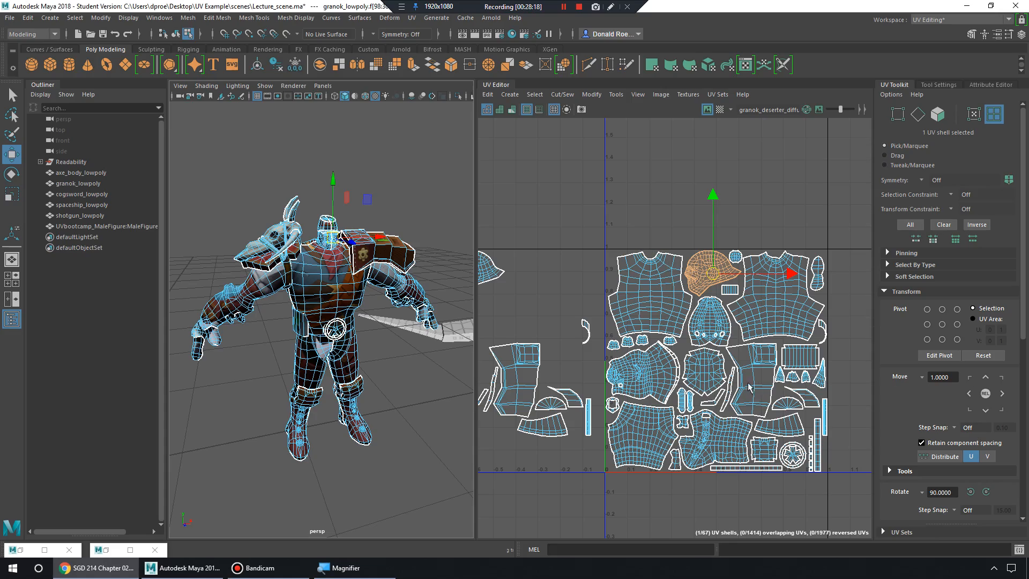
pyautogui.scroll(5, 717, 348)
pyautogui.scroll(4, 591, 318)
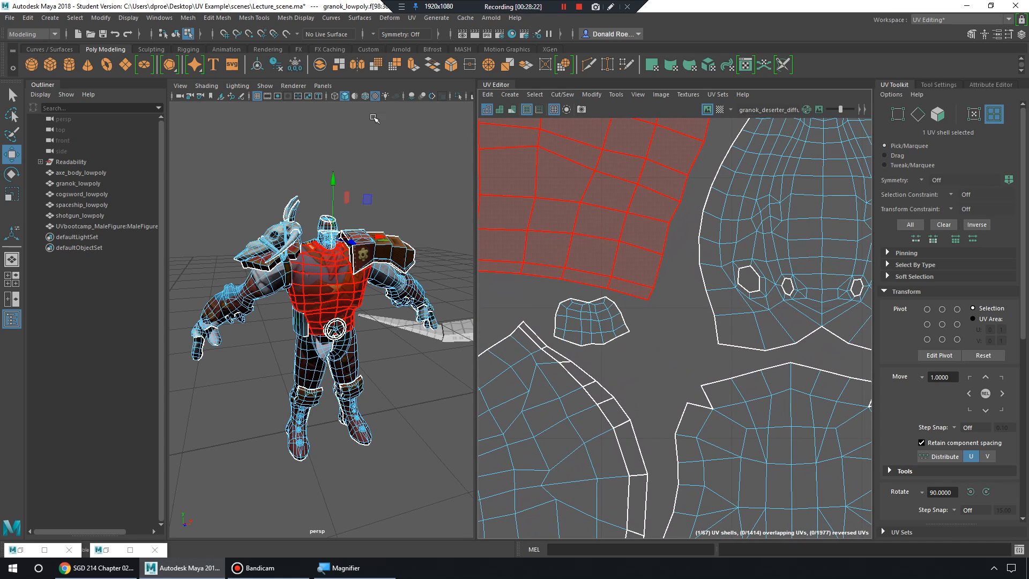
pyautogui.click(214, 18)
# Open the Hypershade editor from the Windows menu and shift its window right.
pyautogui.click(159, 17)
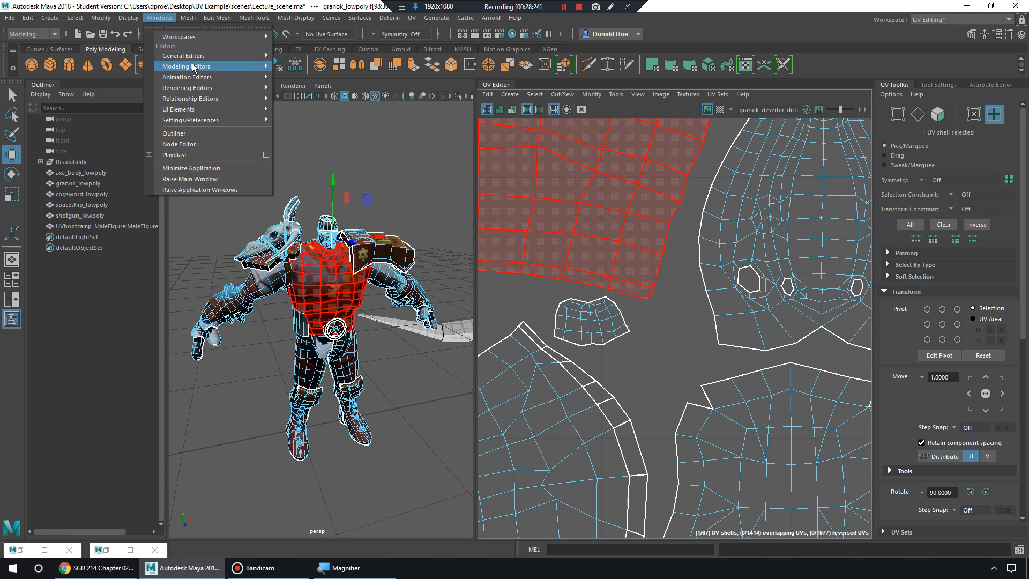
pyautogui.moveTo(208, 88)
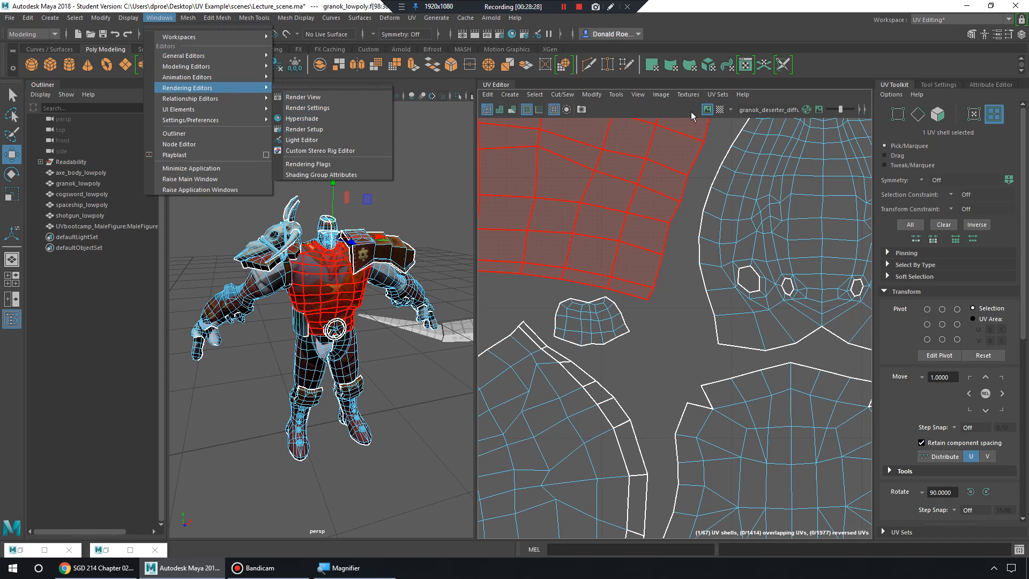
pyautogui.click(708, 110)
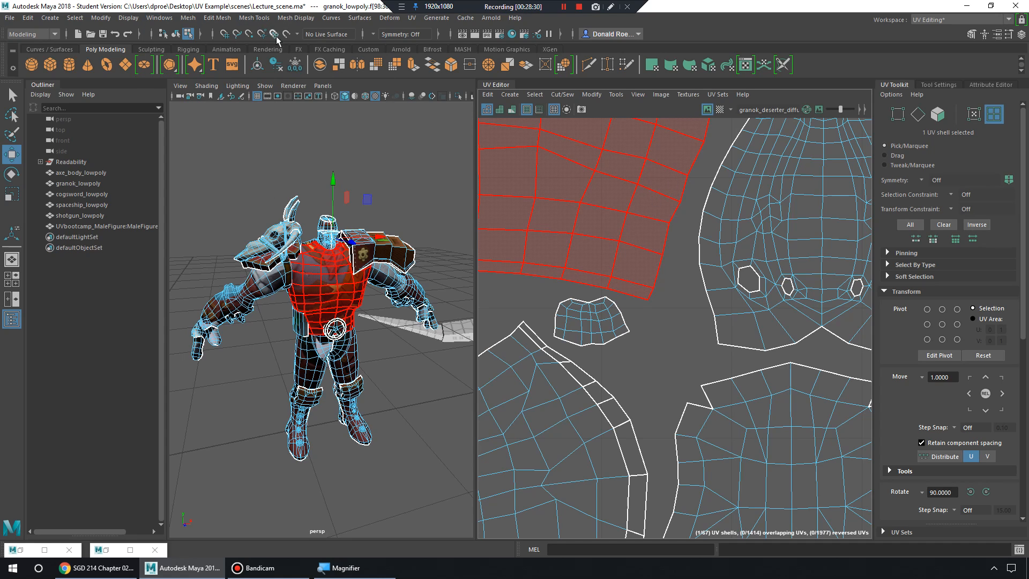
pyautogui.click(224, 18)
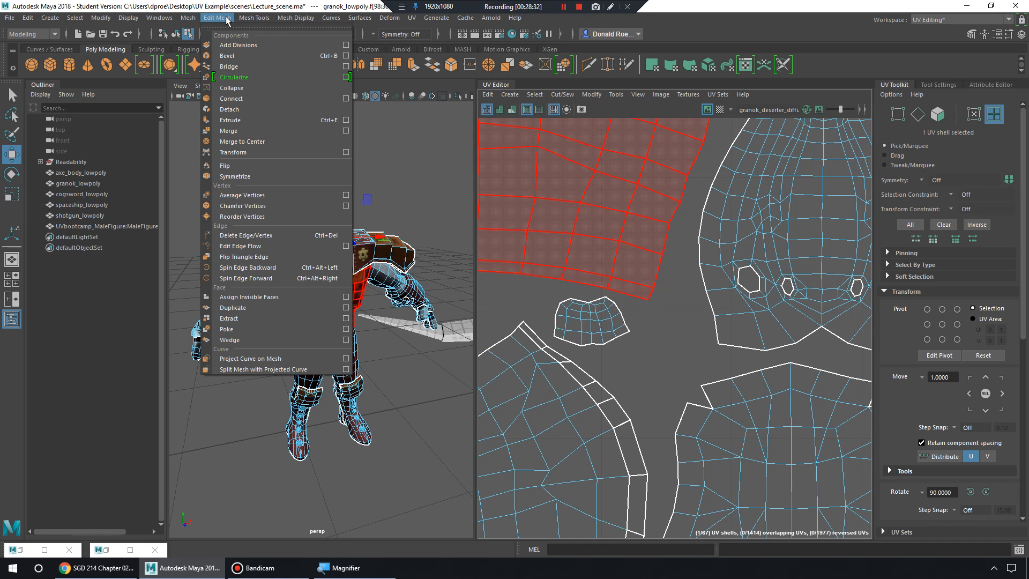
pyautogui.moveTo(160, 17)
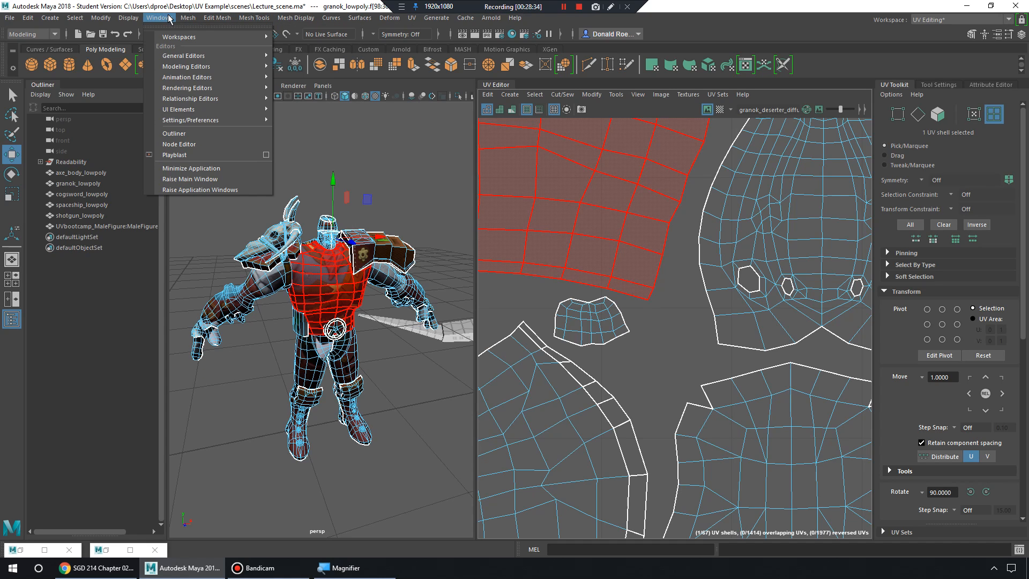
pyautogui.moveTo(203, 88)
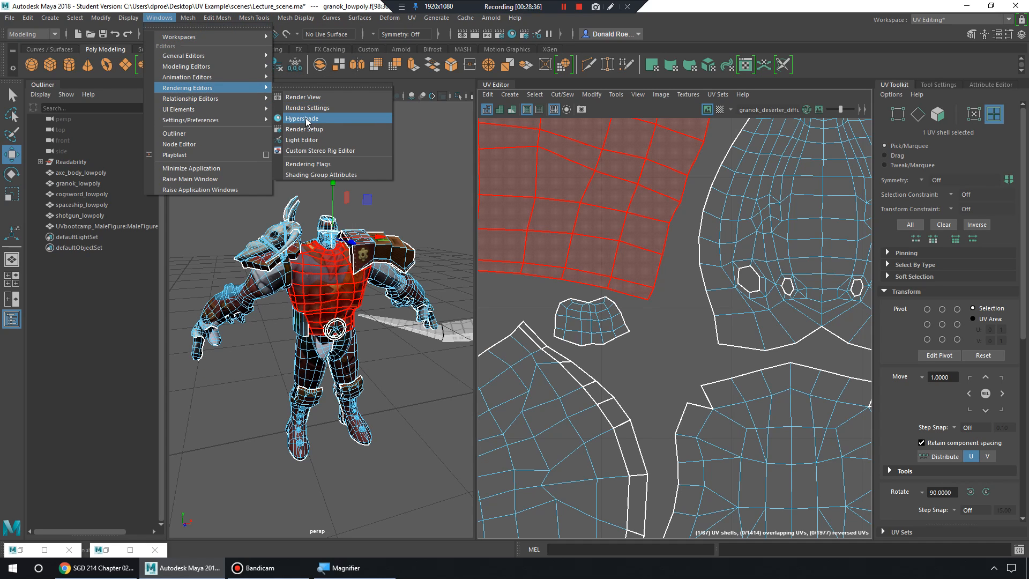
pyautogui.click(307, 122)
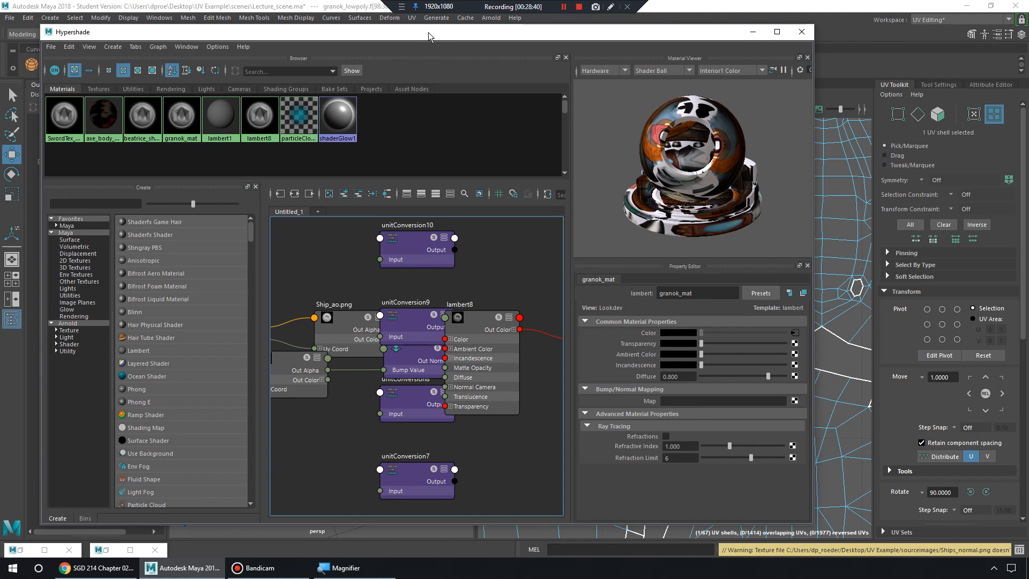
pyautogui.moveTo(428, 32); pyautogui.dragTo(499, 39)
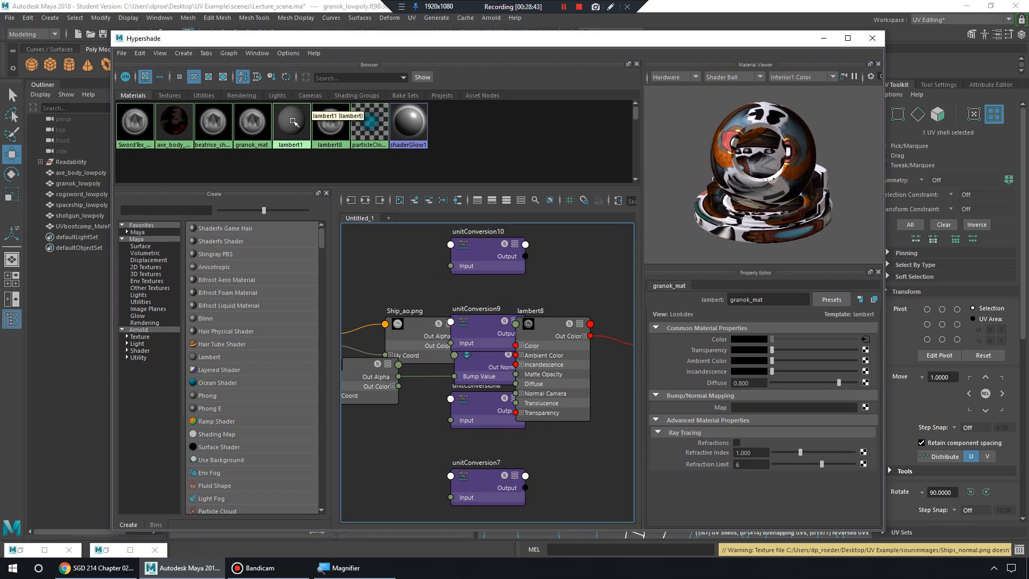
# Load granok_deserter_diffuse.png into granok_mat's colour file node and minimize Hypershade.
pyautogui.click(259, 126)
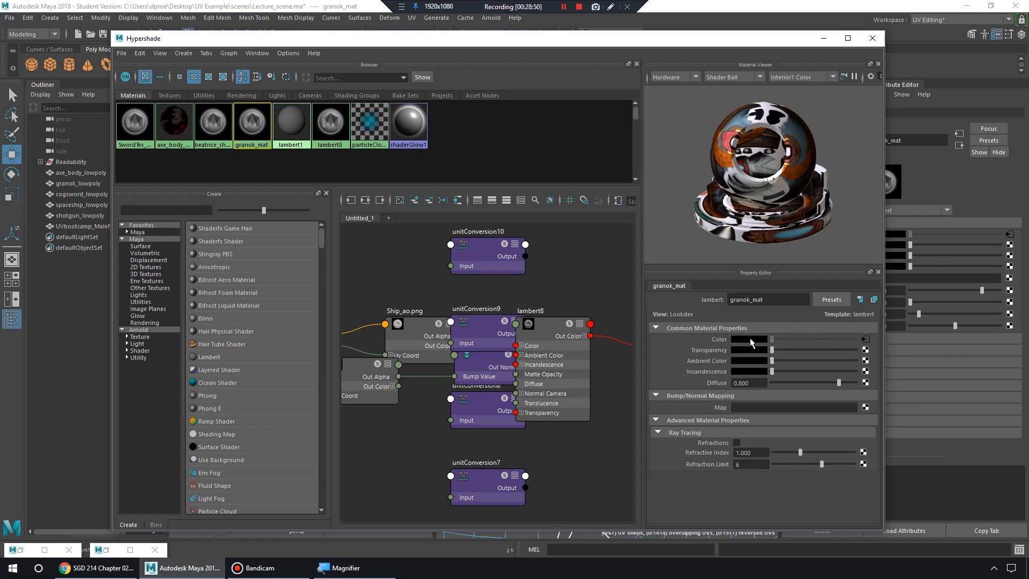
pyautogui.click(866, 339)
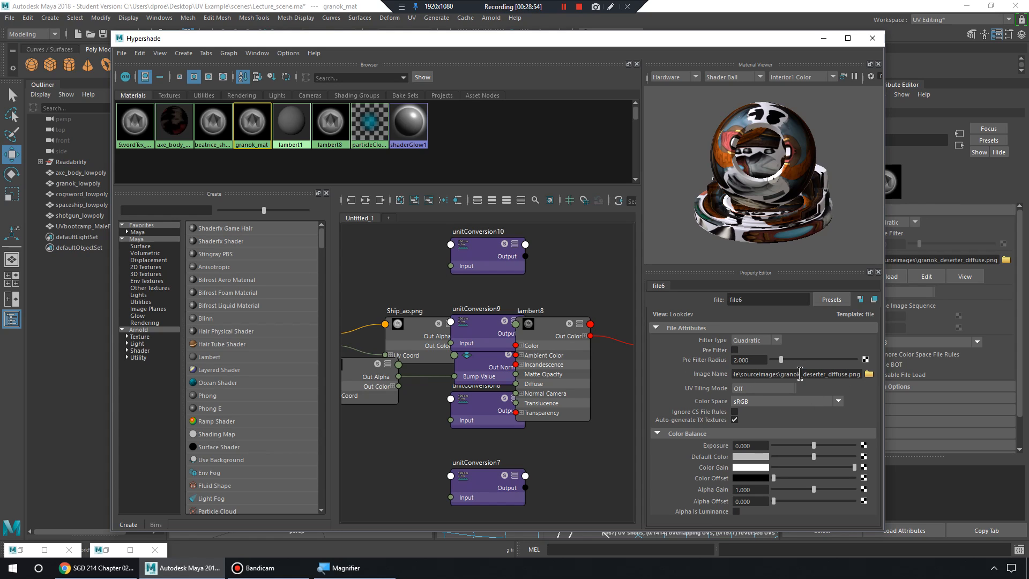
pyautogui.moveTo(800, 373); pyautogui.dragTo(701, 373)
pyautogui.click(869, 374)
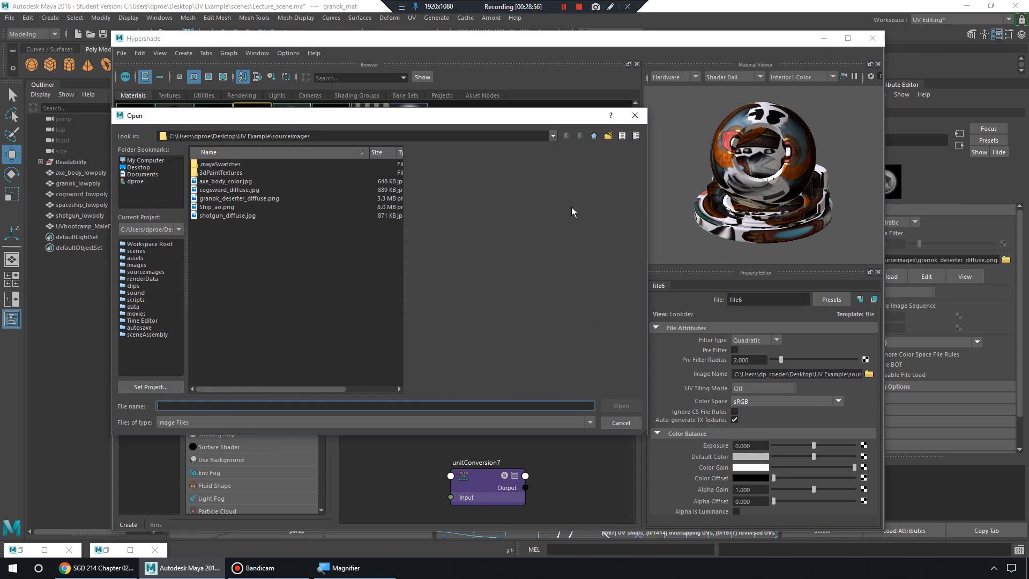
pyautogui.click(231, 198)
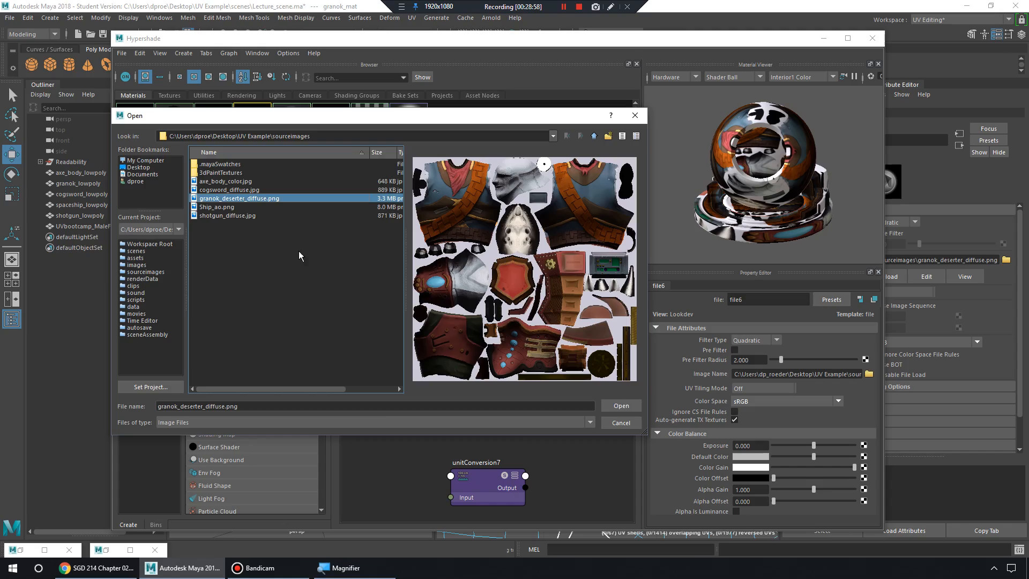
pyautogui.click(620, 406)
pyautogui.click(824, 38)
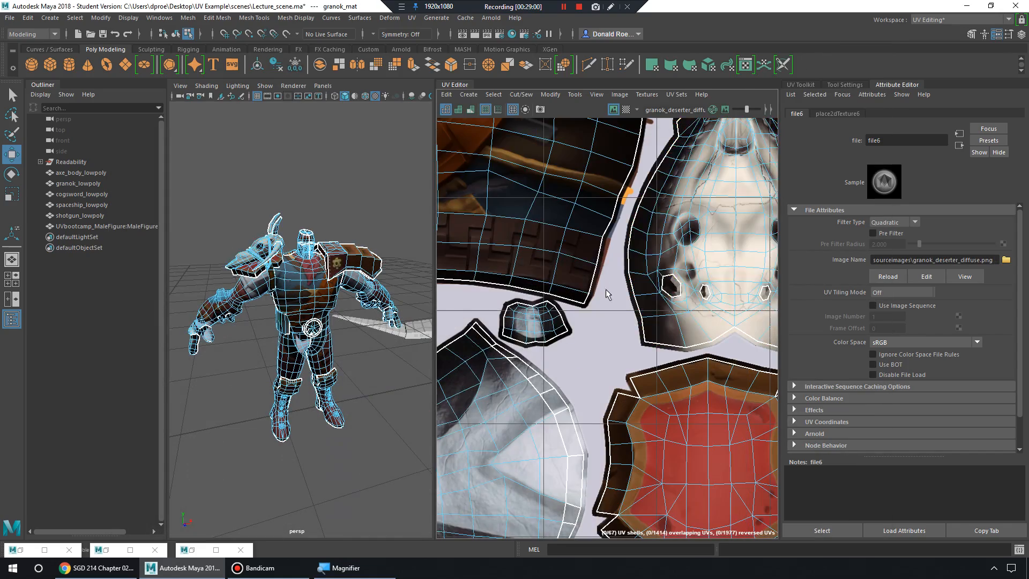
# Toggle the texture image behind the UVs off and on to compare.
pyautogui.scroll(3, 618, 283)
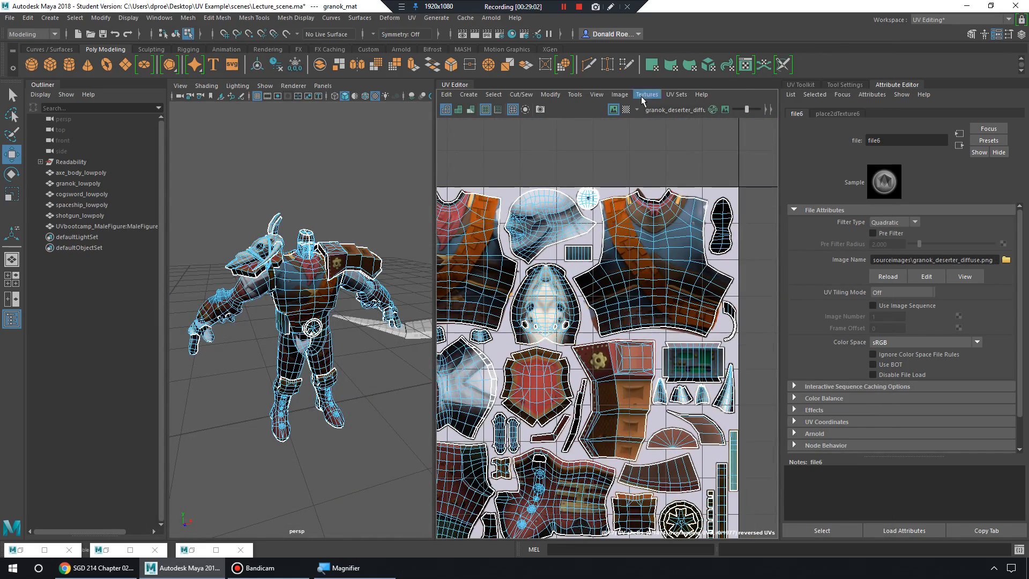
pyautogui.click(614, 110)
pyautogui.click(614, 110)
pyautogui.click(613, 110)
pyautogui.click(614, 110)
pyautogui.scroll(6, 558, 311)
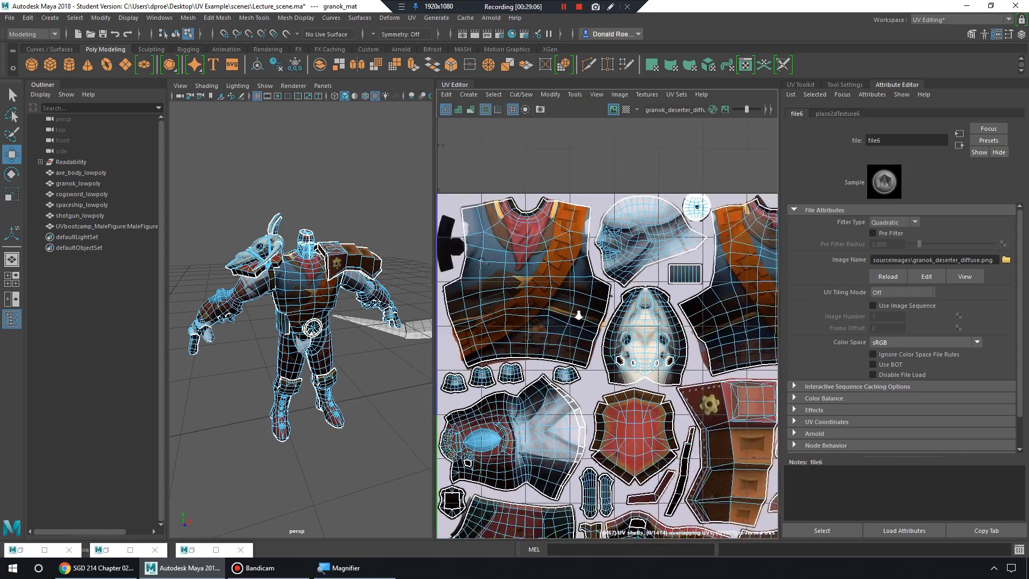
pyautogui.scroll(5, 622, 311)
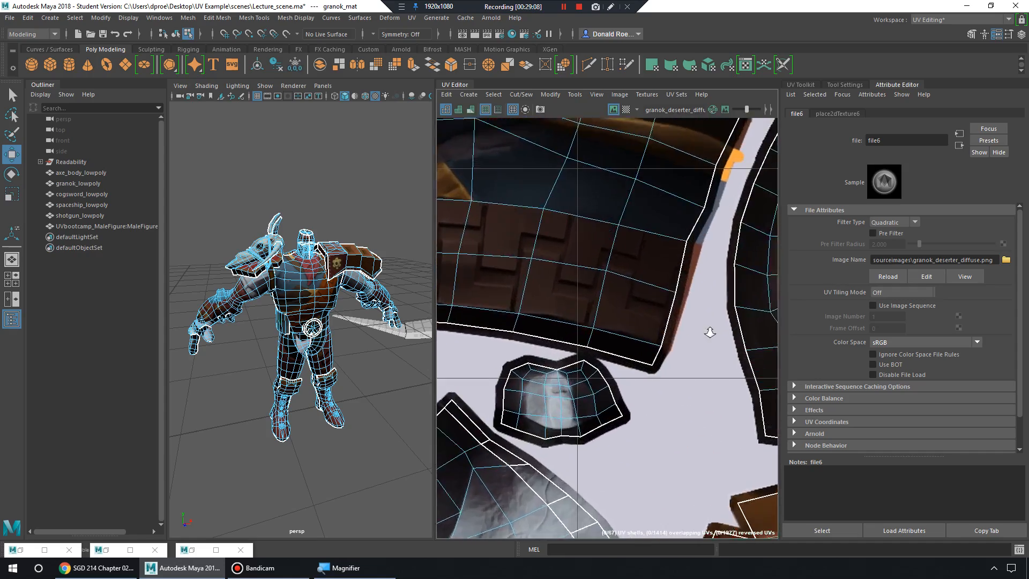
# Examine the stretched face shell edge and the texture's top edge in the UV Editor.
pyautogui.keyDown('alt'); pyautogui.moveTo(635, 310); pyautogui.dragTo(614, 366, button='middle'); pyautogui.keyUp('alt')
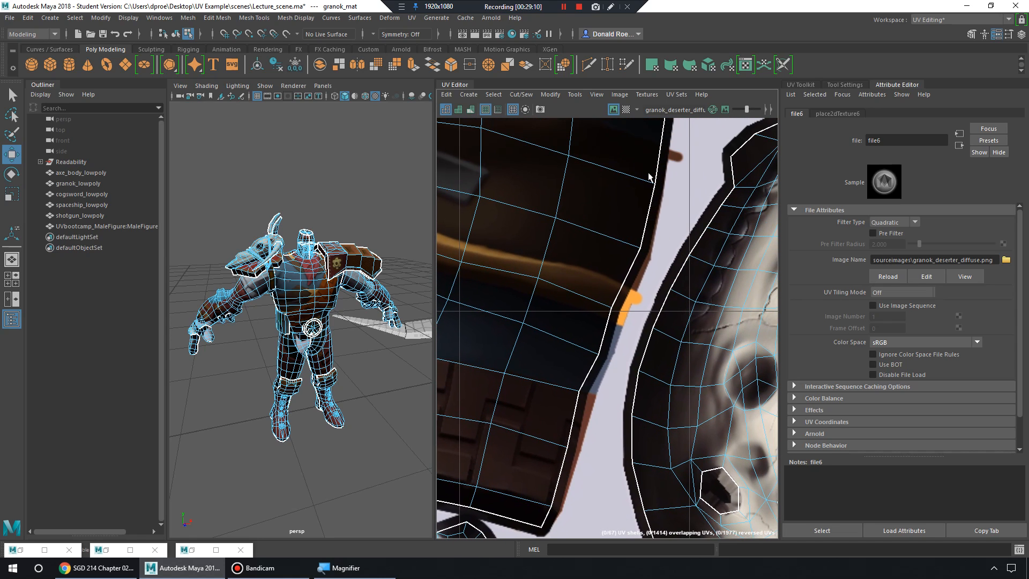
pyautogui.keyDown('alt'); pyautogui.moveTo(648, 177); pyautogui.dragTo(611, 391, button='middle'); pyautogui.keyUp('alt')
pyautogui.keyDown('alt'); pyautogui.moveTo(613, 253); pyautogui.dragTo(635, 456, button='middle'); pyautogui.keyUp('alt')
pyautogui.moveTo(621, 199)
pyautogui.keyDown('alt'); pyautogui.mouseDown(button='middle')
pyautogui.moveTo(651, 370)
pyautogui.moveTo(654, 357)
pyautogui.mouseUp(button='middle'); pyautogui.keyUp('alt')
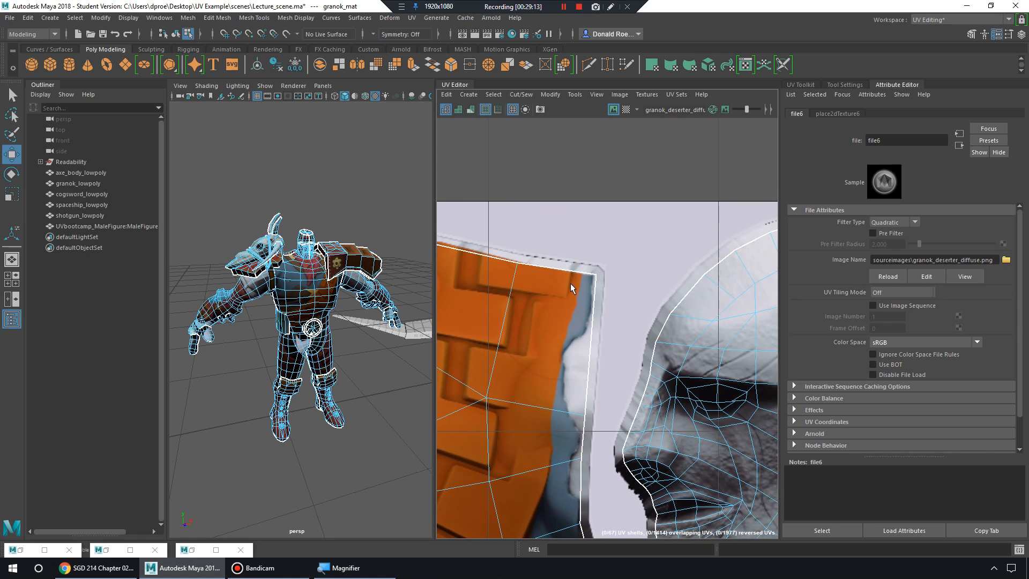
pyautogui.scroll(6, 659, 308)
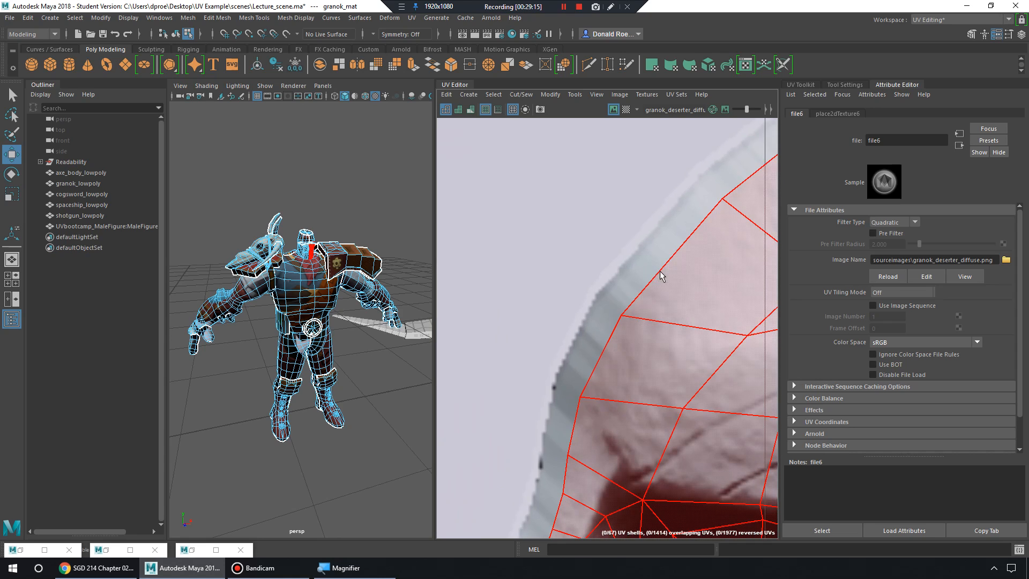
pyautogui.keyDown('alt'); pyautogui.moveTo(653, 351); pyautogui.dragTo(589, 293, button='middle'); pyautogui.keyUp('alt')
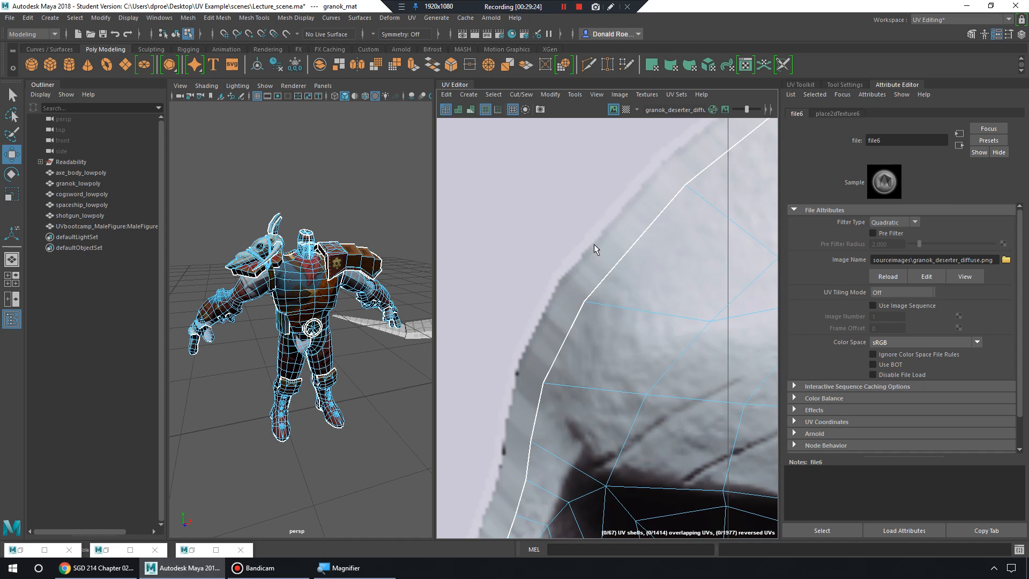
pyautogui.scroll(-4, 603, 246)
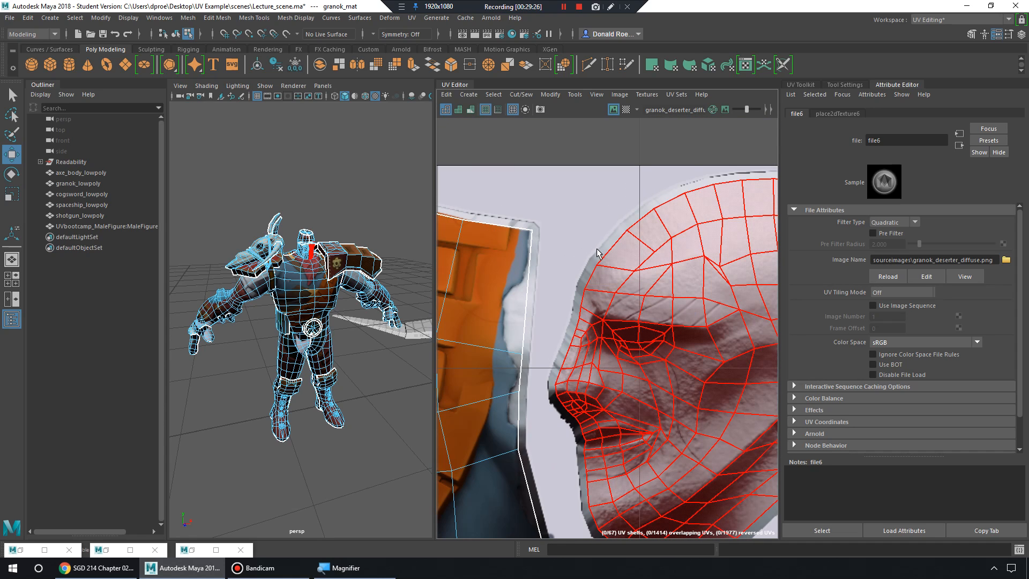
pyautogui.scroll(3, 598, 252)
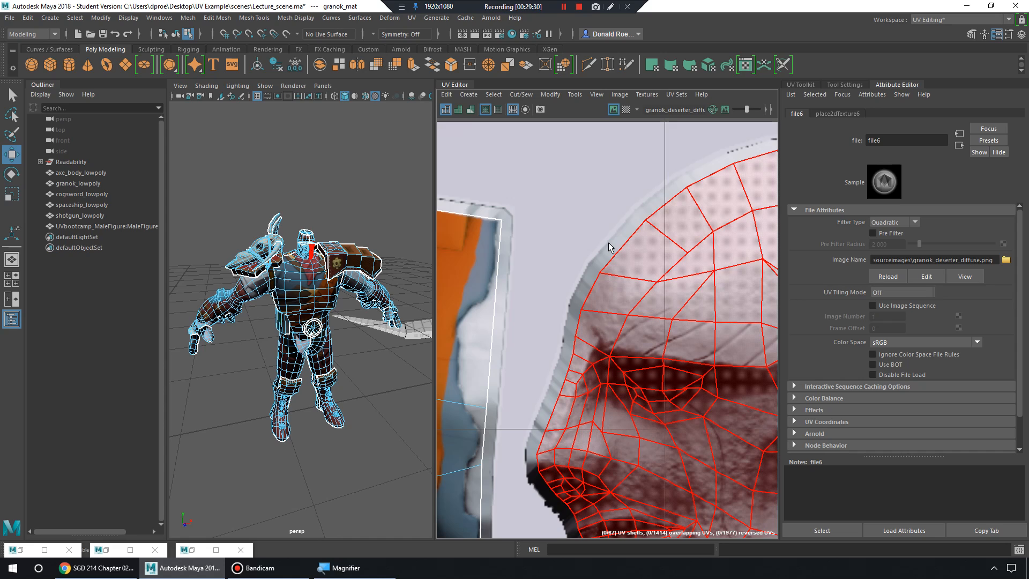
pyautogui.scroll(-5, 610, 247)
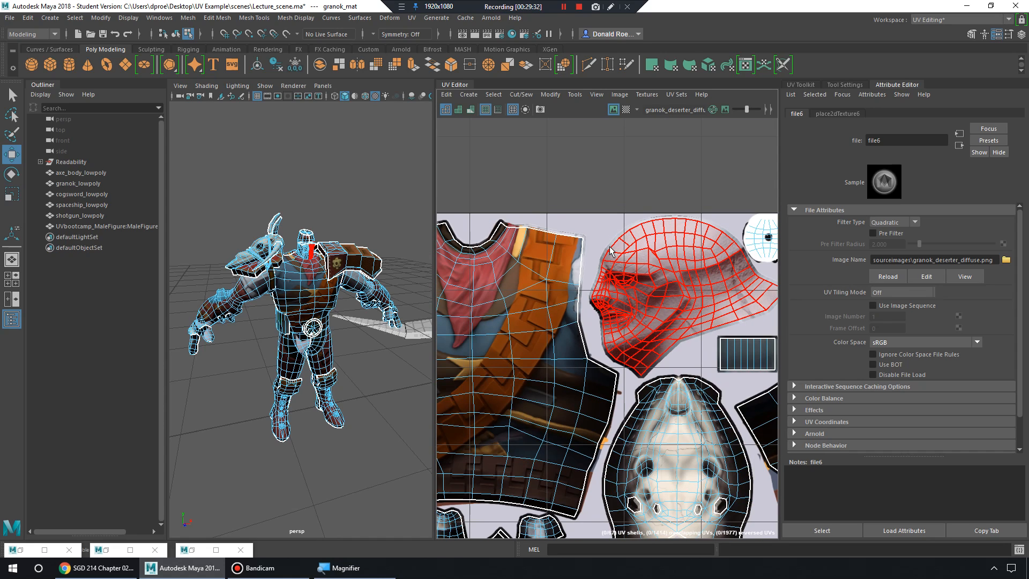
pyautogui.scroll(-4, 332, 297)
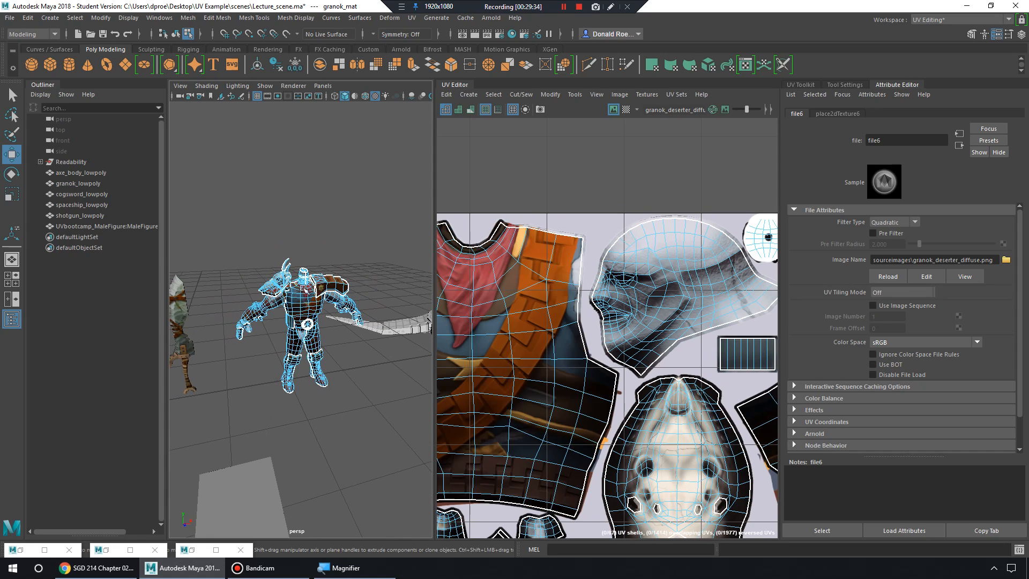
# Switch granok_lowpoly back to Object Mode and pull the 3D view back.
pyautogui.moveTo(300, 277); pyautogui.dragTo(279, 229, button='right')
pyautogui.keyDown('alt'); pyautogui.moveTo(364, 248); pyautogui.dragTo(337, 252); pyautogui.keyUp('alt')
pyautogui.scroll(-6, 599, 294)
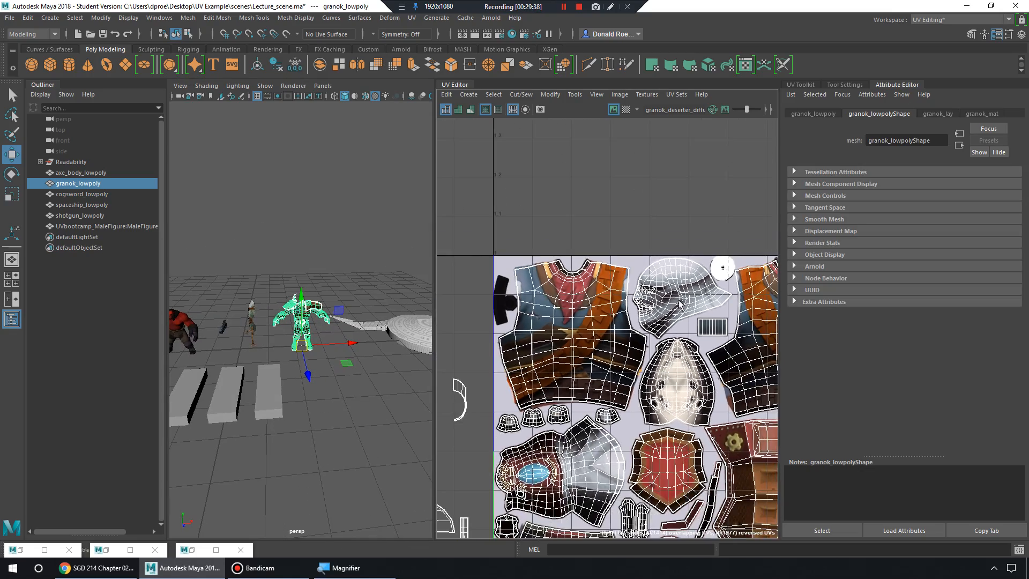
# Zoom in on the skull shell's top seam and switch to UV-point editing to select the seam UVs.
pyautogui.scroll(-5, 599, 294)
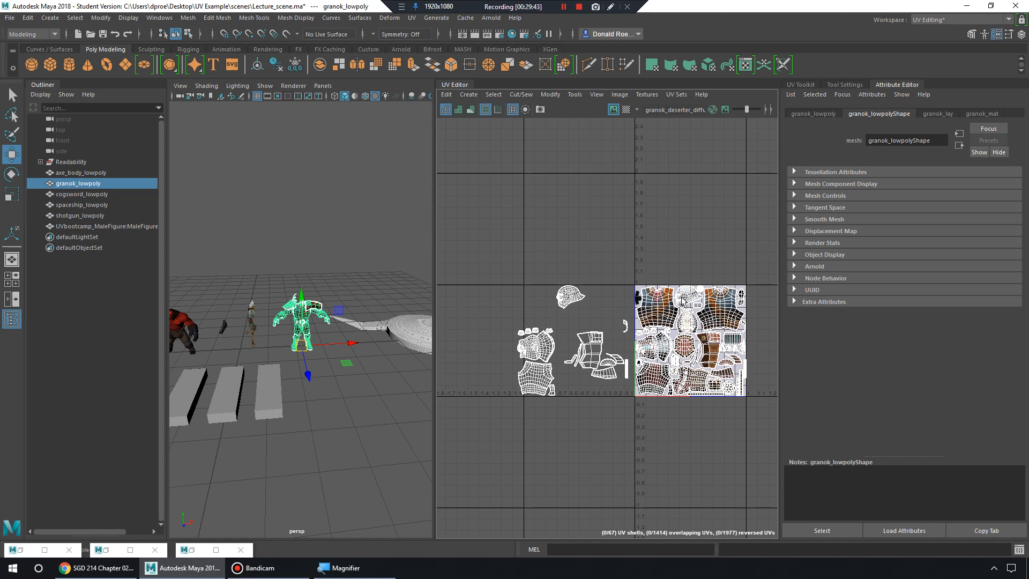
pyautogui.scroll(10, 685, 307)
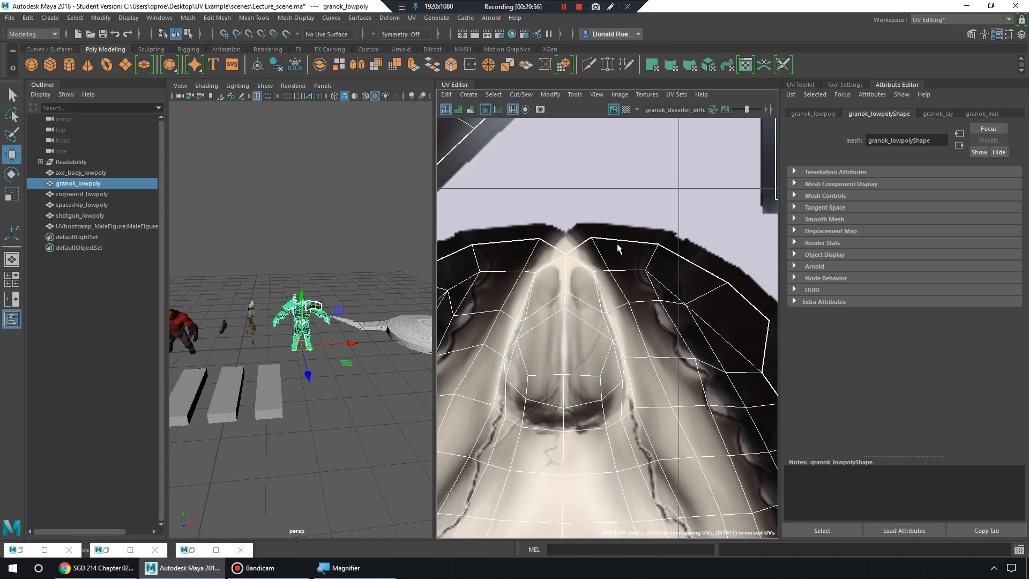
pyautogui.moveTo(637, 244); pyautogui.dragTo(680, 251, button='right')
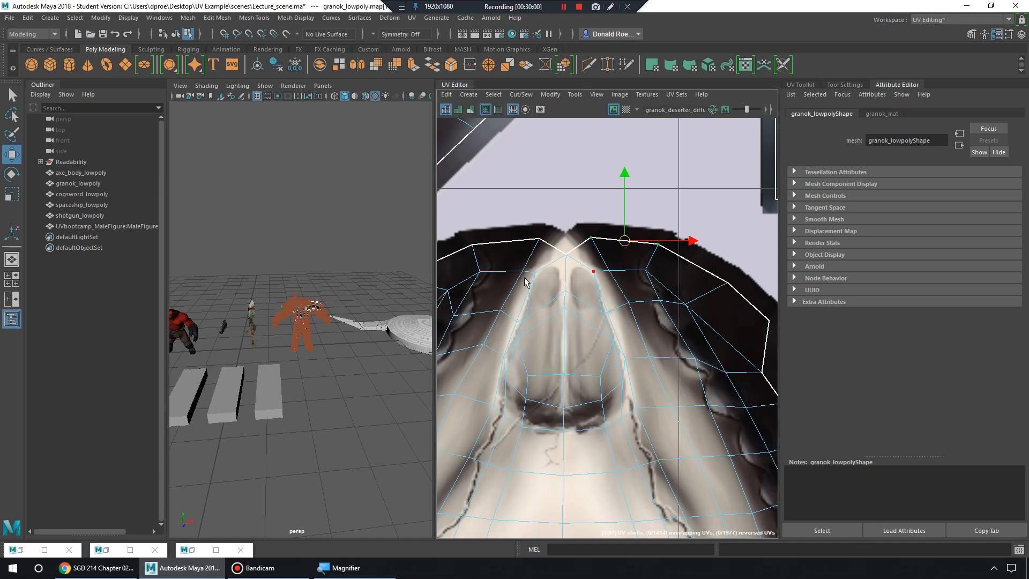
# Frame the seam UVs, then nudge them up and slightly back down to realign the skull seam.
pyautogui.press('f')
pyautogui.keyDown('alt'); pyautogui.moveTo(318, 318); pyautogui.dragTo(355, 313); pyautogui.keyUp('alt')
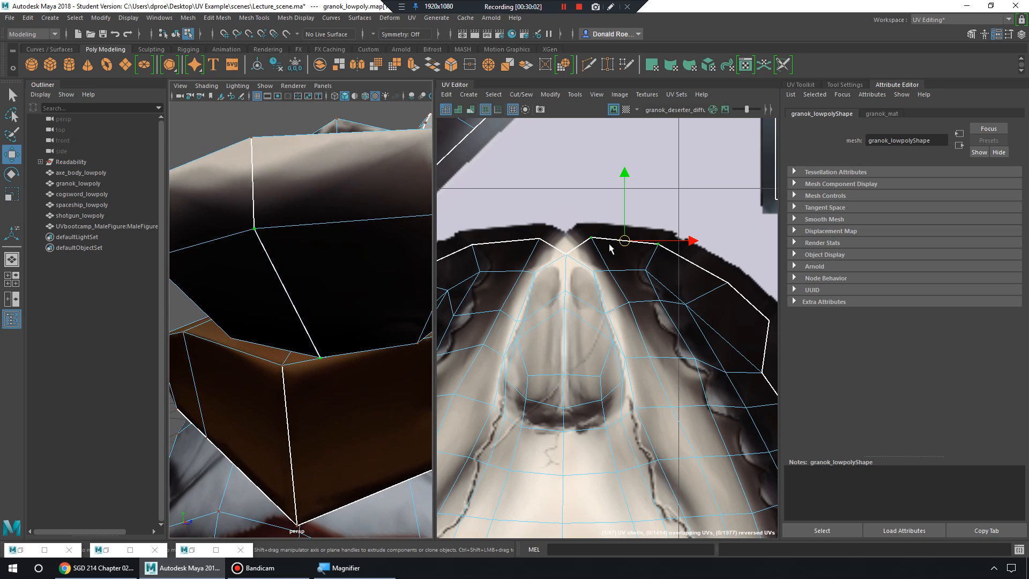
pyautogui.moveTo(624, 241)
pyautogui.mouseDown()
pyautogui.moveTo(629, 213)
pyautogui.moveTo(623, 247)
pyautogui.mouseUp()
pyautogui.moveTo(623, 241); pyautogui.dragTo(626, 211)
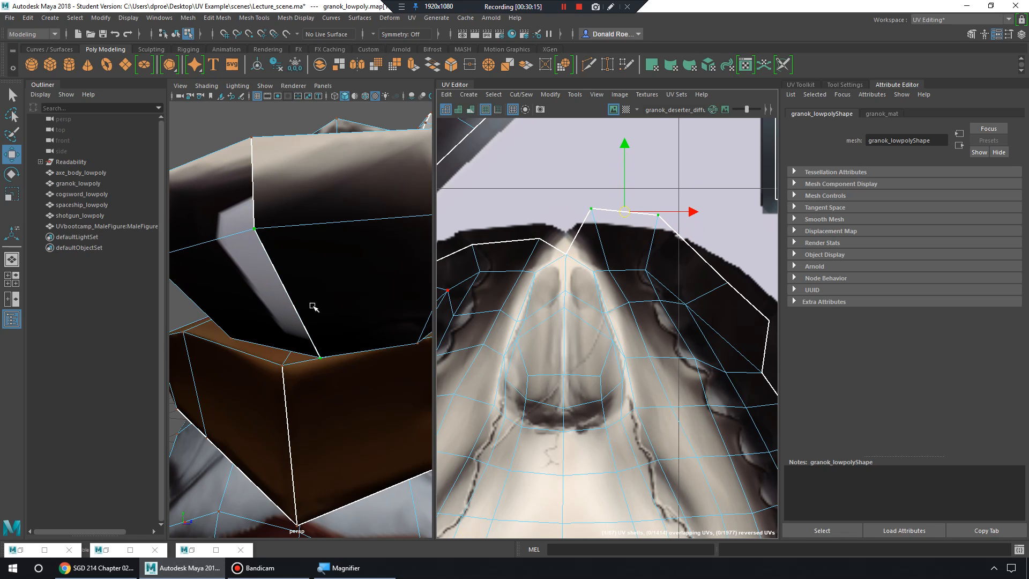
pyautogui.keyDown('alt'); pyautogui.moveTo(315, 306); pyautogui.dragTo(291, 287, button='right'); pyautogui.keyUp('alt')
pyautogui.keyDown('alt'); pyautogui.moveTo(292, 287); pyautogui.dragTo(338, 298); pyautogui.keyUp('alt')
pyautogui.keyDown('alt'); pyautogui.moveTo(337, 298); pyautogui.dragTo(301, 291, button='right'); pyautogui.keyUp('alt')
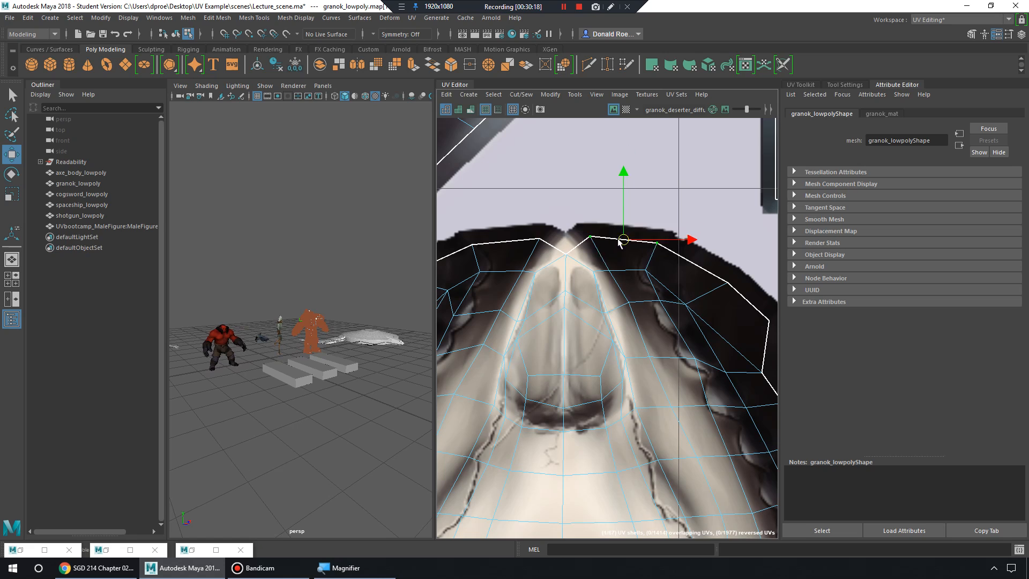
pyautogui.moveTo(623, 235); pyautogui.dragTo(627, 242)
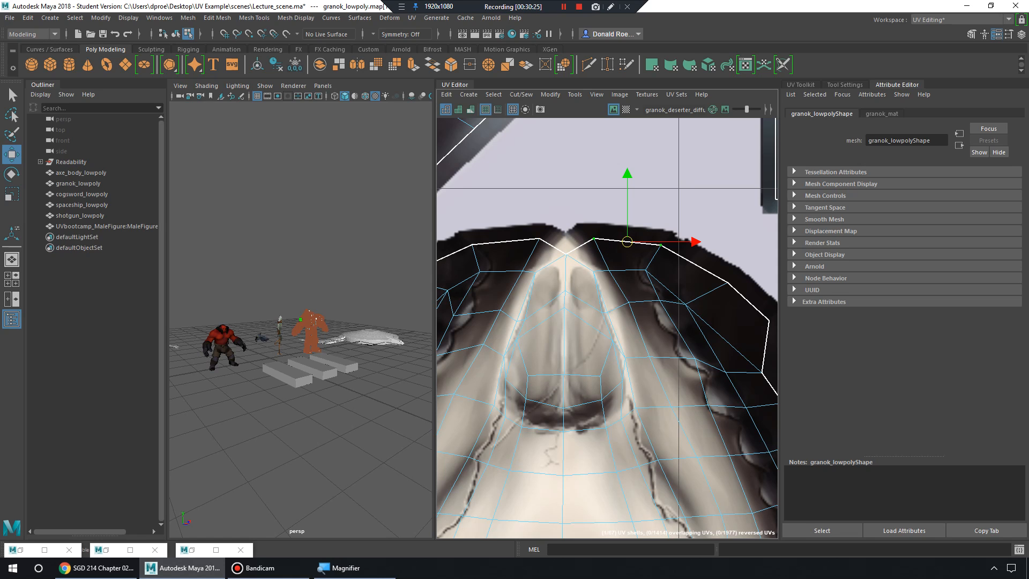
# Pan and zoom across the texture to check the seams and gaps around the skull, face and shield shells.
pyautogui.keyDown('alt'); pyautogui.moveTo(662, 296); pyautogui.dragTo(517, 281, button='right'); pyautogui.keyUp('alt')
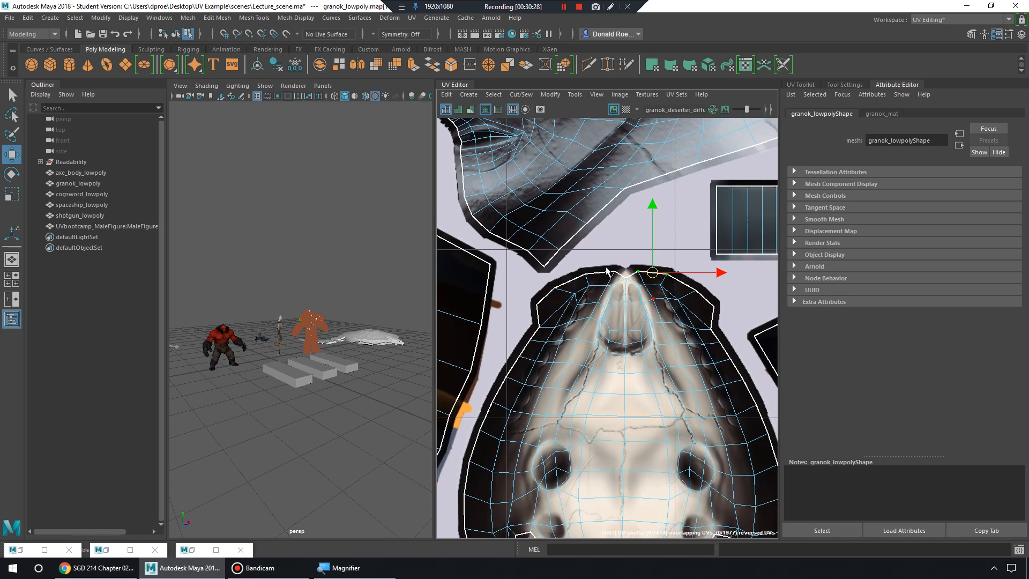
pyautogui.keyDown('alt'); pyautogui.moveTo(562, 271); pyautogui.dragTo(581, 314, button='middle'); pyautogui.keyUp('alt')
pyautogui.keyDown('alt'); pyautogui.moveTo(581, 314); pyautogui.dragTo(606, 300, button='right'); pyautogui.keyUp('alt')
pyautogui.keyDown('alt'); pyautogui.moveTo(579, 290); pyautogui.dragTo(753, 324, button='middle'); pyautogui.keyUp('alt')
pyautogui.scroll(4, 679, 299)
pyautogui.keyDown('alt'); pyautogui.moveTo(602, 158); pyautogui.dragTo(597, 340, button='middle'); pyautogui.keyUp('alt')
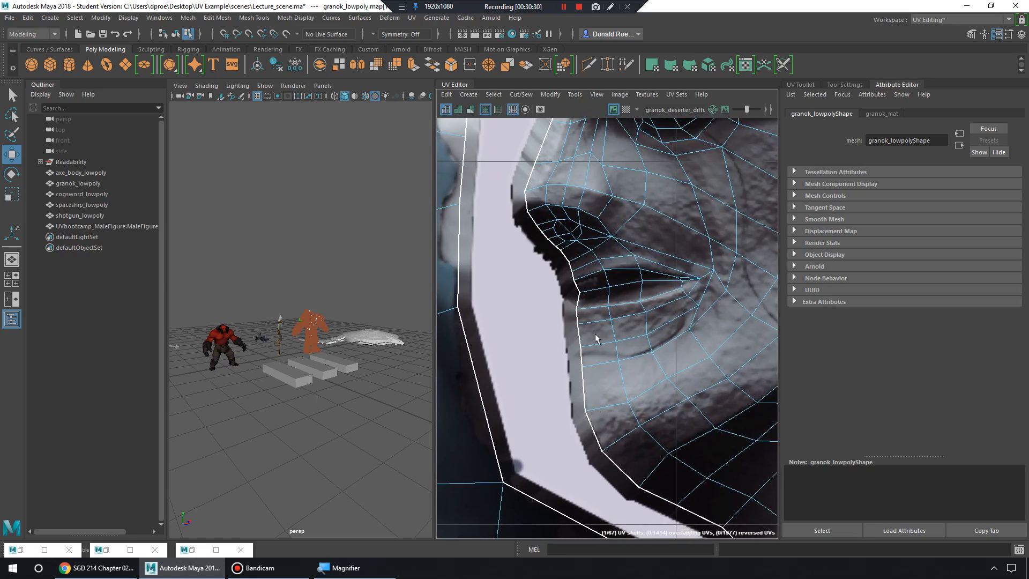
pyautogui.scroll(-10, 645, 285)
pyautogui.keyDown('alt'); pyautogui.moveTo(646, 289); pyautogui.dragTo(544, 301, button='right'); pyautogui.keyUp('alt')
pyautogui.keyDown('alt'); pyautogui.moveTo(545, 301); pyautogui.dragTo(429, 204, button='middle'); pyautogui.keyUp('alt')
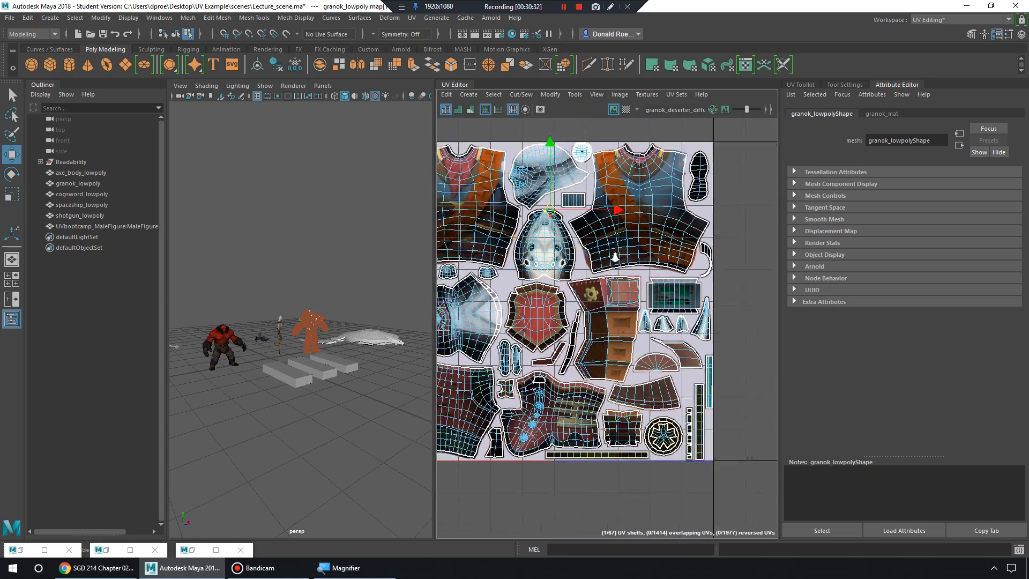
pyautogui.keyDown('alt'); pyautogui.moveTo(508, 259); pyautogui.dragTo(543, 258, button='middle'); pyautogui.keyUp('alt')
pyautogui.keyDown('alt'); pyautogui.moveTo(543, 259); pyautogui.dragTo(657, 308, button='right'); pyautogui.keyUp('alt')
pyautogui.keyDown('alt'); pyautogui.moveTo(604, 246); pyautogui.dragTo(572, 351, button='middle'); pyautogui.keyUp('alt')
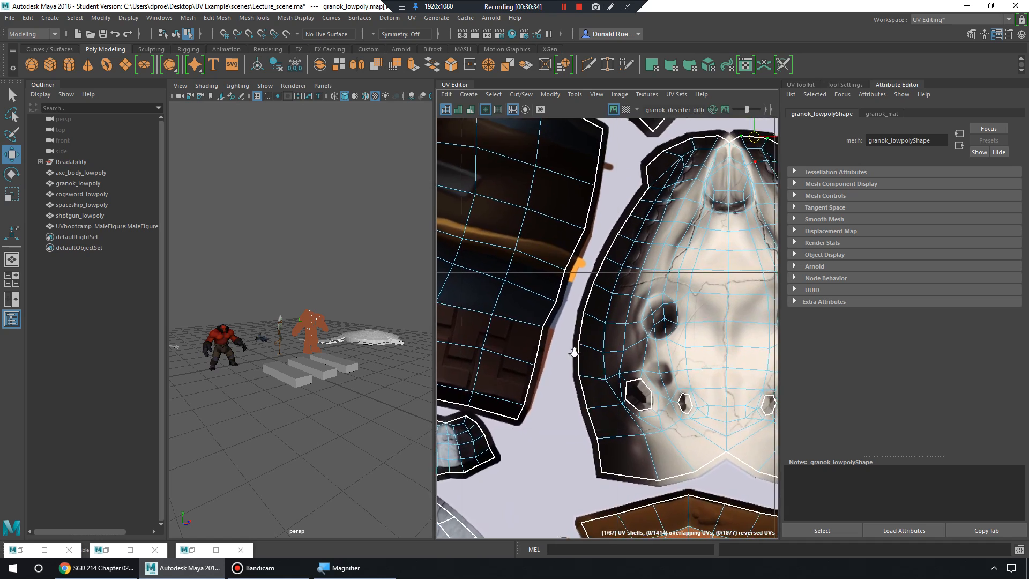
pyautogui.keyDown('alt'); pyautogui.moveTo(572, 352); pyautogui.dragTo(595, 356, button='right'); pyautogui.keyUp('alt')
pyautogui.keyDown('alt'); pyautogui.moveTo(575, 243); pyautogui.dragTo(554, 278, button='middle'); pyautogui.keyUp('alt')
pyautogui.keyDown('alt'); pyautogui.moveTo(553, 278); pyautogui.dragTo(593, 295, button='right'); pyautogui.keyUp('alt')
pyautogui.keyDown('alt'); pyautogui.moveTo(598, 246); pyautogui.dragTo(558, 380, button='middle'); pyautogui.keyUp('alt')
pyautogui.keyDown('alt'); pyautogui.moveTo(604, 211); pyautogui.dragTo(558, 396, button='middle'); pyautogui.keyUp('alt')
pyautogui.keyDown('alt'); pyautogui.moveTo(600, 190); pyautogui.dragTo(681, 381, button='middle'); pyautogui.keyUp('alt')
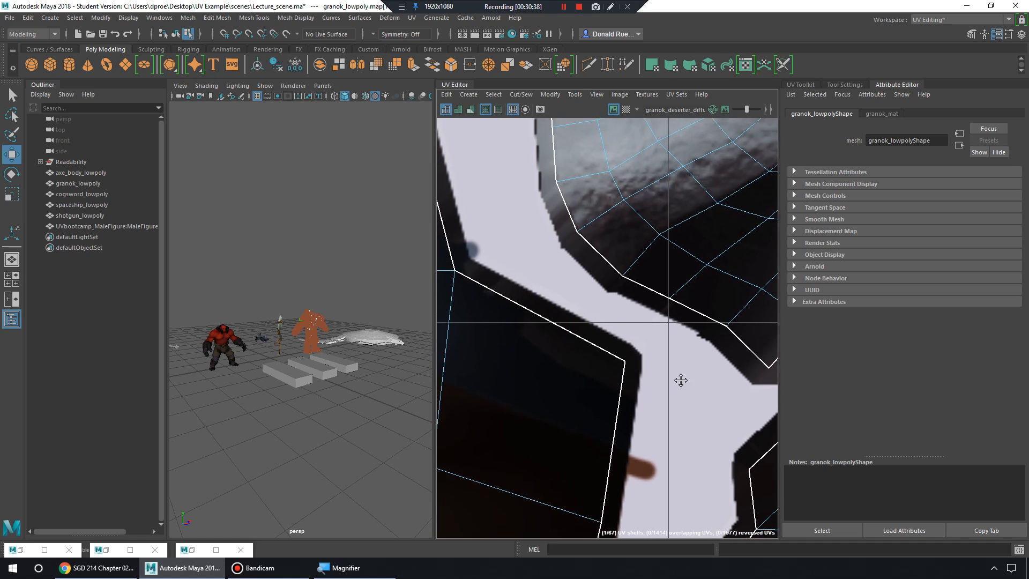
pyautogui.keyDown('alt'); pyautogui.moveTo(587, 266); pyautogui.dragTo(696, 393, button='middle'); pyautogui.keyUp('alt')
pyautogui.keyDown('alt'); pyautogui.moveTo(595, 178); pyautogui.dragTo(616, 300, button='middle'); pyautogui.keyUp('alt')
pyautogui.moveTo(583, 194)
pyautogui.keyDown('alt'); pyautogui.mouseDown(button='middle')
pyautogui.moveTo(613, 301)
pyautogui.moveTo(590, 349)
pyautogui.mouseUp(button='middle'); pyautogui.keyUp('alt')
pyautogui.keyDown('alt'); pyautogui.moveTo(691, 295); pyautogui.dragTo(551, 268, button='right'); pyautogui.keyUp('alt')
pyautogui.keyDown('alt'); pyautogui.moveTo(655, 275); pyautogui.dragTo(555, 254, button='right'); pyautogui.keyUp('alt')
pyautogui.keyDown('alt'); pyautogui.moveTo(664, 365); pyautogui.dragTo(556, 239, button='middle'); pyautogui.keyUp('alt')
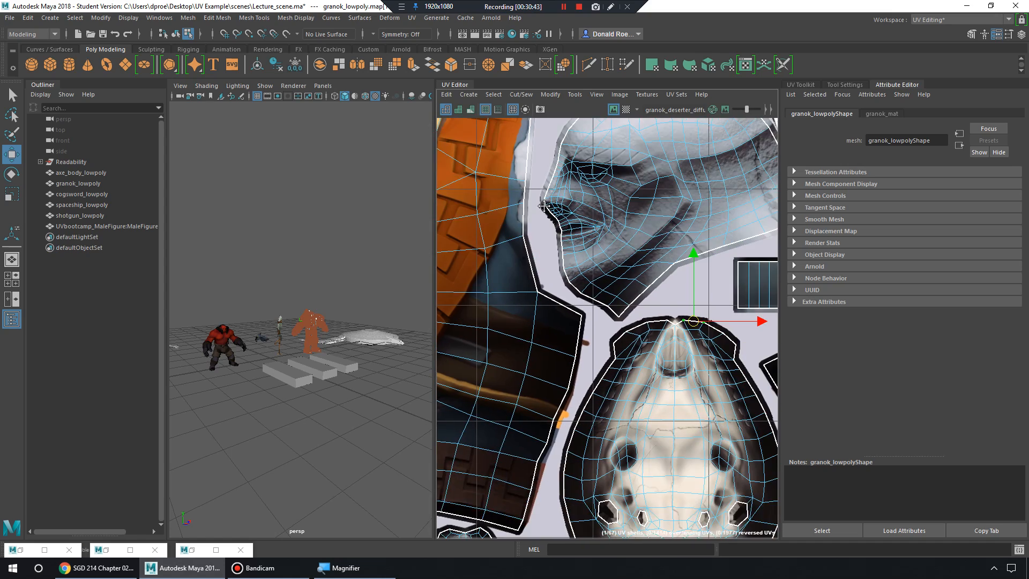
pyautogui.keyDown('alt'); pyautogui.moveTo(632, 300); pyautogui.dragTo(574, 290, button='right'); pyautogui.keyUp('alt')
pyautogui.keyDown('alt'); pyautogui.moveTo(633, 365); pyautogui.dragTo(594, 294, button='middle'); pyautogui.keyUp('alt')
pyautogui.keyDown('alt'); pyautogui.moveTo(590, 300); pyautogui.dragTo(608, 274, button='right'); pyautogui.keyUp('alt')
pyautogui.click(644, 287)
pyautogui.click(614, 110)
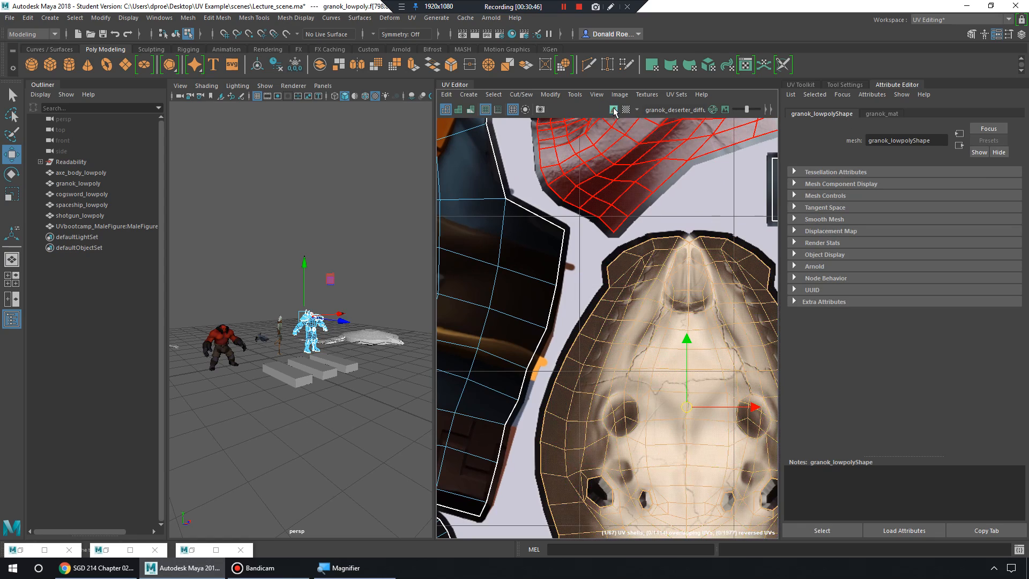
pyautogui.keyDown('alt'); pyautogui.moveTo(697, 354); pyautogui.dragTo(660, 306, button='middle'); pyautogui.keyUp('alt')
pyautogui.moveTo(651, 358); pyautogui.dragTo(626, 351)
pyautogui.keyDown('alt'); pyautogui.moveTo(550, 305); pyautogui.dragTo(724, 340, button='right'); pyautogui.keyUp('alt')
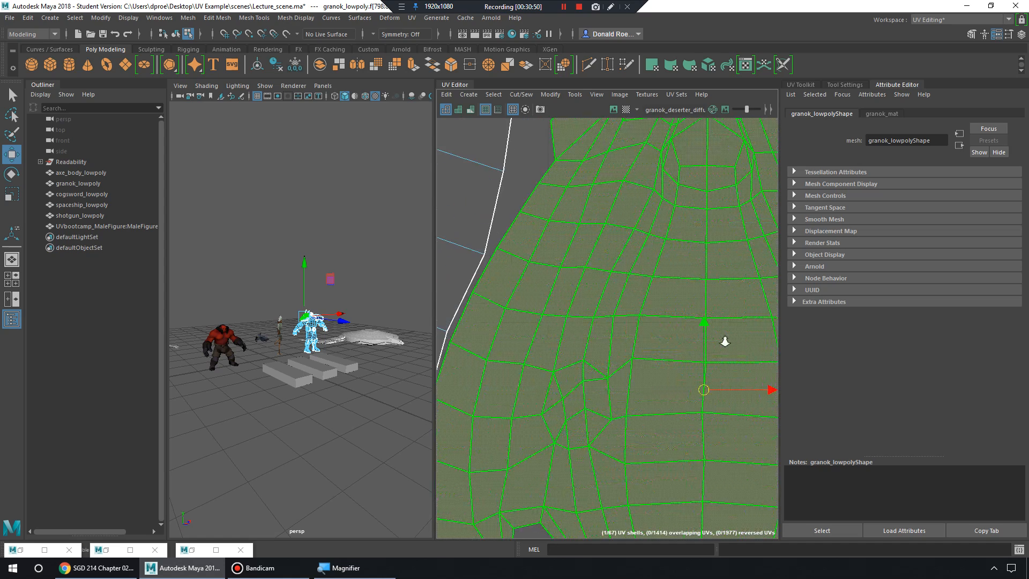
pyautogui.keyDown('alt'); pyautogui.moveTo(471, 345); pyautogui.dragTo(586, 316, button='middle'); pyautogui.keyUp('alt')
pyautogui.moveTo(560, 306); pyautogui.dragTo(521, 288, button='right')
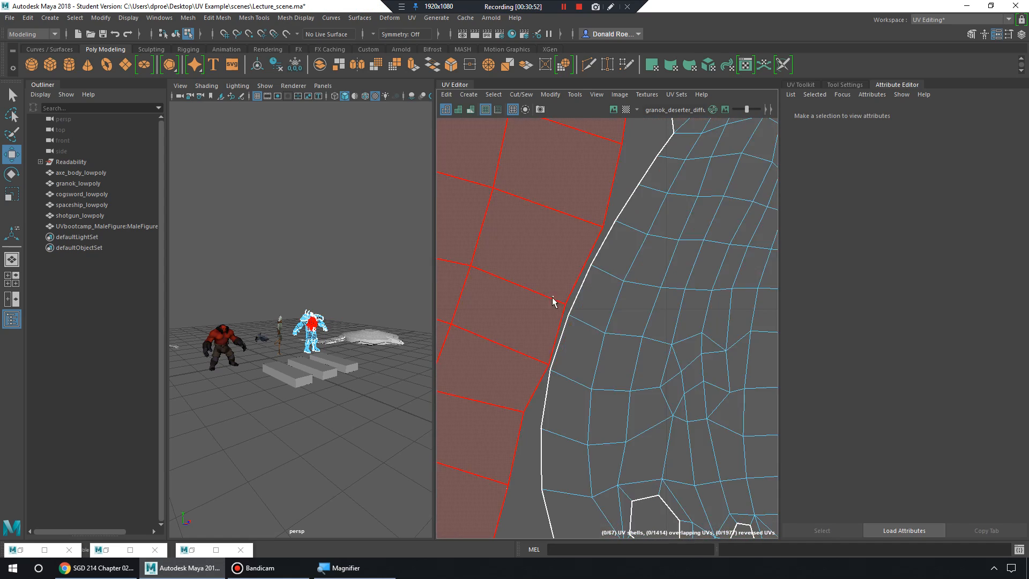
pyautogui.moveTo(552, 297); pyautogui.dragTo(569, 313)
pyautogui.moveTo(551, 289); pyautogui.dragTo(589, 285, button='right')
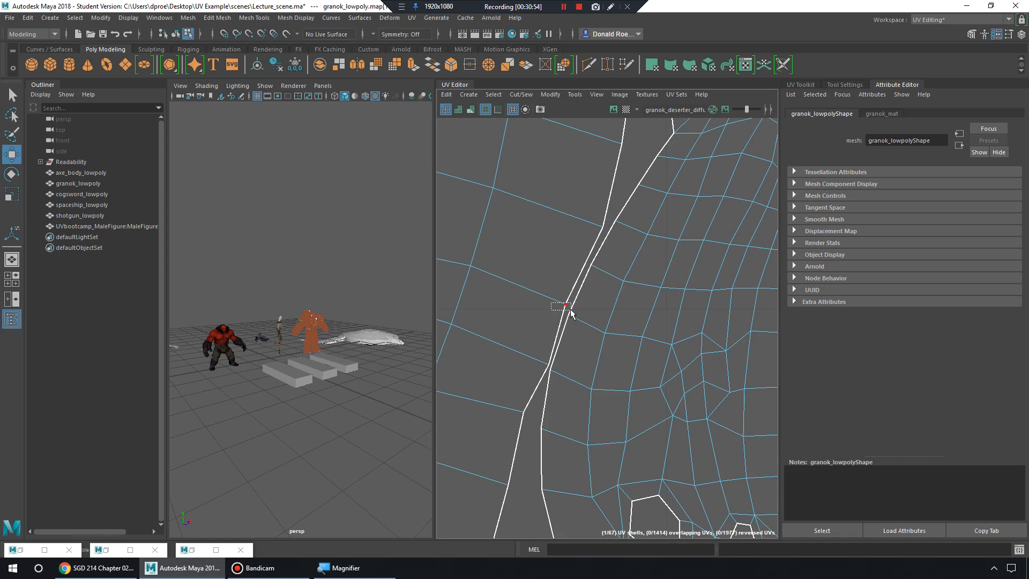
pyautogui.moveTo(571, 313); pyautogui.dragTo(571, 314)
pyautogui.moveTo(551, 374)
pyautogui.keyDown('shift'); pyautogui.mouseDown()
pyautogui.moveTo(542, 368)
pyautogui.moveTo(570, 339)
pyautogui.moveTo(559, 334)
pyautogui.mouseUp(); pyautogui.keyUp('shift')
pyautogui.hotkey('ctrl', 'z')
pyautogui.hotkey('ctrl', 'z')
pyautogui.hotkey('ctrl', 'z')
pyautogui.hotkey('ctrl', 'z')
pyautogui.hotkey('ctrl', 'z')
pyautogui.hotkey('ctrl', 'z')
pyautogui.hotkey('ctrl', 'z')
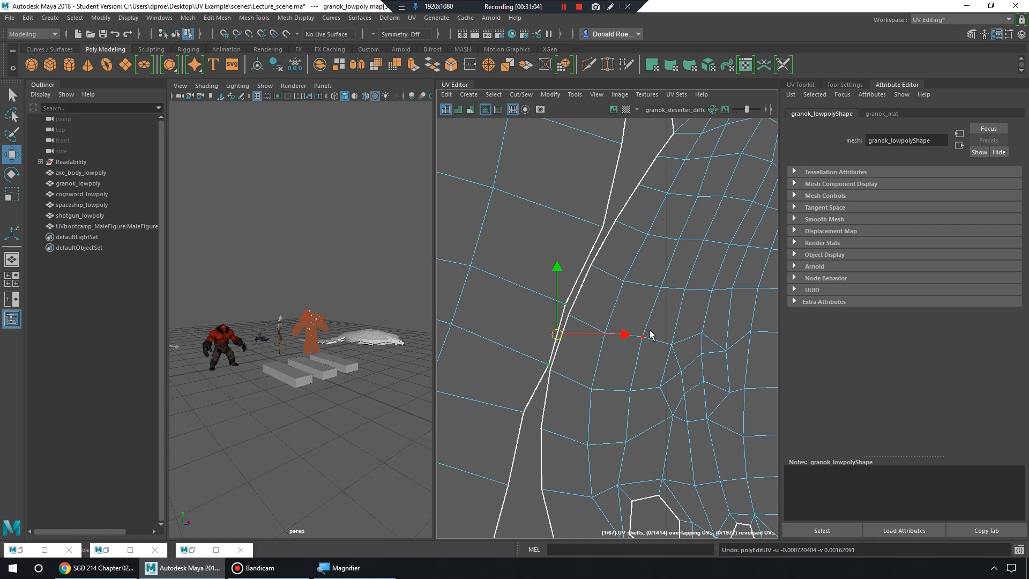
pyautogui.scroll(-10, 638, 311)
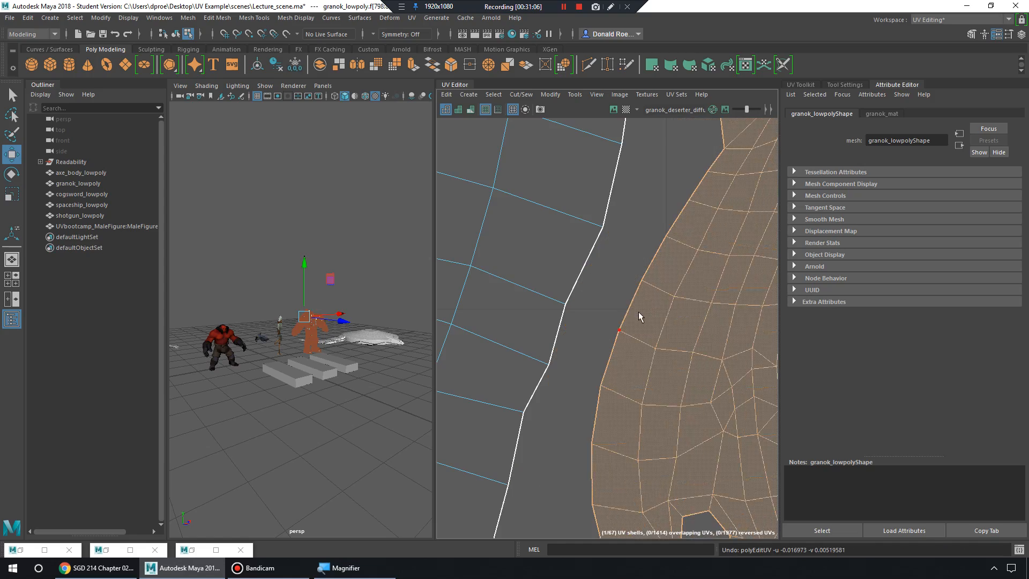
pyautogui.scroll(-3, 681, 300)
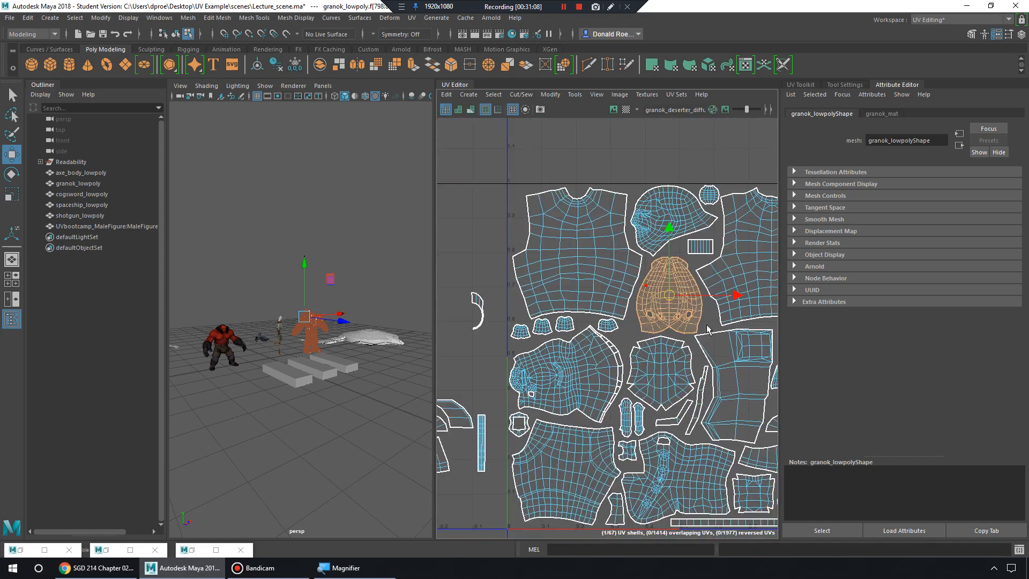
# Pan and zoom the UV Editor around the head shell and its neighbouring shells.
pyautogui.scroll(8, 697, 310)
pyautogui.keyDown('alt'); pyautogui.moveTo(726, 308); pyautogui.dragTo(694, 360, button='middle'); pyautogui.keyUp('alt')
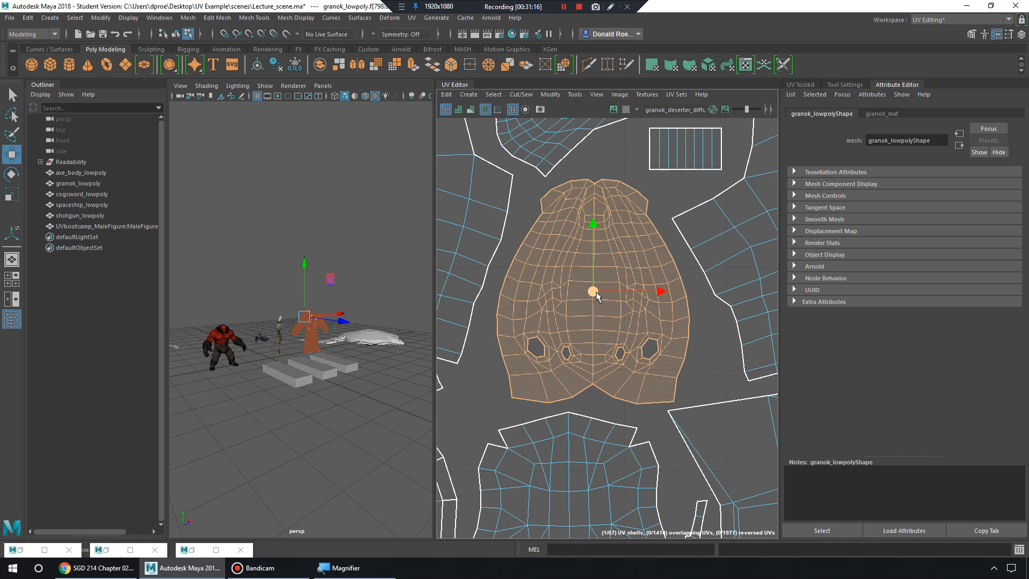
pyautogui.scroll(-5, 597, 296)
pyautogui.scroll(3, 606, 299)
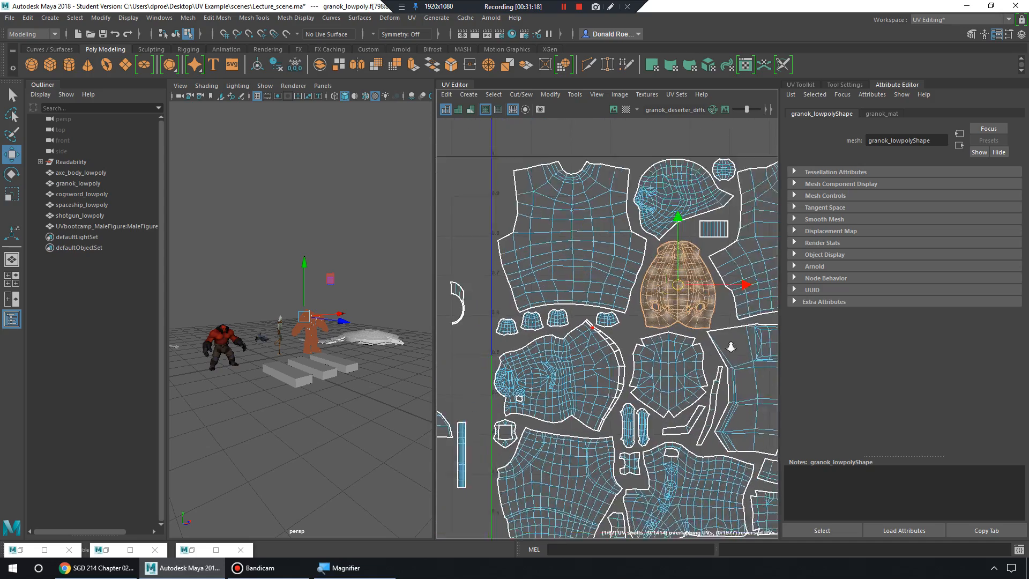
pyautogui.scroll(5, 606, 298)
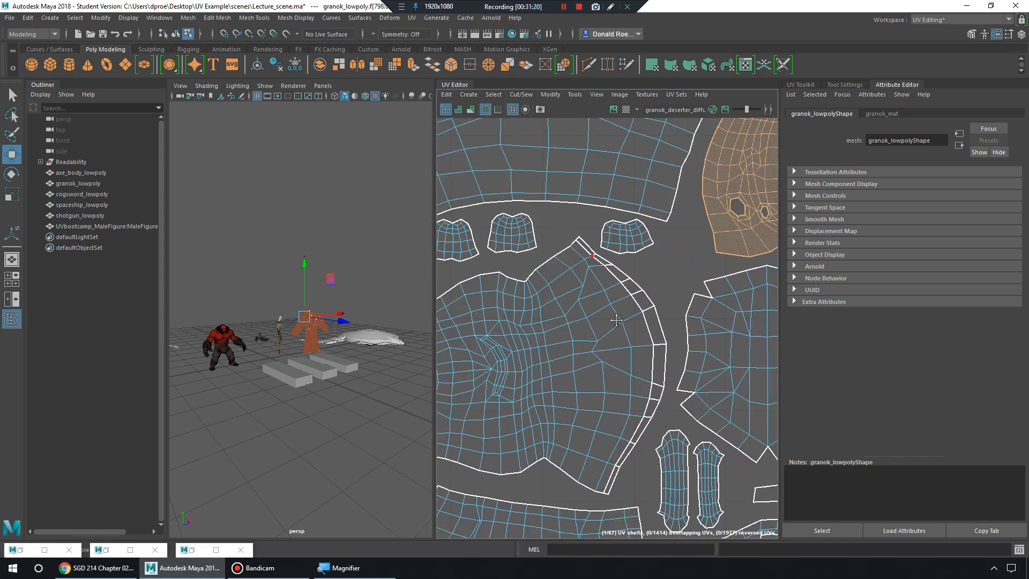
pyautogui.keyDown('alt'); pyautogui.moveTo(554, 234); pyautogui.dragTo(567, 244, button='middle'); pyautogui.keyUp('alt')
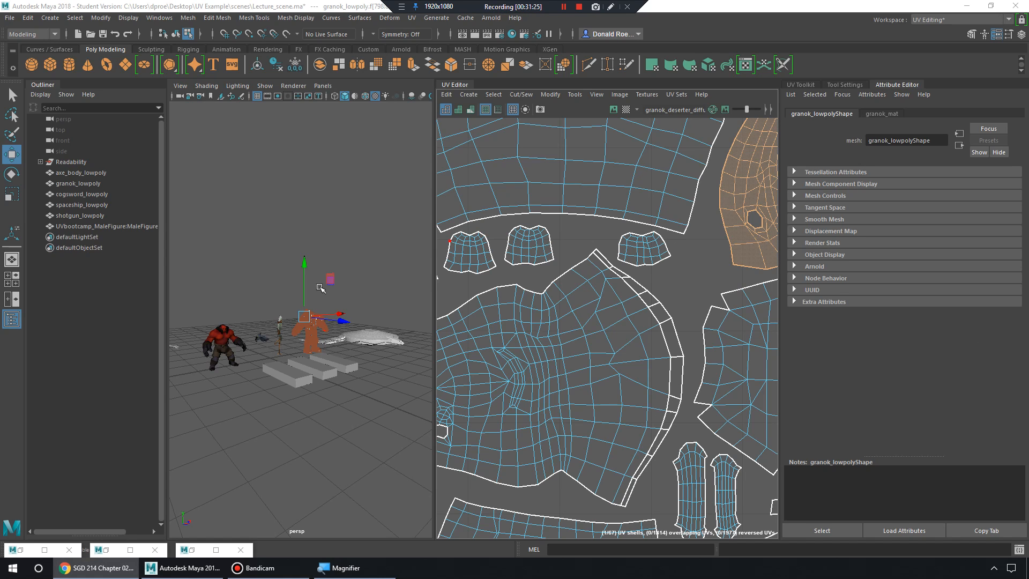
# Frame the Granok in the perspective view and switch back to whole-object selection.
pyautogui.press('f')
pyautogui.moveTo(336, 259); pyautogui.dragTo(377, 243, button='right')
pyautogui.keyDown('alt'); pyautogui.moveTo(370, 241); pyautogui.dragTo(232, 204, button='middle'); pyautogui.keyUp('alt')
pyautogui.moveTo(394, 223)
pyautogui.keyDown('alt'); pyautogui.mouseDown(button='middle')
pyautogui.moveTo(328, 243)
pyautogui.moveTo(215, 243)
pyautogui.mouseUp(button='middle'); pyautogui.keyUp('alt')
# Select spaceship_lowpoly and run Mesh > Separate to split it into pieces.
pyautogui.click(347, 311)
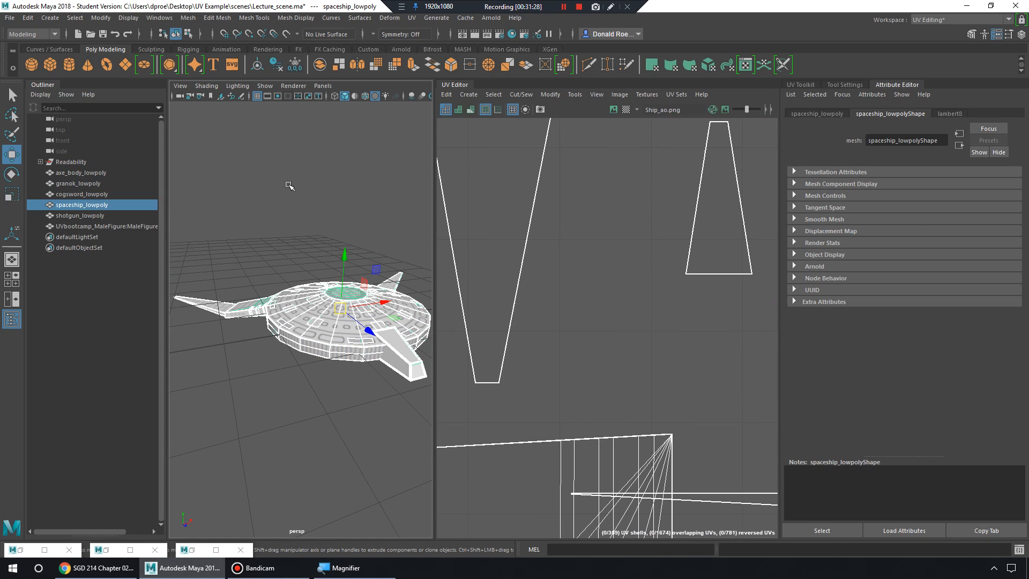
pyautogui.click(217, 18)
pyautogui.moveTo(189, 17)
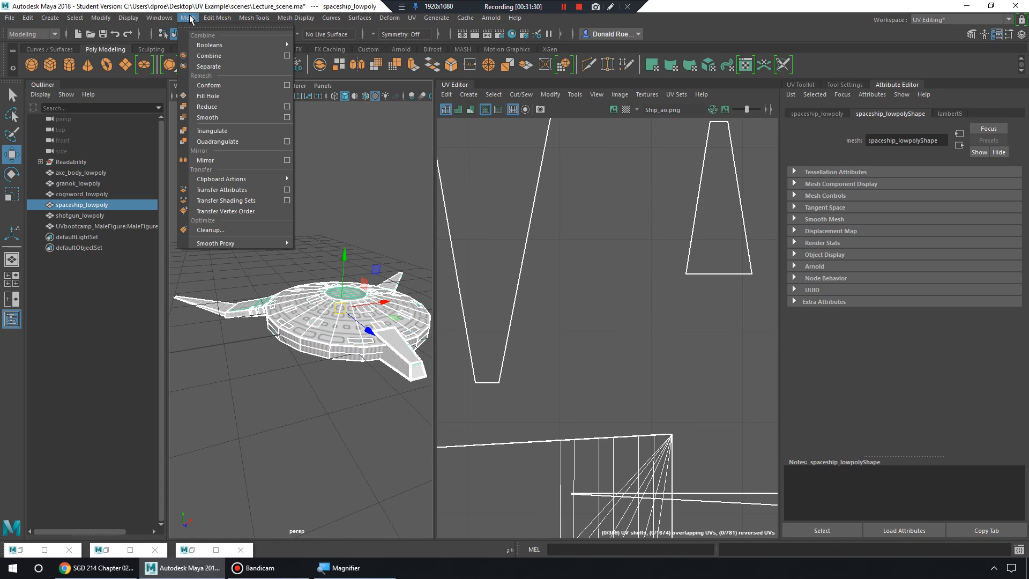
pyautogui.click(235, 66)
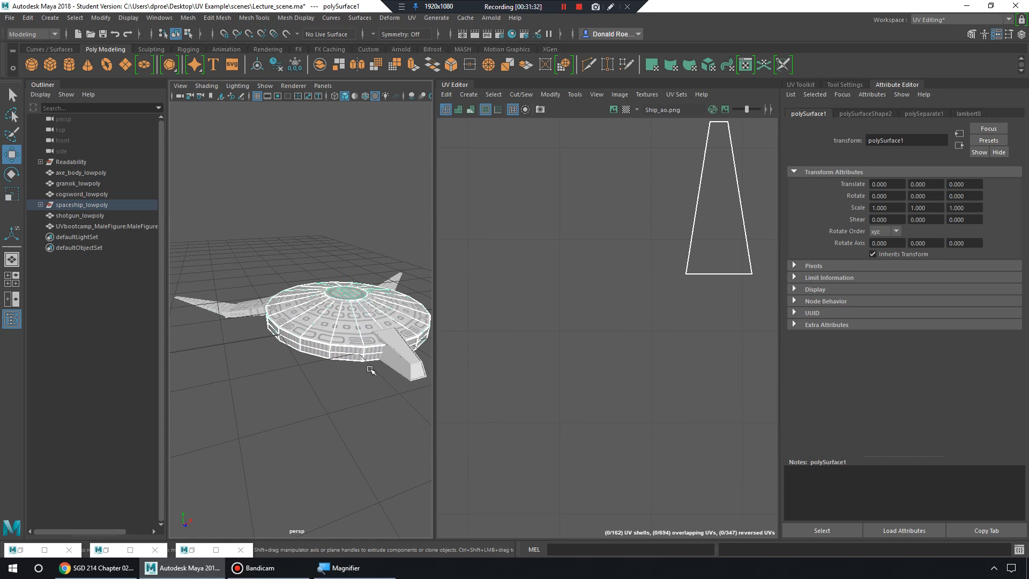
# Select the front fin, rear fin, left fin and saucer body in turn to inspect each piece's UVs.
pyautogui.keyDown('alt'); pyautogui.moveTo(370, 369); pyautogui.dragTo(343, 383, button='middle'); pyautogui.keyUp('alt')
pyautogui.keyDown('alt'); pyautogui.moveTo(635, 309); pyautogui.dragTo(554, 291, button='right'); pyautogui.keyUp('alt')
pyautogui.keyDown('alt'); pyautogui.moveTo(600, 297); pyautogui.dragTo(527, 271, button='middle'); pyautogui.keyUp('alt')
pyautogui.keyDown('alt'); pyautogui.moveTo(528, 271); pyautogui.dragTo(697, 313, button='right'); pyautogui.keyUp('alt')
pyautogui.keyDown('alt'); pyautogui.moveTo(350, 354); pyautogui.dragTo(369, 375); pyautogui.keyUp('alt')
pyautogui.click(342, 331)
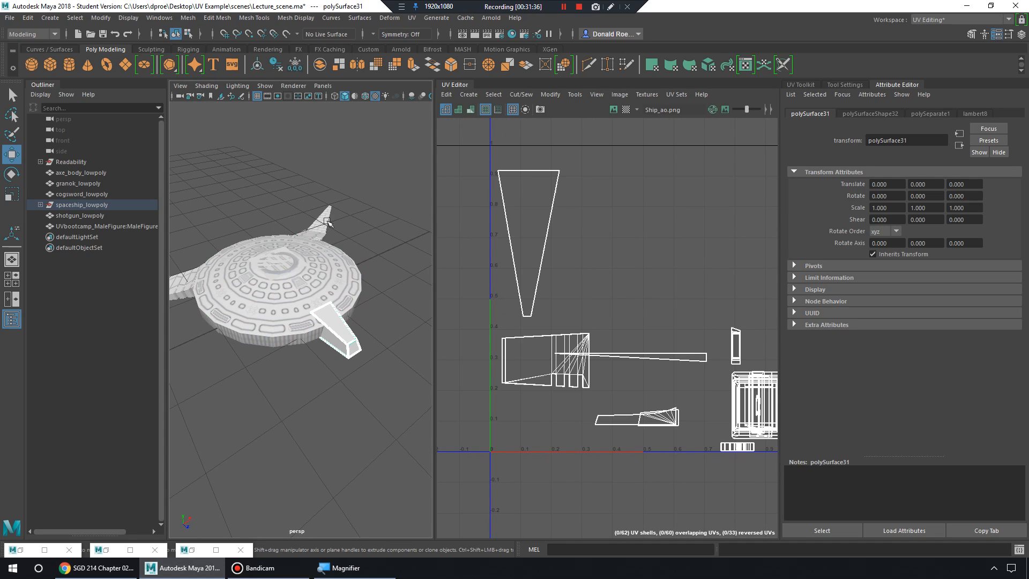
pyautogui.click(327, 222)
pyautogui.click(289, 271)
pyautogui.click(185, 283)
pyautogui.click(274, 315)
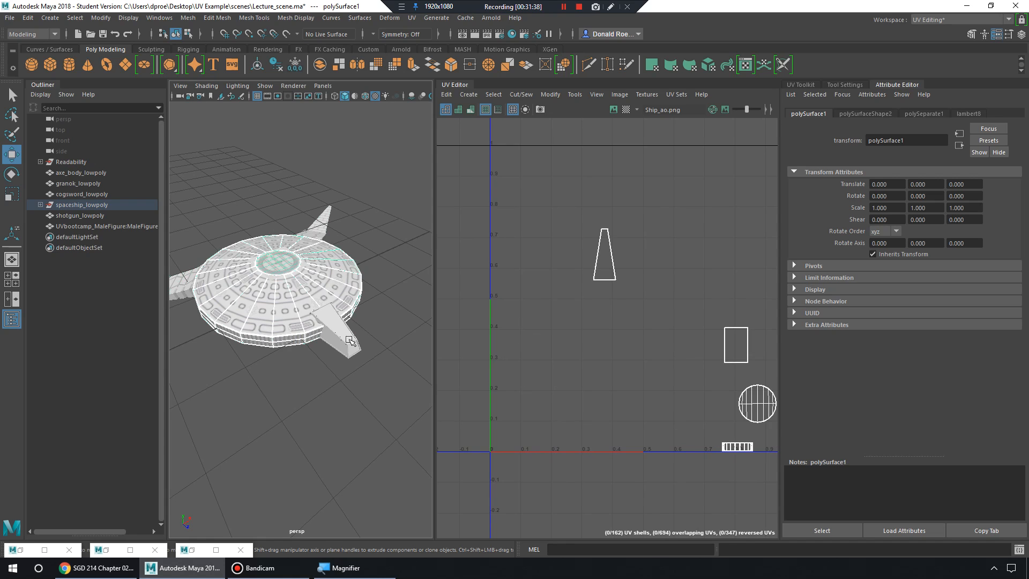
pyautogui.click(349, 340)
pyautogui.click(320, 228)
pyautogui.click(301, 260)
pyautogui.keyDown('alt'); pyautogui.moveTo(304, 257); pyautogui.dragTo(315, 276, button='middle'); pyautogui.keyUp('alt')
pyautogui.keyDown('alt'); pyautogui.moveTo(314, 276); pyautogui.dragTo(370, 340, button='right'); pyautogui.keyUp('alt')
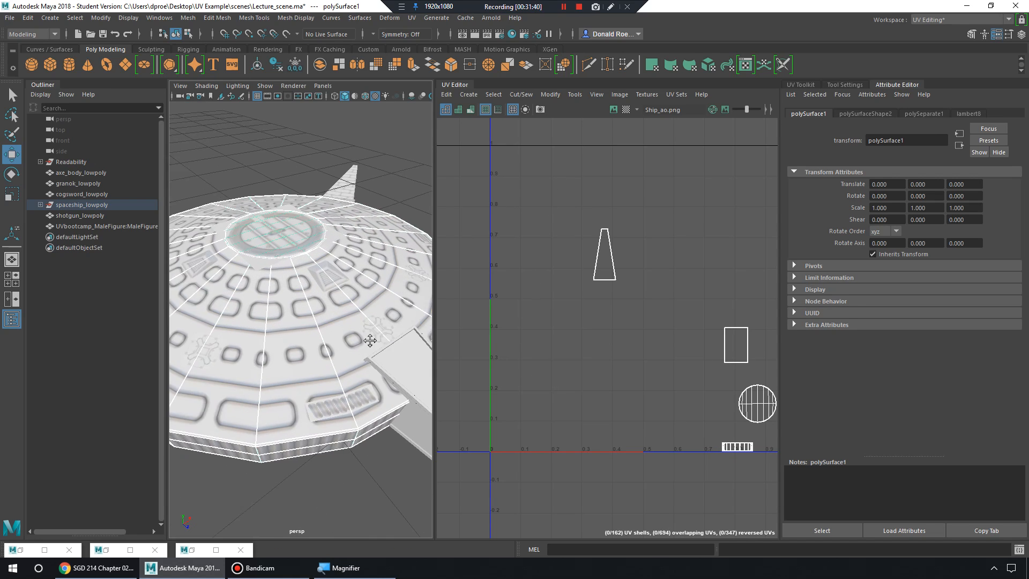
pyautogui.keyDown('alt'); pyautogui.moveTo(370, 340); pyautogui.dragTo(328, 318, button='middle'); pyautogui.keyUp('alt')
pyautogui.click(384, 359)
pyautogui.click(388, 280)
pyautogui.click(336, 179)
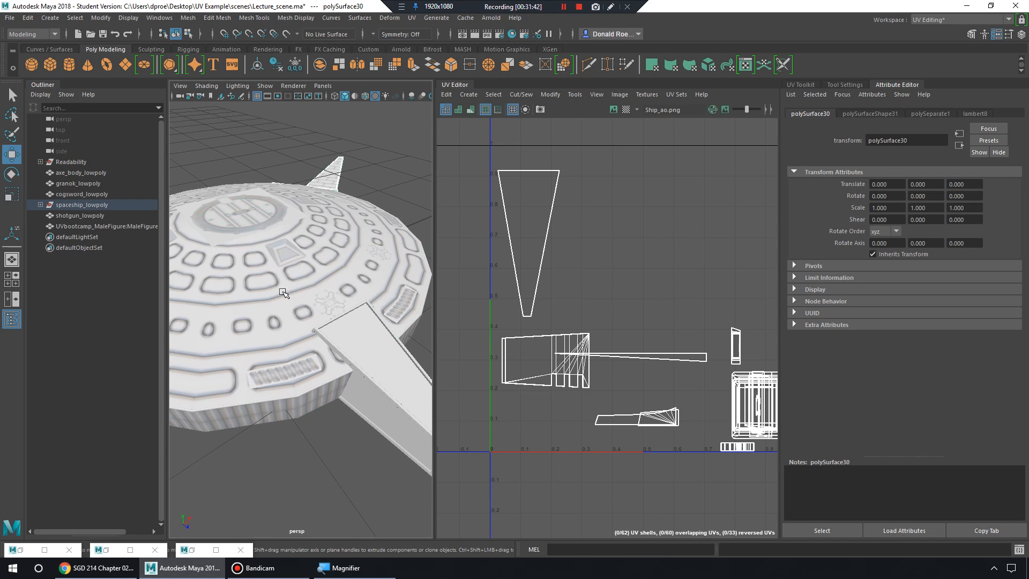
# Check the left wing and saucer UVs, then select all ship pieces to view the full layout.
pyautogui.keyDown('alt'); pyautogui.moveTo(282, 292); pyautogui.dragTo(428, 289); pyautogui.keyUp('alt')
pyautogui.keyDown('alt'); pyautogui.moveTo(267, 268); pyautogui.dragTo(370, 264); pyautogui.keyUp('alt')
pyautogui.click(233, 252)
pyautogui.click(279, 284)
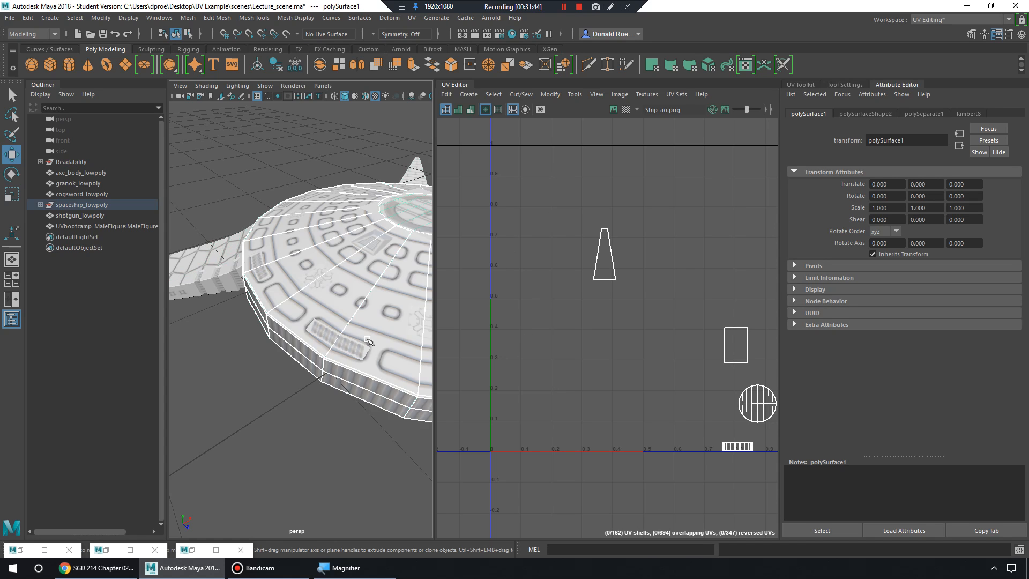
pyautogui.keyDown('alt'); pyautogui.moveTo(368, 343); pyautogui.dragTo(264, 261); pyautogui.keyUp('alt')
pyautogui.keyDown('alt'); pyautogui.moveTo(372, 268); pyautogui.dragTo(292, 220); pyautogui.keyUp('alt')
pyautogui.keyDown('alt'); pyautogui.moveTo(293, 220); pyautogui.dragTo(285, 242, button='middle'); pyautogui.keyUp('alt')
pyautogui.keyDown('alt'); pyautogui.moveTo(285, 242); pyautogui.dragTo(262, 232, button='right'); pyautogui.keyUp('alt')
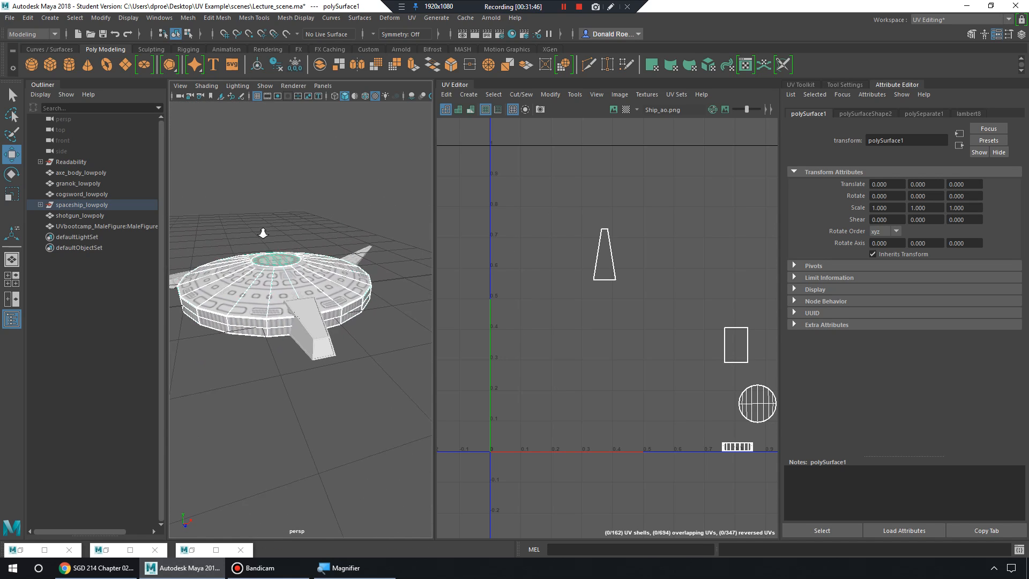
pyautogui.keyDown('alt'); pyautogui.moveTo(262, 232); pyautogui.dragTo(296, 240); pyautogui.keyUp('alt')
pyautogui.keyDown('alt'); pyautogui.moveTo(297, 241); pyautogui.dragTo(247, 251, button='right'); pyautogui.keyUp('alt')
pyautogui.moveTo(212, 245); pyautogui.dragTo(377, 365)
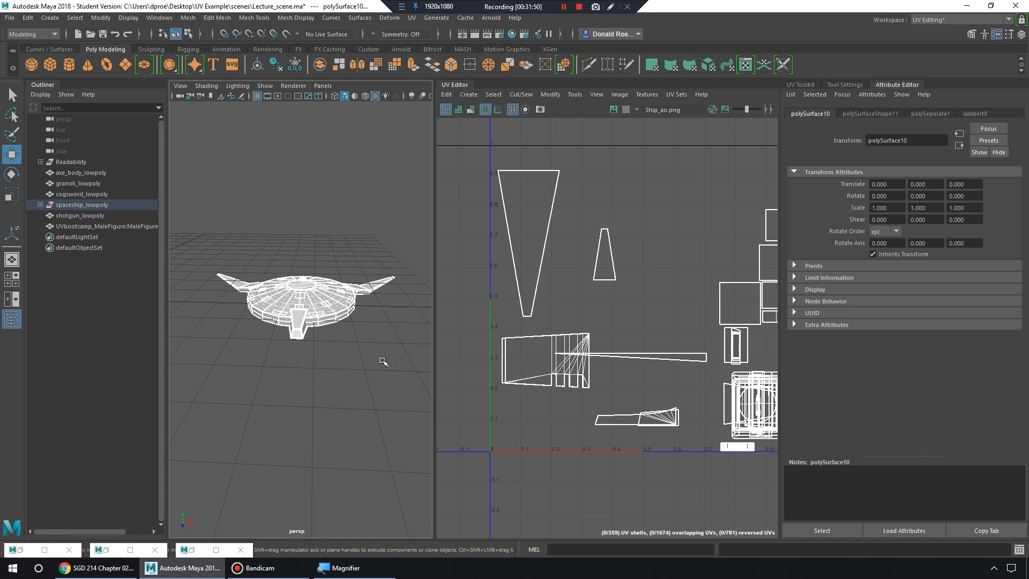
pyautogui.keyDown('alt'); pyautogui.moveTo(321, 351); pyautogui.dragTo(434, 366, button='right'); pyautogui.keyUp('alt')
pyautogui.keyDown('alt'); pyautogui.moveTo(315, 333); pyautogui.dragTo(363, 347); pyautogui.keyUp('alt')
pyautogui.keyDown('alt'); pyautogui.moveTo(650, 356); pyautogui.dragTo(579, 339, button='right'); pyautogui.keyUp('alt')
pyautogui.keyDown('alt'); pyautogui.moveTo(311, 316); pyautogui.dragTo(341, 320); pyautogui.keyUp('alt')
pyautogui.keyDown('alt'); pyautogui.moveTo(341, 321); pyautogui.dragTo(286, 313, button='right'); pyautogui.keyUp('alt')
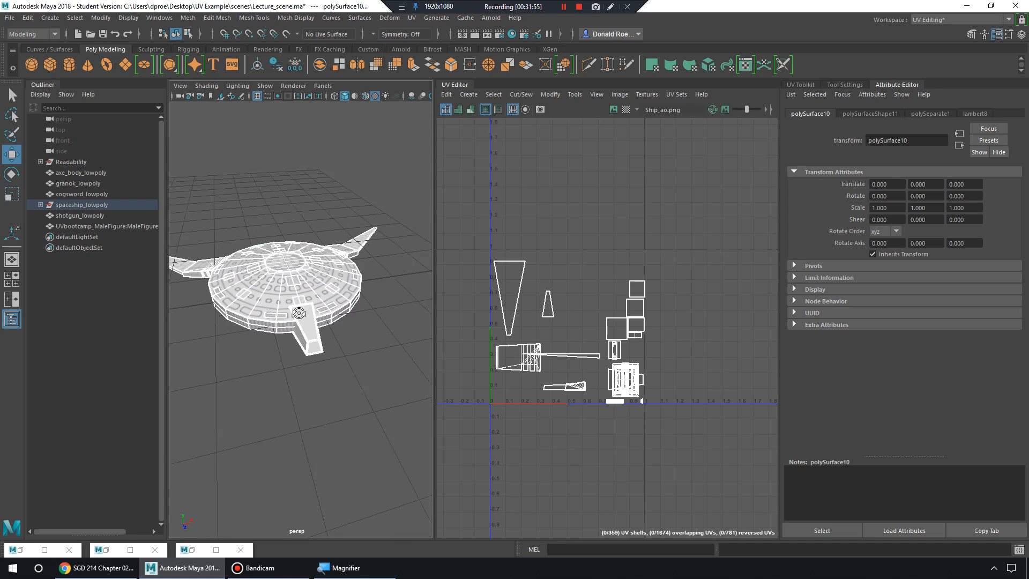
# Zoom the UV Editor on the separated spaceship's layout and open the Windows menu.
pyautogui.keyDown('alt'); pyautogui.moveTo(286, 314); pyautogui.dragTo(293, 316); pyautogui.keyUp('alt')
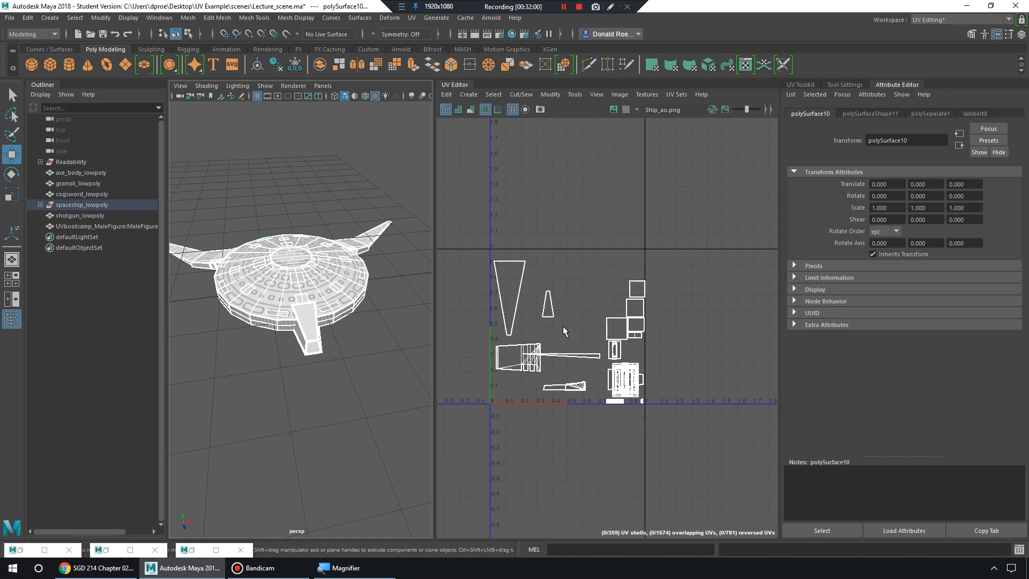
pyautogui.scroll(5, 576, 352)
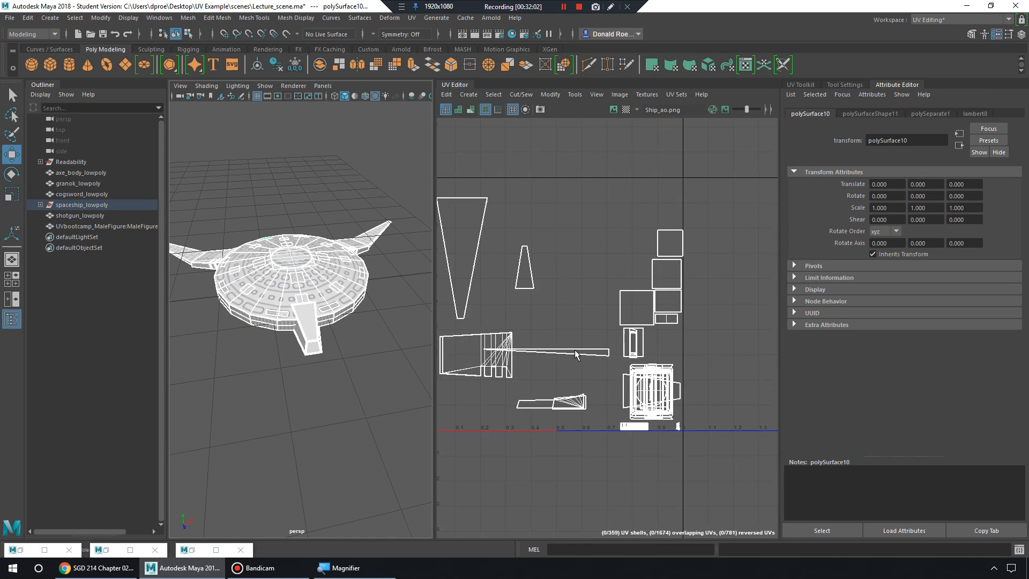
pyautogui.scroll(-1, 575, 349)
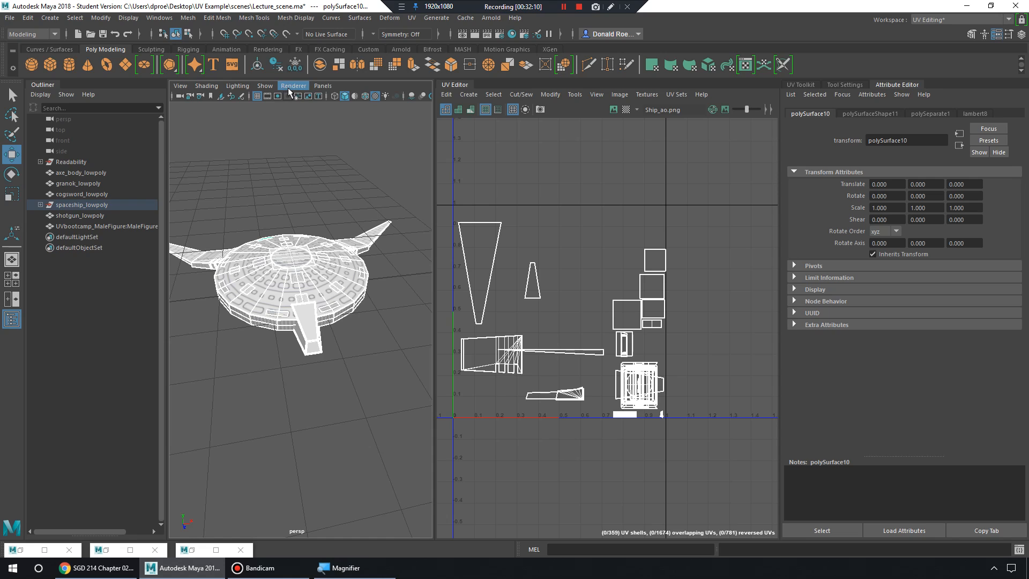
pyautogui.click(160, 18)
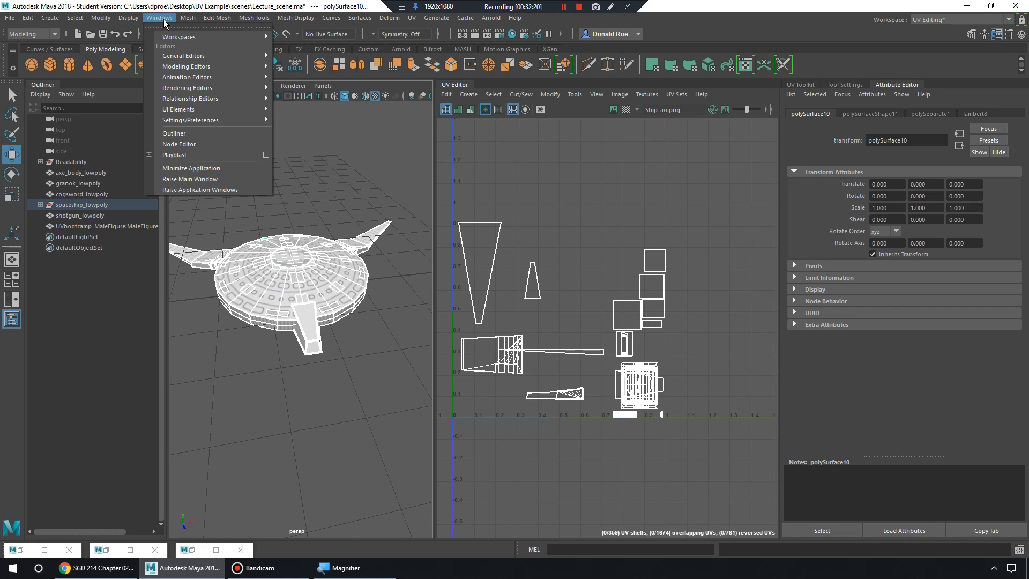
# In Hypershade, load Ship_ao.png as the image of lambert8's file texture node.
pyautogui.moveTo(217, 89)
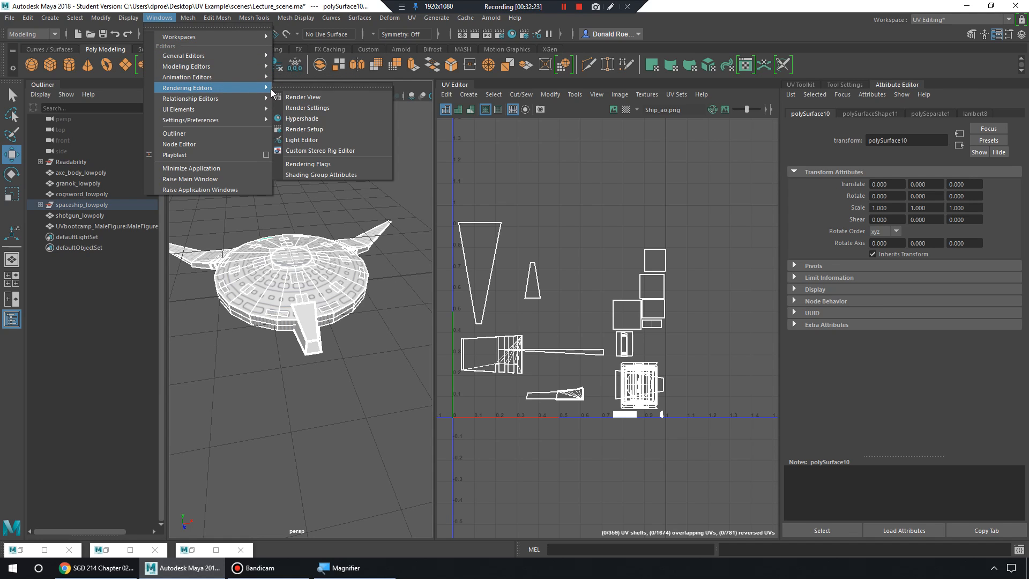
pyautogui.click(302, 118)
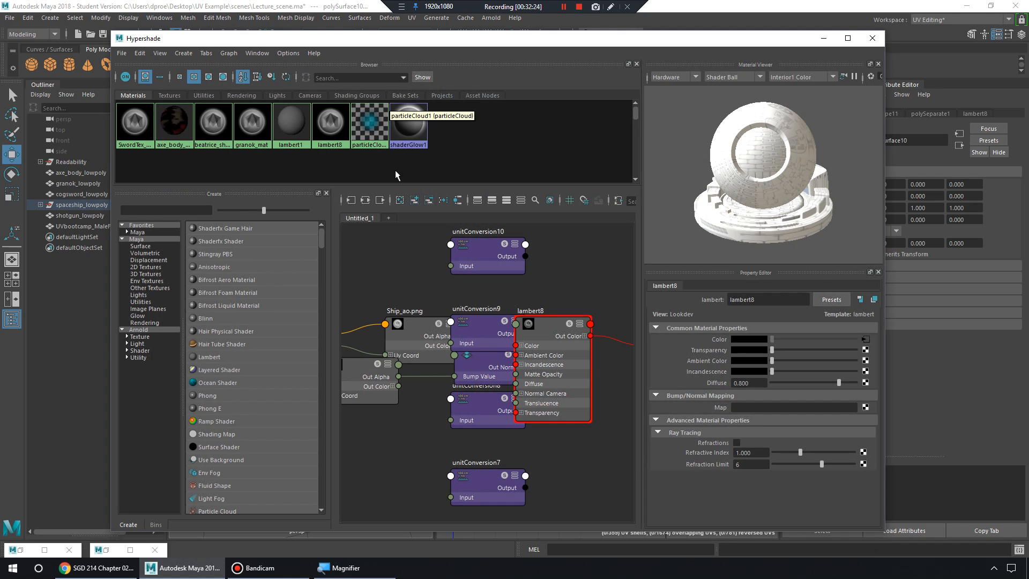
pyautogui.click(343, 131)
pyautogui.click(864, 340)
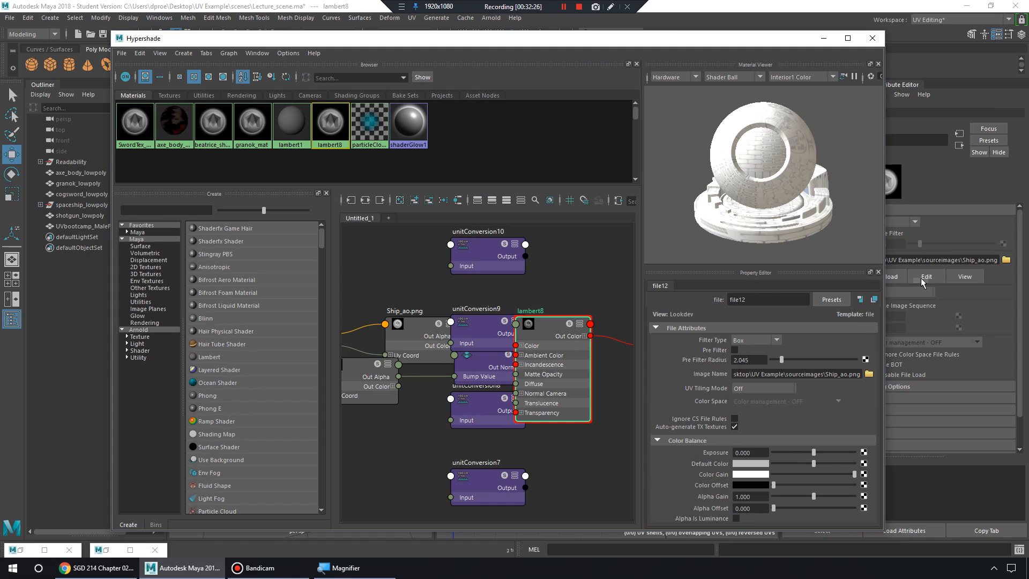
pyautogui.click(824, 38)
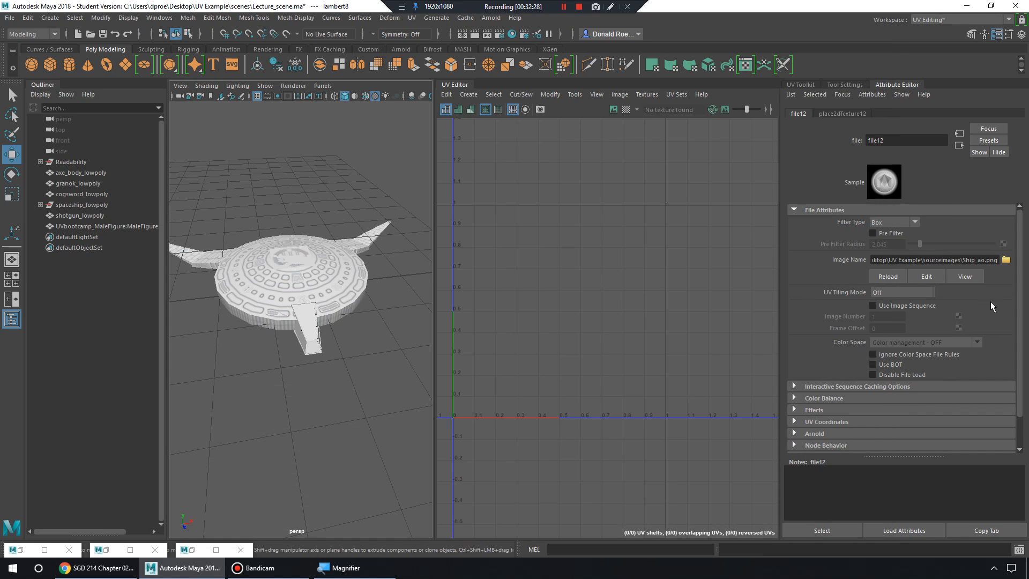
pyautogui.click(1006, 259)
pyautogui.click(224, 206)
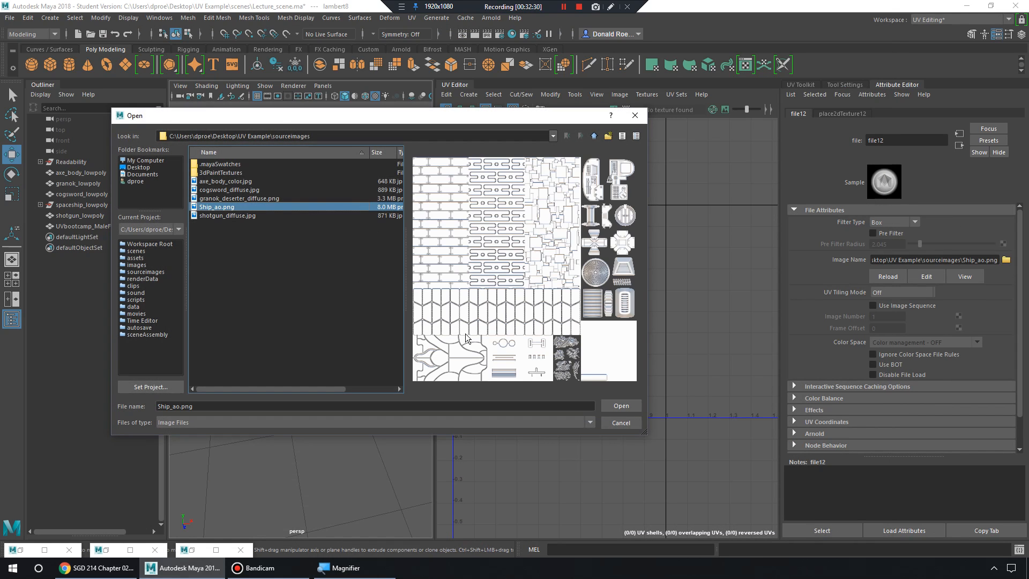
pyautogui.click(620, 405)
# Close the material editor, channel box and bevel options windows, then select the spaceship's central piece.
pyautogui.click(299, 279)
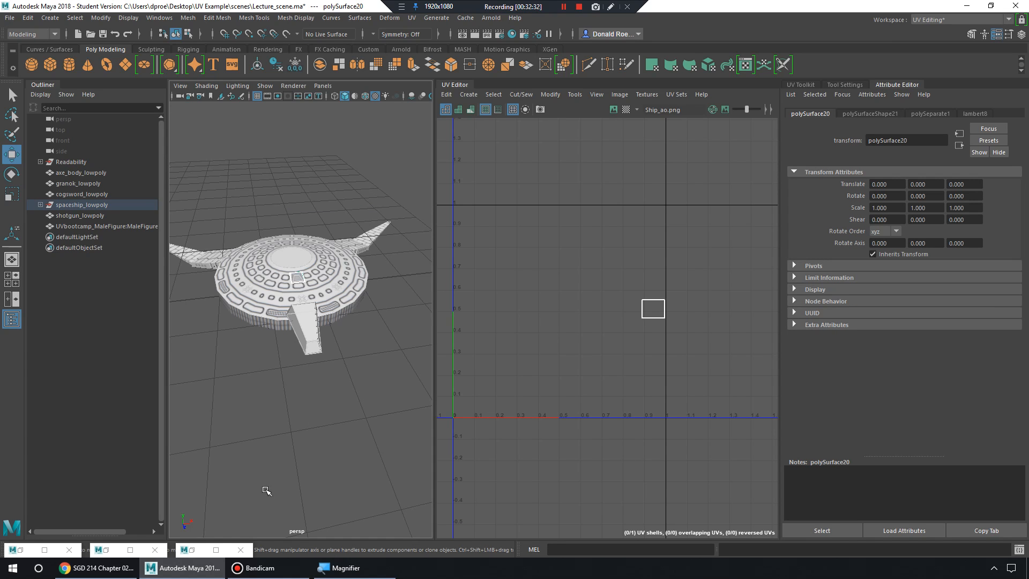
pyautogui.click(215, 550)
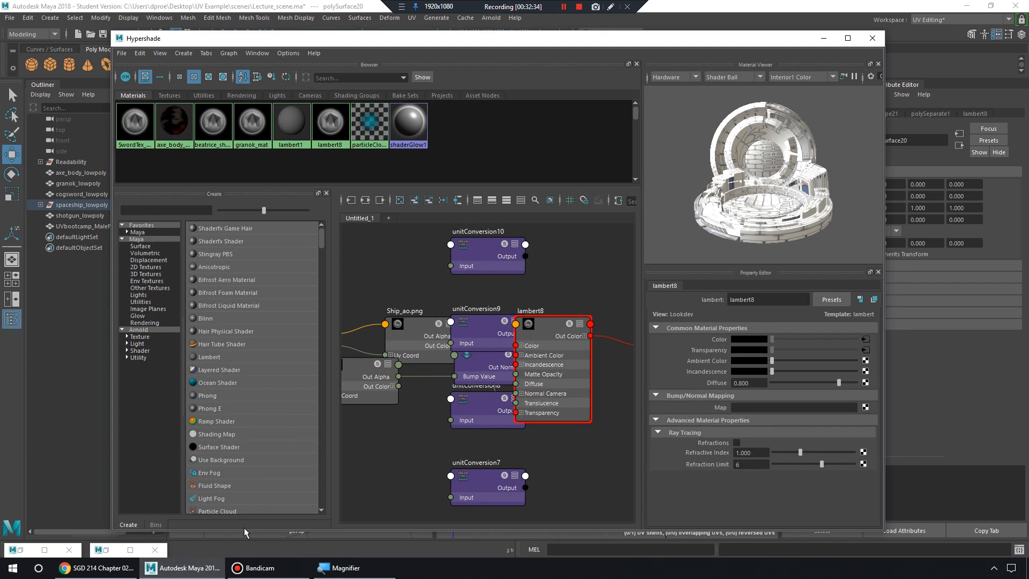
pyautogui.click(873, 38)
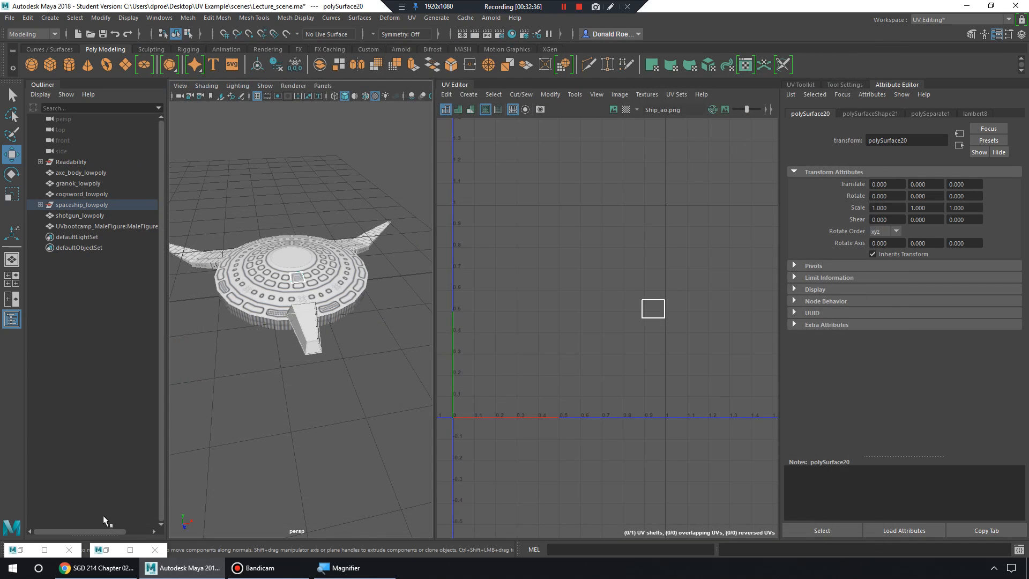
pyautogui.click(106, 551)
pyautogui.click(1006, 97)
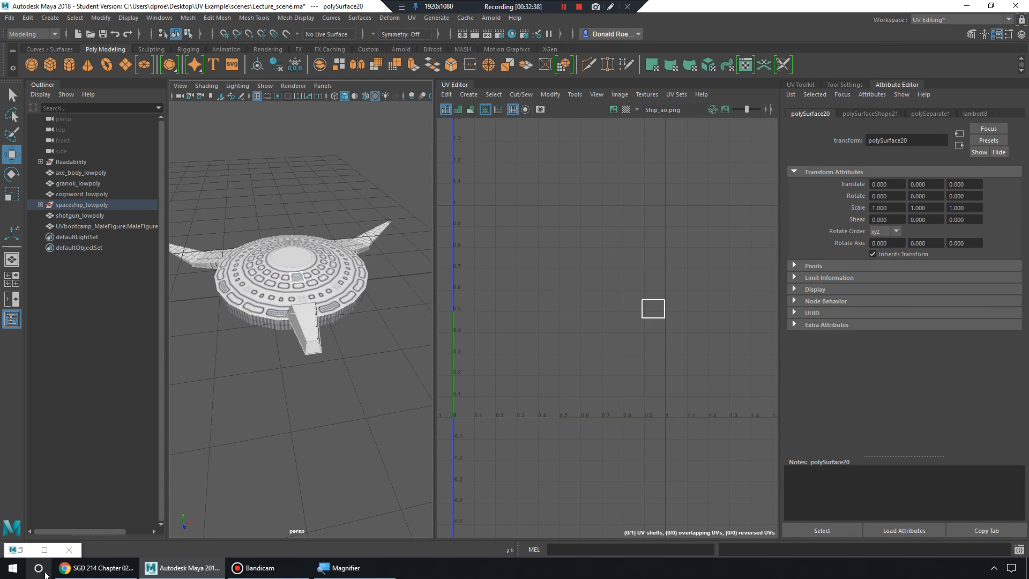
pyautogui.click(20, 551)
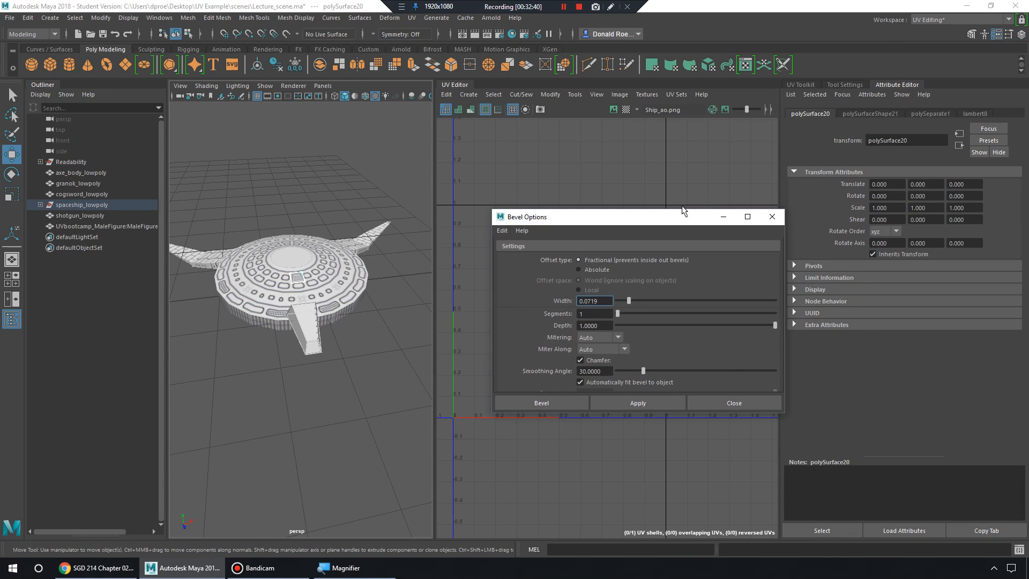
pyautogui.click(748, 216)
pyautogui.click(300, 255)
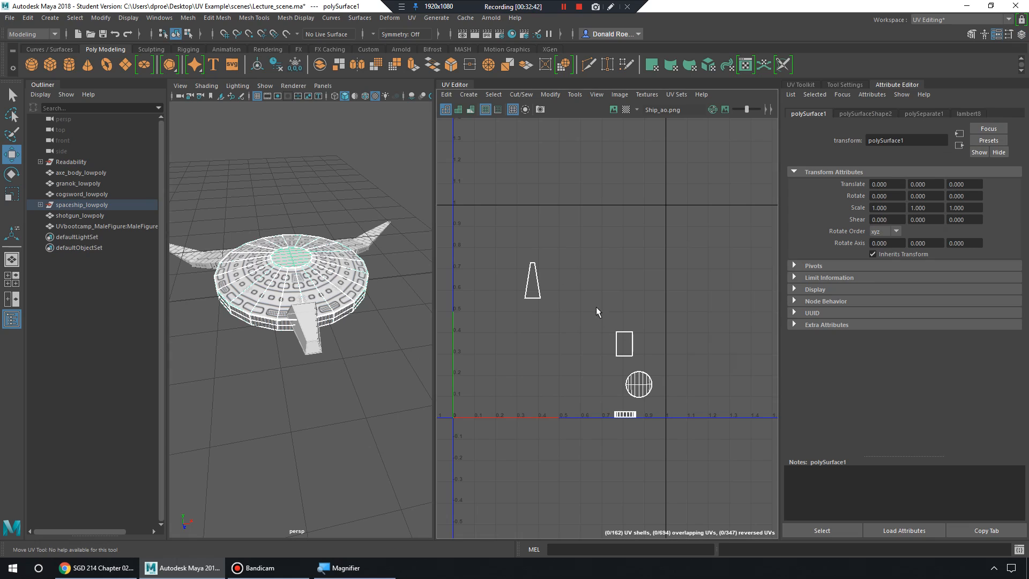
# Select the whole spaceship, widen the UV Editor, and display the Ship_ao texture behind the UVs.
pyautogui.scroll(3, 617, 308)
pyautogui.scroll(-4, 304, 278)
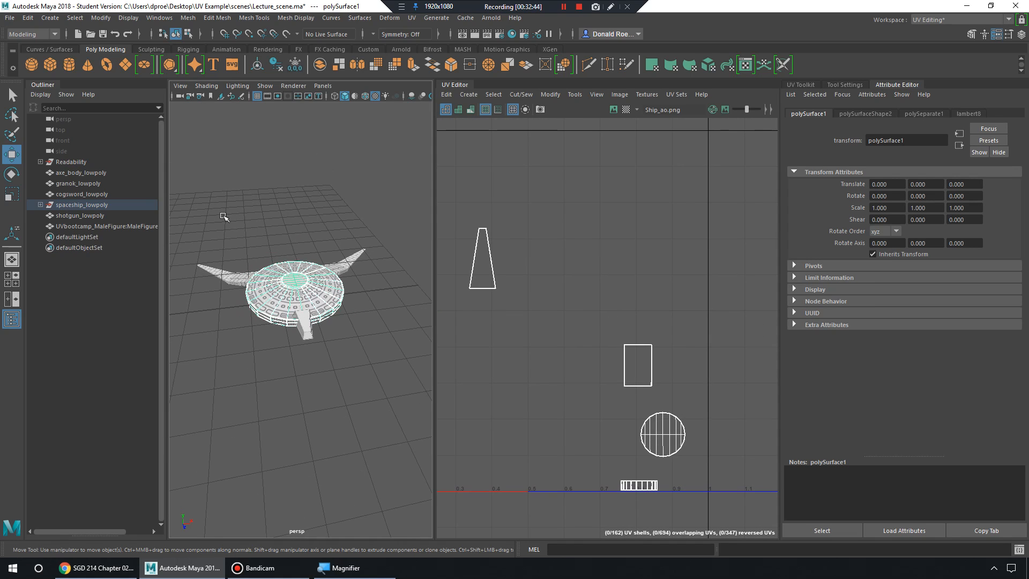
pyautogui.moveTo(189, 216); pyautogui.dragTo(384, 371)
pyautogui.moveTo(435, 310); pyautogui.dragTo(395, 311)
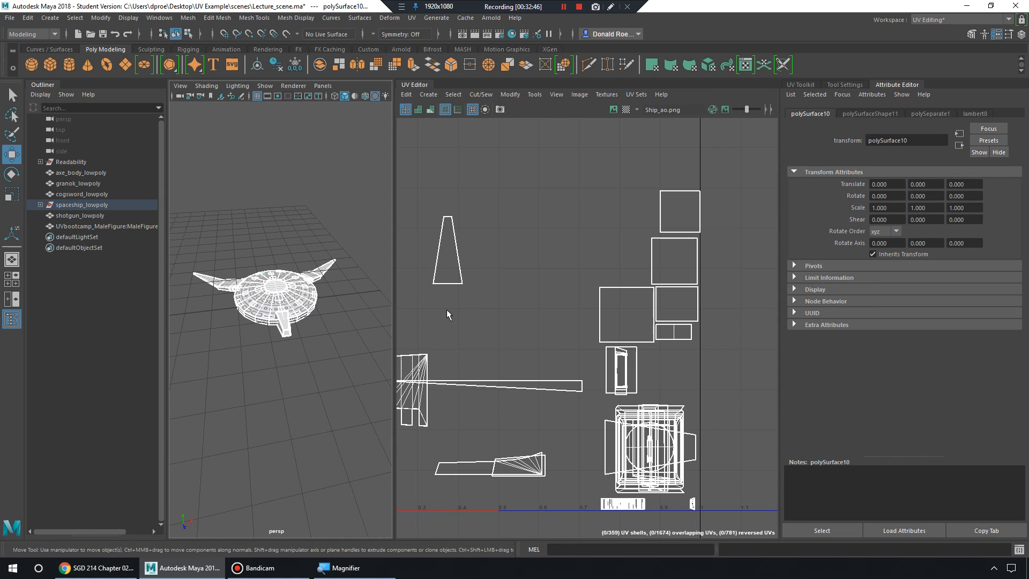
pyautogui.scroll(-3, 646, 337)
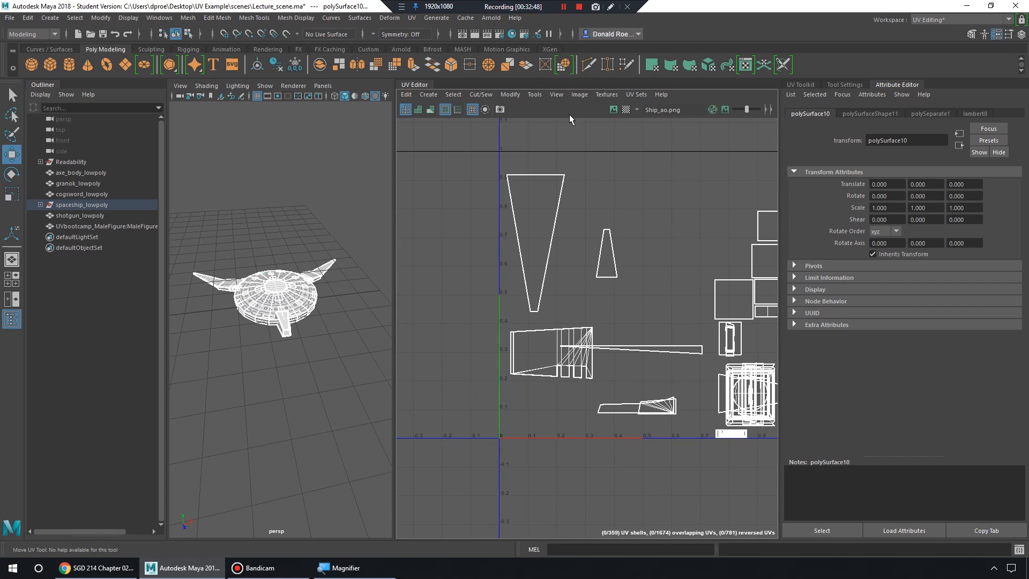
pyautogui.click(614, 109)
pyautogui.keyDown('alt'); pyautogui.moveTo(627, 287); pyautogui.dragTo(557, 324, button='middle'); pyautogui.keyUp('alt')
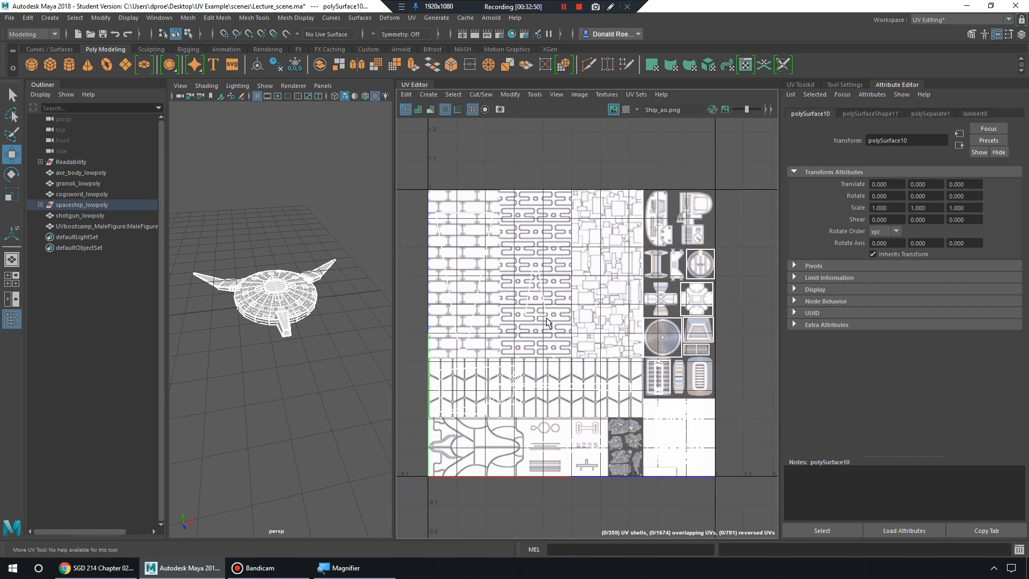
pyautogui.keyDown('alt'); pyautogui.moveTo(557, 325); pyautogui.dragTo(574, 308, button='right'); pyautogui.keyUp('alt')
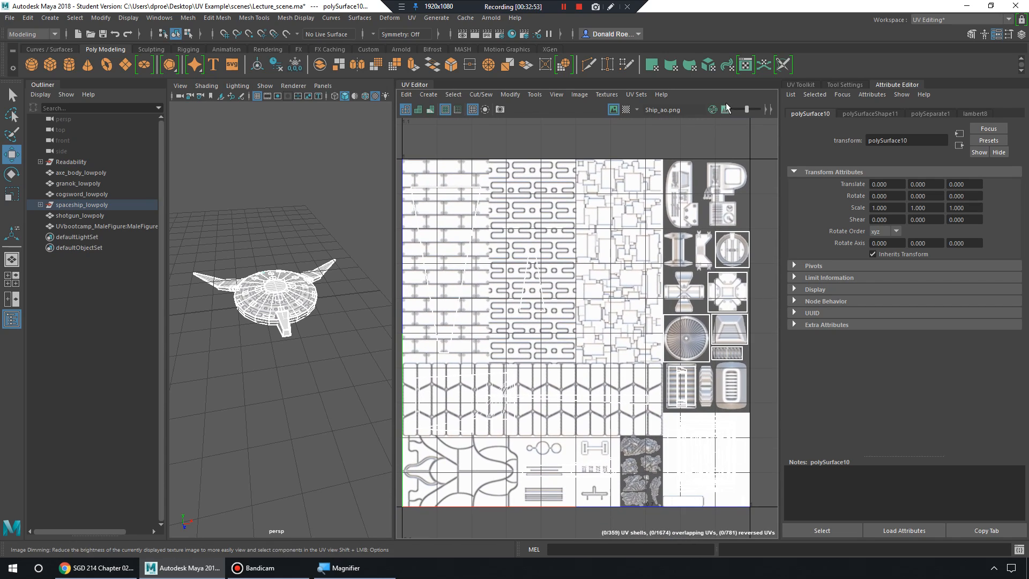
# Adjust the Image Dimming slider, ending with the texture back at full brightness.
pyautogui.click(725, 110)
pyautogui.moveTo(747, 108)
pyautogui.mouseDown()
pyautogui.moveTo(737, 111)
pyautogui.moveTo(751, 109)
pyautogui.mouseUp()
pyautogui.keyDown('alt'); pyautogui.moveTo(628, 335); pyautogui.dragTo(648, 325, button='middle'); pyautogui.keyUp('alt')
pyautogui.keyDown('alt'); pyautogui.moveTo(648, 326); pyautogui.dragTo(640, 331, button='right'); pyautogui.keyUp('alt')
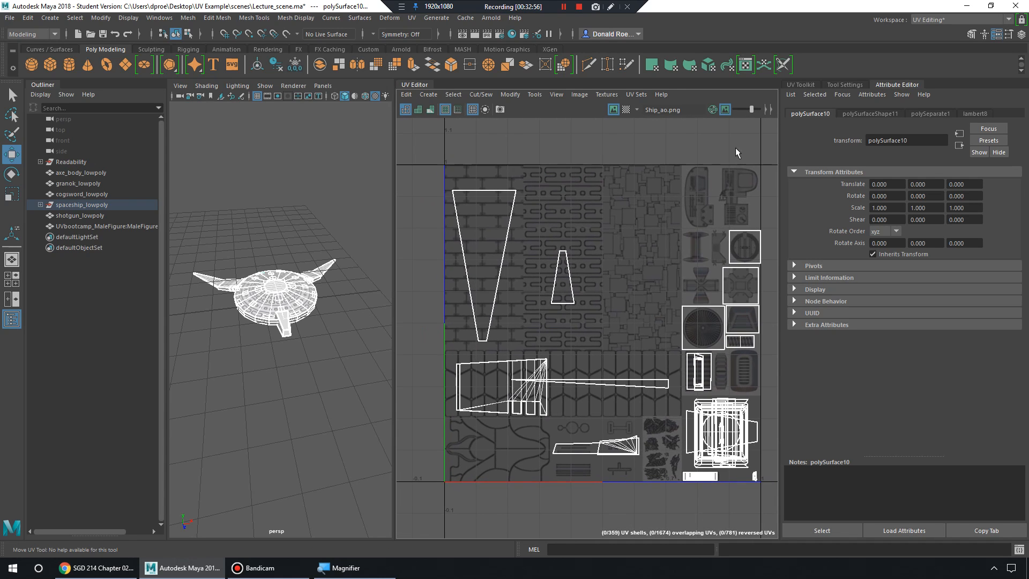
pyautogui.moveTo(751, 109); pyautogui.dragTo(754, 108)
pyautogui.click(728, 111)
pyautogui.click(728, 111)
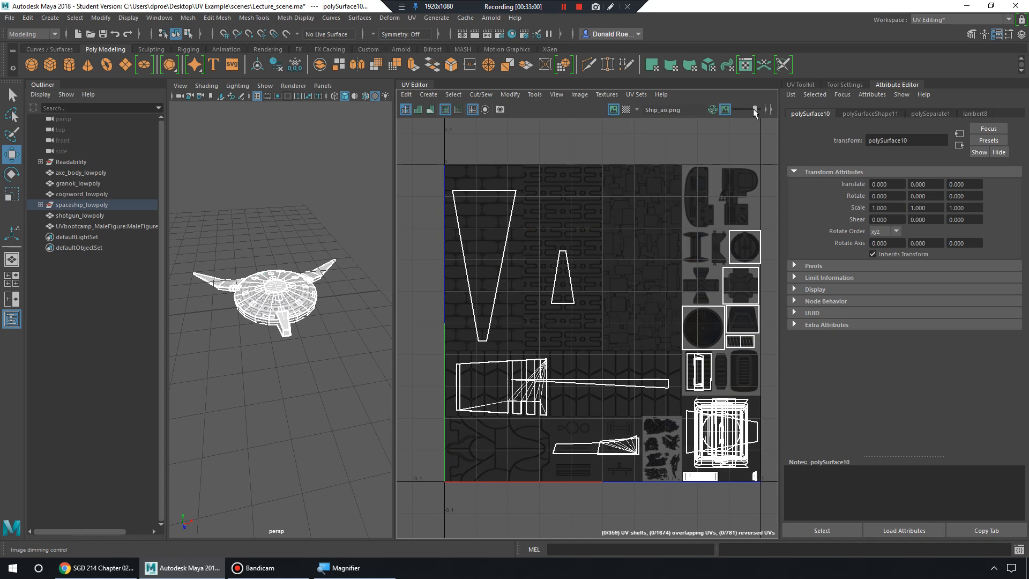
pyautogui.keyDown('alt'); pyautogui.moveTo(622, 321); pyautogui.dragTo(610, 291, button='middle'); pyautogui.keyUp('alt')
pyautogui.scroll(2, 590, 285)
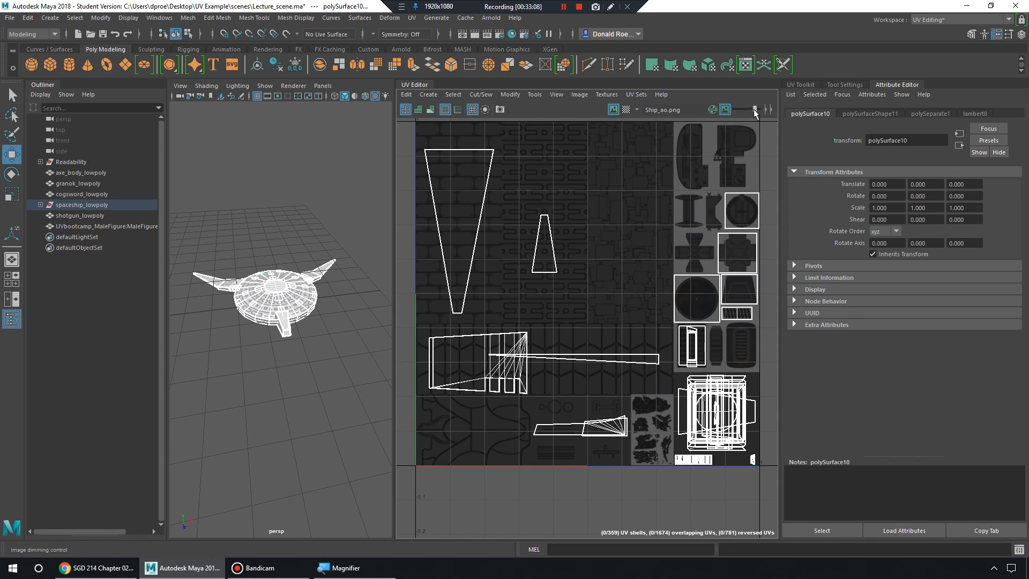
pyautogui.moveTo(754, 108); pyautogui.dragTo(735, 109)
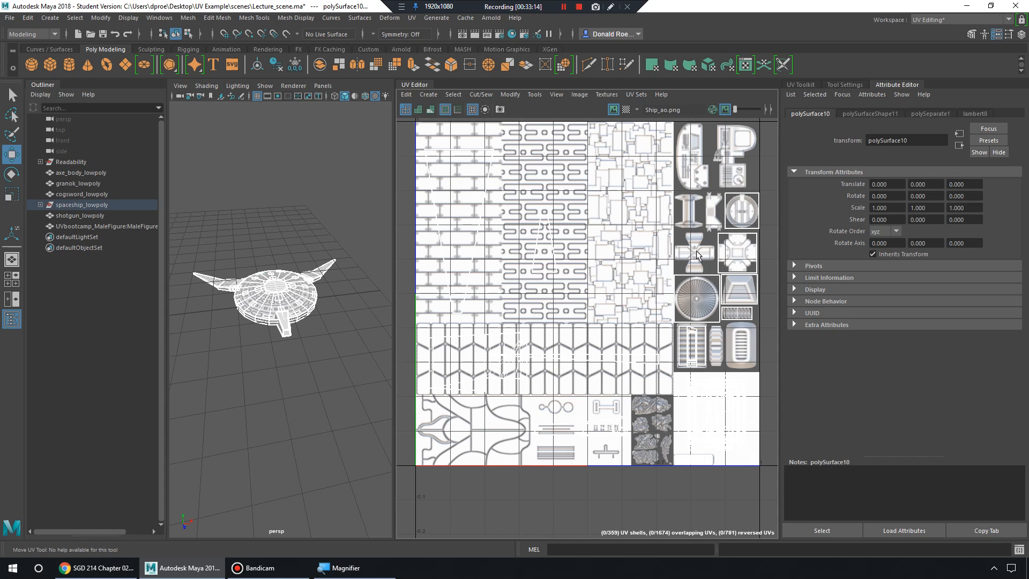
# Frame the whole texture square in the UV Editor and select all the spaceship's pieces.
pyautogui.keyDown('alt'); pyautogui.moveTo(679, 258); pyautogui.dragTo(556, 289, button='middle'); pyautogui.keyUp('alt')
pyautogui.keyDown('alt'); pyautogui.moveTo(558, 289); pyautogui.dragTo(694, 330, button='right'); pyautogui.keyUp('alt')
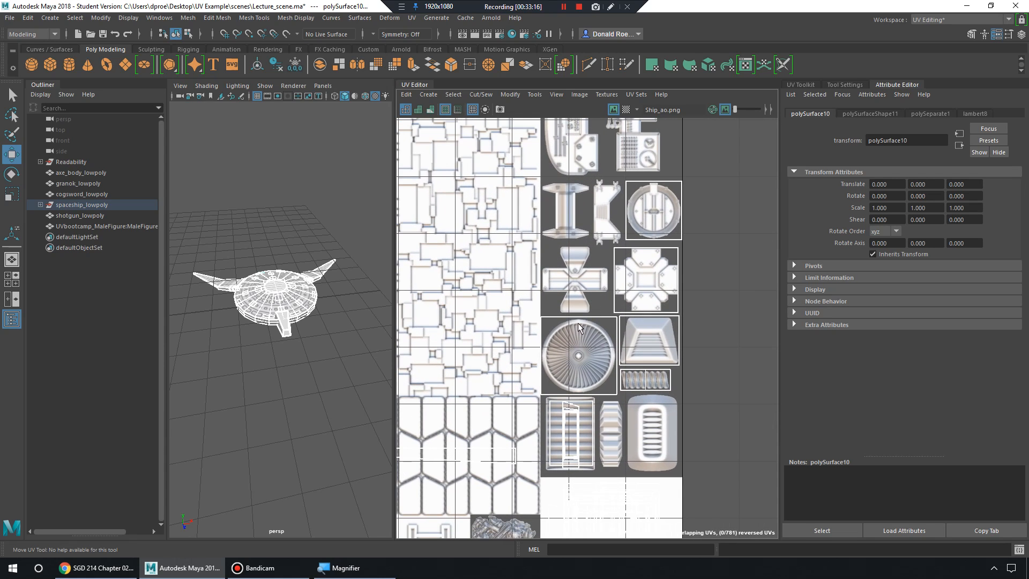
pyautogui.keyDown('alt'); pyautogui.moveTo(495, 421); pyautogui.dragTo(612, 298, button='middle'); pyautogui.keyUp('alt')
pyautogui.keyDown('alt'); pyautogui.moveTo(612, 298); pyautogui.dragTo(499, 307, button='right'); pyautogui.keyUp('alt')
pyautogui.keyDown('alt'); pyautogui.moveTo(499, 306); pyautogui.dragTo(524, 277, button='middle'); pyautogui.keyUp('alt')
pyautogui.keyDown('alt'); pyautogui.moveTo(632, 267); pyautogui.dragTo(578, 261, button='right'); pyautogui.keyUp('alt')
pyautogui.keyDown('alt'); pyautogui.moveTo(579, 260); pyautogui.dragTo(593, 305, button='middle'); pyautogui.keyUp('alt')
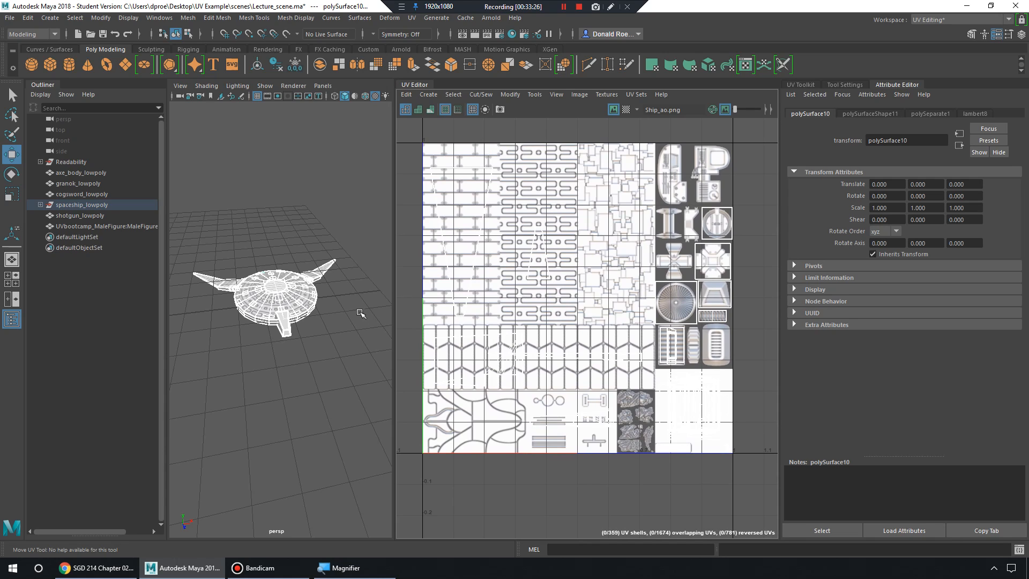
pyautogui.click(294, 296)
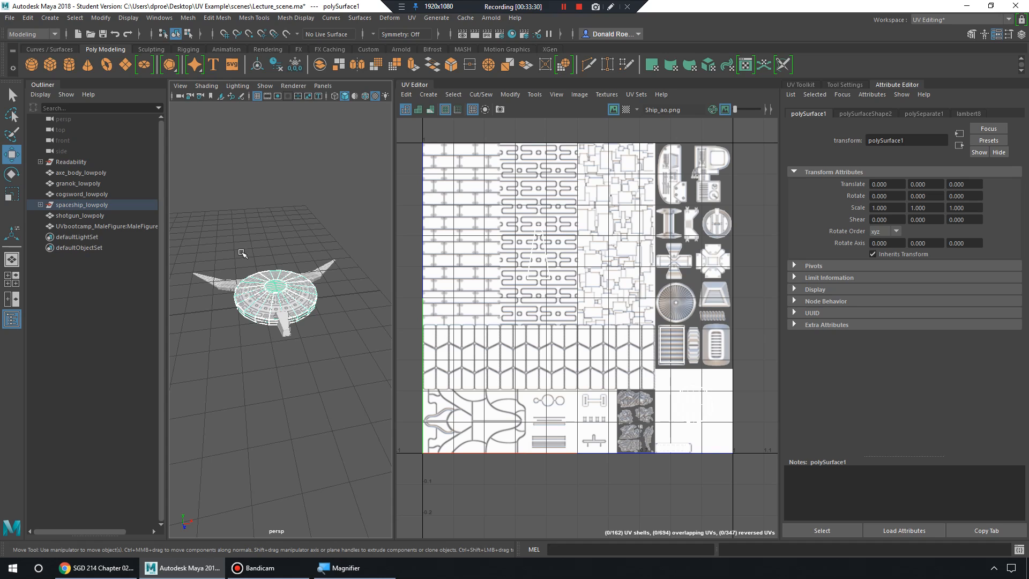
pyautogui.moveTo(343, 374); pyautogui.dragTo(344, 374)
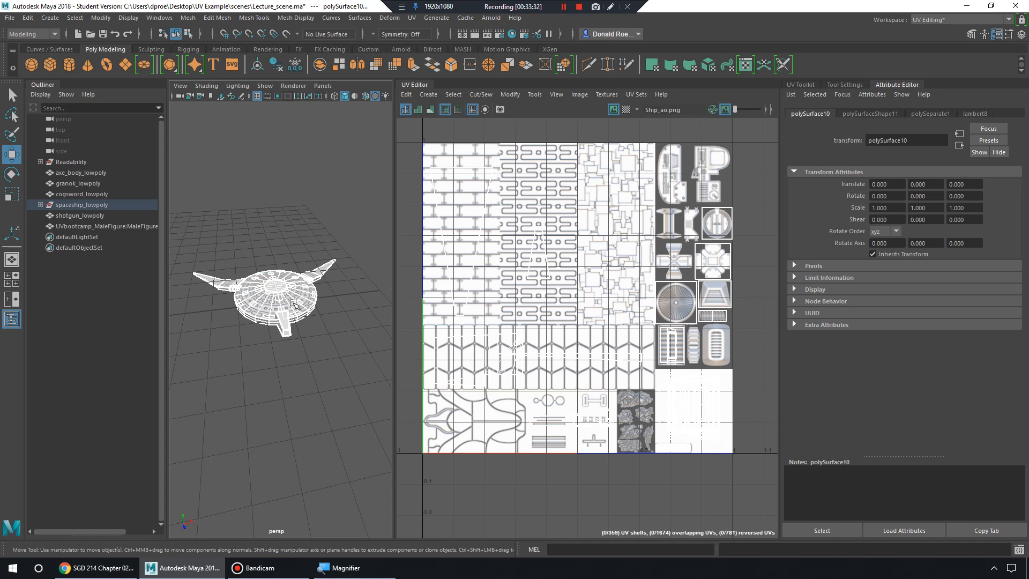
# Toggle Display Image off and on several times, leaving the Ship_ao texture shown.
pyautogui.click(615, 110)
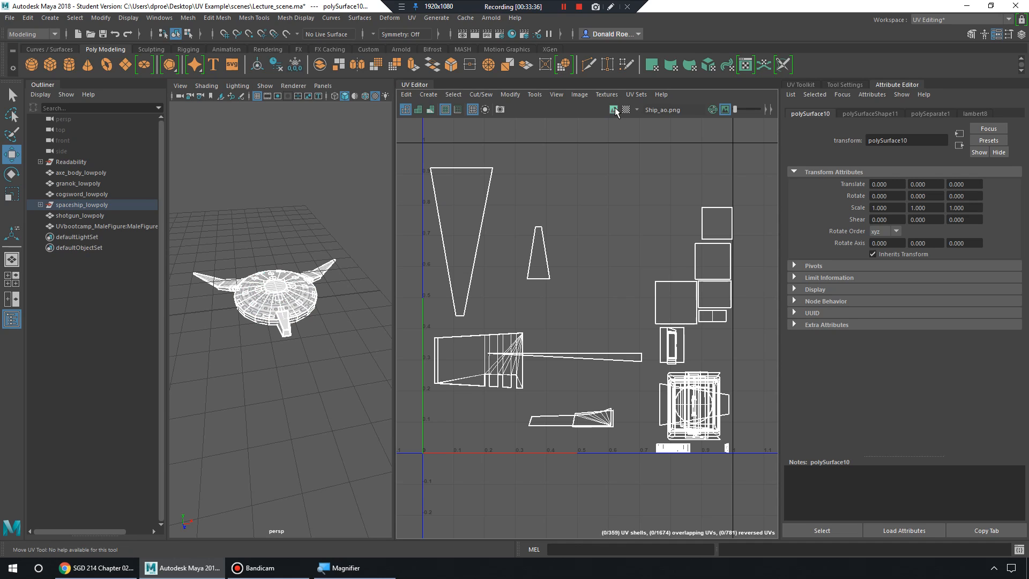
pyautogui.click(614, 110)
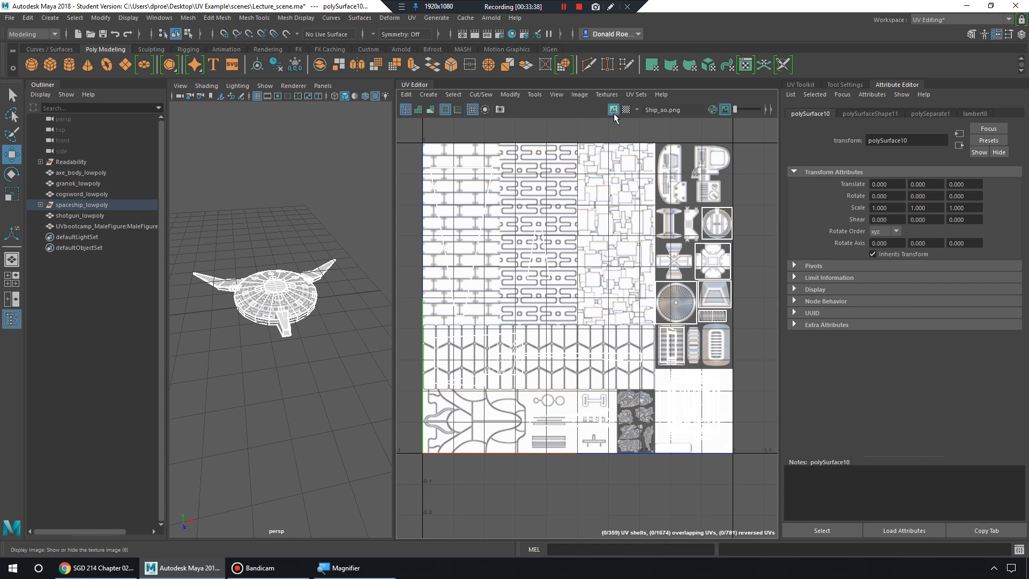
pyautogui.click(614, 112)
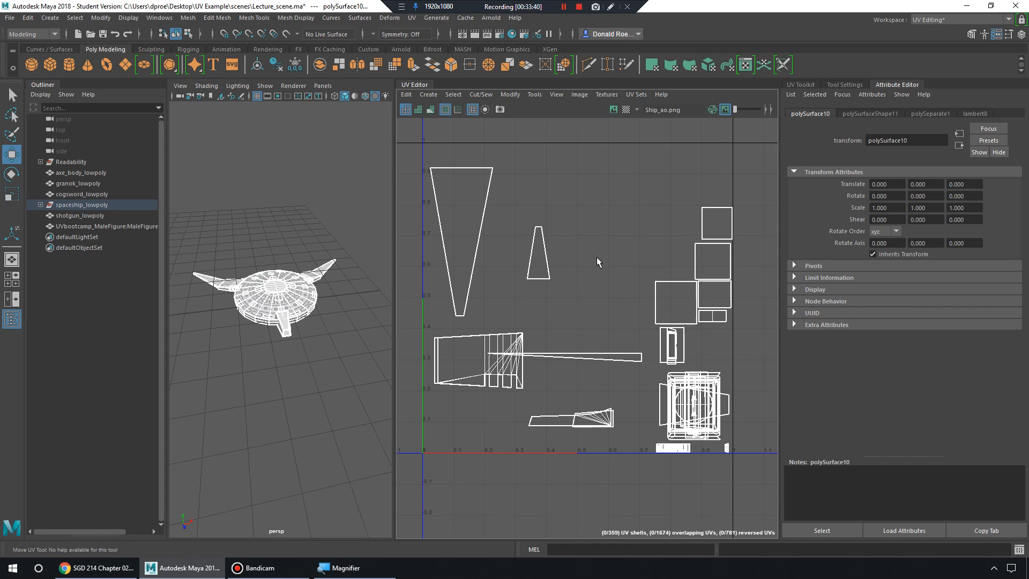
pyautogui.click(613, 109)
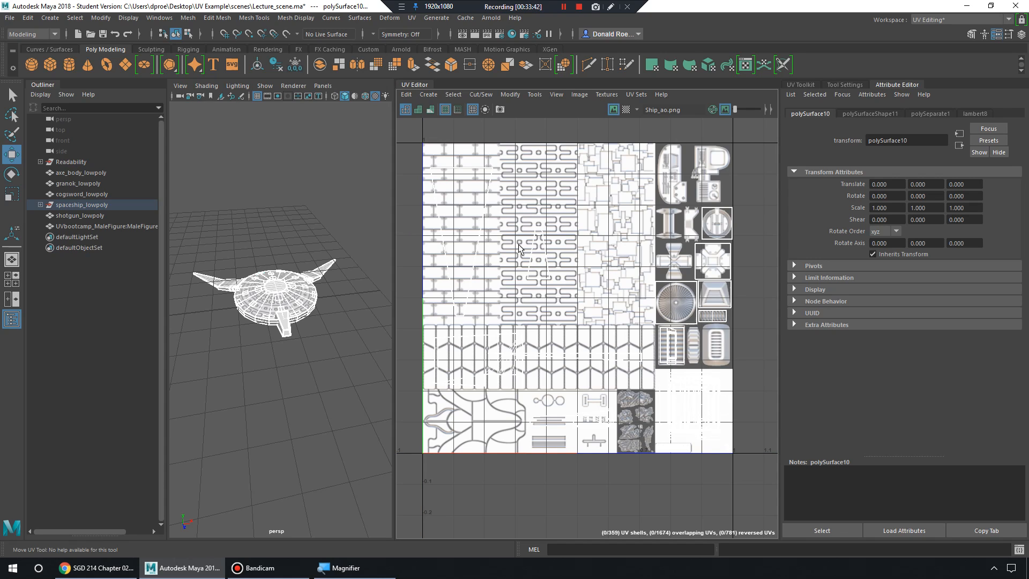
pyautogui.click(614, 110)
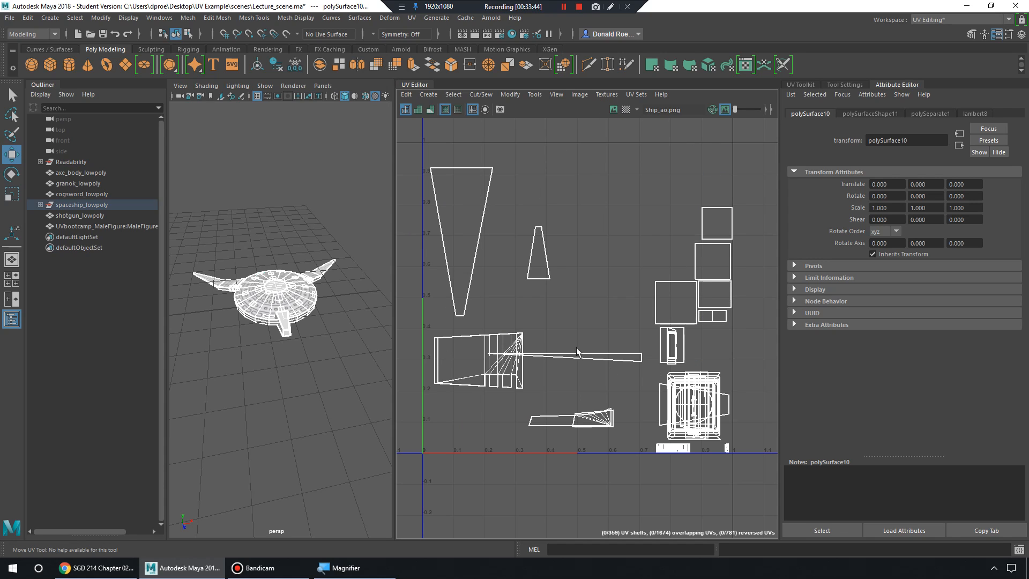
pyautogui.click(613, 111)
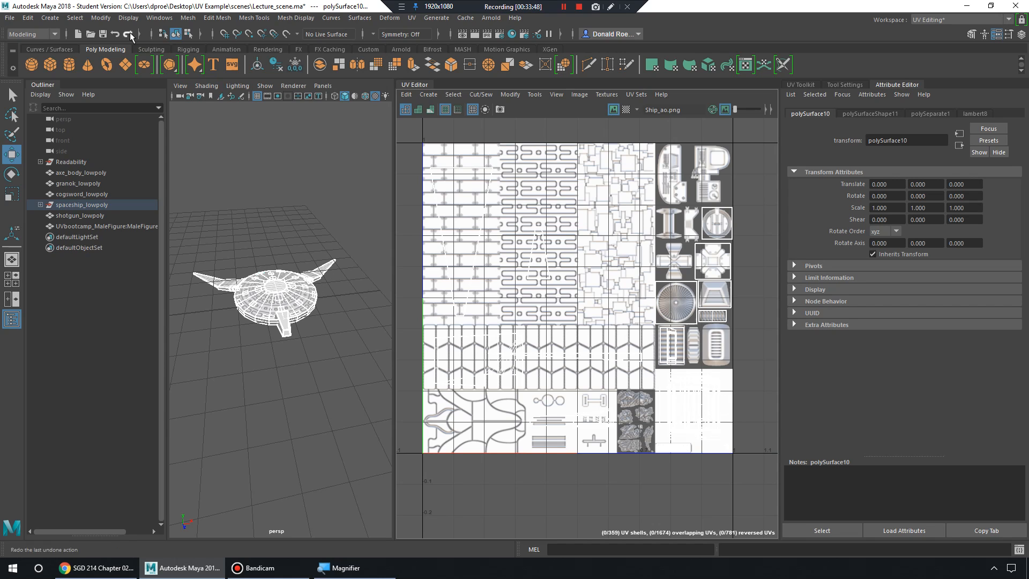
# Create a polygon cylinder and move it along X beside the spaceship.
pyautogui.click(50, 18)
pyautogui.moveTo(142, 58)
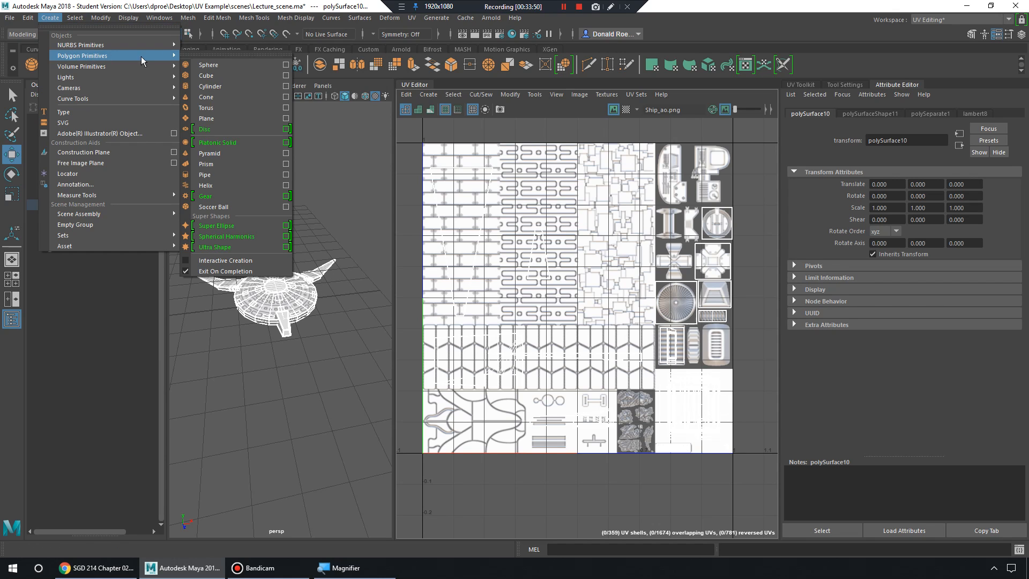
pyautogui.click(246, 85)
pyautogui.press('f')
pyautogui.keyDown('alt'); pyautogui.moveTo(317, 304); pyautogui.dragTo(248, 263, button='right'); pyautogui.keyUp('alt')
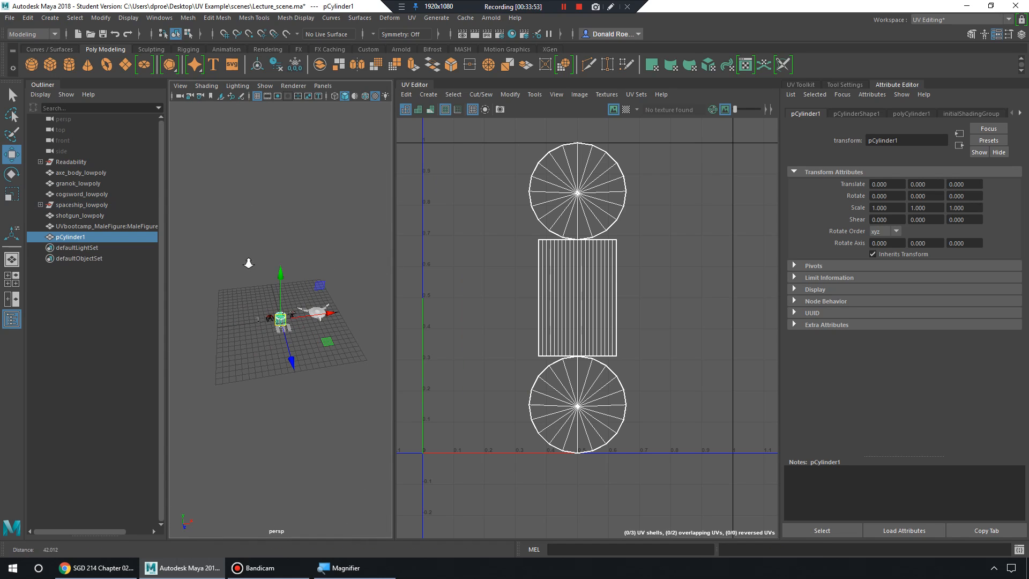
pyautogui.keyDown('alt'); pyautogui.moveTo(249, 264); pyautogui.dragTo(353, 314); pyautogui.keyUp('alt')
pyautogui.press('f')
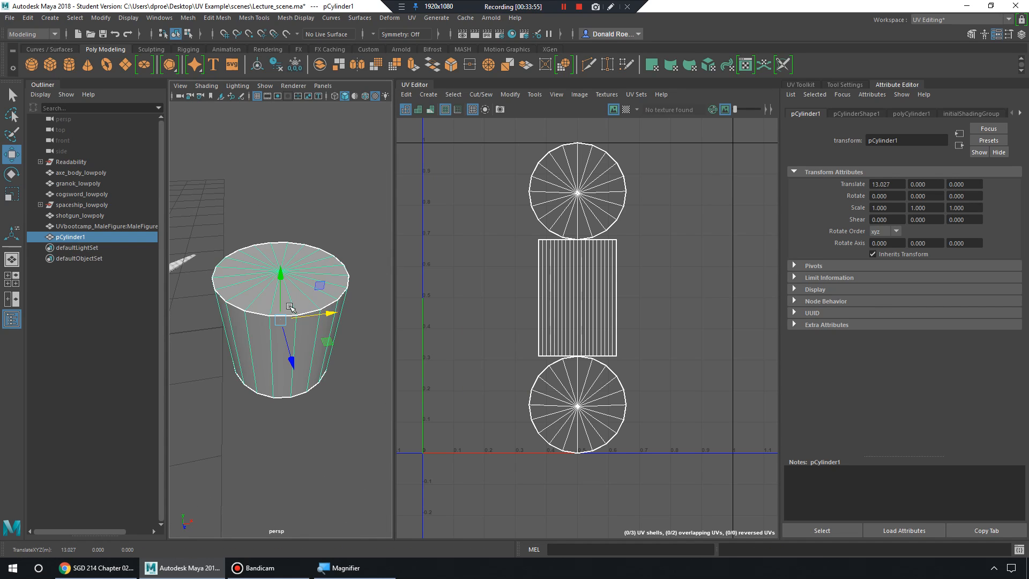
# Rotate the cylinder 90° on Z and stretch it to 2.234 in Y.
pyautogui.press('e')
pyautogui.moveTo(272, 280); pyautogui.dragTo(242, 349)
pyautogui.click(1021, 34)
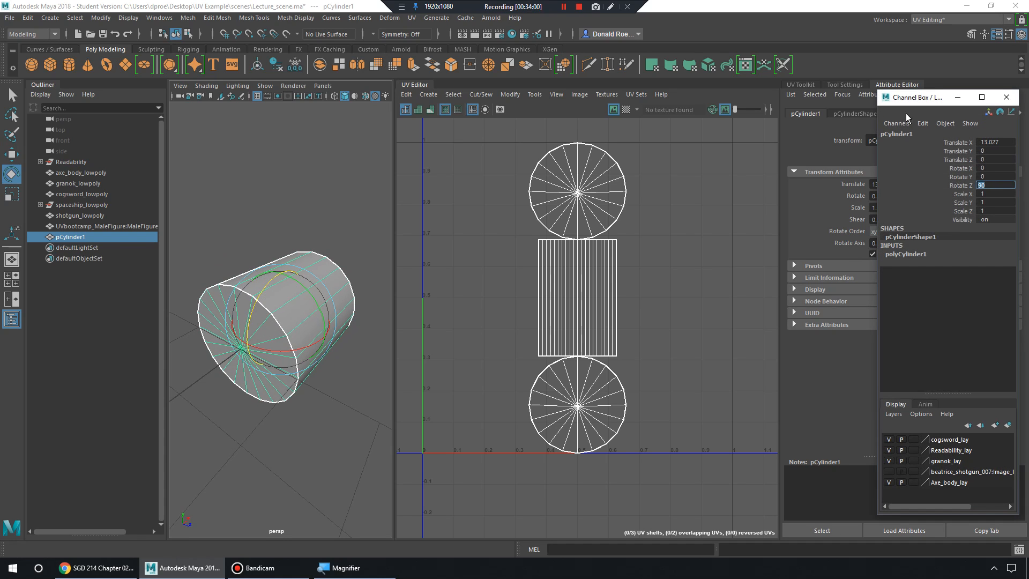
pyautogui.scroll(-3, 258, 303)
pyautogui.keyDown('alt'); pyautogui.moveTo(316, 318); pyautogui.dragTo(173, 324); pyautogui.keyUp('alt')
pyautogui.press('r')
pyautogui.keyDown('alt'); pyautogui.moveTo(298, 321); pyautogui.dragTo(225, 308, button='middle'); pyautogui.keyUp('alt')
# Select the cylinder's end cap faces and extrude them.
pyautogui.moveTo(283, 260); pyautogui.dragTo(286, 292, button='right')
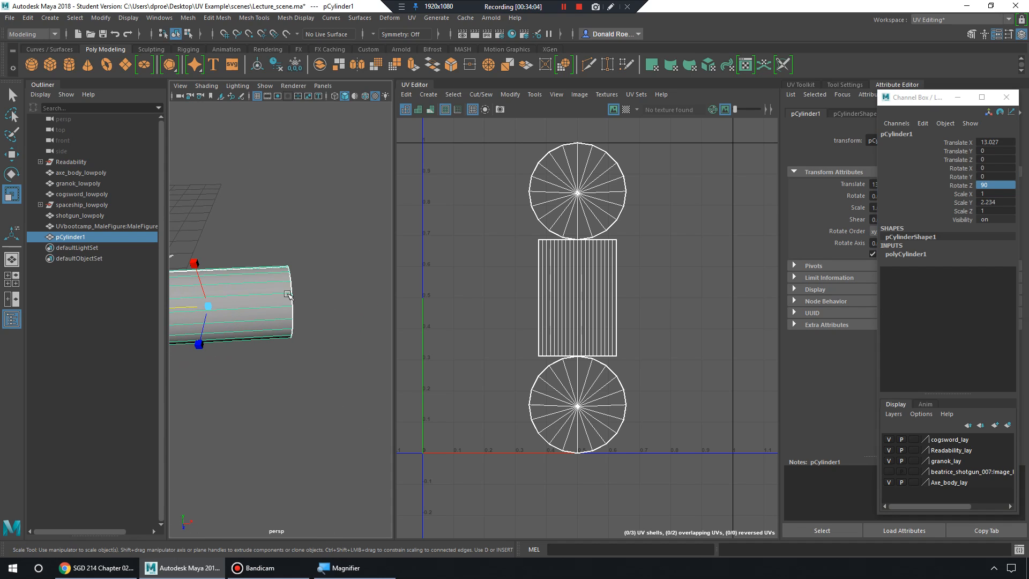
pyautogui.keyDown('alt'); pyautogui.moveTo(288, 294); pyautogui.dragTo(280, 289); pyautogui.keyUp('alt')
pyautogui.moveTo(280, 289); pyautogui.dragTo(281, 315, button='right')
pyautogui.moveTo(264, 247); pyautogui.dragTo(269, 405)
pyautogui.keyDown('alt'); pyautogui.moveTo(368, 236); pyautogui.dragTo(342, 252); pyautogui.keyUp('alt')
pyautogui.keyDown('shift'); pyautogui.moveTo(342, 253); pyautogui.dragTo(339, 289, button='right'); pyautogui.keyUp('shift')
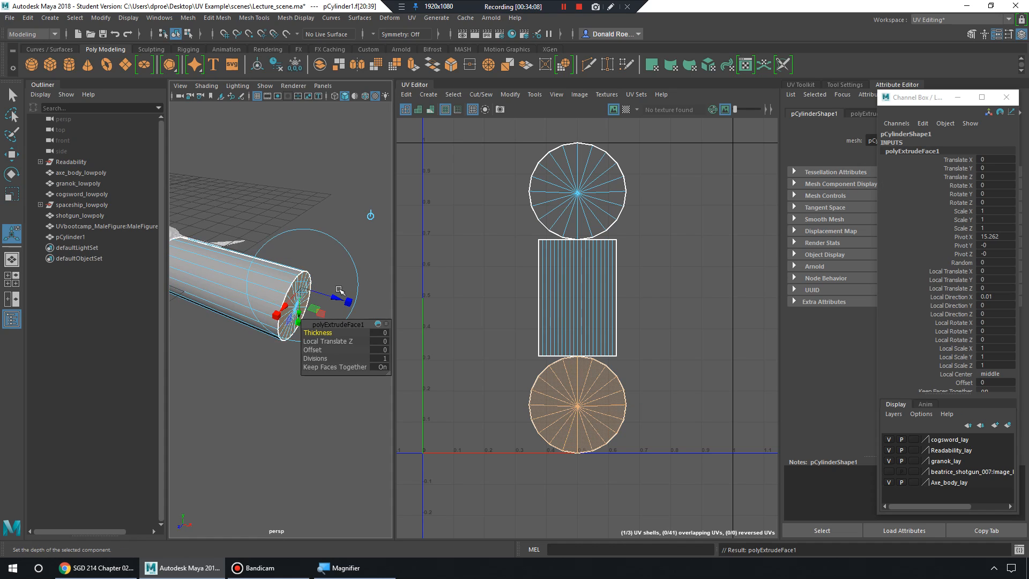
# Scale the extruded end faces outward into a flared mouth.
pyautogui.keyDown('alt'); pyautogui.moveTo(338, 289); pyautogui.dragTo(297, 259); pyautogui.keyUp('alt')
pyautogui.press('r')
pyautogui.moveTo(297, 259); pyautogui.dragTo(346, 245, button='right')
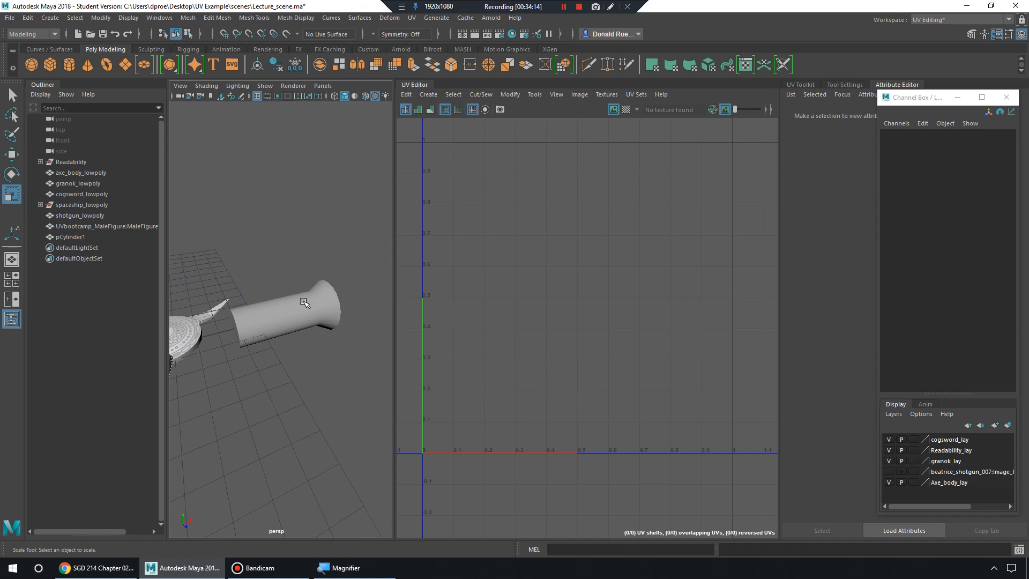
pyautogui.click(298, 300)
pyautogui.press('w')
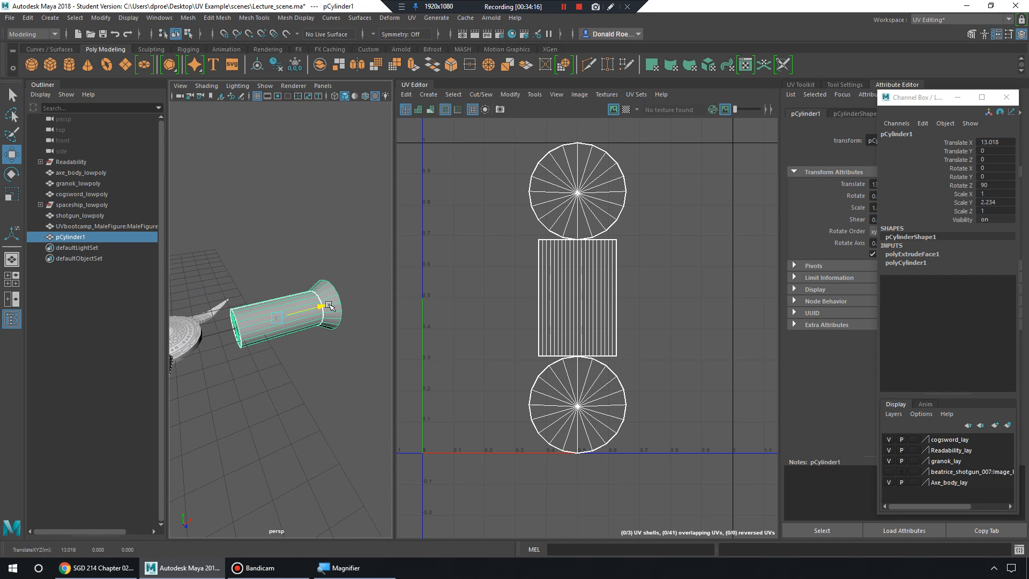
# Select the cylinder's end faces and apply an automatic UV projection to them.
pyautogui.moveTo(322, 301); pyautogui.dragTo(323, 290, button='right')
pyautogui.keyDown('alt'); pyautogui.moveTo(301, 291); pyautogui.dragTo(289, 291); pyautogui.keyUp('alt')
pyautogui.keyDown('alt'); pyautogui.moveTo(290, 292); pyautogui.dragTo(275, 291, button='right'); pyautogui.keyUp('alt')
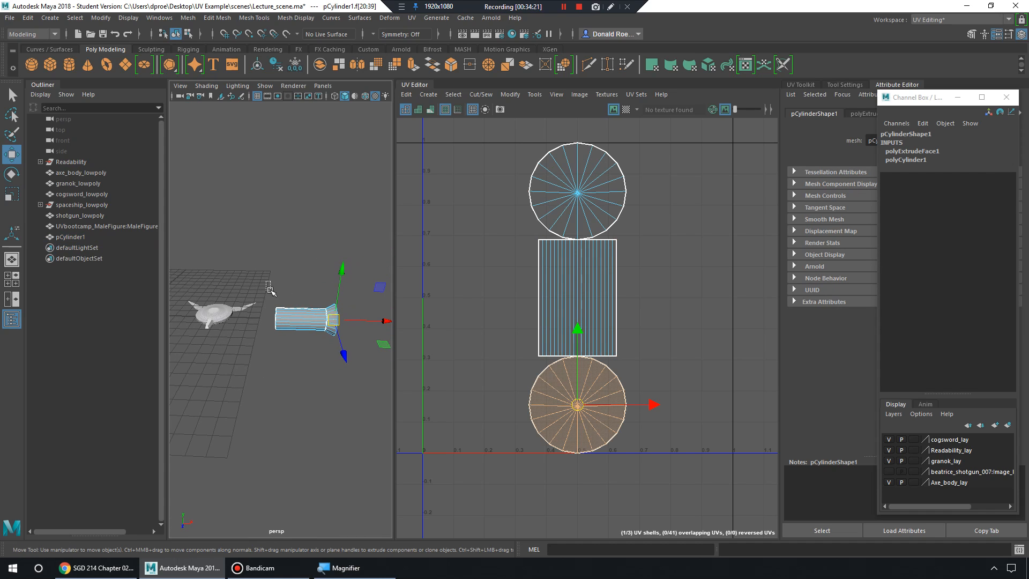
pyautogui.moveTo(276, 291); pyautogui.dragTo(251, 345)
pyautogui.keyDown('alt'); pyautogui.moveTo(250, 344); pyautogui.dragTo(291, 335, button='right'); pyautogui.keyUp('alt')
pyautogui.keyDown('alt'); pyautogui.moveTo(291, 335); pyautogui.dragTo(283, 376); pyautogui.keyUp('alt')
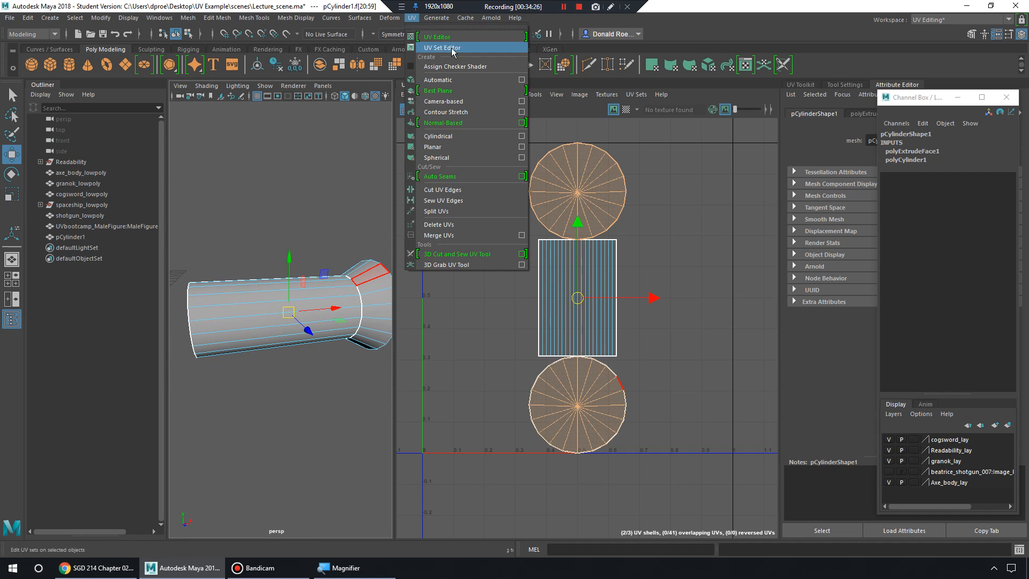
pyautogui.click(453, 48)
# Move the circular cap UV shells left, outside the 0–1 UV tile.
pyautogui.moveTo(619, 222); pyautogui.dragTo(592, 207, button='right')
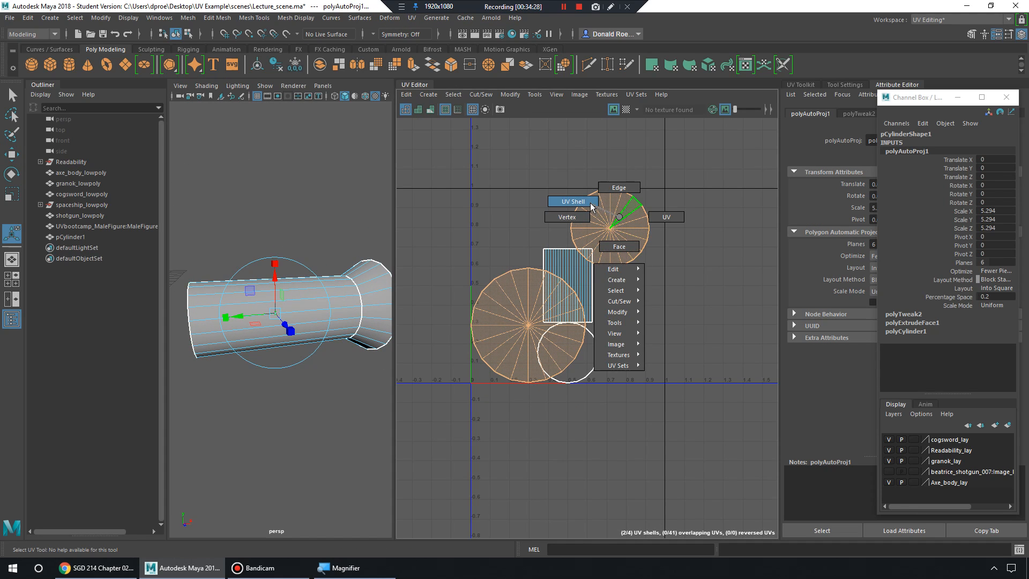
pyautogui.press('w')
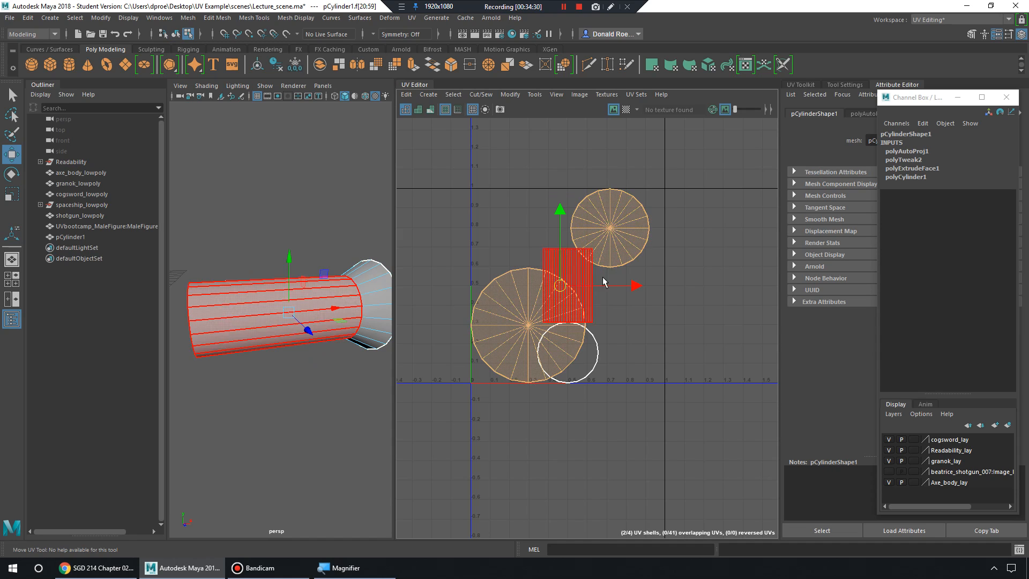
pyautogui.moveTo(606, 287); pyautogui.dragTo(402, 286)
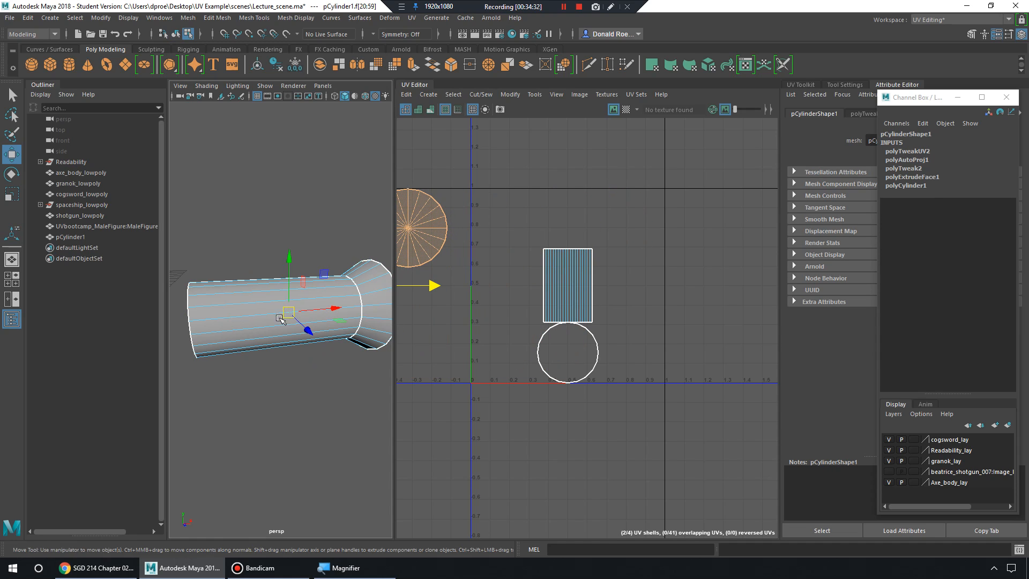
pyautogui.moveTo(325, 294)
pyautogui.keyDown('alt'); pyautogui.mouseDown()
pyautogui.moveTo(300, 329)
pyautogui.moveTo(273, 280)
pyautogui.moveTo(319, 284)
pyautogui.mouseUp(); pyautogui.keyUp('alt')
pyautogui.rightClick(319, 284)
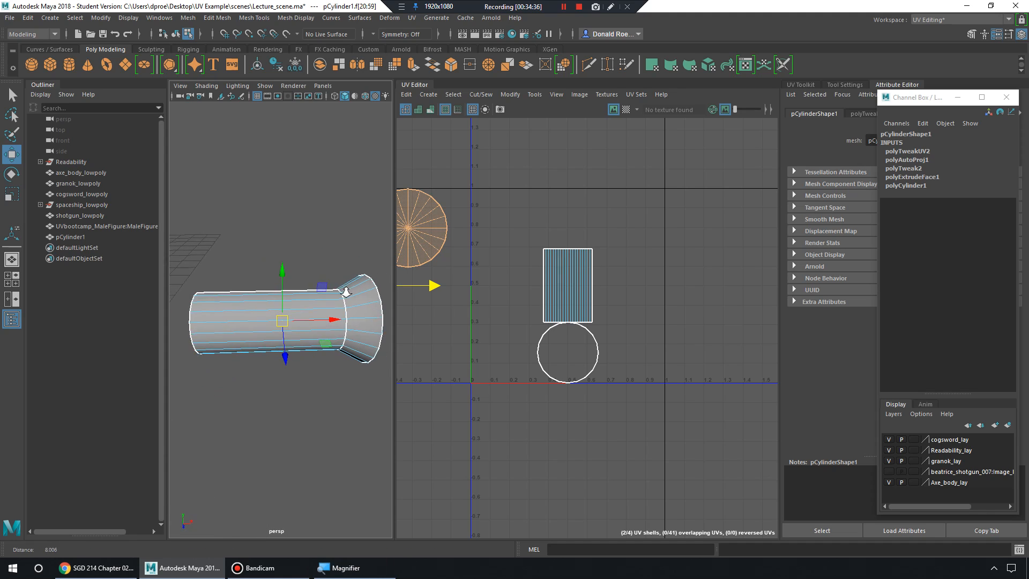
# Select the body and ring shells, try sliding them left, and undo that move.
pyautogui.moveTo(509, 213); pyautogui.dragTo(679, 463)
pyautogui.moveTo(507, 226); pyautogui.dragTo(665, 454)
pyautogui.moveTo(574, 315)
pyautogui.mouseDown()
pyautogui.moveTo(551, 278)
pyautogui.moveTo(560, 303)
pyautogui.moveTo(575, 298)
pyautogui.mouseUp()
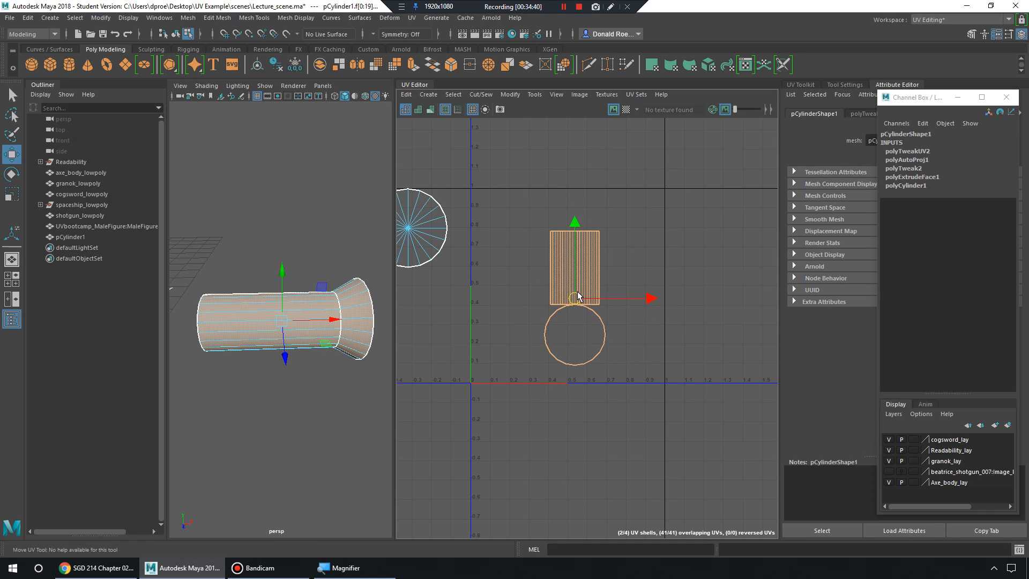
pyautogui.hotkey('ctrl', 'z')
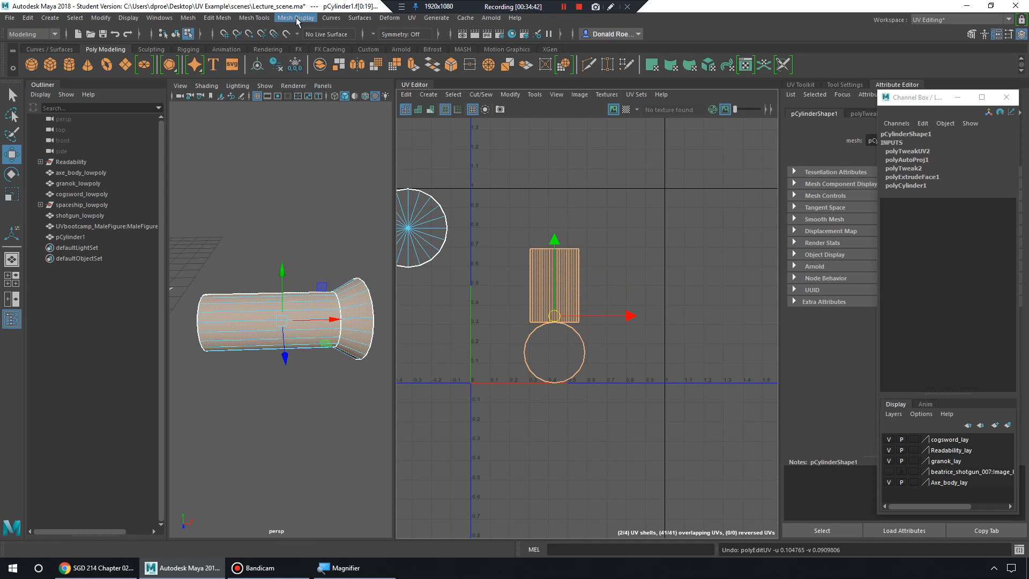
pyautogui.click(188, 17)
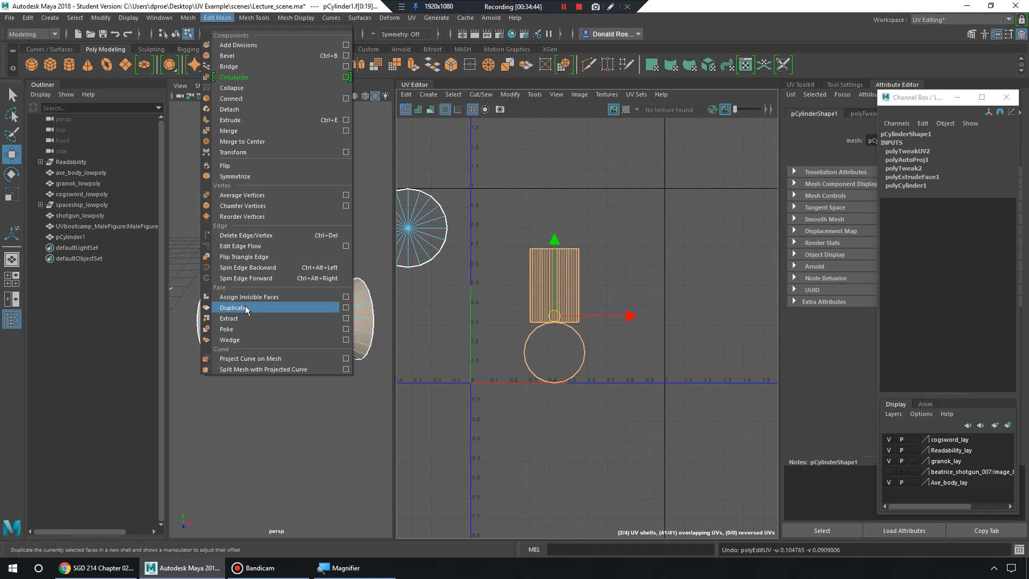
# Extract the selected cap faces into a separate piece, then select the cap and body pieces.
pyautogui.click(249, 317)
pyautogui.keyDown('alt'); pyautogui.moveTo(257, 316); pyautogui.dragTo(294, 251); pyautogui.keyUp('alt')
pyautogui.moveTo(294, 251); pyautogui.dragTo(332, 211, button='right')
pyautogui.keyDown('alt'); pyautogui.moveTo(333, 212); pyautogui.dragTo(357, 187); pyautogui.keyUp('alt')
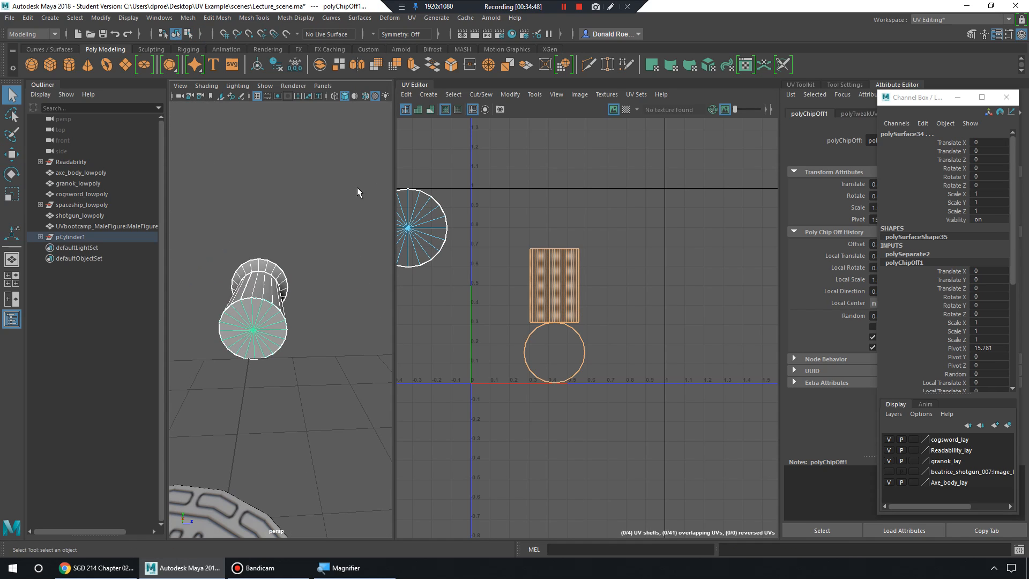
pyautogui.click(260, 318)
pyautogui.keyDown('alt'); pyautogui.moveTo(260, 319); pyautogui.dragTo(198, 295); pyautogui.keyUp('alt')
pyautogui.keyDown('alt'); pyautogui.moveTo(371, 303); pyautogui.dragTo(255, 305); pyautogui.keyUp('alt')
pyautogui.click(310, 295)
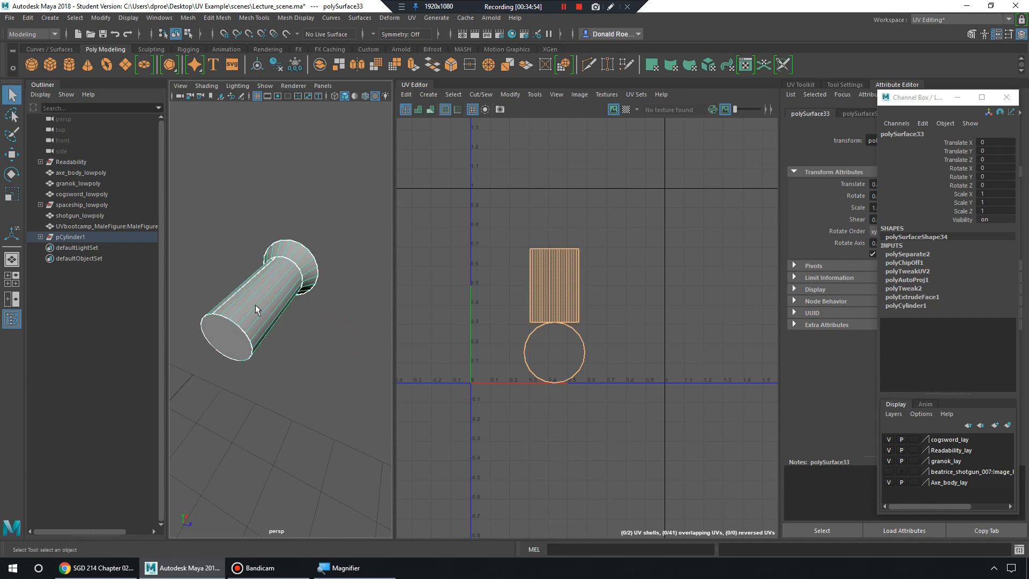
# Switch to the four-view layout and frame a selected face of the cylinder body.
pyautogui.moveTo(255, 305)
pyautogui.keyDown('alt'); pyautogui.mouseDown(button='right')
pyautogui.moveTo(346, 349)
pyautogui.moveTo(333, 321)
pyautogui.moveTo(262, 291)
pyautogui.mouseUp(button='right'); pyautogui.keyUp('alt')
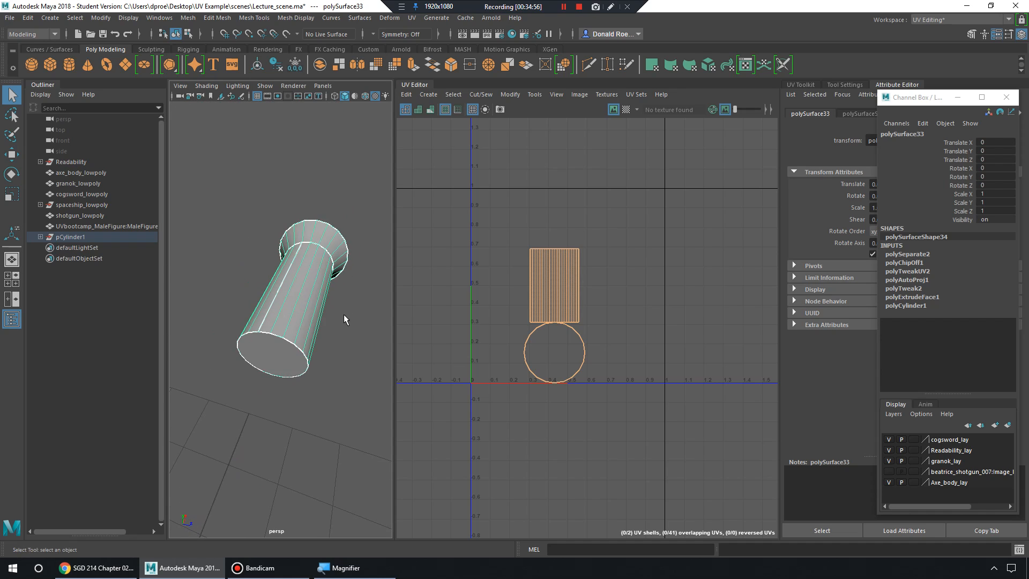
pyautogui.keyDown('alt'); pyautogui.moveTo(343, 319); pyautogui.dragTo(297, 297); pyautogui.keyUp('alt')
pyautogui.press('space')
pyautogui.press('space')
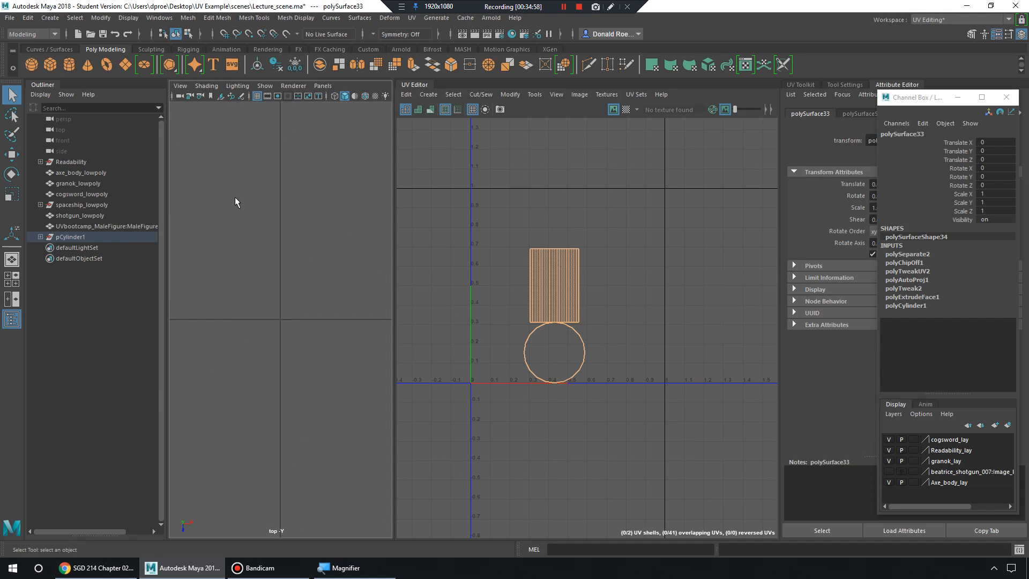
pyautogui.press('space')
pyautogui.keyDown('alt'); pyautogui.moveTo(325, 207); pyautogui.dragTo(339, 175); pyautogui.keyUp('alt')
pyautogui.moveTo(340, 173); pyautogui.dragTo(344, 196, button='right')
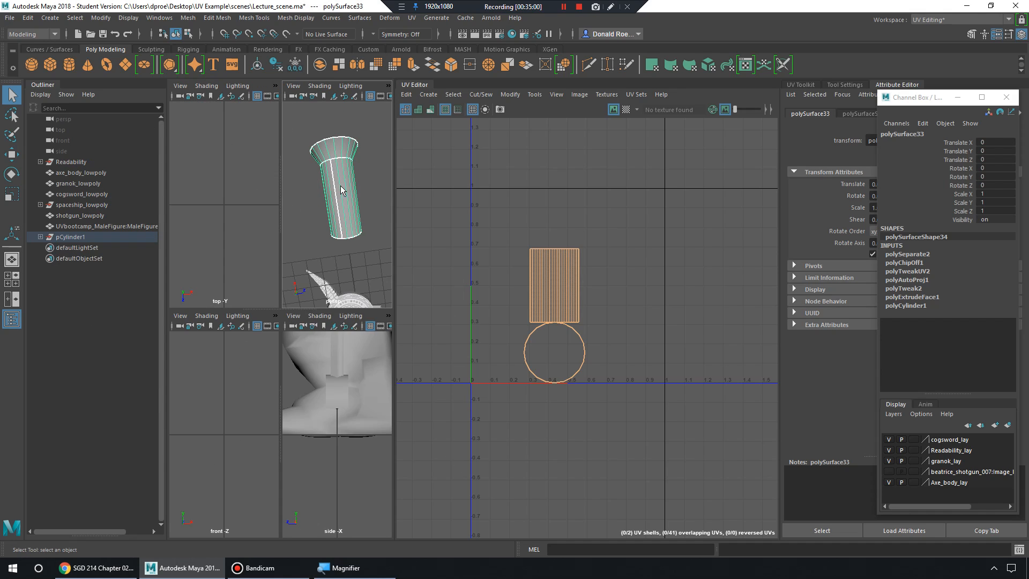
pyautogui.click(329, 192)
pyautogui.press('f')
# Select and clear the side faces in the top view, then return to four views in Object Mode.
pyautogui.press('space')
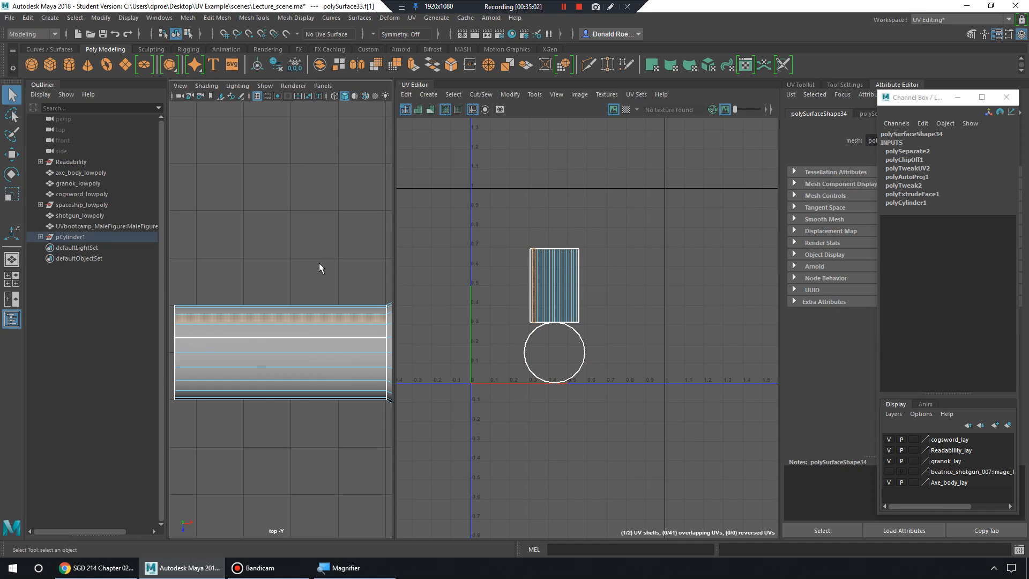
pyautogui.keyDown('alt'); pyautogui.moveTo(320, 284); pyautogui.dragTo(268, 277, button='right'); pyautogui.keyUp('alt')
pyautogui.keyDown('alt'); pyautogui.moveTo(329, 285); pyautogui.dragTo(319, 280, button='middle'); pyautogui.keyUp('alt')
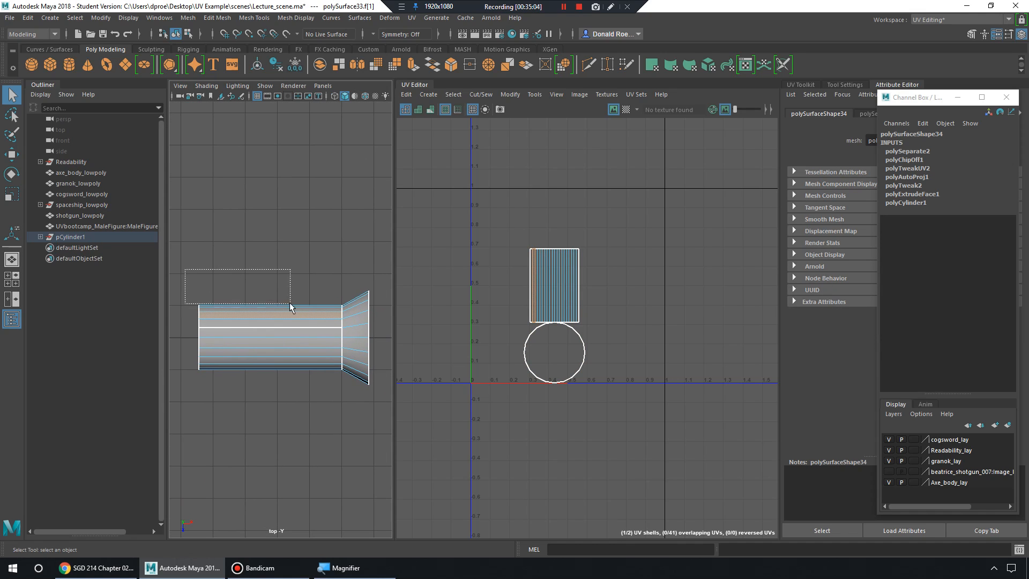
pyautogui.moveTo(386, 329); pyautogui.dragTo(386, 330)
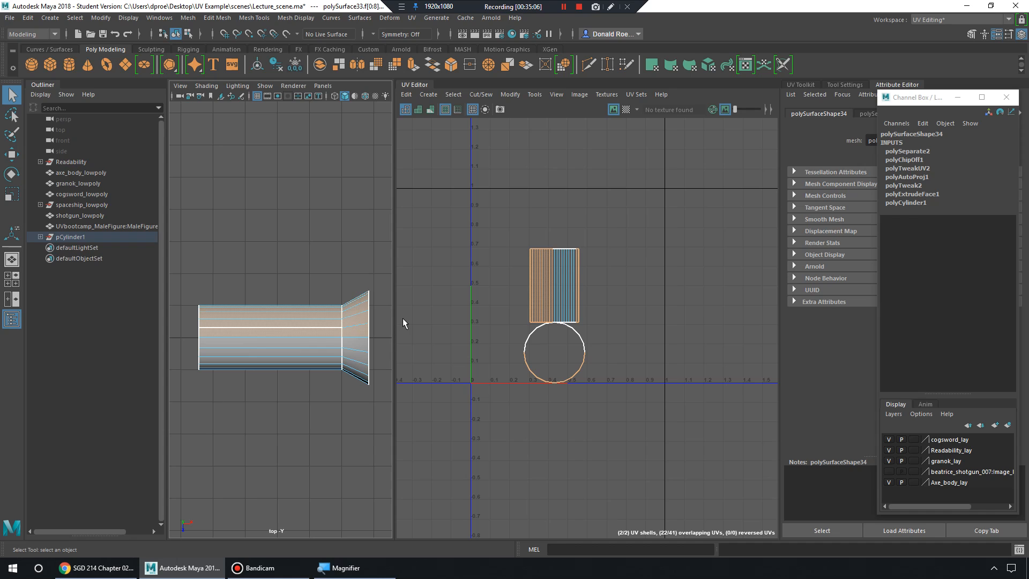
pyautogui.click(403, 318)
pyautogui.press('space')
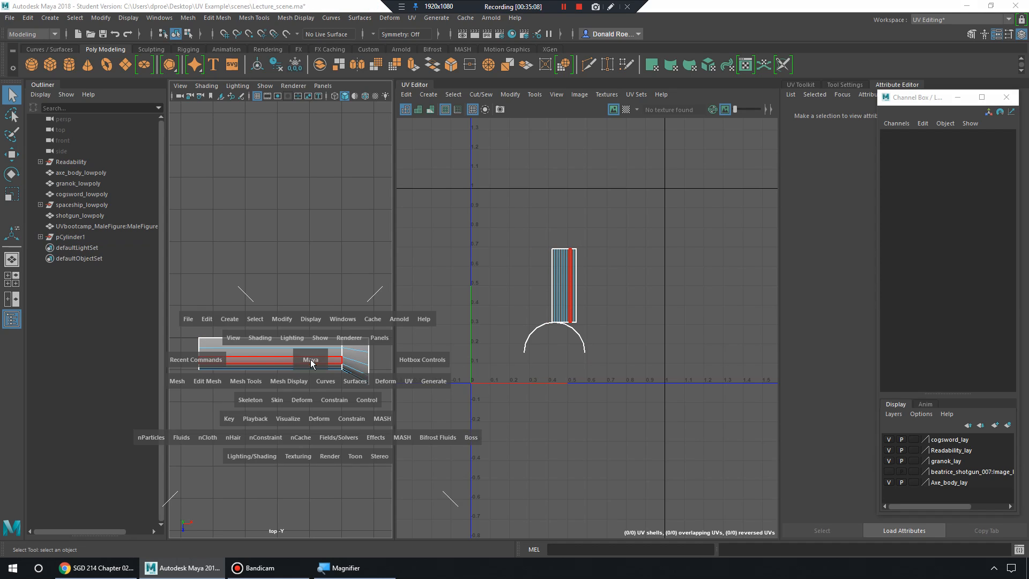
pyautogui.press('space')
pyautogui.press('space')
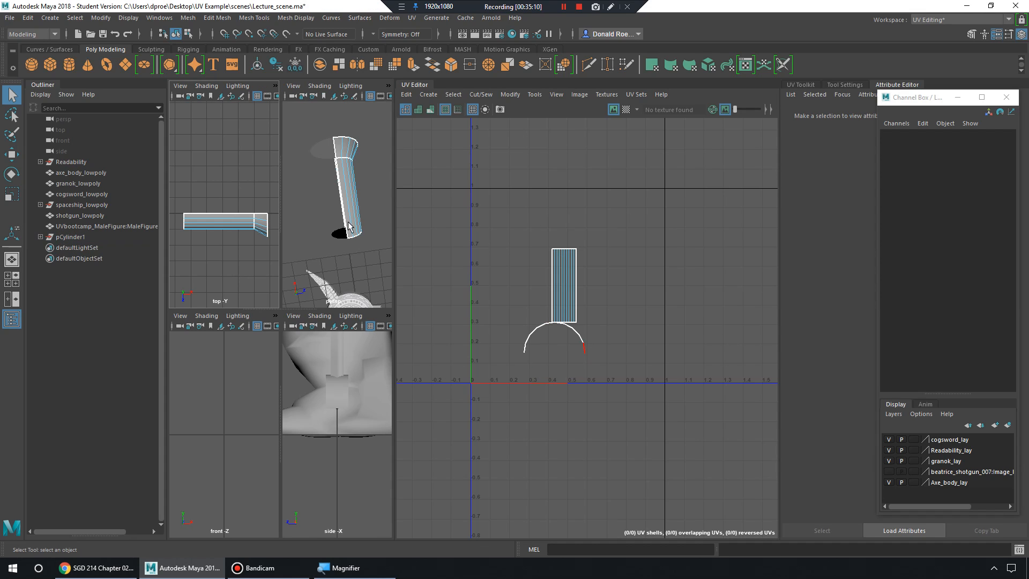
pyautogui.keyDown('alt'); pyautogui.moveTo(345, 216); pyautogui.dragTo(504, 236); pyautogui.keyUp('alt')
pyautogui.keyDown('alt'); pyautogui.moveTo(367, 232); pyautogui.dragTo(339, 219); pyautogui.keyUp('alt')
pyautogui.moveTo(339, 219); pyautogui.dragTo(356, 182, button='right')
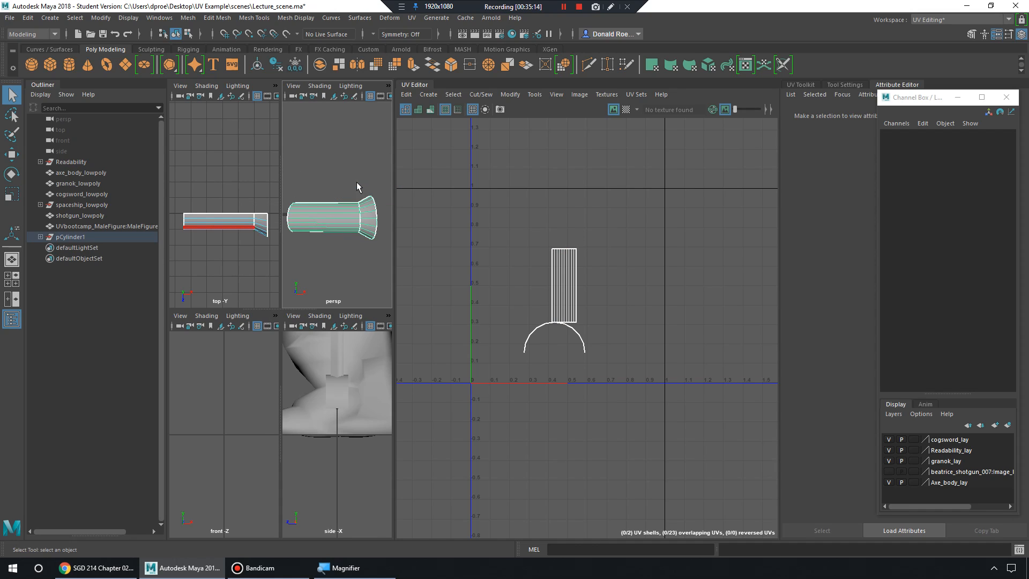
# Apply a planar UV projection to the cylinder body and hide the floating Channel Box.
pyautogui.click(413, 18)
pyautogui.click(461, 107)
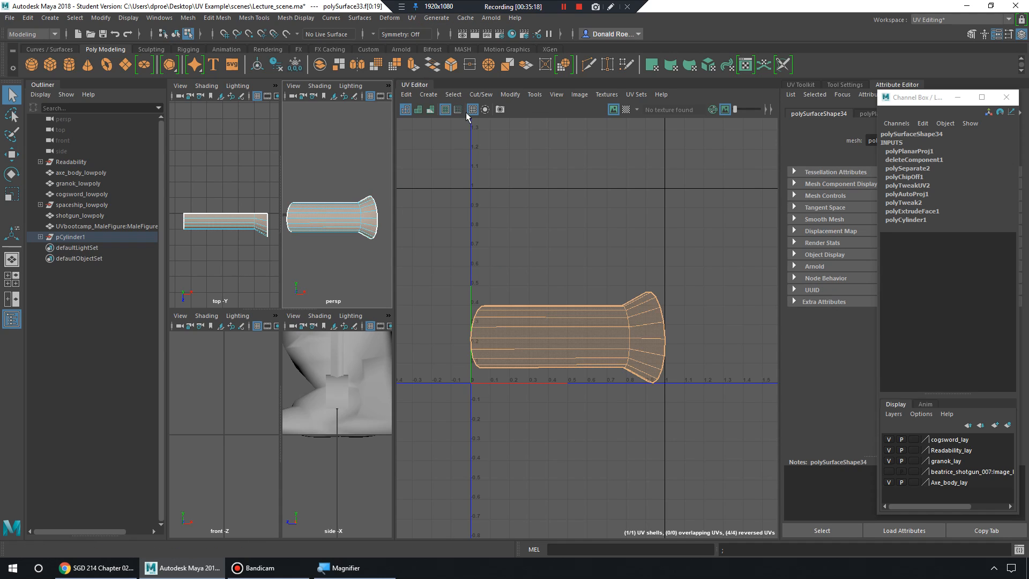
pyautogui.press('w')
pyautogui.scroll(2, 563, 340)
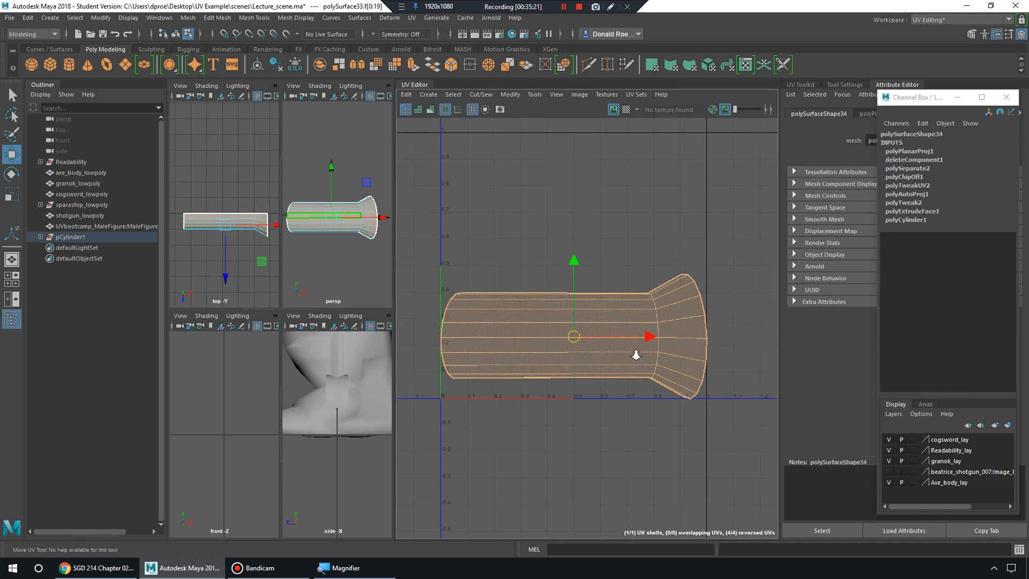
pyautogui.click(958, 97)
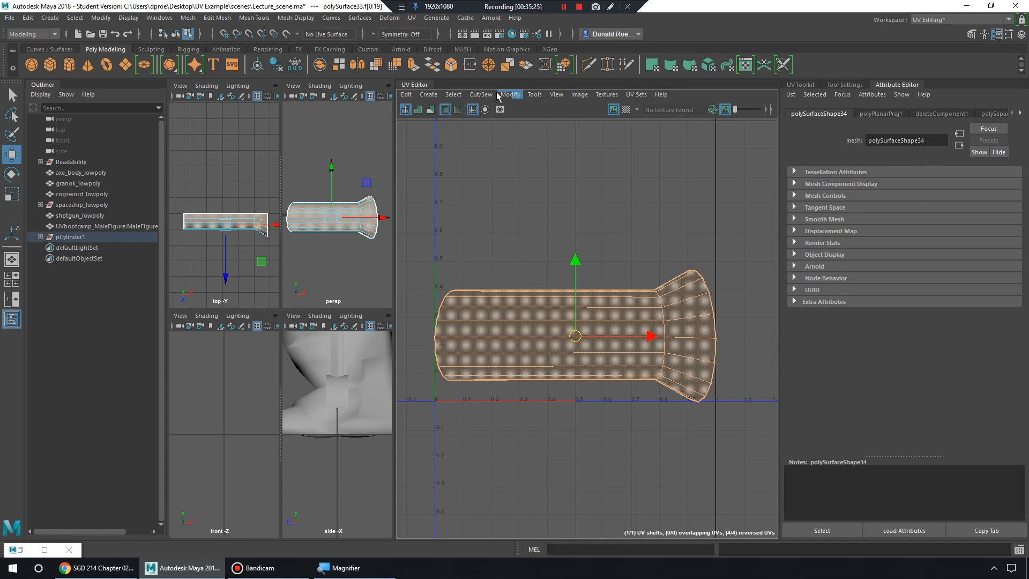
# Show the UV Toolkit panel from the UV Editor's Tools menu.
pyautogui.click(636, 94)
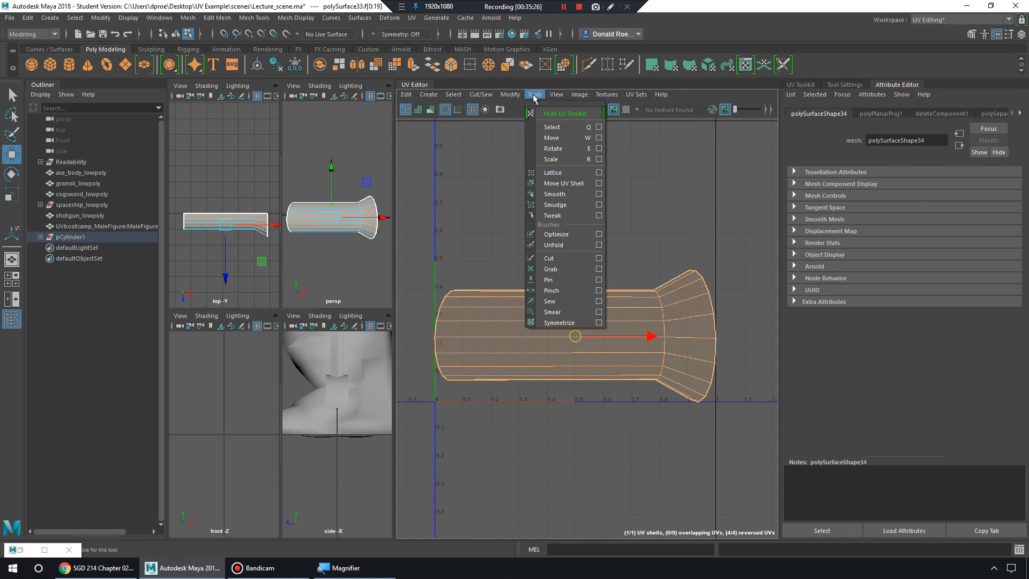
pyautogui.click(549, 113)
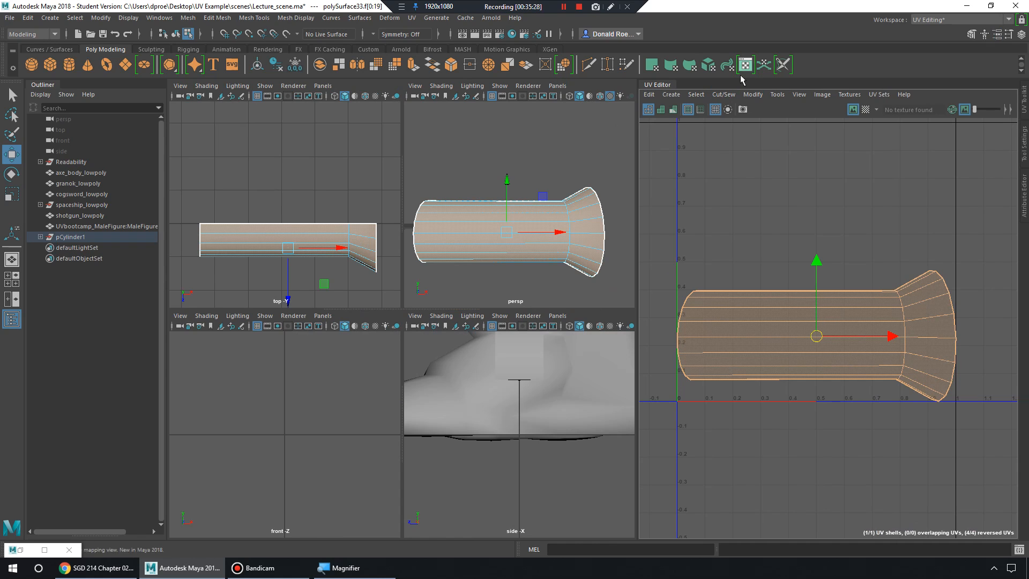
pyautogui.click(778, 94)
pyautogui.click(786, 110)
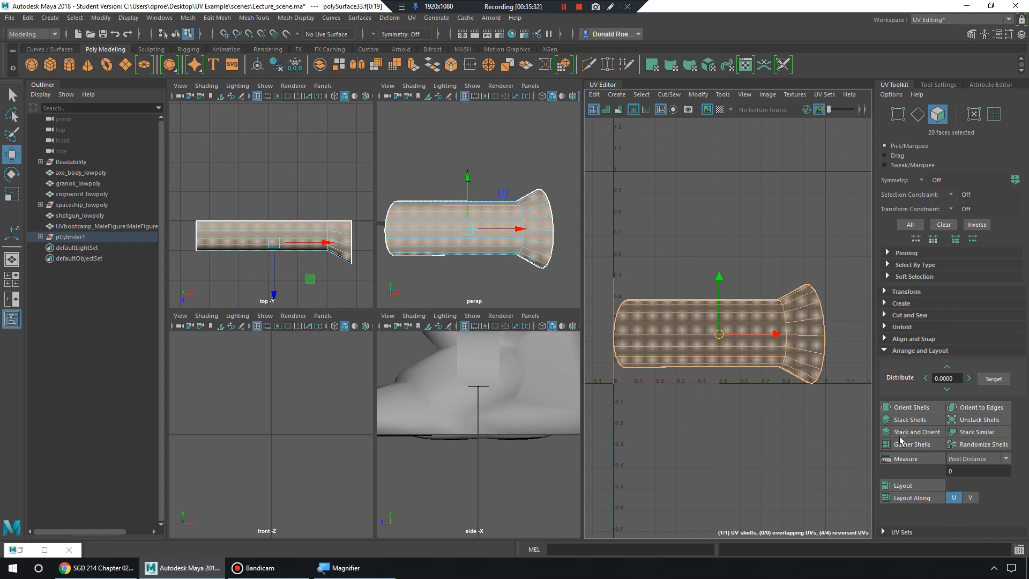
# Unfold the cylinder's UV shell with the UV Toolkit's Unfold command.
pyautogui.click(885, 351)
pyautogui.click(884, 327)
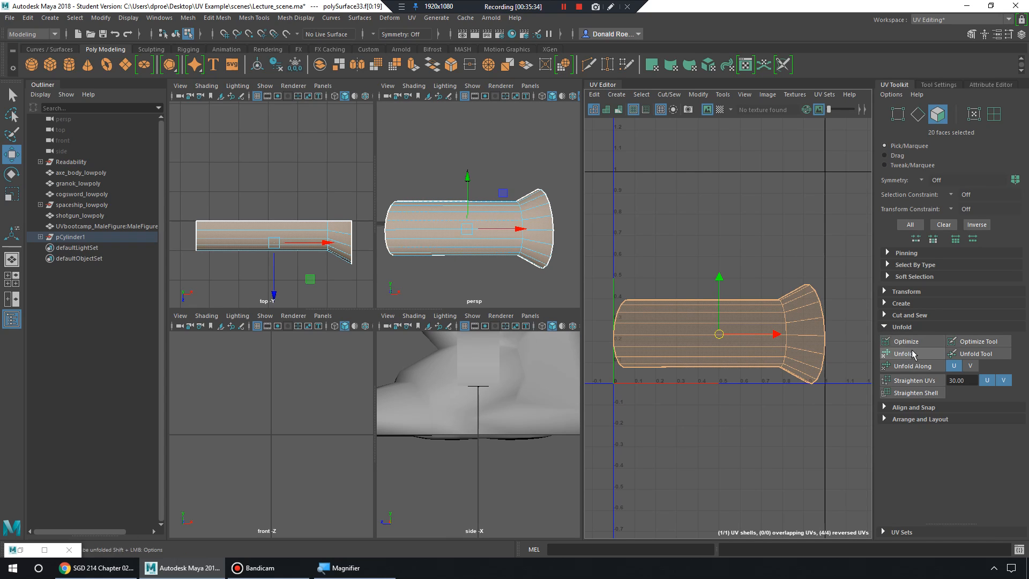
pyautogui.click(923, 355)
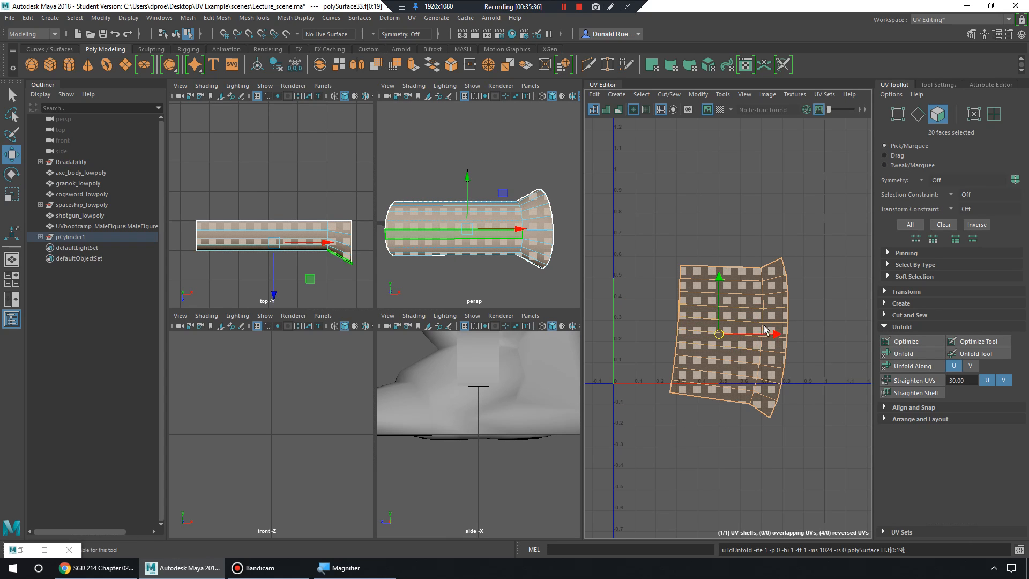
# Rotate the unfolded UV shell slightly clockwise.
pyautogui.press('e')
pyautogui.moveTo(767, 306); pyautogui.dragTo(762, 302)
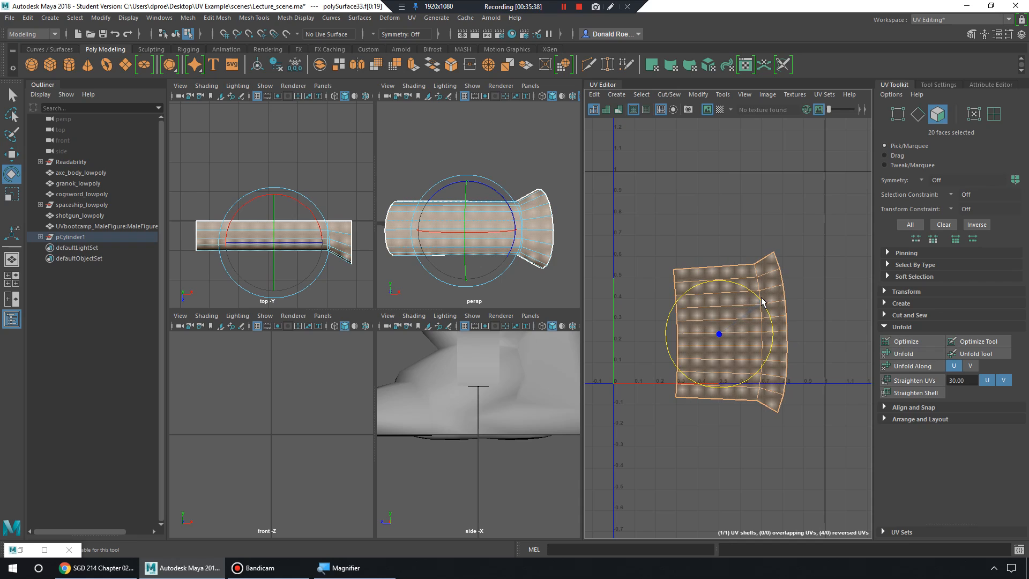
pyautogui.keyDown('alt'); pyautogui.moveTo(483, 207); pyautogui.dragTo(524, 245); pyautogui.keyUp('alt')
pyautogui.press('w')
pyautogui.press('e')
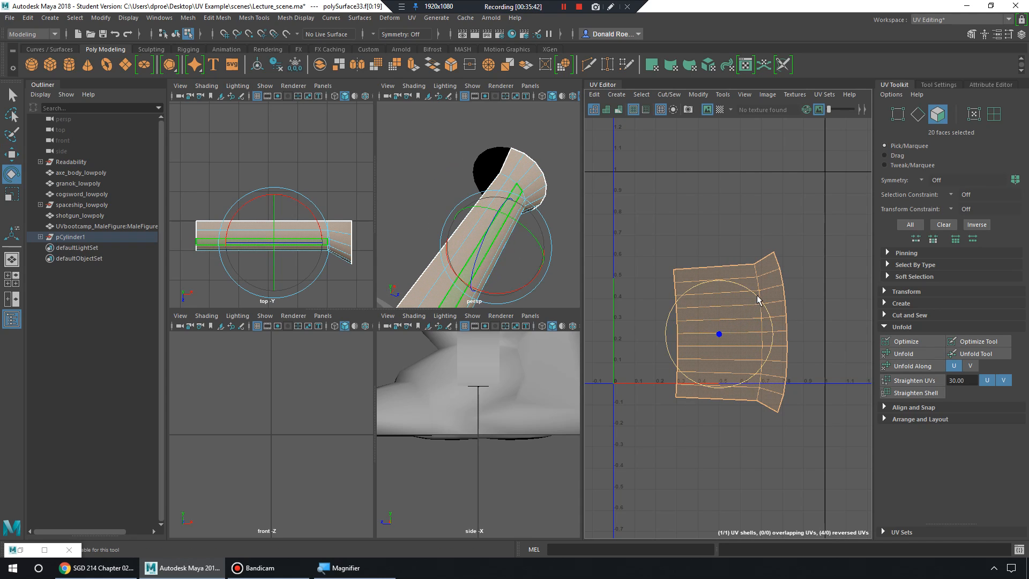
pyautogui.moveTo(758, 295); pyautogui.dragTo(742, 284)
pyautogui.keyDown('alt'); pyautogui.moveTo(478, 199); pyautogui.dragTo(542, 214); pyautogui.keyUp('alt')
pyautogui.keyDown('alt'); pyautogui.moveTo(736, 348); pyautogui.dragTo(757, 316, button='middle'); pyautogui.keyUp('alt')
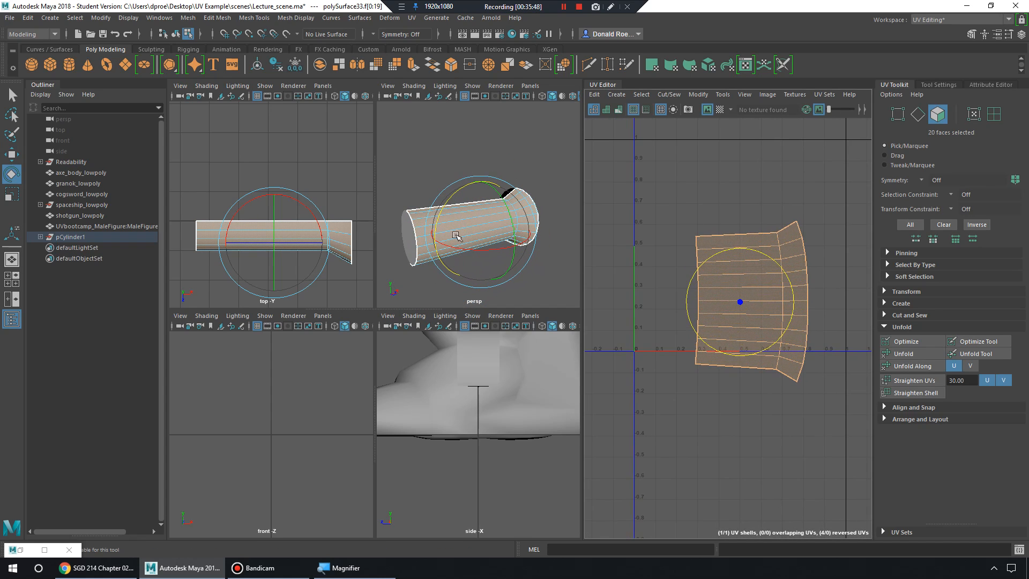
pyautogui.moveTo(456, 234)
pyautogui.keyDown('alt'); pyautogui.mouseDown()
pyautogui.moveTo(485, 234)
pyautogui.moveTo(472, 228)
pyautogui.mouseUp(); pyautogui.keyUp('alt')
# Select the whole UV shell and move it down below the 0–1 UV square.
pyautogui.click(411, 234)
pyautogui.scroll(-3, 713, 229)
pyautogui.keyDown('alt'); pyautogui.moveTo(715, 232); pyautogui.dragTo(762, 248, button='middle'); pyautogui.keyUp('alt')
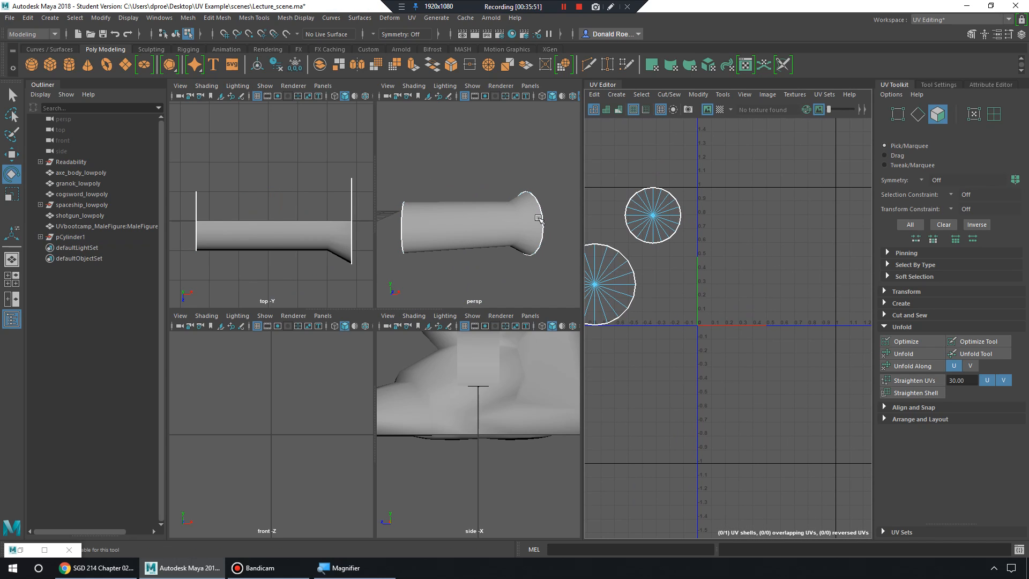
pyautogui.hotkey('ctrl', 'z')
pyautogui.click(782, 289)
pyautogui.press('w')
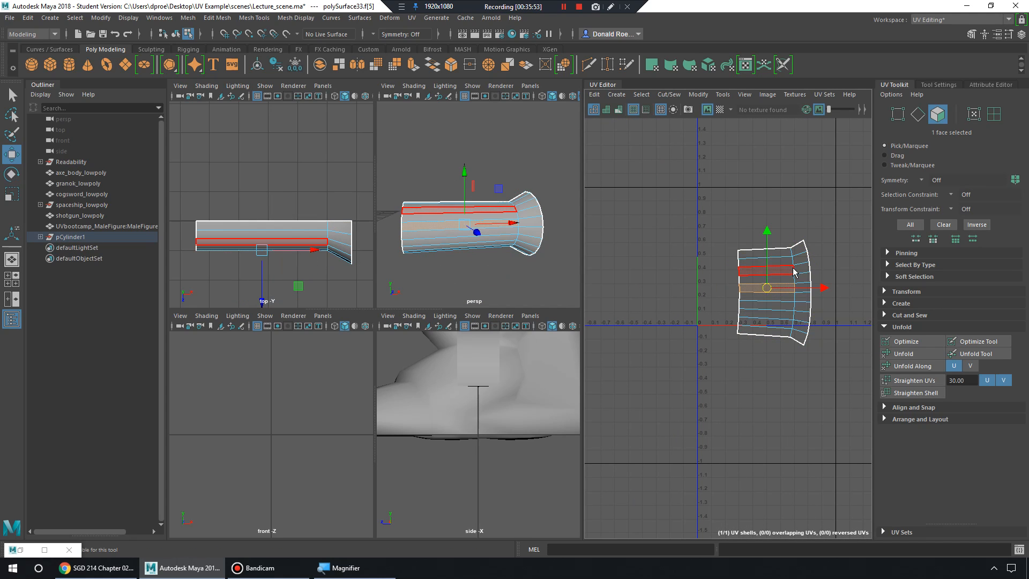
pyautogui.doubleClick(794, 271)
pyautogui.moveTo(775, 292); pyautogui.dragTo(773, 406)
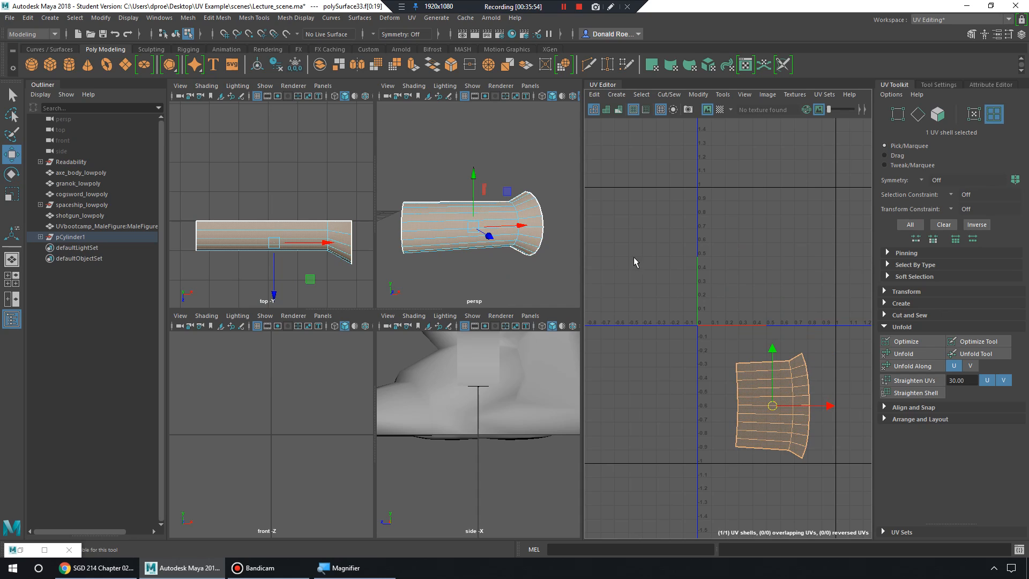
pyautogui.keyDown('alt'); pyautogui.moveTo(494, 262); pyautogui.dragTo(411, 184); pyautogui.keyUp('alt')
pyautogui.scroll(-5, 411, 183)
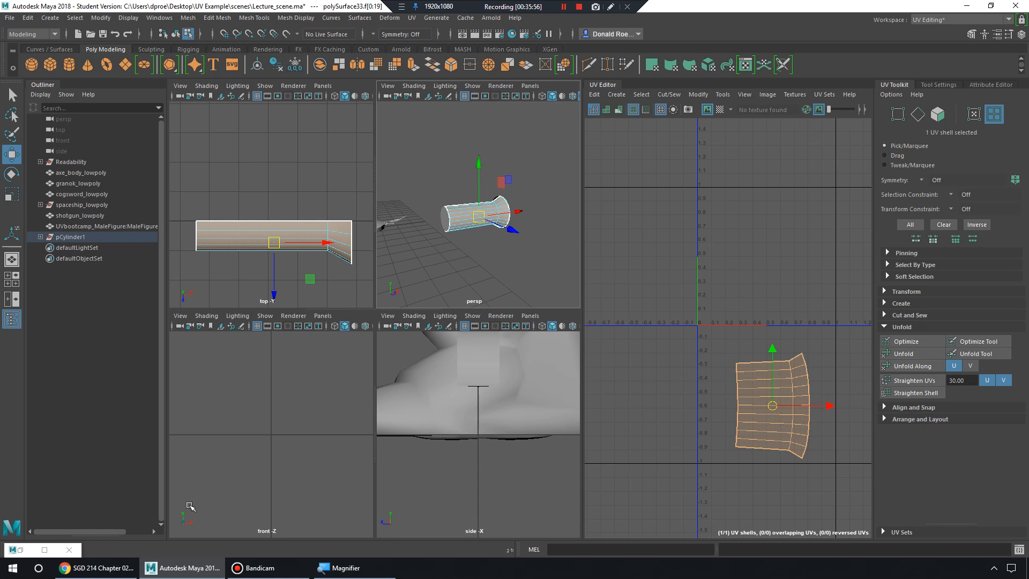
pyautogui.click(160, 18)
# In Hypershade, assign lambert8 (Ship_ao texture) to the cylinder and its end cap.
pyautogui.moveTo(201, 81)
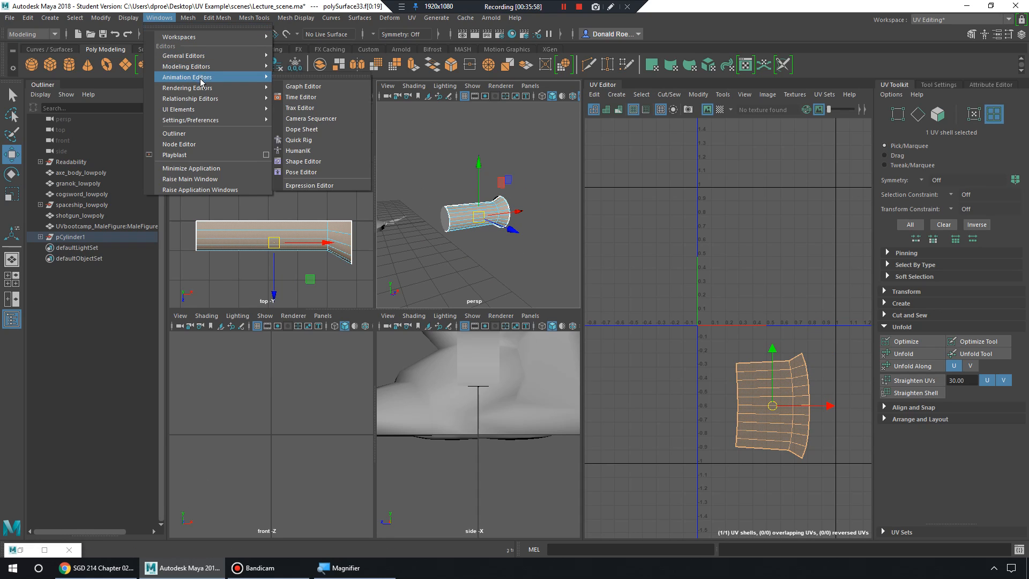
pyautogui.click(304, 90)
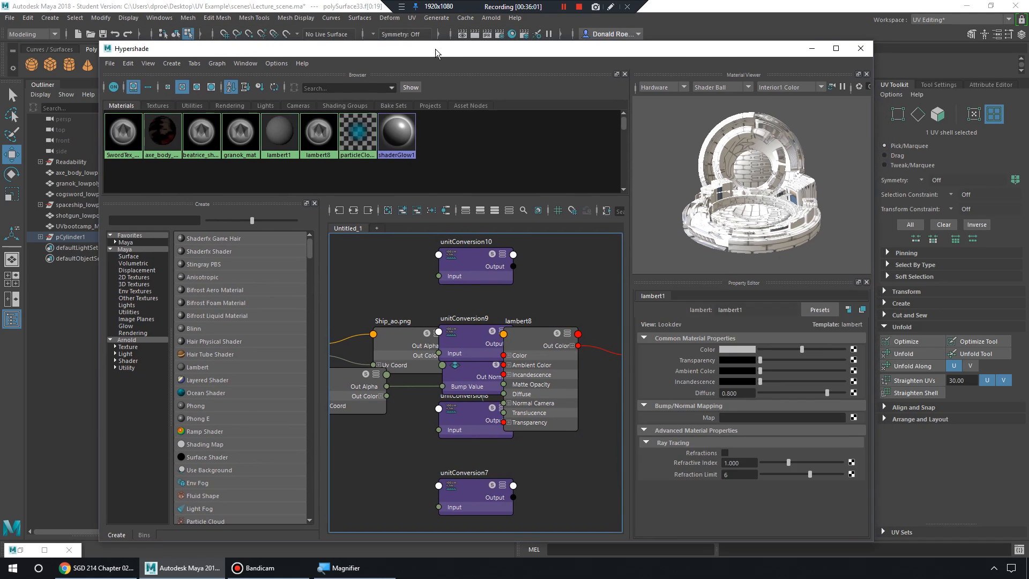
pyautogui.moveTo(444, 45); pyautogui.dragTo(631, 268)
pyautogui.moveTo(466, 215); pyautogui.dragTo(511, 169, button='right')
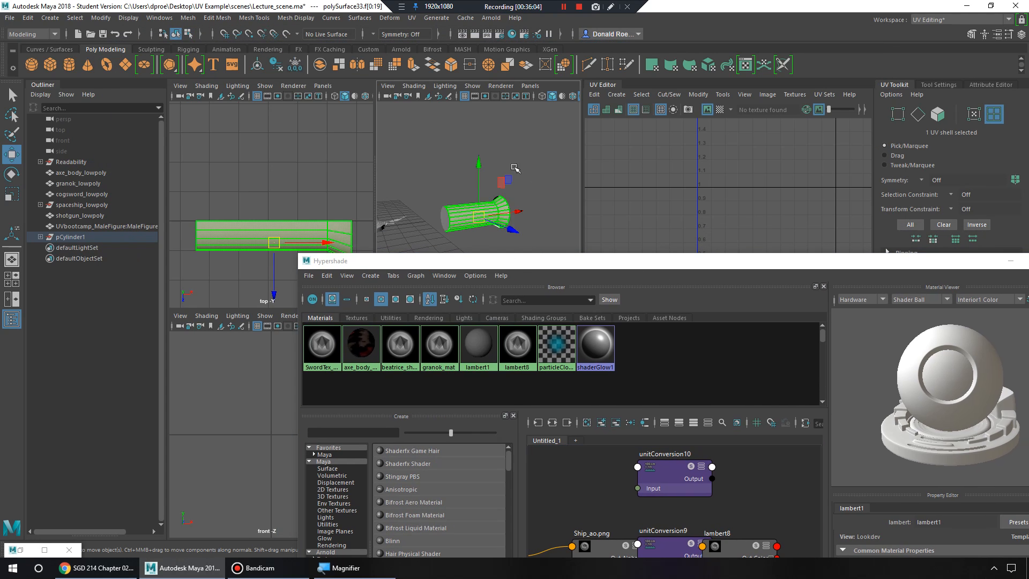
pyautogui.click(513, 167)
pyautogui.moveTo(416, 187); pyautogui.dragTo(521, 239)
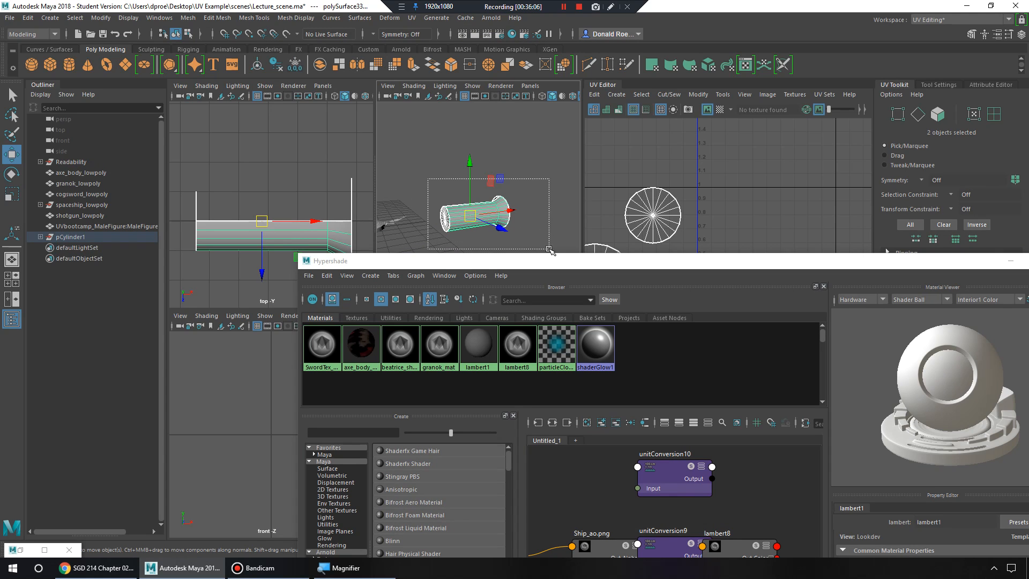
pyautogui.moveTo(509, 327); pyautogui.dragTo(520, 316, button='right')
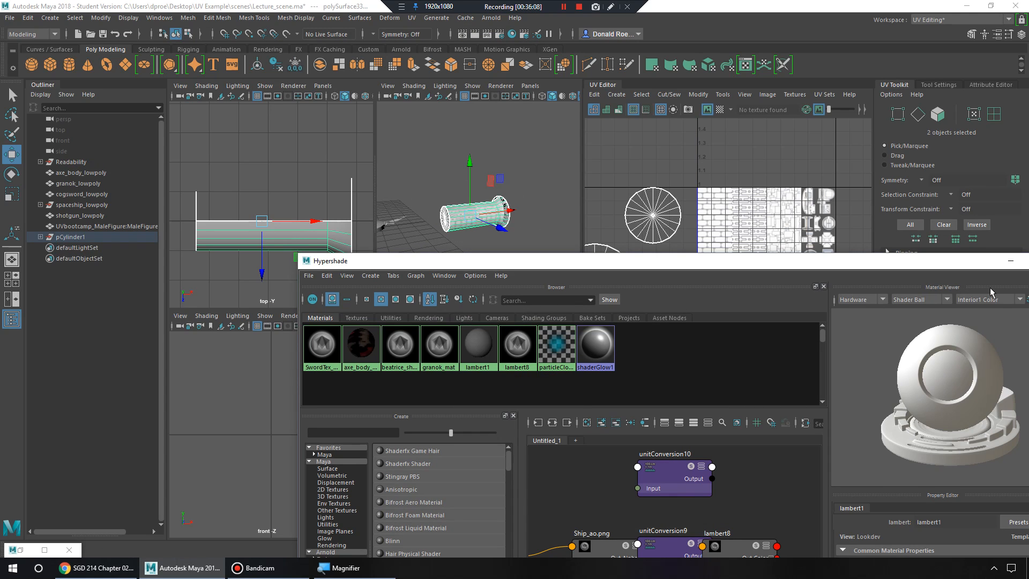
pyautogui.click(1010, 262)
pyautogui.scroll(8, 482, 262)
# Select the end cap's small circle UV shell and move it onto the texture's right column.
pyautogui.moveTo(504, 228)
pyautogui.keyDown('alt'); pyautogui.mouseDown()
pyautogui.moveTo(478, 221)
pyautogui.moveTo(524, 199)
pyautogui.moveTo(490, 224)
pyautogui.mouseUp(); pyautogui.keyUp('alt')
pyautogui.scroll(4, 512, 209)
pyautogui.scroll(-6, 513, 208)
pyautogui.keyDown('alt'); pyautogui.moveTo(732, 301); pyautogui.dragTo(769, 289, button='middle'); pyautogui.keyUp('alt')
pyautogui.moveTo(690, 205); pyautogui.dragTo(662, 196, button='right')
pyautogui.click(674, 220)
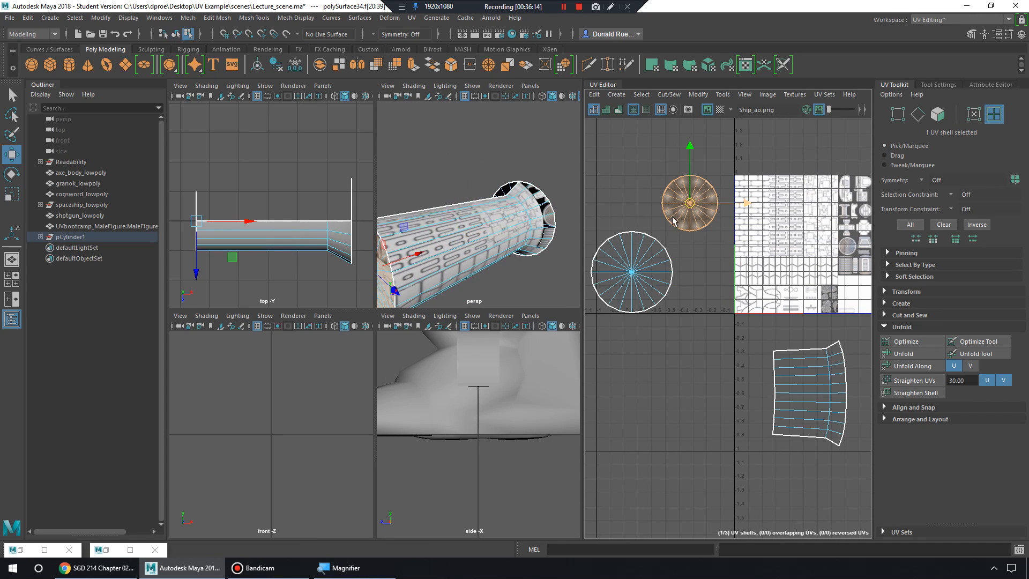
pyautogui.keyDown('alt'); pyautogui.moveTo(479, 238); pyautogui.dragTo(523, 231); pyautogui.keyUp('alt')
pyautogui.keyDown('alt'); pyautogui.moveTo(694, 230); pyautogui.dragTo(596, 262, button='middle'); pyautogui.keyUp('alt')
pyautogui.moveTo(593, 236); pyautogui.dragTo(760, 226)
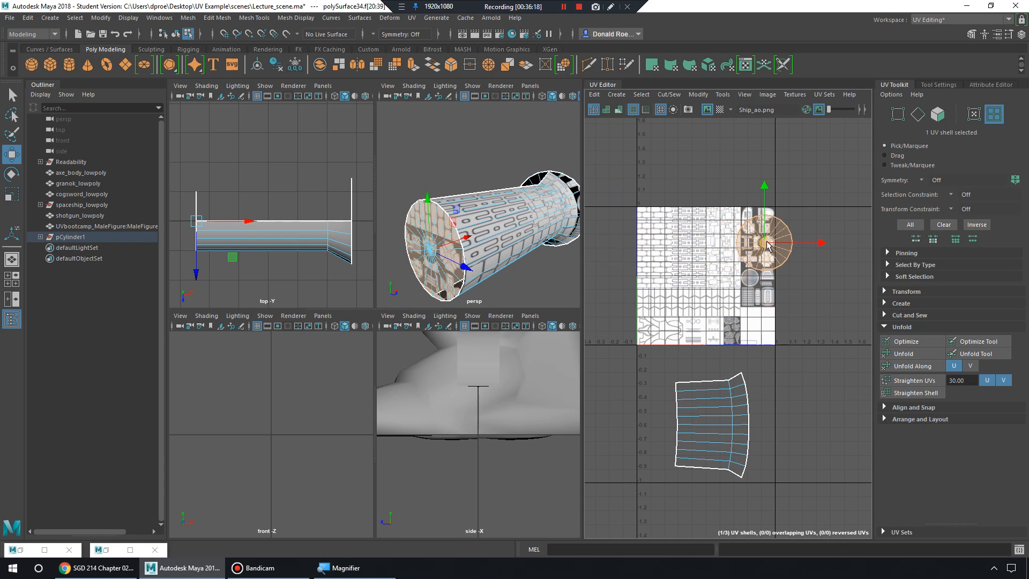
pyautogui.press('f')
pyautogui.keyDown('alt'); pyautogui.moveTo(738, 330); pyautogui.dragTo(904, 369, button='right'); pyautogui.keyUp('alt')
# Shrink the cap shell and line it up over Ship_ao's round hatch.
pyautogui.press('r')
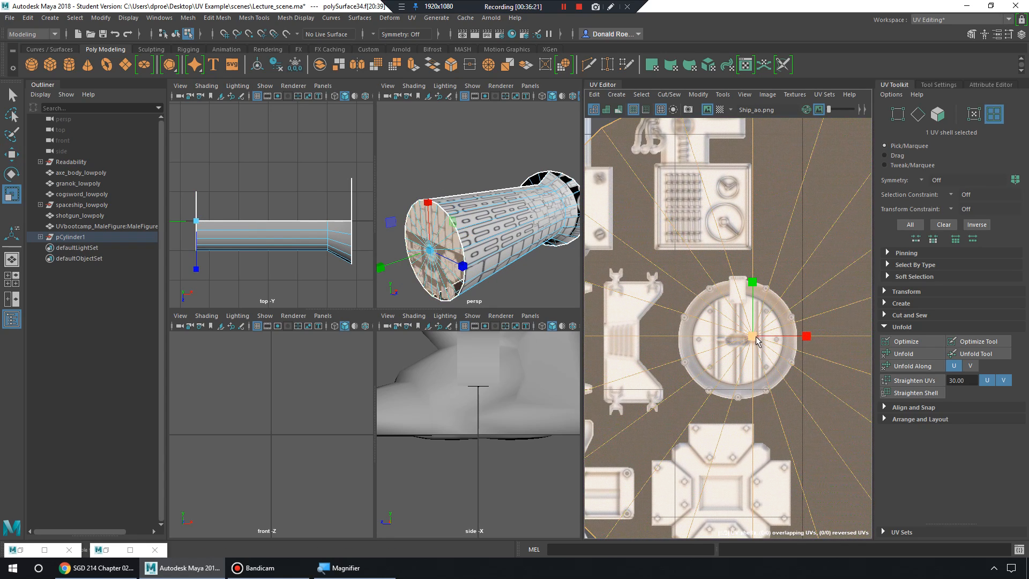
pyautogui.moveTo(753, 337)
pyautogui.mouseDown()
pyautogui.moveTo(712, 340)
pyautogui.moveTo(740, 342)
pyautogui.mouseUp()
pyautogui.press('w')
pyautogui.keyDown('alt'); pyautogui.moveTo(462, 273); pyautogui.dragTo(524, 268); pyautogui.keyUp('alt')
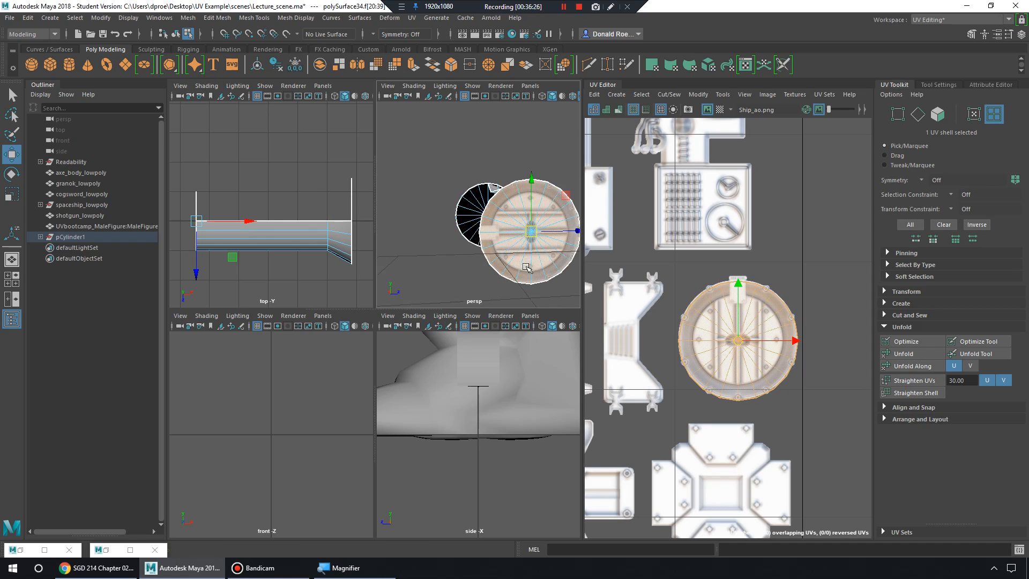
pyautogui.keyDown('alt'); pyautogui.moveTo(524, 268); pyautogui.dragTo(492, 268, button='middle'); pyautogui.keyUp('alt')
pyautogui.keyDown('alt'); pyautogui.moveTo(492, 268); pyautogui.dragTo(518, 251, button='right'); pyautogui.keyUp('alt')
pyautogui.keyDown('alt'); pyautogui.moveTo(518, 252); pyautogui.dragTo(506, 235, button='middle'); pyautogui.keyUp('alt')
pyautogui.keyDown('alt'); pyautogui.moveTo(506, 236); pyautogui.dragTo(502, 235); pyautogui.keyUp('alt')
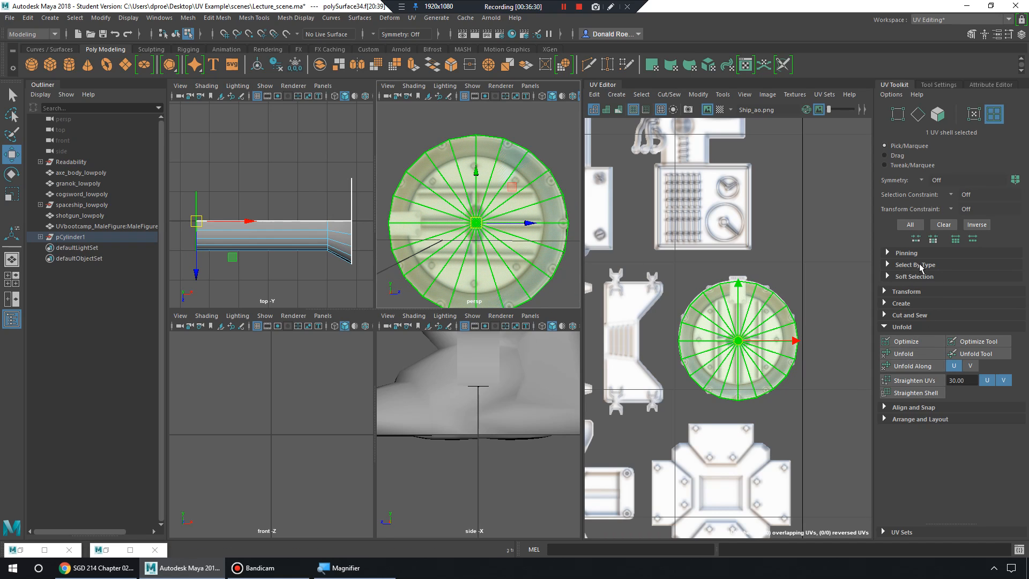
# Rotate the cap's UVs by 90 degrees.
pyautogui.click(886, 293)
pyautogui.scroll(-3, 886, 294)
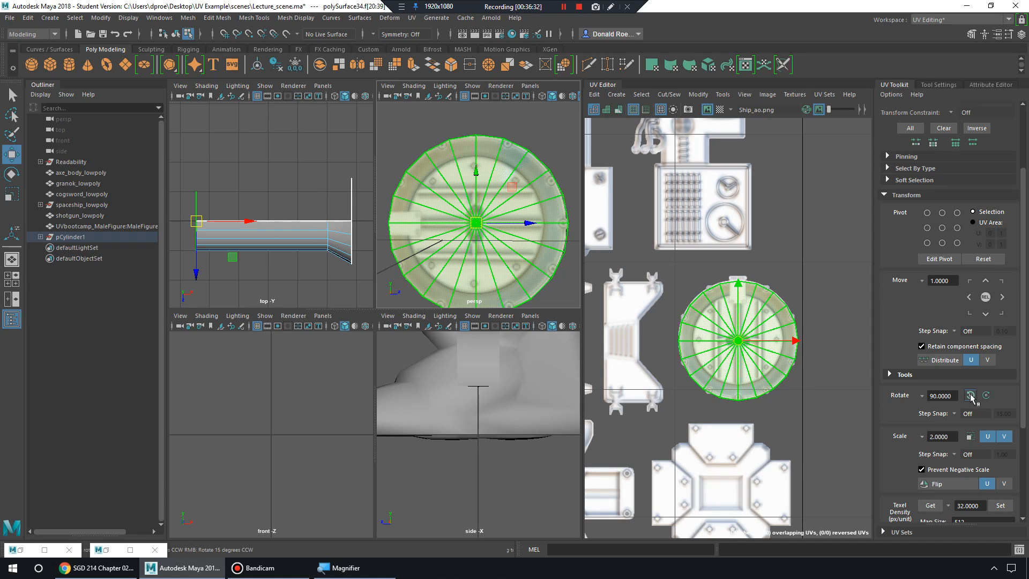
pyautogui.click(971, 396)
# Move the stray round UV shell from outside the texture over the fan disc.
pyautogui.keyDown('alt'); pyautogui.moveTo(532, 258); pyautogui.dragTo(415, 287); pyautogui.keyUp('alt')
pyautogui.keyDown('alt'); pyautogui.moveTo(509, 257); pyautogui.dragTo(424, 244, button='right'); pyautogui.keyUp('alt')
pyautogui.keyDown('alt'); pyautogui.moveTo(755, 370); pyautogui.dragTo(541, 335, button='right'); pyautogui.keyUp('alt')
pyautogui.keyDown('alt'); pyautogui.moveTo(610, 313); pyautogui.dragTo(800, 260, button='middle'); pyautogui.keyUp('alt')
pyautogui.keyDown('alt'); pyautogui.moveTo(660, 339); pyautogui.dragTo(809, 284, button='middle'); pyautogui.keyUp('alt')
pyautogui.keyDown('alt'); pyautogui.moveTo(809, 284); pyautogui.dragTo(676, 327, button='right'); pyautogui.keyUp('alt')
pyautogui.click(632, 354)
pyautogui.moveTo(605, 359); pyautogui.dragTo(829, 343)
pyautogui.keyDown('alt'); pyautogui.moveTo(815, 335); pyautogui.dragTo(638, 326, button='middle'); pyautogui.keyUp('alt')
pyautogui.keyDown('alt'); pyautogui.moveTo(547, 278); pyautogui.dragTo(461, 241); pyautogui.keyUp('alt')
pyautogui.keyDown('alt'); pyautogui.moveTo(686, 298); pyautogui.dragTo(759, 304, button='right'); pyautogui.keyUp('alt')
pyautogui.moveTo(633, 349); pyautogui.dragTo(777, 322)
# Scale the round shell down to fit the fan disc.
pyautogui.press('r')
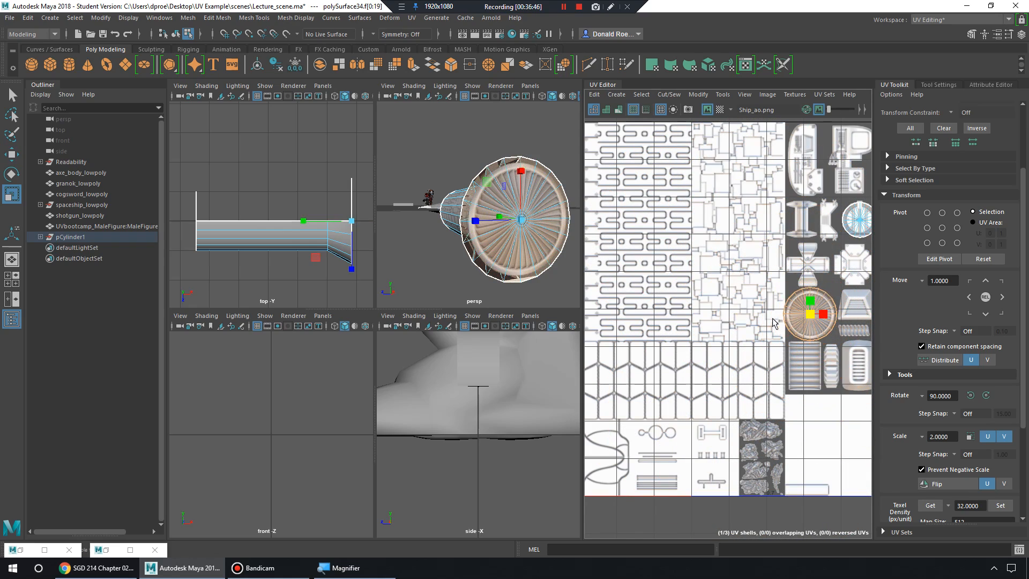
pyautogui.press('f')
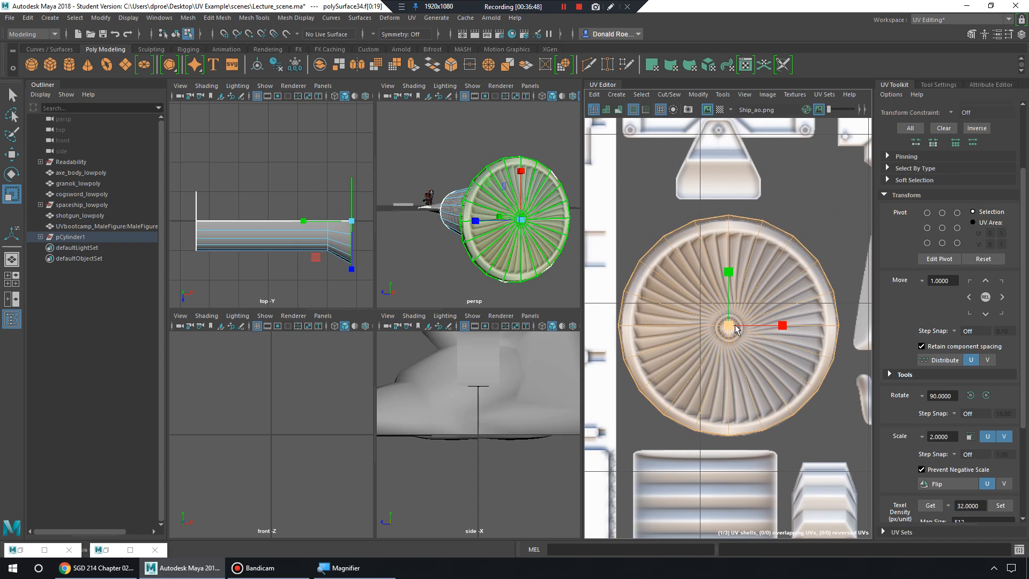
pyautogui.press('w')
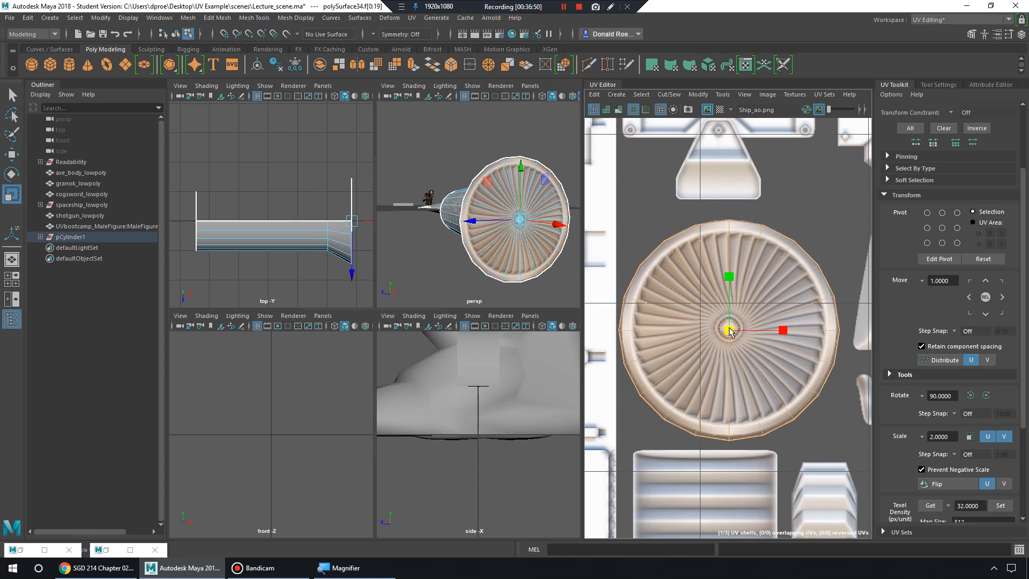
# Move the cylinder body's UV shell onto the riveted panels at the texture's upper-left.
pyautogui.keyDown('alt'); pyautogui.moveTo(472, 222); pyautogui.dragTo(515, 224); pyautogui.keyUp('alt')
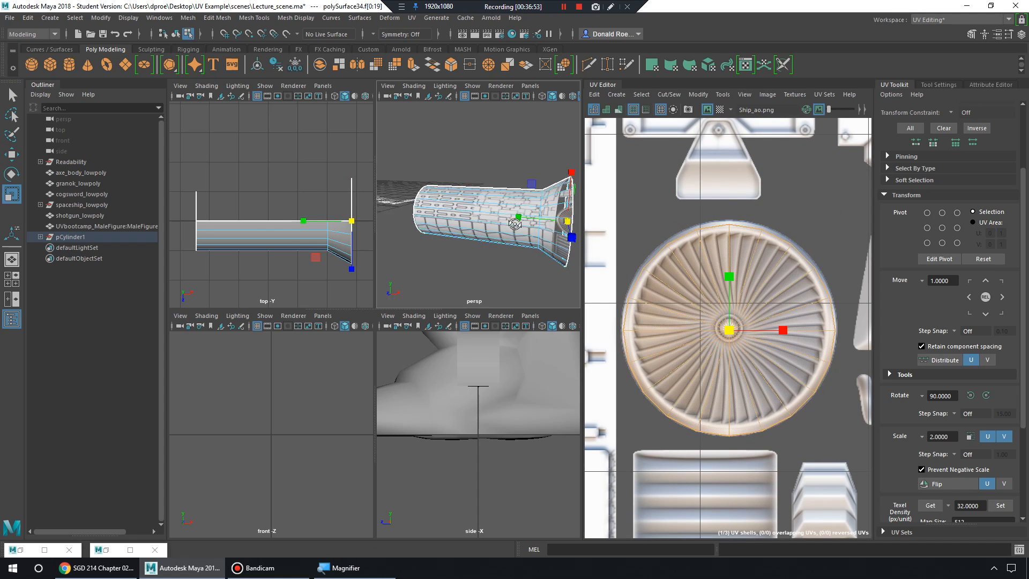
pyautogui.click(529, 222)
pyautogui.scroll(-10, 706, 326)
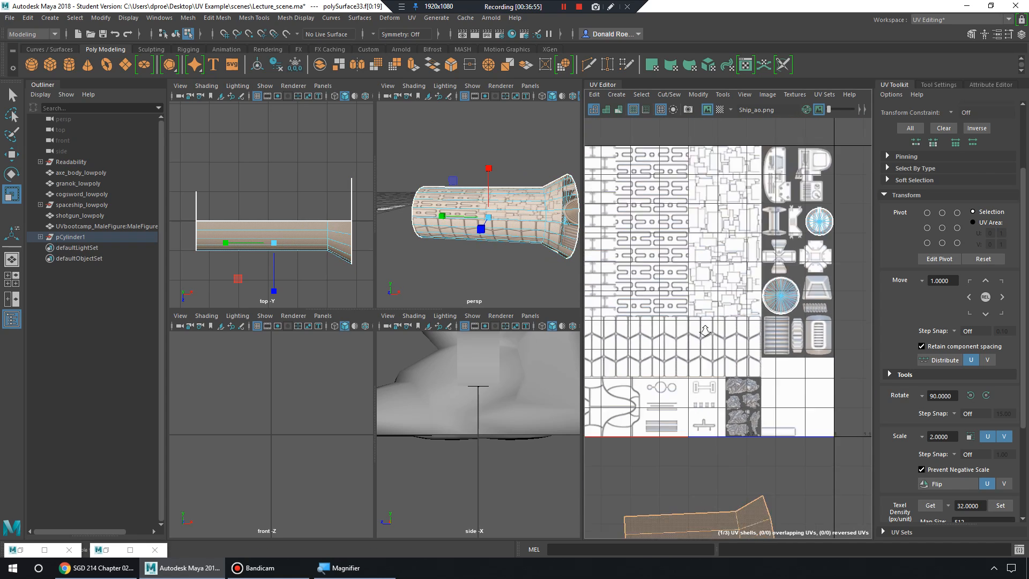
pyautogui.keyDown('alt'); pyautogui.moveTo(706, 326); pyautogui.dragTo(705, 280, button='middle'); pyautogui.keyUp('alt')
pyautogui.moveTo(727, 450); pyautogui.dragTo(633, 225)
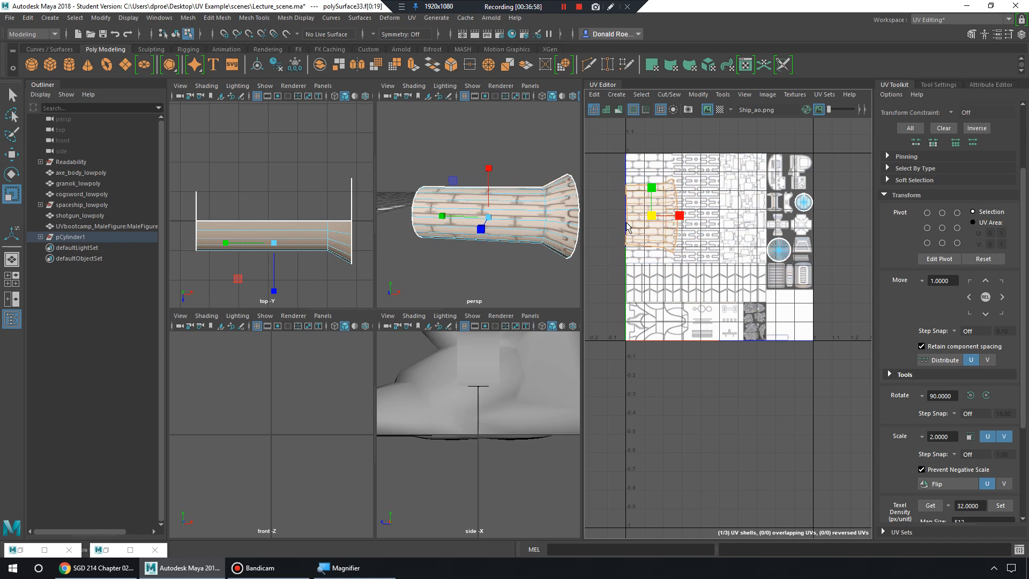
pyautogui.press('f')
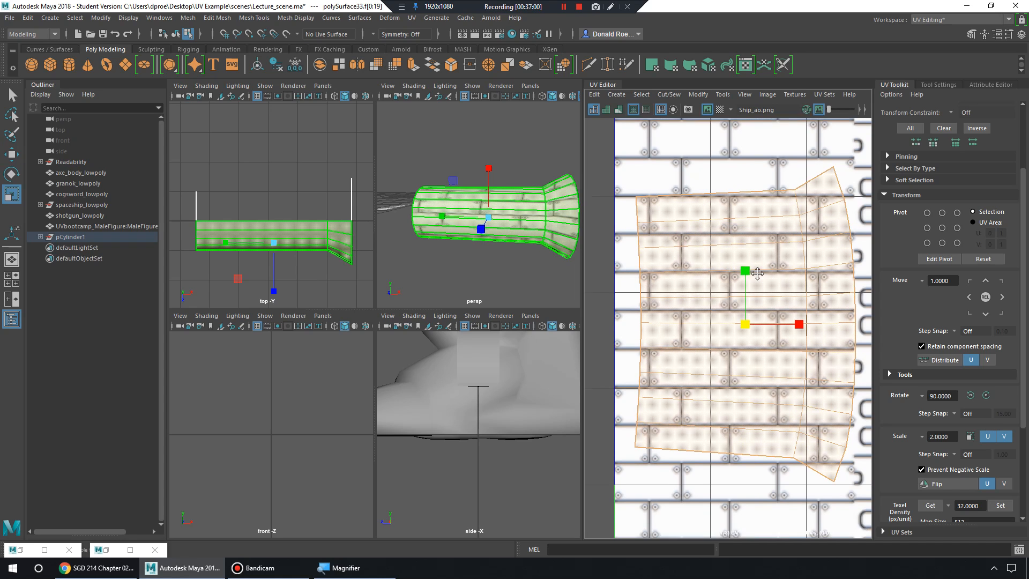
pyautogui.press('w')
pyautogui.moveTo(757, 322); pyautogui.dragTo(740, 322)
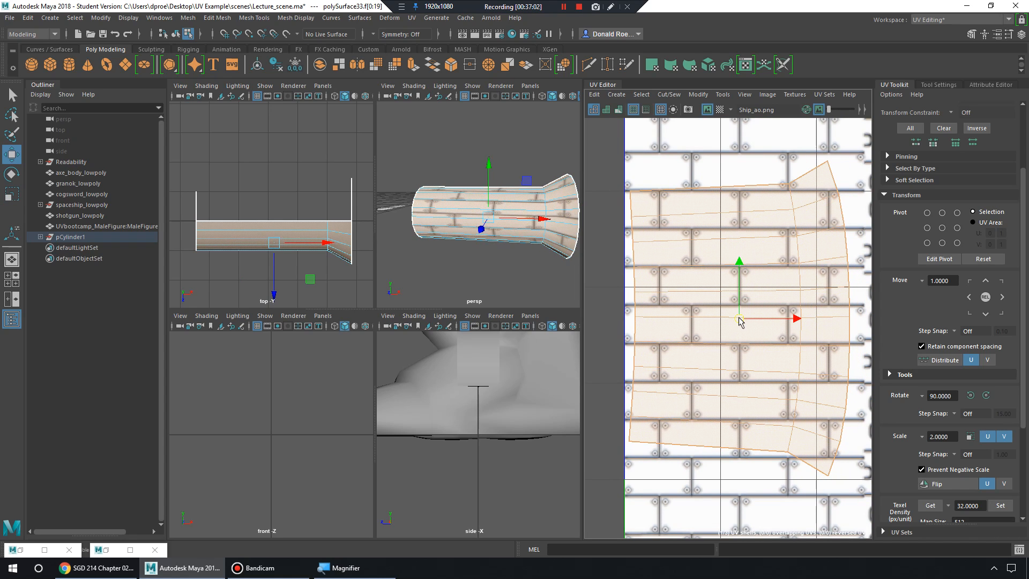
# Scale the body shell vertically over the panel strips.
pyautogui.keyDown('alt'); pyautogui.moveTo(476, 199); pyautogui.dragTo(528, 228); pyautogui.keyUp('alt')
pyautogui.scroll(5, 528, 228)
pyautogui.press('r')
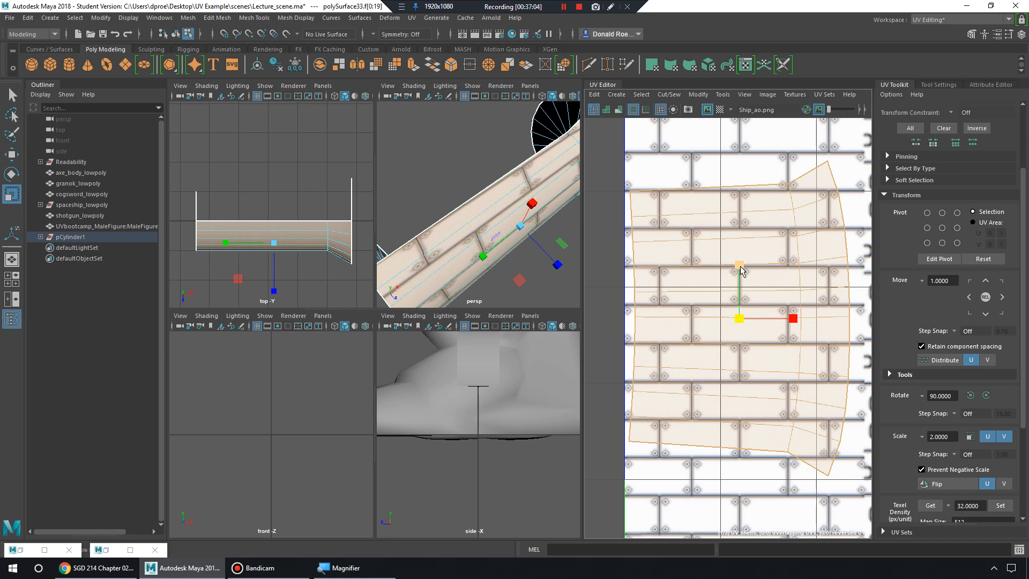
pyautogui.moveTo(742, 264); pyautogui.dragTo(747, 303)
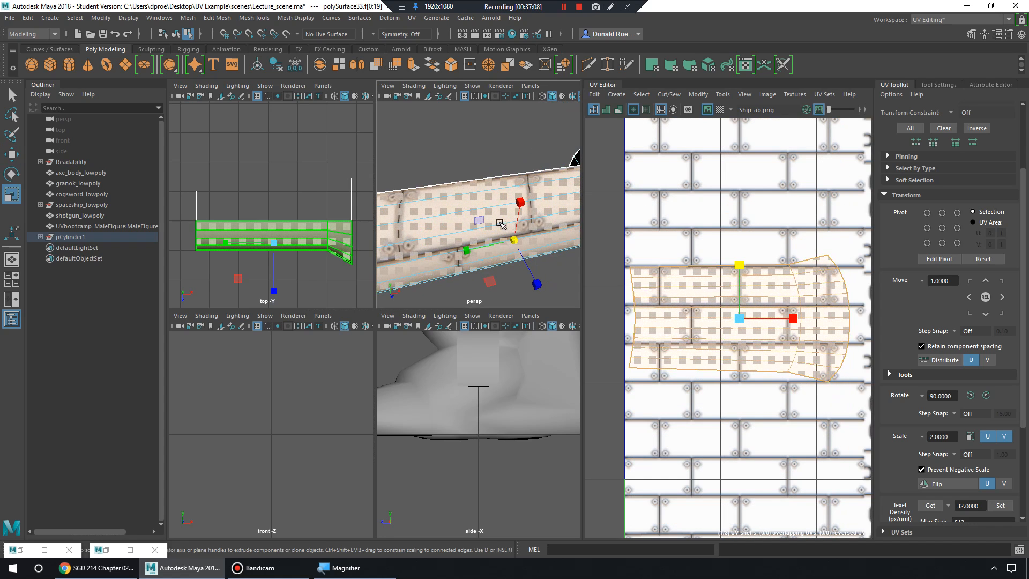
pyautogui.press('space')
pyautogui.keyDown('alt'); pyautogui.moveTo(445, 317); pyautogui.dragTo(433, 278); pyautogui.keyUp('alt')
pyautogui.keyDown('alt'); pyautogui.moveTo(786, 312); pyautogui.dragTo(790, 288, button='middle'); pyautogui.keyUp('alt')
# Switch the pipe body's selection to individual UVs.
pyautogui.rightClick(758, 270)
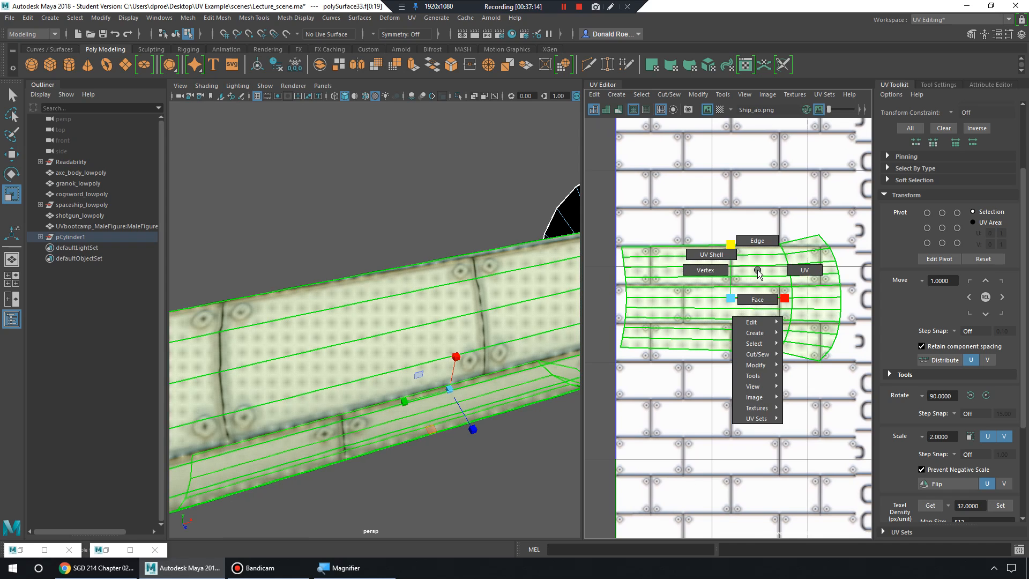
pyautogui.moveTo(737, 264); pyautogui.dragTo(730, 260, button='right')
pyautogui.rightClick(714, 260)
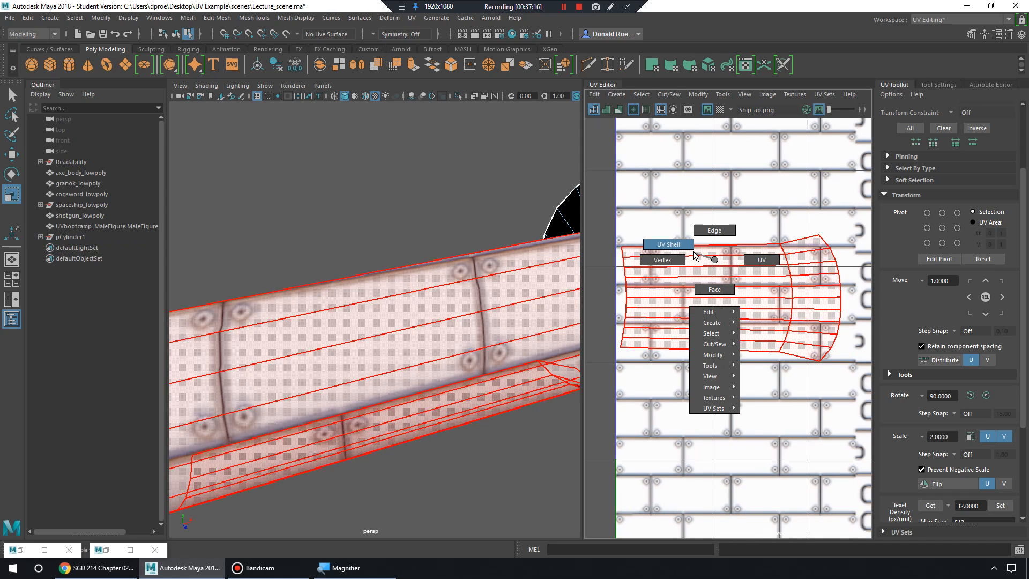
pyautogui.keyDown('alt'); pyautogui.moveTo(464, 310); pyautogui.dragTo(448, 232); pyautogui.keyUp('alt')
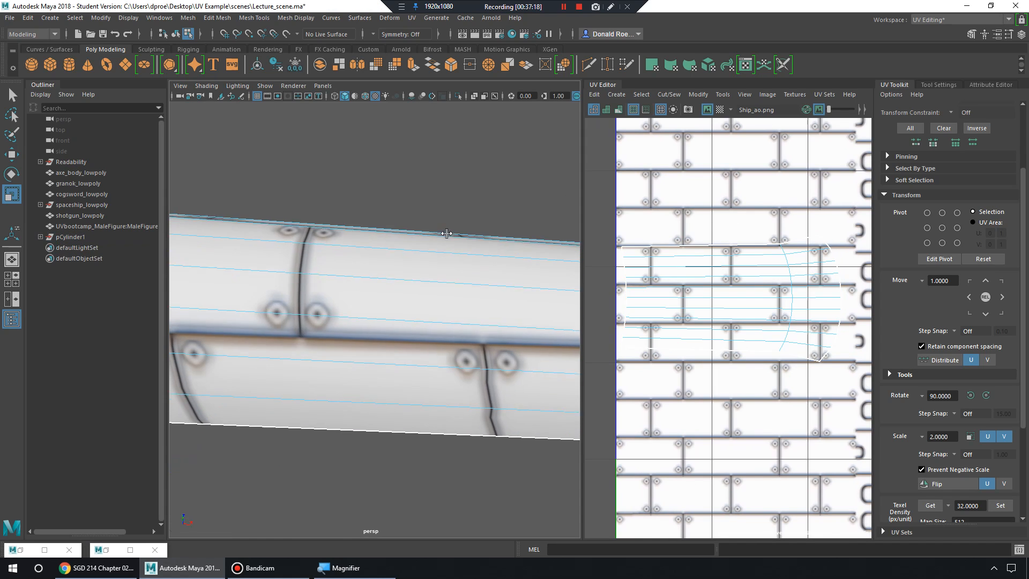
pyautogui.keyDown('alt'); pyautogui.moveTo(726, 275); pyautogui.dragTo(761, 271, button='middle'); pyautogui.keyUp('alt')
pyautogui.rightClick(726, 270)
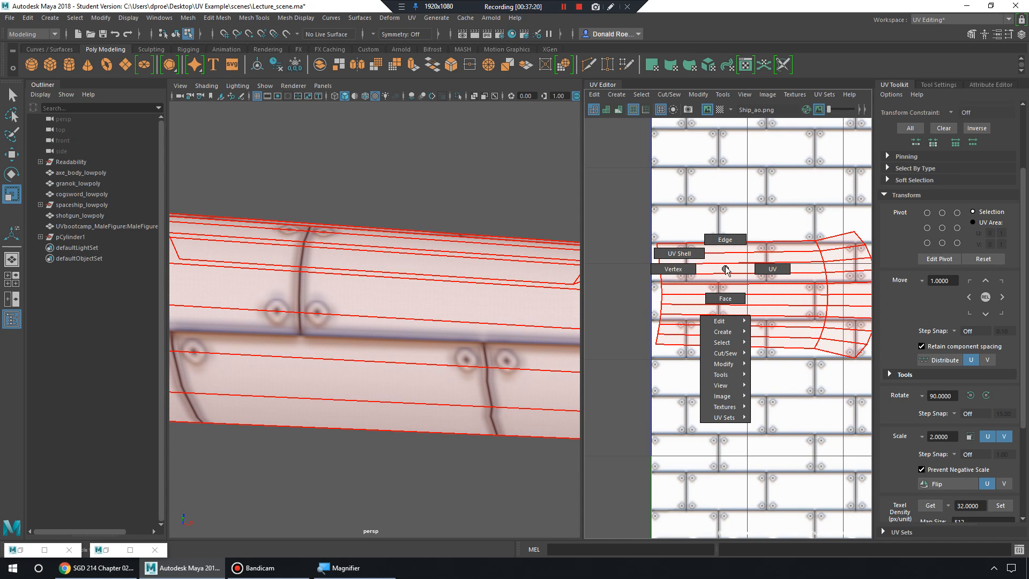
pyautogui.click(788, 270)
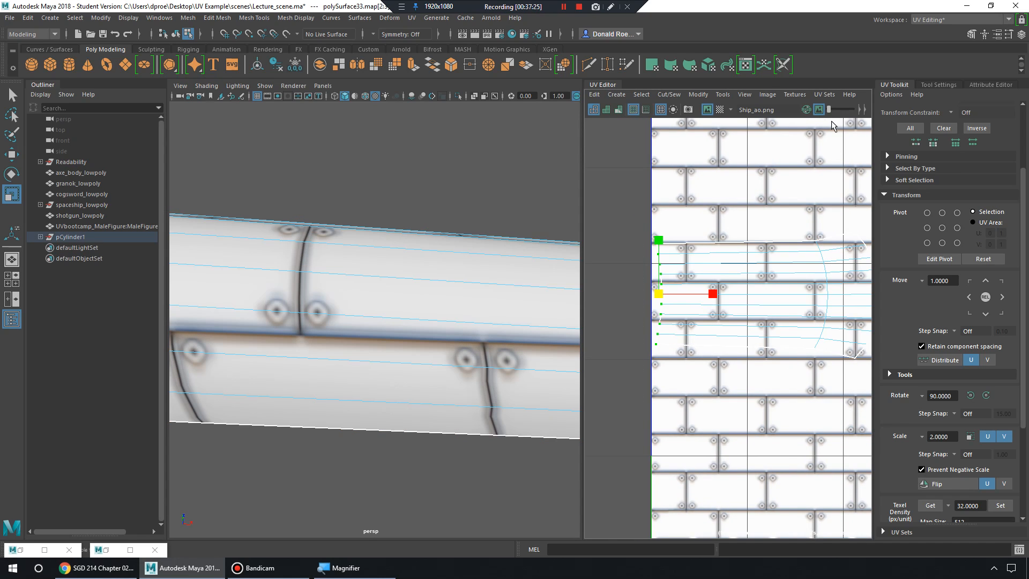
# Dim the Ship_ao background image in the UV Editor.
pyautogui.moveTo(829, 110); pyautogui.dragTo(846, 111)
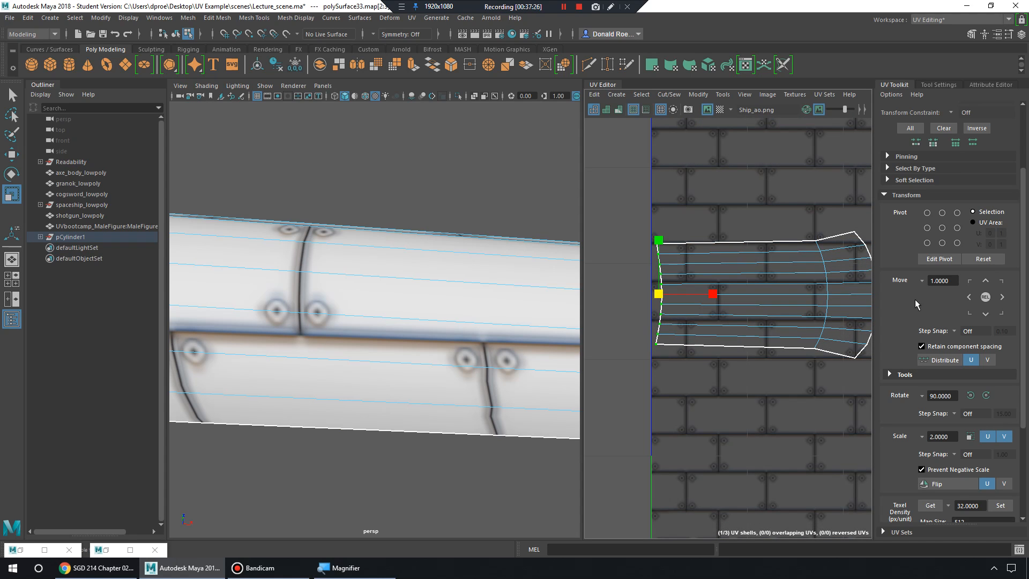
pyautogui.scroll(-5, 890, 375)
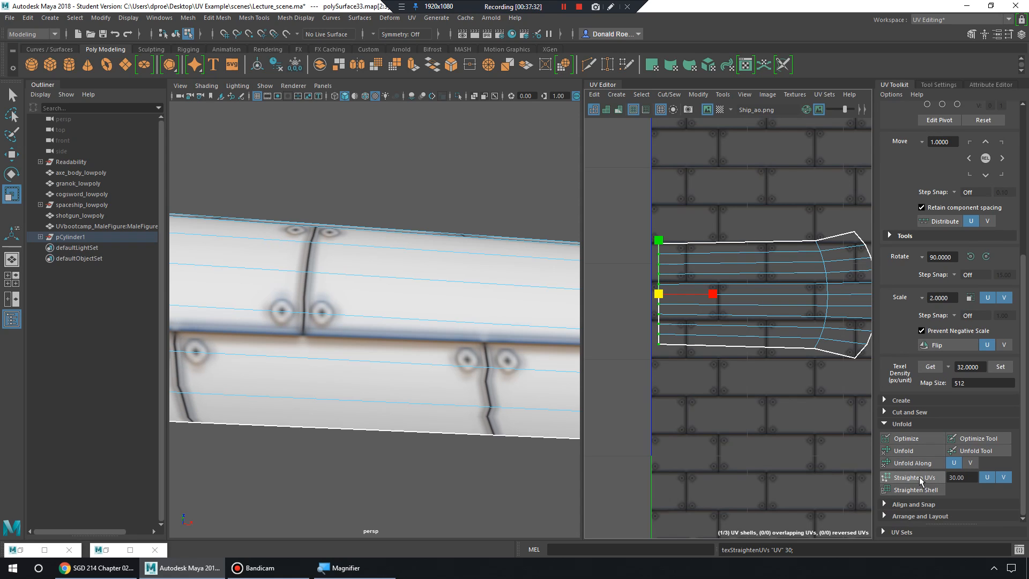
pyautogui.keyDown('alt'); pyautogui.moveTo(780, 348); pyautogui.dragTo(741, 342, button='middle'); pyautogui.keyUp('alt')
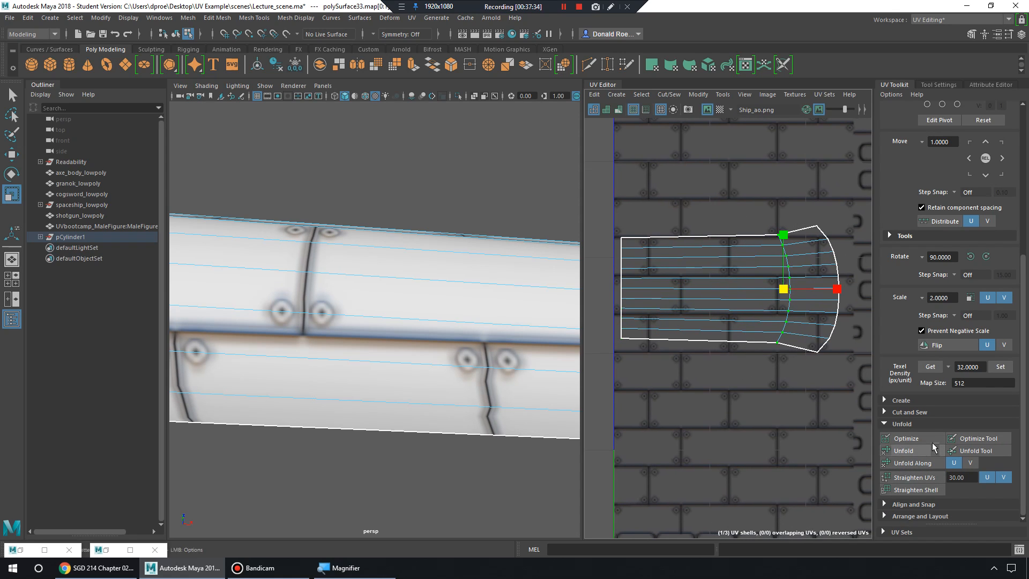
# Straighten the shell's curved seam and its right-edge UVs.
pyautogui.click(924, 479)
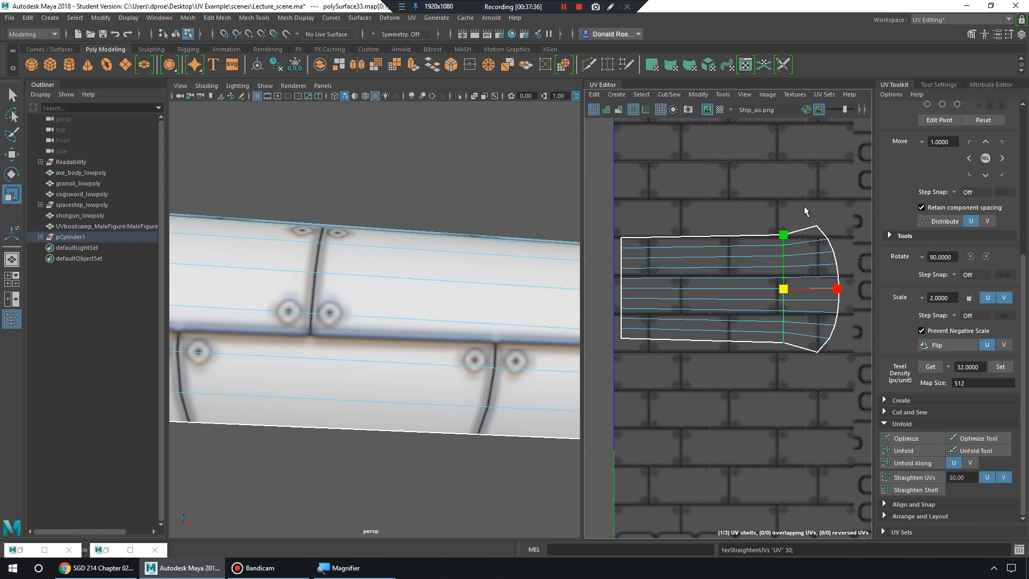
pyautogui.keyDown('alt'); pyautogui.moveTo(521, 292); pyautogui.dragTo(262, 271, button='middle'); pyautogui.keyUp('alt')
pyautogui.keyDown('alt'); pyautogui.moveTo(528, 257); pyautogui.dragTo(502, 274); pyautogui.keyUp('alt')
pyautogui.moveTo(809, 209); pyautogui.dragTo(864, 404)
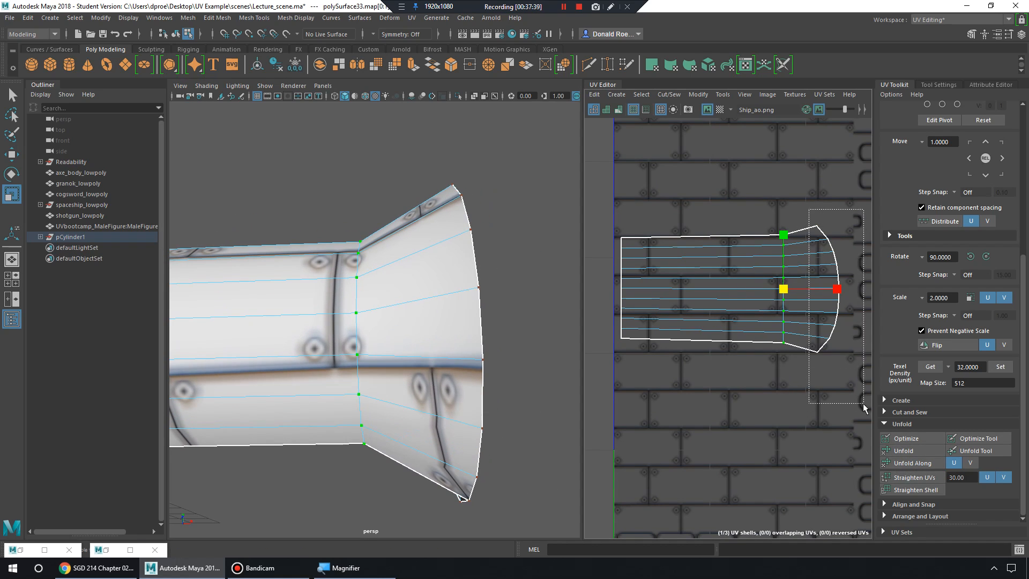
pyautogui.click(932, 468)
# Select the top-right corner UVs and widen the right edge vertically.
pyautogui.moveTo(472, 290)
pyautogui.keyDown('alt'); pyautogui.mouseDown()
pyautogui.moveTo(489, 273)
pyautogui.moveTo(549, 291)
pyautogui.moveTo(465, 288)
pyautogui.mouseUp(); pyautogui.keyUp('alt')
pyautogui.keyDown('alt'); pyautogui.moveTo(728, 283); pyautogui.dragTo(766, 289, button='middle'); pyautogui.keyUp('alt')
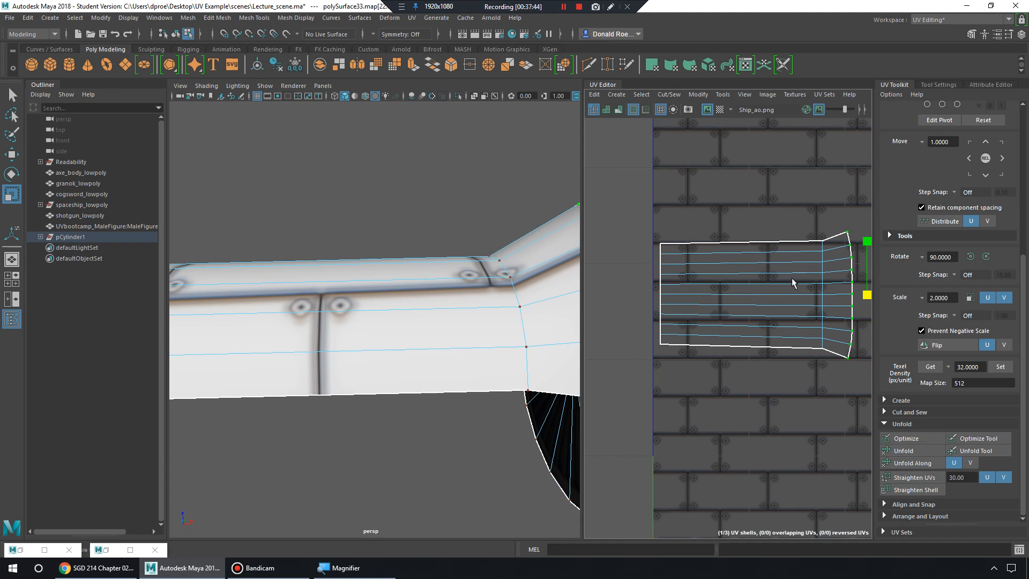
pyautogui.keyDown('alt'); pyautogui.moveTo(545, 277); pyautogui.dragTo(537, 274); pyautogui.keyUp('alt')
pyautogui.keyDown('alt'); pyautogui.moveTo(536, 274); pyautogui.dragTo(416, 257, button='middle'); pyautogui.keyUp('alt')
pyautogui.keyDown('alt'); pyautogui.moveTo(415, 257); pyautogui.dragTo(427, 264); pyautogui.keyUp('alt')
pyautogui.keyDown('alt'); pyautogui.moveTo(845, 228); pyautogui.dragTo(753, 236, button='middle'); pyautogui.keyUp('alt')
pyautogui.moveTo(747, 230)
pyautogui.mouseDown()
pyautogui.moveTo(761, 260)
pyautogui.moveTo(760, 246)
pyautogui.mouseUp()
pyautogui.keyDown('alt'); pyautogui.moveTo(456, 300); pyautogui.dragTo(513, 274); pyautogui.keyUp('alt')
pyautogui.moveTo(394, 243); pyautogui.dragTo(437, 224, button='right')
pyautogui.keyDown('alt'); pyautogui.moveTo(426, 262); pyautogui.dragTo(452, 318); pyautogui.keyUp('alt')
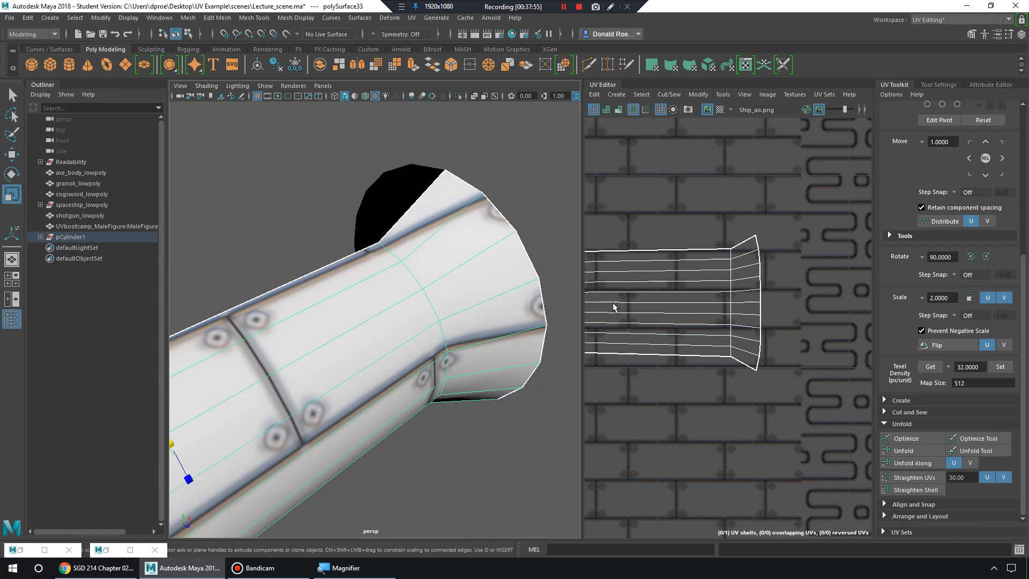
# Select the pipe's UV shell, move it along V, and stretch it vertically.
pyautogui.moveTo(695, 301)
pyautogui.keyDown('alt'); pyautogui.mouseDown(button='middle')
pyautogui.moveTo(807, 297)
pyautogui.moveTo(722, 273)
pyautogui.moveTo(709, 299)
pyautogui.mouseUp(button='middle'); pyautogui.keyUp('alt')
pyautogui.moveTo(707, 273); pyautogui.dragTo(679, 263, button='right')
pyautogui.click(708, 281)
pyautogui.press('w')
pyautogui.moveTo(721, 239); pyautogui.dragTo(726, 243)
pyautogui.press('r')
pyautogui.moveTo(639, 239); pyautogui.dragTo(592, 226, button='right')
pyautogui.scroll(2, 616, 263)
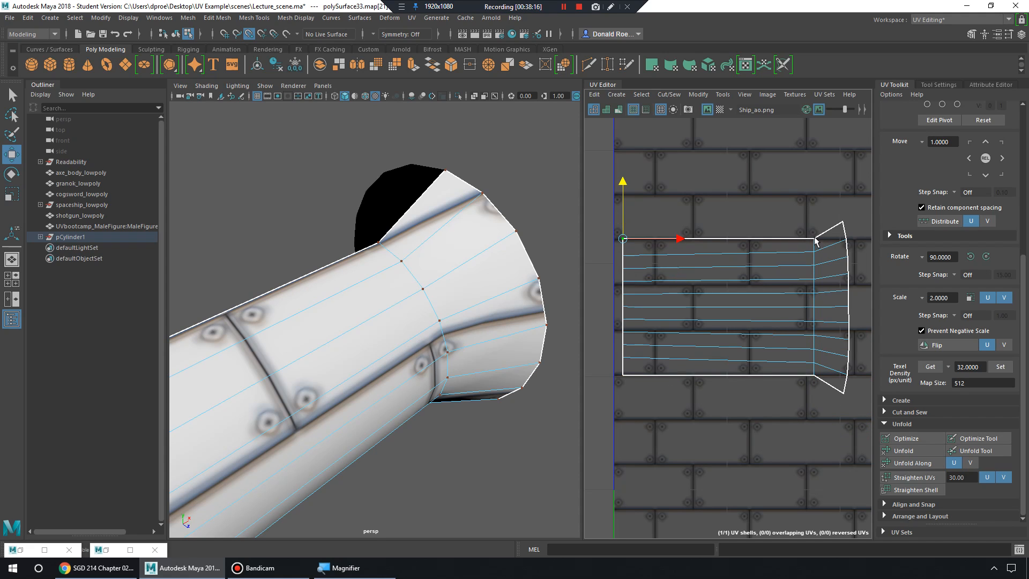
# Switch the mesh selection to Face mode.
pyautogui.keyDown('alt'); pyautogui.moveTo(463, 287); pyautogui.dragTo(450, 269); pyautogui.keyUp('alt')
pyautogui.scroll(-4, 428, 265)
pyautogui.moveTo(382, 259); pyautogui.dragTo(383, 290, button='right')
pyautogui.keyDown('alt'); pyautogui.moveTo(383, 289); pyautogui.dragTo(427, 334); pyautogui.keyUp('alt')
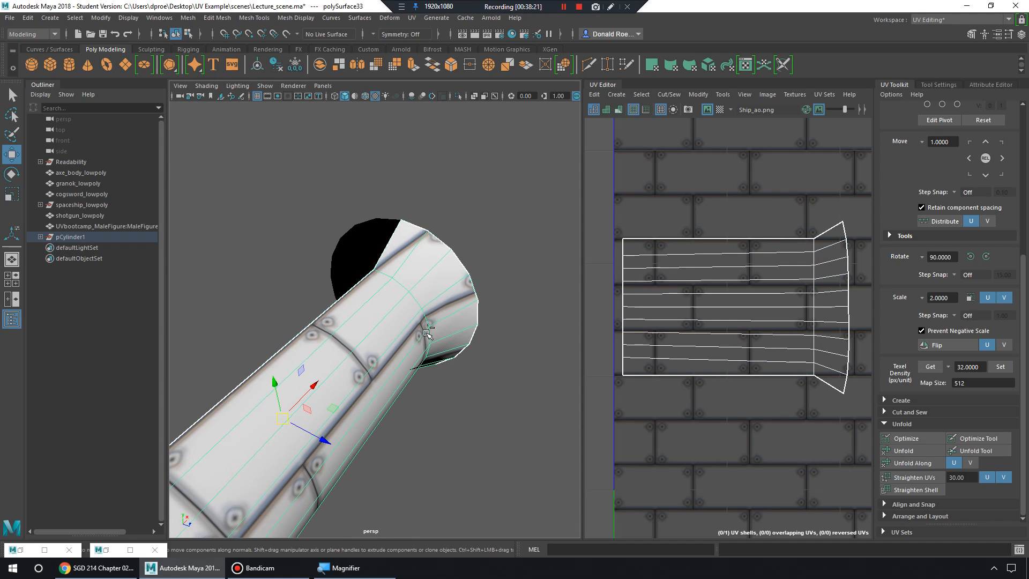
# Mirror polySurface35 by setting Scale Z to -1 in the Channel Box.
pyautogui.click(1022, 34)
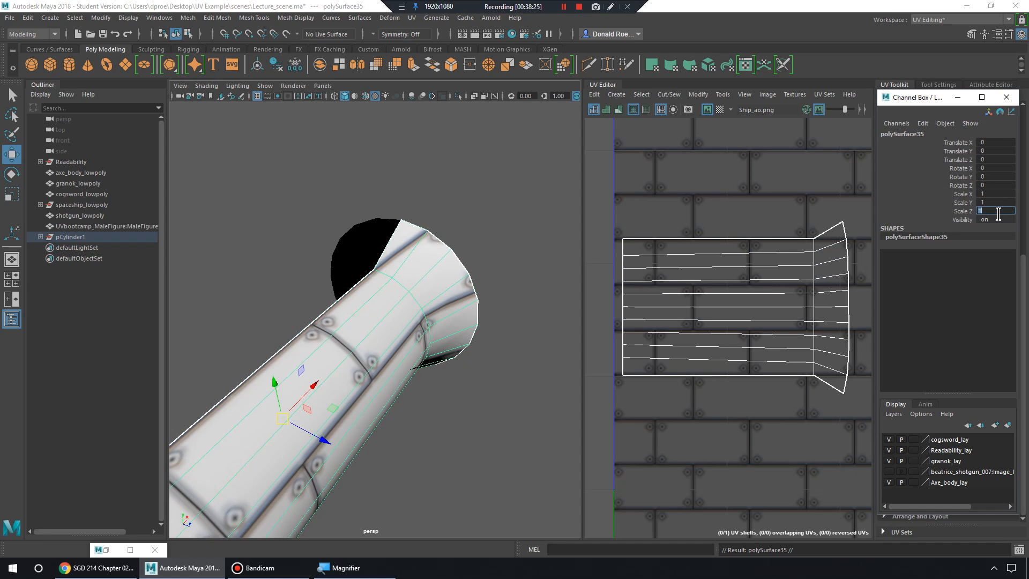
pyautogui.write('1')
pyautogui.press('Return')
# Select the shell's bottom row of UVs and move it higher on the texture.
pyautogui.click(510, 252)
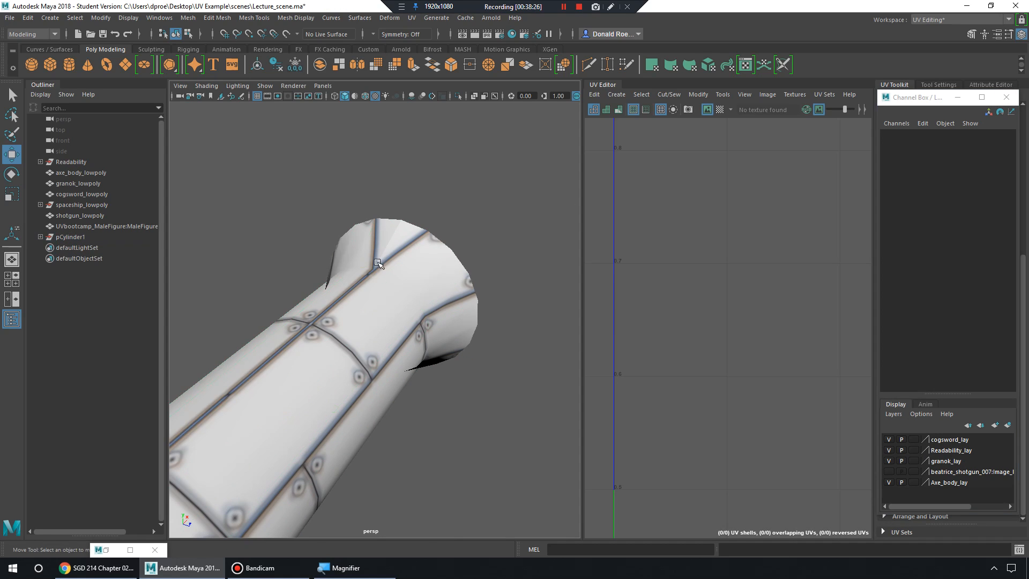
pyautogui.keyDown('alt'); pyautogui.moveTo(379, 265); pyautogui.dragTo(409, 306); pyautogui.keyUp('alt')
pyautogui.scroll(3, 412, 250)
pyautogui.click(418, 234)
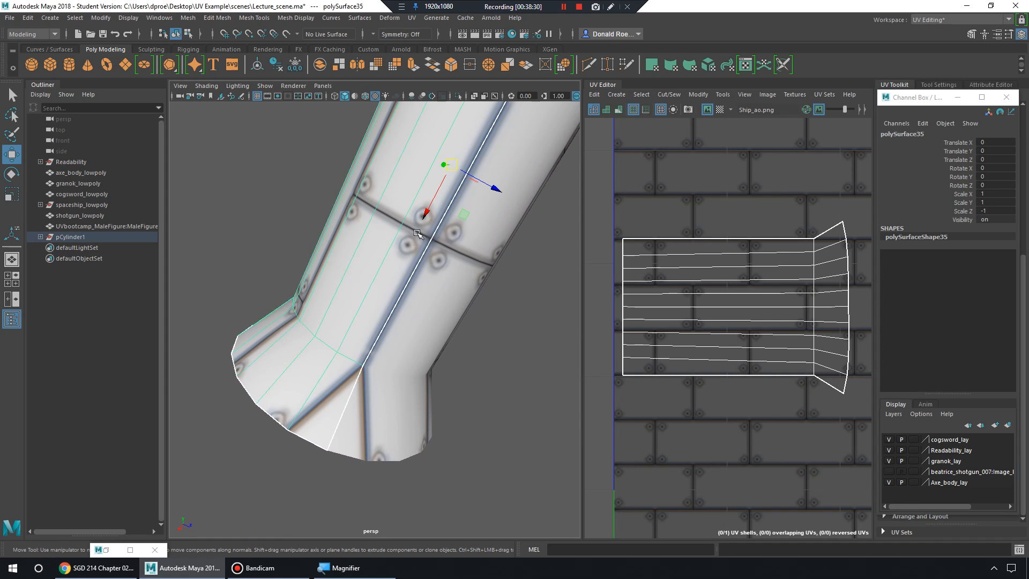
pyautogui.keyDown('alt'); pyautogui.moveTo(721, 347); pyautogui.dragTo(733, 317, button='middle'); pyautogui.keyUp('alt')
pyautogui.moveTo(733, 339); pyautogui.dragTo(743, 328, button='right')
pyautogui.moveTo(691, 365); pyautogui.dragTo(628, 340)
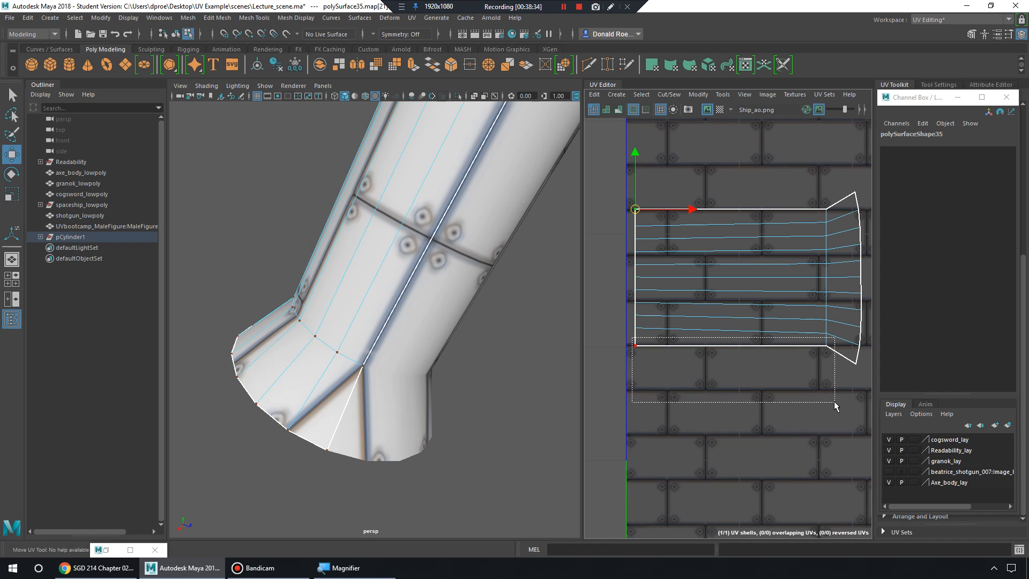
pyautogui.moveTo(834, 406); pyautogui.dragTo(834, 406)
pyautogui.scroll(8, 721, 326)
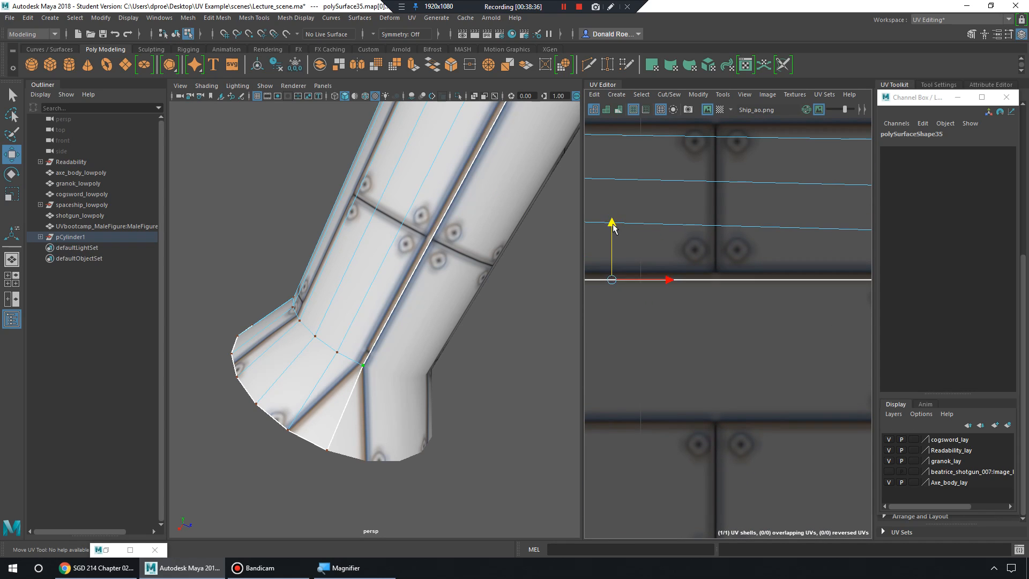
pyautogui.moveTo(613, 228); pyautogui.dragTo(614, 222)
pyautogui.scroll(-5, 625, 283)
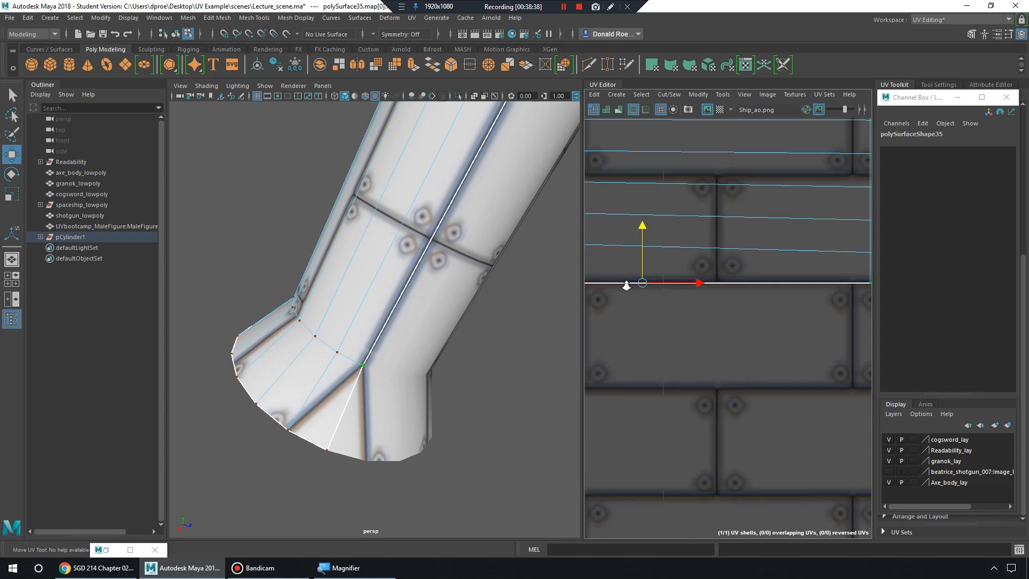
pyautogui.keyDown('alt'); pyautogui.moveTo(485, 235); pyautogui.dragTo(381, 279); pyautogui.keyUp('alt')
pyautogui.scroll(-4, 380, 279)
pyautogui.moveTo(461, 259); pyautogui.dragTo(501, 242, button='right')
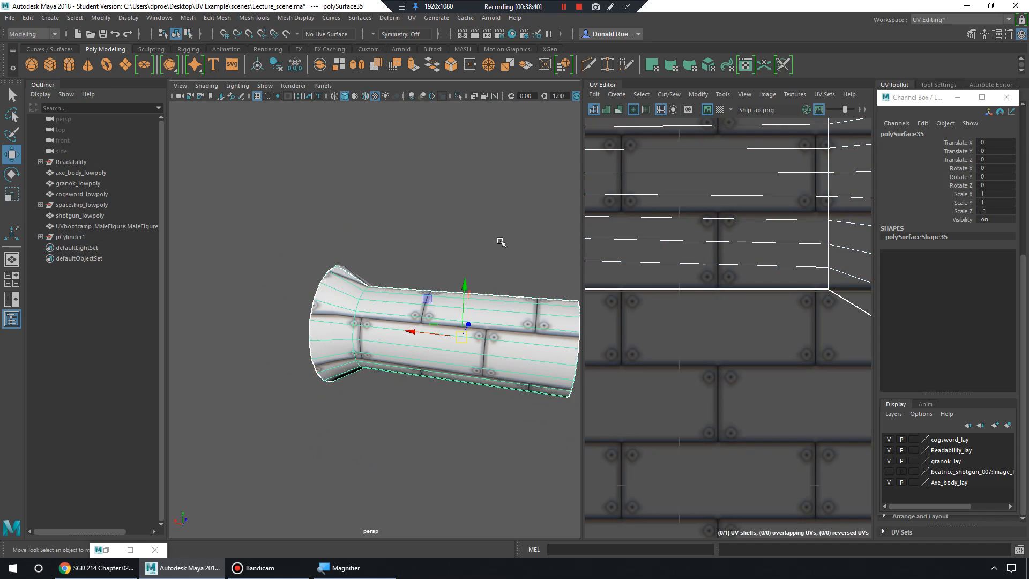
# Select the cylinder to show its UVs and turn off Image Dimming on the Ship_ao texture.
pyautogui.click(501, 241)
pyautogui.keyDown('alt'); pyautogui.moveTo(498, 244); pyautogui.dragTo(471, 283); pyautogui.keyUp('alt')
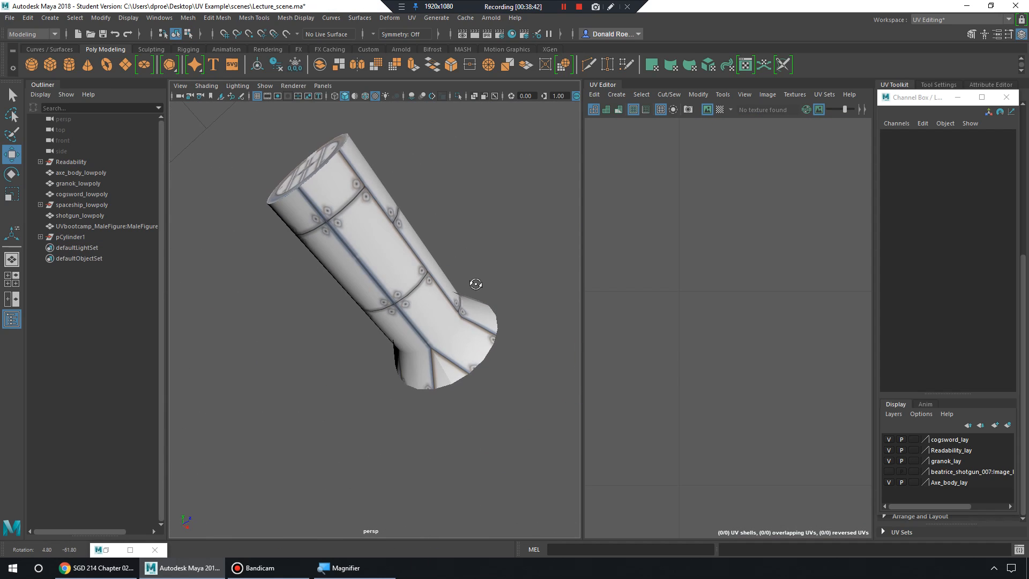
pyautogui.scroll(4, 470, 283)
pyautogui.click(507, 410)
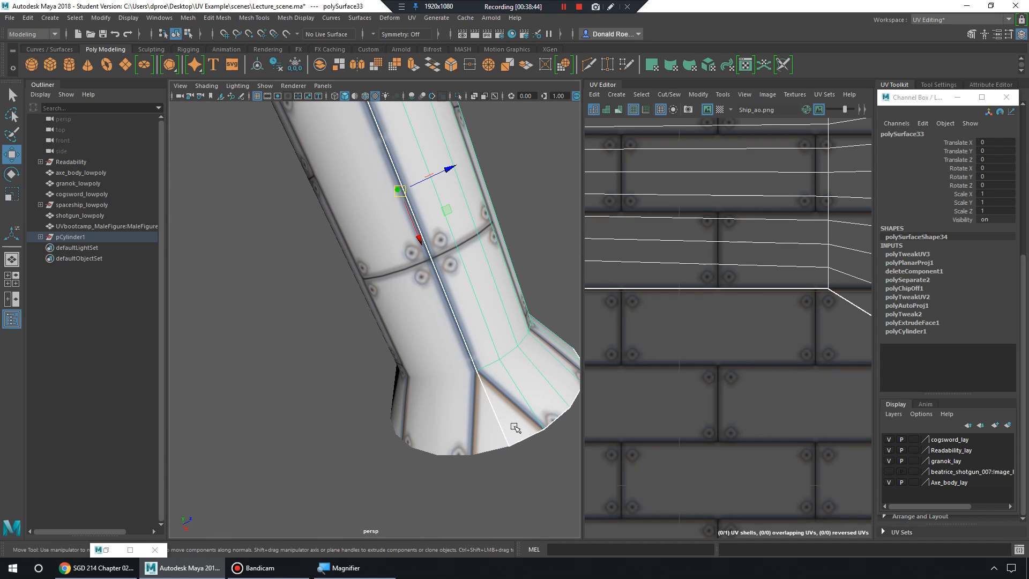
pyautogui.keyDown('alt'); pyautogui.moveTo(516, 428); pyautogui.dragTo(524, 332); pyautogui.keyUp('alt')
pyautogui.click(519, 494)
pyautogui.scroll(-5, 503, 402)
pyautogui.click(389, 337)
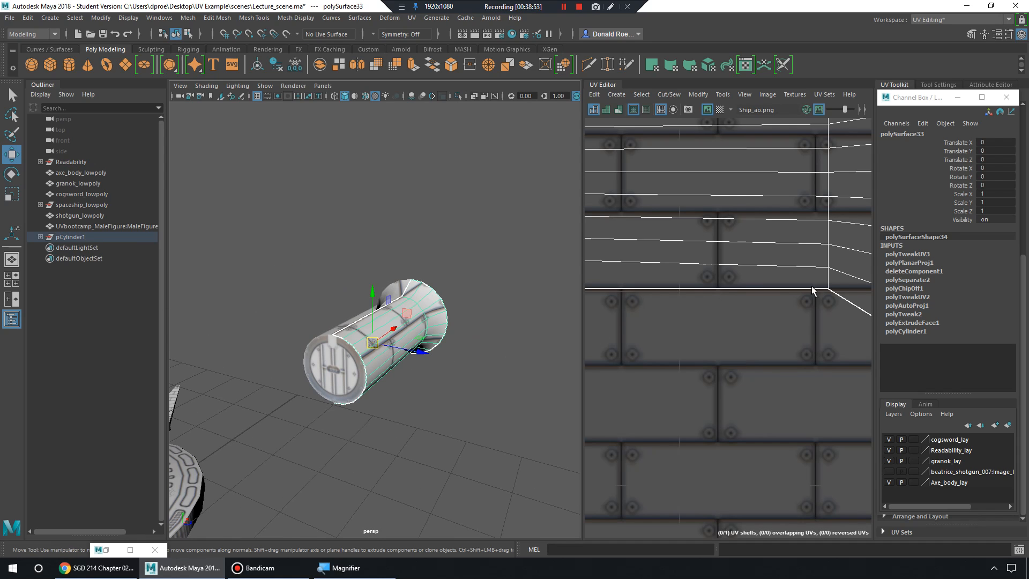
pyautogui.scroll(-8, 812, 291)
pyautogui.click(807, 109)
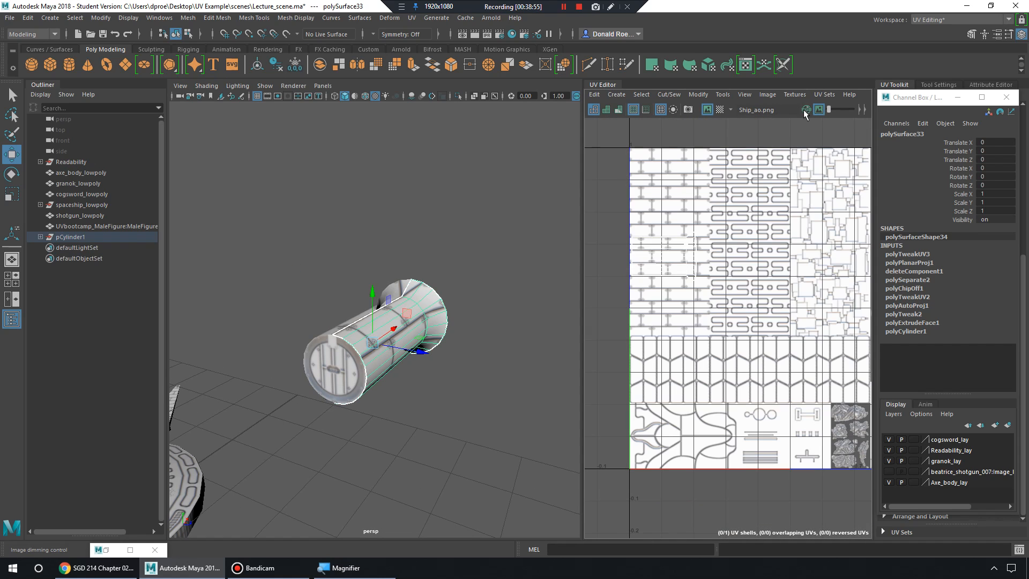
# Tumble and dolly the perspective view over to the characters and steps.
pyautogui.keyDown('alt'); pyautogui.moveTo(333, 356); pyautogui.dragTo(411, 319, button='middle'); pyautogui.keyUp('alt')
pyautogui.scroll(-3, 411, 319)
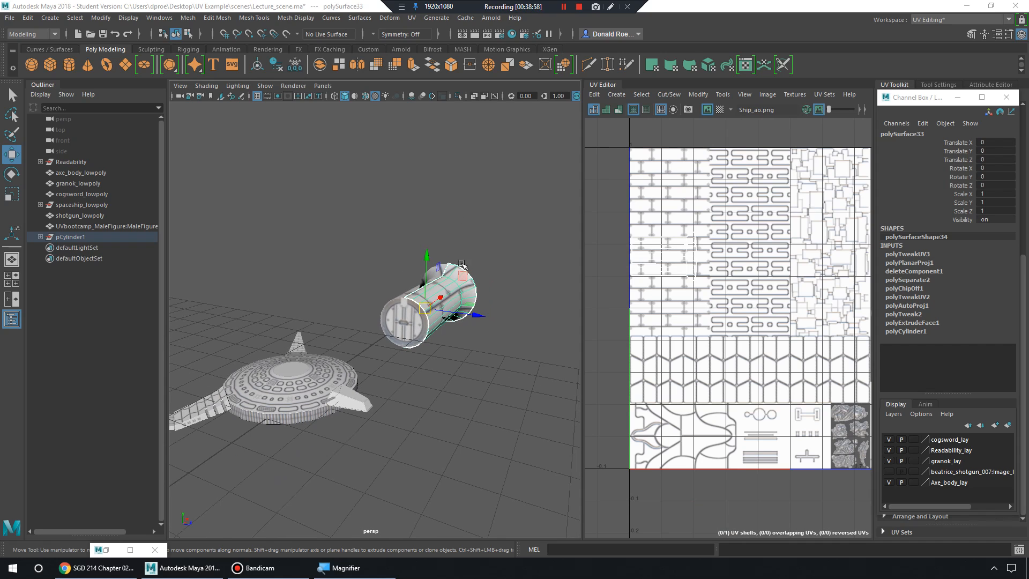
pyautogui.keyDown('alt'); pyautogui.moveTo(453, 289); pyautogui.dragTo(444, 278); pyautogui.keyUp('alt')
pyautogui.keyDown('alt'); pyautogui.moveTo(443, 278); pyautogui.dragTo(523, 301, button='right'); pyautogui.keyUp('alt')
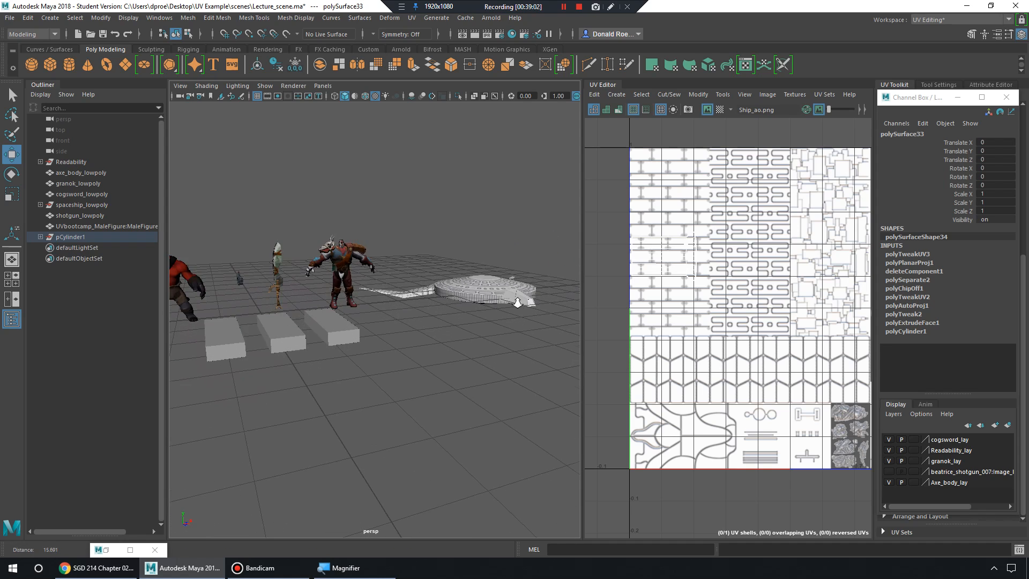
pyautogui.keyDown('alt'); pyautogui.moveTo(343, 284); pyautogui.dragTo(518, 300, button='middle'); pyautogui.keyUp('alt')
pyautogui.keyDown('alt'); pyautogui.moveTo(343, 287); pyautogui.dragTo(383, 295, button='right'); pyautogui.keyUp('alt')
pyautogui.keyDown('alt'); pyautogui.moveTo(444, 276); pyautogui.dragTo(405, 285); pyautogui.keyUp('alt')
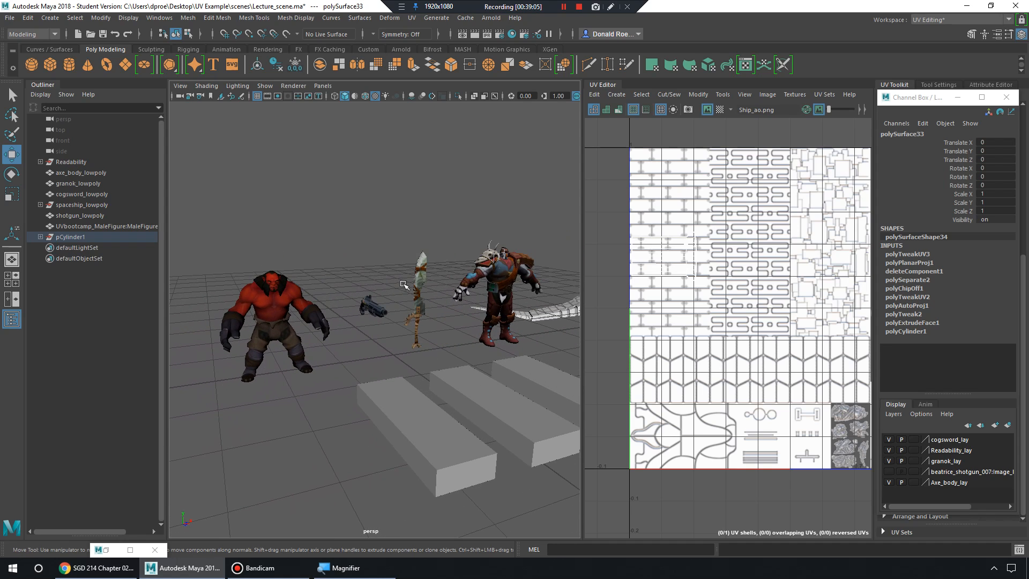
# Darken the texture with the image-dim slider and select granok_lowpoly in the viewport.
pyautogui.moveTo(830, 109); pyautogui.dragTo(850, 110)
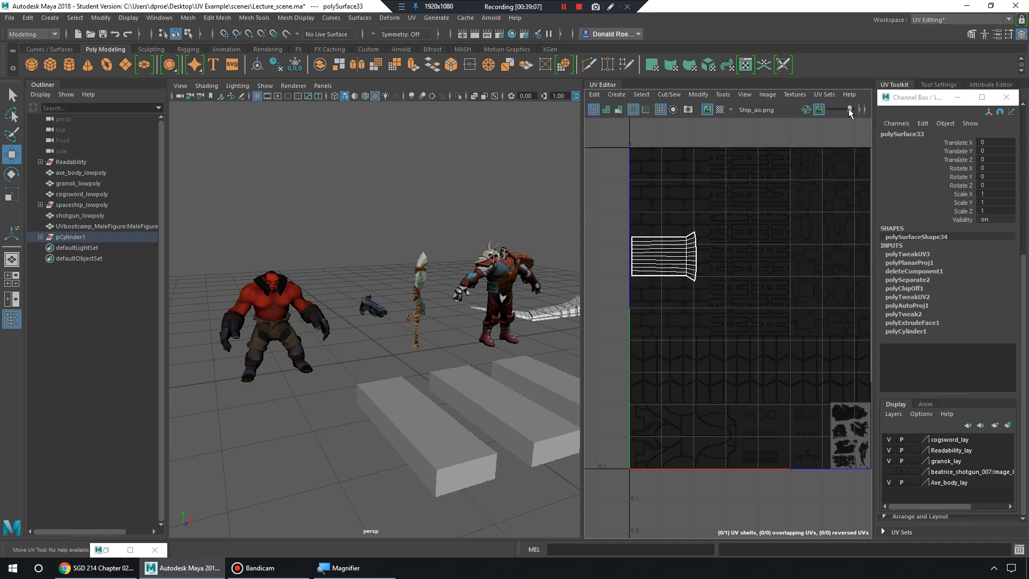
pyautogui.keyDown('alt'); pyautogui.moveTo(461, 279); pyautogui.dragTo(388, 294, button='middle'); pyautogui.keyUp('alt')
pyautogui.keyDown('alt'); pyautogui.moveTo(388, 295); pyautogui.dragTo(241, 292, button='right'); pyautogui.keyUp('alt')
pyautogui.keyDown('alt'); pyautogui.moveTo(242, 292); pyautogui.dragTo(341, 267, button='middle'); pyautogui.keyUp('alt')
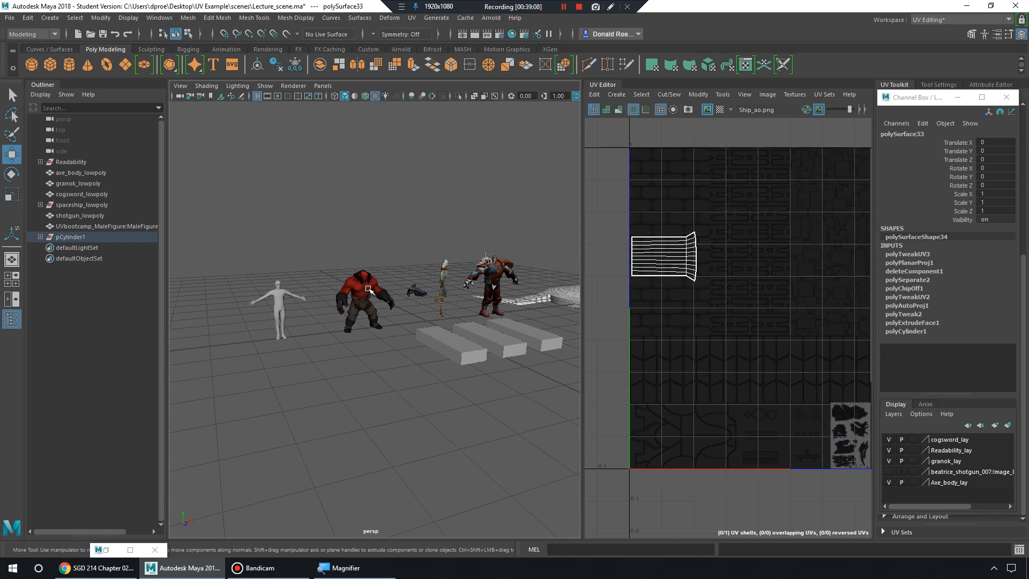
pyautogui.click(369, 289)
pyautogui.keyDown('alt'); pyautogui.moveTo(555, 284); pyautogui.dragTo(460, 303, button='middle'); pyautogui.keyUp('alt')
pyautogui.click(406, 292)
# Pan and zoom the UV Editor across granok's UV layout, including its head shells.
pyautogui.keyDown('alt'); pyautogui.moveTo(777, 275); pyautogui.dragTo(689, 282, button='middle'); pyautogui.keyUp('alt')
pyautogui.keyDown('alt'); pyautogui.moveTo(689, 282); pyautogui.dragTo(646, 282, button='right'); pyautogui.keyUp('alt')
pyautogui.keyDown('alt'); pyautogui.moveTo(722, 250); pyautogui.dragTo(706, 243, button='right'); pyautogui.keyUp('alt')
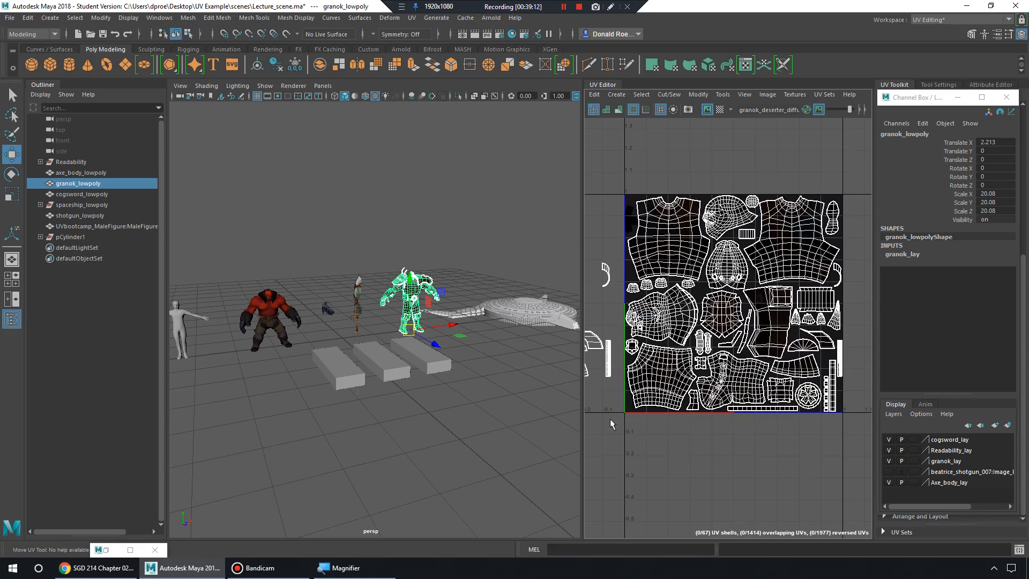
pyautogui.keyDown('alt'); pyautogui.moveTo(706, 300); pyautogui.dragTo(763, 284, button='right'); pyautogui.keyUp('alt')
pyautogui.keyDown('alt'); pyautogui.moveTo(763, 285); pyautogui.dragTo(798, 290, button='middle'); pyautogui.keyUp('alt')
pyautogui.keyDown('alt'); pyautogui.moveTo(694, 260); pyautogui.dragTo(770, 255, button='right'); pyautogui.keyUp('alt')
pyautogui.keyDown('alt'); pyautogui.moveTo(860, 209); pyautogui.dragTo(689, 261, button='middle'); pyautogui.keyUp('alt')
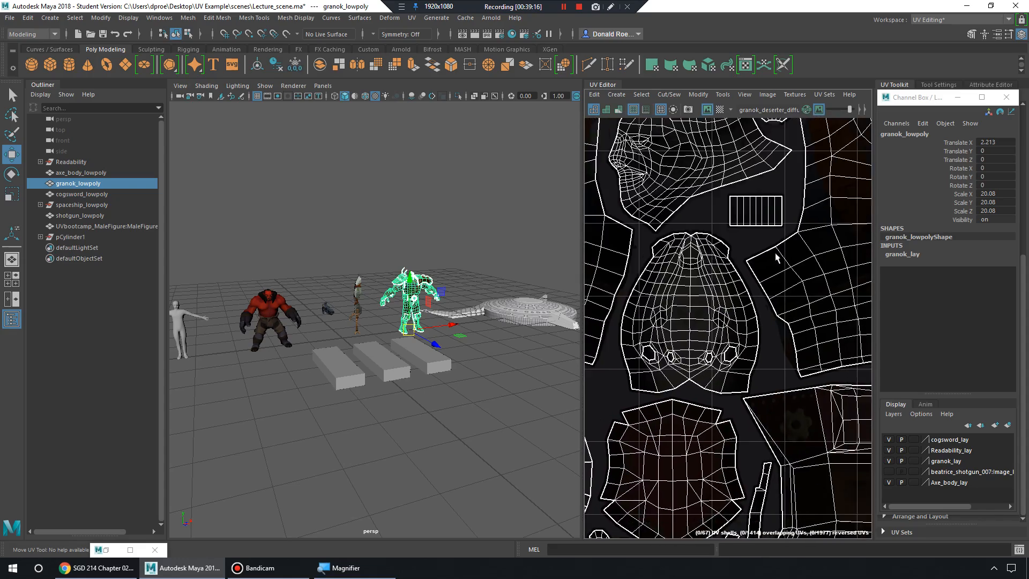
pyautogui.keyDown('alt'); pyautogui.moveTo(775, 255); pyautogui.dragTo(708, 263, button='right'); pyautogui.keyUp('alt')
pyautogui.keyDown('alt'); pyautogui.moveTo(758, 266); pyautogui.dragTo(728, 239, button='middle'); pyautogui.keyUp('alt')
pyautogui.keyDown('alt'); pyautogui.moveTo(728, 239); pyautogui.dragTo(713, 226, button='right'); pyautogui.keyUp('alt')
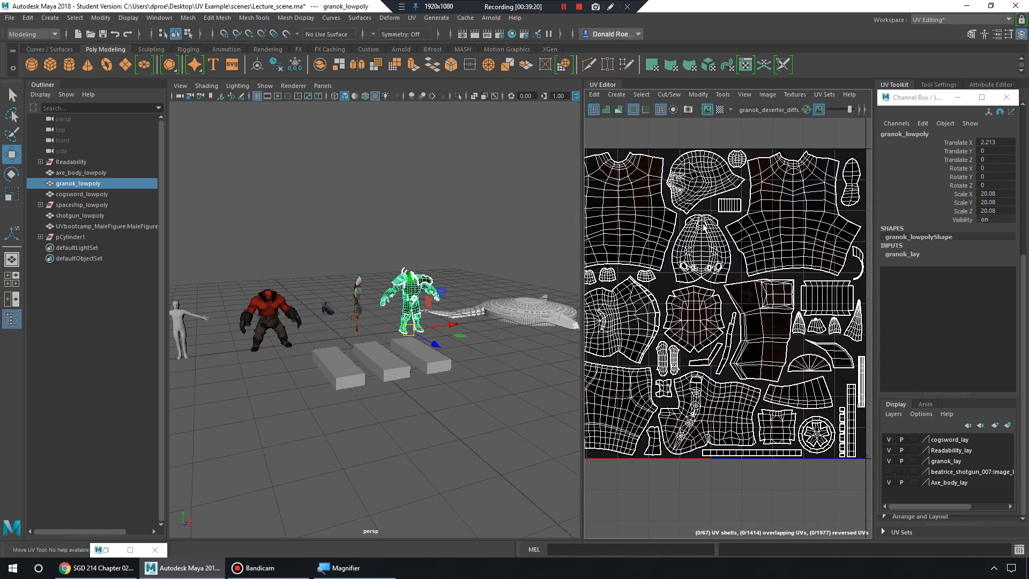
pyautogui.keyDown('alt'); pyautogui.moveTo(450, 295); pyautogui.dragTo(416, 369, button='right'); pyautogui.keyUp('alt')
# Select Readability_Cube_Bad and inspect its UV shells.
pyautogui.keyDown('alt'); pyautogui.moveTo(415, 368); pyautogui.dragTo(432, 321, button='middle'); pyautogui.keyUp('alt')
pyautogui.keyDown('alt'); pyautogui.moveTo(432, 321); pyautogui.dragTo(410, 318); pyautogui.keyUp('alt')
pyautogui.click(507, 319)
pyautogui.keyDown('alt'); pyautogui.moveTo(695, 207); pyautogui.dragTo(772, 225, button='middle'); pyautogui.keyUp('alt')
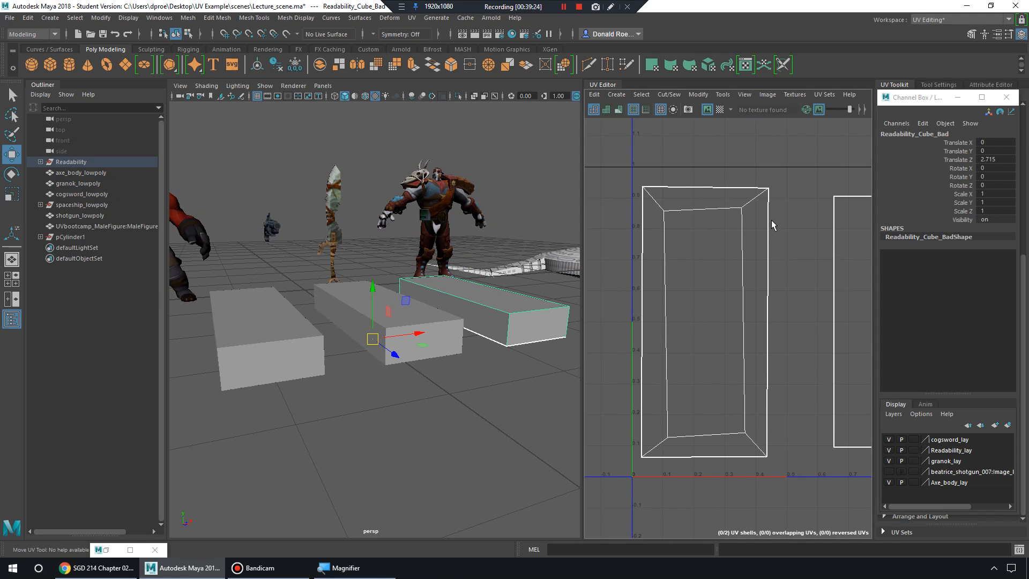
pyautogui.click(421, 333)
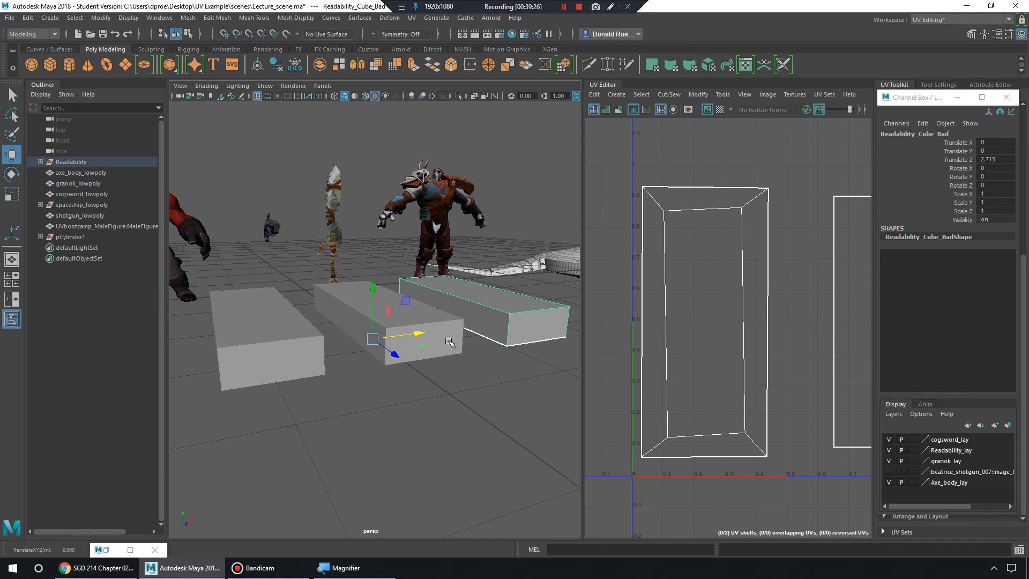
pyautogui.click(472, 340)
# Inspect the UV shells of Readability_Cube_Better, then Readability_Cube_Best.
pyautogui.click(450, 341)
pyautogui.keyDown('alt'); pyautogui.moveTo(767, 356); pyautogui.dragTo(643, 321, button='middle'); pyautogui.keyUp('alt')
pyautogui.scroll(-2, 692, 317)
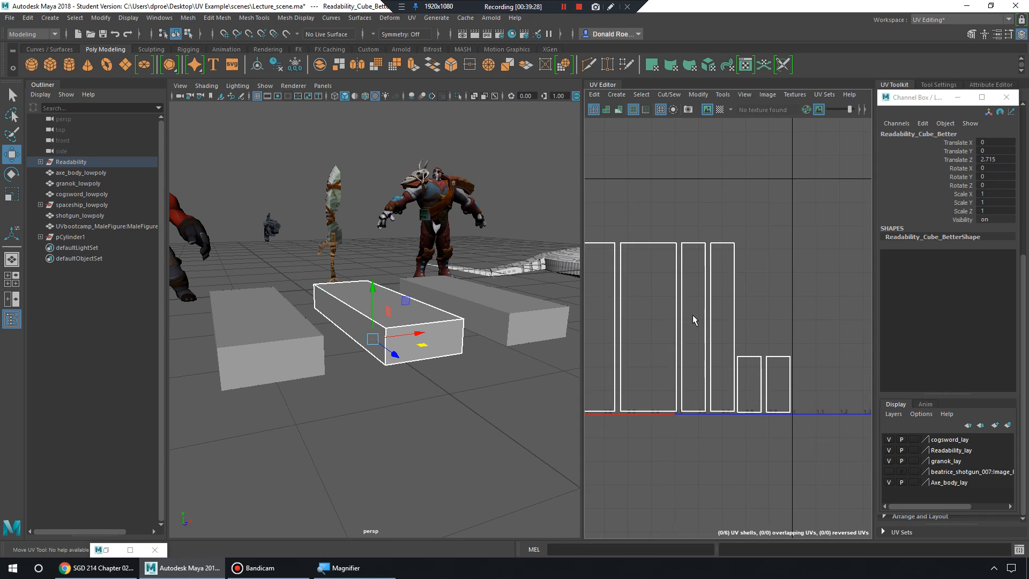
pyautogui.keyDown('alt'); pyautogui.moveTo(729, 317); pyautogui.dragTo(760, 315, button='middle'); pyautogui.keyUp('alt')
pyautogui.keyDown('alt'); pyautogui.moveTo(674, 338); pyautogui.dragTo(714, 310, button='middle'); pyautogui.keyUp('alt')
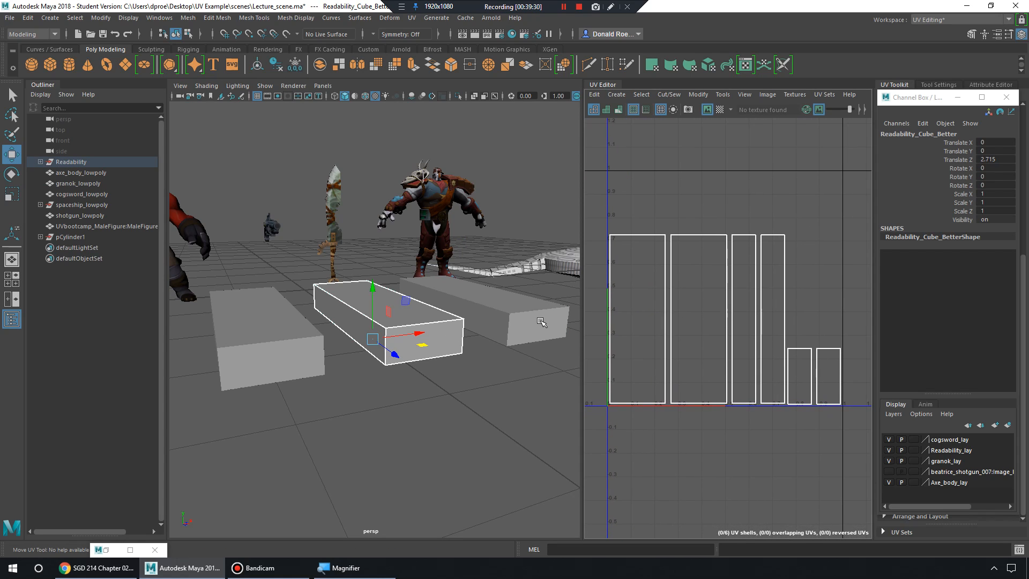
pyautogui.click(242, 345)
pyautogui.keyDown('alt'); pyautogui.moveTo(710, 216); pyautogui.dragTo(724, 243, button='middle'); pyautogui.keyUp('alt')
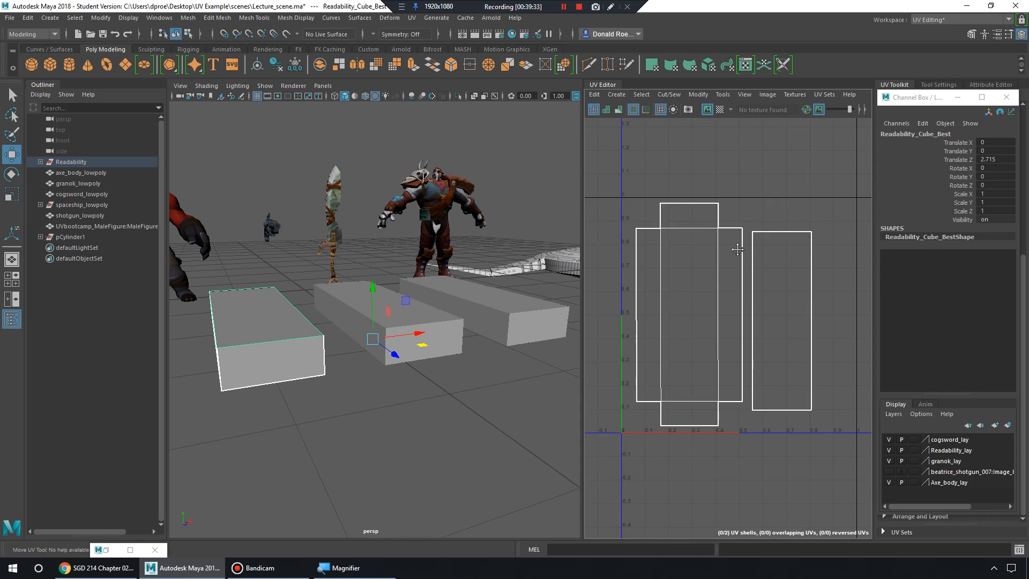
pyautogui.keyDown('alt'); pyautogui.moveTo(695, 248); pyautogui.dragTo(820, 257, button='right'); pyautogui.keyUp('alt')
# Select the red orc's axe_body_lowpoly to load its UVs over axe_body_color.jpg.
pyautogui.keyDown('alt'); pyautogui.moveTo(370, 236); pyautogui.dragTo(431, 305, button='middle'); pyautogui.keyUp('alt')
pyautogui.click(489, 299)
pyautogui.keyDown('alt'); pyautogui.moveTo(430, 304); pyautogui.dragTo(460, 251, button='right'); pyautogui.keyUp('alt')
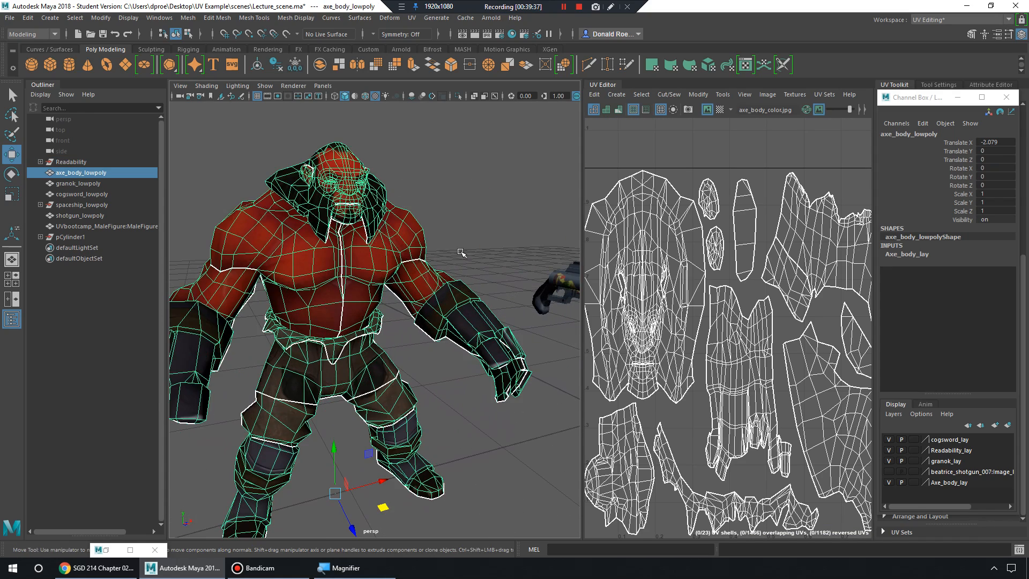
# Reselect axe_body_lowpoly from an overhead angle to show its UVs.
pyautogui.click(459, 250)
pyautogui.keyDown('alt'); pyautogui.moveTo(455, 233); pyautogui.dragTo(475, 244); pyautogui.keyUp('alt')
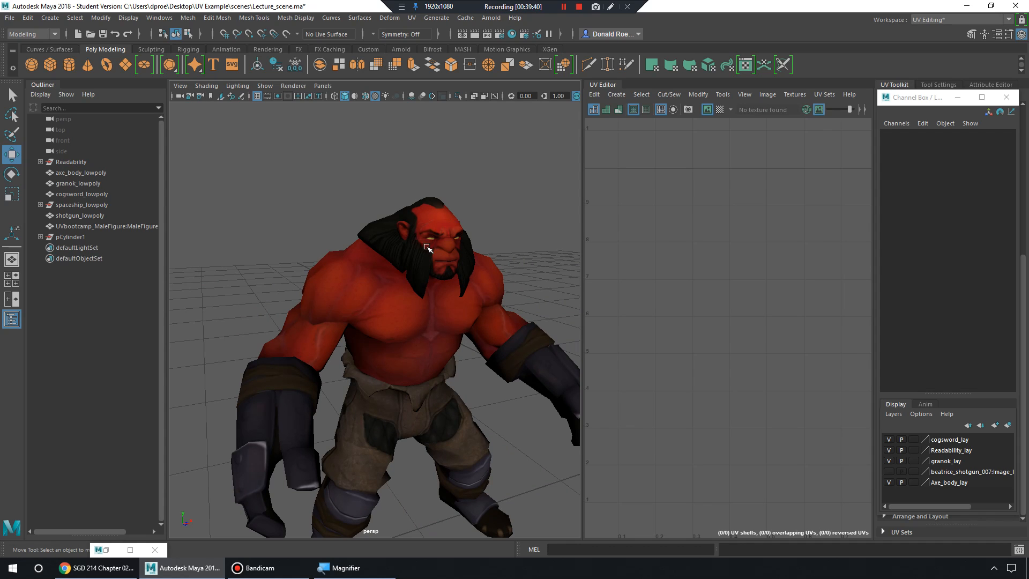
pyautogui.click(448, 238)
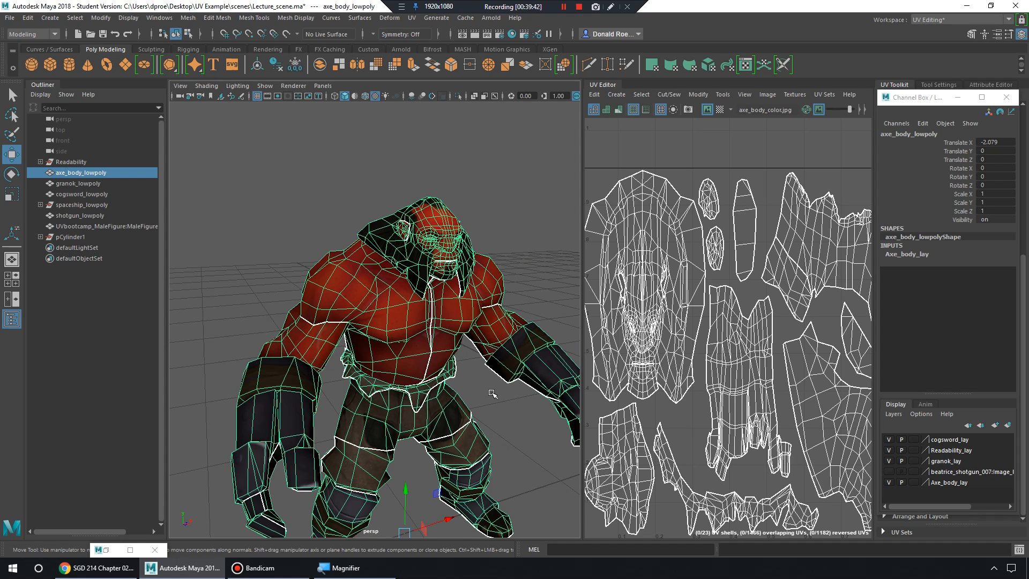
pyautogui.click(493, 395)
pyautogui.click(436, 312)
pyautogui.scroll(-10, 451, 256)
pyautogui.keyDown('alt'); pyautogui.moveTo(442, 250); pyautogui.dragTo(437, 294); pyautogui.keyUp('alt')
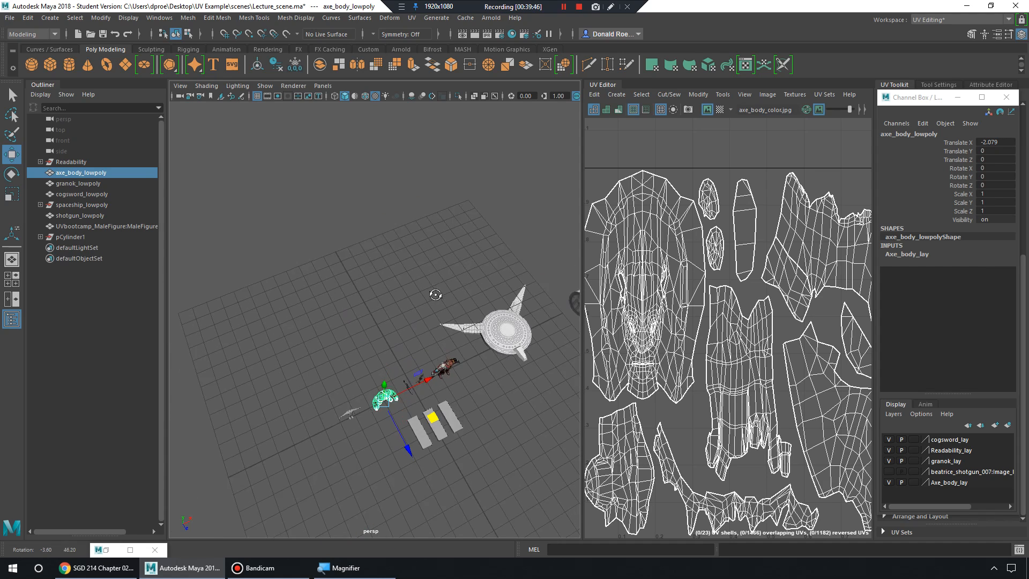
pyautogui.keyDown('alt'); pyautogui.moveTo(424, 295); pyautogui.dragTo(414, 269, button='middle'); pyautogui.keyUp('alt')
pyautogui.scroll(3, 413, 293)
pyautogui.click(410, 297)
pyautogui.keyDown('alt'); pyautogui.moveTo(405, 305); pyautogui.dragTo(408, 266, button='middle'); pyautogui.keyUp('alt')
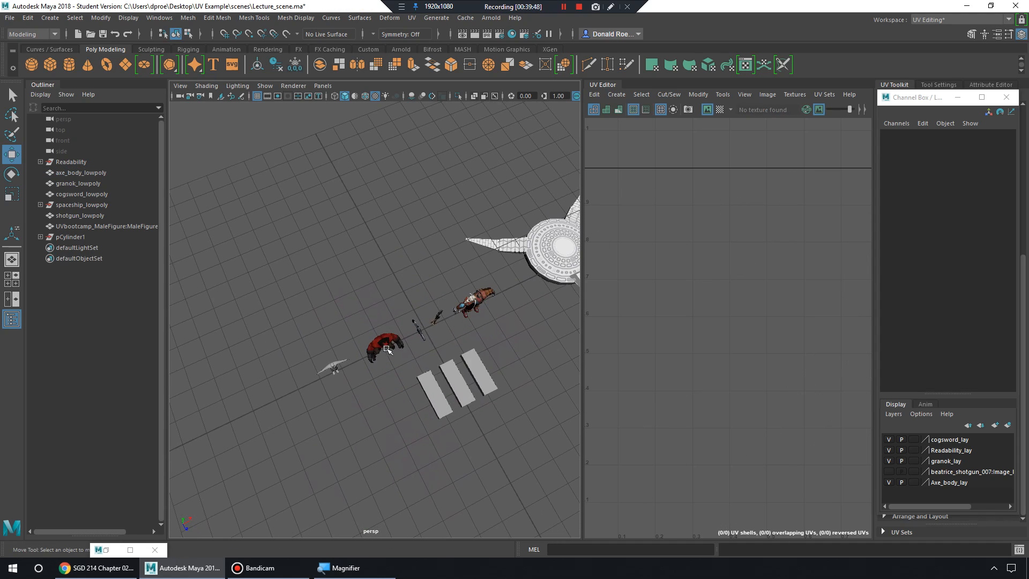
pyautogui.click(390, 342)
# Switch to UV Shell selection and inspect the face and lower-left shells.
pyautogui.moveTo(670, 246); pyautogui.dragTo(638, 231, button='right')
pyautogui.click(667, 295)
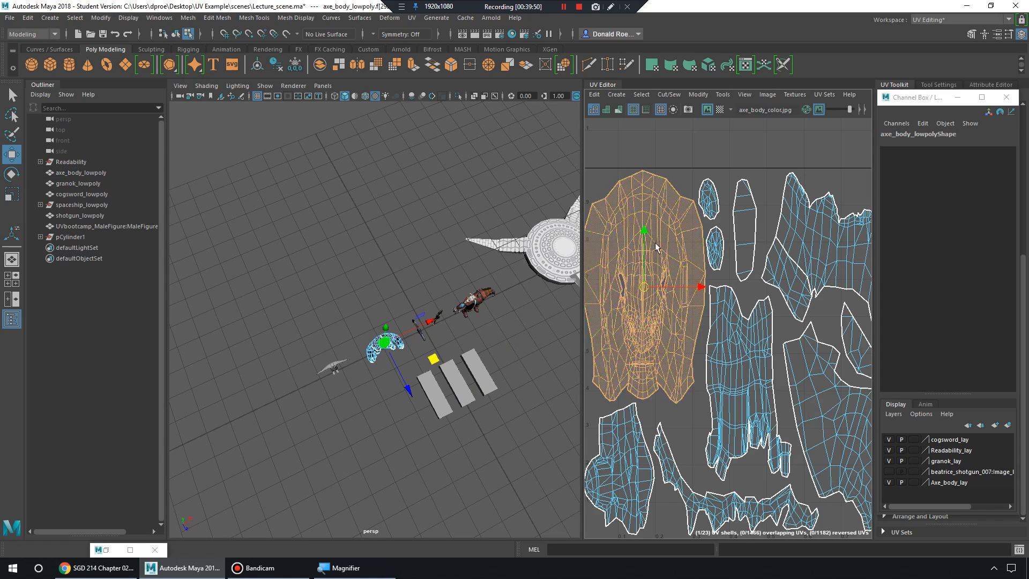
pyautogui.keyDown('alt'); pyautogui.moveTo(675, 304); pyautogui.dragTo(687, 272, button='middle'); pyautogui.keyUp('alt')
pyautogui.scroll(-3, 687, 271)
pyautogui.scroll(-1, 687, 272)
pyautogui.click(671, 398)
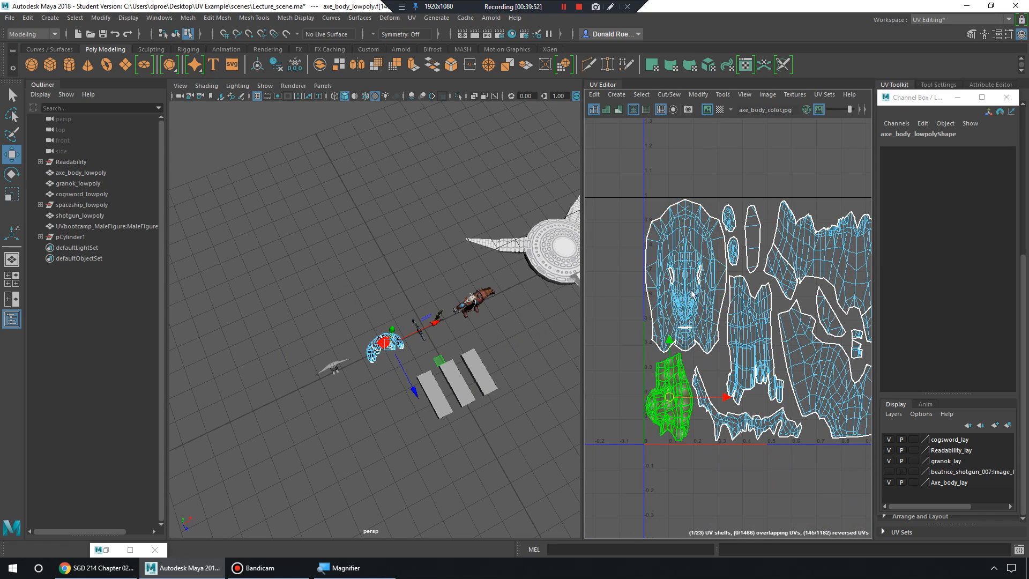
pyautogui.click(694, 252)
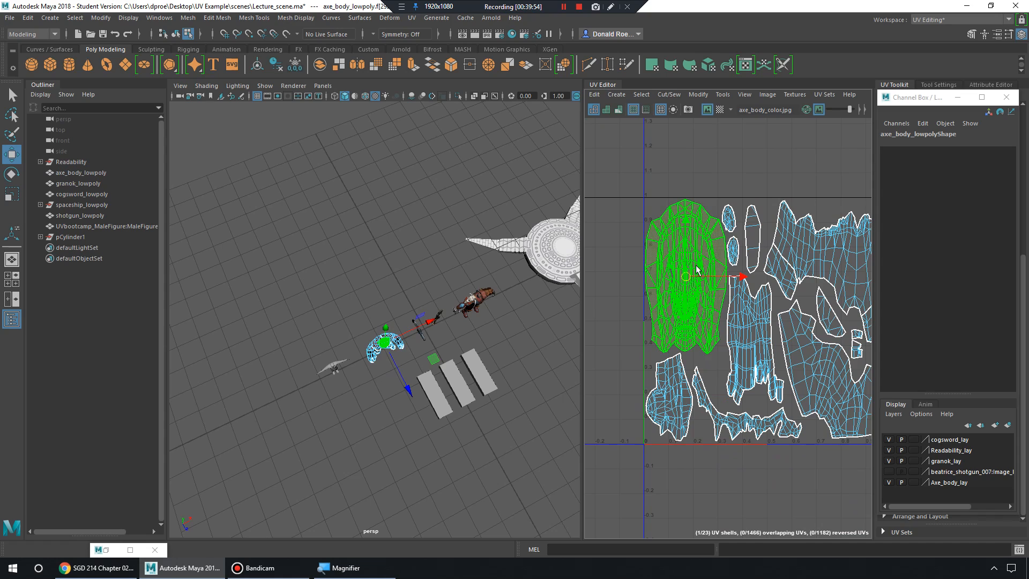
pyautogui.click(678, 385)
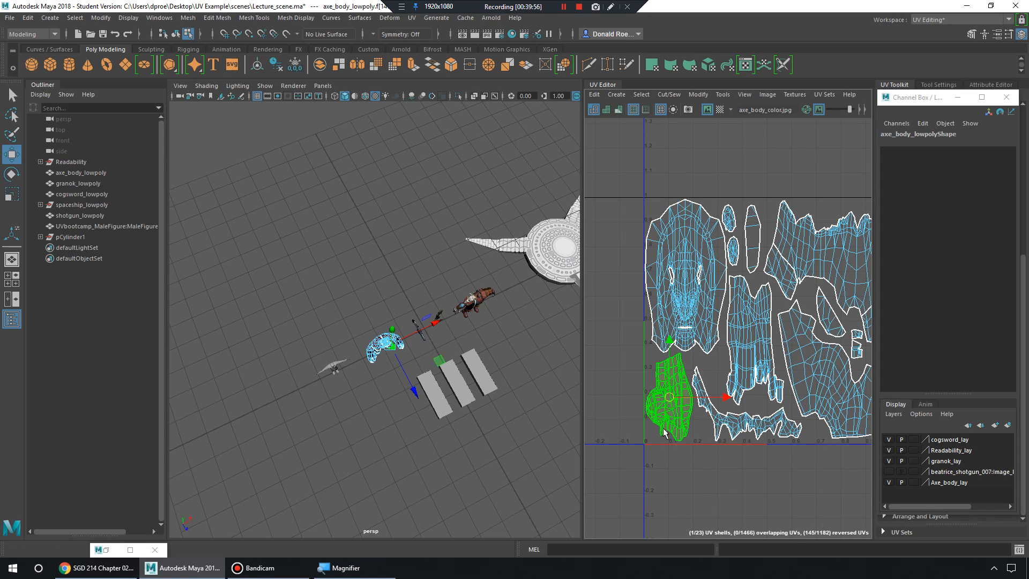
pyautogui.click(700, 292)
# Move the 3D view closer to the axe character and shotgun.
pyautogui.keyDown('alt'); pyautogui.moveTo(485, 369); pyautogui.dragTo(448, 333); pyautogui.keyUp('alt')
pyautogui.scroll(5, 447, 333)
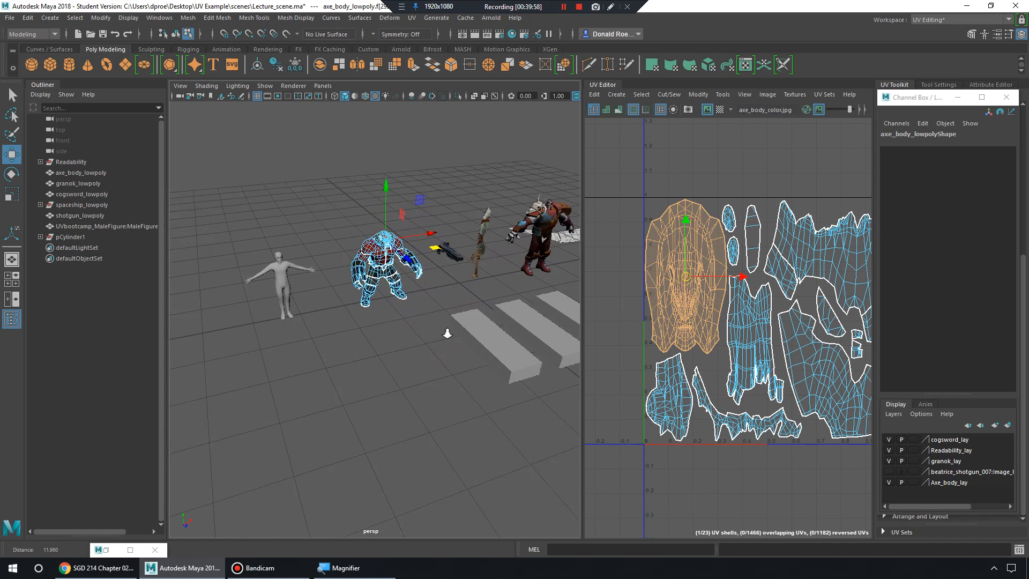
pyautogui.keyDown('alt'); pyautogui.moveTo(448, 334); pyautogui.dragTo(416, 352, button='middle'); pyautogui.keyUp('alt')
pyautogui.keyDown('alt'); pyautogui.moveTo(416, 351); pyautogui.dragTo(555, 373, button='right'); pyautogui.keyUp('alt')
pyautogui.keyDown('alt'); pyautogui.moveTo(556, 374); pyautogui.dragTo(469, 350, button='middle'); pyautogui.keyUp('alt')
# Select granok to show its UVs and select all its UV shells.
pyautogui.click(459, 308)
pyautogui.keyDown('alt'); pyautogui.moveTo(460, 307); pyautogui.dragTo(401, 318, button='middle'); pyautogui.keyUp('alt')
pyautogui.click(527, 241)
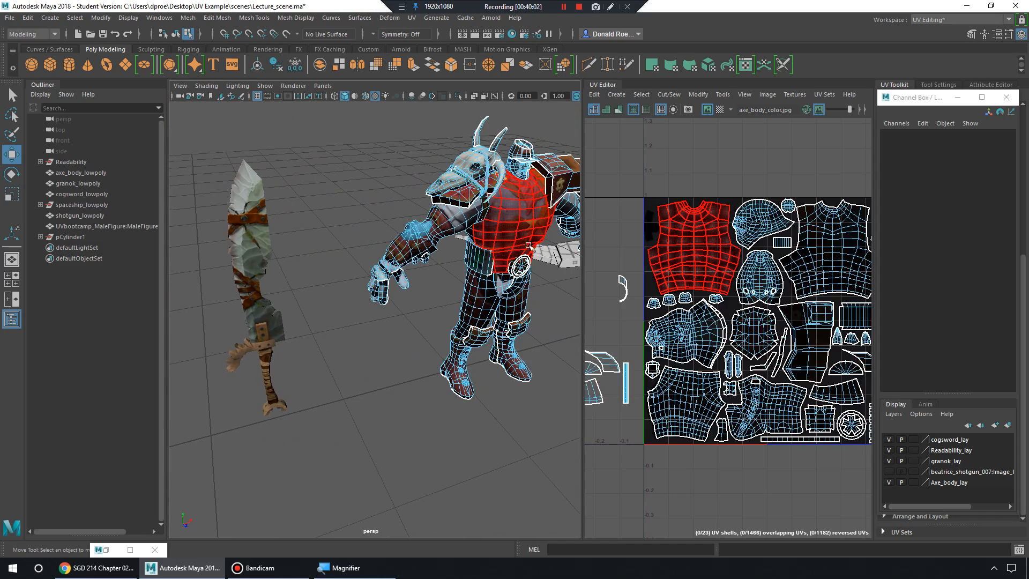
pyautogui.keyDown('alt'); pyautogui.moveTo(601, 320); pyautogui.dragTo(727, 315, button='middle'); pyautogui.keyUp('alt')
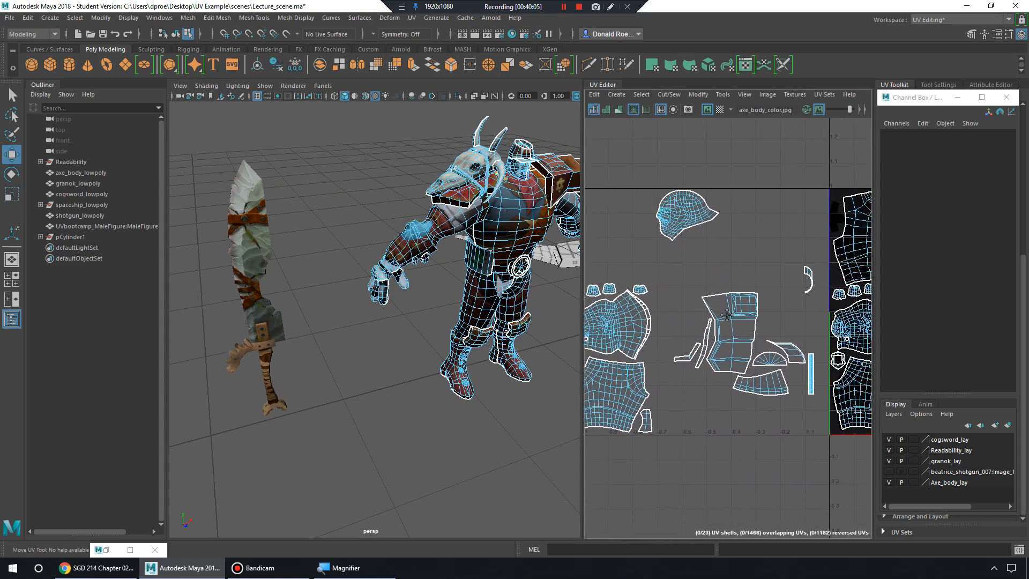
pyautogui.keyDown('alt'); pyautogui.moveTo(727, 314); pyautogui.dragTo(590, 205, button='right'); pyautogui.keyUp('alt')
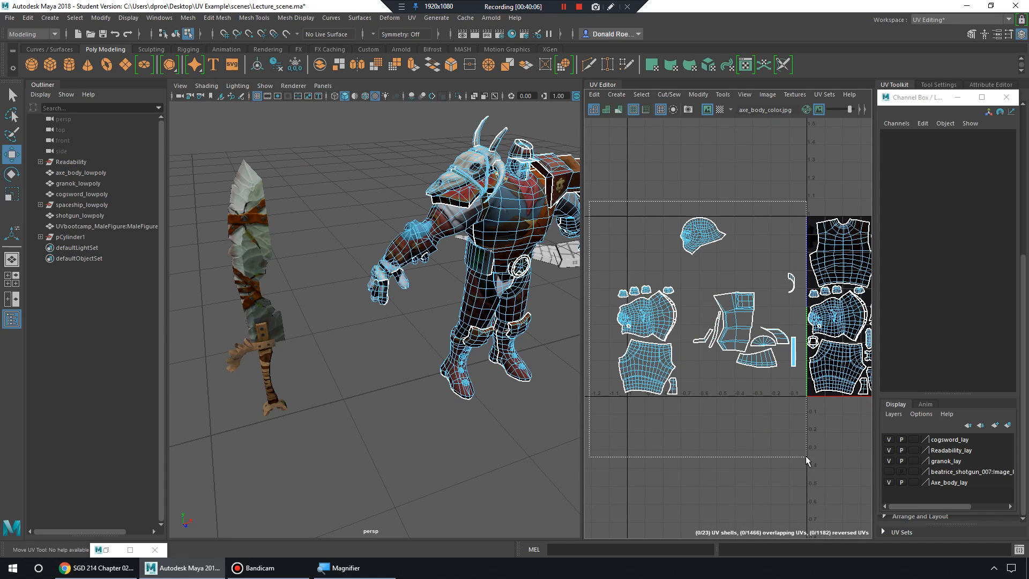
pyautogui.moveTo(807, 460); pyautogui.dragTo(807, 460)
pyautogui.moveTo(760, 306); pyautogui.dragTo(777, 312)
# Bring the 0-1 tile into view and select granok's torso UV shell.
pyautogui.scroll(5, 648, 325)
pyautogui.keyDown('alt'); pyautogui.moveTo(808, 325); pyautogui.dragTo(828, 423, button='middle'); pyautogui.keyUp('alt')
pyautogui.keyDown('alt'); pyautogui.moveTo(758, 354); pyautogui.dragTo(725, 347, button='middle'); pyautogui.keyUp('alt')
pyautogui.keyDown('alt'); pyautogui.moveTo(868, 300); pyautogui.dragTo(779, 292, button='middle'); pyautogui.keyUp('alt')
pyautogui.keyDown('alt'); pyautogui.moveTo(652, 310); pyautogui.dragTo(746, 304, button='middle'); pyautogui.keyUp('alt')
pyautogui.click(746, 305)
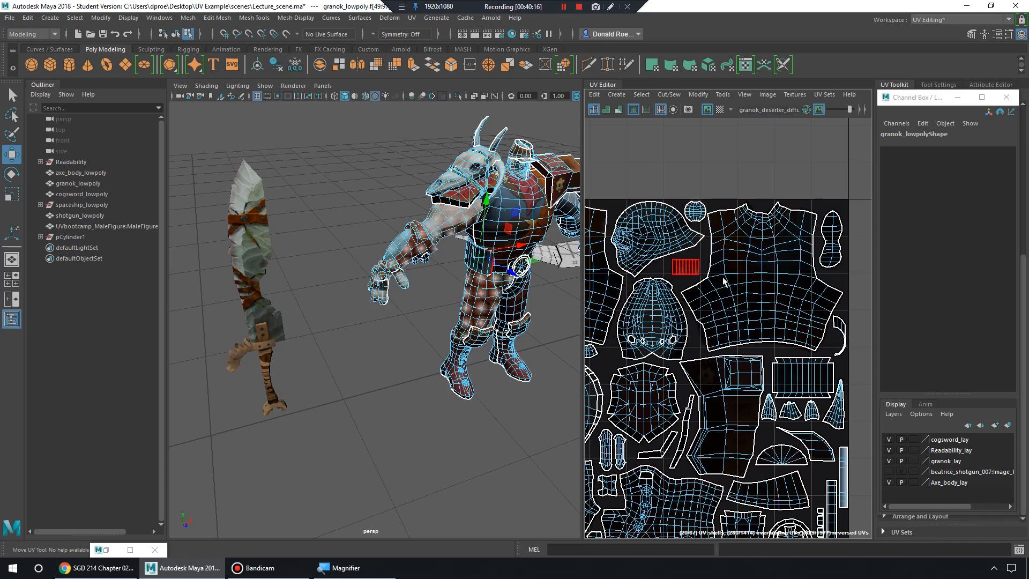
pyautogui.keyDown('alt'); pyautogui.moveTo(680, 303); pyautogui.dragTo(799, 333, button='middle'); pyautogui.keyUp('alt')
pyautogui.scroll(5, 692, 303)
pyautogui.keyDown('alt'); pyautogui.moveTo(692, 303); pyautogui.dragTo(752, 282, button='middle'); pyautogui.keyUp('alt')
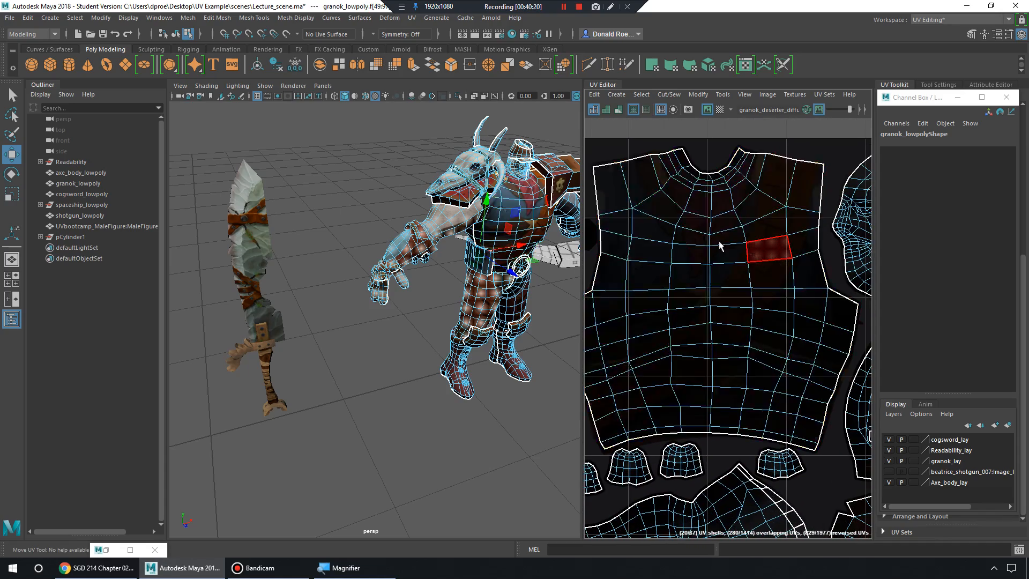
pyautogui.scroll(-2, 781, 243)
# Marquee the left half of the torso UVs, delete them, undo, and return to Object Mode.
pyautogui.moveTo(605, 160); pyautogui.dragTo(710, 465)
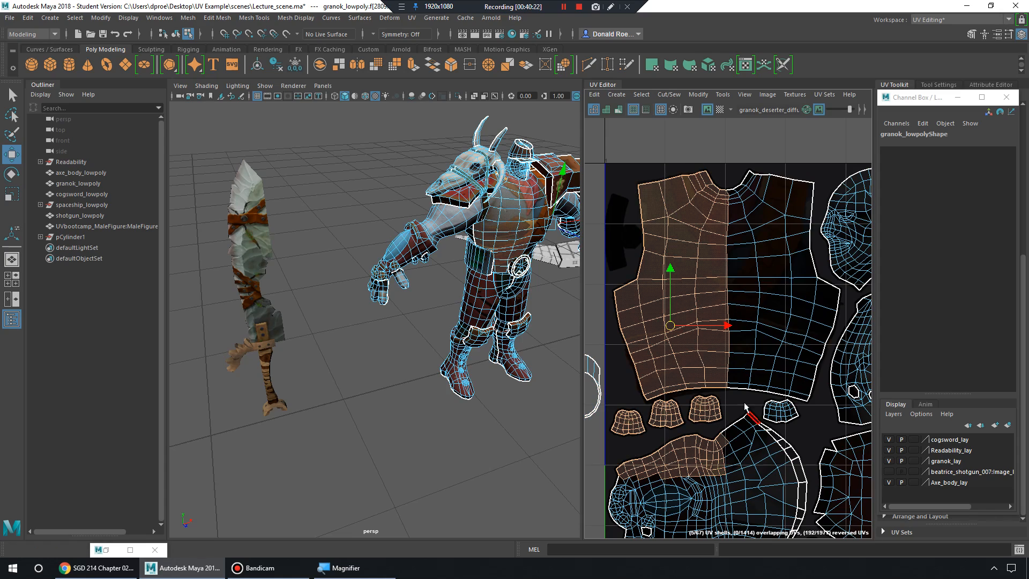
pyautogui.press('Delete')
pyautogui.hotkey('ctrl', 'z')
pyautogui.keyDown('alt'); pyautogui.moveTo(461, 180); pyautogui.dragTo(509, 187); pyautogui.keyUp('alt')
pyautogui.keyDown('alt'); pyautogui.moveTo(509, 187); pyautogui.dragTo(481, 304, button='middle'); pyautogui.keyUp('alt')
pyautogui.scroll(5, 481, 304)
pyautogui.moveTo(480, 304); pyautogui.dragTo(541, 222, button='right')
# Frame granok and inspect the head shell near the tile's top edge.
pyautogui.press('f')
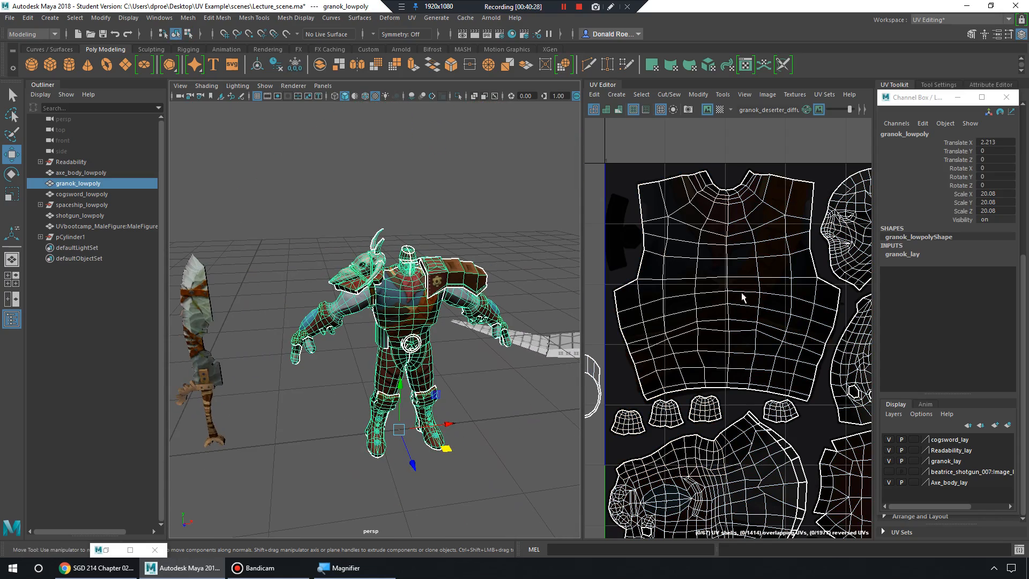
pyautogui.scroll(-10, 688, 304)
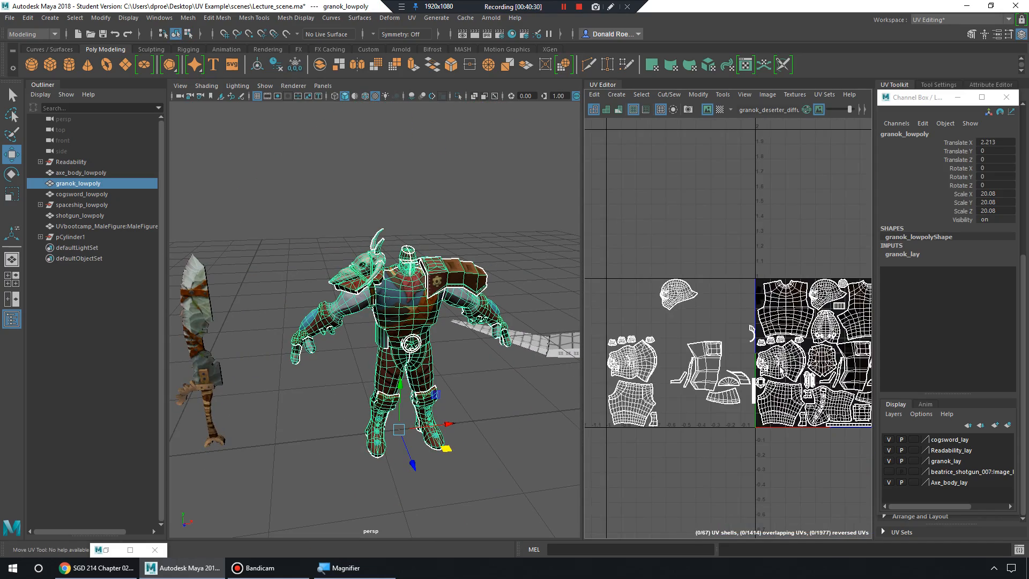
pyautogui.scroll(2, 719, 345)
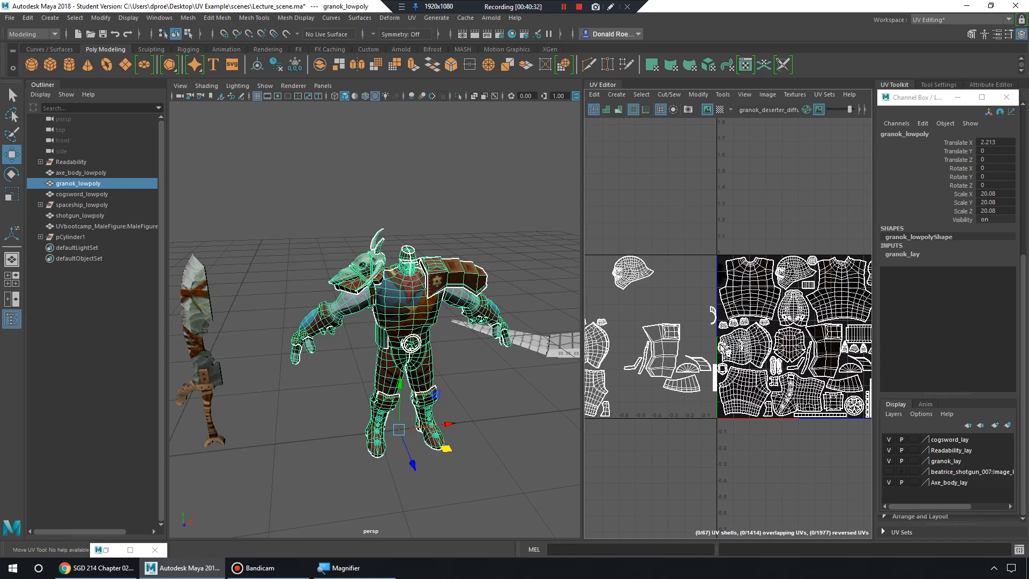
pyautogui.scroll(6, 752, 341)
pyautogui.scroll(8, 753, 341)
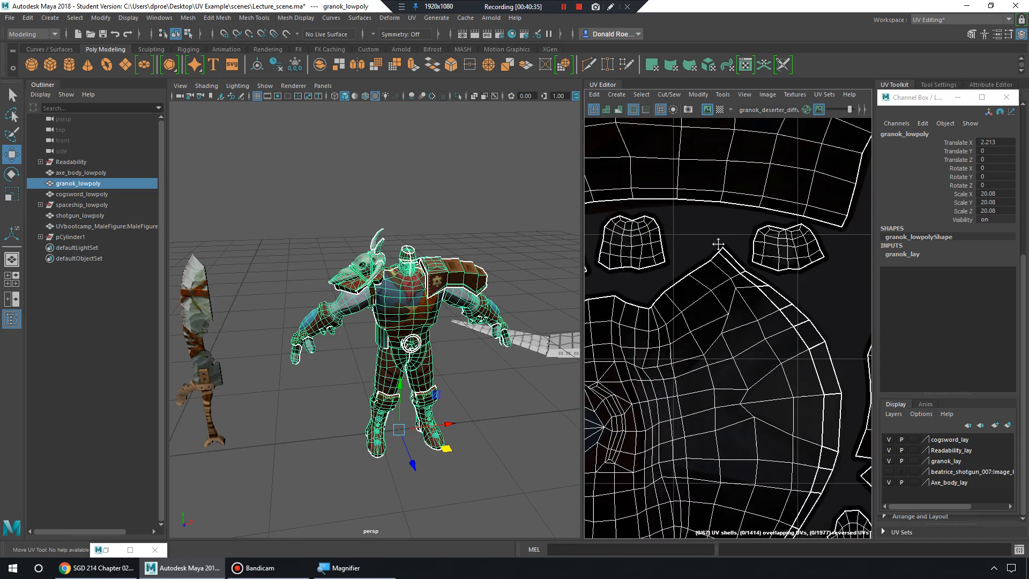
pyautogui.keyDown('alt'); pyautogui.moveTo(743, 254); pyautogui.dragTo(724, 440, button='middle'); pyautogui.keyUp('alt')
pyautogui.keyDown('alt'); pyautogui.moveTo(743, 206); pyautogui.dragTo(681, 311, button='middle'); pyautogui.keyUp('alt')
pyautogui.keyDown('alt'); pyautogui.moveTo(681, 311); pyautogui.dragTo(757, 281, button='right'); pyautogui.keyUp('alt')
# Zoom around the striped rectangle and lower shells, then out to the whole layout.
pyautogui.keyDown('alt'); pyautogui.moveTo(862, 287); pyautogui.dragTo(749, 274, button='middle'); pyautogui.keyUp('alt')
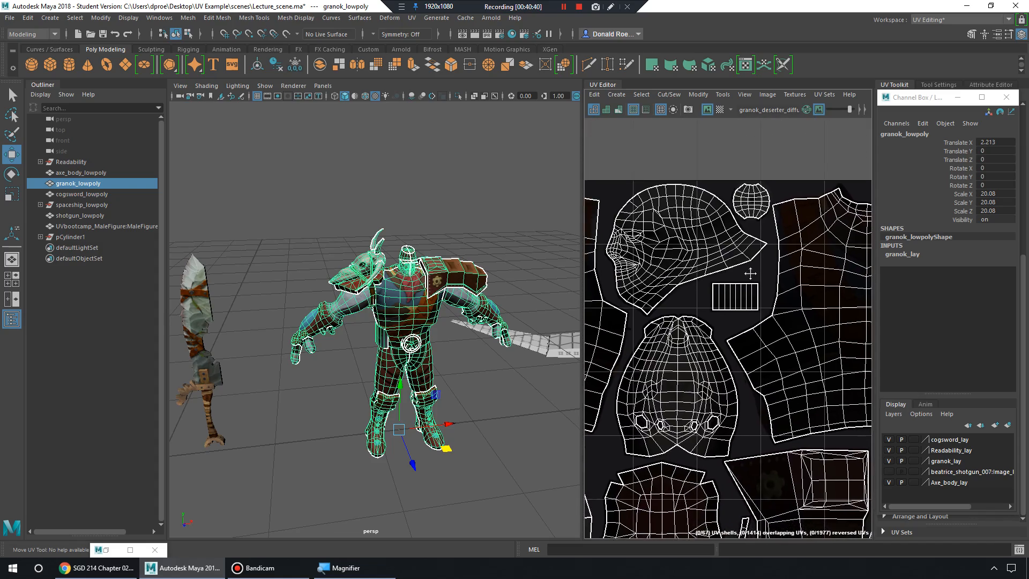
pyautogui.keyDown('alt'); pyautogui.moveTo(748, 275); pyautogui.dragTo(842, 305, button='right'); pyautogui.keyUp('alt')
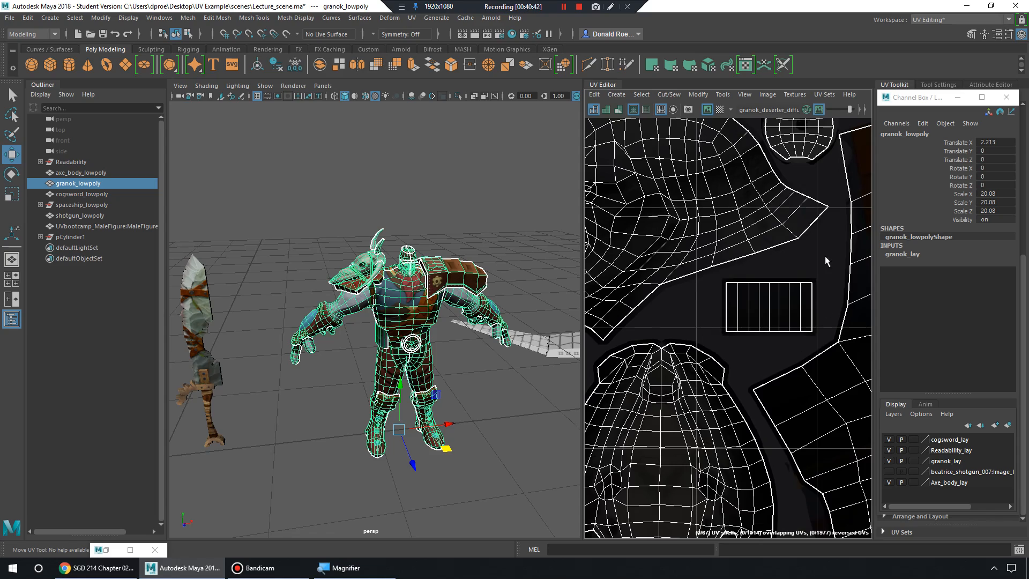
pyautogui.keyDown('alt'); pyautogui.moveTo(832, 251); pyautogui.dragTo(772, 370, button='right'); pyautogui.keyUp('alt')
pyautogui.keyDown('alt'); pyautogui.moveTo(750, 370); pyautogui.dragTo(738, 303, button='middle'); pyautogui.keyUp('alt')
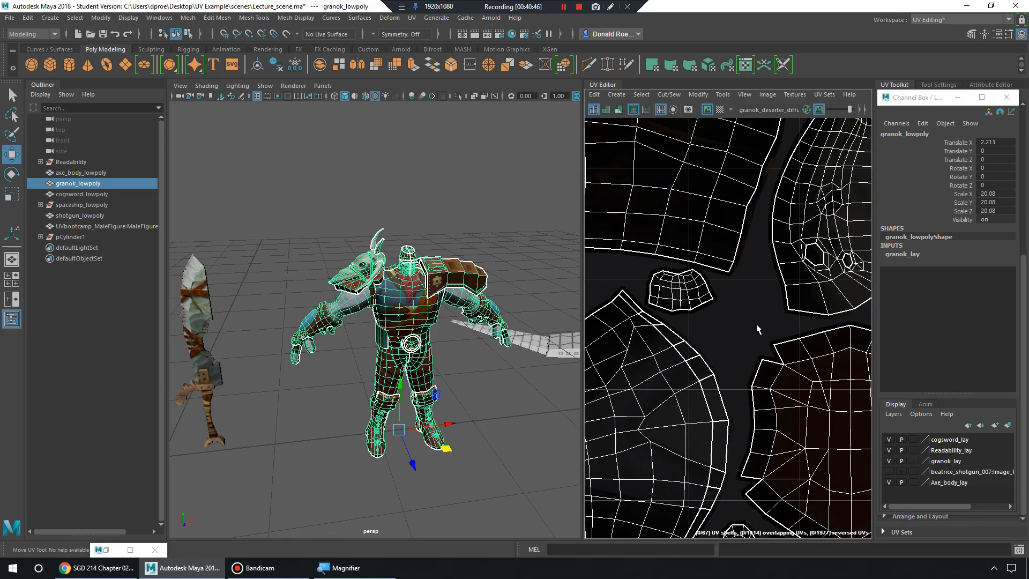
pyautogui.keyDown('alt'); pyautogui.moveTo(750, 349); pyautogui.dragTo(730, 329, button='right'); pyautogui.keyUp('alt')
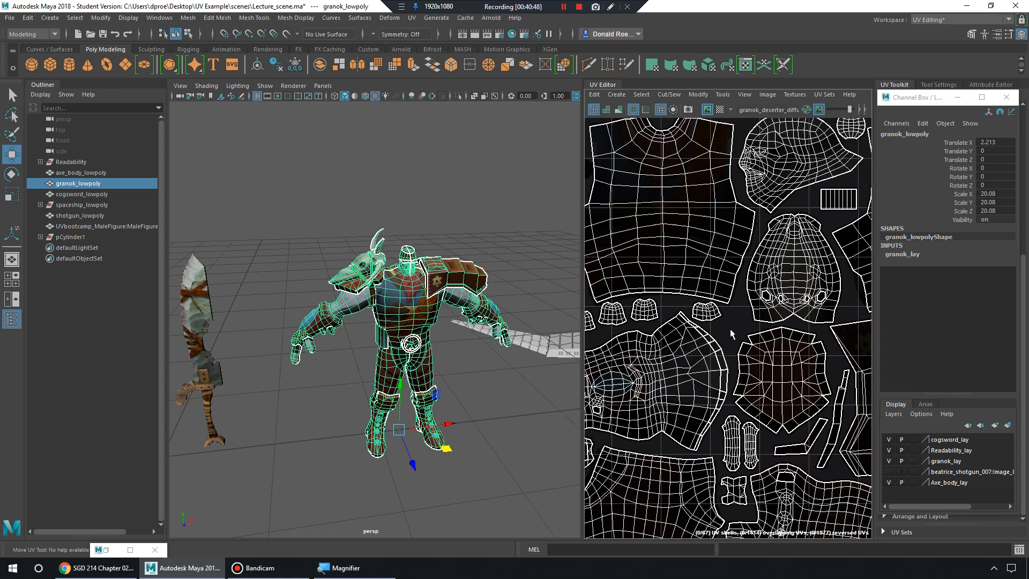
pyautogui.keyDown('alt'); pyautogui.moveTo(755, 360); pyautogui.dragTo(691, 286, button='middle'); pyautogui.keyUp('alt')
pyautogui.keyDown('alt'); pyautogui.moveTo(830, 308); pyautogui.dragTo(784, 304, button='right'); pyautogui.keyUp('alt')
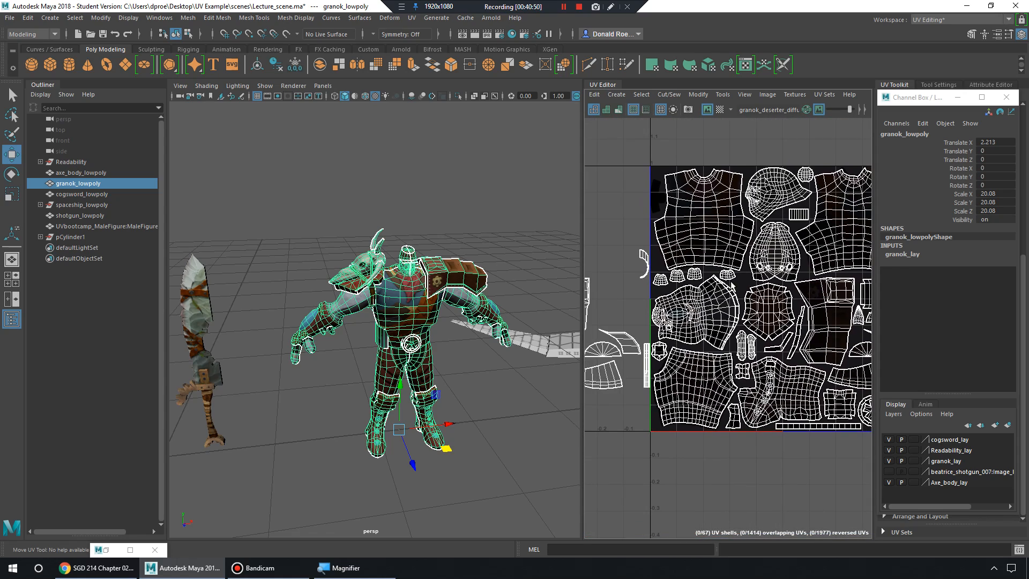
pyautogui.keyDown('alt'); pyautogui.moveTo(784, 304); pyautogui.dragTo(752, 294, button='middle'); pyautogui.keyUp('alt')
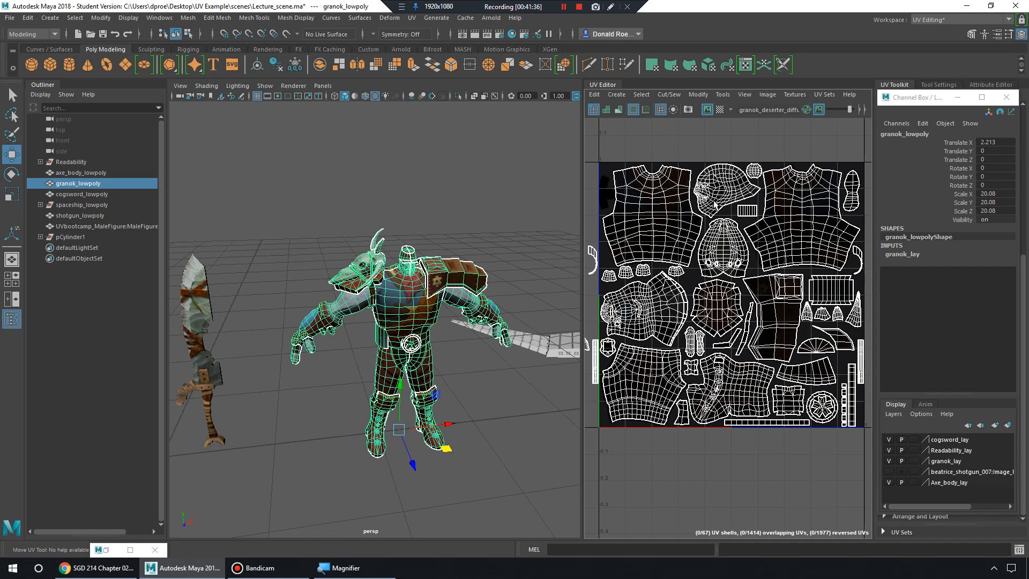
# Switch to UV Shell selection and marquee-select all of granok's UV shells.
pyautogui.scroll(-5, 726, 217)
pyautogui.scroll(4, 727, 221)
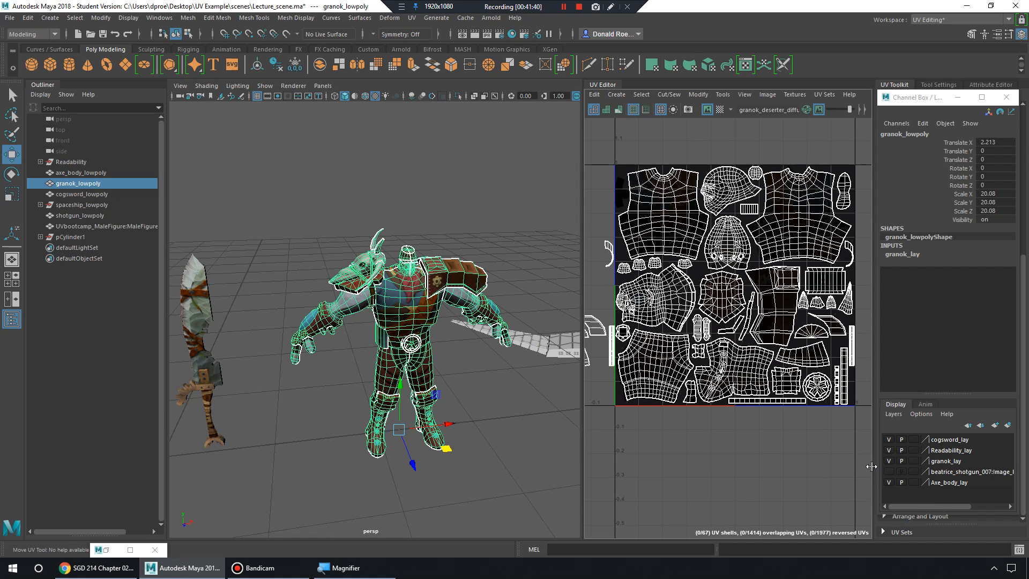
pyautogui.moveTo(719, 264); pyautogui.dragTo(681, 247, button='right')
pyautogui.moveTo(613, 142); pyautogui.dragTo(895, 465)
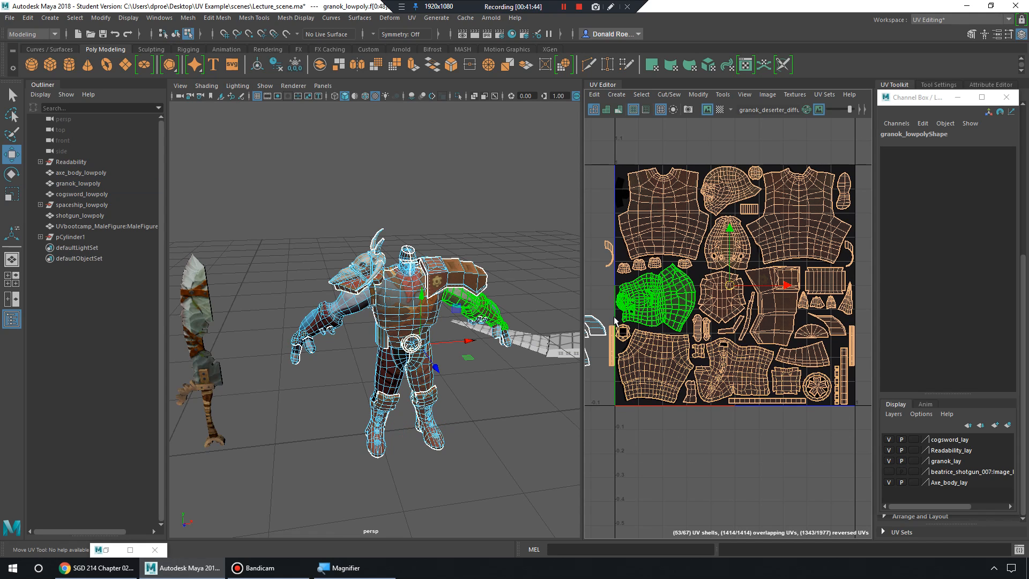